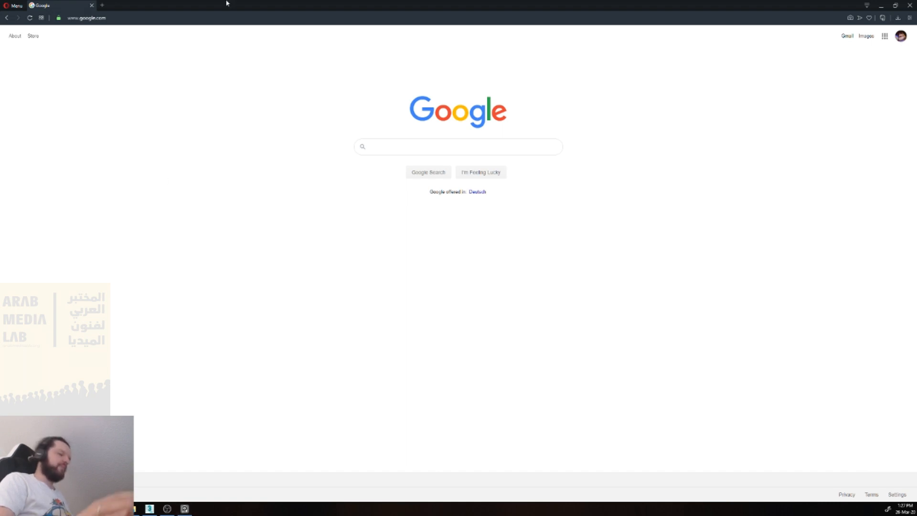
Step: Search the web for "pureref" in a new tab and open the PureRef website
key(ctrl+t)
text(pureref)
key(Return)
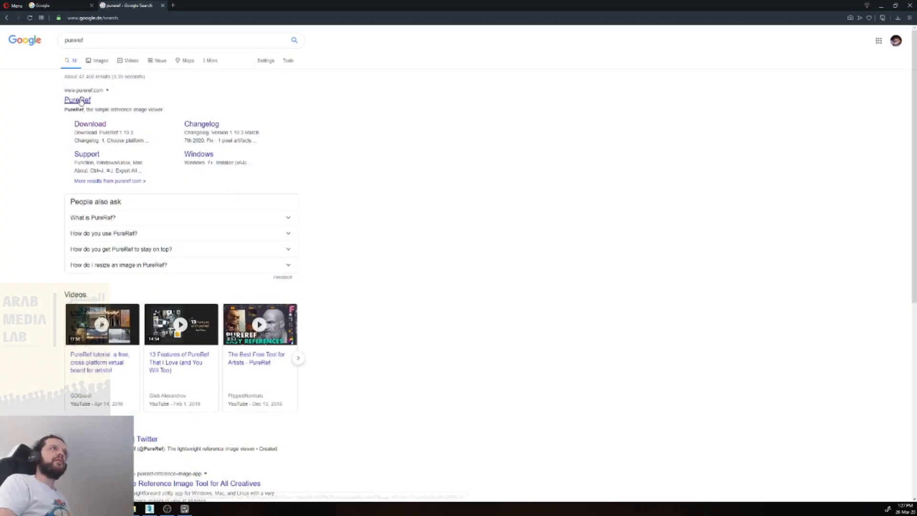
click(79, 101)
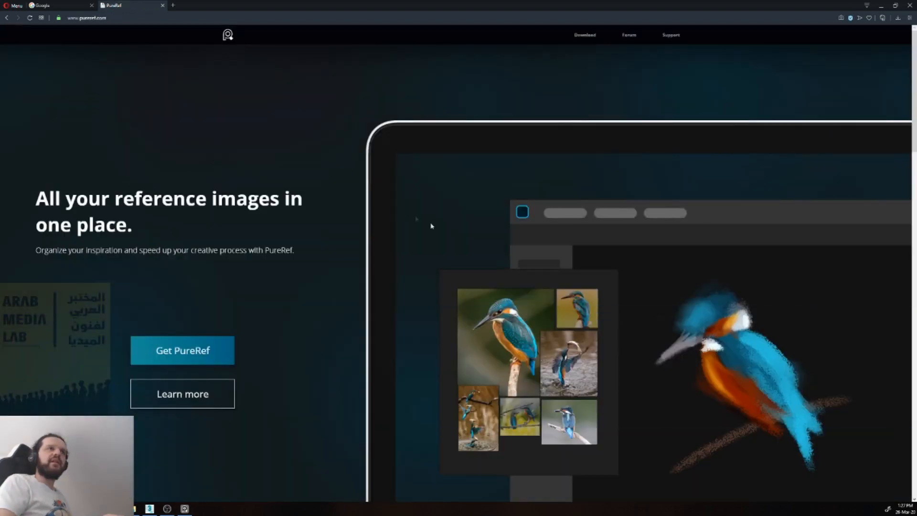
Step: Look through the feature sections of the PureRef homepage and close its tab
scroll(431, 226, down, 15)
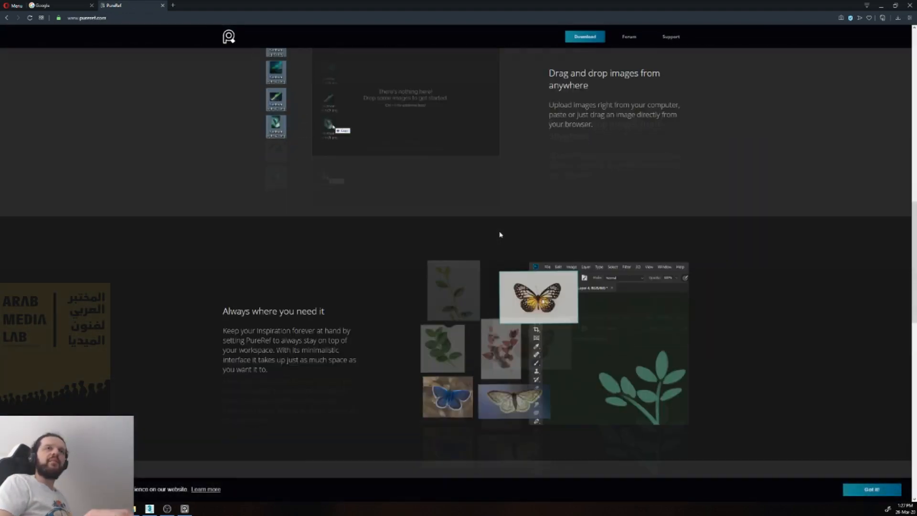
scroll(500, 234, down, 3)
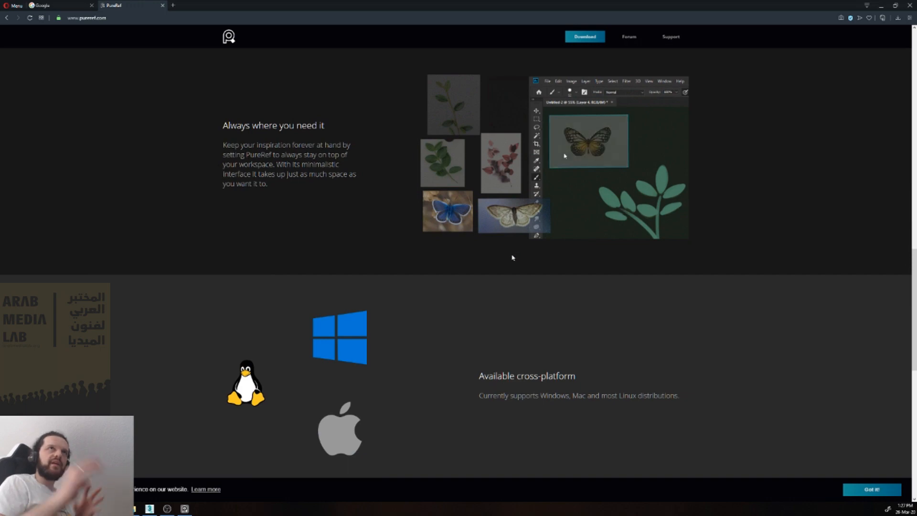
scroll(494, 255, down, 7)
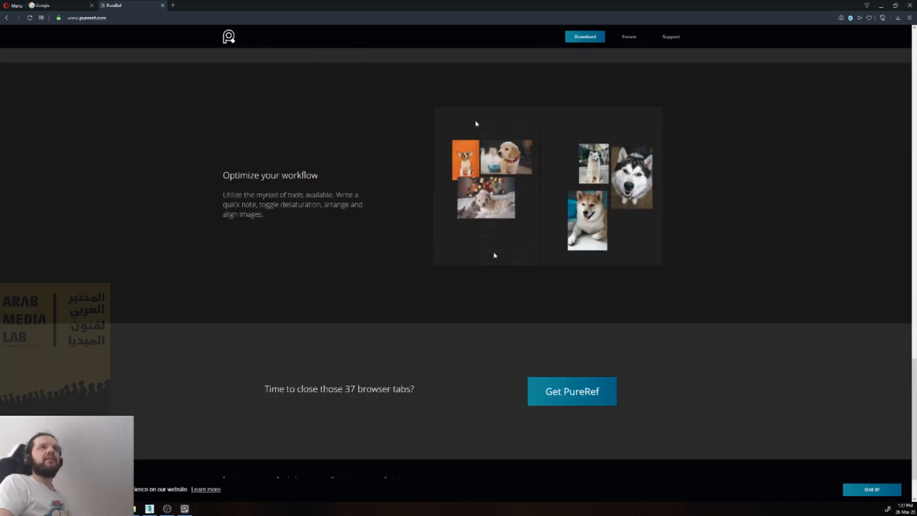
scroll(389, 243, up, 12)
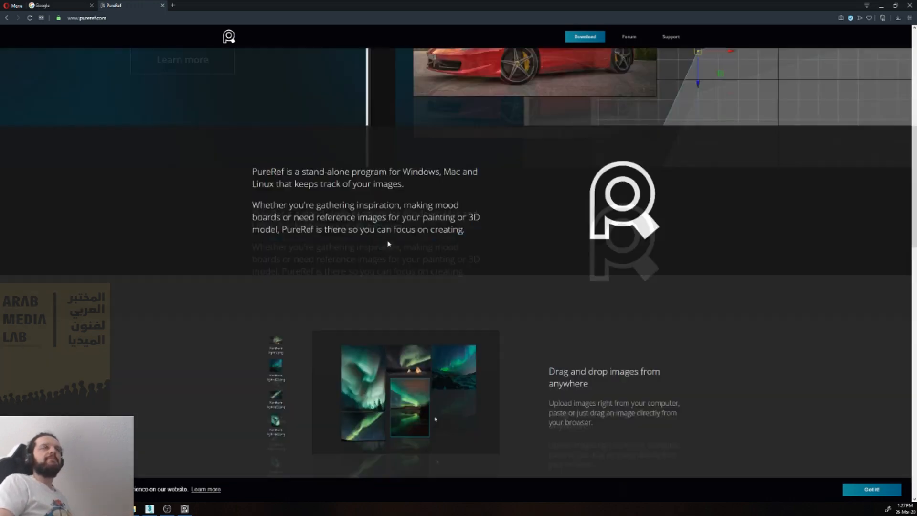
scroll(389, 244, up, 5)
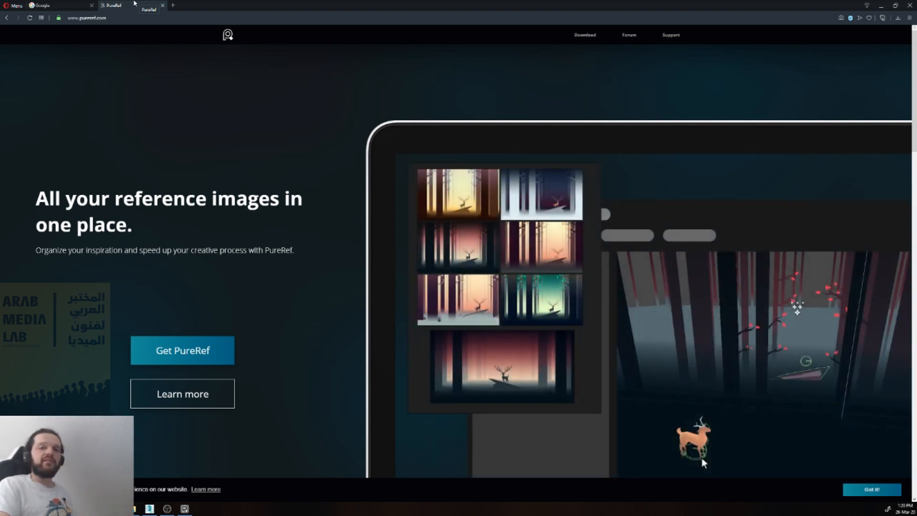
click(163, 6)
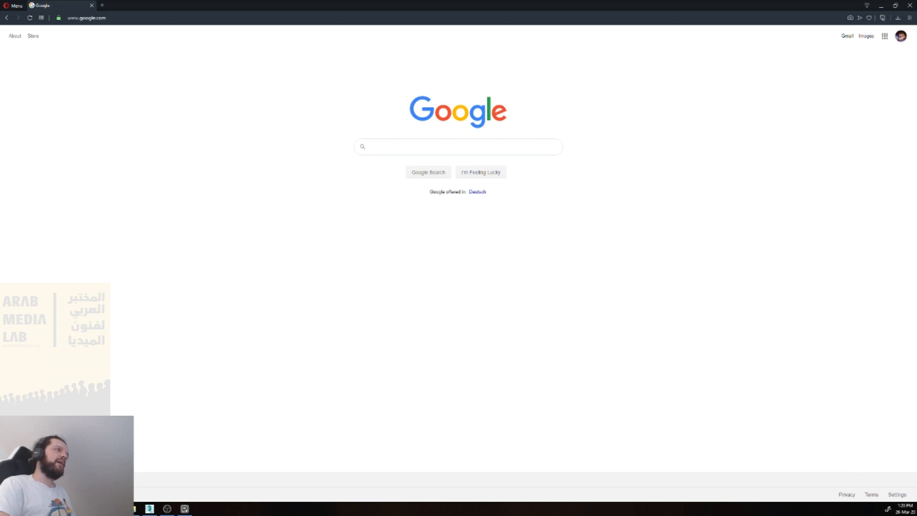
Step: Widen the PureRef board over the browser window and shrink it back to its former width
drag(1, 220, 329, 173)
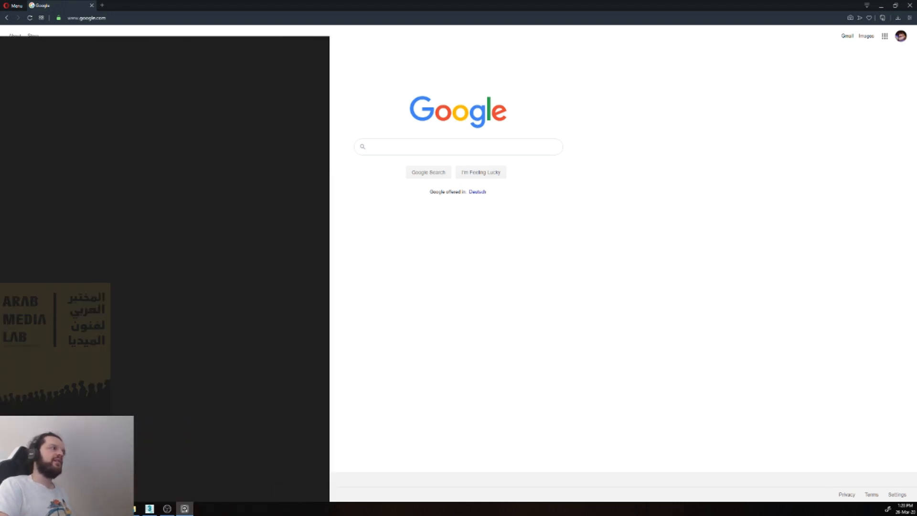
drag(1, 188, 90, 188)
scroll(102, 189, down, 3)
click(102, 189)
key(Delete)
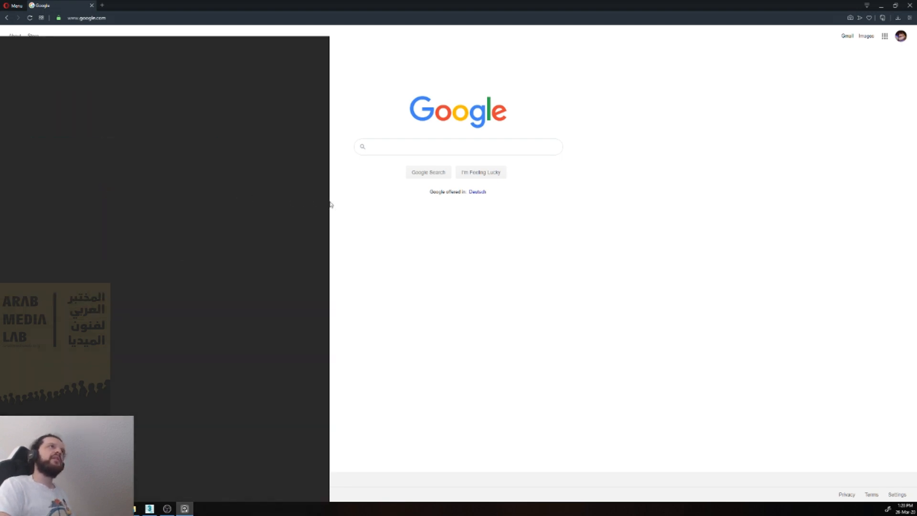
drag(326, 201, 0, 191)
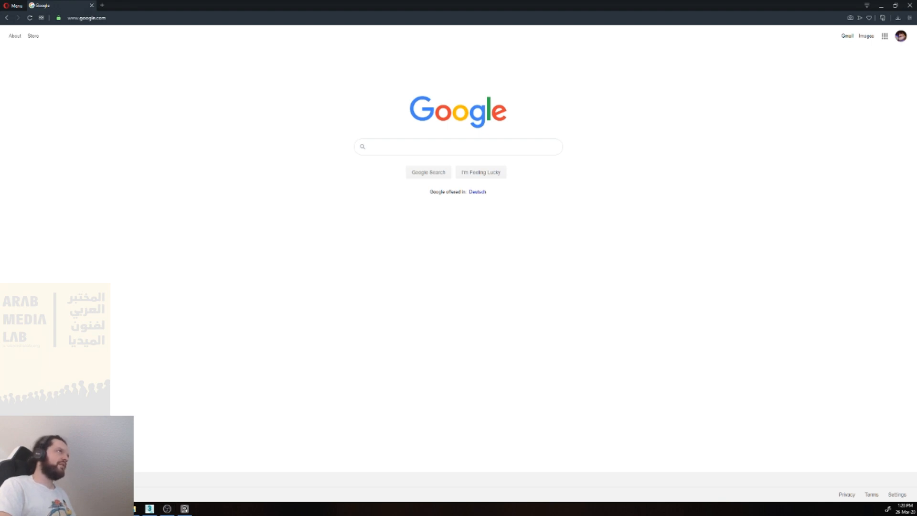
Step: Search the web for "mr. robot" in a new tab and open the red poster image of the show
click(397, 150)
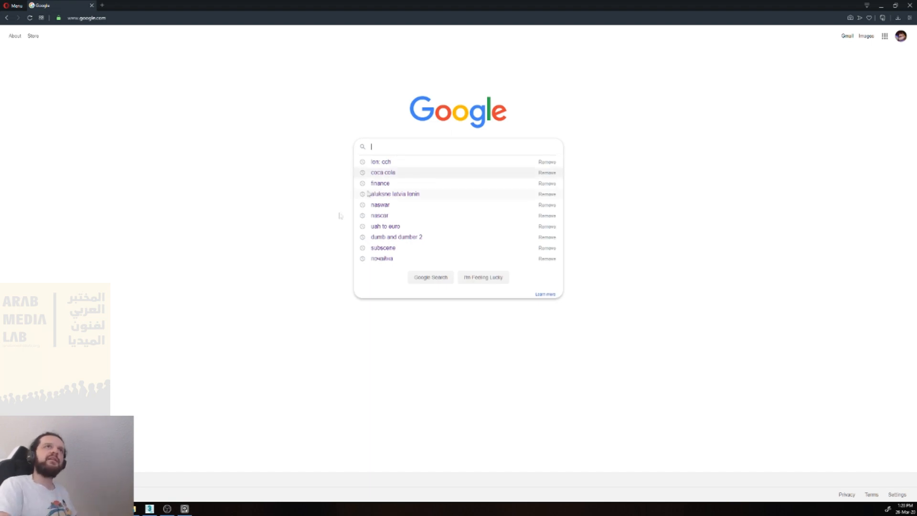
click(294, 257)
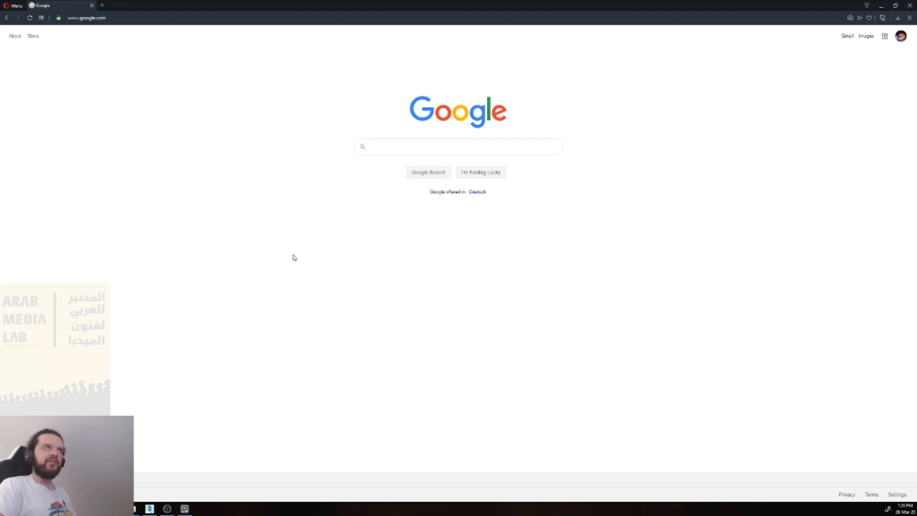
key(ctrl+t)
text(mr. robot)
key(Return)
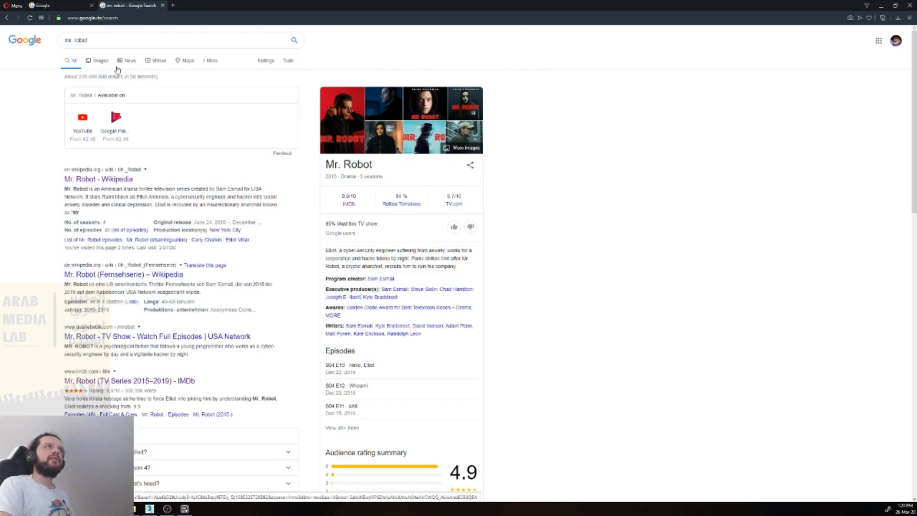
click(341, 101)
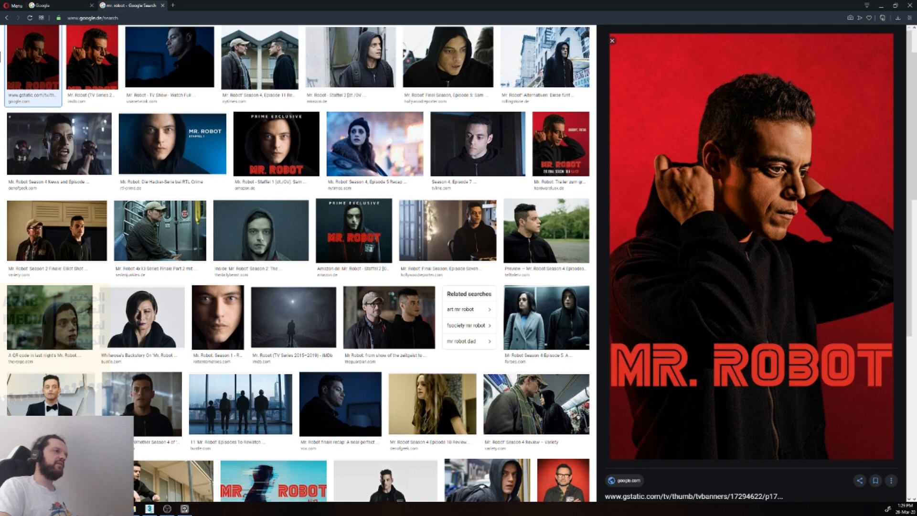
Step: Change the image search to "mr. robot room"
scroll(142, 41, up, 3)
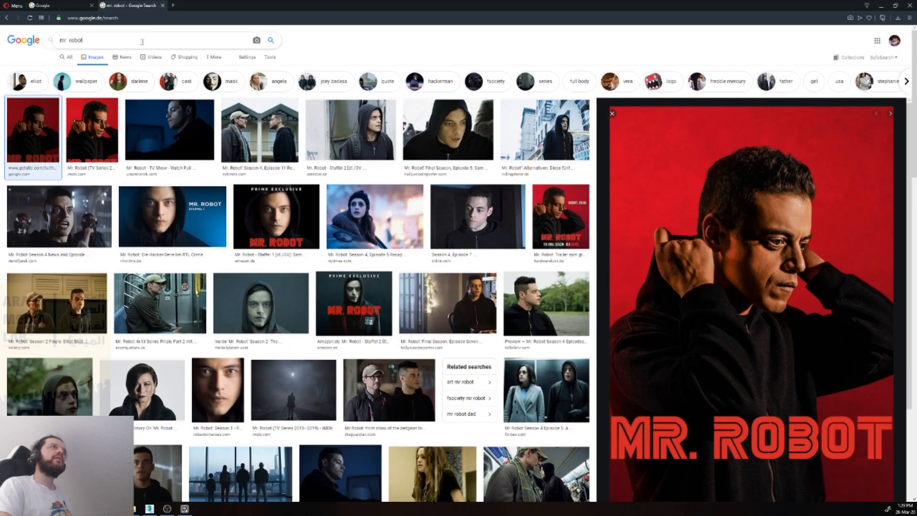
text(ro)
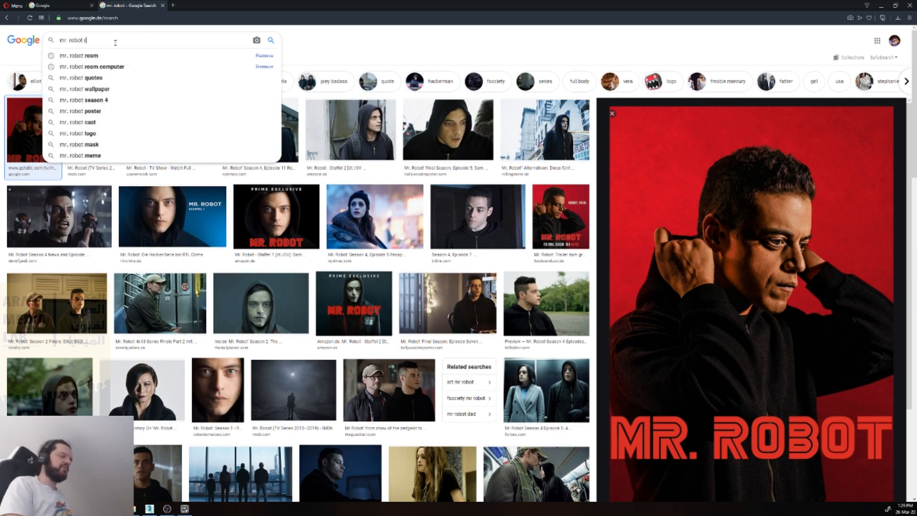
text(om)
key(Return)
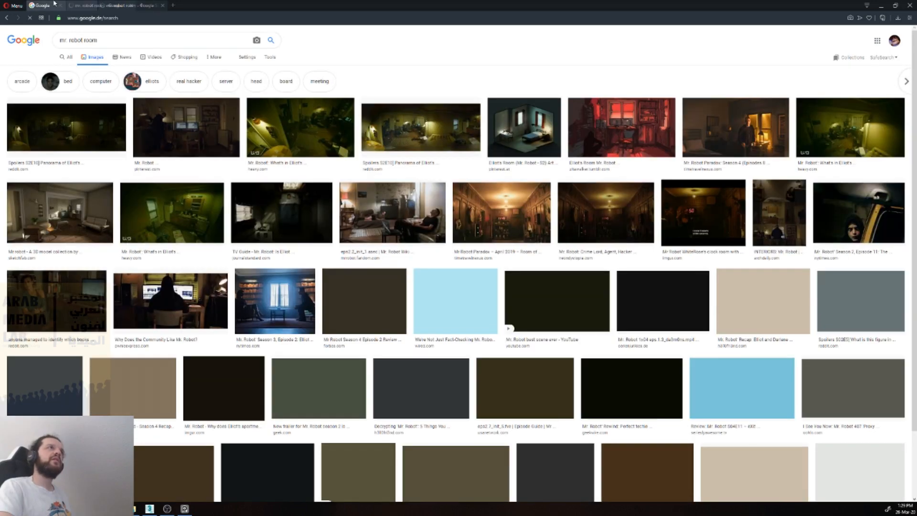
Step: Open the dark Pinterest image of Elliot's home study with two monitors and copy the image
click(183, 117)
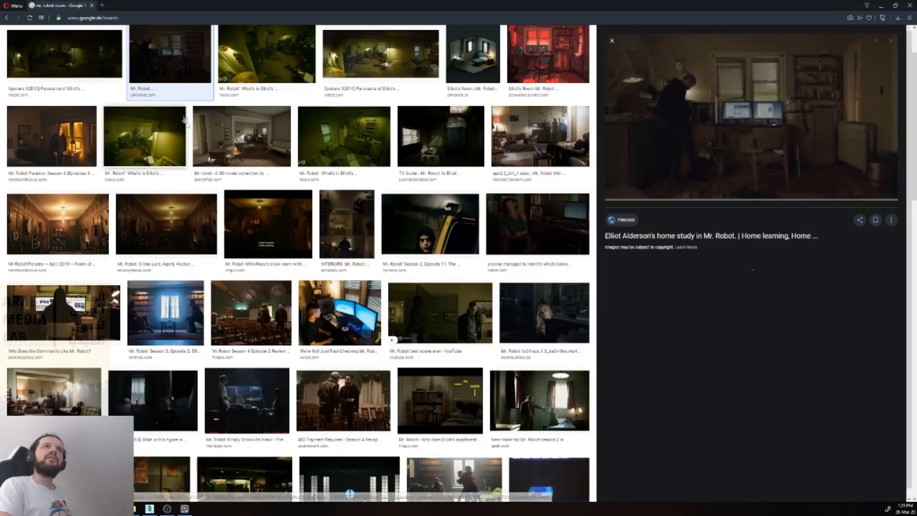
right_click(726, 155)
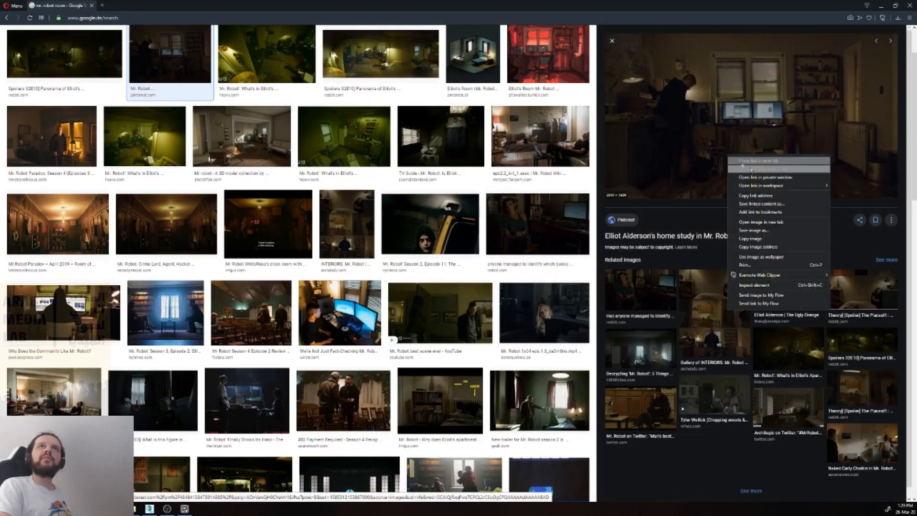
click(782, 240)
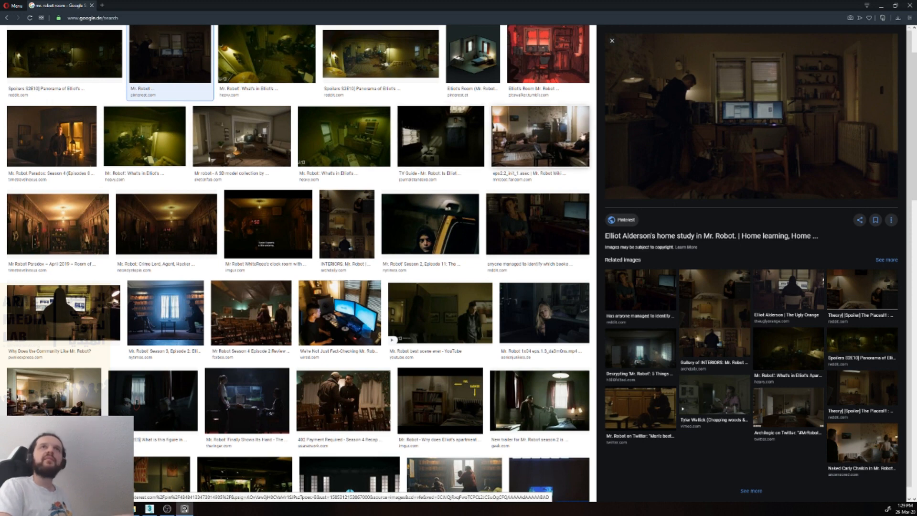
Step: Compare several room previews, open the related Heavy.com image overlooking Elliot's green-lit apartment, and copy the image
click(344, 136)
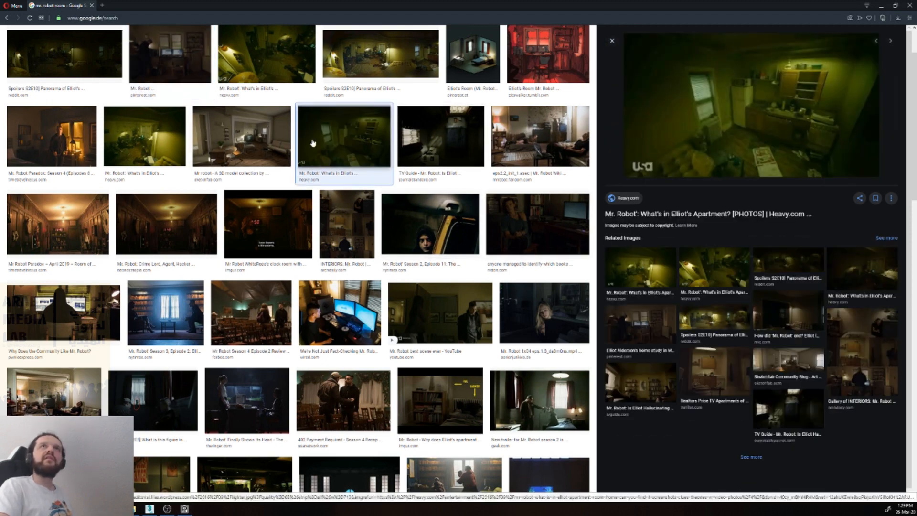
click(256, 136)
click(177, 59)
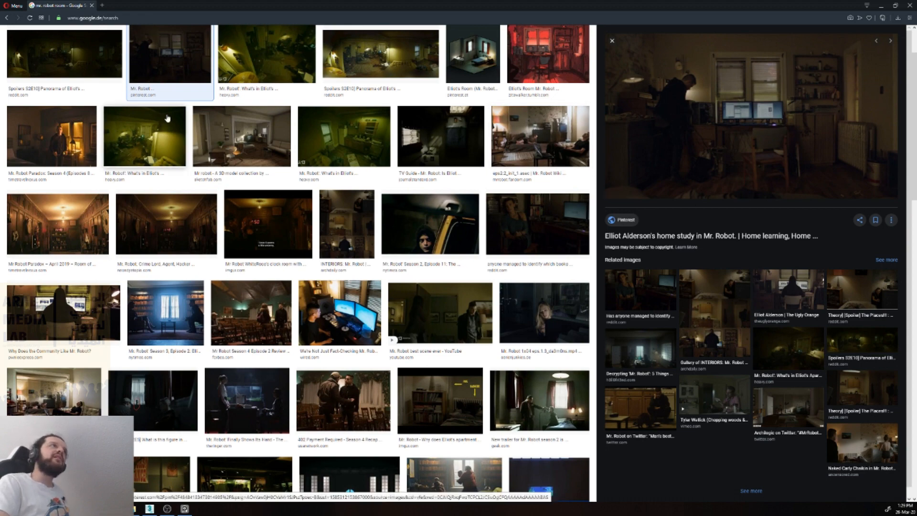
scroll(168, 119, up, 1)
click(363, 97)
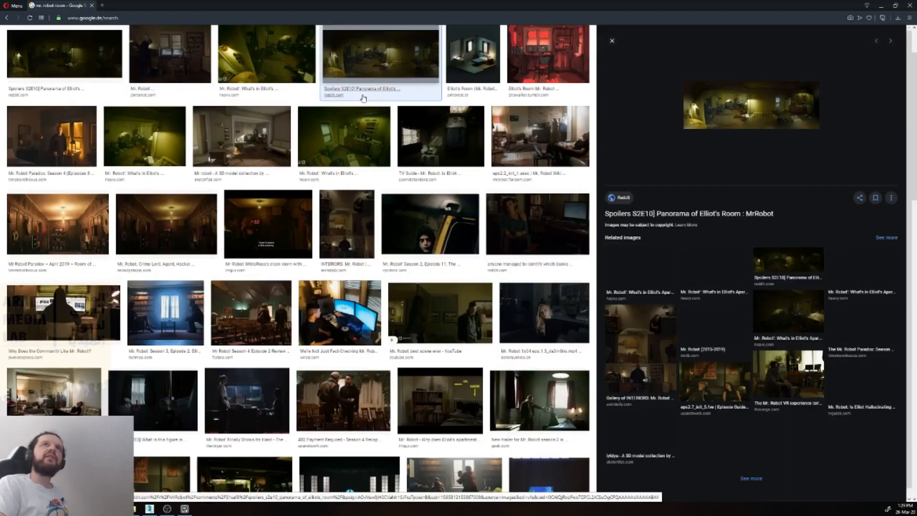
click(634, 267)
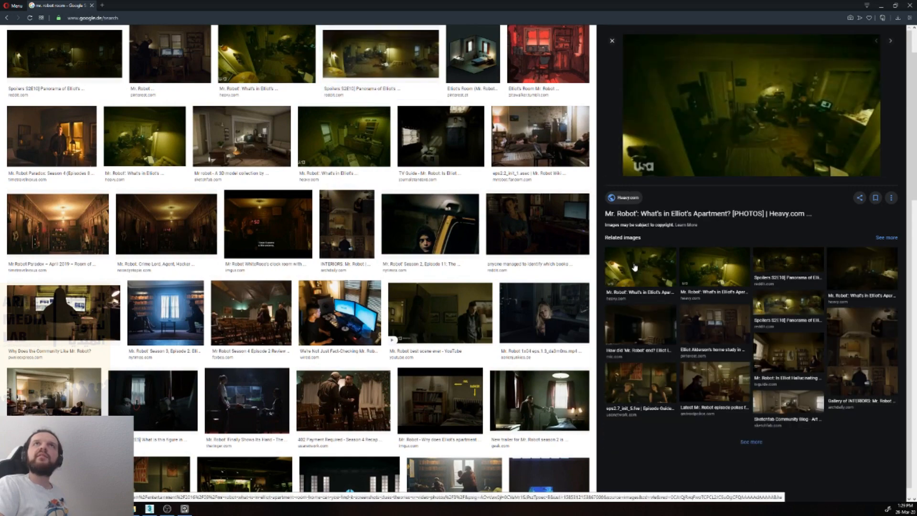
right_click(777, 103)
click(819, 193)
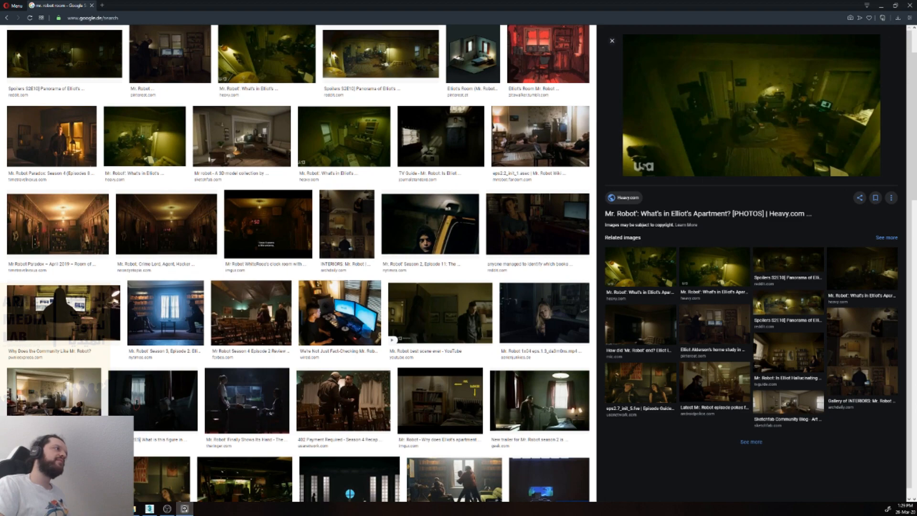
Step: Open the isometric artwork of Elliot's room with the bed and two windows and copy the image
scroll(475, 240, up, 2)
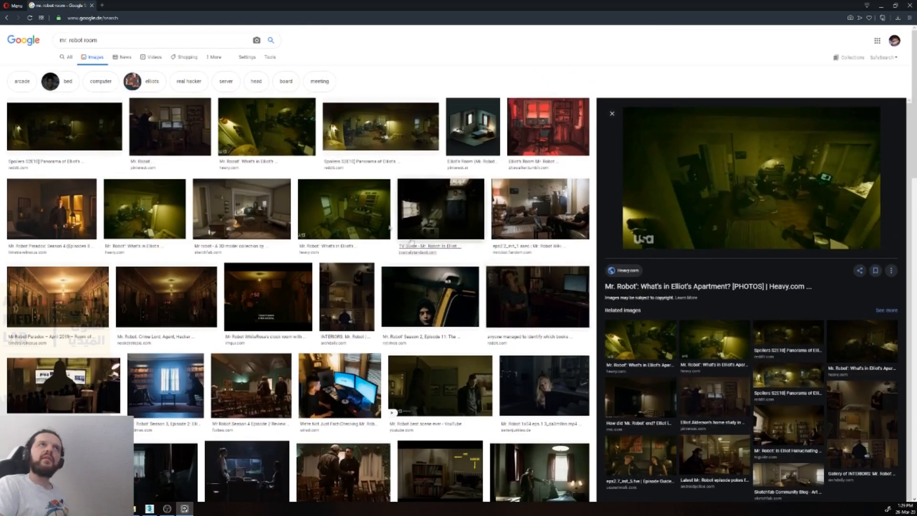
click(359, 213)
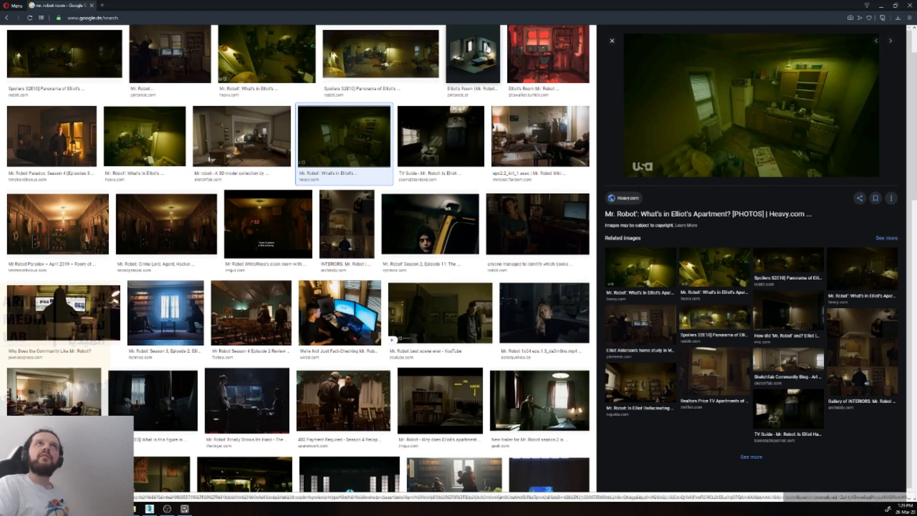
click(490, 50)
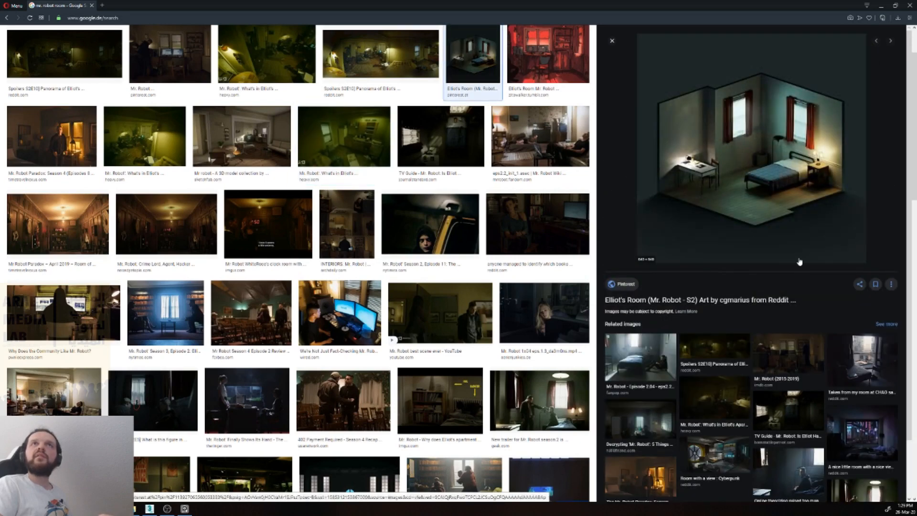
right_click(768, 167)
click(825, 249)
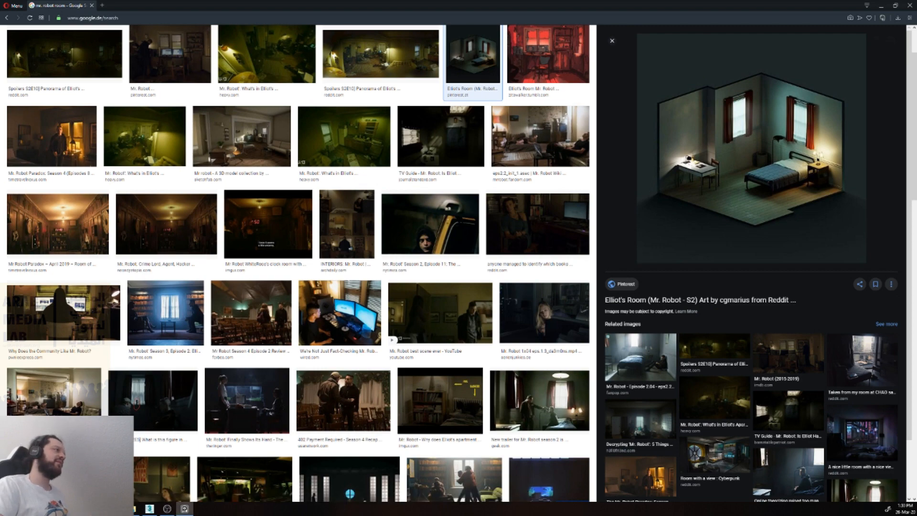
Step: Open the red concept illustration of Elliot's room and copy the image
scroll(545, 138, up, 2)
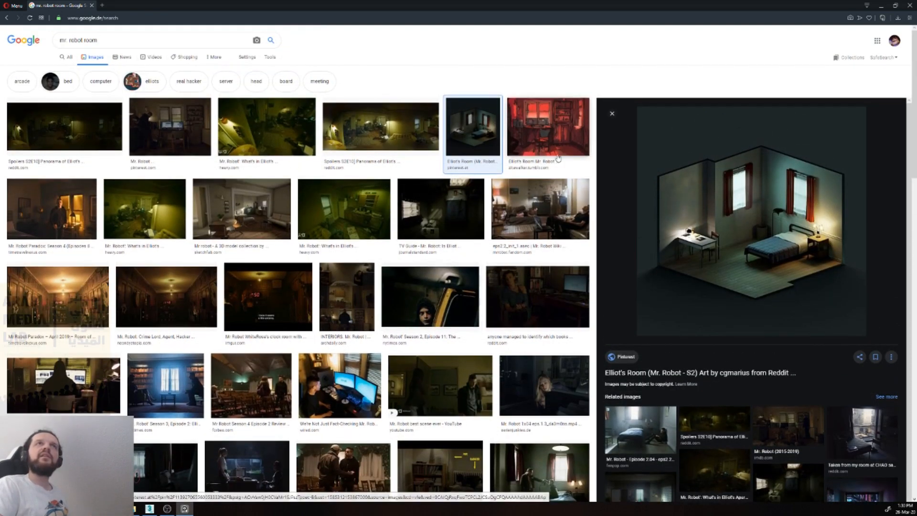
click(545, 138)
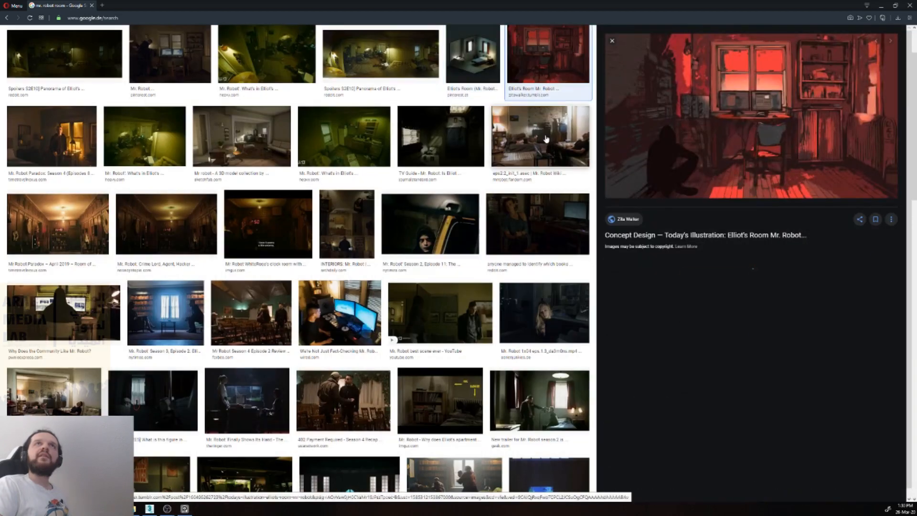
right_click(748, 119)
click(771, 194)
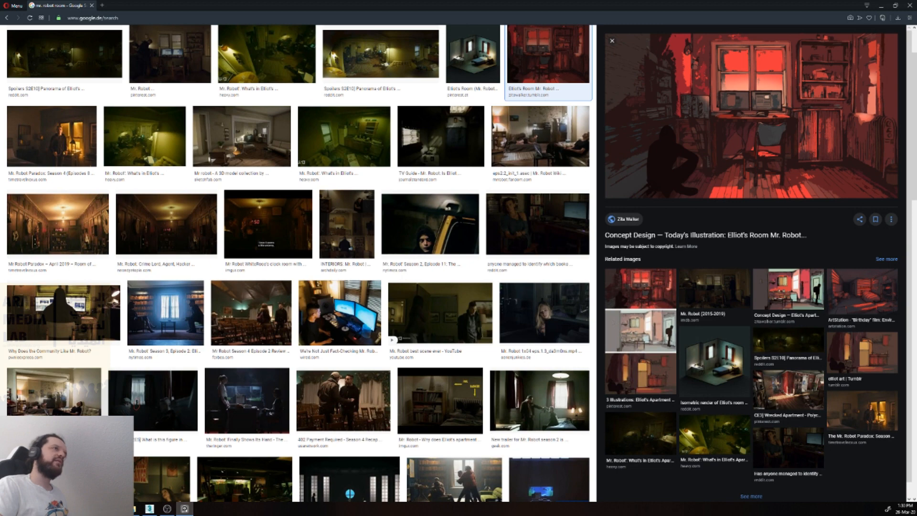
Step: Compare several room previews, open the related ArchDaily three-panel image of Mr. Robot interiors, and copy the image
click(99, 286)
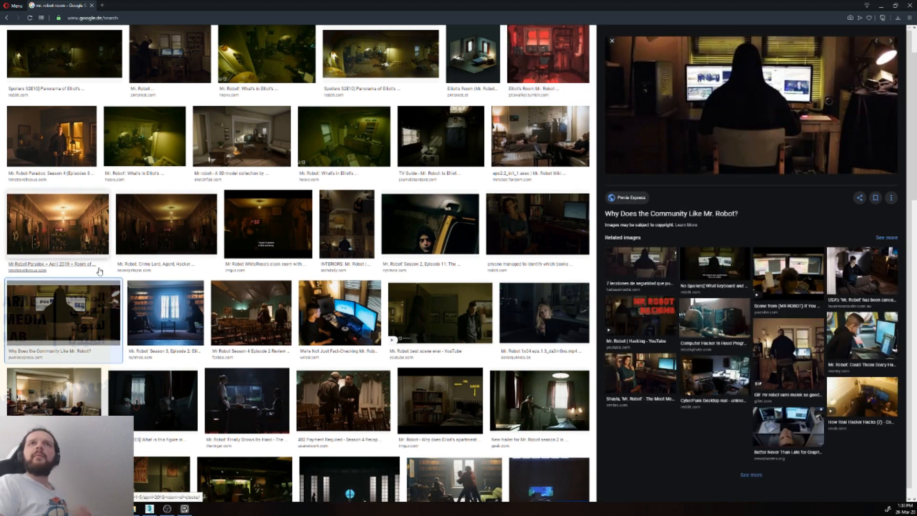
click(95, 73)
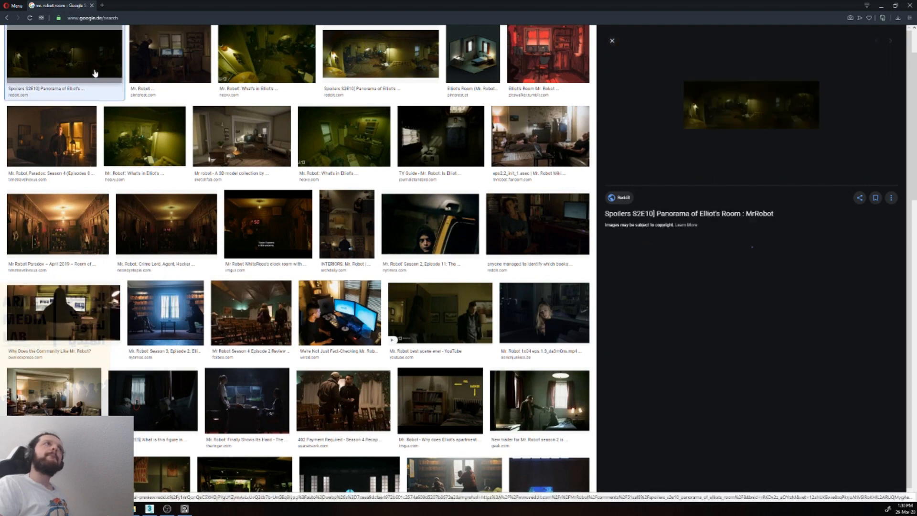
click(173, 65)
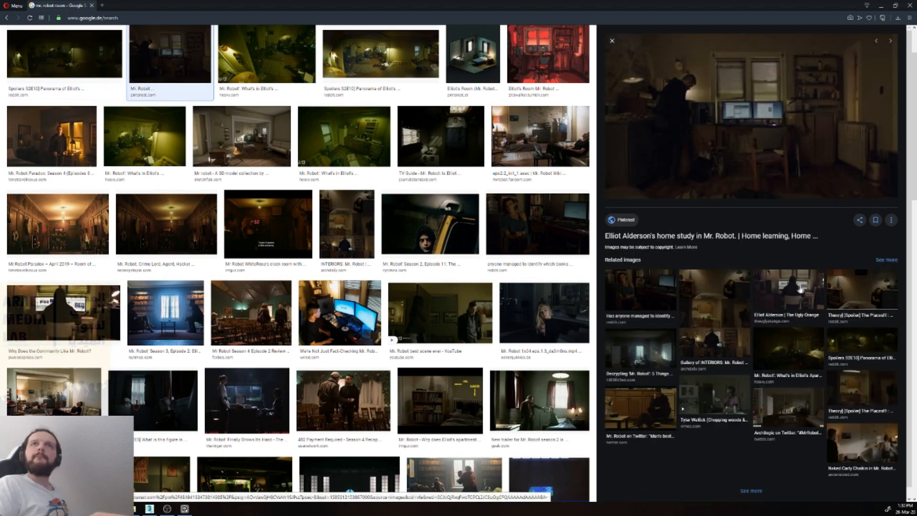
click(784, 403)
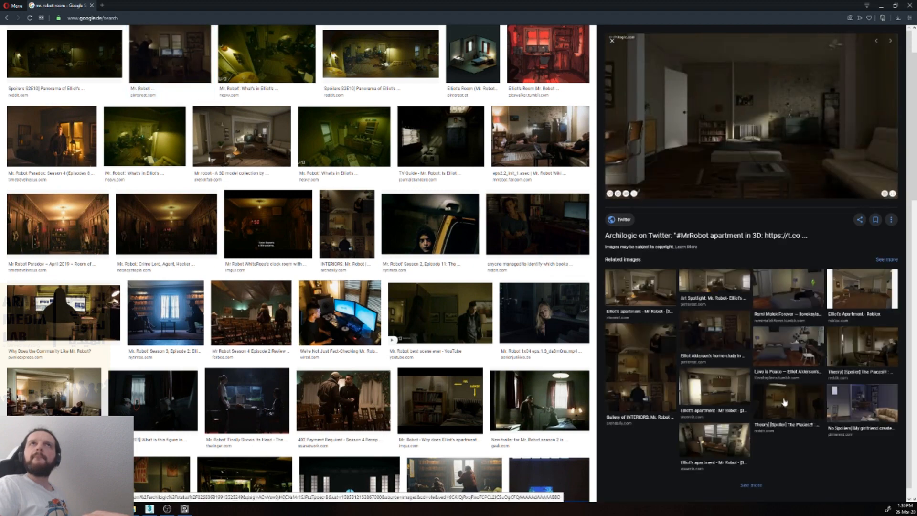
click(635, 364)
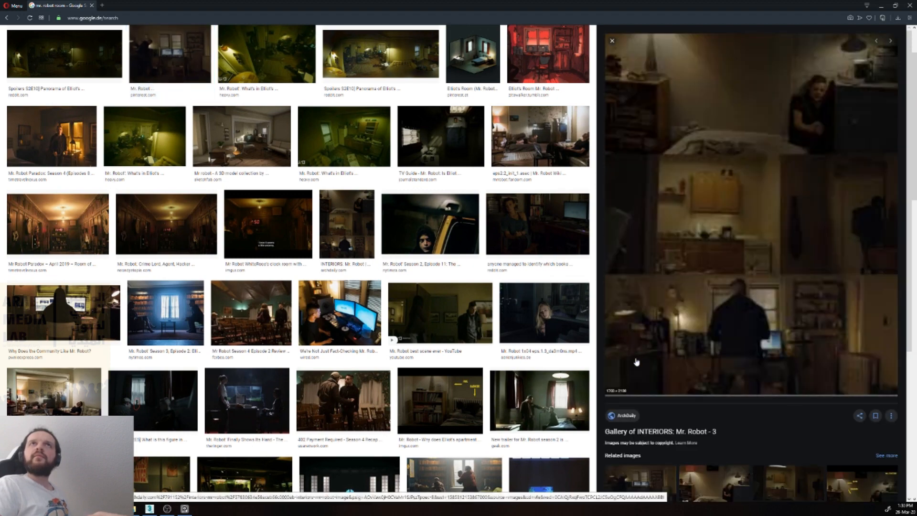
right_click(666, 328)
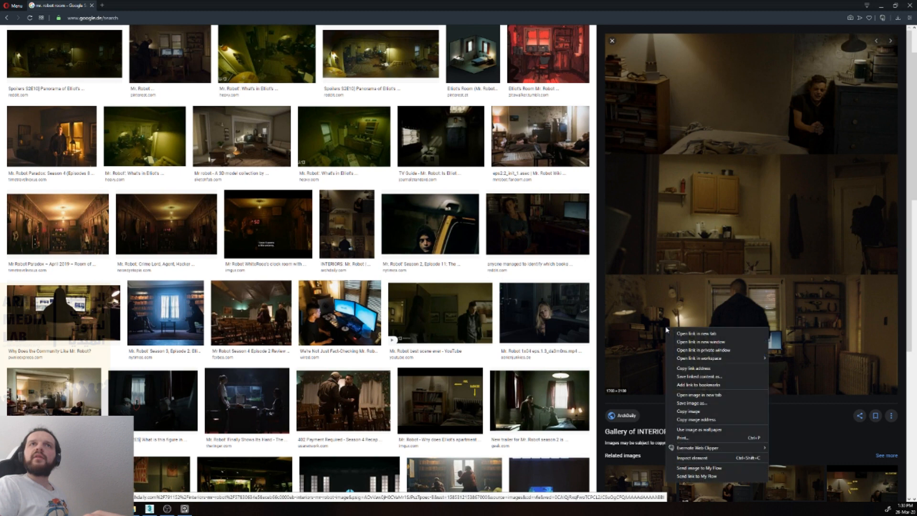
click(704, 414)
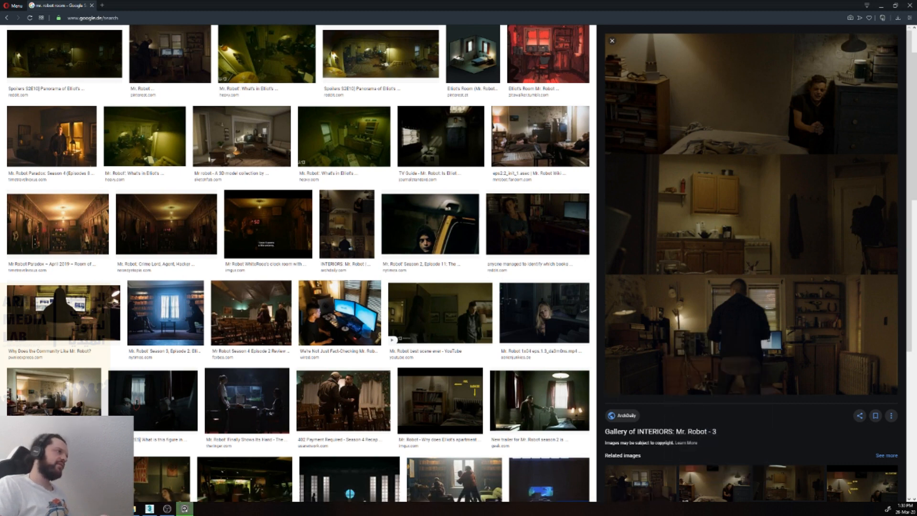
Step: Open the Time Travel Nexus image of the man standing by the glowing window in a bedroom and copy the image
click(51, 137)
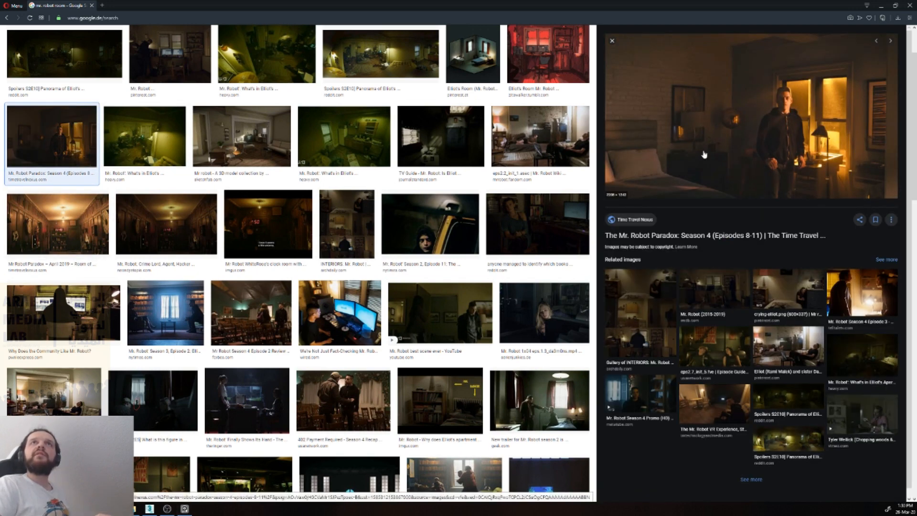
right_click(723, 143)
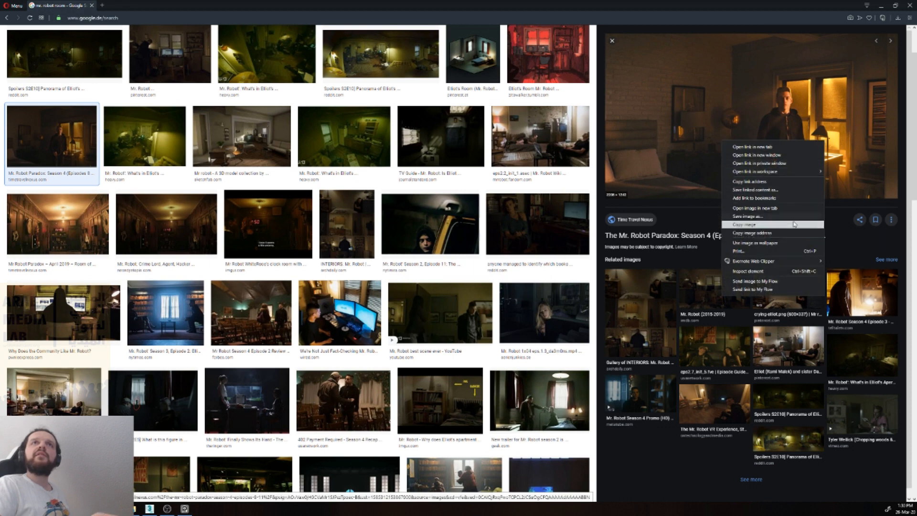
click(755, 223)
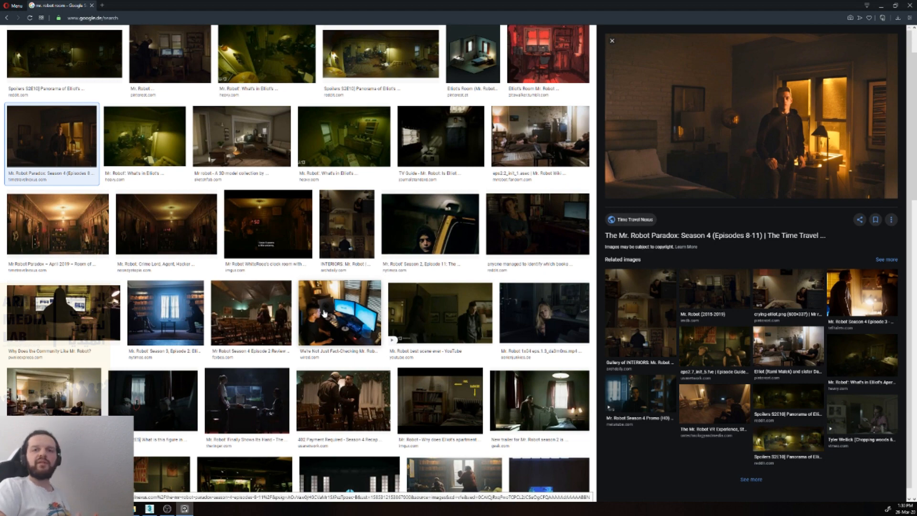
Step: Open the Fandom room result, go to its related IMDb image of the dark room with a desk and window, and copy the image
scroll(423, 165, up, 2)
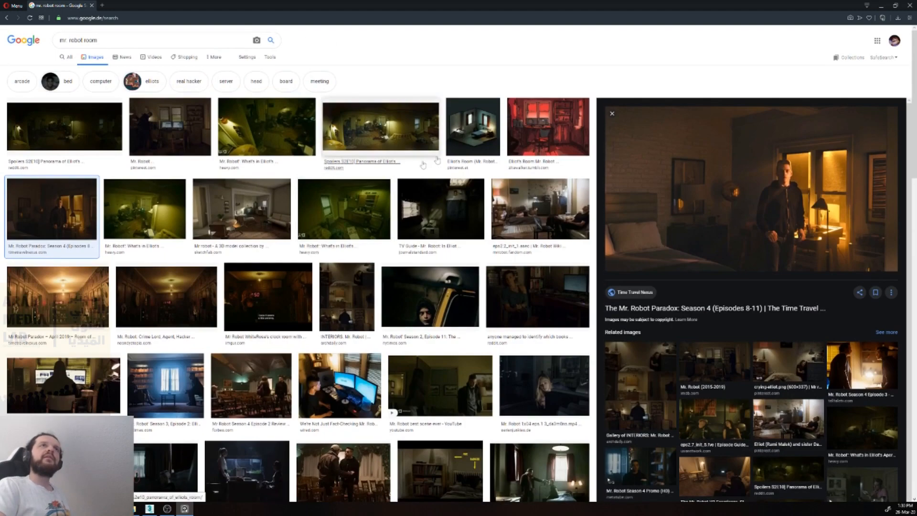
click(527, 210)
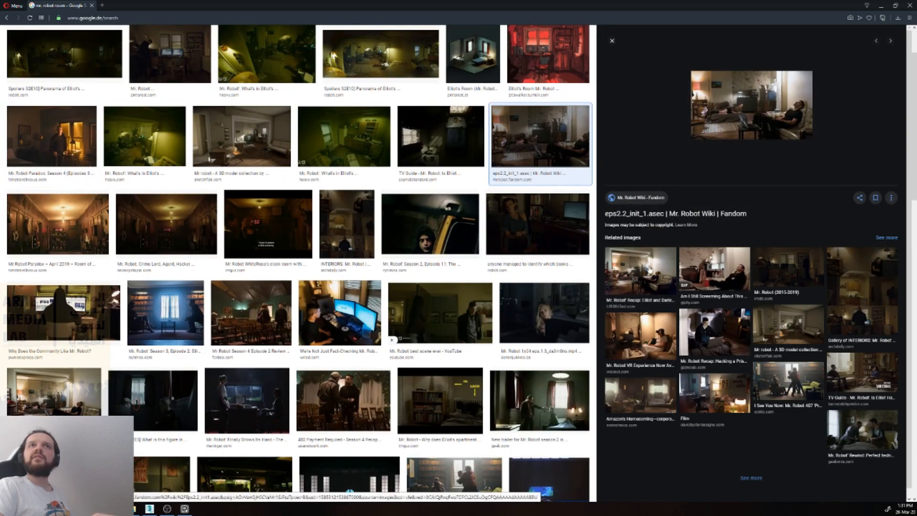
click(783, 264)
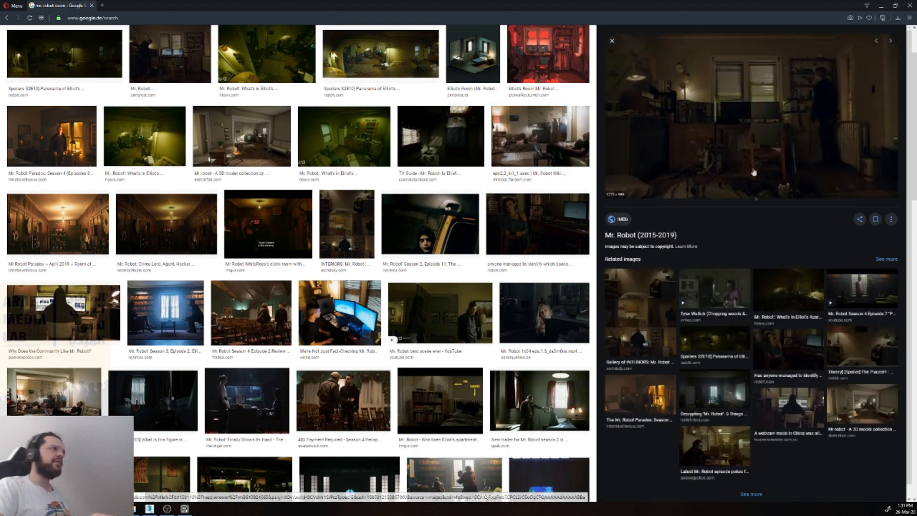
right_click(753, 154)
click(810, 236)
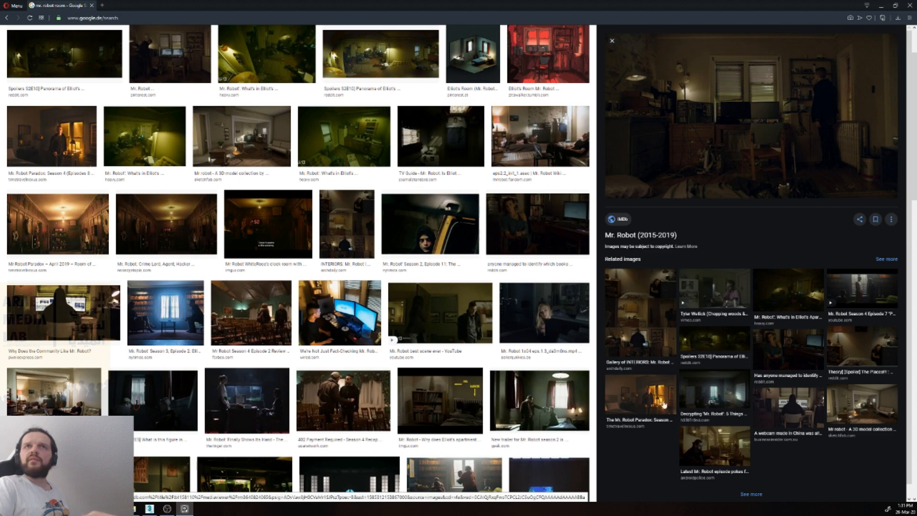
Step: Browse the related images to the Business Insider picture of the hooded figure at the computer desk and copy the image
click(624, 401)
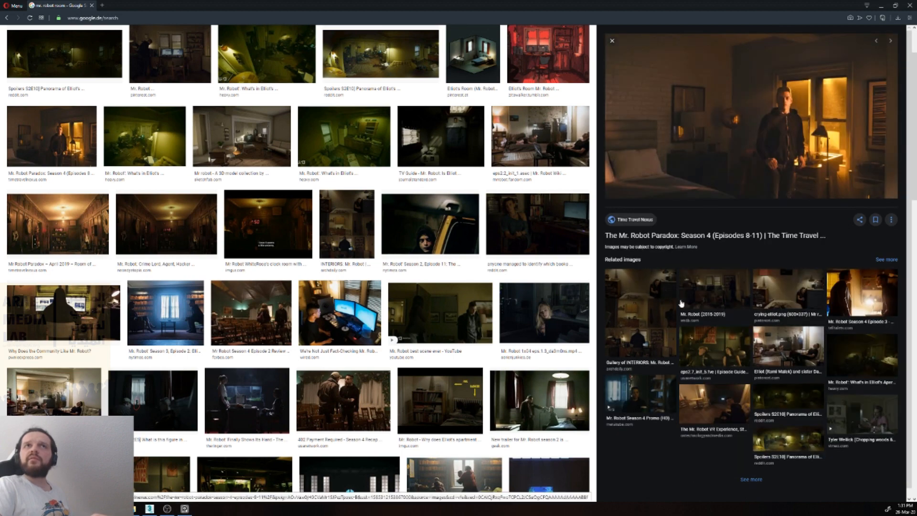
click(725, 294)
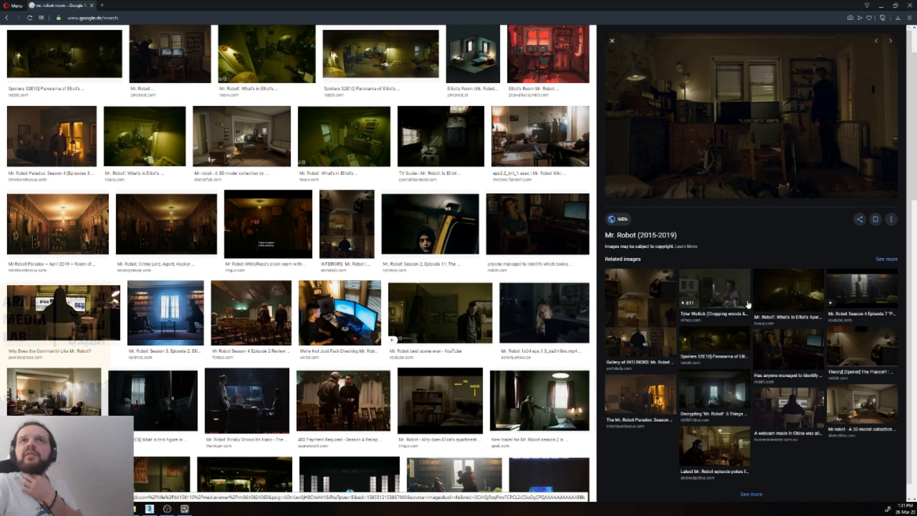
click(783, 406)
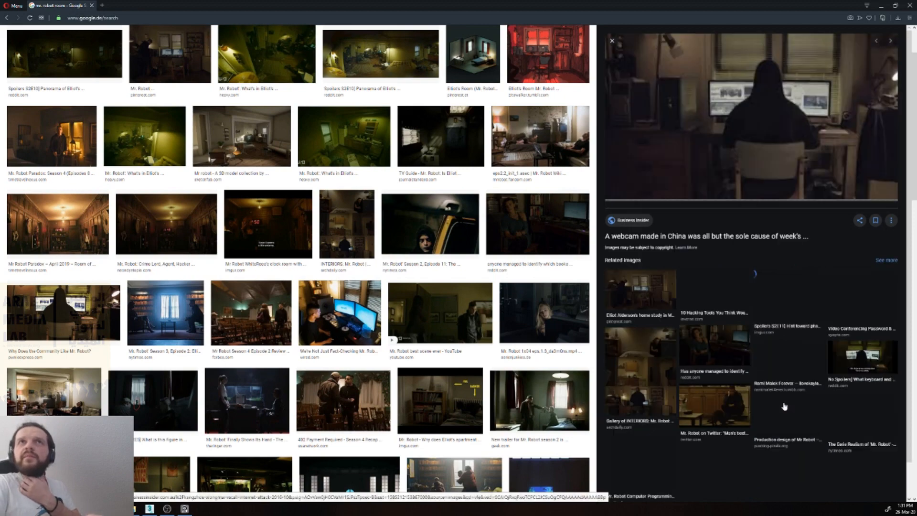
right_click(762, 140)
click(784, 222)
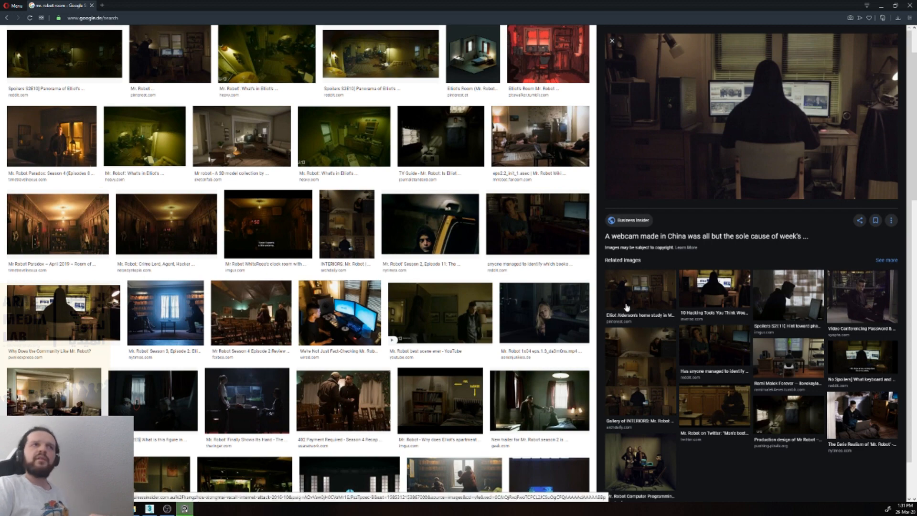
Step: Open the related Sims-style image of Elliot sitting at his desk before two windows and copy the image
click(793, 362)
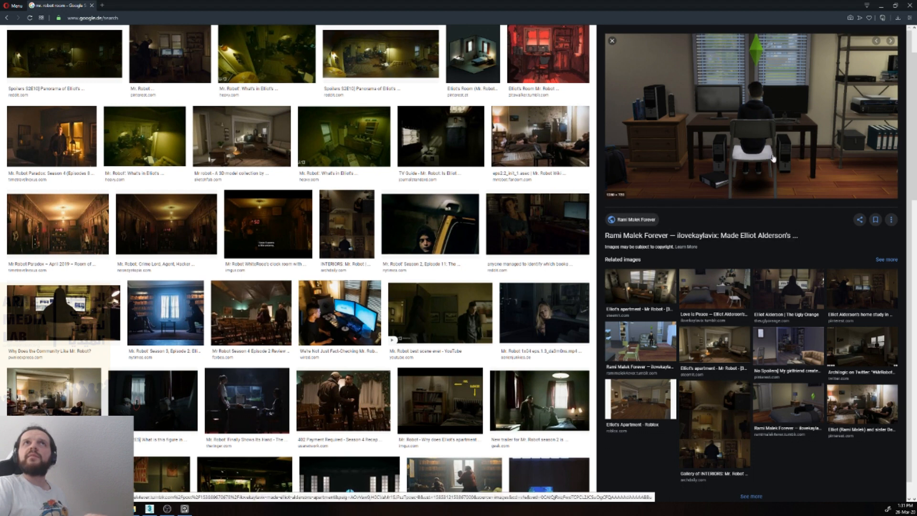
right_click(741, 141)
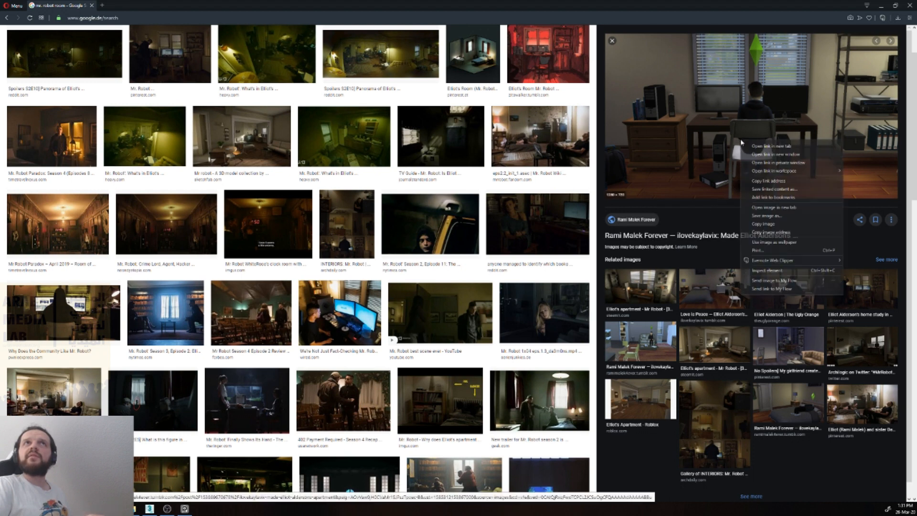
click(783, 225)
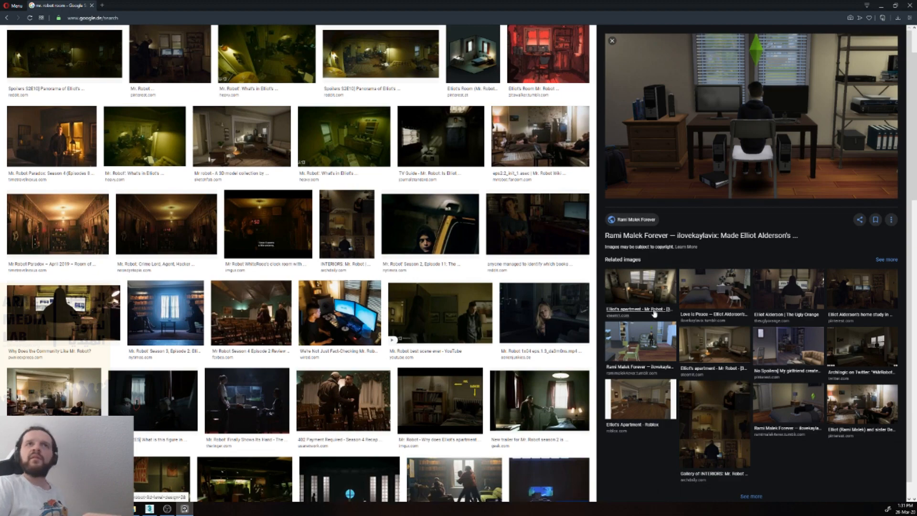
Step: Browse the related Sims recreations, open the Sims 4 bedroom image with the bed and fan, and copy the image
click(654, 337)
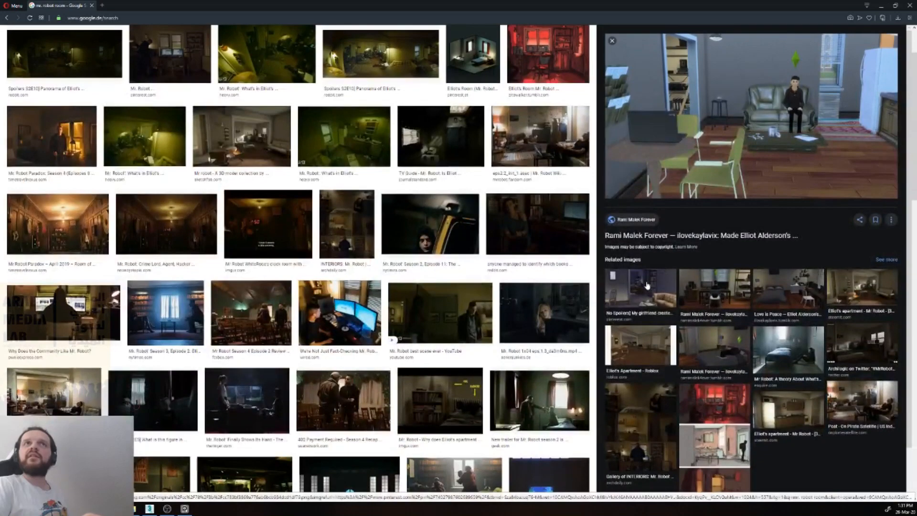
click(647, 286)
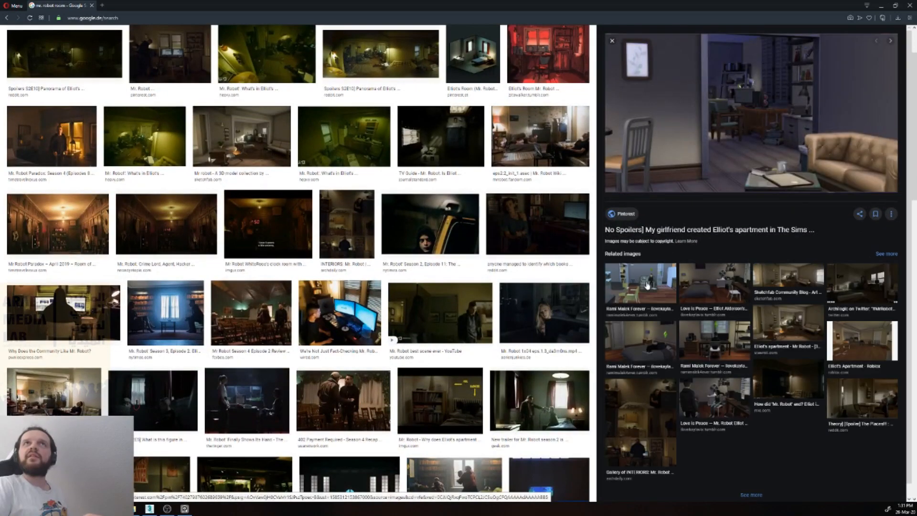
click(701, 286)
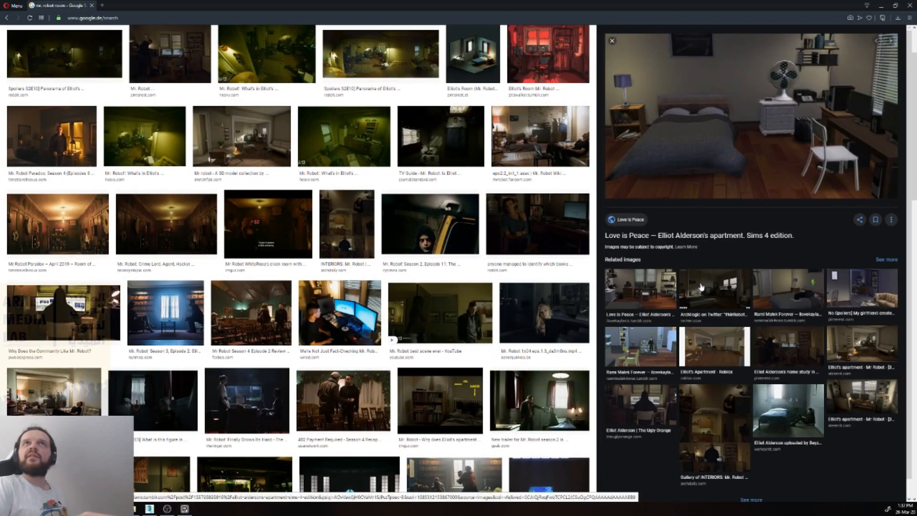
right_click(763, 124)
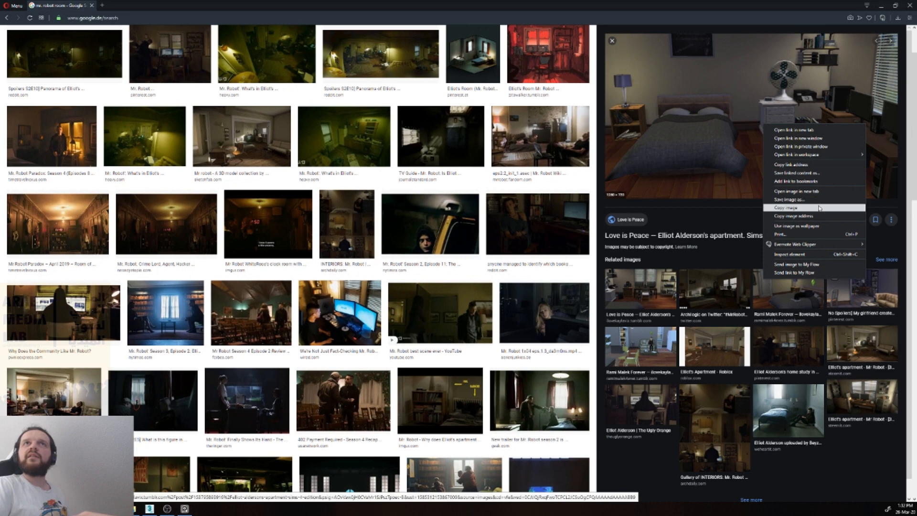
click(787, 207)
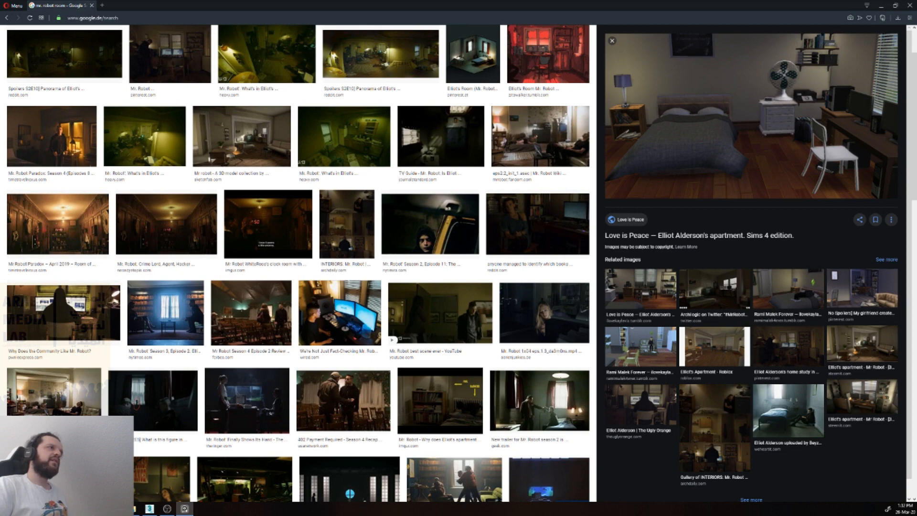
Step: Bring the PureRef board over the search results and examine the collected reference images
drag(0, 67, 474, 67)
middle_drag(0, 229, 284, 225)
scroll(283, 224, up, 3)
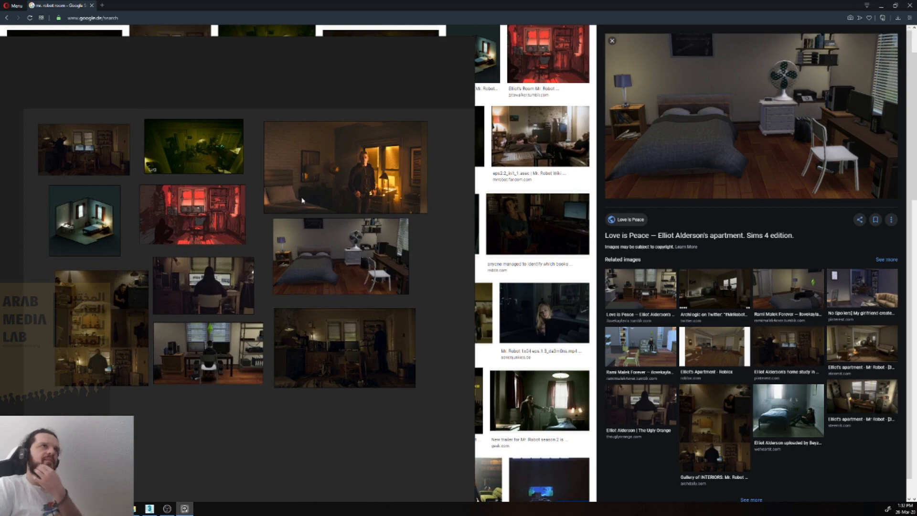
scroll(302, 201, down, 4)
scroll(327, 194, up, 6)
scroll(326, 194, up, 2)
scroll(330, 206, down, 4)
scroll(342, 231, up, 3)
scroll(343, 234, down, 3)
scroll(342, 234, down, 3)
Step: Try enlarging the Sims bedroom image on the board and restore its original size
drag(348, 245, 390, 247)
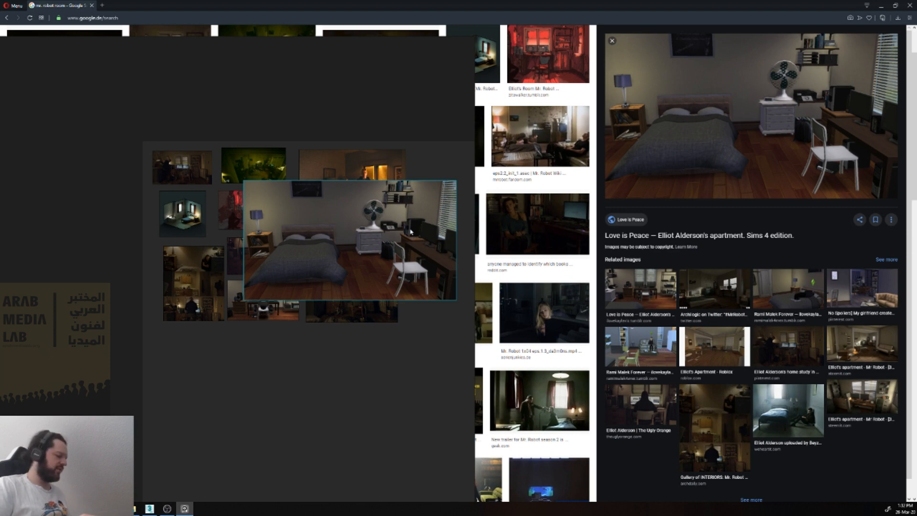
ctrl+alt+drag(411, 232, 352, 244)
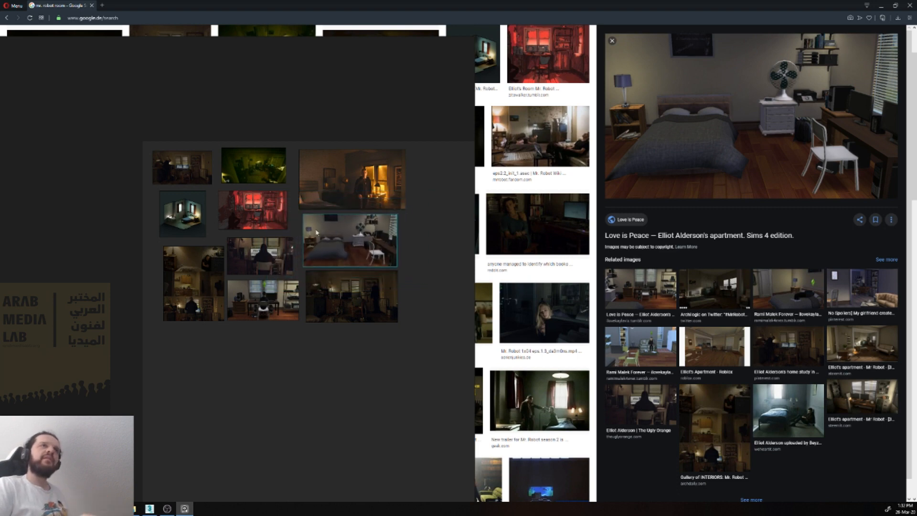
drag(303, 215, 391, 266)
key(ctrl+z)
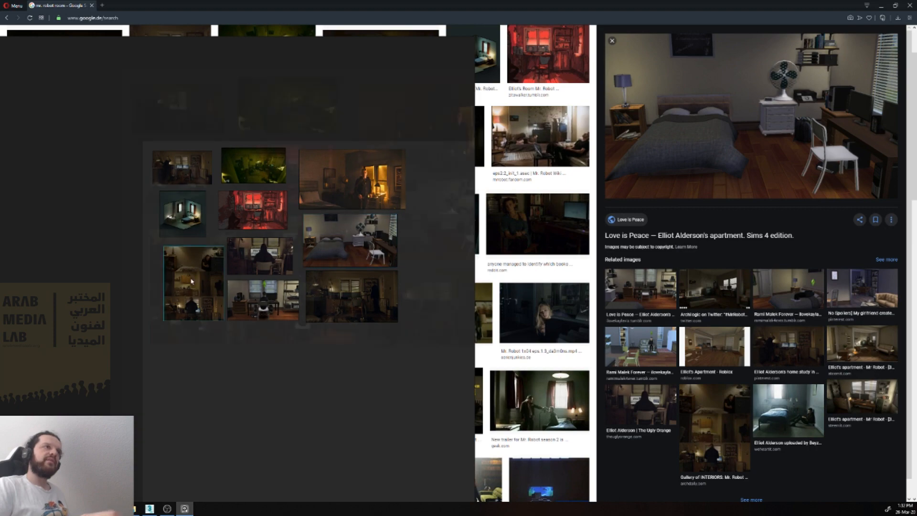
Step: Examine the three-panel interiors image and the home study image with two monitors up close on the board
scroll(143, 286, up, 5)
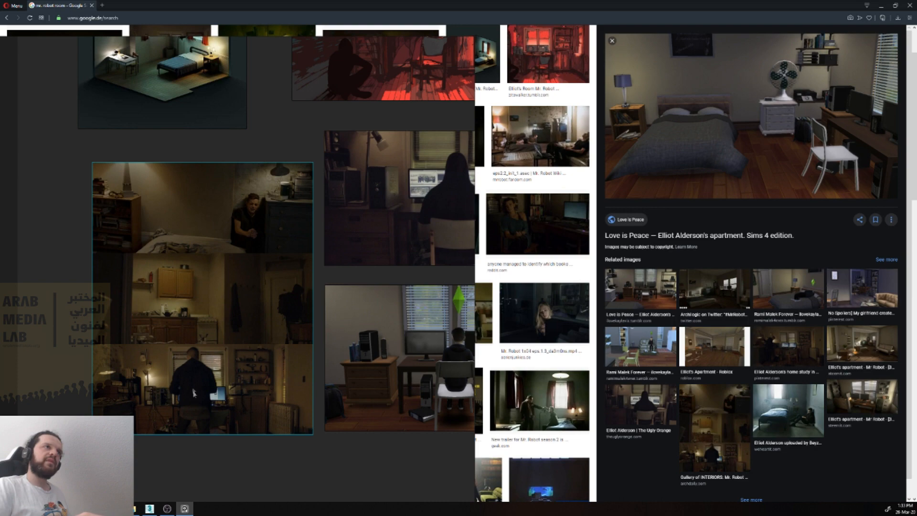
scroll(201, 319, down, 2)
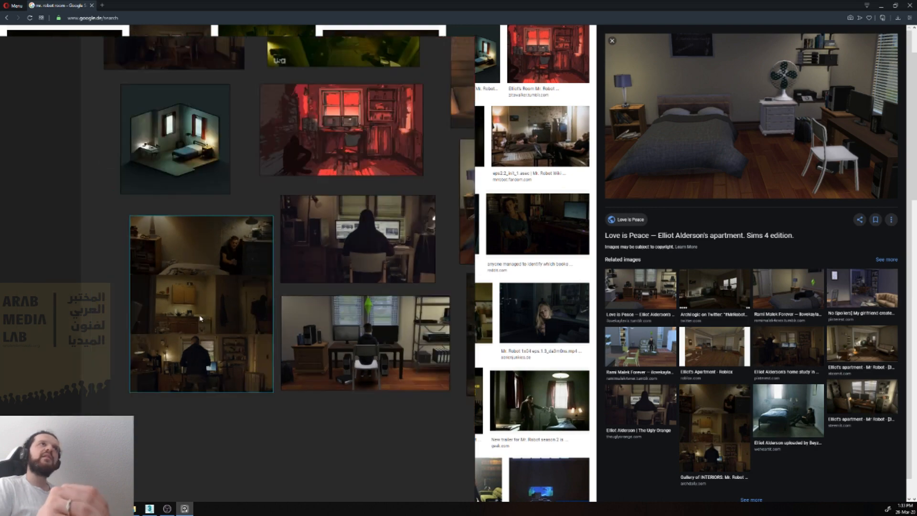
scroll(391, 306, down, 2)
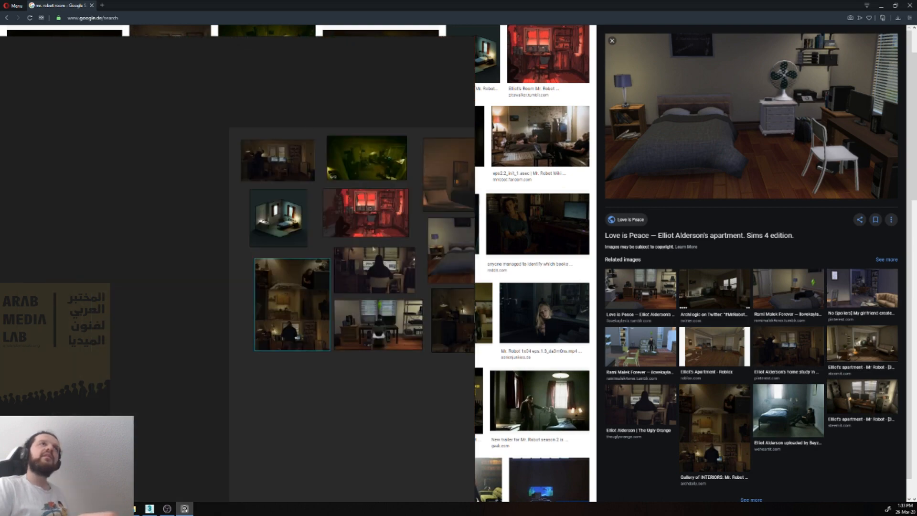
scroll(267, 158, up, 5)
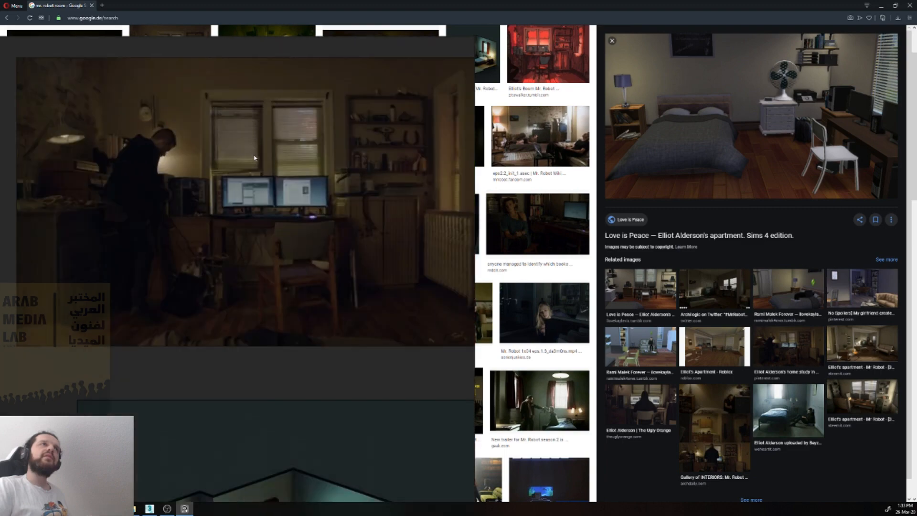
scroll(255, 163, down, 5)
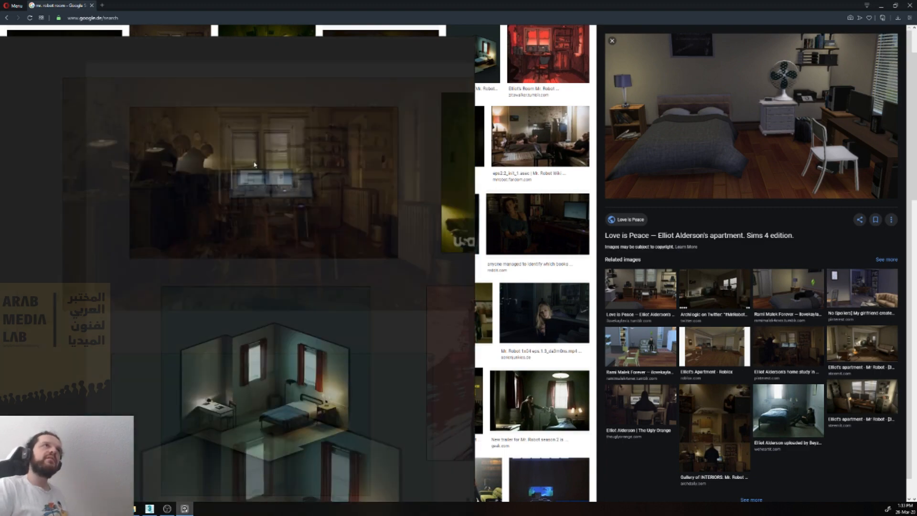
Step: Examine the green-tinted room, the red illustration and the Sims bedroom images on the reference board
scroll(238, 140, up, 4)
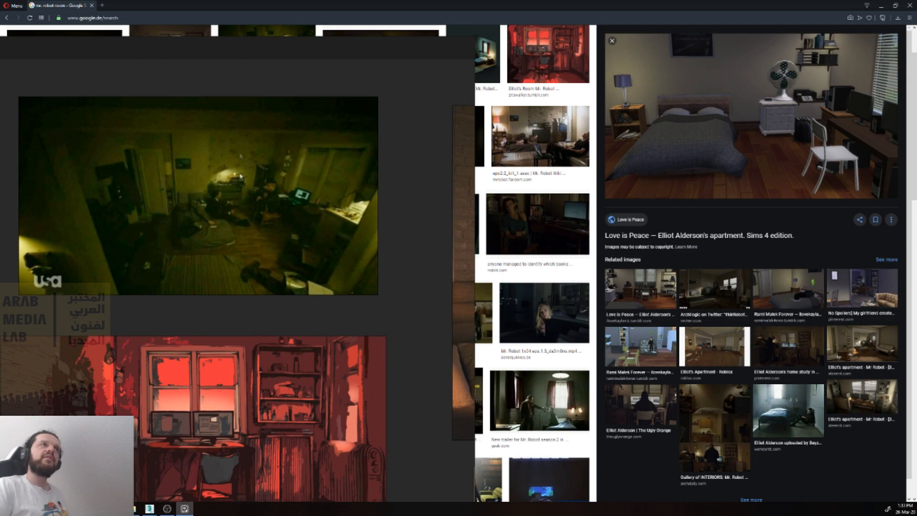
scroll(208, 229, down, 5)
scroll(314, 323, up, 3)
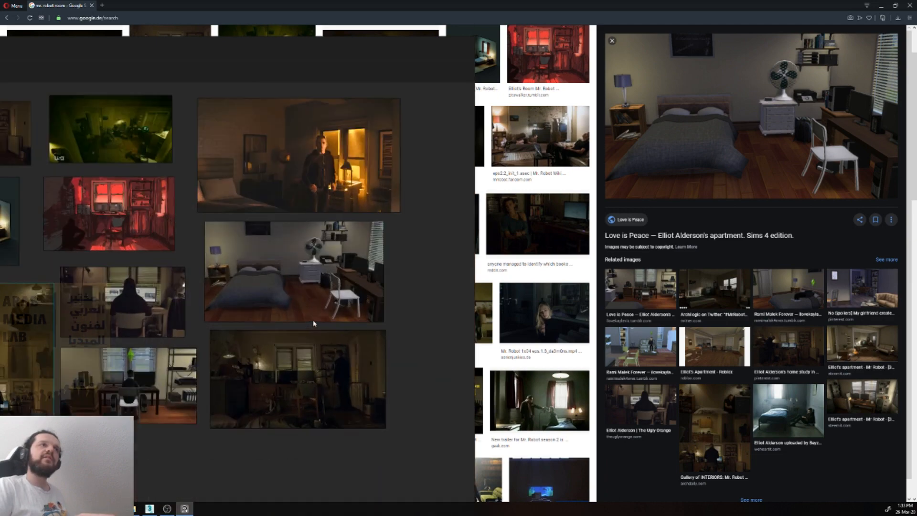
scroll(313, 323, down, 1)
Step: Bring the whole set of reference images into view and save the board
middle_drag(202, 304, 265, 324)
click(268, 462)
key(ctrl+s)
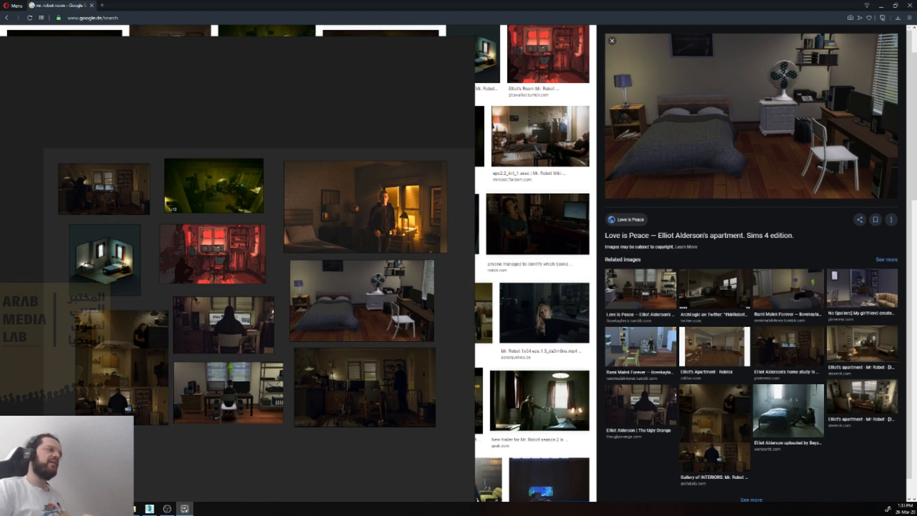
Step: Put the reference board away and close the browser with the image search results
drag(473, 230, 0, 229)
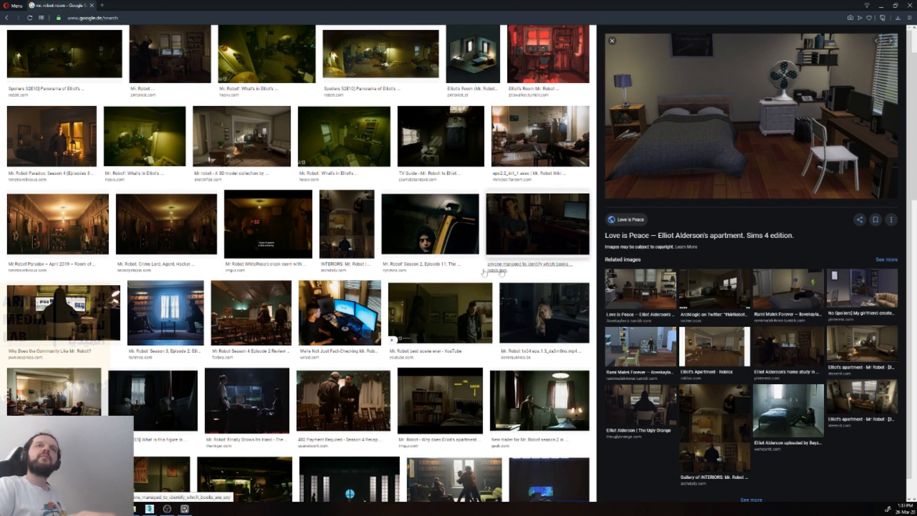
scroll(430, 230, up, 2)
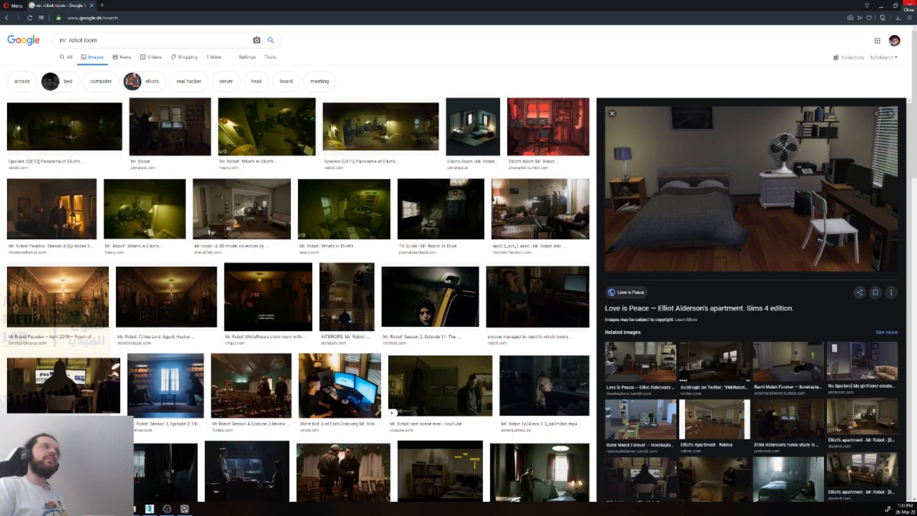
click(907, 6)
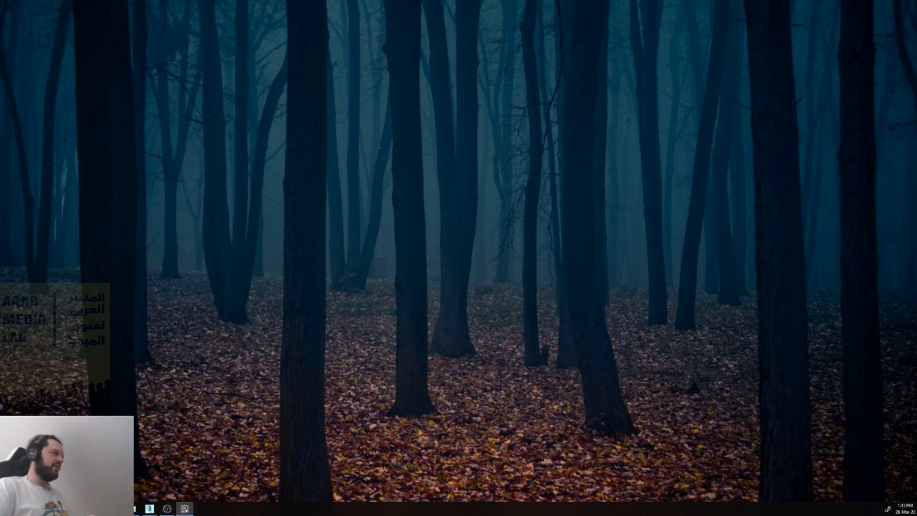
Step: Switch to 3ds Max and change the classroom scene's viewport from the camera view to Perspective
click(150, 509)
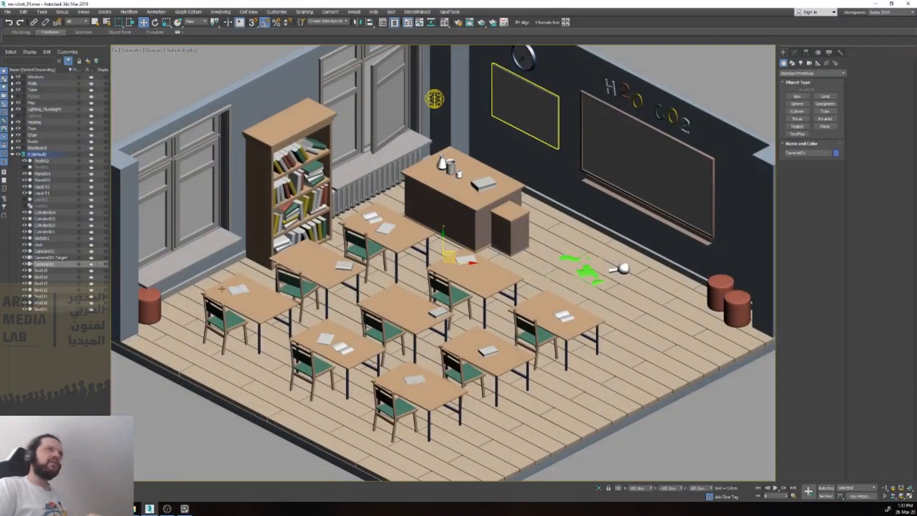
click(373, 237)
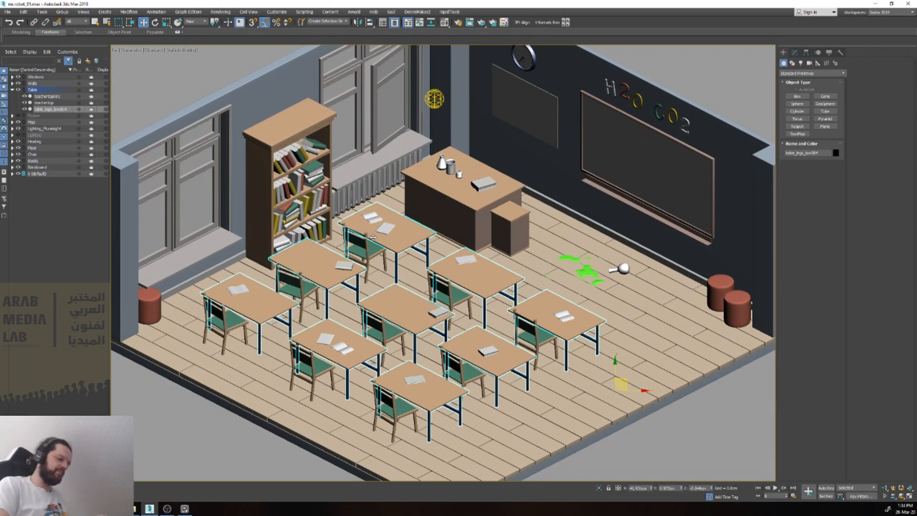
key(p)
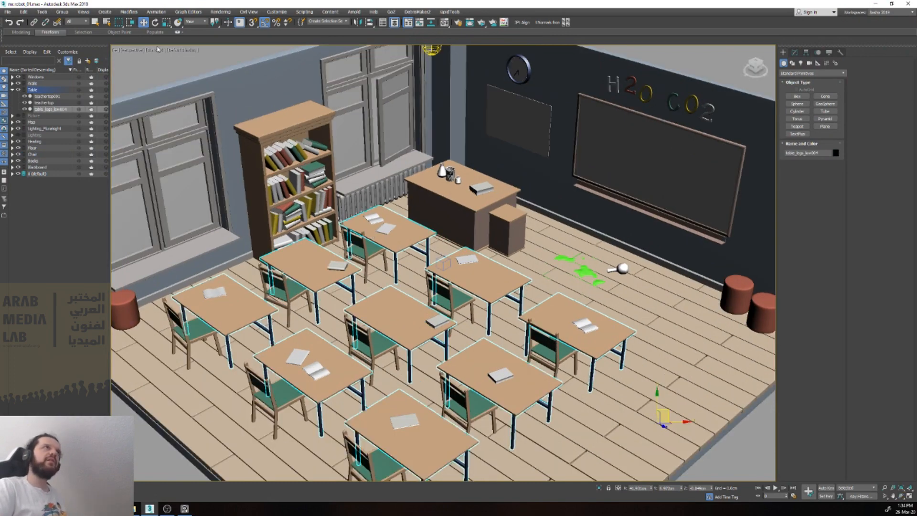
click(133, 50)
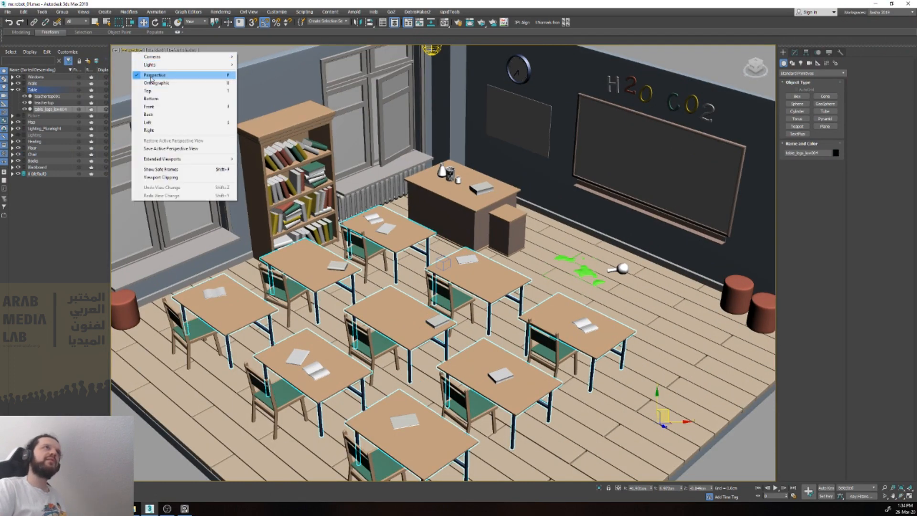
click(128, 49)
click(258, 2)
scroll(305, 142, down, 5)
alt+middle_drag(308, 143, 441, 190)
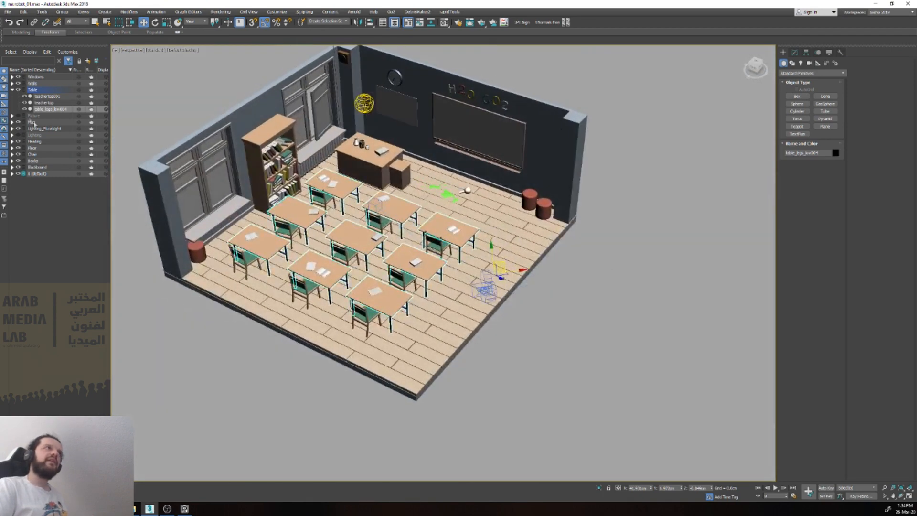
Step: Expand the default layer and hide Camera001 and its target
click(18, 174)
click(13, 173)
click(24, 282)
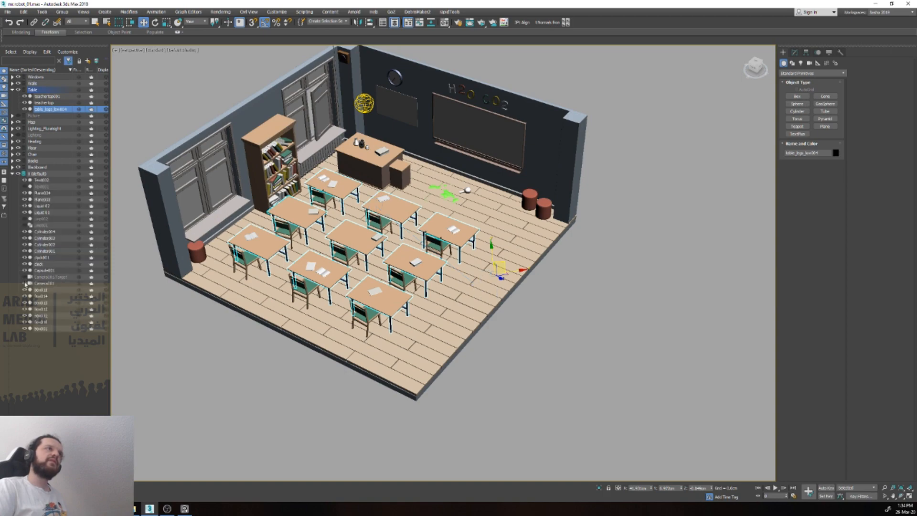
Step: Examine the classroom's bookcase, books and tables, and the large curved backdrop around the room in perspective
click(278, 177)
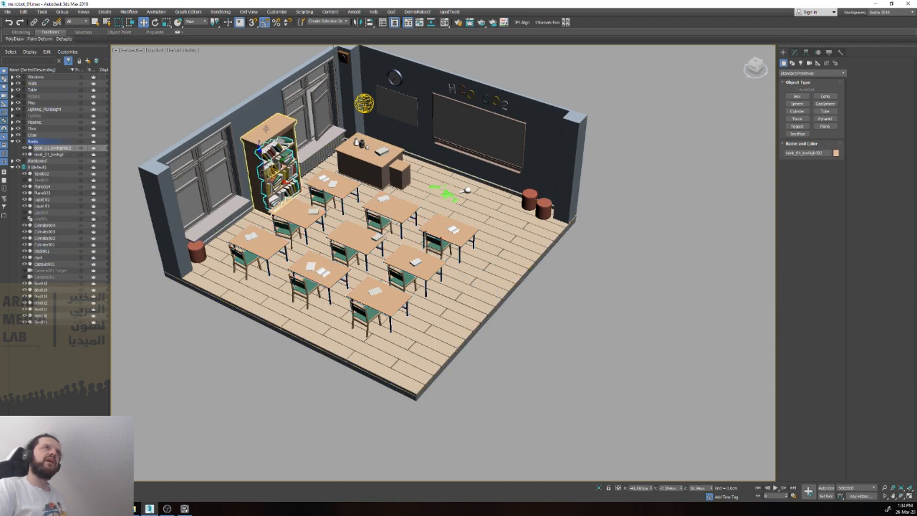
click(266, 130)
mouse_move(266, 130)
alt+middle_down()
mouse_move(329, 98)
mouse_move(258, 136)
alt+middle_up()
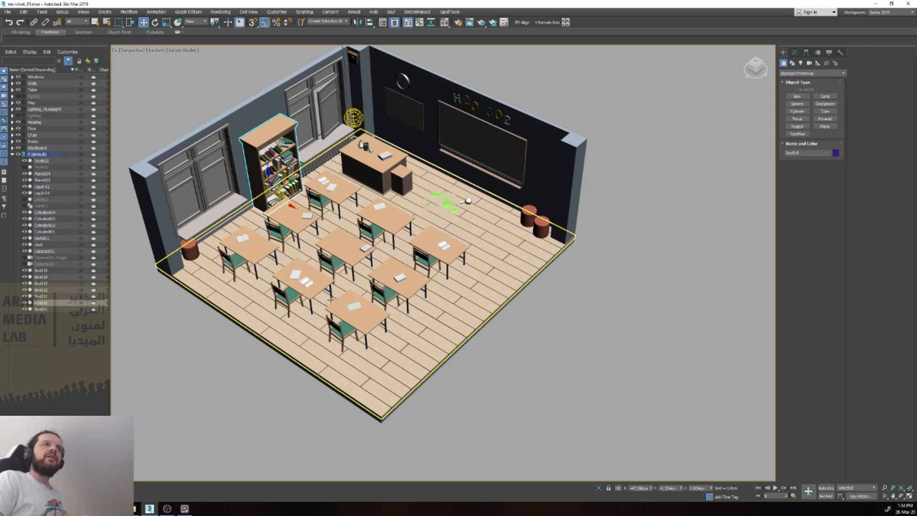
click(321, 283)
alt+middle_drag(419, 232, 487, 227)
scroll(396, 204, down, 8)
scroll(399, 205, up, 3)
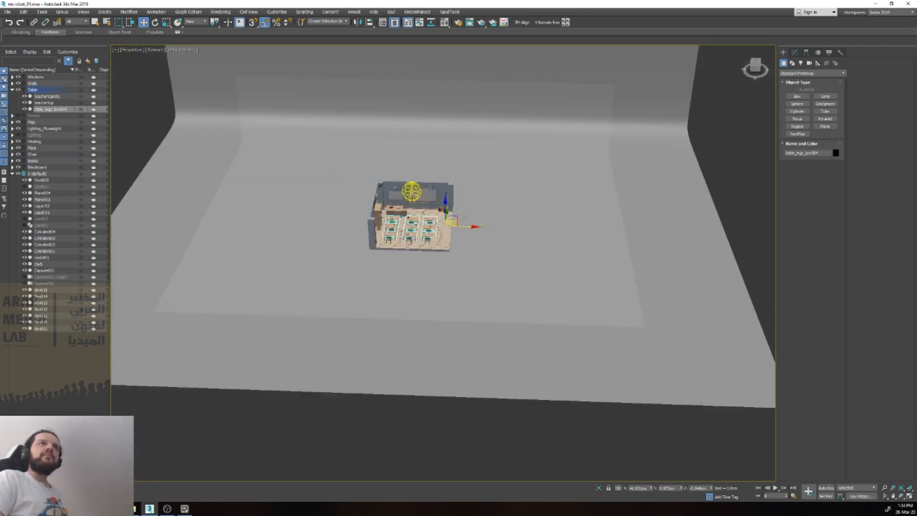
scroll(428, 164, down, 3)
click(544, 55)
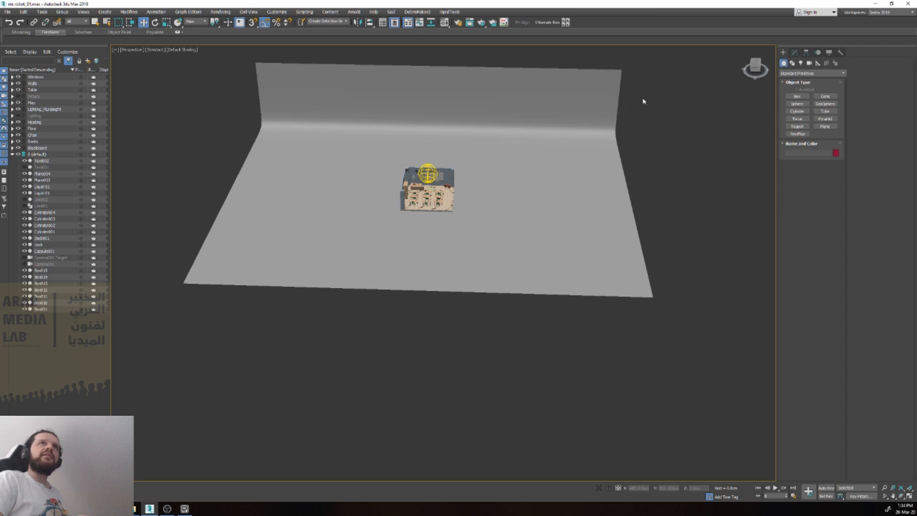
alt+middle_drag(592, 66, 561, 98)
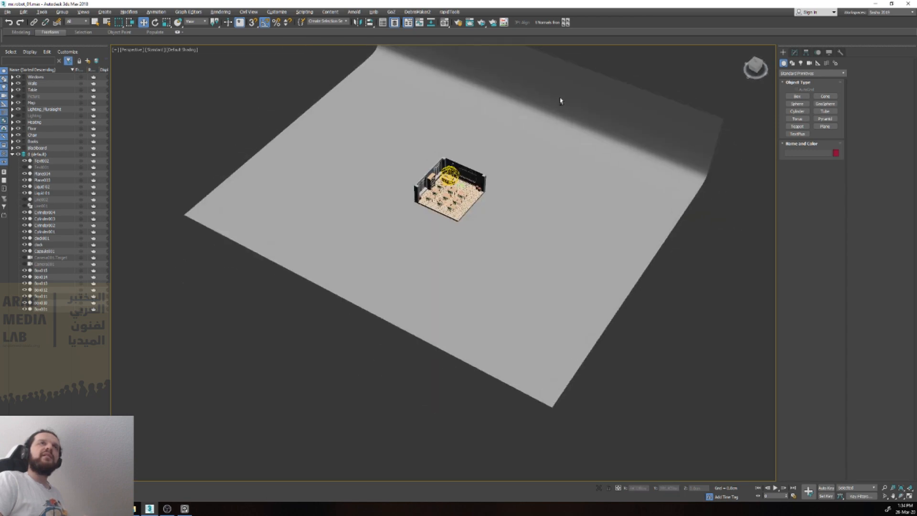
scroll(472, 174, up, 3)
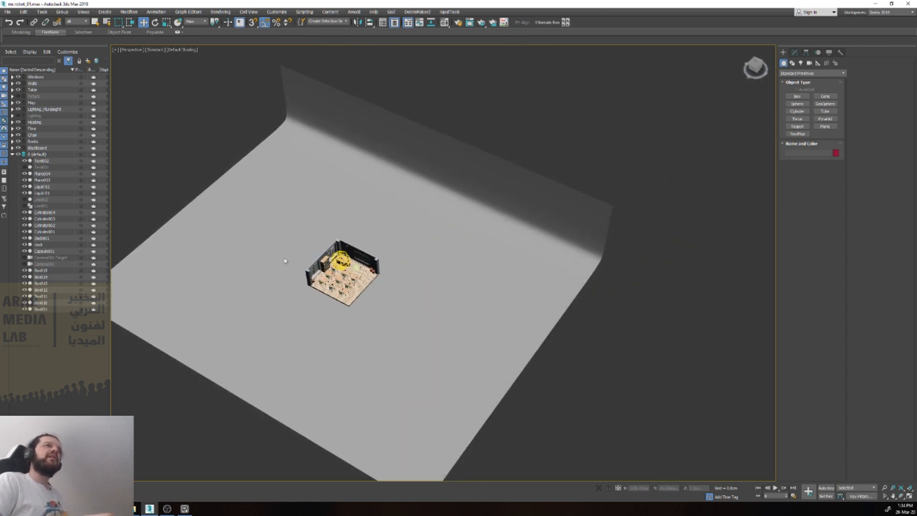
scroll(291, 279, up, 4)
Step: Switch the viewport back to the view through Camera001
click(137, 49)
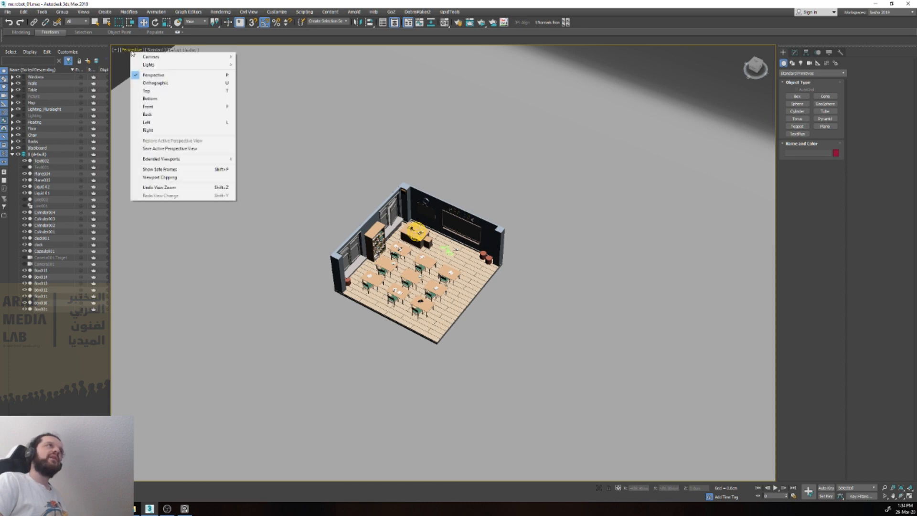
mouse_move(143, 59)
click(253, 57)
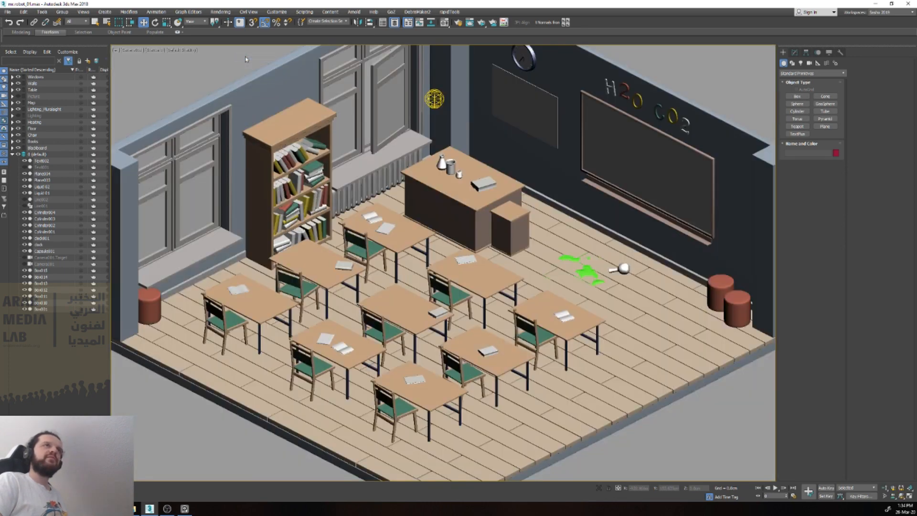
Step: Select Camera001 and set its position to X 120, Y -120 and Z 120, then deselect it
click(441, 132)
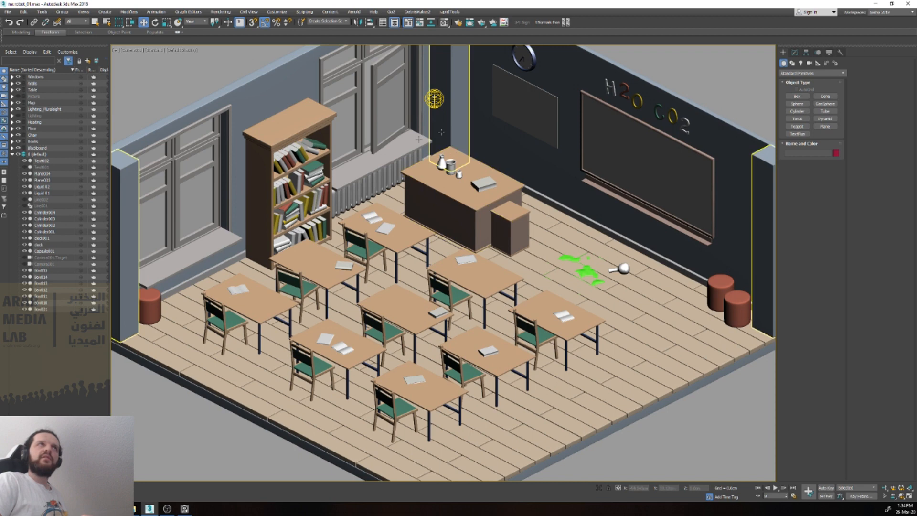
click(43, 264)
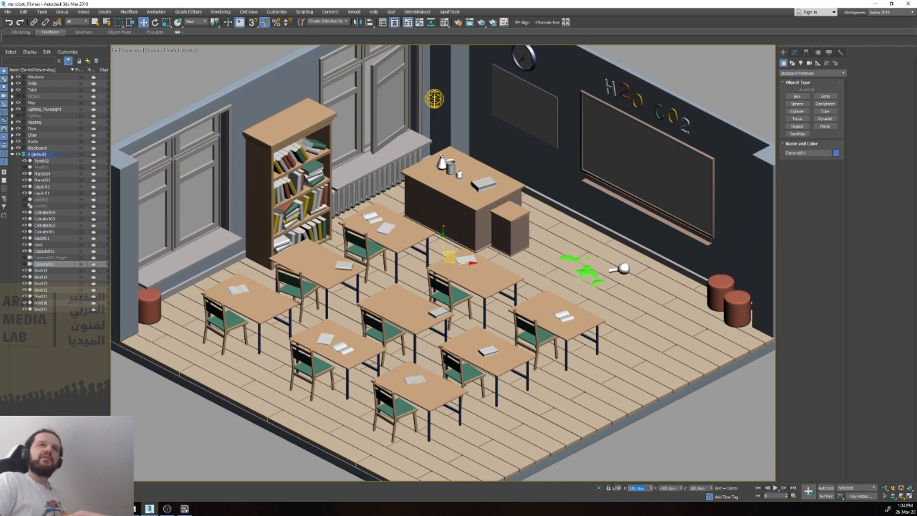
text(120)
key(Tab)
text(-120)
key(Tab)
text(120)
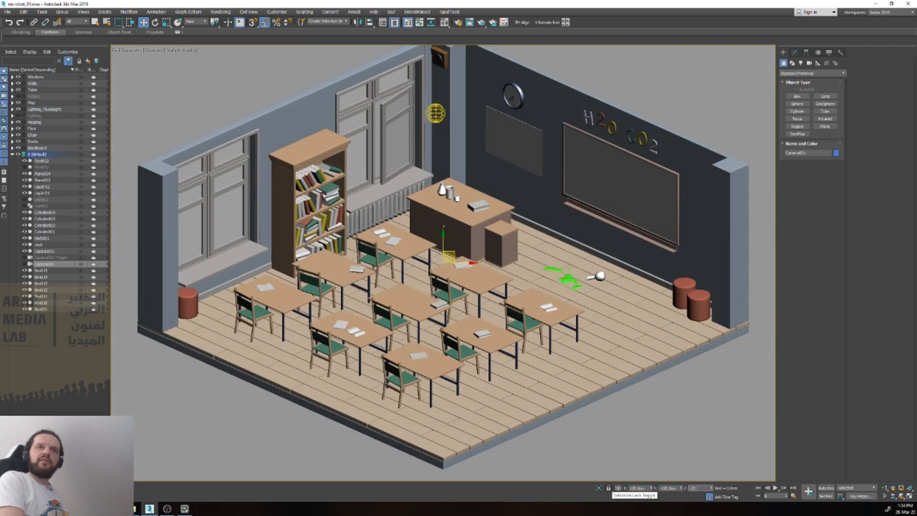
key(Return)
click(202, 411)
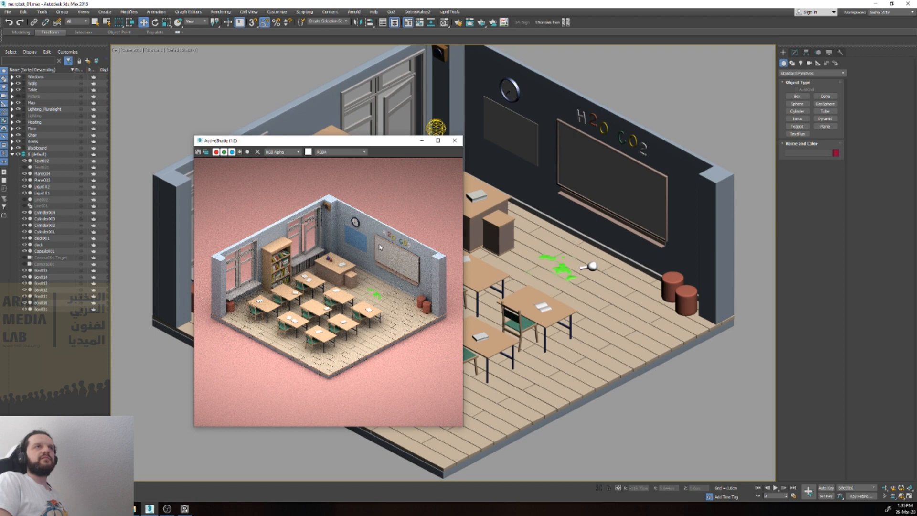
Step: Close the ActiveShade preview render of the classroom
click(454, 140)
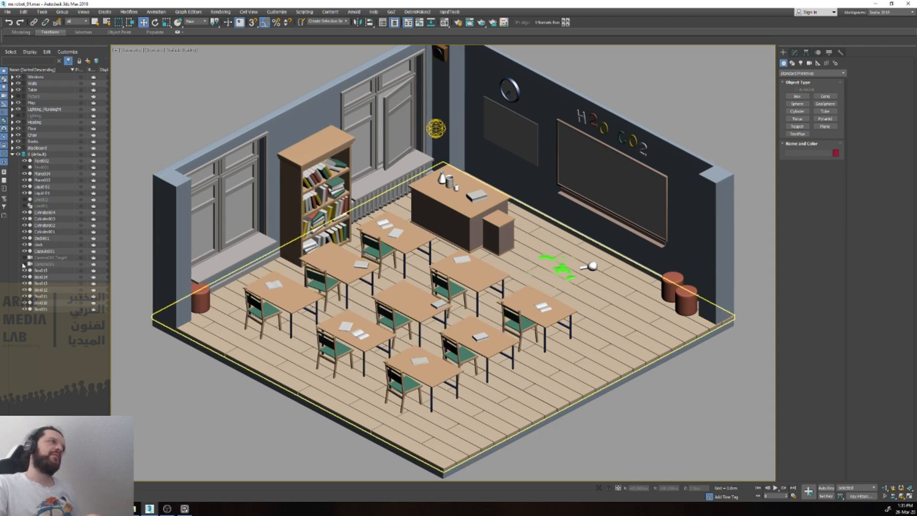
Step: Unhide and select Camera001, and examine its placement relative to the classroom in the Perspective view
click(40, 265)
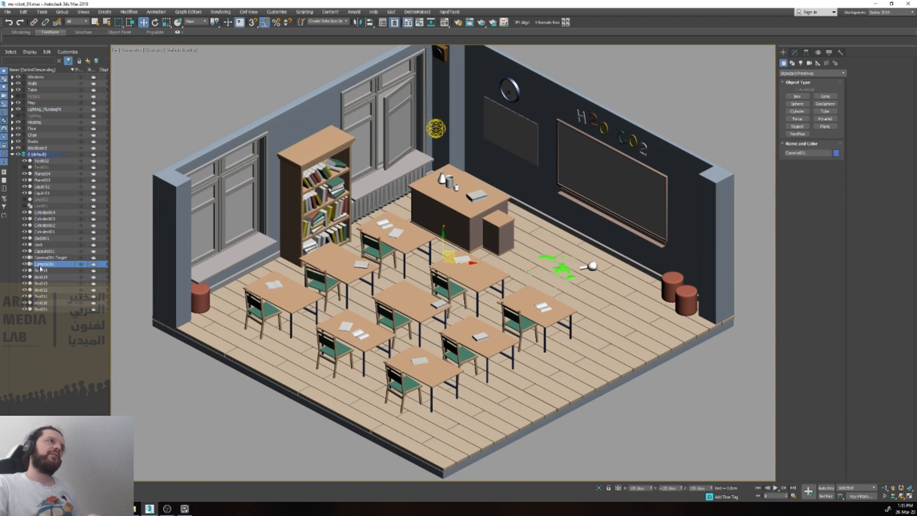
key(p)
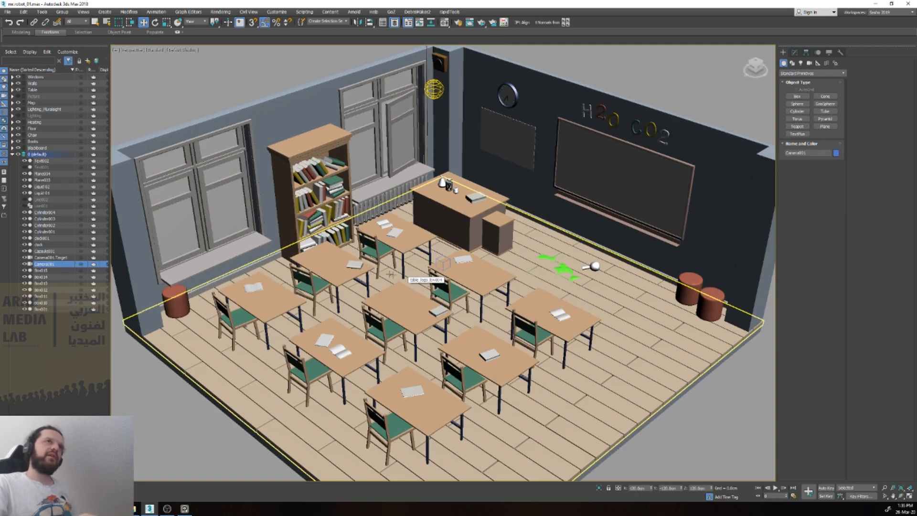
key(z)
alt+middle_drag(596, 238, 561, 222)
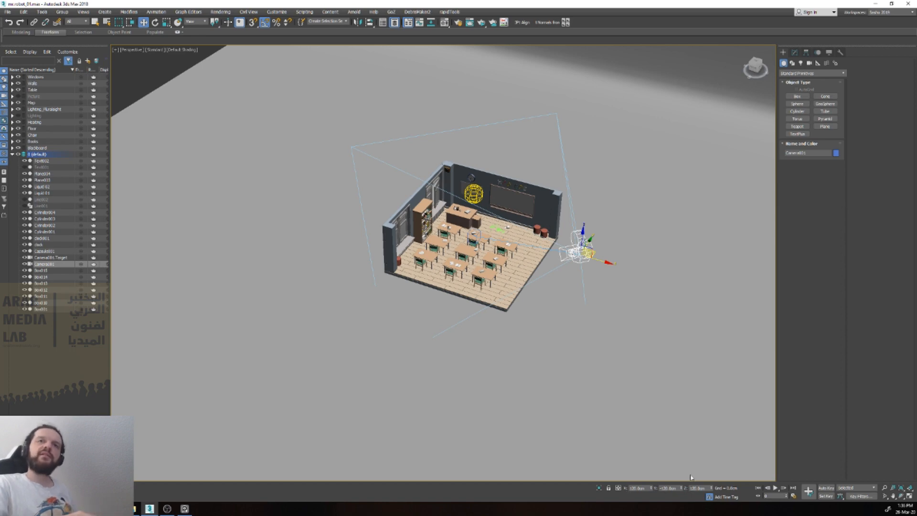
scroll(572, 238, up, 5)
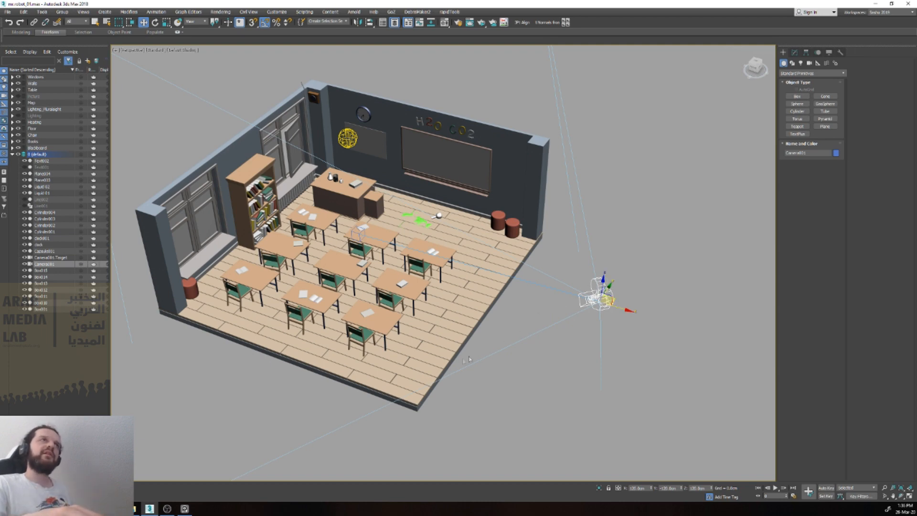
scroll(391, 96, down, 3)
scroll(346, 176, up, 6)
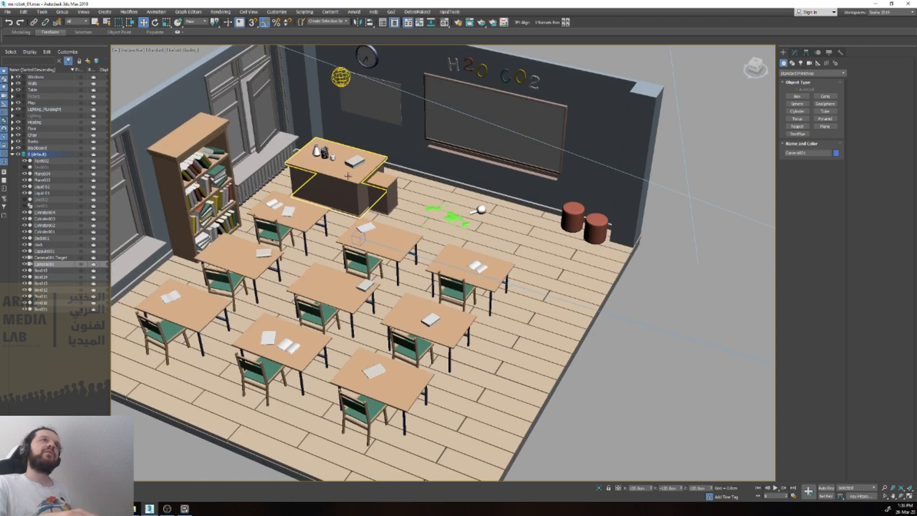
scroll(368, 191, down, 3)
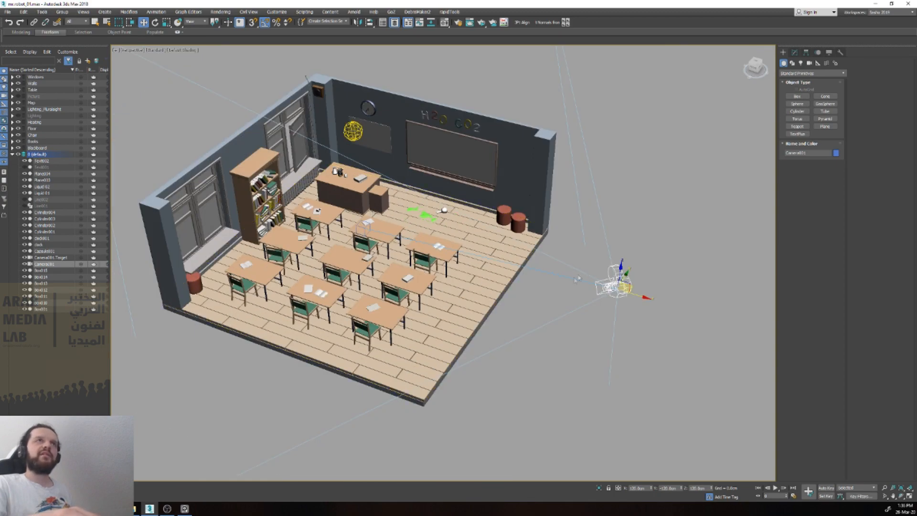
scroll(539, 304, up, 2)
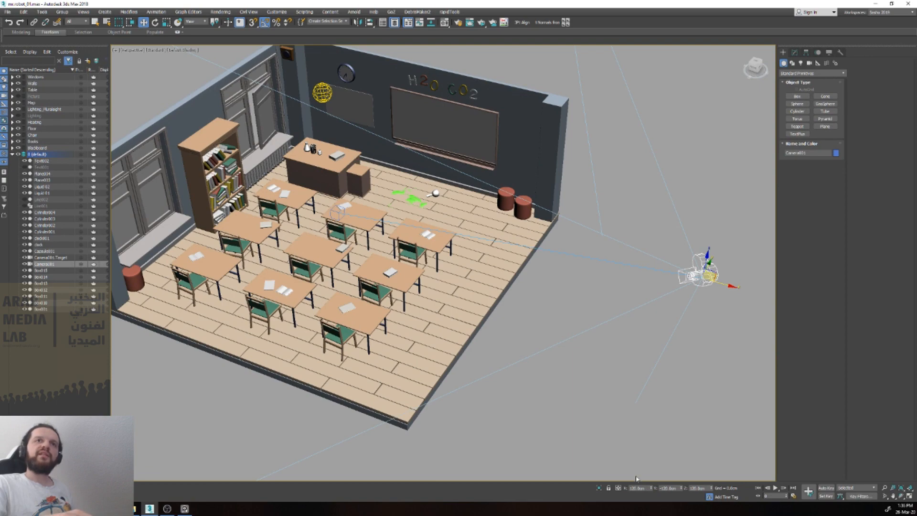
Step: Set Camera001's Y position to 20 and view the camera's new placement beside the room
scroll(670, 372, down, 2)
mouse_move(690, 336)
alt+middle_down()
mouse_move(727, 340)
mouse_move(696, 333)
mouse_move(693, 341)
alt+middle_up()
scroll(726, 340, down, 3)
double_click(668, 488)
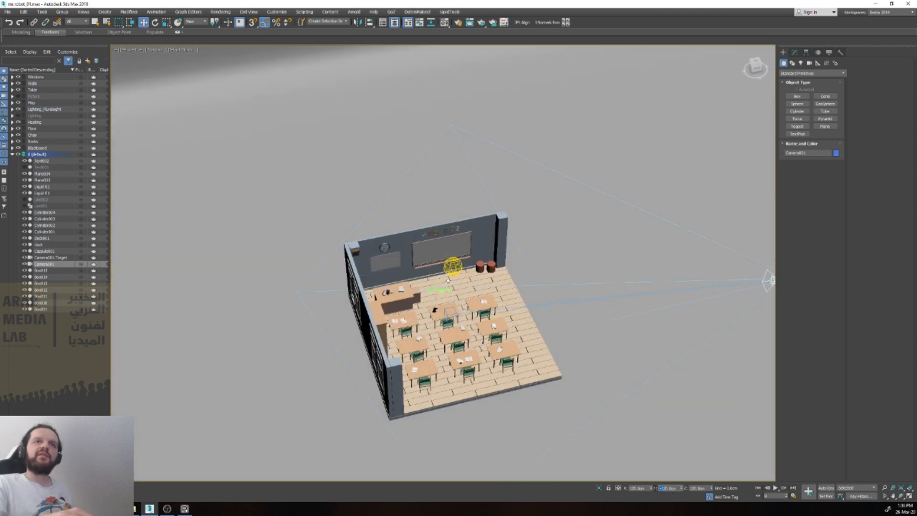
text(20)
key(Return)
alt+middle_drag(642, 171, 597, 173)
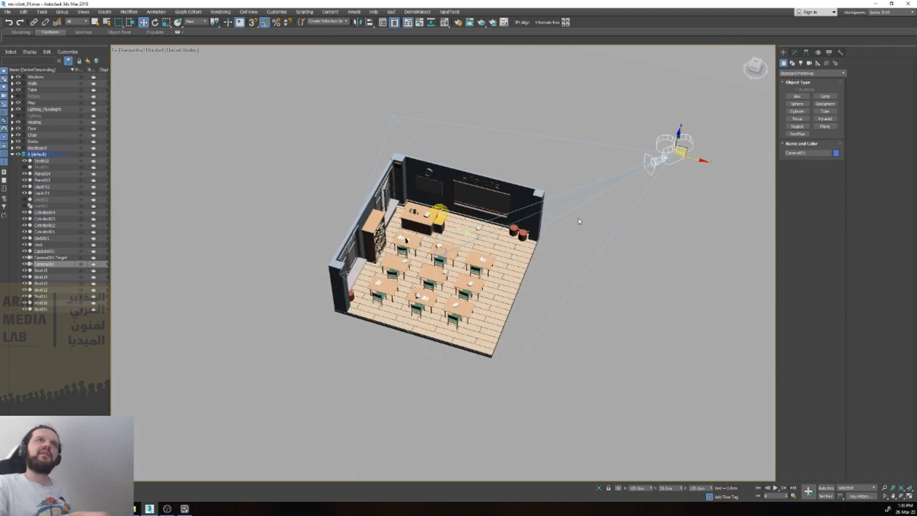
scroll(597, 173, up, 4)
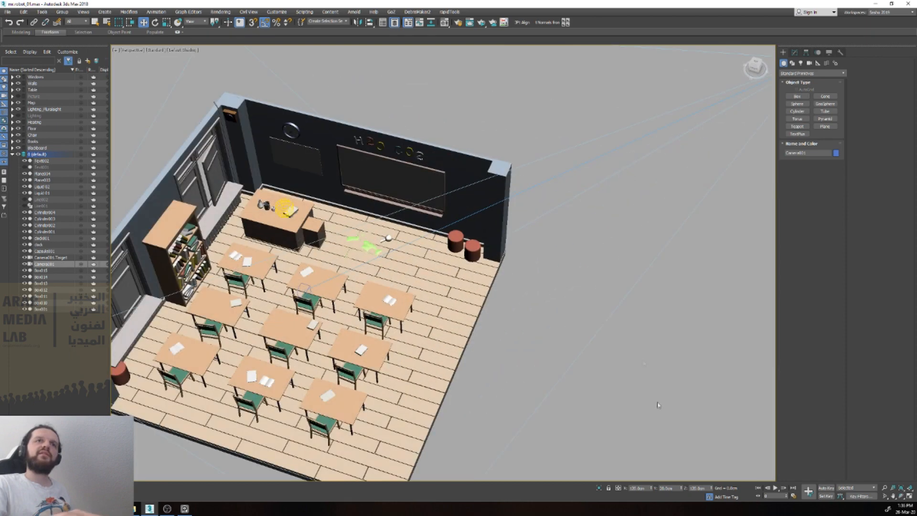
Step: Set Camera001's Y position to 120 and view its placement relative to the classroom from several angles
double_click(660, 488)
text(120)
key(Return)
scroll(520, 221, down, 12)
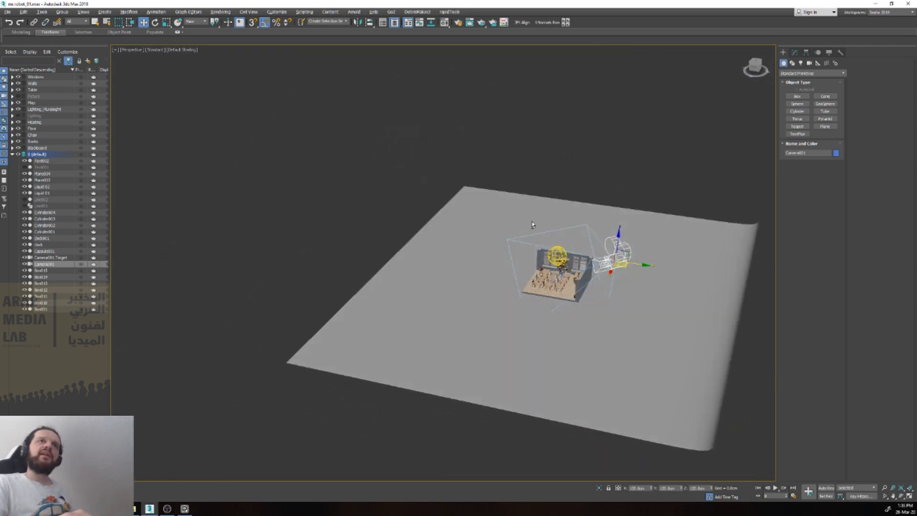
scroll(520, 221, up, 10)
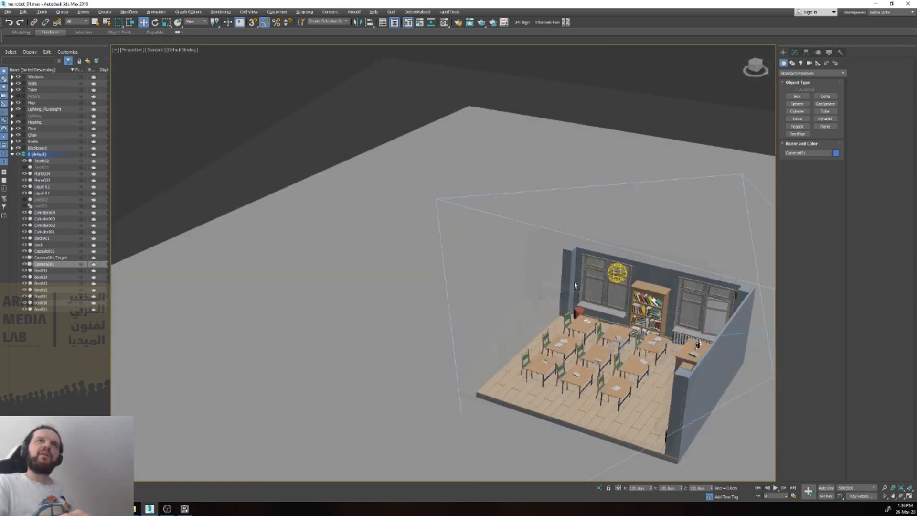
scroll(620, 290, down, 6)
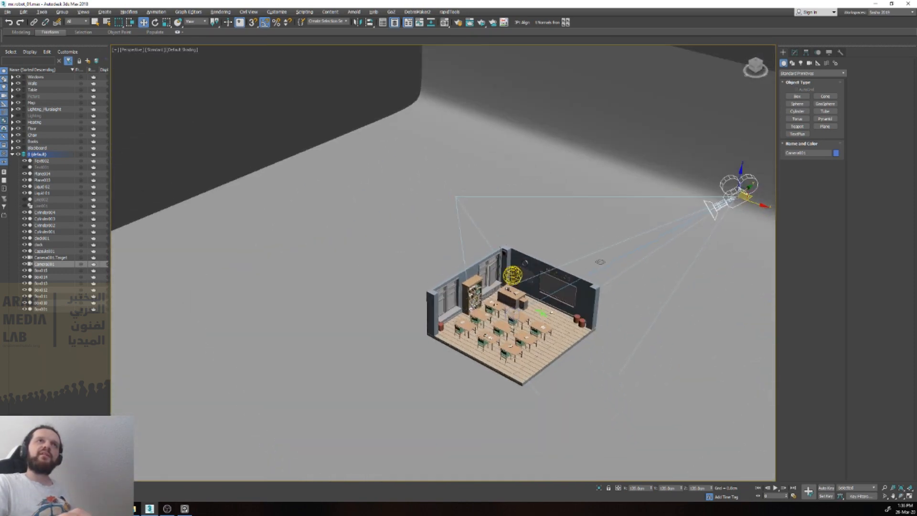
scroll(620, 290, up, 3)
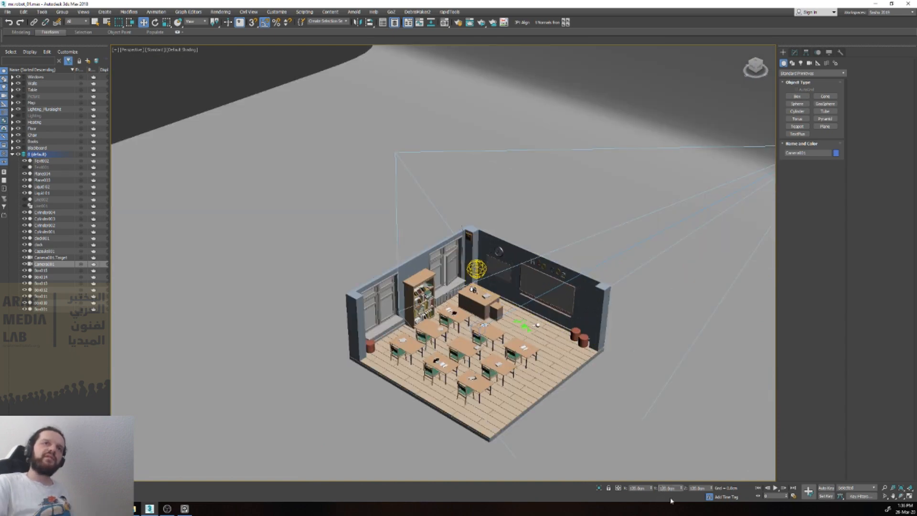
Step: Set Camera001's Y position to -120, then select the window wall and the wooden plank floor to inspect the room
text(-)
key(Return)
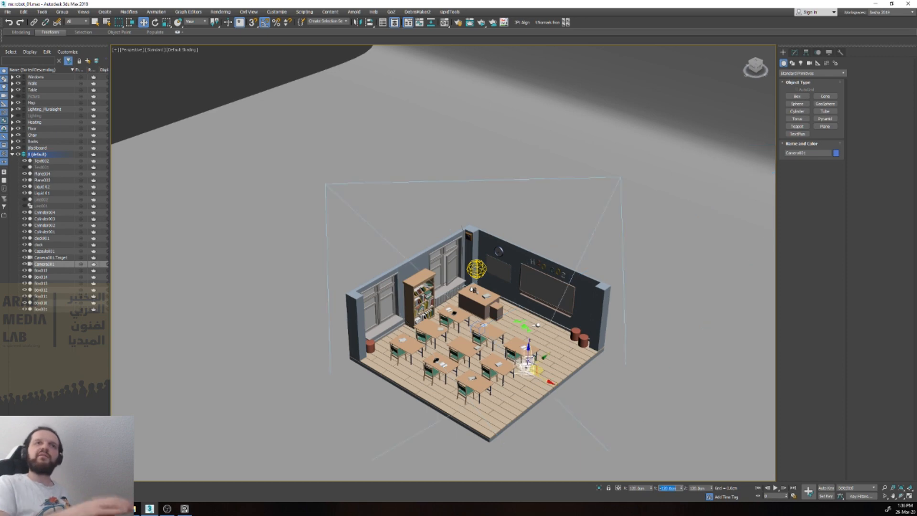
click(397, 281)
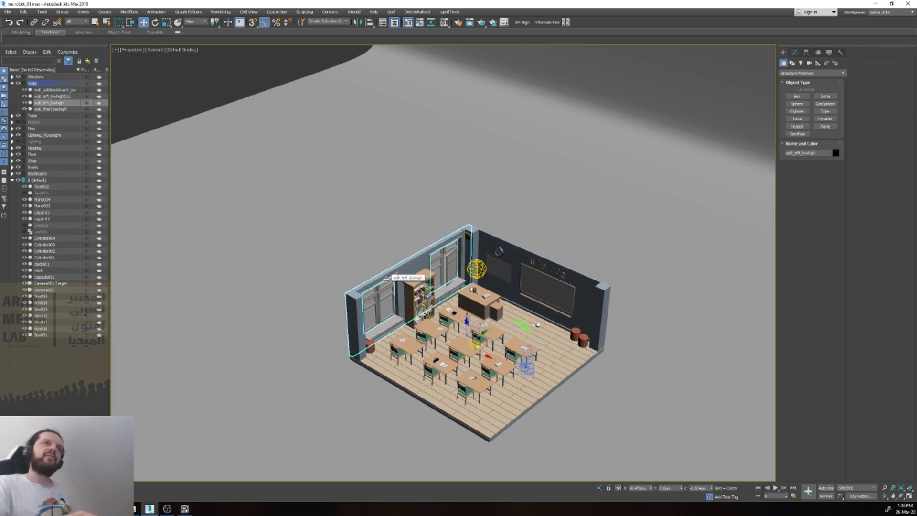
click(456, 334)
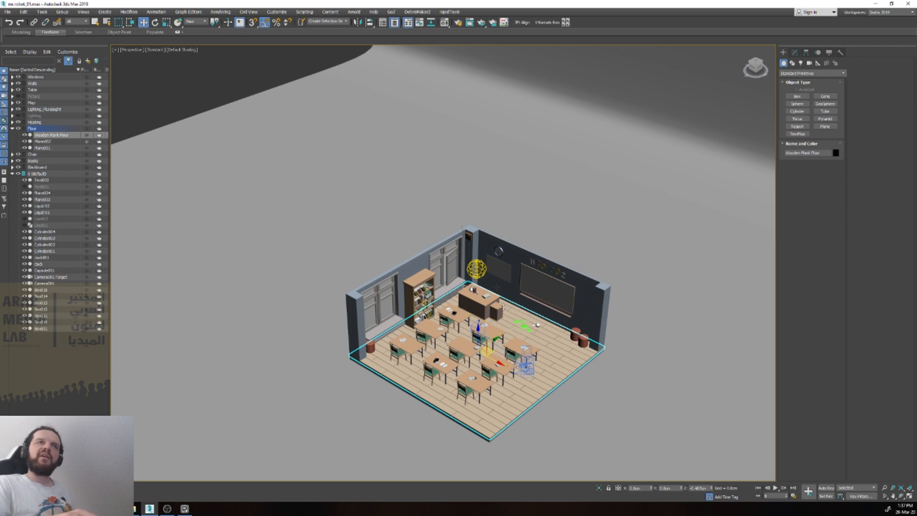
scroll(516, 297, up, 3)
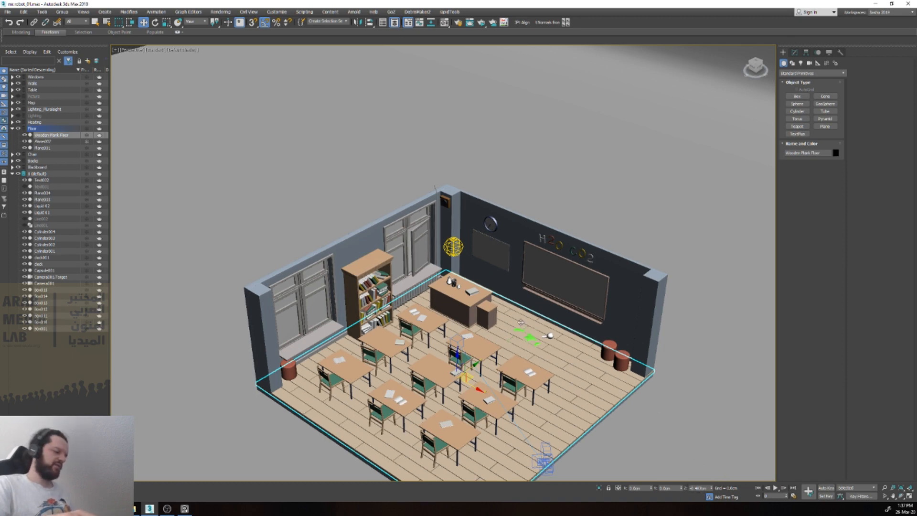
scroll(520, 323, down, 3)
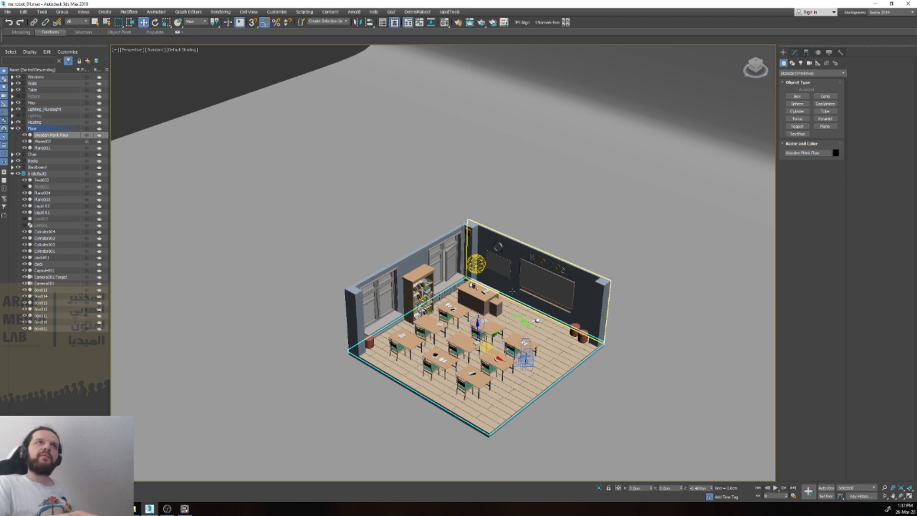
Step: Select Camera001 and examine how it faces the open corner of the classroom from different angles
click(526, 360)
alt+middle_drag(565, 361, 631, 375)
alt+middle_drag(507, 328, 580, 325)
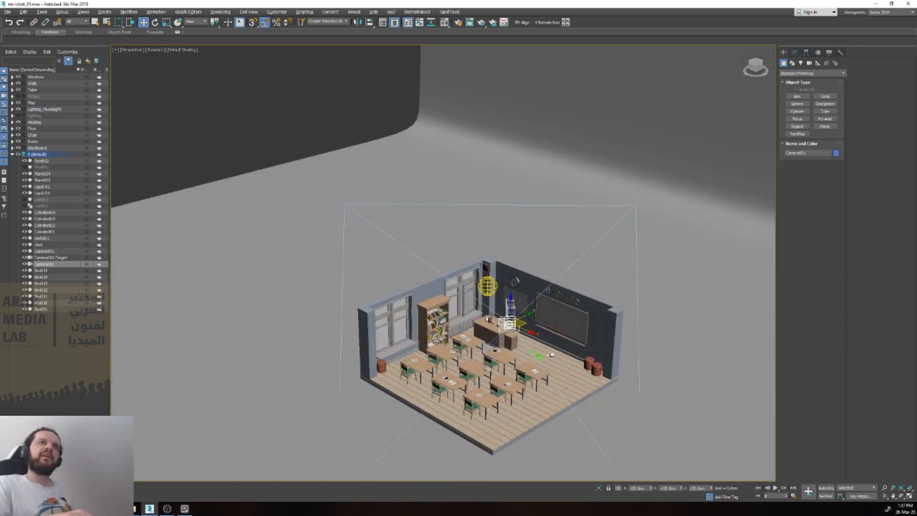
scroll(515, 342, up, 3)
scroll(518, 342, down, 4)
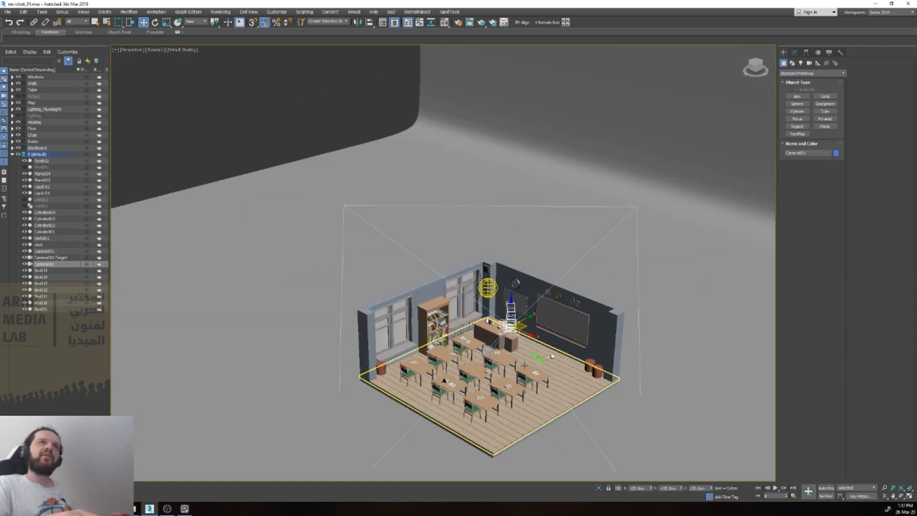
alt+middle_drag(500, 370, 540, 374)
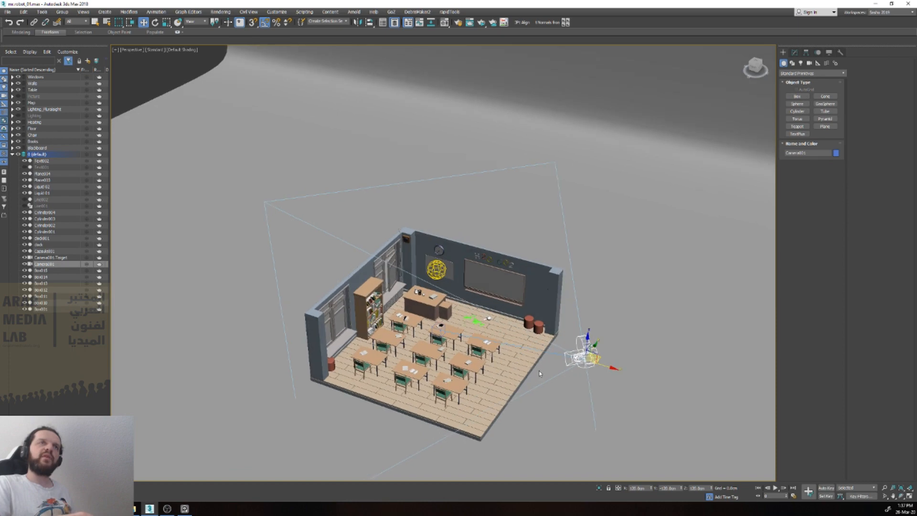
Step: Put Camera001 and its target into a new layer and name the layer Camera
click(52, 264)
right_click(75, 258)
mouse_move(101, 280)
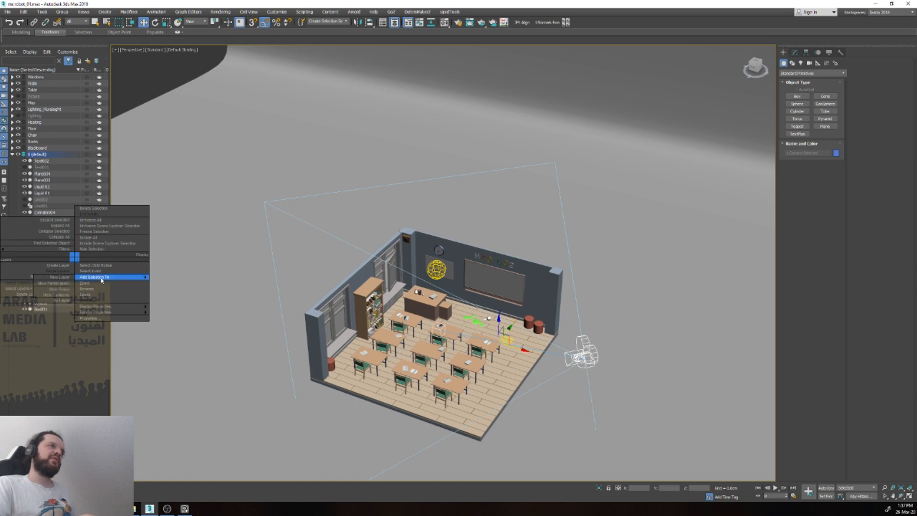
click(72, 279)
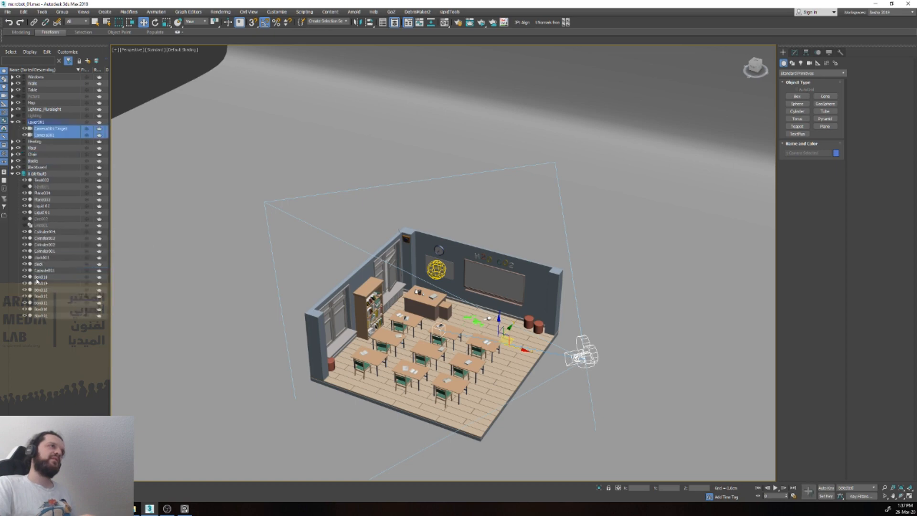
double_click(36, 122)
text(Camera)
key(Return)
Step: Select Camera001, then review its parameters and the standard camera types available for creation
click(54, 135)
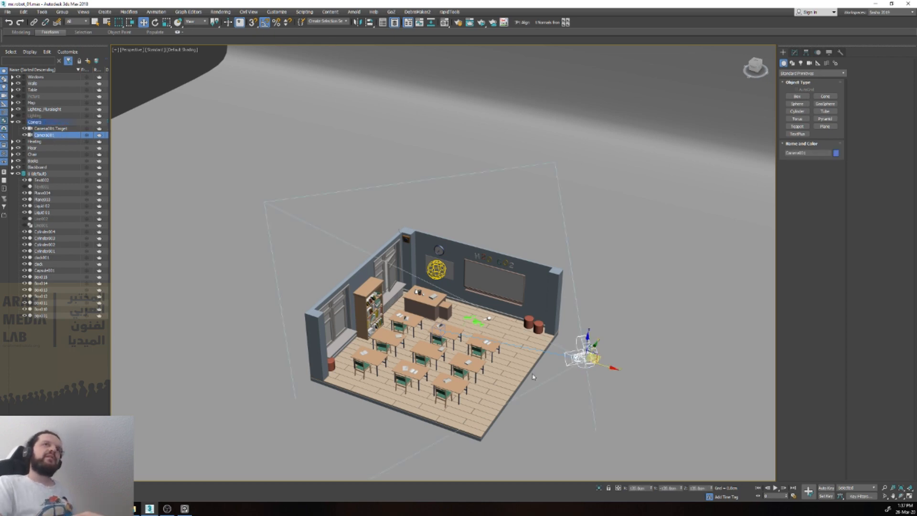
click(795, 52)
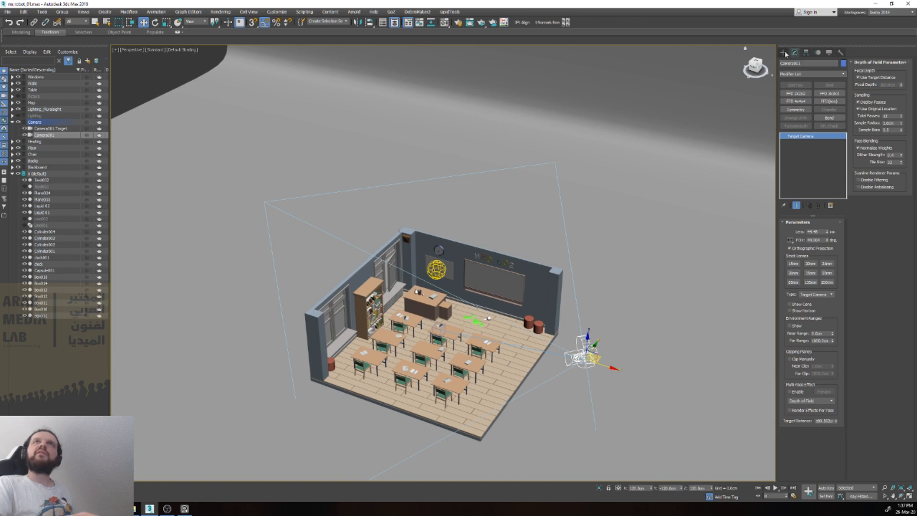
click(784, 52)
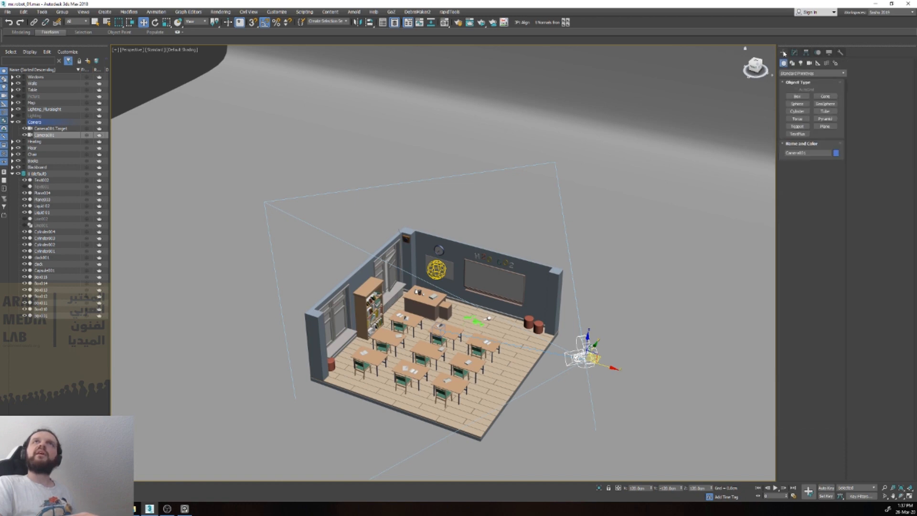
click(809, 64)
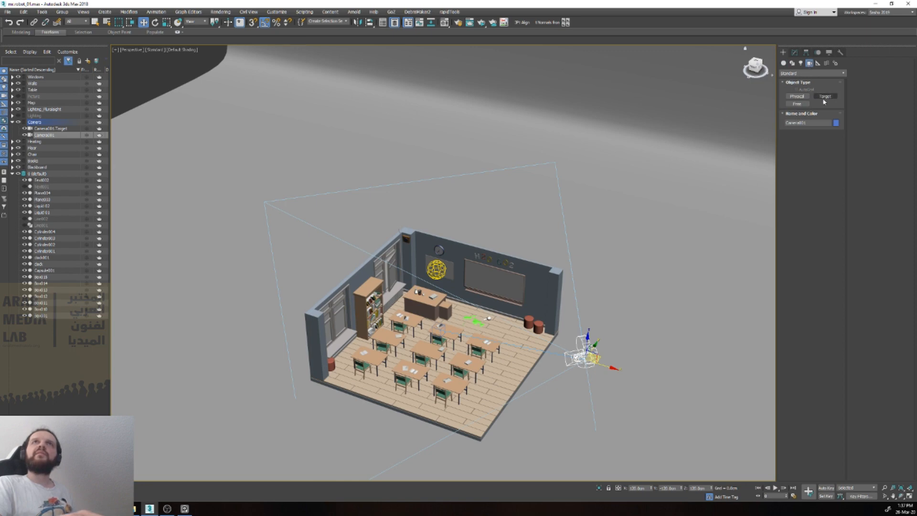
click(795, 54)
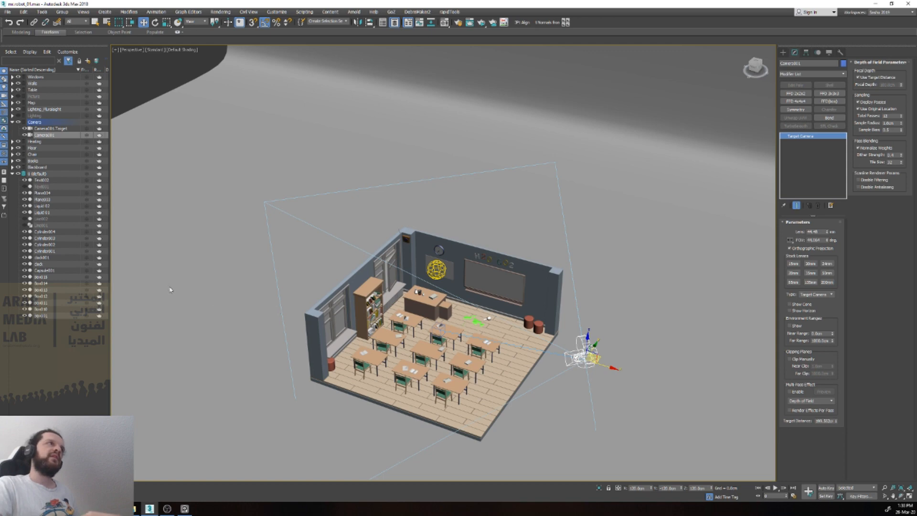
Step: Select Camera001.Target, try moving it across the classroom floor, and revert the moves
click(53, 129)
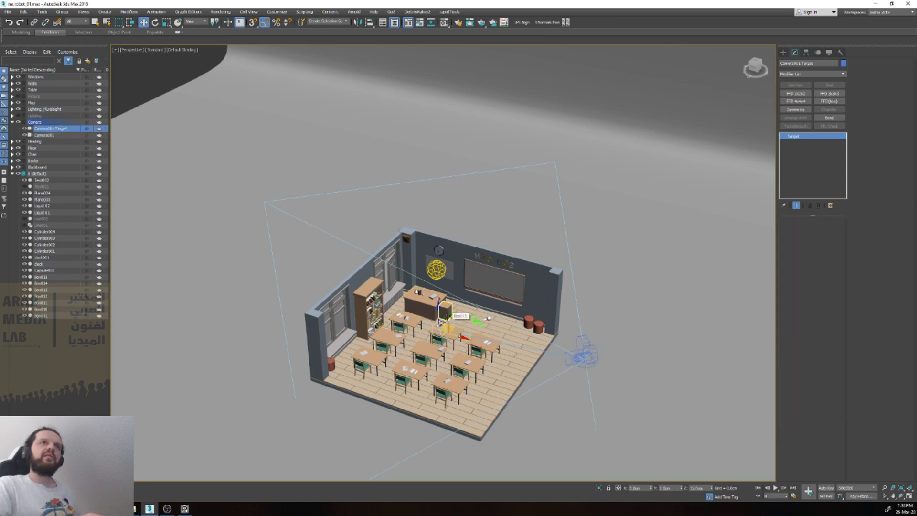
drag(446, 328, 377, 382)
drag(463, 300, 414, 362)
key(ctrl+z)
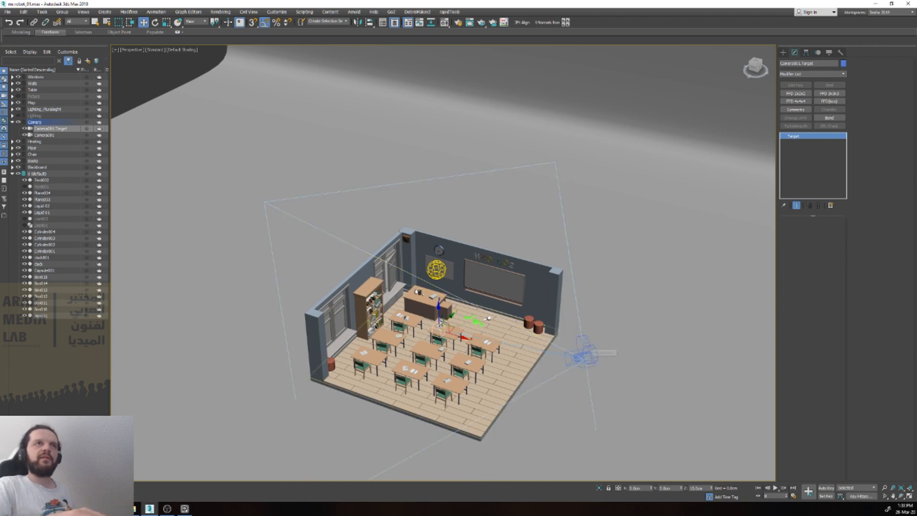
drag(437, 317, 455, 340)
right_click(456, 340)
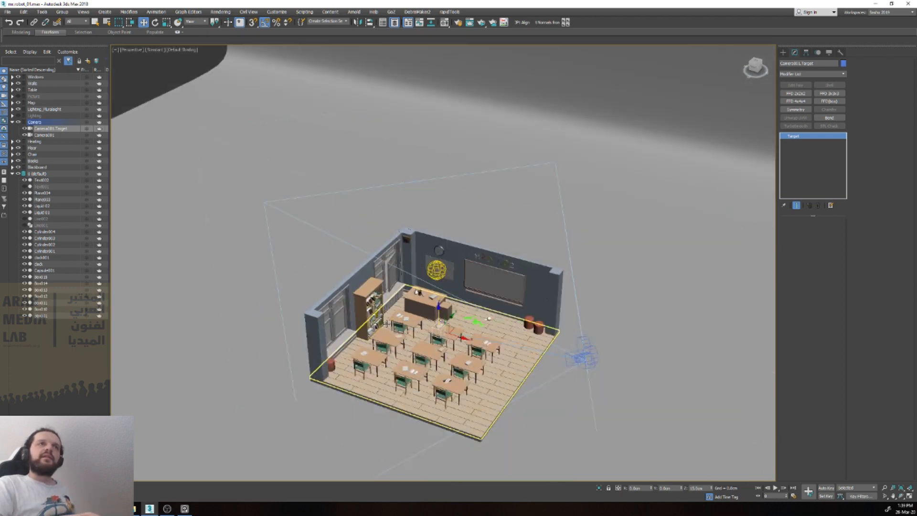
Step: Select the H2O CO2 text above the blackboard and delete it
click(42, 181)
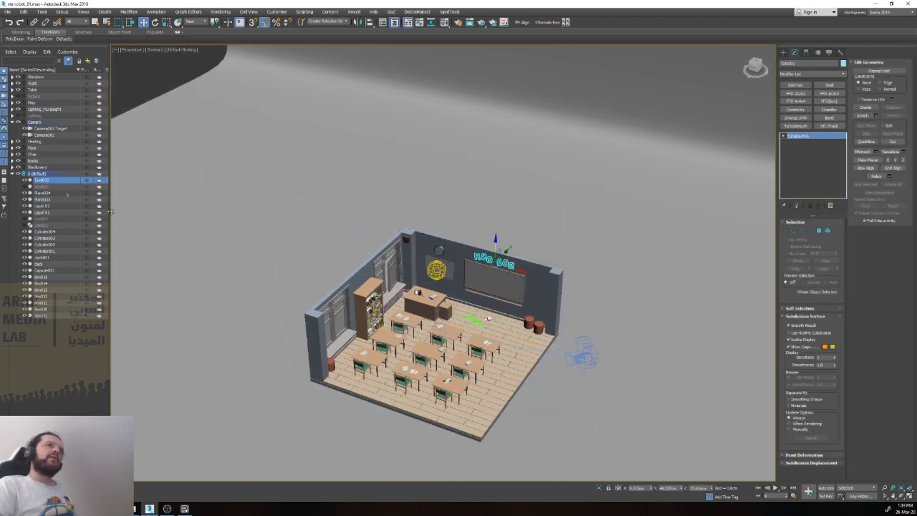
scroll(381, 355, up, 3)
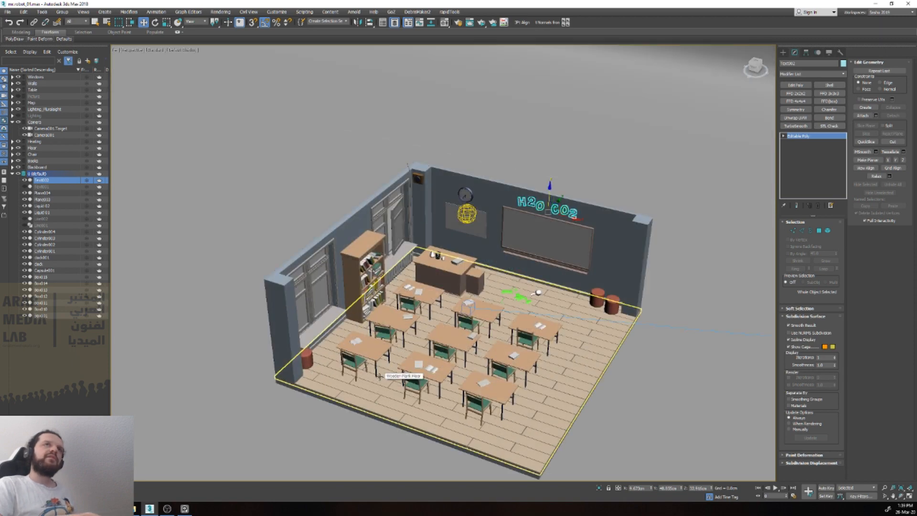
alt+middle_drag(382, 367, 351, 289)
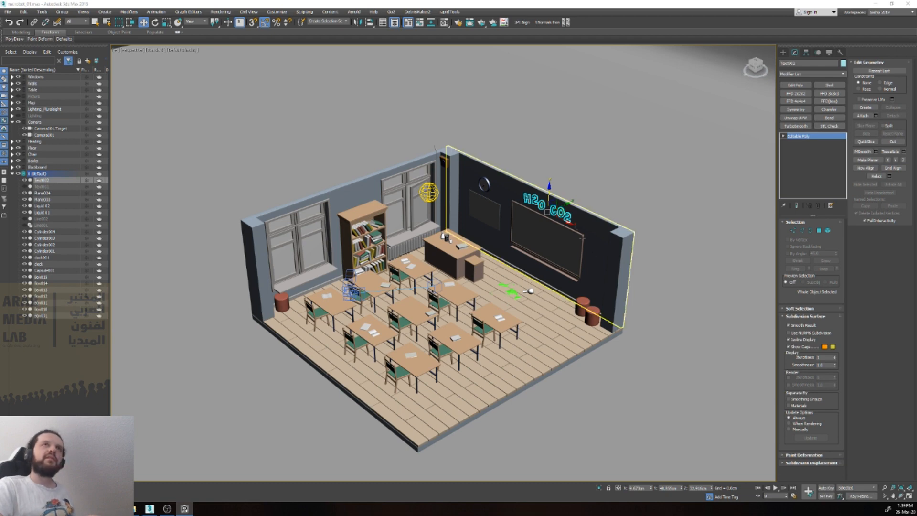
scroll(557, 212, up, 3)
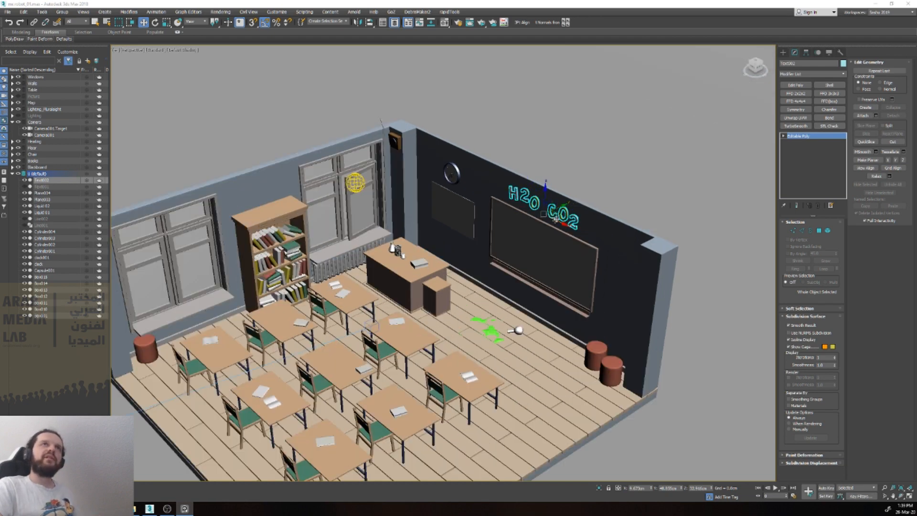
click(602, 187)
key(Delete)
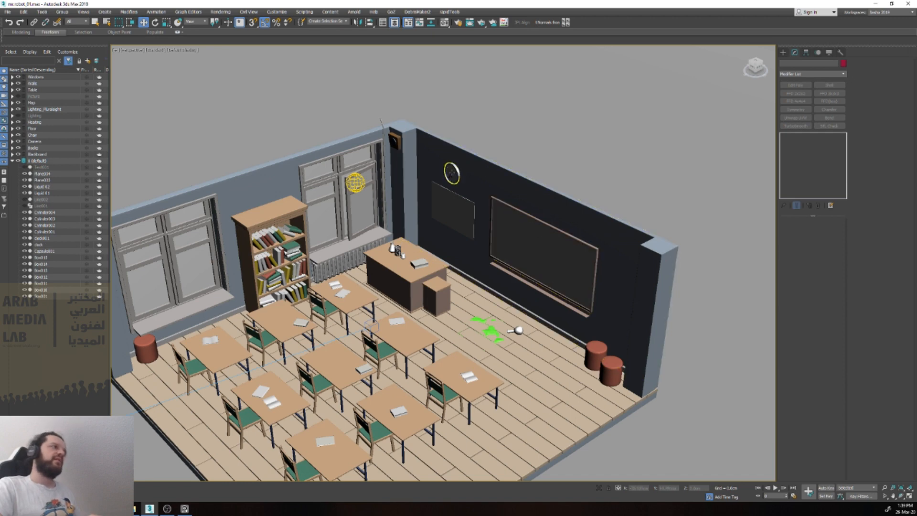
Step: Delete the round wall clock, both its ring and its face, from above the map panel
click(451, 174)
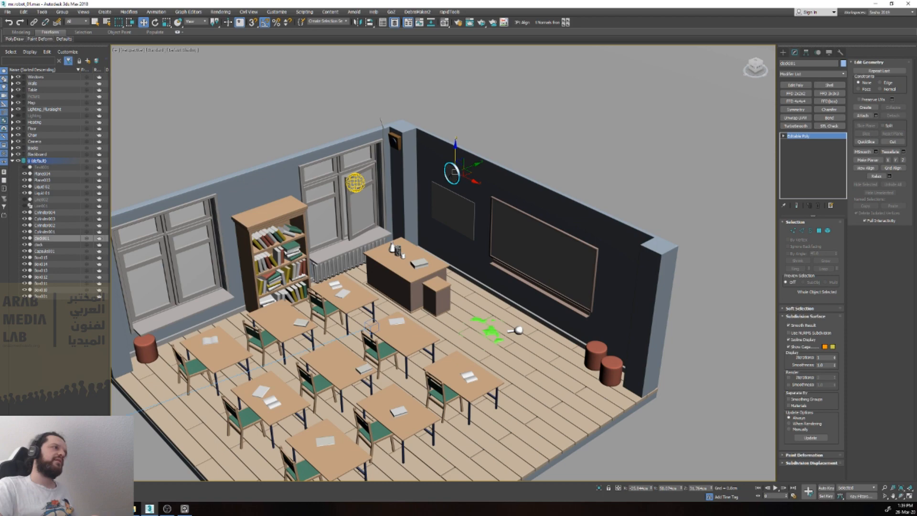
scroll(507, 145, down, 8)
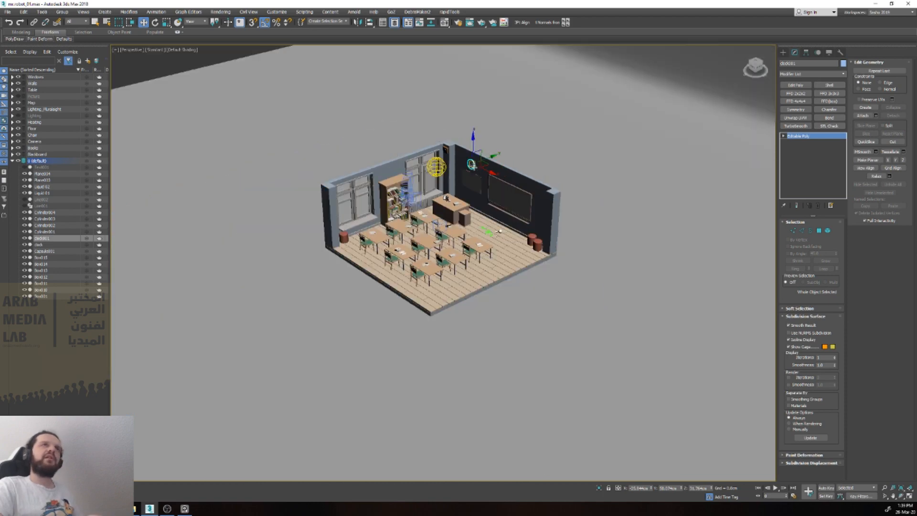
scroll(468, 177, up, 8)
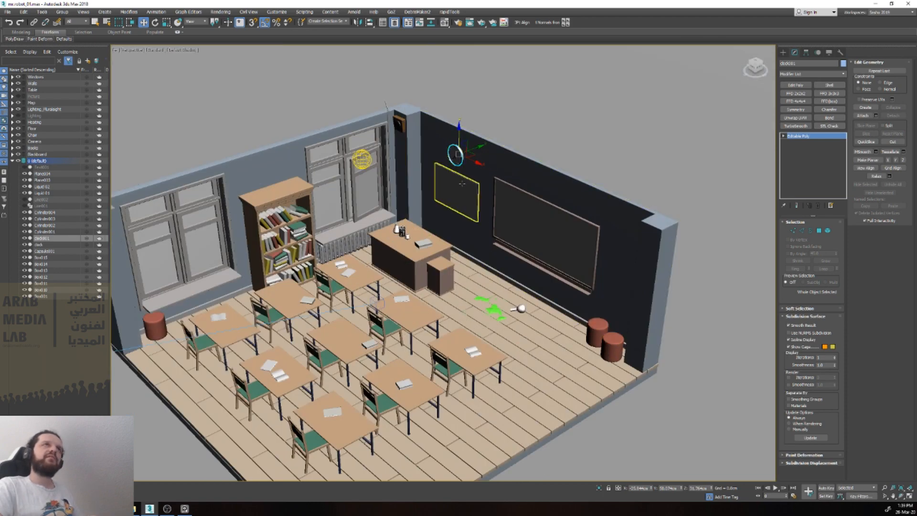
key(Delete)
click(456, 158)
key(Delete)
click(459, 163)
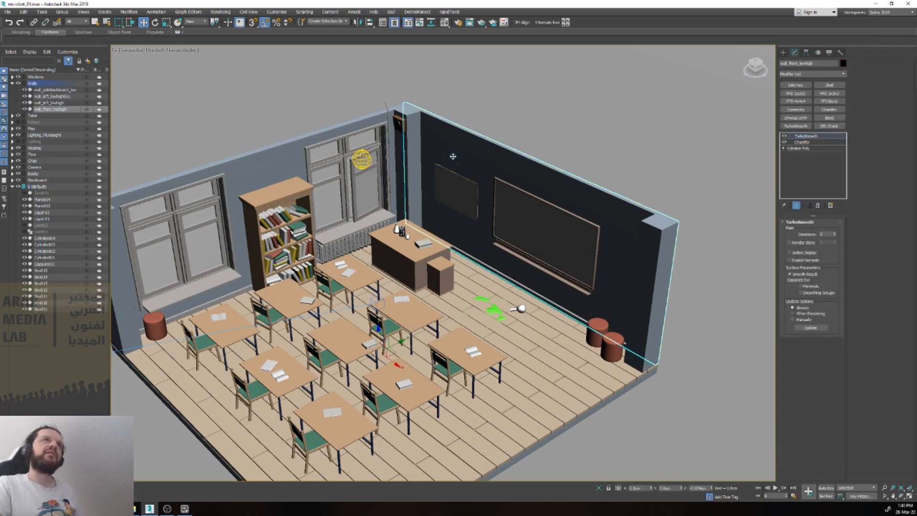
Step: Select the map panel beside the blackboard and examine it up close and within the room
scroll(458, 160, up, 10)
click(441, 139)
key(Delete)
click(462, 118)
key(Delete)
click(461, 239)
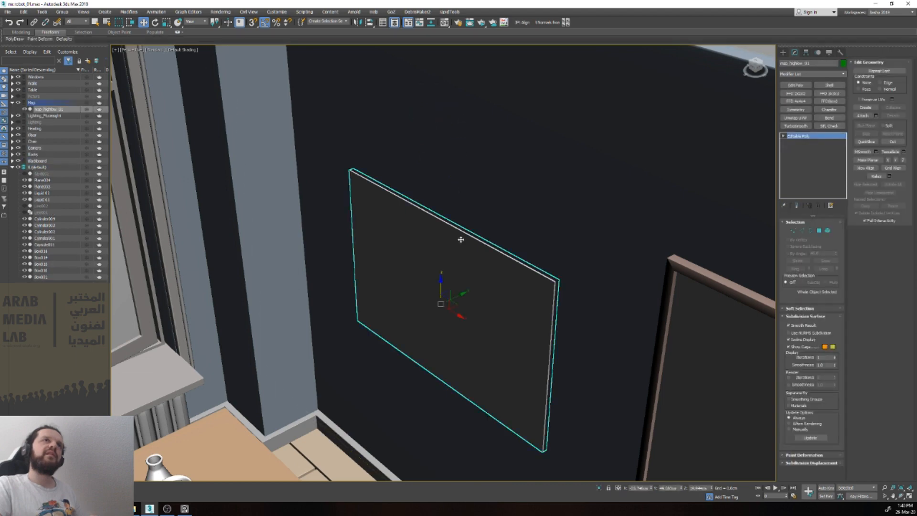
scroll(461, 239, down, 10)
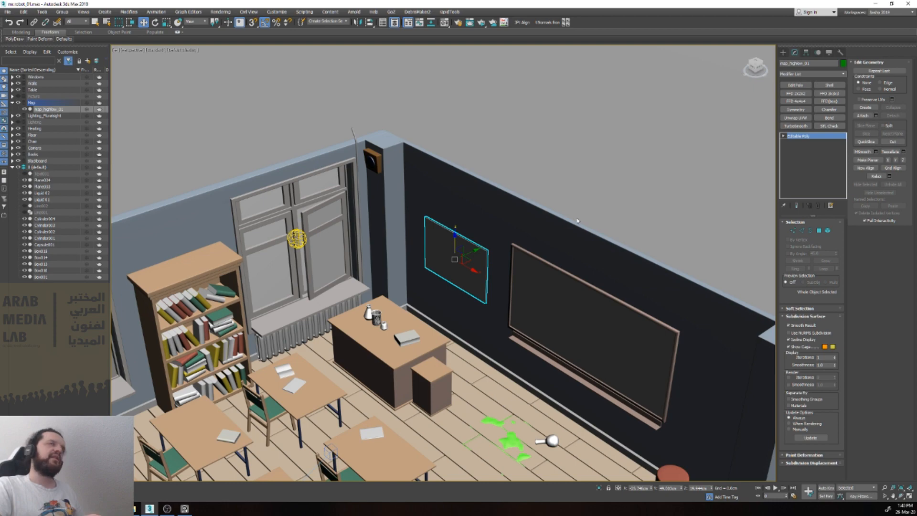
scroll(473, 234, up, 5)
scroll(473, 234, down, 5)
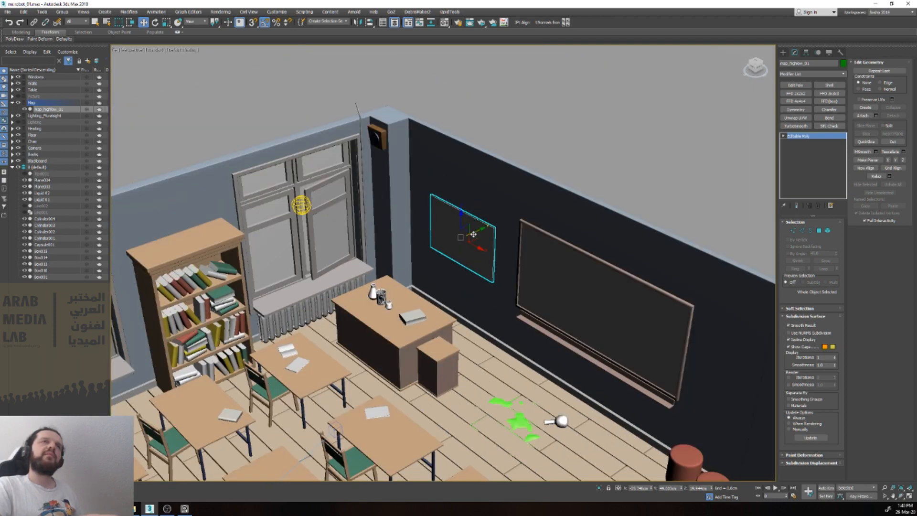
scroll(473, 234, up, 5)
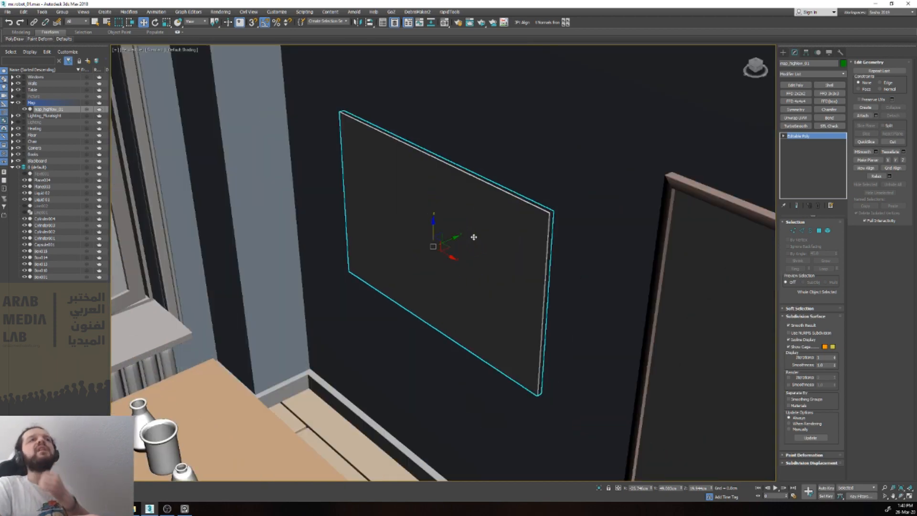
Step: Delete the map panel from the dark wall beside the blackboard
scroll(474, 237, down, 10)
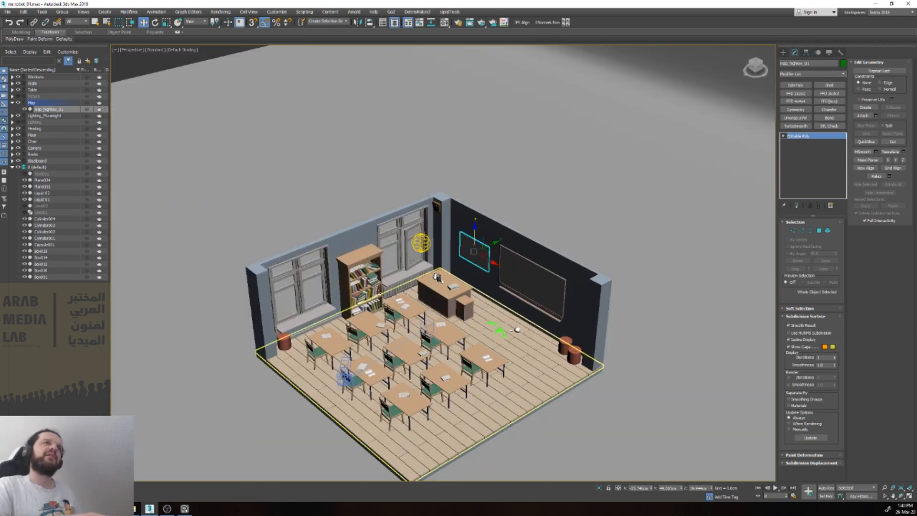
scroll(502, 257, up, 5)
key(Delete)
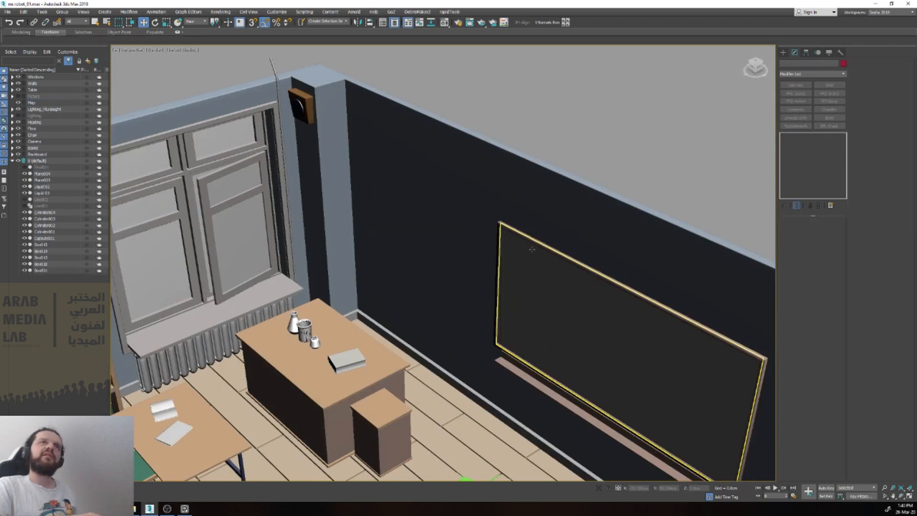
Step: Delete the blackboard and the chalk ledge beneath it from the dark wall
click(532, 258)
key(Delete)
click(537, 377)
key(Delete)
Step: Delete the flask, the beaker and the small bottle, including their liquids, from the teacher's desk
scroll(420, 270, up, 5)
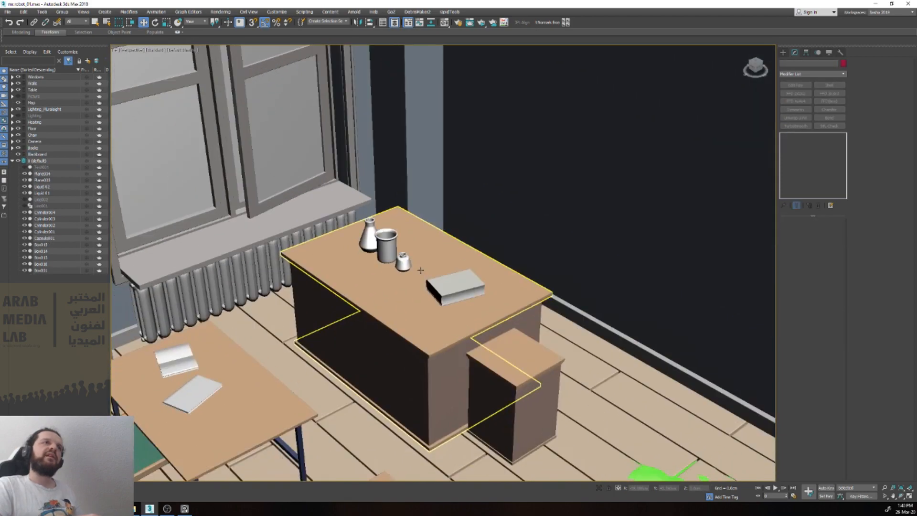
scroll(420, 271, down, 5)
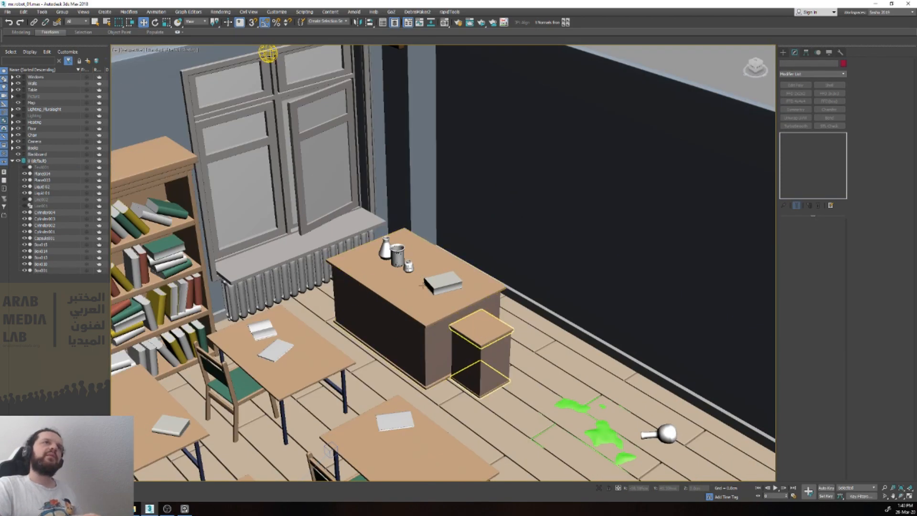
click(386, 248)
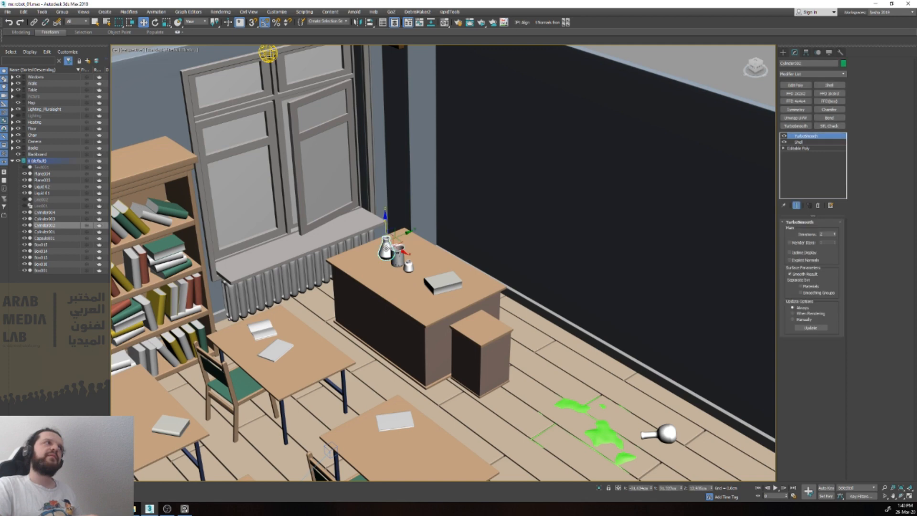
key(Delete)
click(398, 259)
key(Delete)
click(387, 254)
key(Delete)
click(398, 261)
key(Delete)
click(409, 266)
key(Delete)
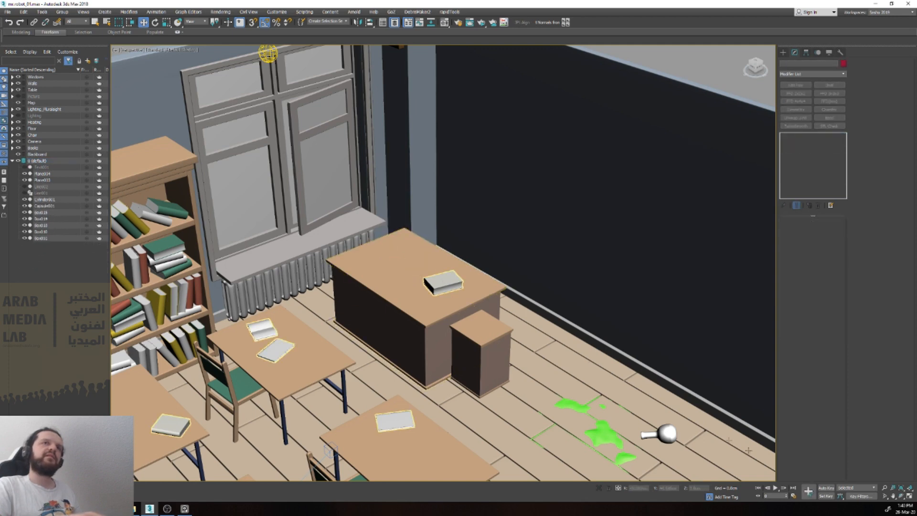
Step: Delete the fallen flask and the green liquid spill from the floor near the teacher's desk
click(663, 434)
key(Delete)
click(600, 436)
key(Delete)
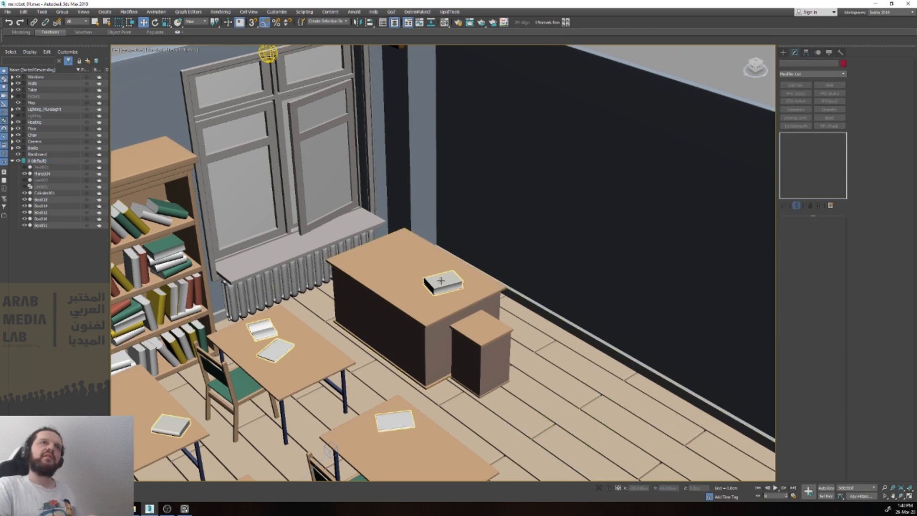
Step: Try moving the bookcase frame towards the student tables and undo the move
scroll(440, 281, down, 4)
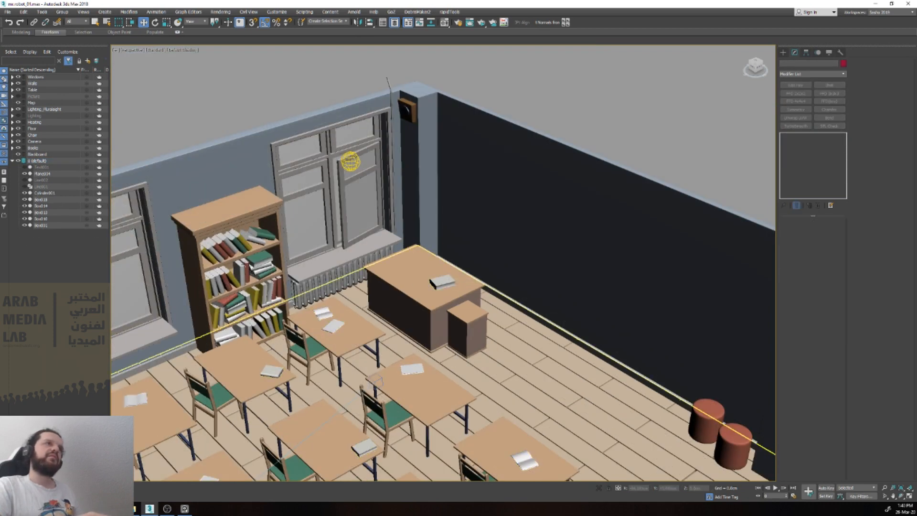
alt+middle_drag(225, 287, 224, 187)
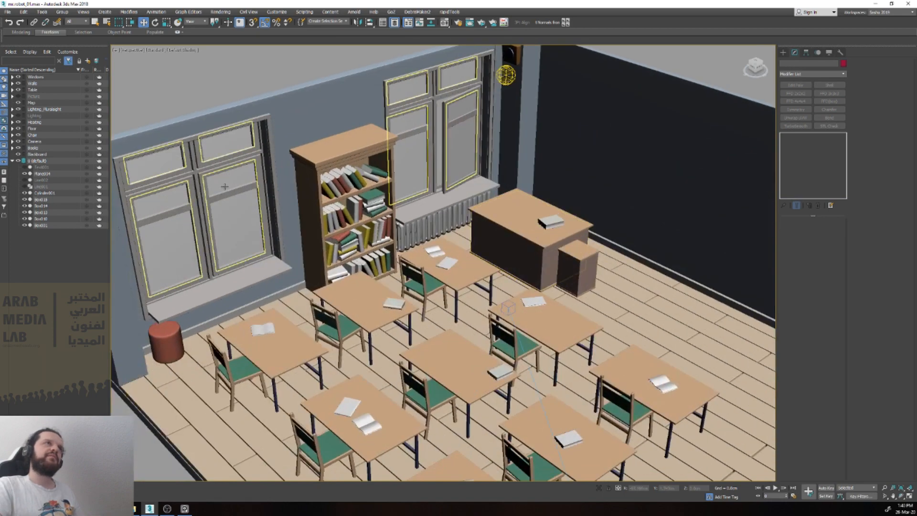
alt+middle_drag(213, 298, 237, 162)
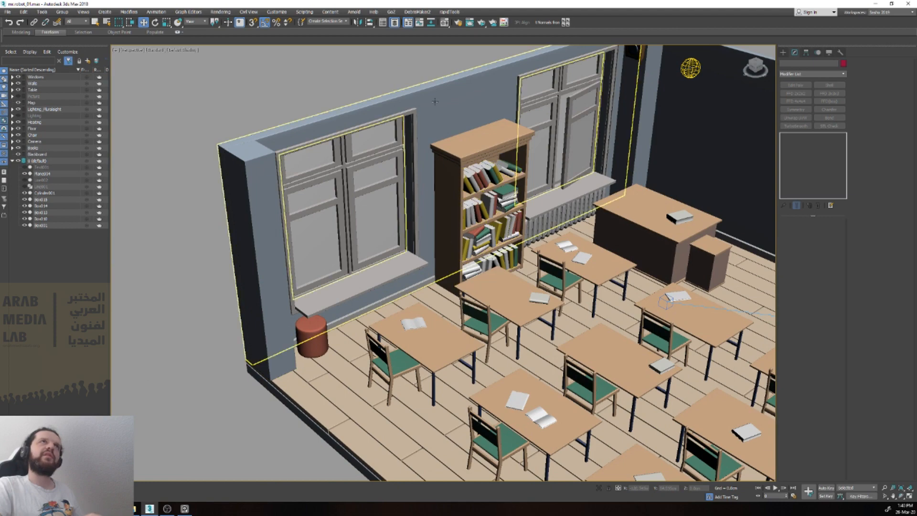
middle_drag(568, 323, 455, 272)
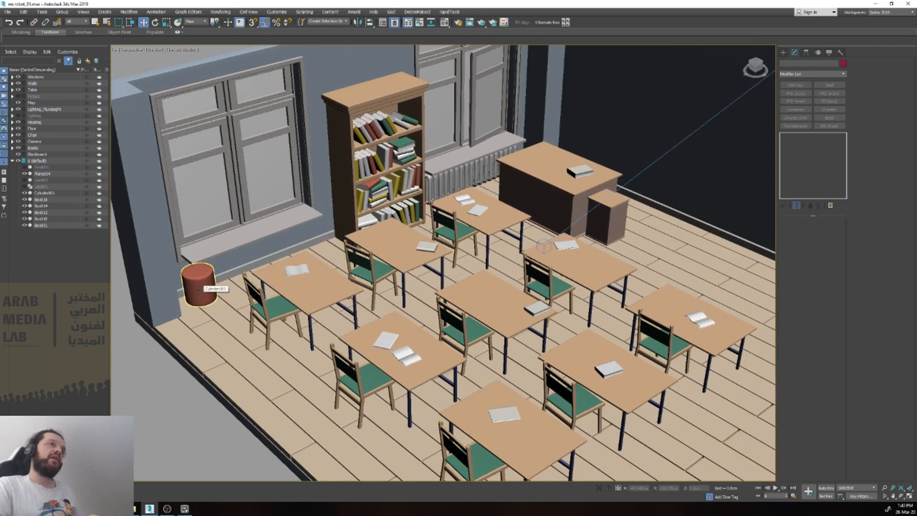
click(311, 293)
click(297, 270)
click(315, 302)
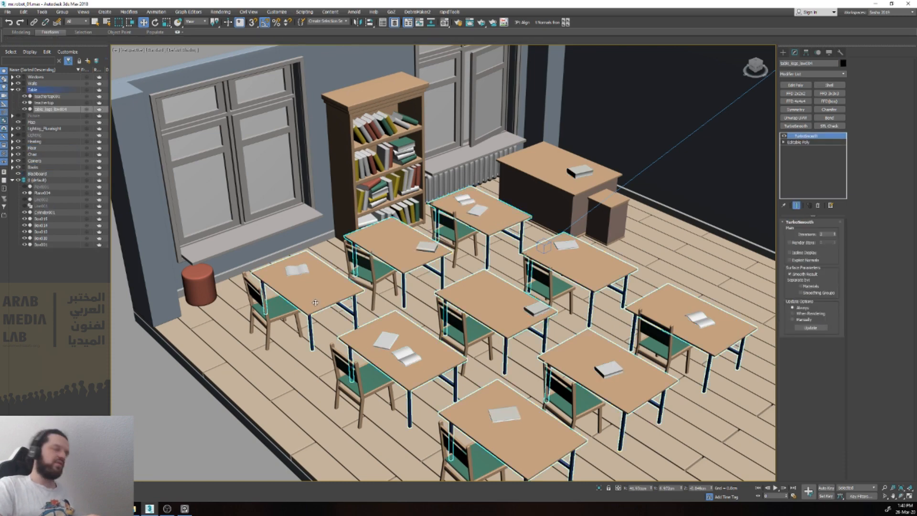
drag(413, 189, 460, 265)
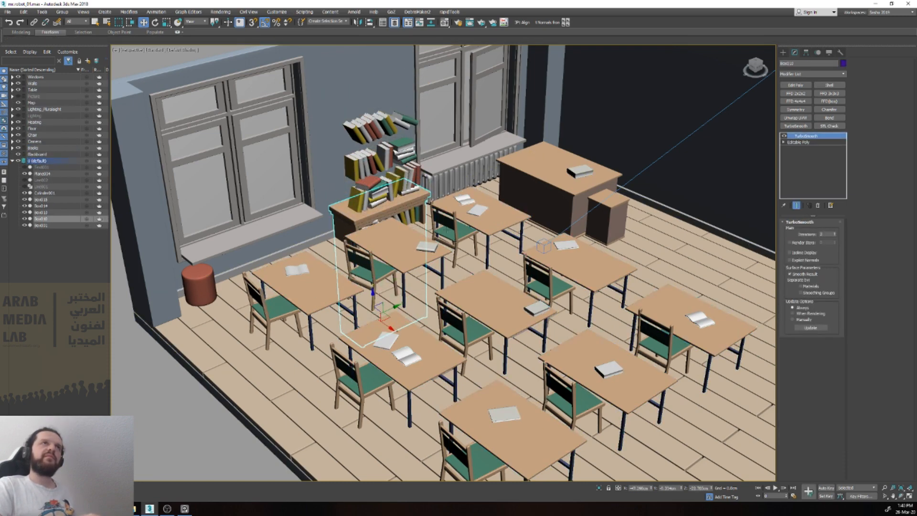
key(ctrl+z)
Step: Select the combined student tables object and remove TurboSmooth from its modifier stack, keeping the Editable Poly
click(403, 260)
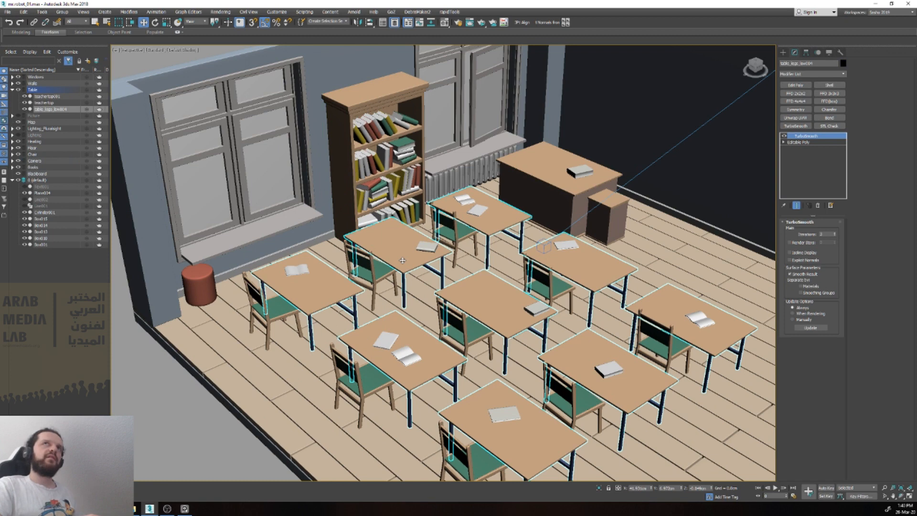
right_click(815, 137)
click(829, 148)
Step: Delete the leg elements of all student tables except the one nearest the red stool under the window
key(5)
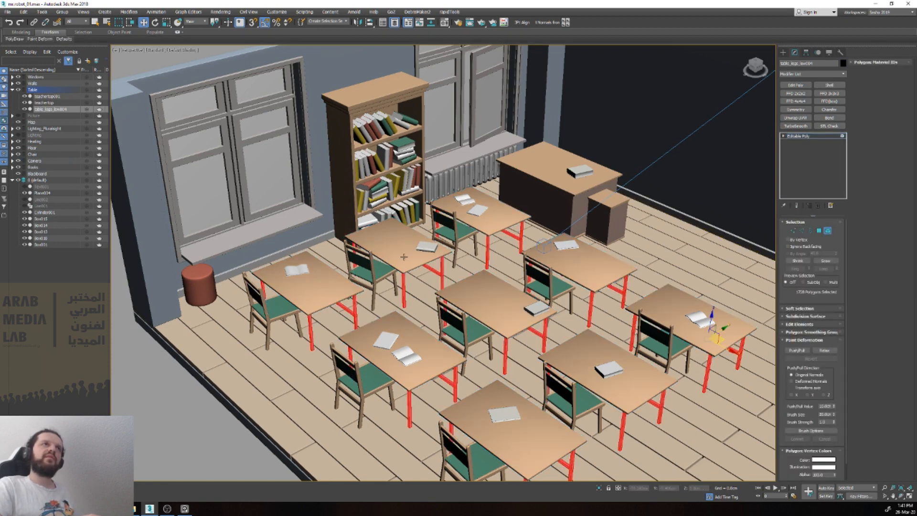
scroll(401, 269, down, 5)
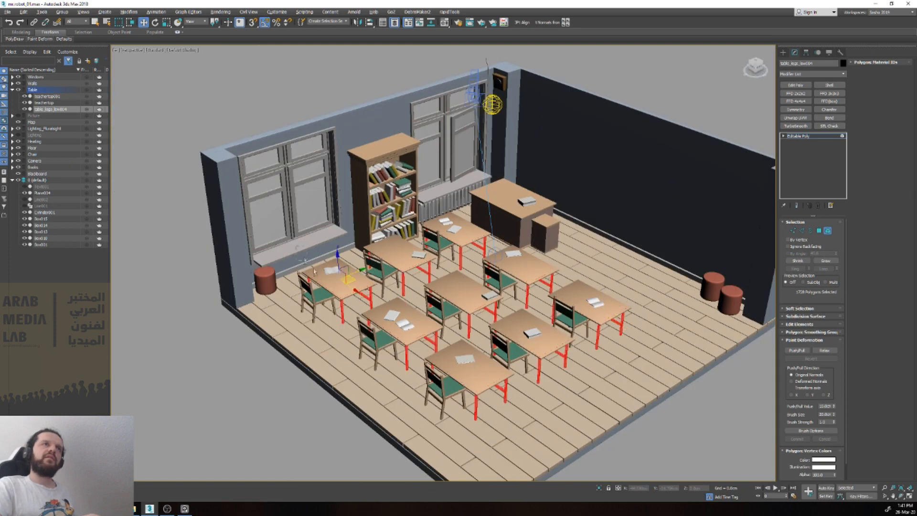
alt+click(364, 311)
scroll(365, 300, up, 4)
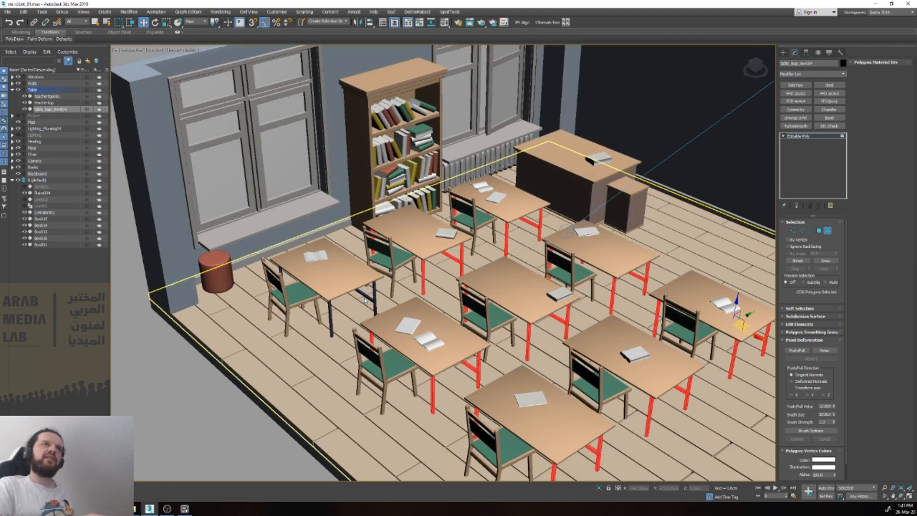
key(Delete)
key(6)
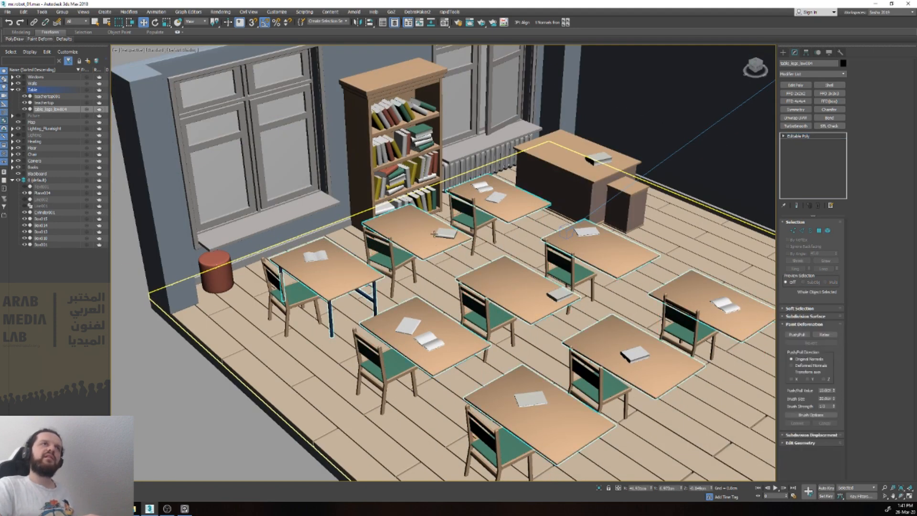
Step: Delete the legless tabletop elements, keeping only the complete student table near the window
scroll(426, 239, down, 3)
key(5)
click(426, 236)
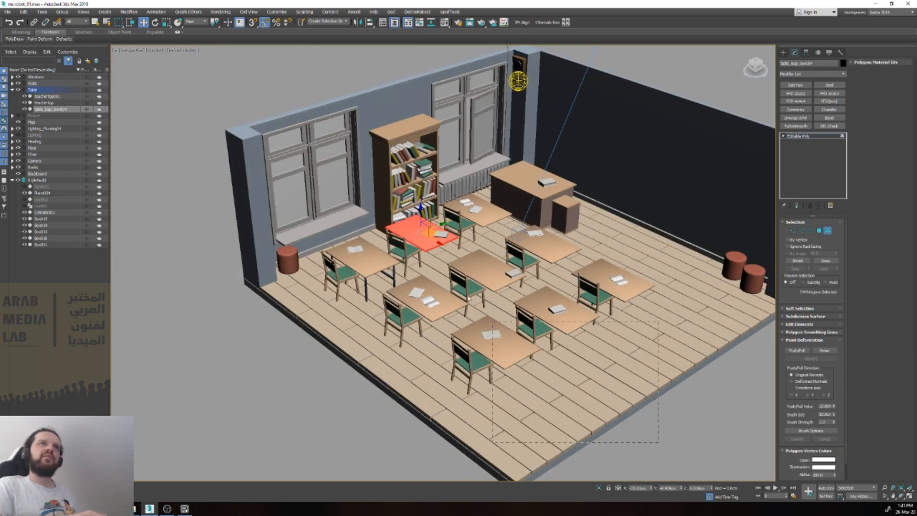
ctrl+drag(492, 320, 422, 196)
key(Delete)
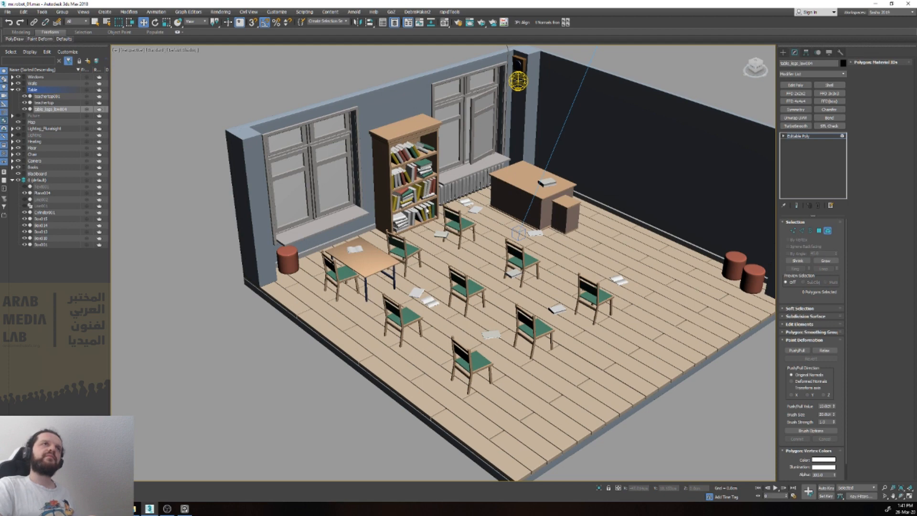
key(6)
Step: Move two of the loose book elements onto the remaining student table, beside the open book
click(438, 236)
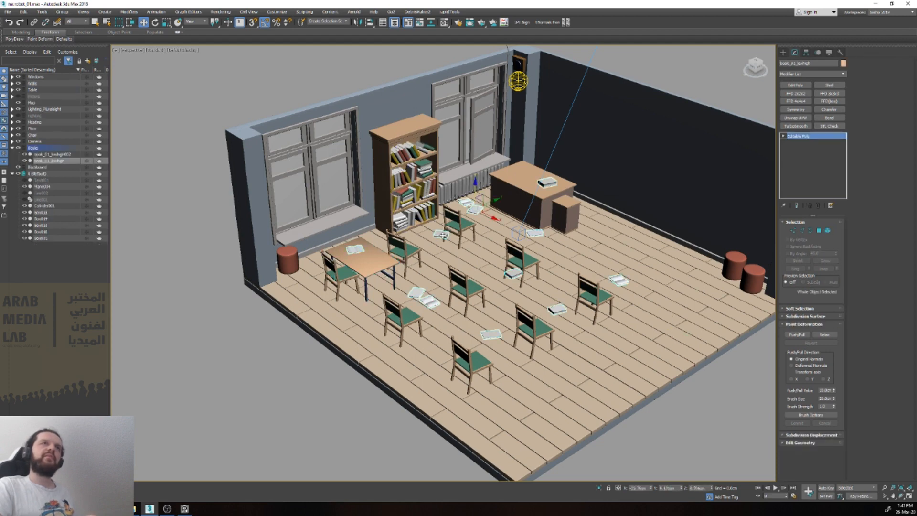
key(5)
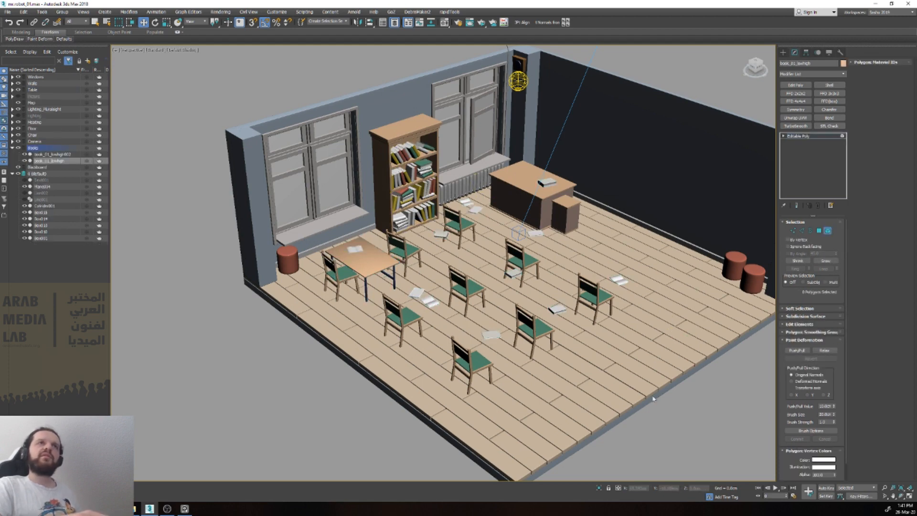
click(438, 235)
drag(437, 235, 401, 243)
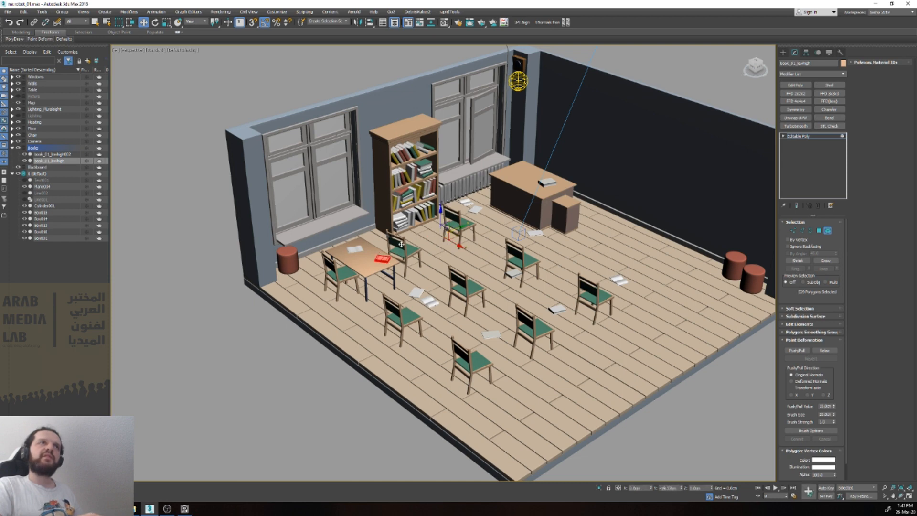
ctrl+click(426, 301)
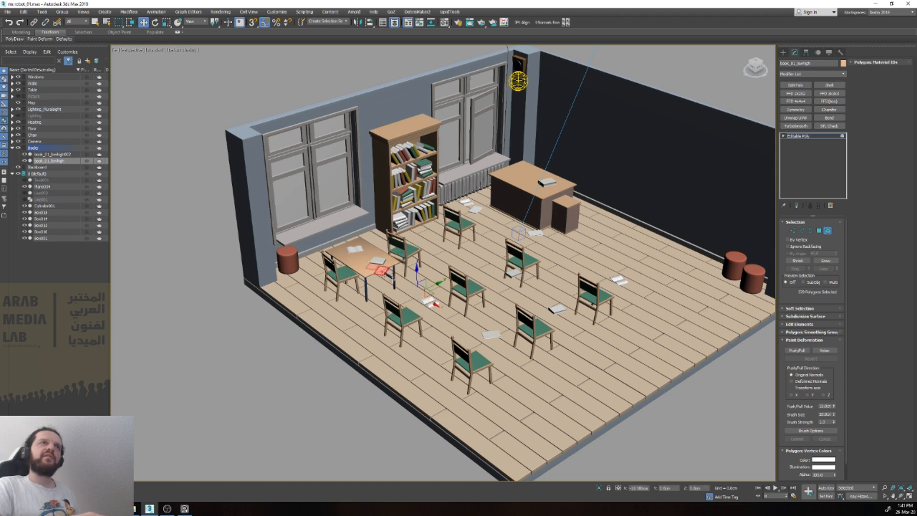
click(372, 259)
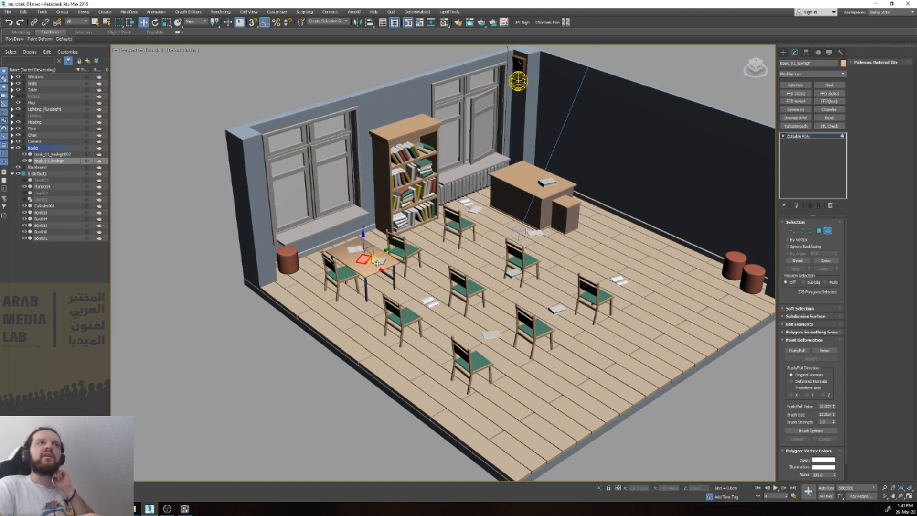
scroll(375, 260, up, 10)
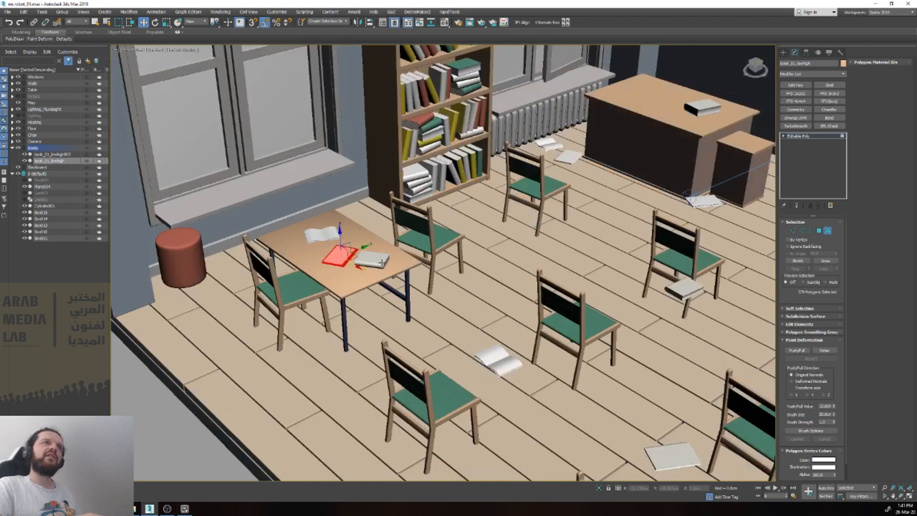
scroll(376, 266, down, 10)
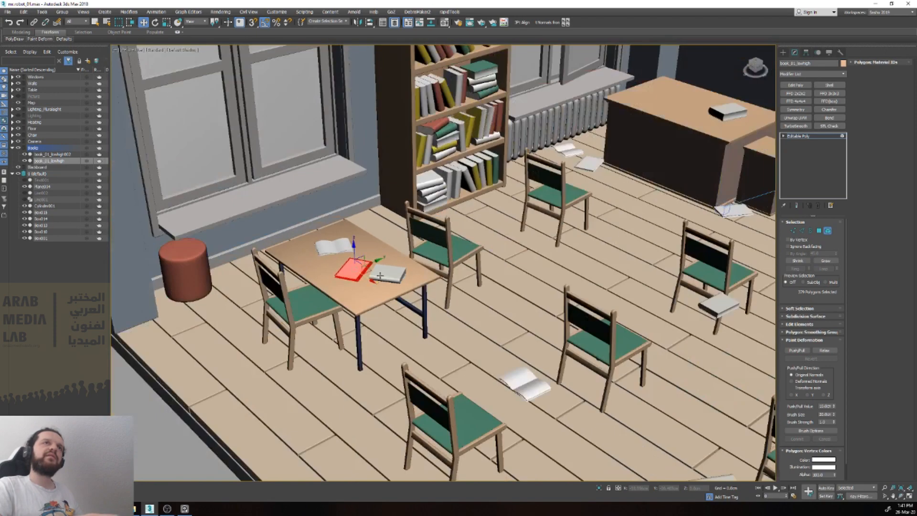
Step: Delete the remaining loose book elements left hanging where the removed student tables stood
drag(720, 451, 544, 261)
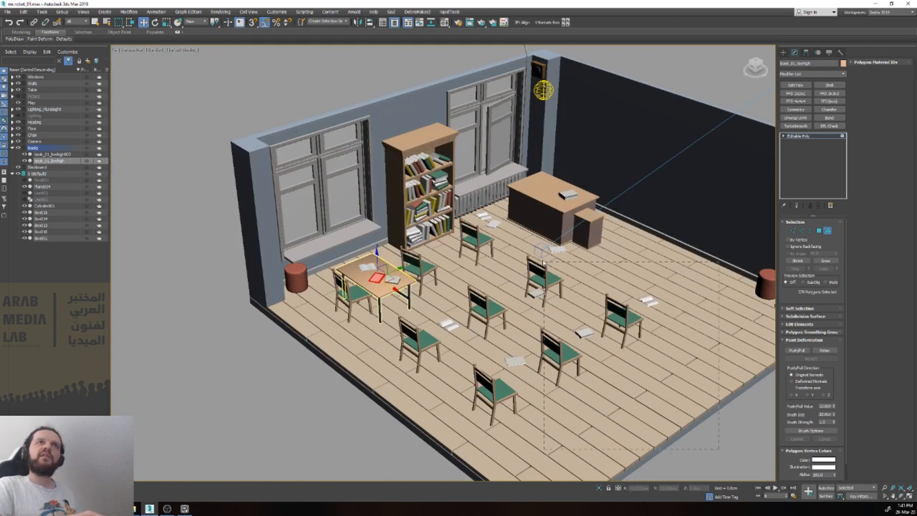
drag(476, 205, 475, 203)
key(Delete)
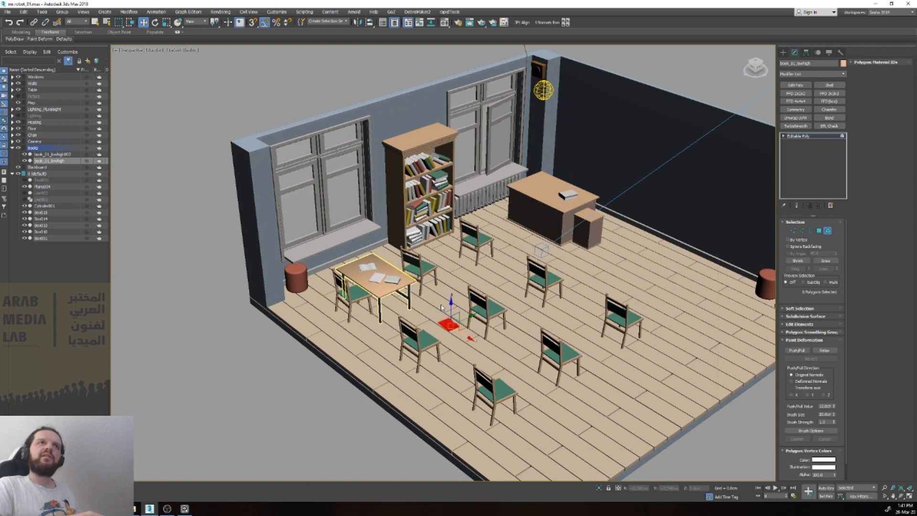
key(5)
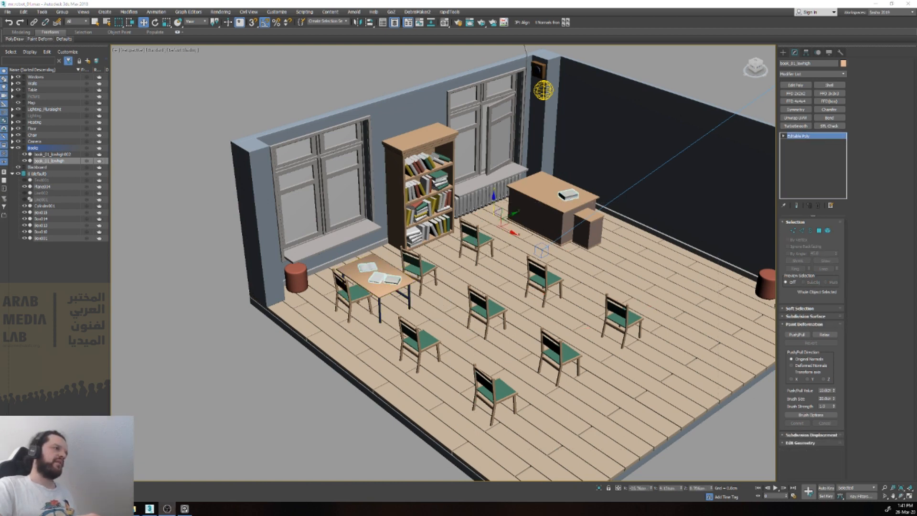
Step: Delete the chair elements across the open floor, keeping the two next to the remaining student table
click(501, 397)
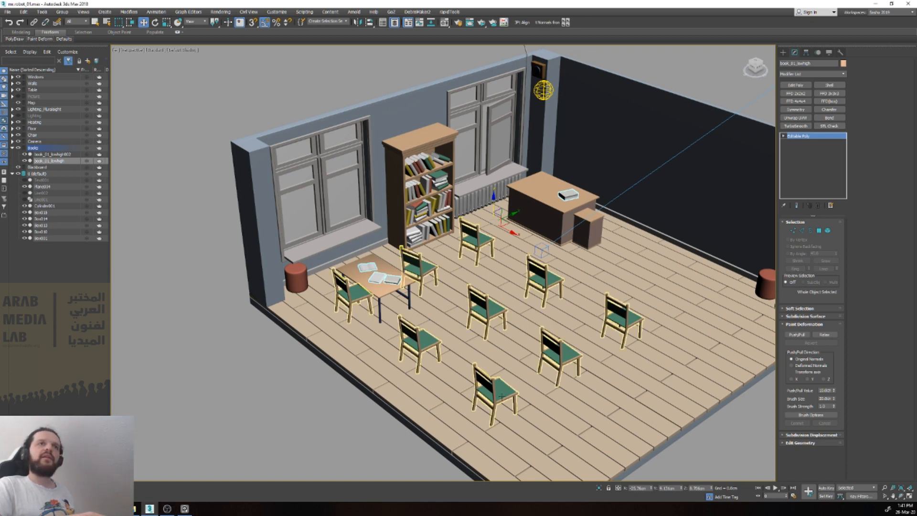
key(4)
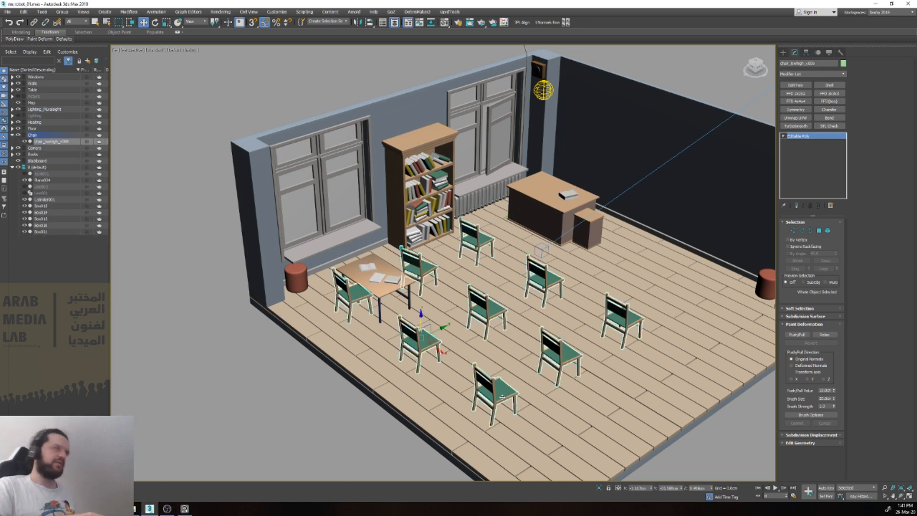
drag(467, 221, 467, 221)
key(Delete)
drag(414, 337, 414, 337)
key(Delete)
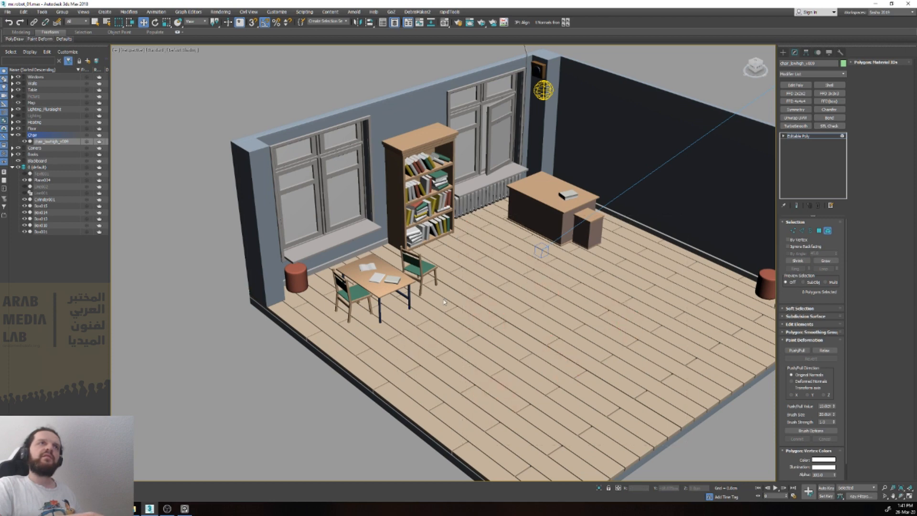
Step: Delete the extra chair on the bookcase side of the student table, keeping only the table's own chair
drag(418, 249, 418, 249)
key(Delete)
click(403, 260)
key(Delete)
key(4)
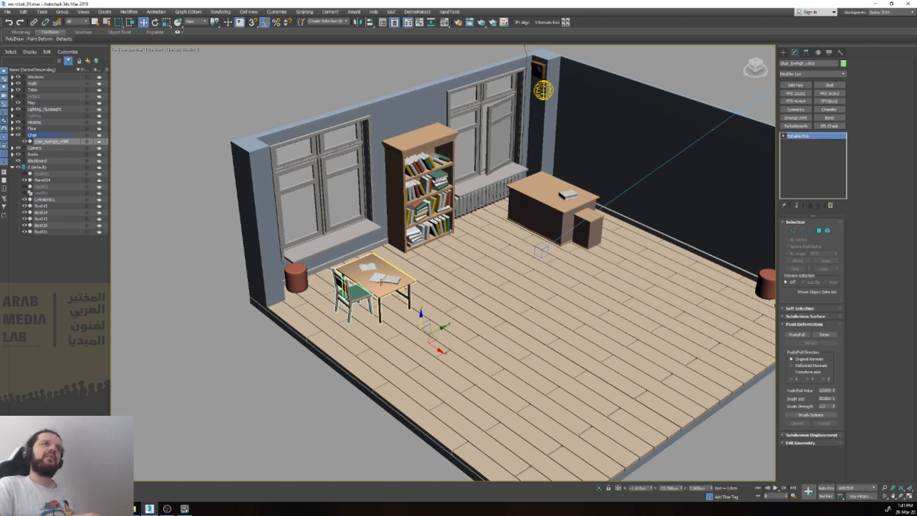
Step: Try to move the student table together with its legs, chair and books toward the teacher's desk, then undo the move
click(380, 286)
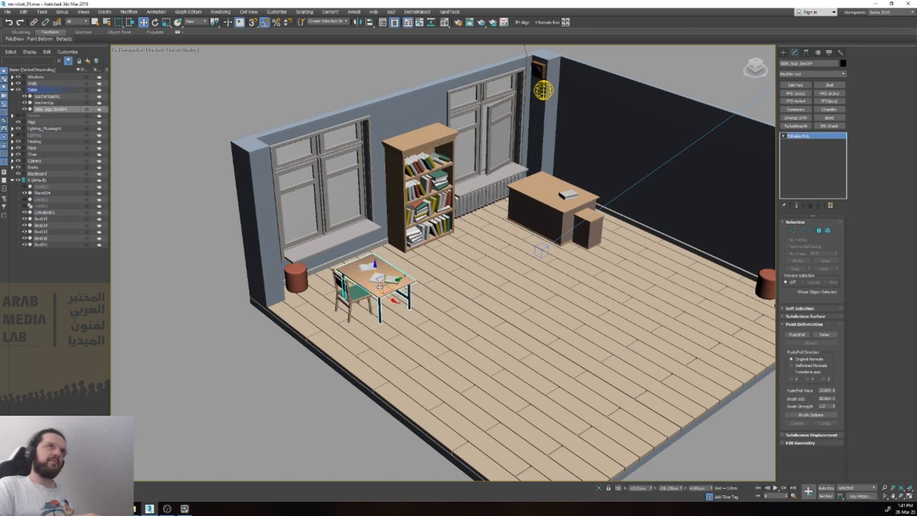
scroll(372, 292, up, 4)
ctrl+click(364, 295)
ctrl+click(389, 256)
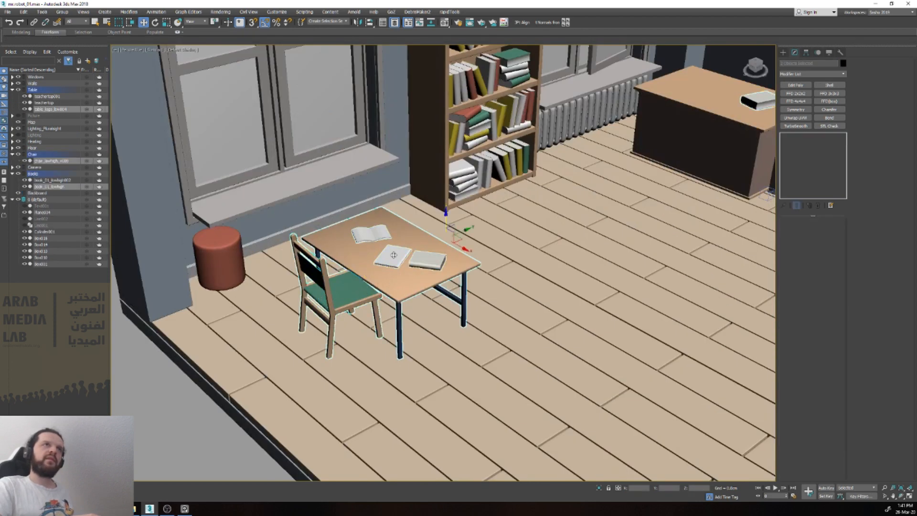
drag(432, 242, 661, 165)
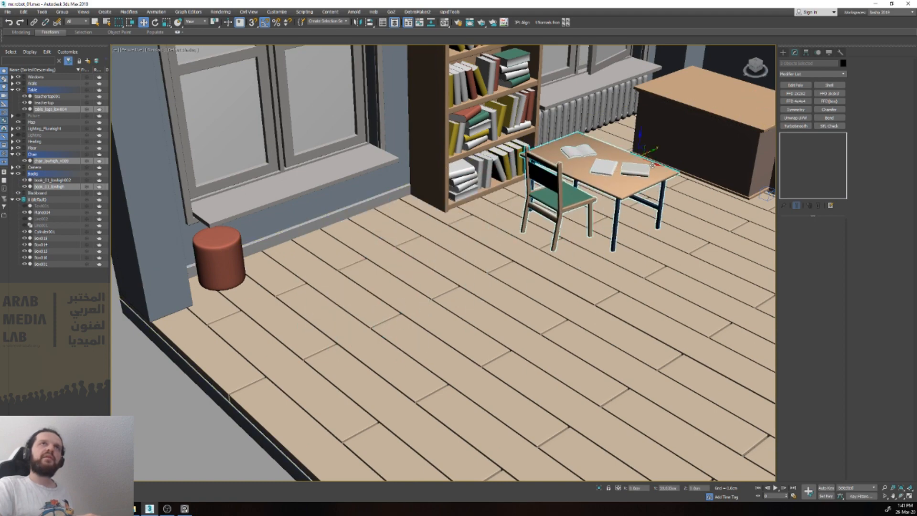
scroll(661, 166, down, 5)
key(ctrl+z)
middle_drag(654, 180, 516, 229)
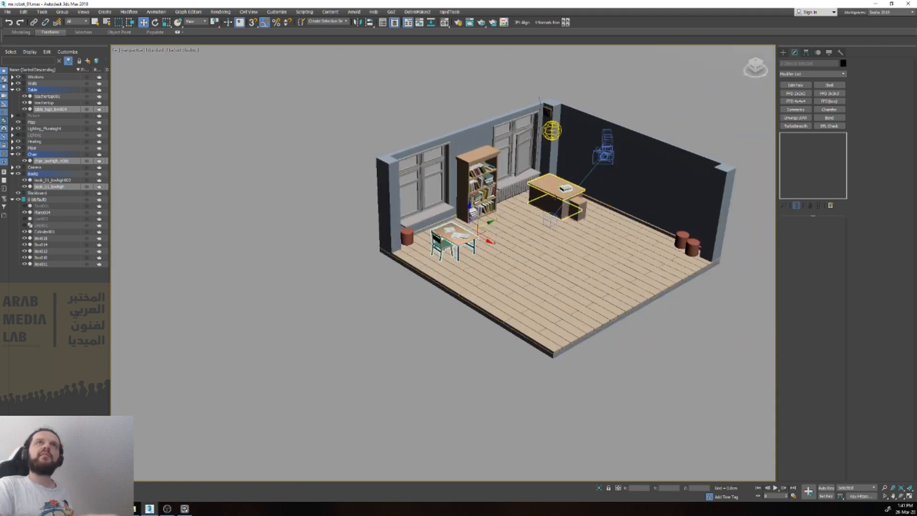
Step: Move the single book element from the teacher's desk onto the student table's top, beside the other books
scroll(581, 178, up, 5)
click(581, 178)
key(5)
click(581, 178)
ctrl+click(583, 181)
drag(595, 170, 321, 304)
scroll(321, 305, up, 5)
scroll(321, 305, down, 2)
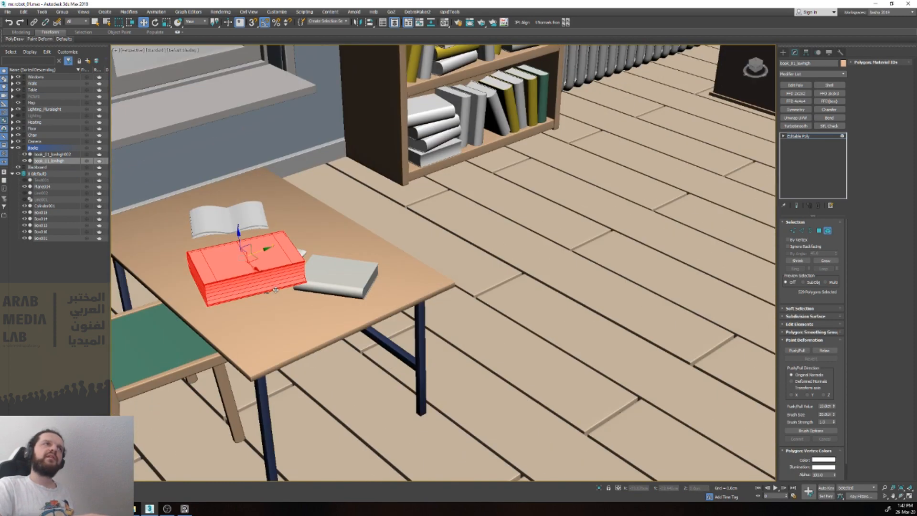
drag(262, 261, 190, 246)
middle_drag(199, 246, 319, 300)
Step: Shift the whole open book element toward the student table's corner and place the thick book in the free space beside it
scroll(319, 300, down, 4)
scroll(320, 300, up, 6)
middle_drag(217, 185, 390, 227)
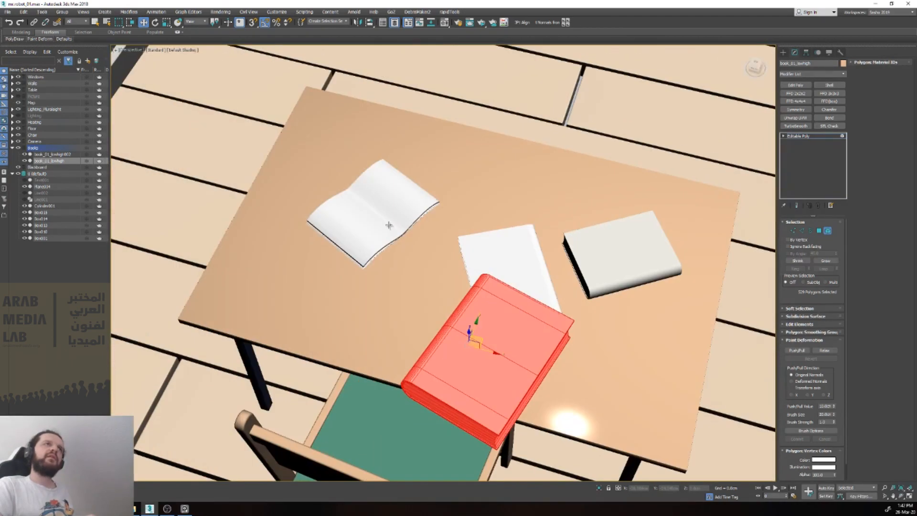
click(382, 245)
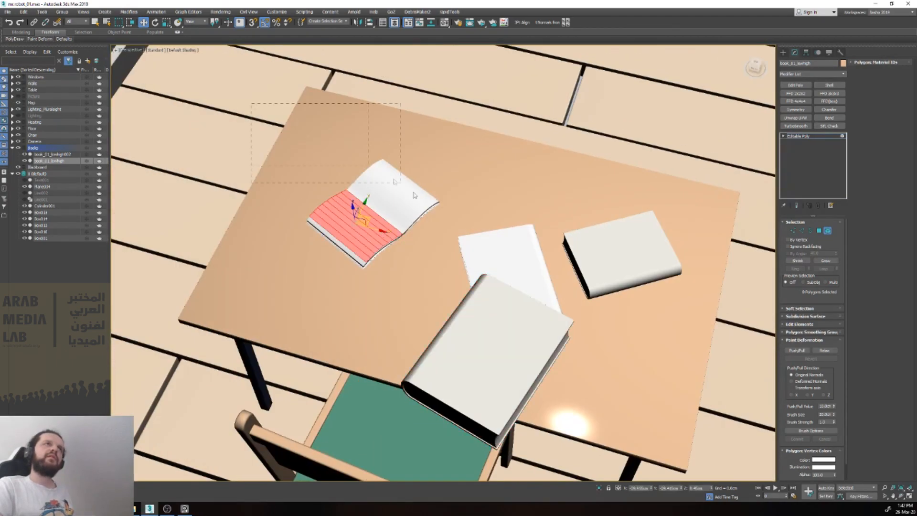
key(ctrl+a)
drag(363, 219, 338, 153)
drag(450, 361, 374, 256)
scroll(372, 262, down, 5)
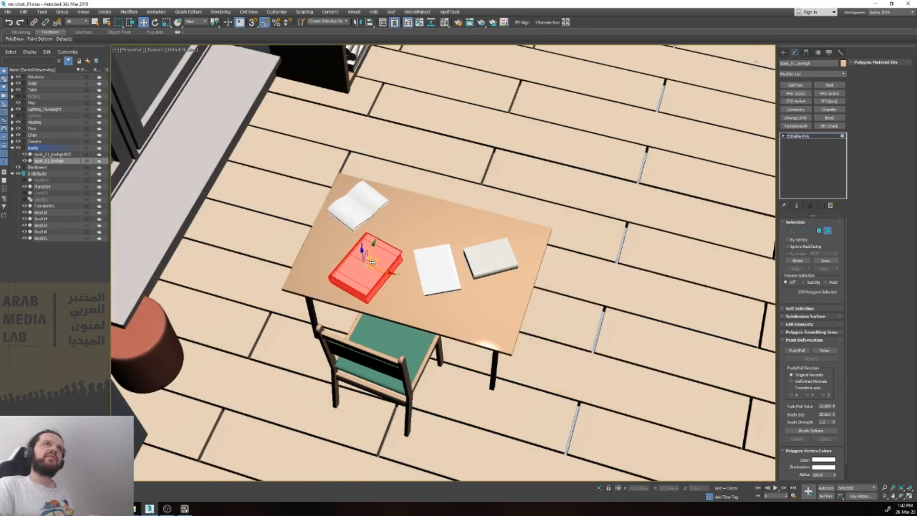
Step: Move the student table with its legs, chair and books across the floor to stand in front of the teacher's desk
key(4)
scroll(372, 262, down, 8)
alt+middle_drag(372, 262, 393, 230)
drag(406, 260, 356, 276)
key(ctrl+z)
click(367, 276)
ctrl+click(378, 272)
ctrl+click(384, 267)
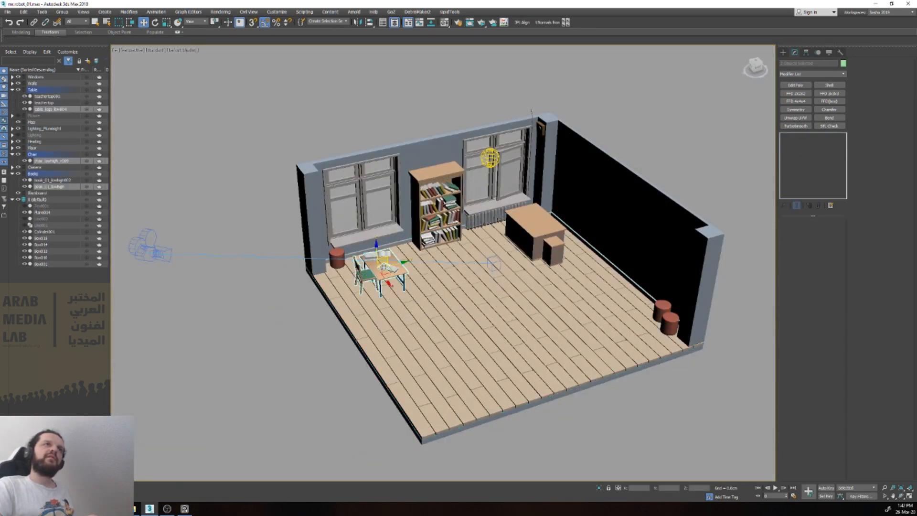
scroll(384, 267, up, 10)
scroll(432, 269, down, 8)
alt+middle_drag(420, 277, 347, 256)
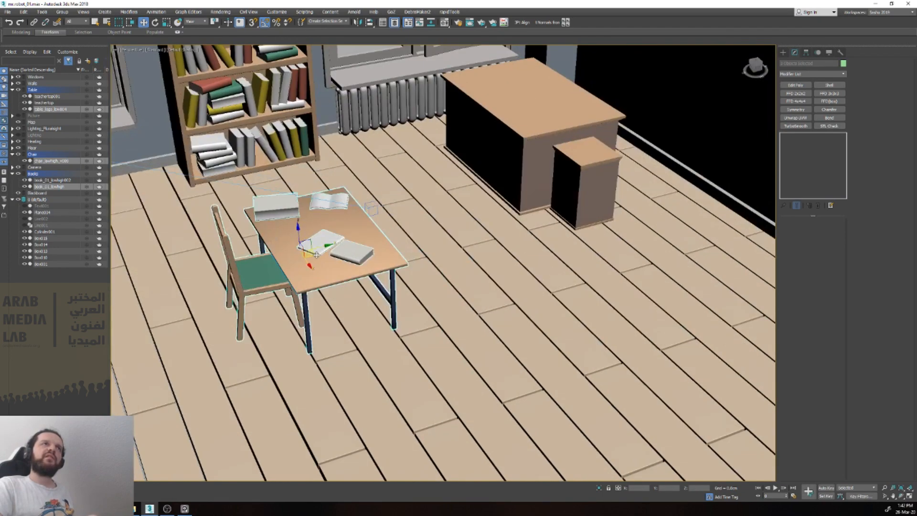
drag(313, 253, 687, 258)
scroll(659, 268, down, 5)
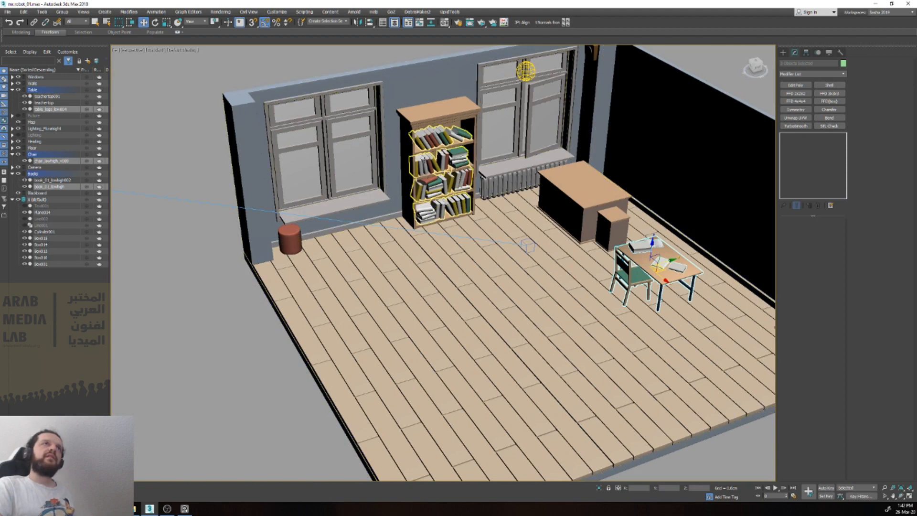
Step: Create a new layer named Unnecessary objects
click(430, 167)
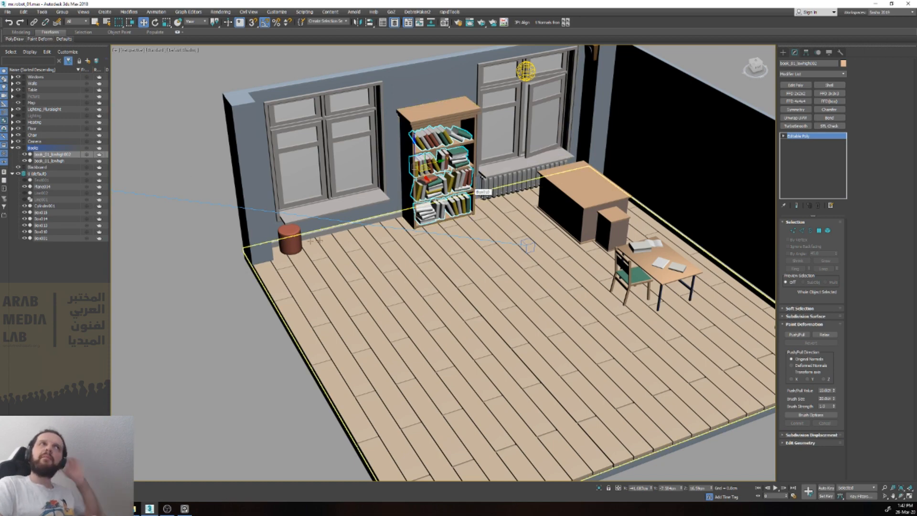
key(z)
key(shift+z)
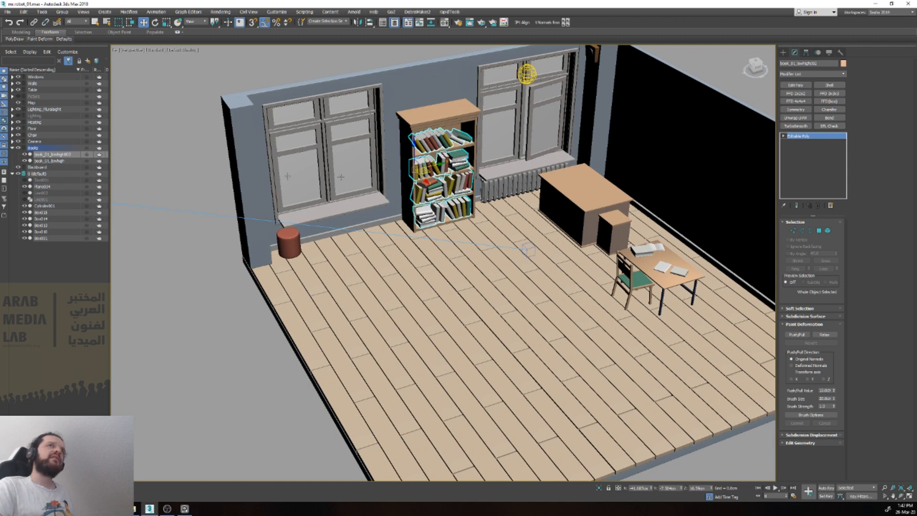
click(55, 161)
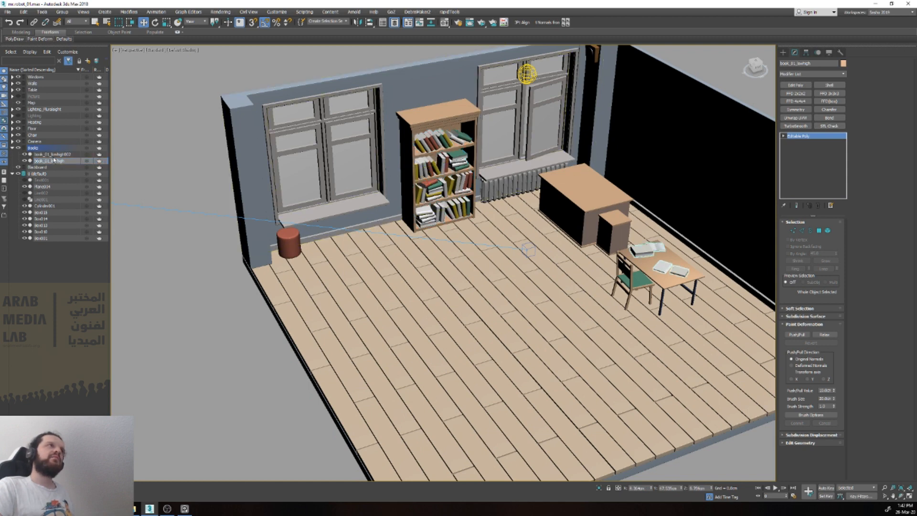
click(54, 155)
click(63, 266)
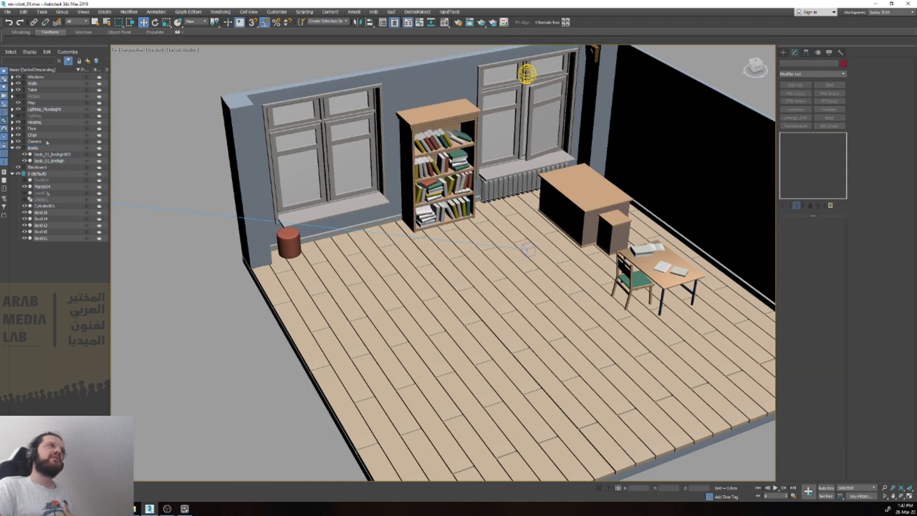
right_click(77, 279)
click(71, 283)
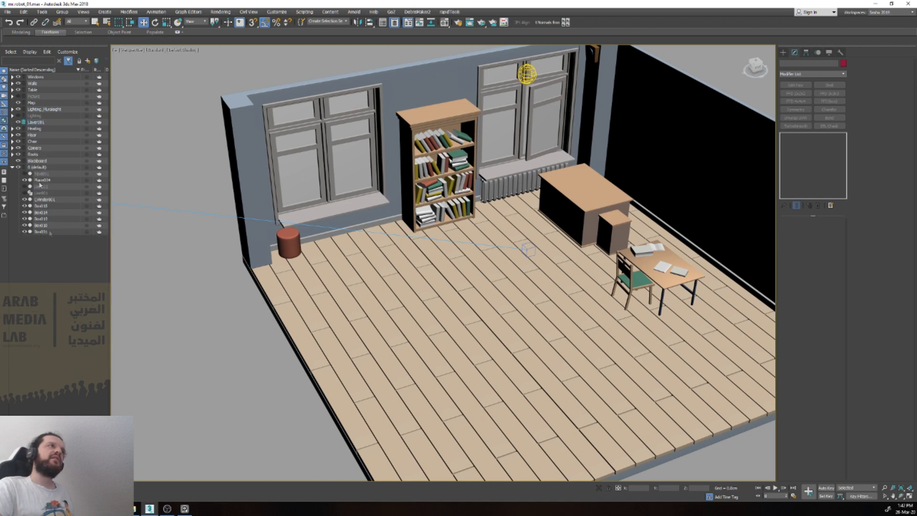
click(42, 124)
double_click(45, 124)
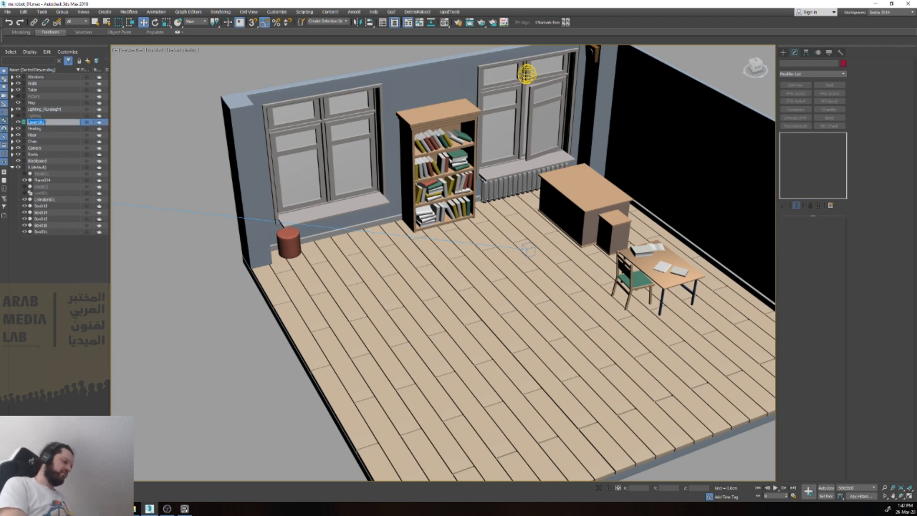
text(Unne)
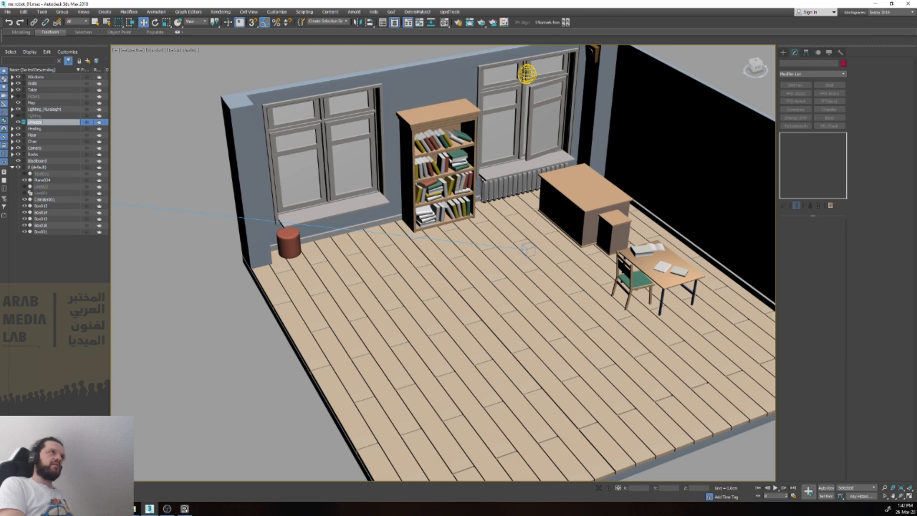
text(cessary objects)
key(Return)
Step: Put the bookcase's books object on the Unnecessary objects layer and hide that layer
click(435, 145)
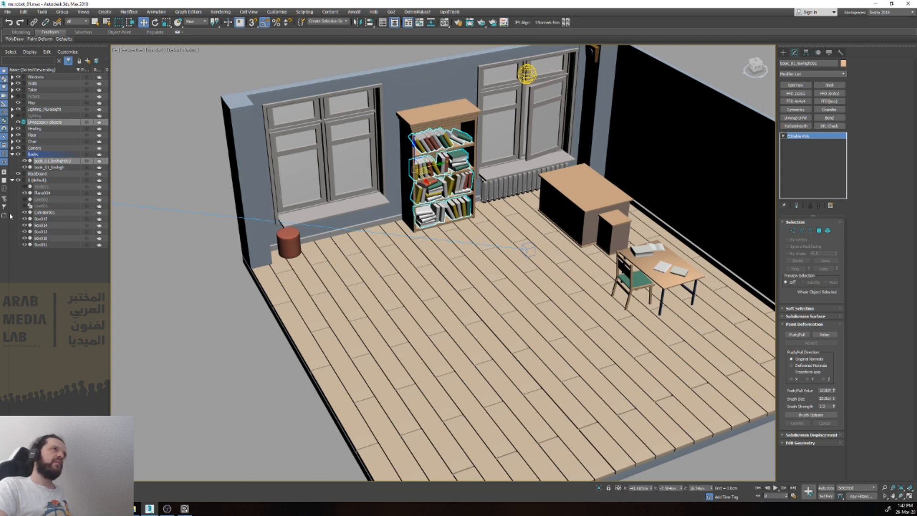
drag(52, 162, 44, 123)
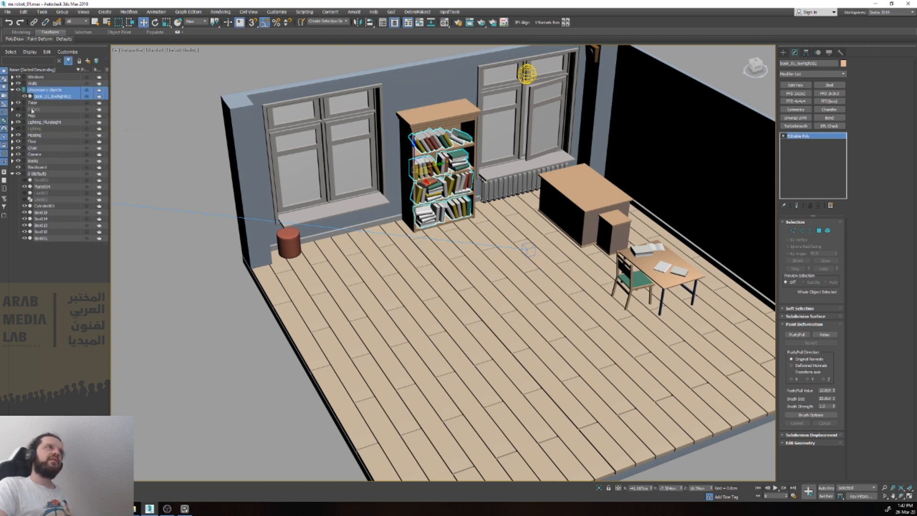
click(19, 90)
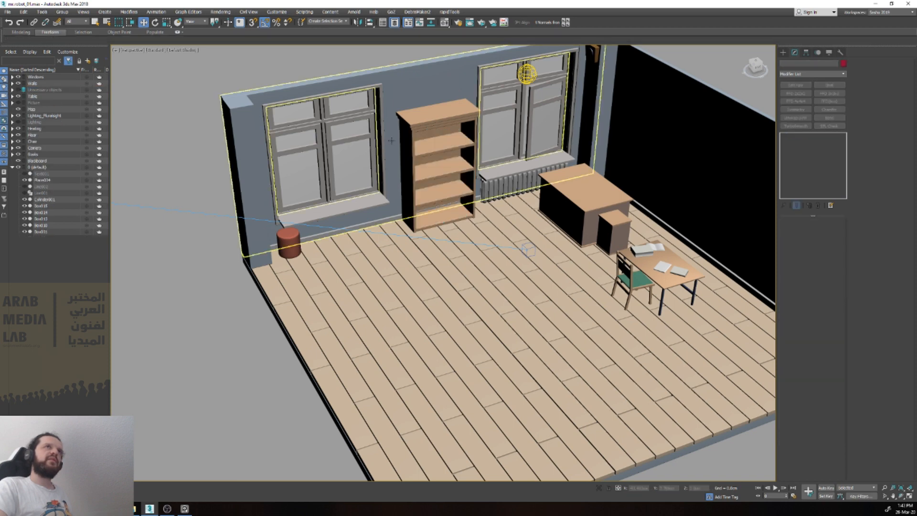
Step: Examine the radiator under the window and compare it with the radiator in the Mr. Robot room reference images
click(502, 193)
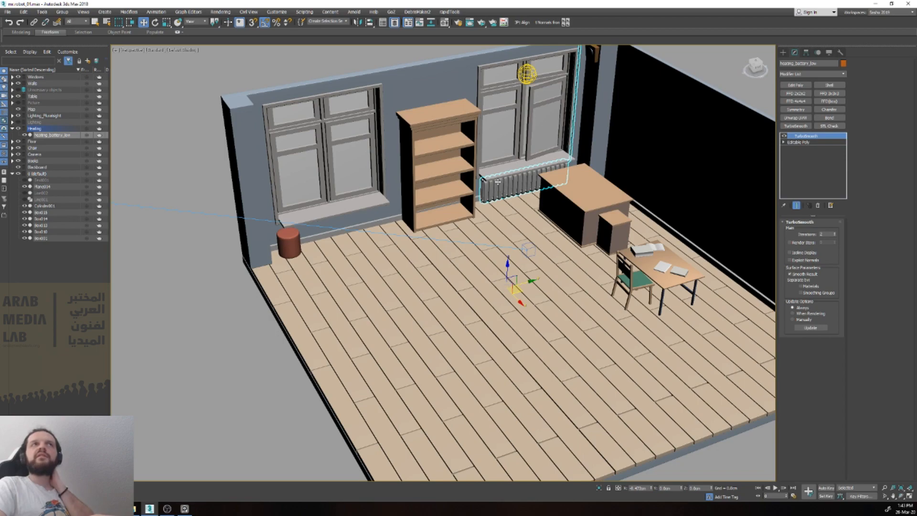
key(z)
scroll(502, 180, down, 10)
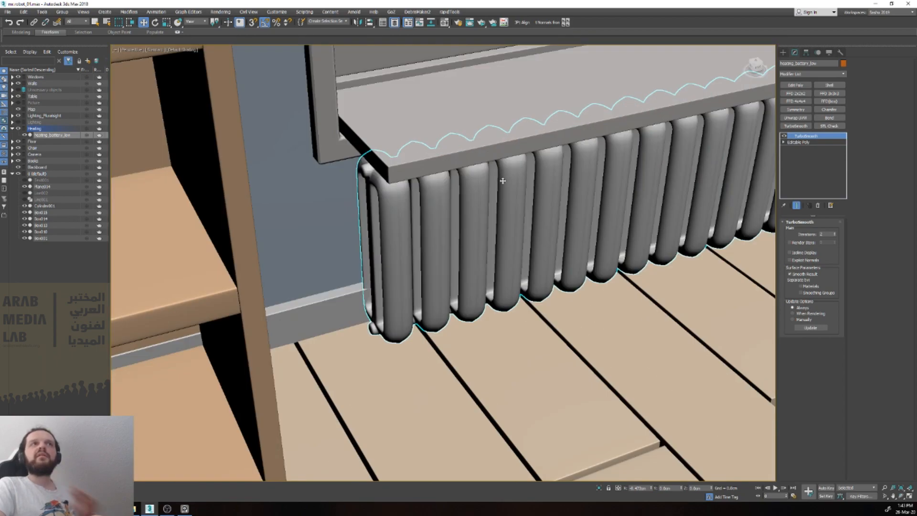
scroll(505, 185, down, 5)
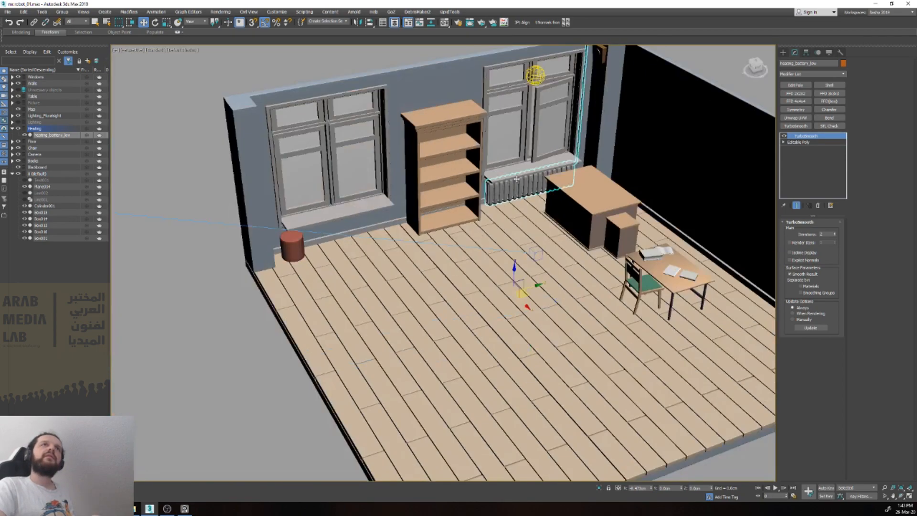
scroll(411, 211, up, 10)
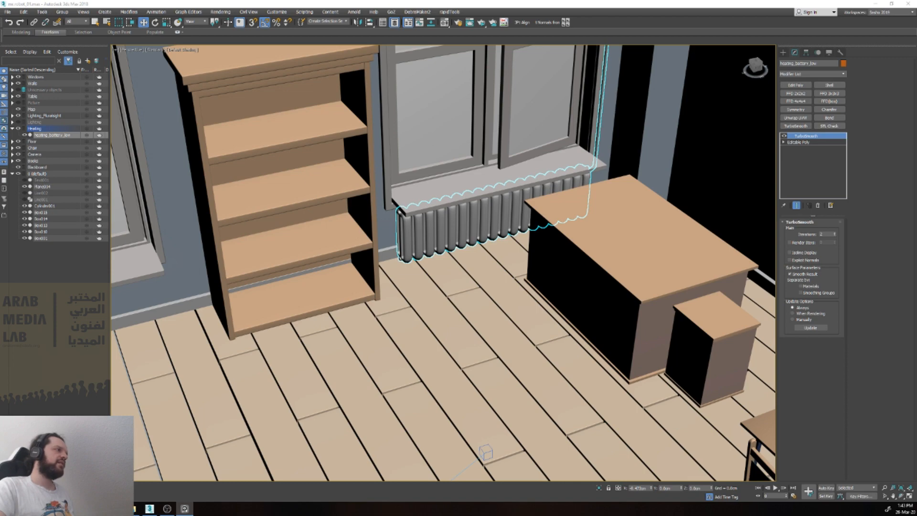
drag(0, 242, 497, 246)
middle_drag(0, 293, 302, 321)
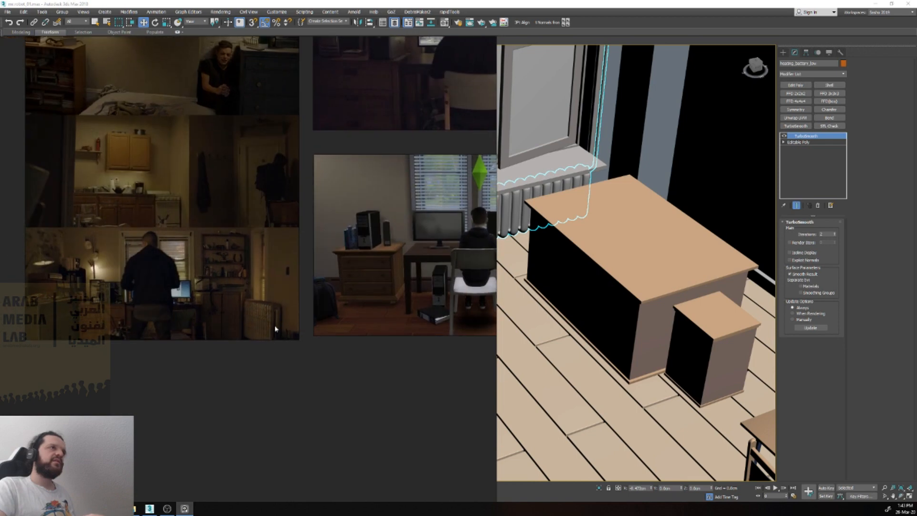
scroll(275, 328, up, 5)
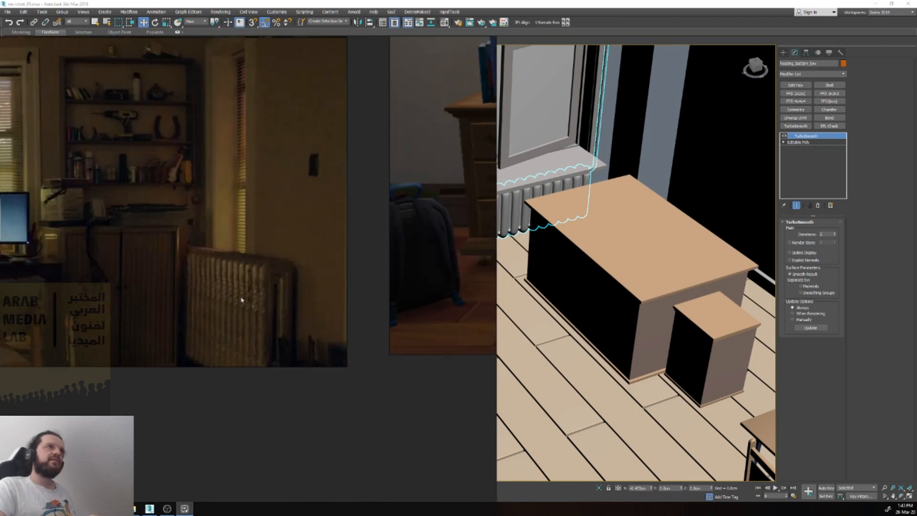
scroll(235, 296, down, 5)
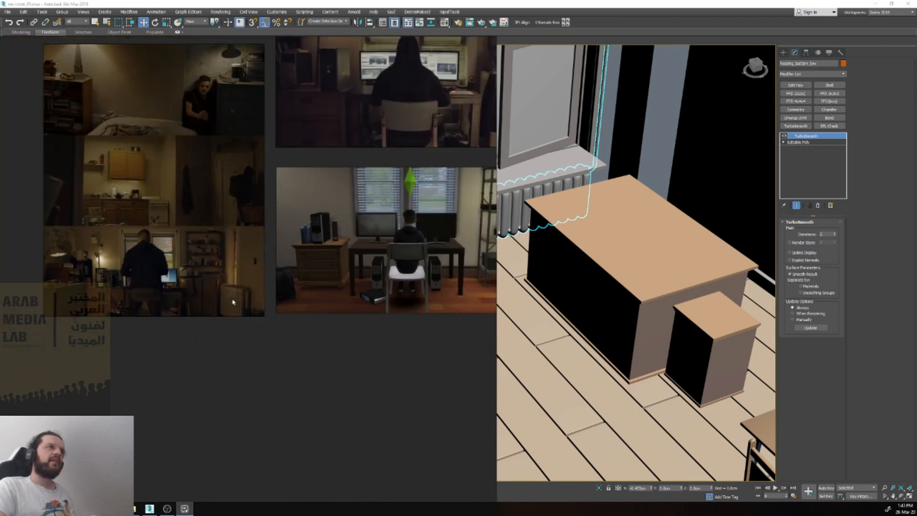
scroll(234, 301, down, 1)
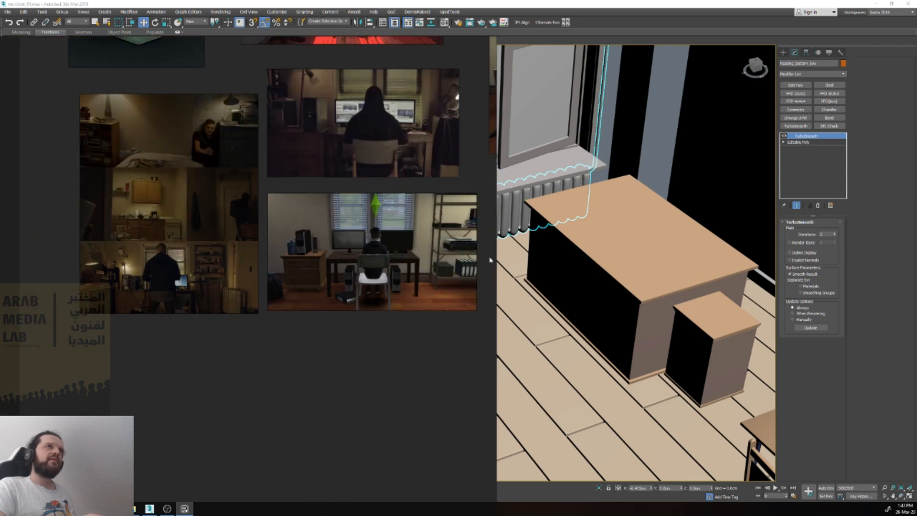
drag(495, 260, 0, 259)
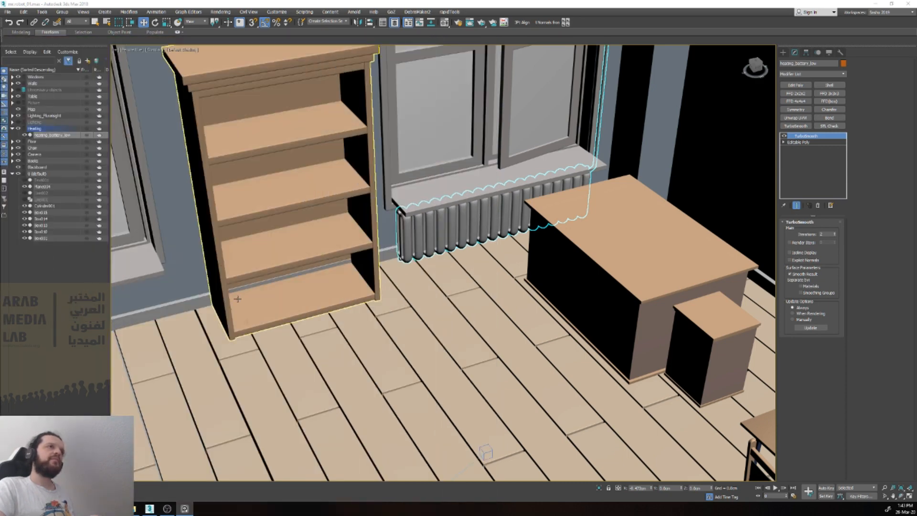
Step: Move the plank floor, bookcase, tabletops and legs, drawer box, chair, books, red cylinders and radiator onto the hidden Unnecessary objects layer
click(249, 340)
scroll(250, 340, down, 5)
ctrl+click(252, 271)
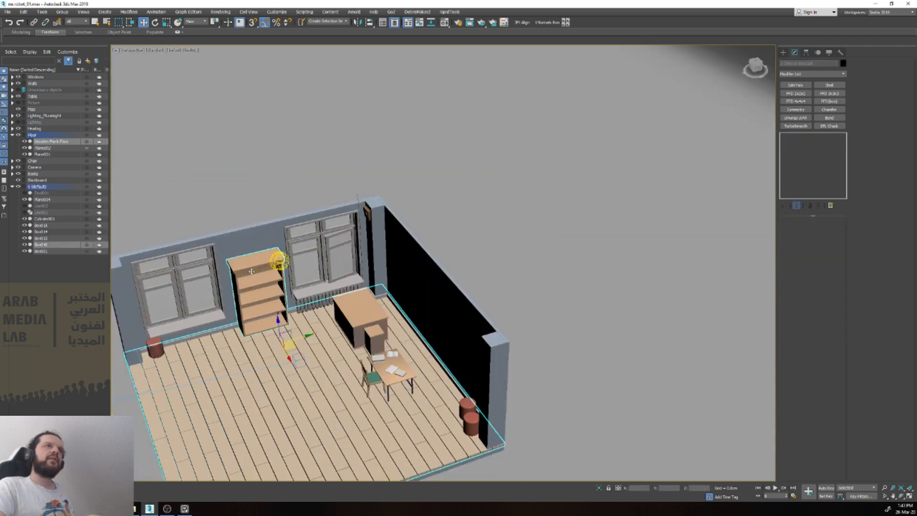
ctrl+click(377, 335)
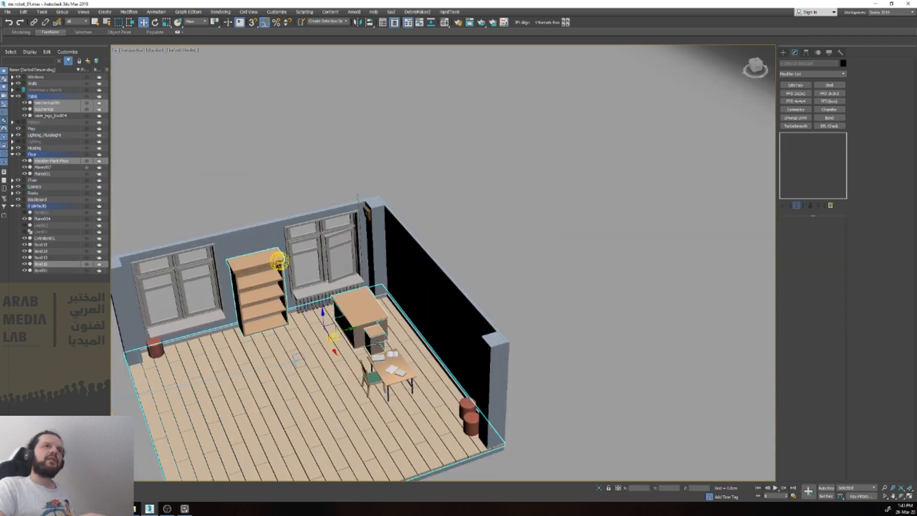
ctrl+click(377, 343)
ctrl+click(385, 368)
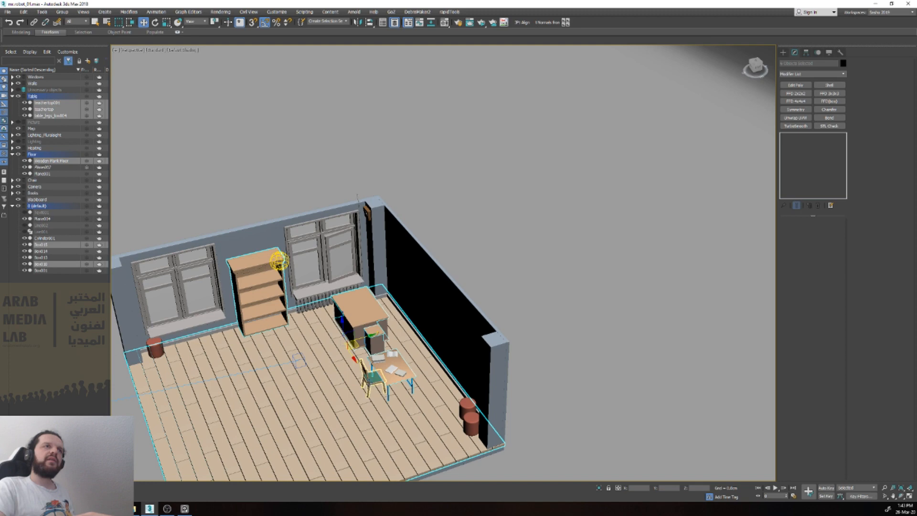
ctrl+click(370, 382)
ctrl+click(376, 358)
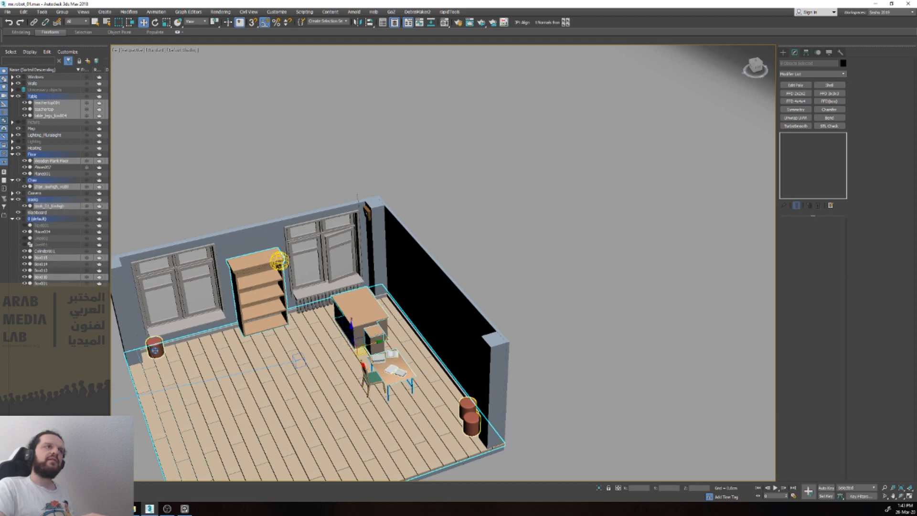
ctrl+click(154, 349)
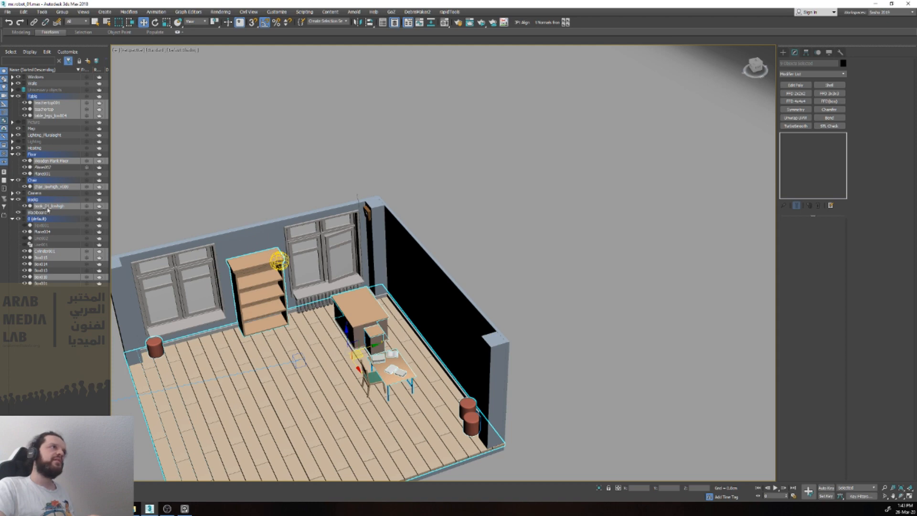
drag(48, 209, 45, 90)
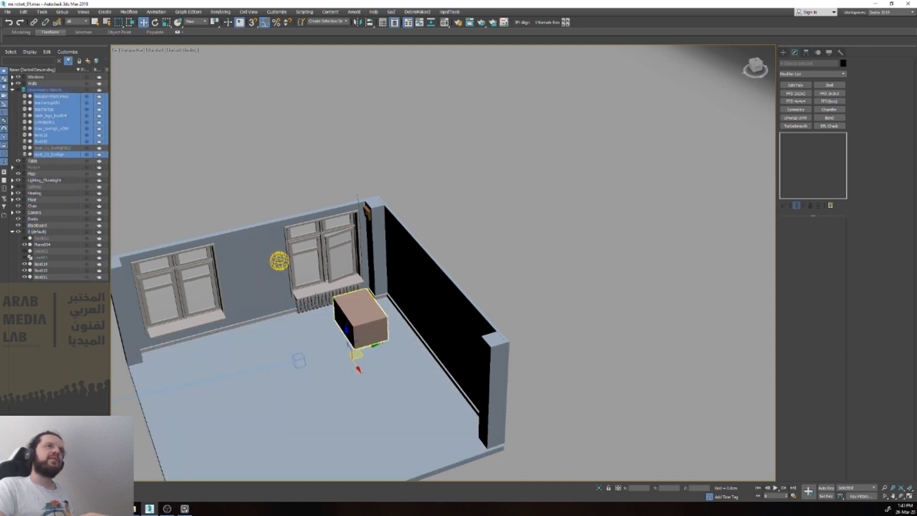
click(310, 293)
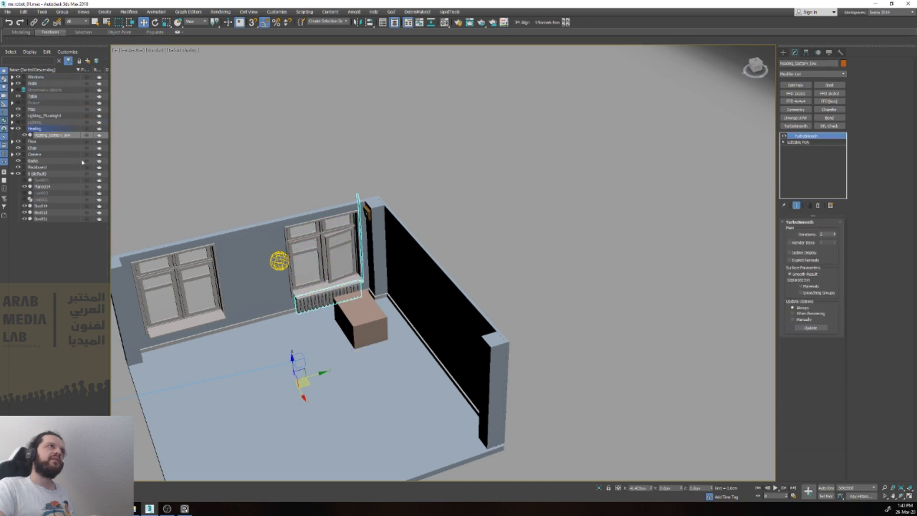
drag(49, 137, 38, 91)
Step: Delete the small box mounted high on the corner column beside the window wall
click(363, 315)
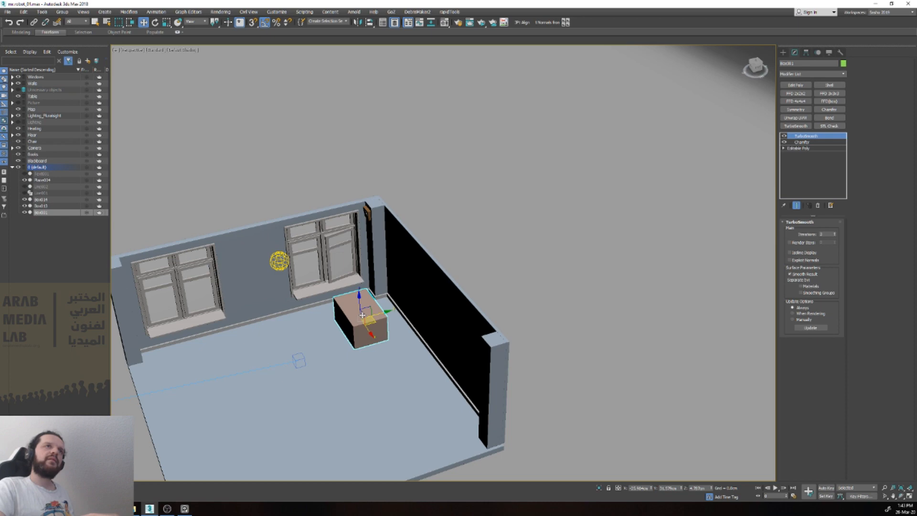
alt+middle_drag(357, 300, 376, 294)
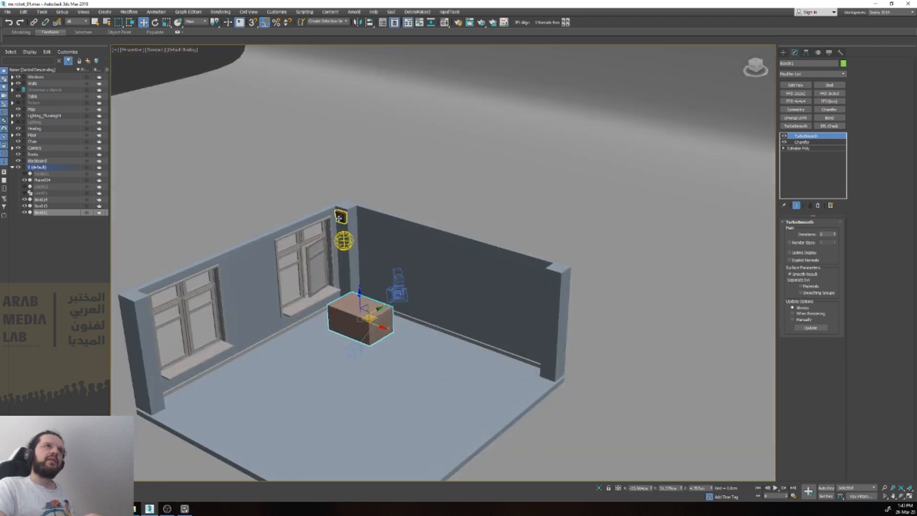
click(341, 212)
scroll(342, 209, up, 10)
scroll(342, 209, down, 8)
key(Delete)
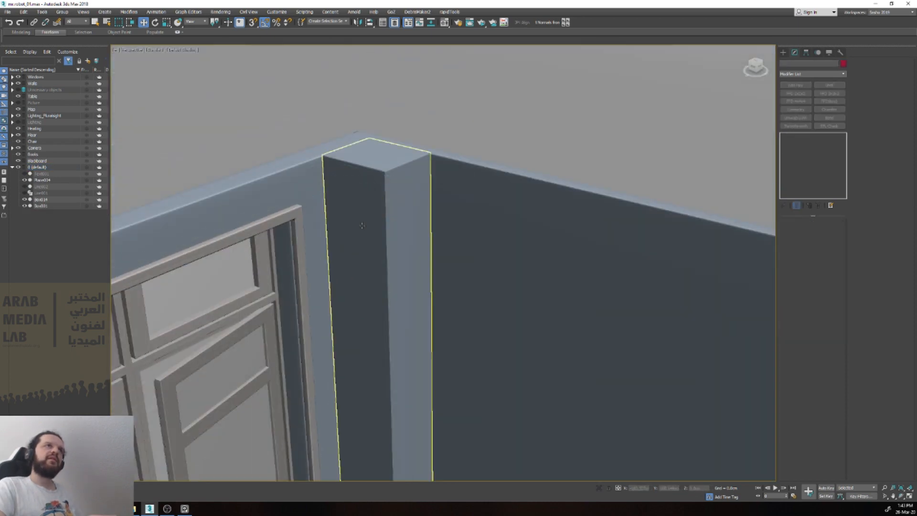
Step: Hide the Camera layer so the camera and its target no longer show in the scene
scroll(363, 228, down, 10)
click(341, 305)
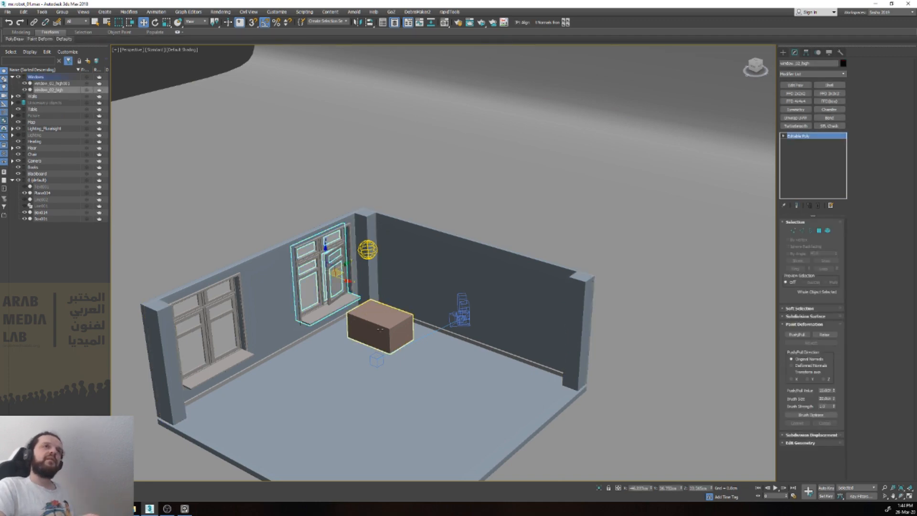
click(459, 315)
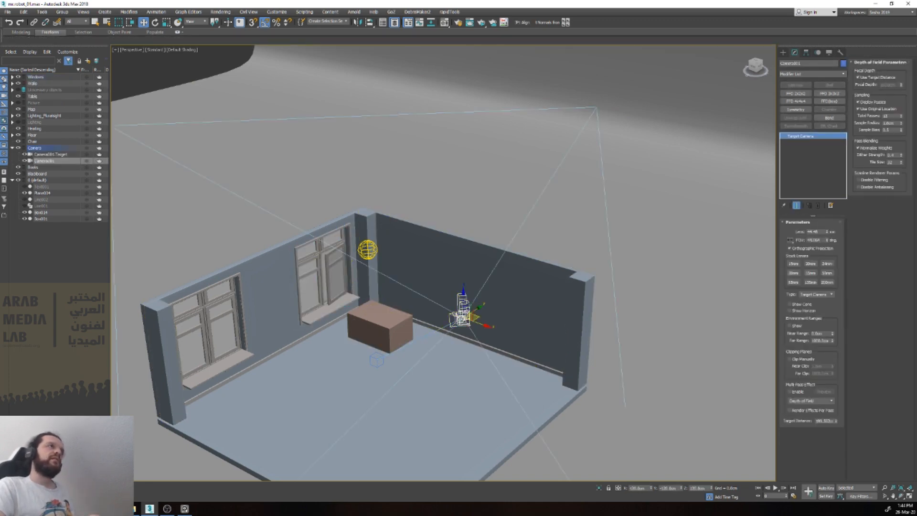
click(19, 149)
scroll(220, 212, down, 3)
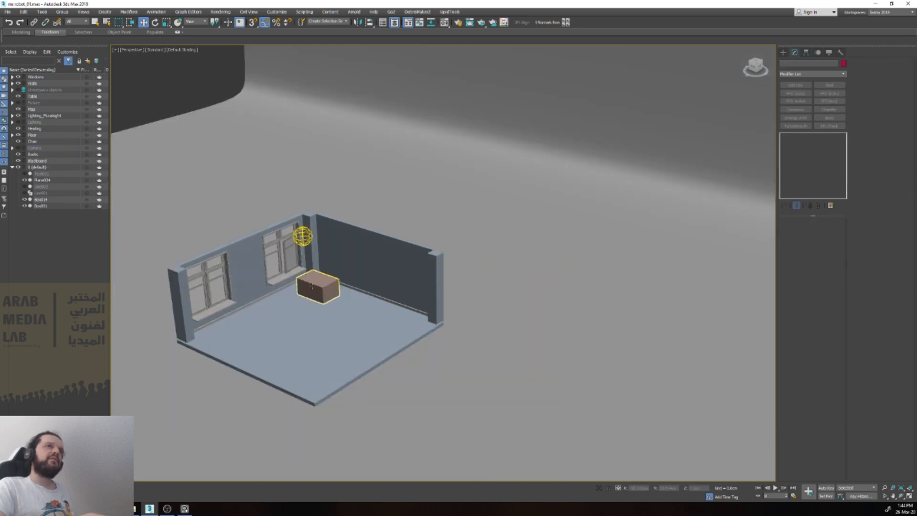
Step: Isolate the window farther from the brown box together with the glass panes and outer frames of both windows
scroll(345, 264, up, 5)
scroll(424, 262, down, 3)
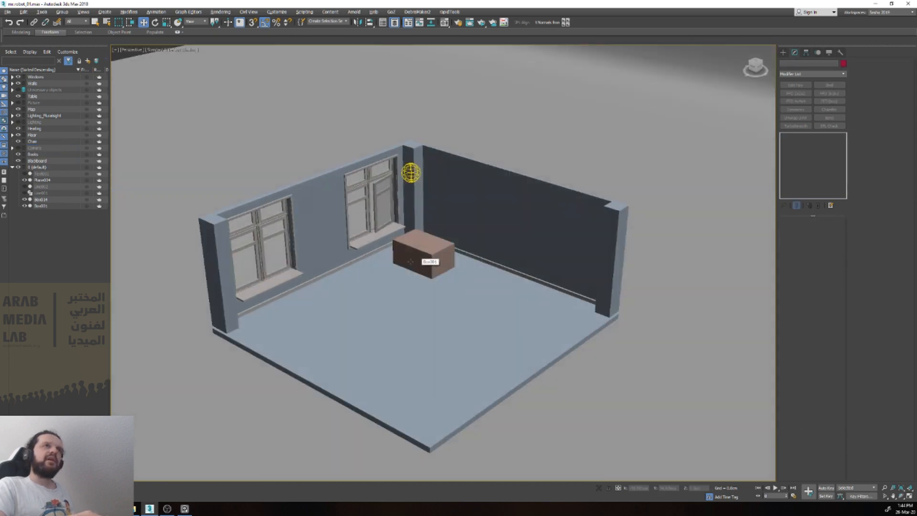
scroll(430, 259, up, 2)
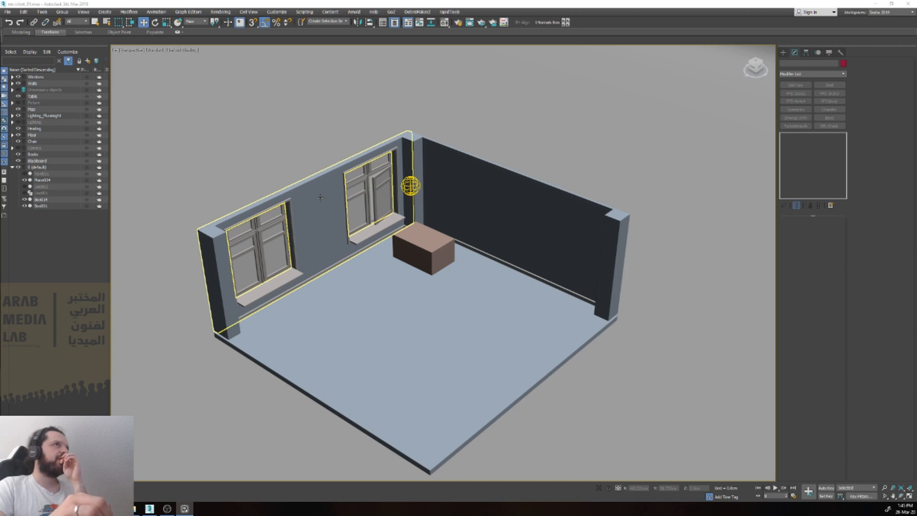
click(373, 166)
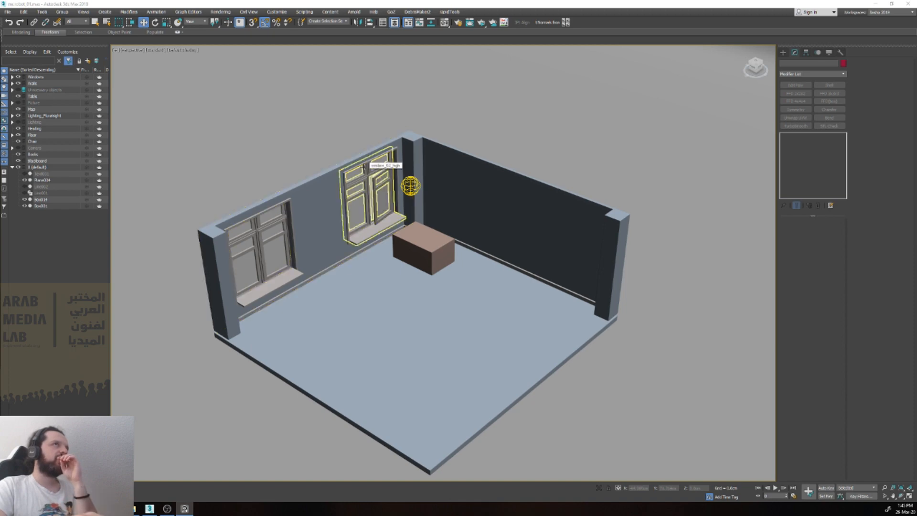
click(249, 234)
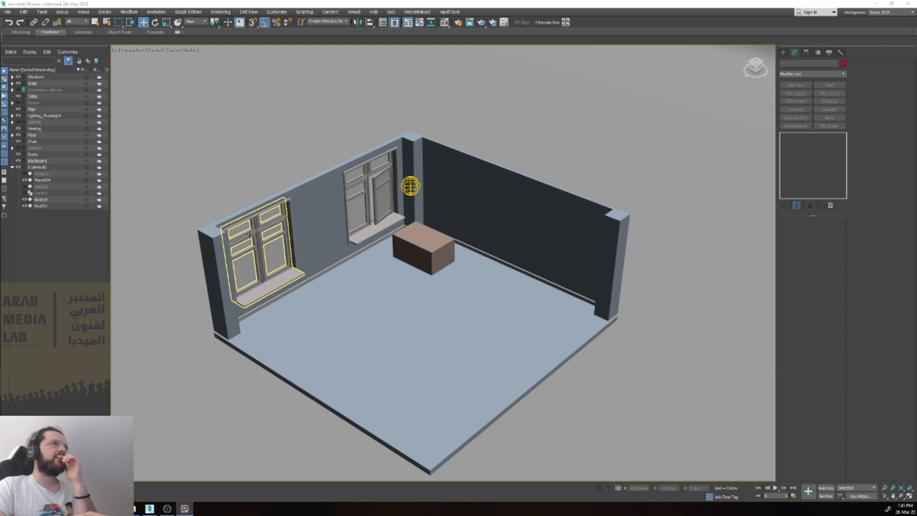
click(246, 227)
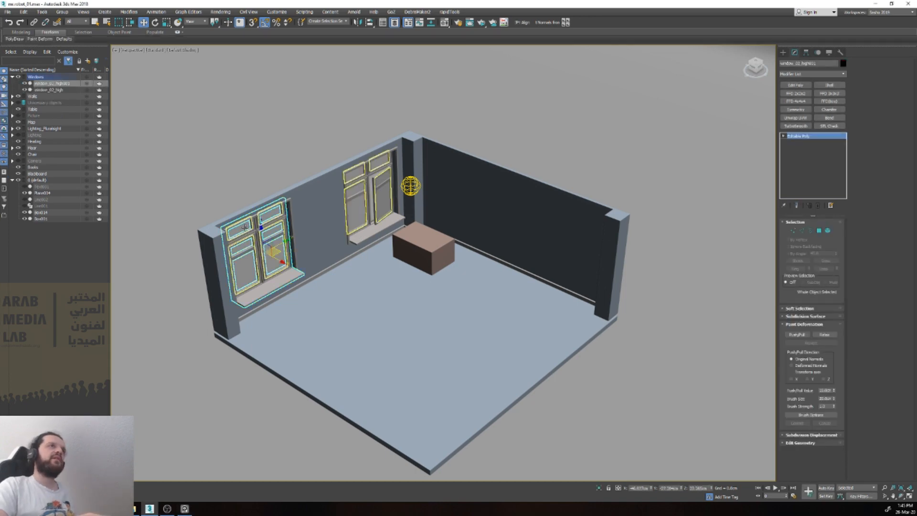
drag(227, 191, 274, 244)
alt+drag(303, 146, 320, 204)
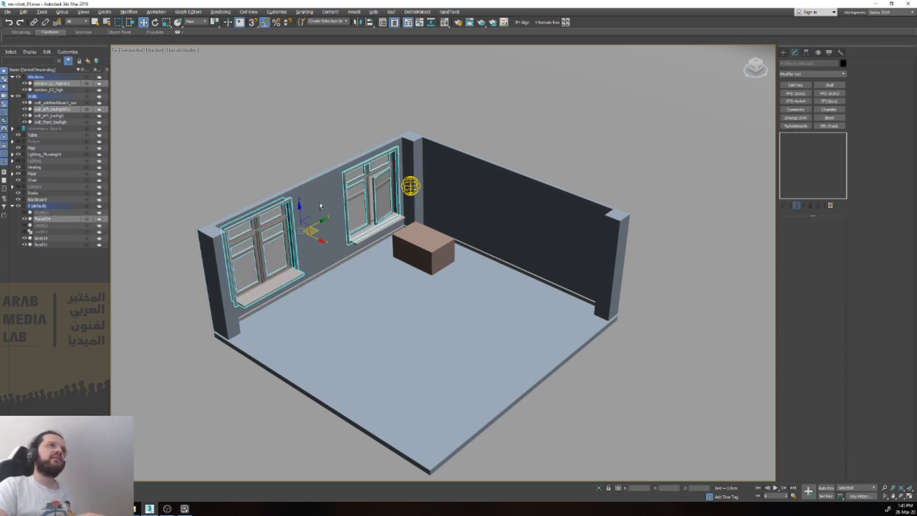
click(600, 490)
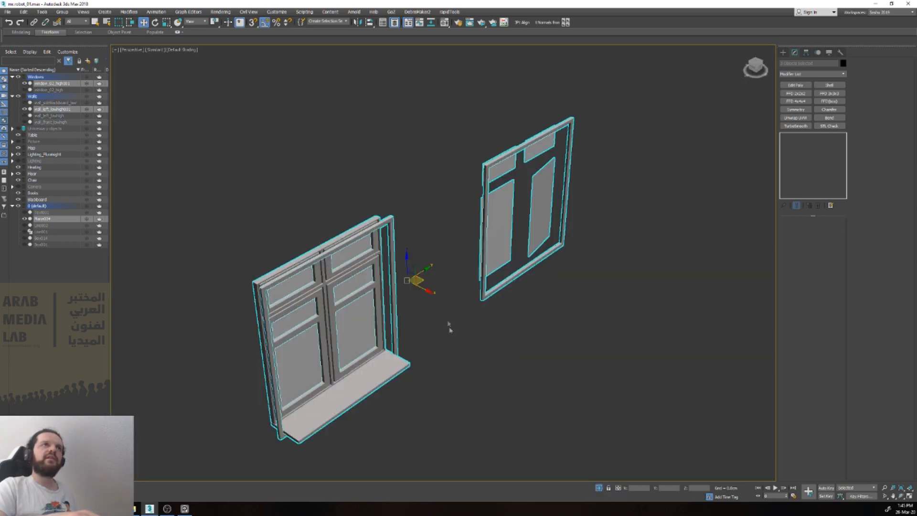
Step: Examine the isolated window from the front and close up where its central mullion and crossbar meet
click(437, 293)
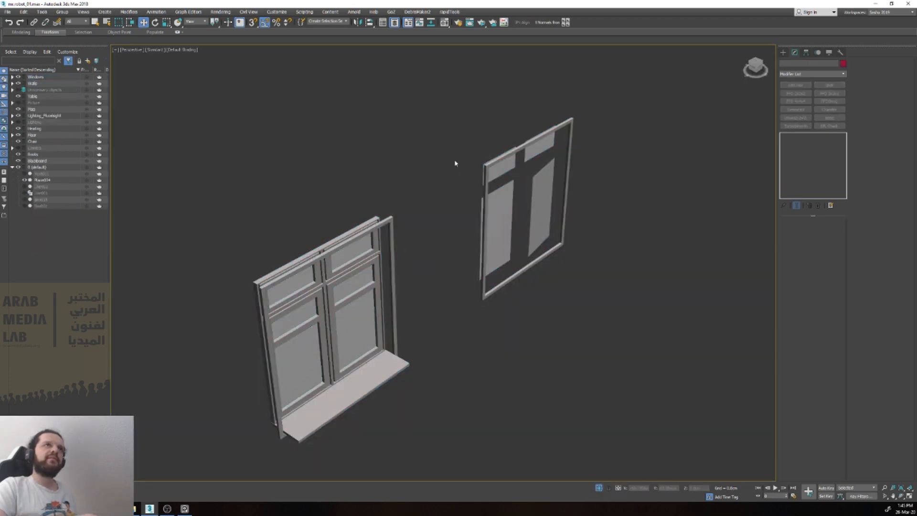
click(368, 228)
alt+middle_drag(369, 228, 342, 196)
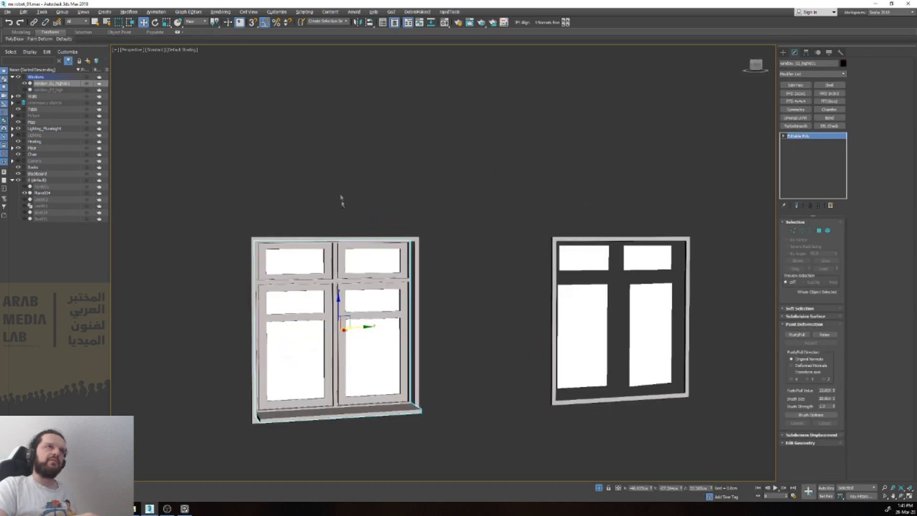
scroll(337, 282, up, 6)
scroll(336, 301, up, 4)
middle_drag(336, 301, 380, 203)
scroll(384, 222, down, 2)
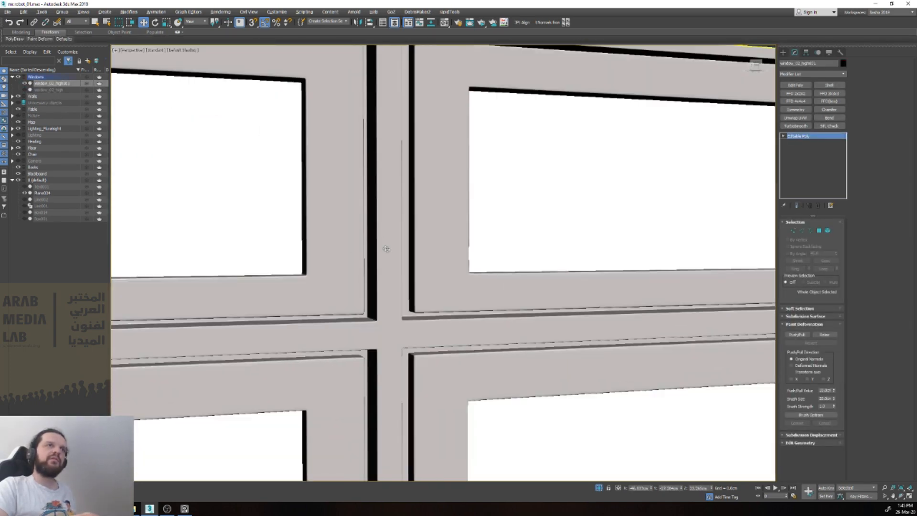
alt+middle_drag(385, 248, 405, 265)
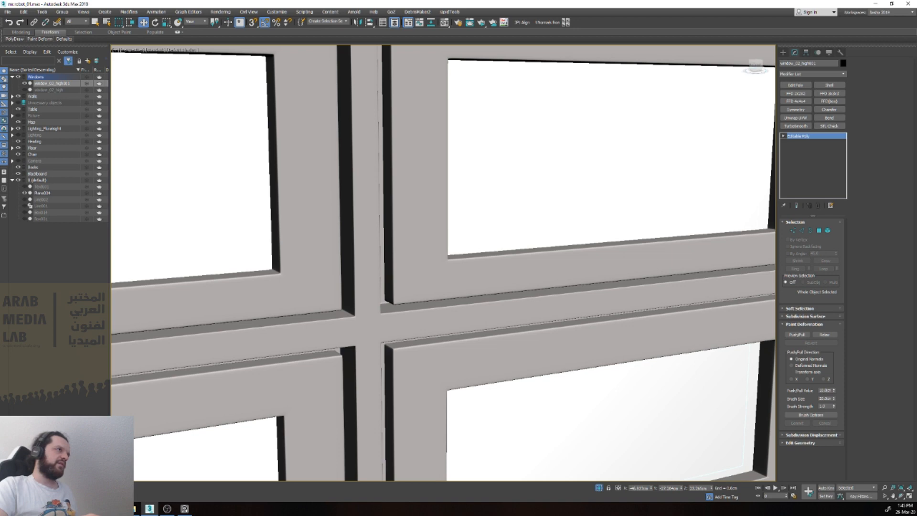
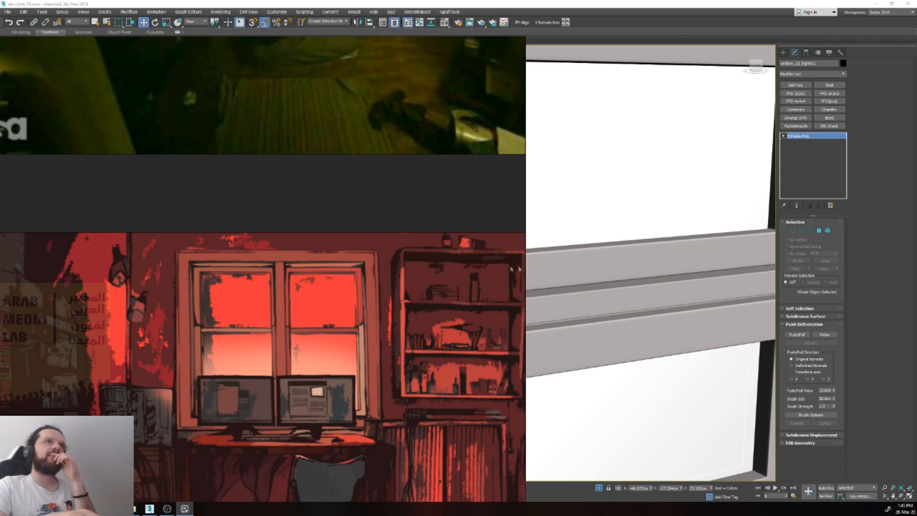
Step: Compare the isolated window's panes and crossbars with the windows in the red illustrated room reference
scroll(282, 275, down, 4)
scroll(577, 234, down, 6)
middle_drag(608, 227, 708, 209)
click(185, 509)
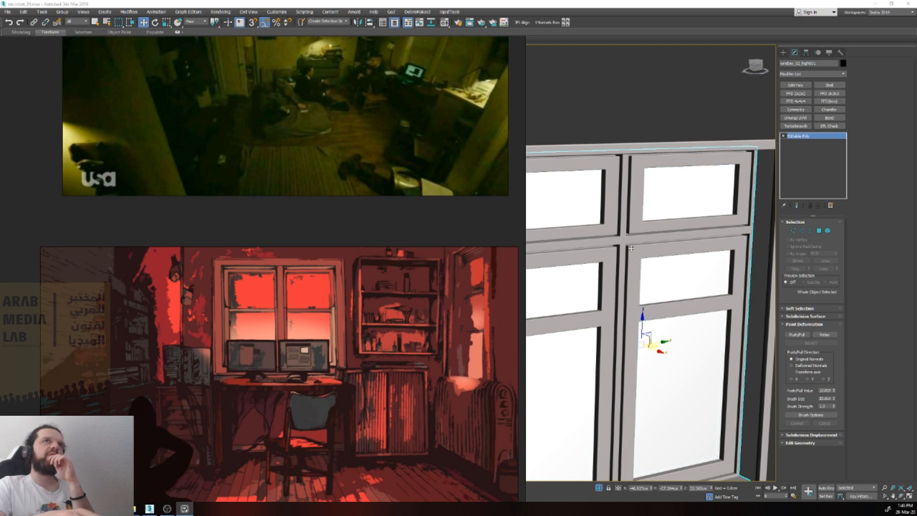
scroll(607, 198, down, 5)
click(597, 197)
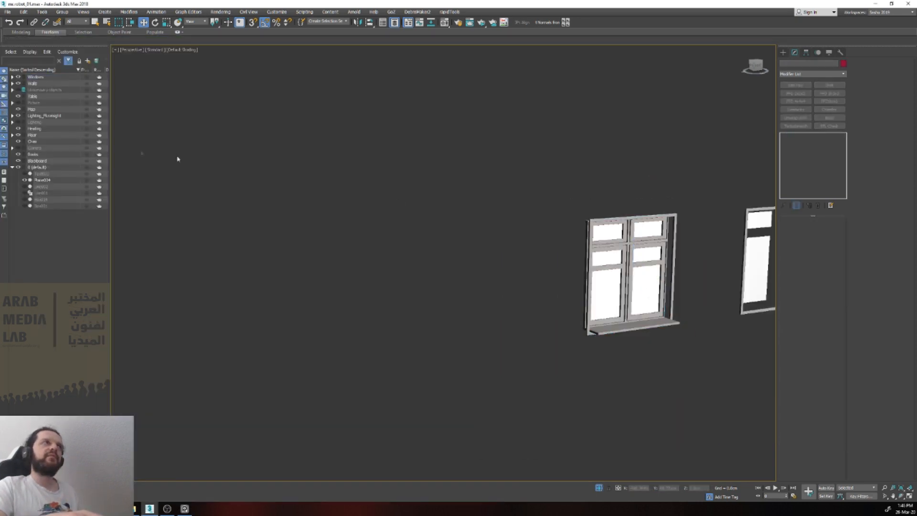
Step: End the window isolation to bring back the whole room and clear the reference images from the viewport
click(586, 284)
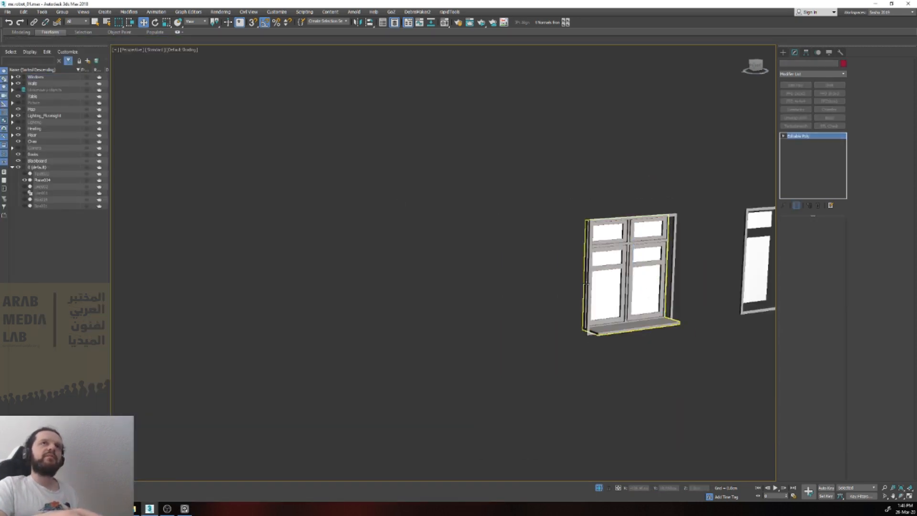
click(598, 487)
click(185, 509)
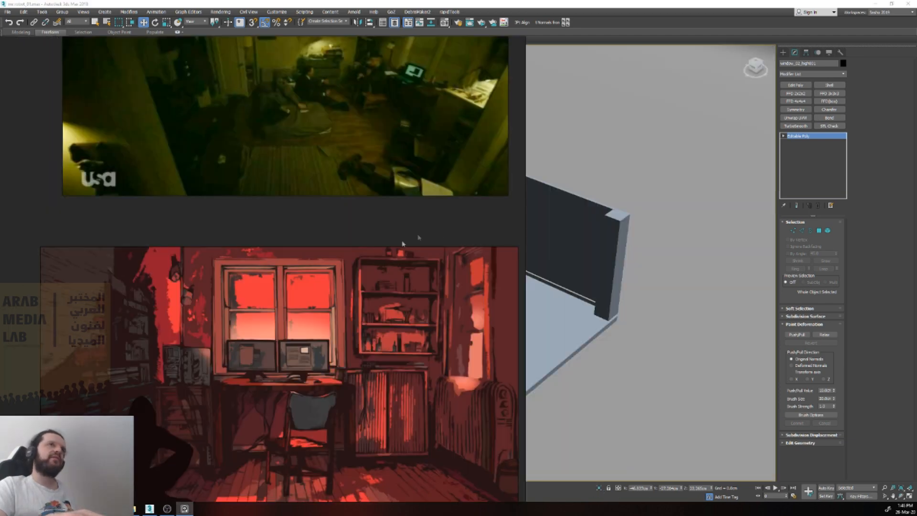
drag(525, 240, 1, 239)
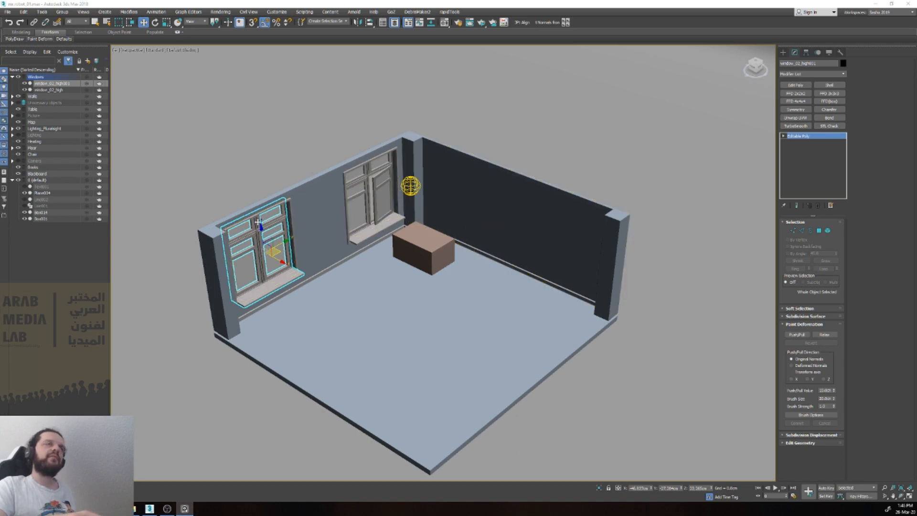
Step: Move both windows with their outer frames and glass panes into the hidden unnecessary objects layer
scroll(269, 221, up, 5)
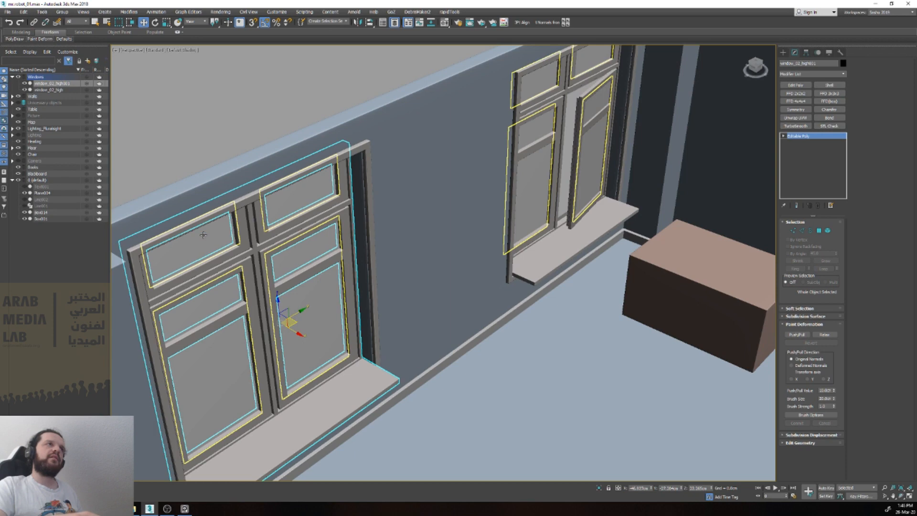
click(203, 235)
ctrl+click(205, 220)
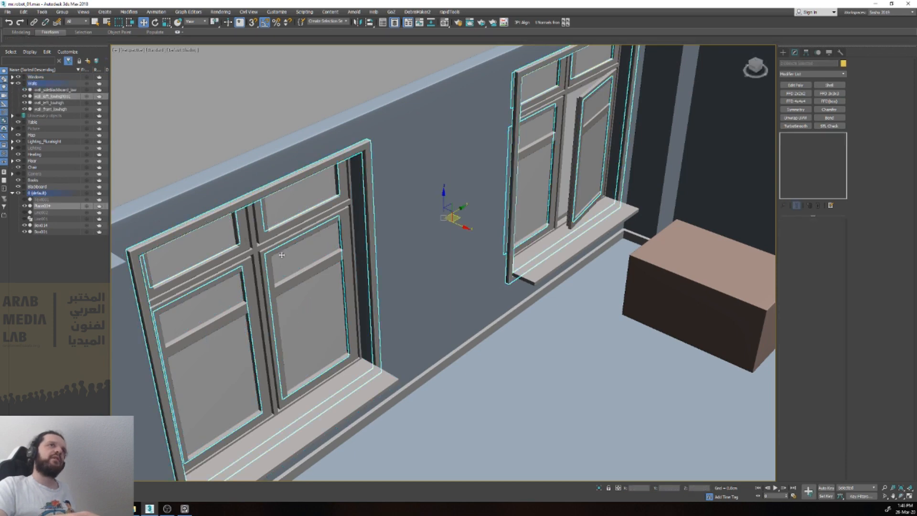
scroll(317, 244, down, 3)
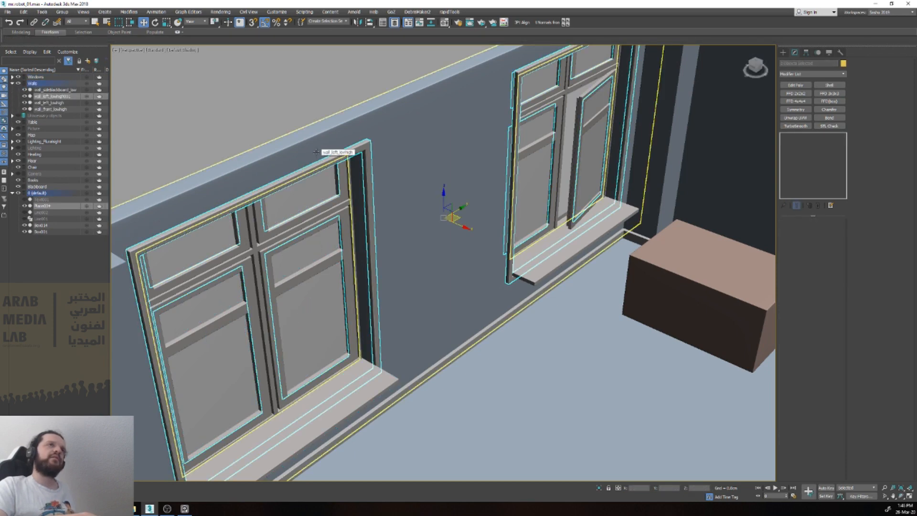
scroll(311, 101, down, 2)
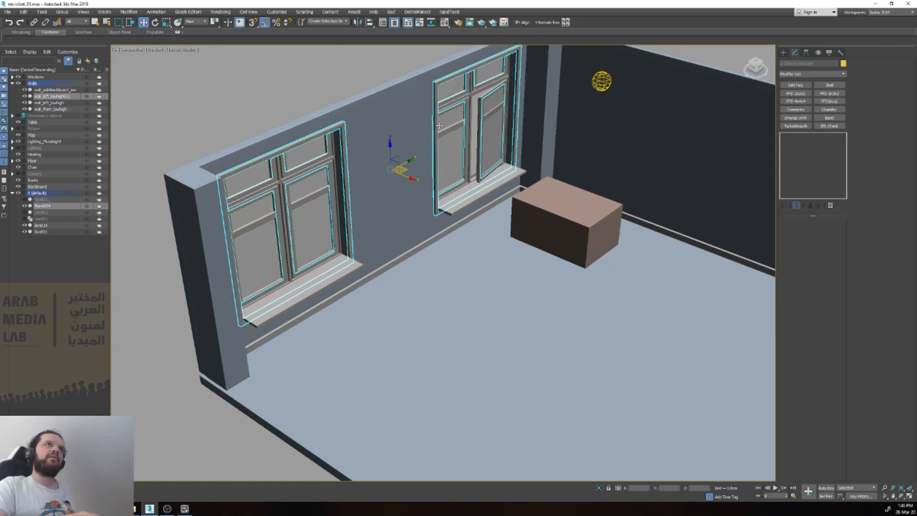
ctrl+drag(463, 190, 463, 190)
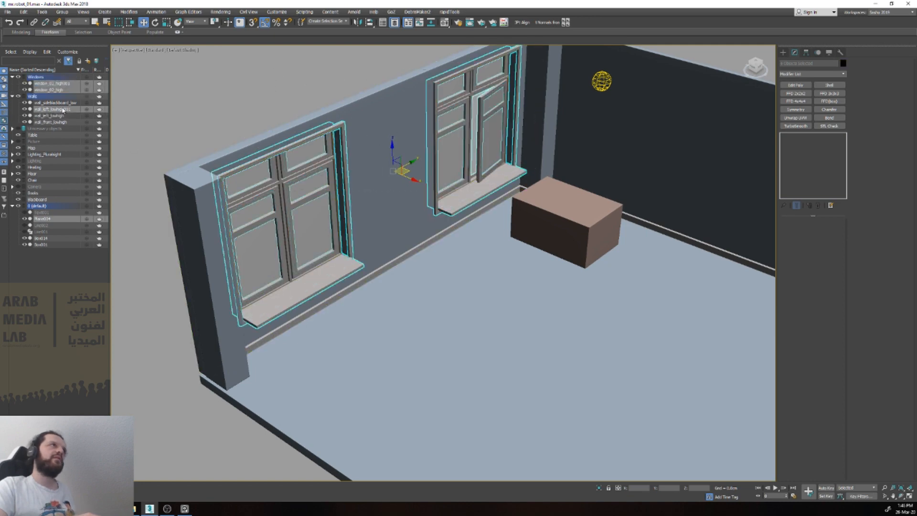
mouse_move(64, 110)
mouse_down()
mouse_move(62, 128)
mouse_move(63, 110)
mouse_up()
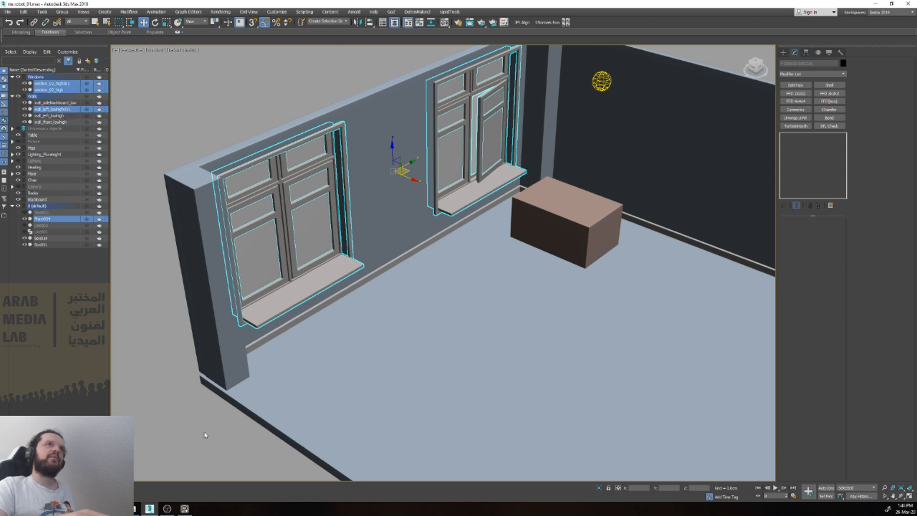
drag(404, 172, 292, 157)
key(ctrl+z)
drag(62, 109, 44, 130)
Step: Clone the wall with the two window openings as an instance and move the original into the hidden unnecessary objects layer
click(376, 196)
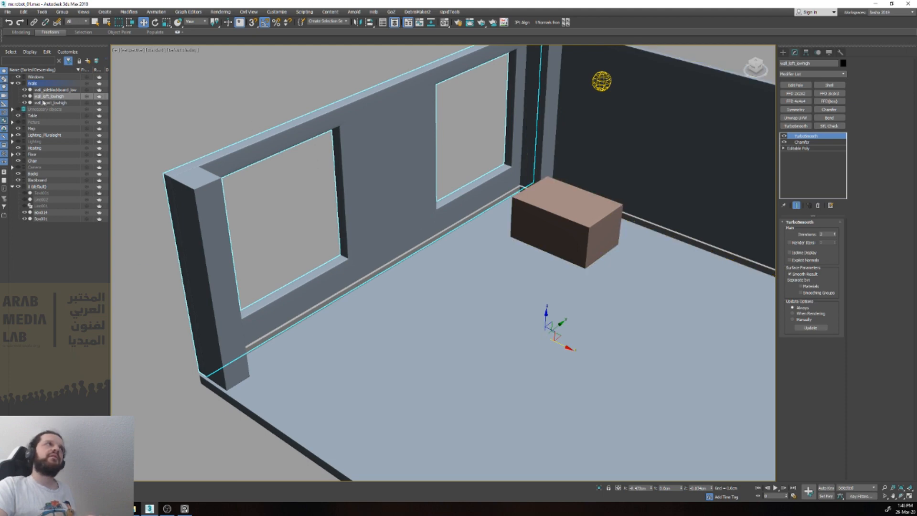
right_click(75, 98)
click(166, 2)
right_click(56, 98)
click(95, 123)
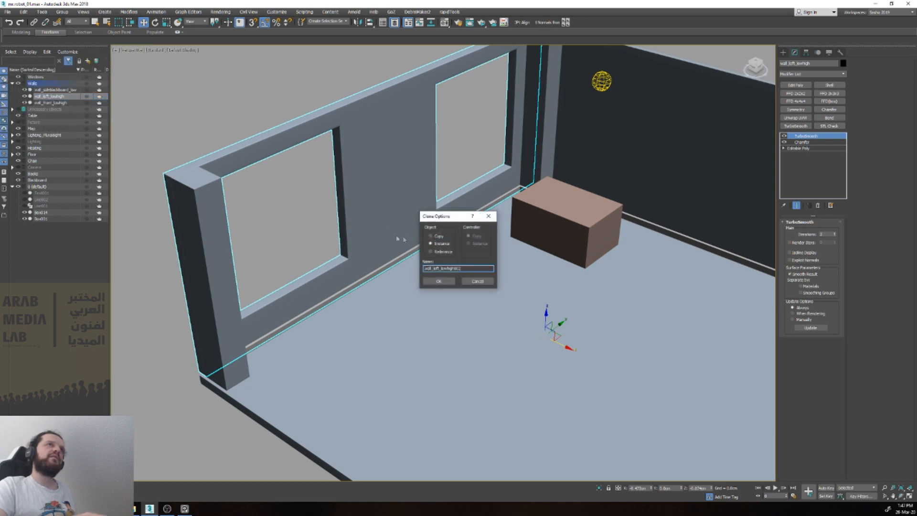
click(439, 281)
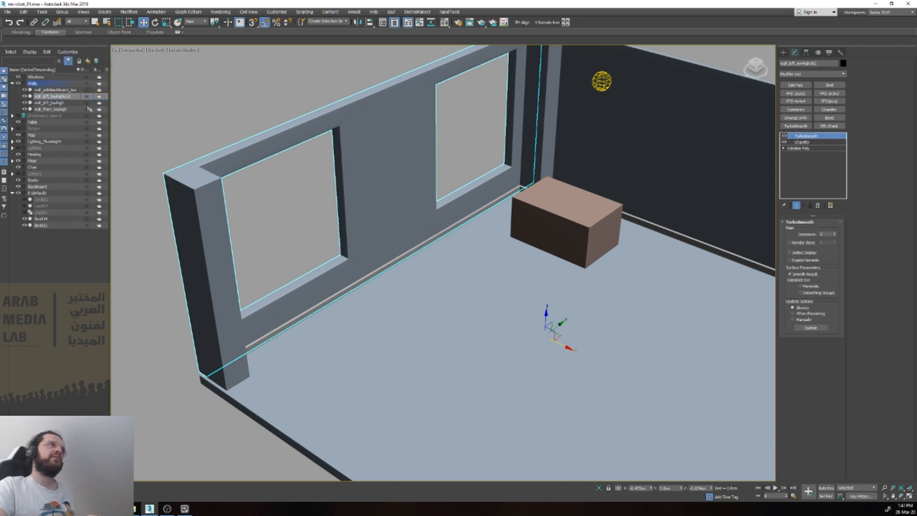
drag(67, 102, 42, 123)
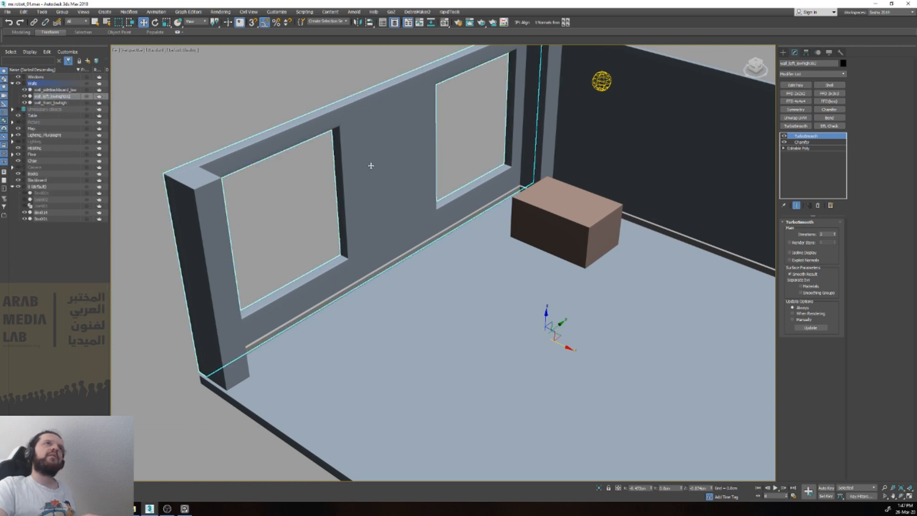
Step: Examine the cloned window wall and its two openings from inside the room and from above
scroll(375, 164, down, 5)
scroll(349, 176, up, 8)
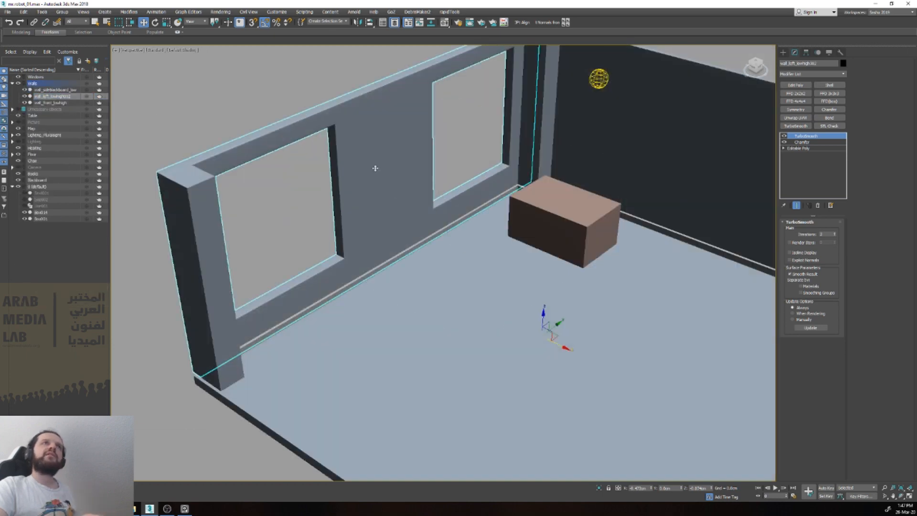
scroll(343, 180, down, 8)
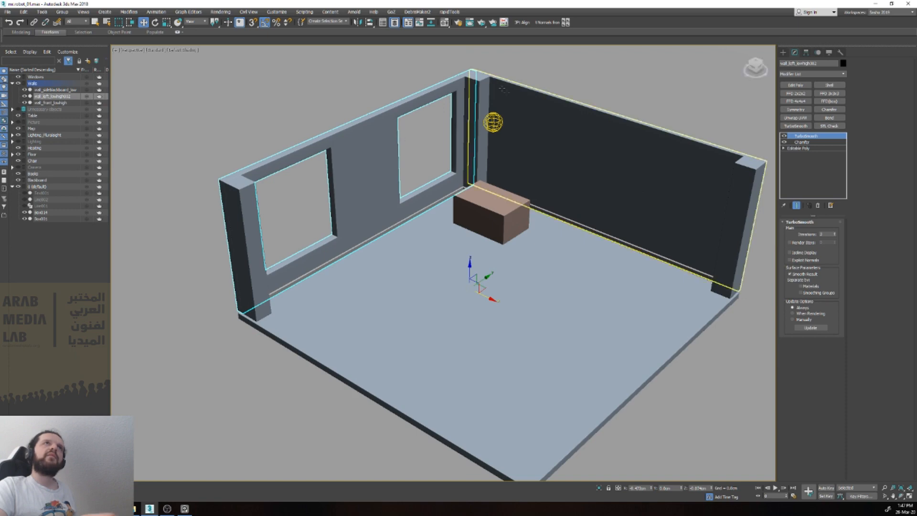
key(alt+x)
scroll(434, 90, up, 7)
key(alt+x)
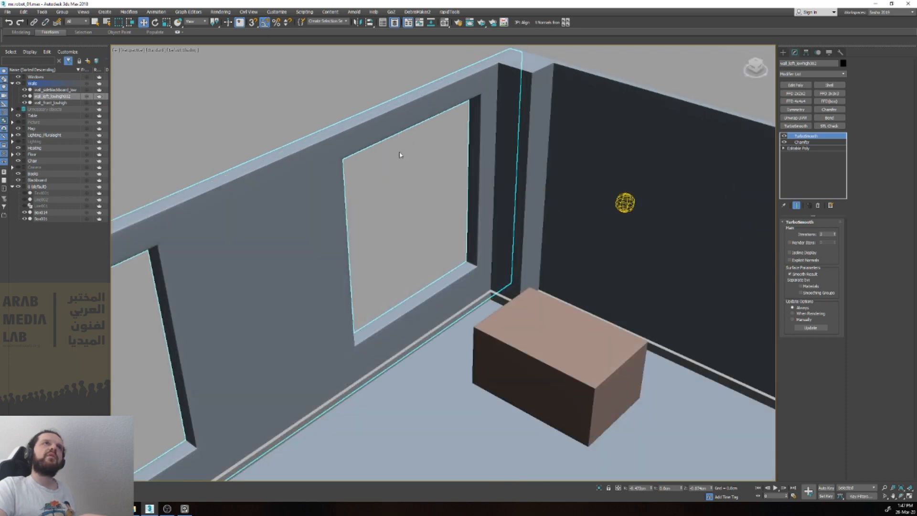
scroll(400, 155, down, 8)
scroll(417, 173, up, 6)
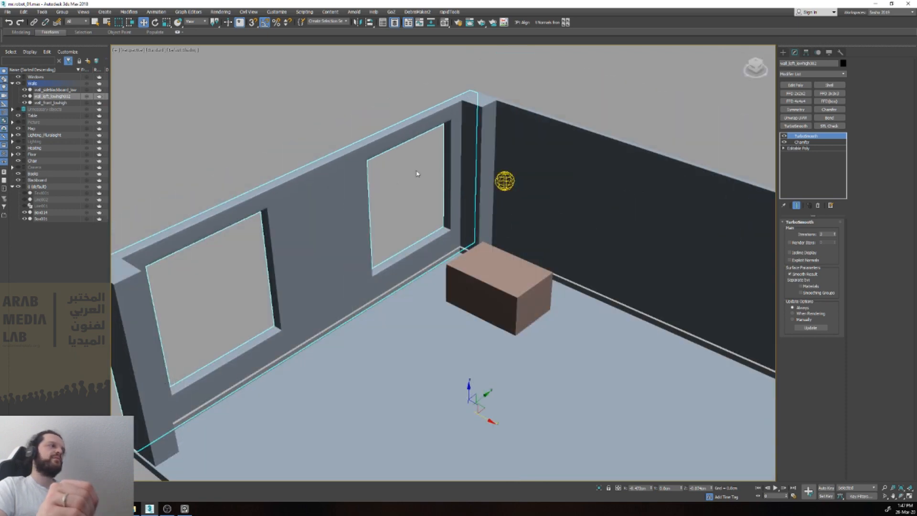
scroll(417, 174, down, 8)
alt+middle_drag(417, 174, 381, 355)
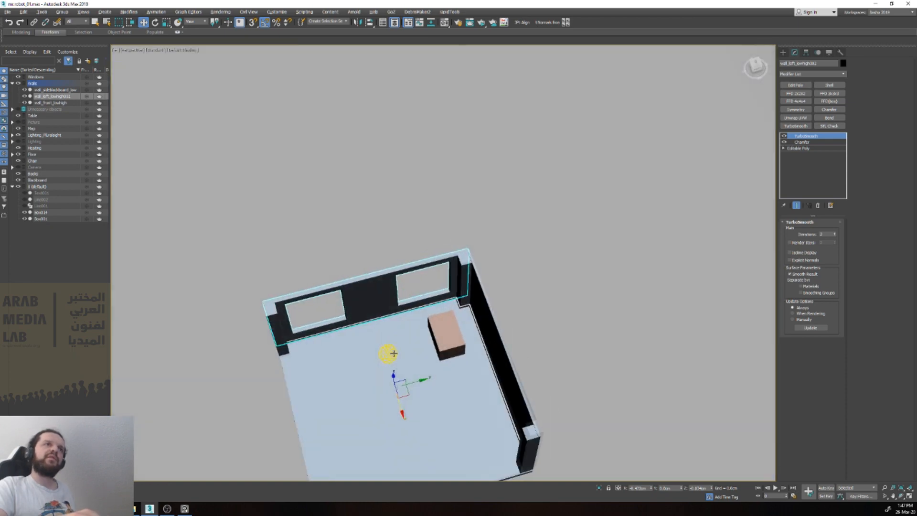
scroll(355, 292, up, 7)
alt+middle_drag(354, 293, 382, 256)
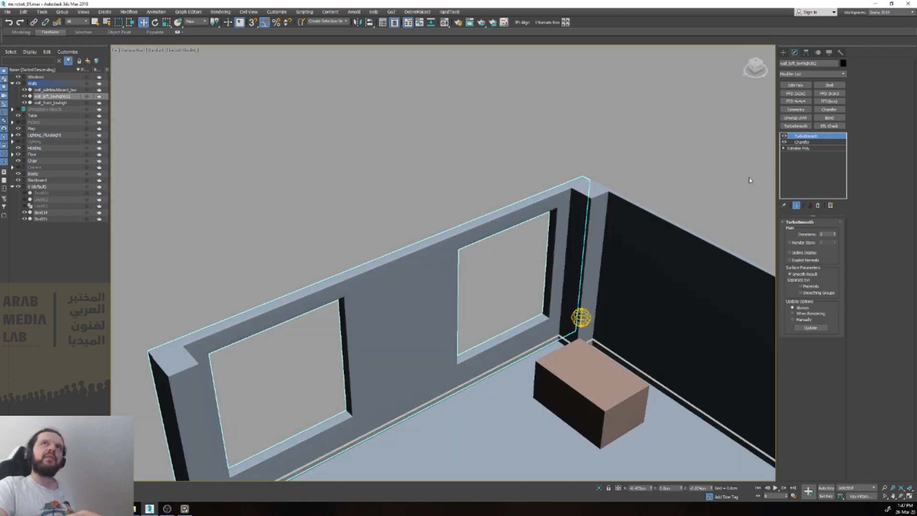
Step: Turn off the cloned wall's TurboSmooth and Chamfer modifiers and display edged faces to check its Editable Poly mesh
click(796, 148)
scroll(385, 307, up, 6)
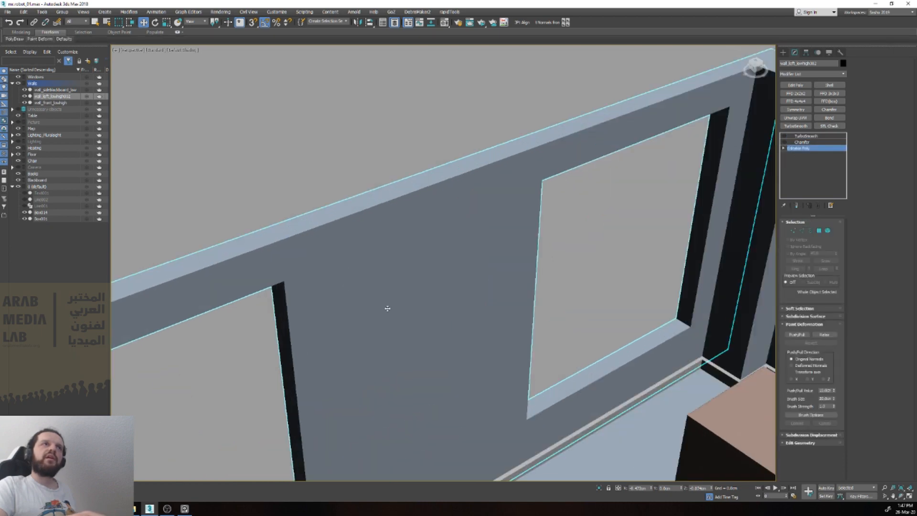
scroll(412, 222, down, 6)
key(4)
click(369, 259)
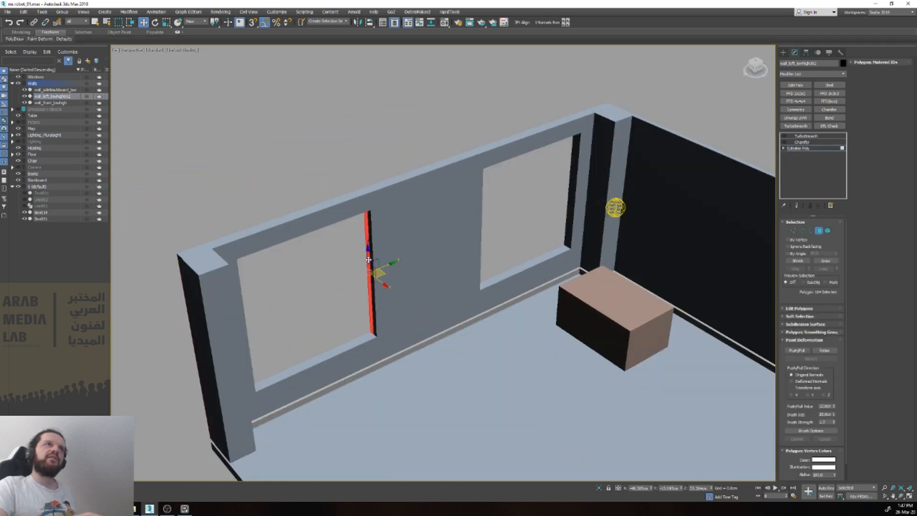
key(F4)
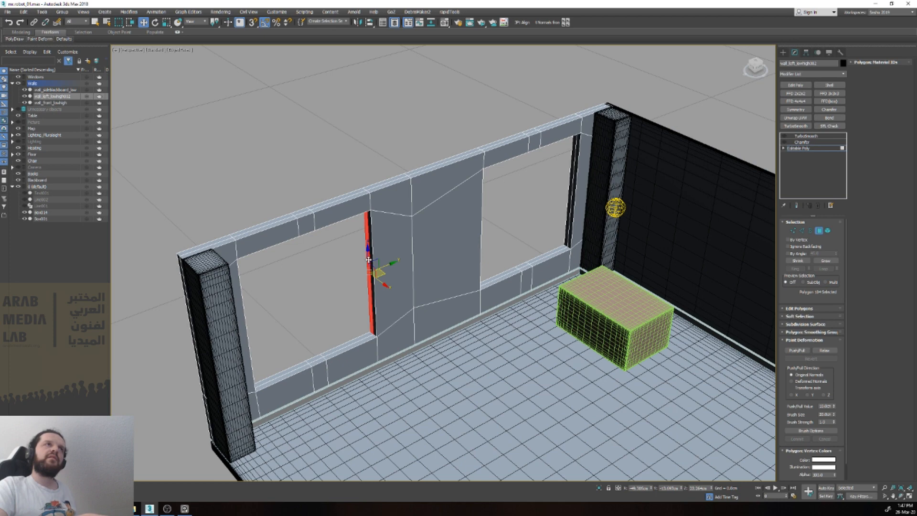
key(4)
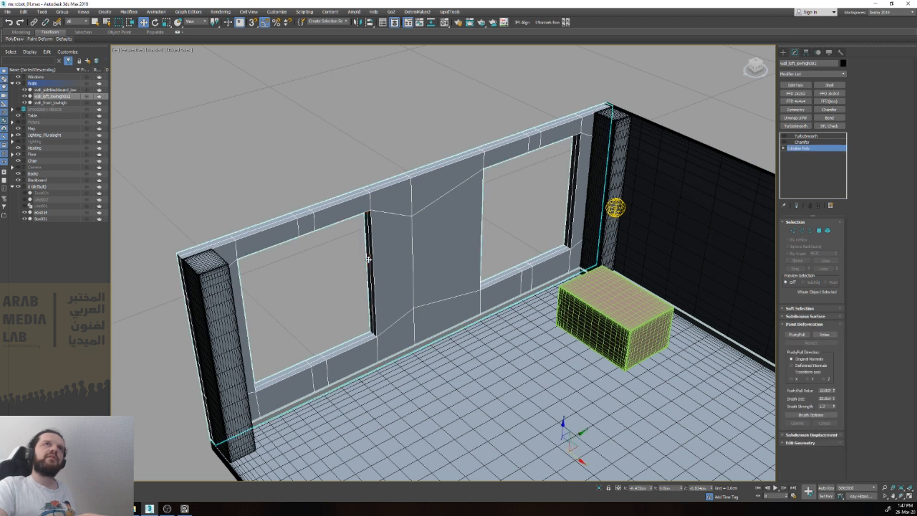
click(280, 168)
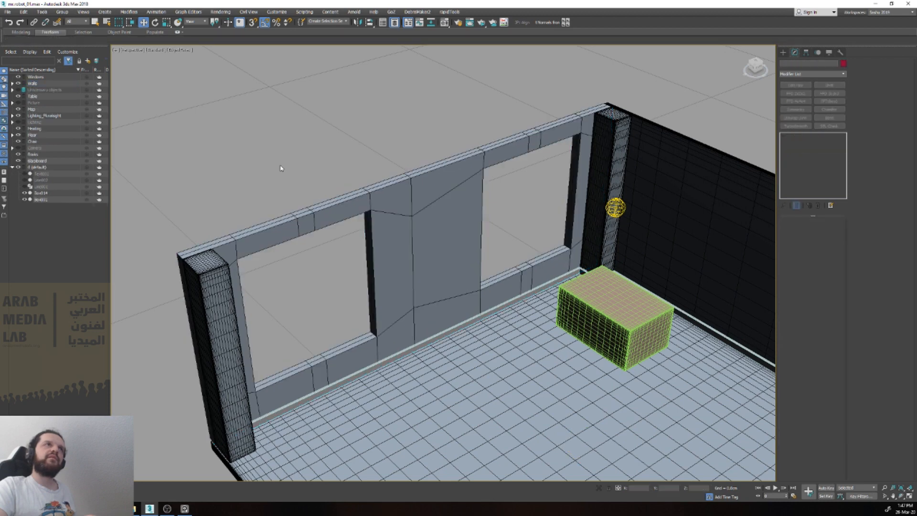
Step: Try to create a box primitive on the ground beside the room
text(xbox)
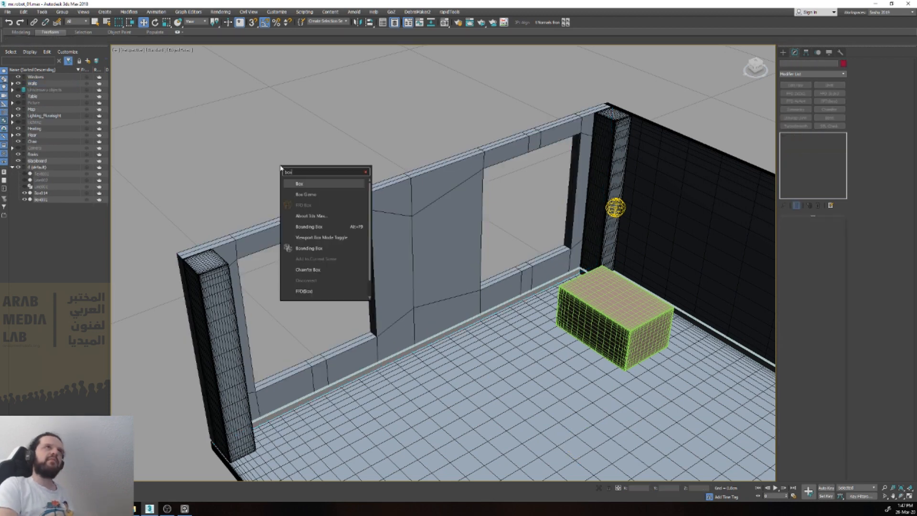
key(Return)
key(w)
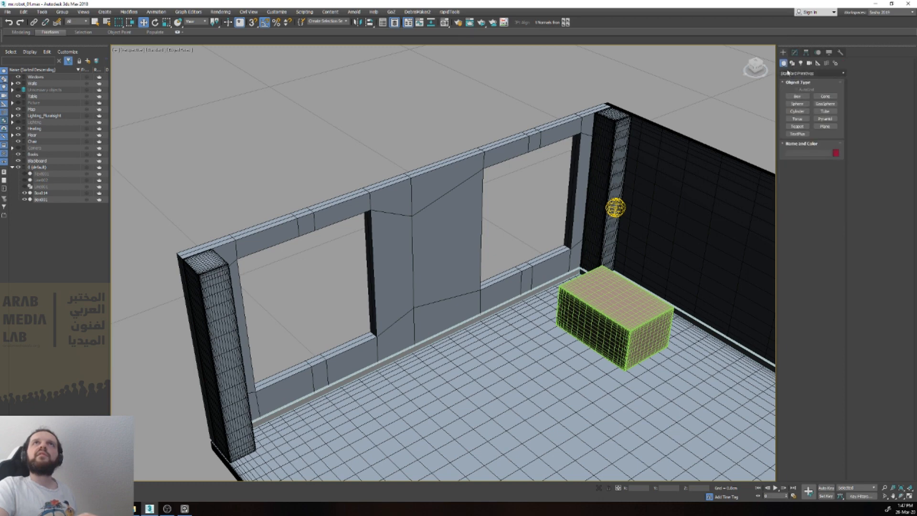
click(797, 97)
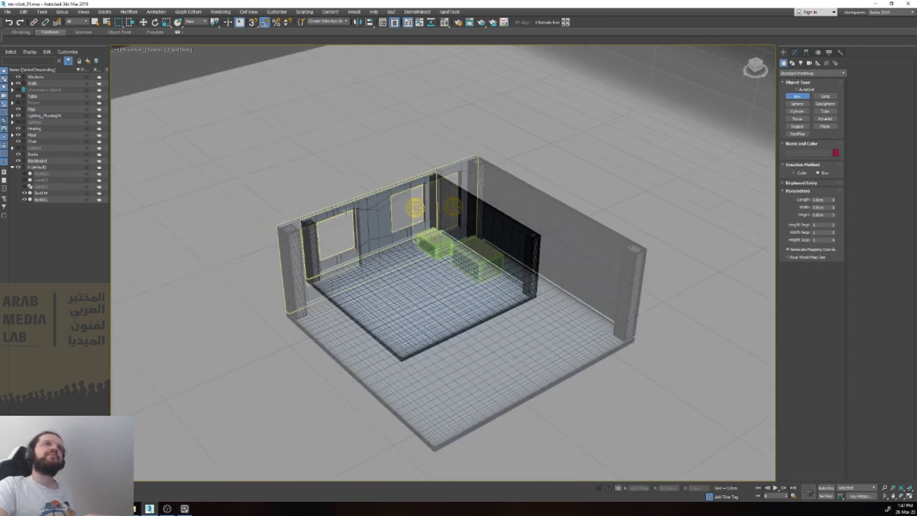
scroll(281, 327, down, 6)
click(282, 327)
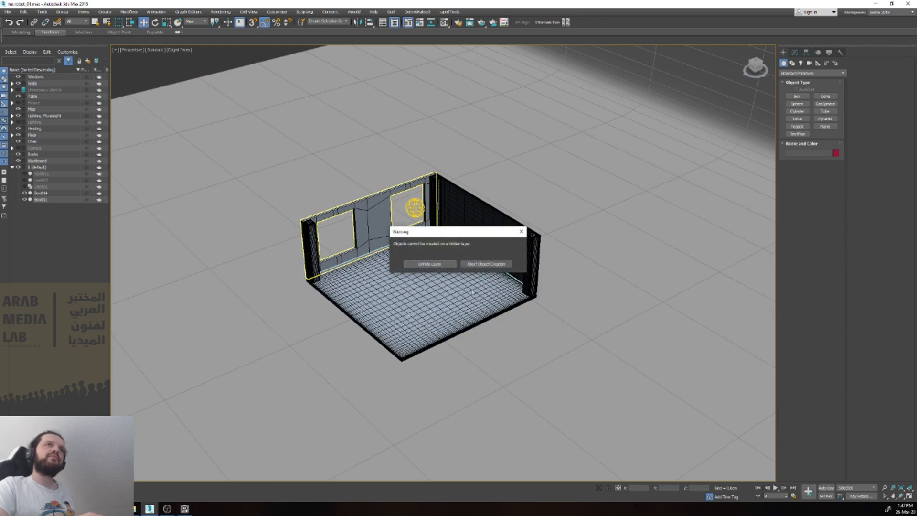
click(522, 231)
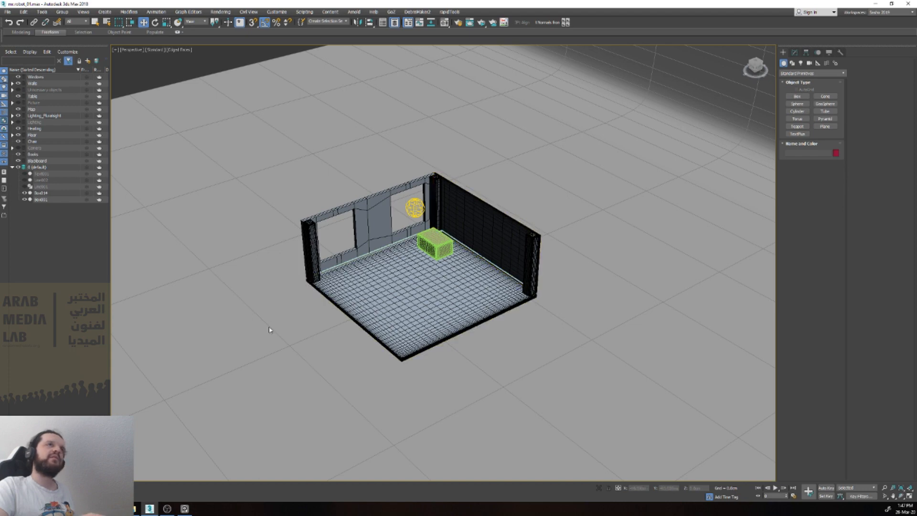
Step: Make the default layer active and create a tall box on the ground outside the room
text(xsta)
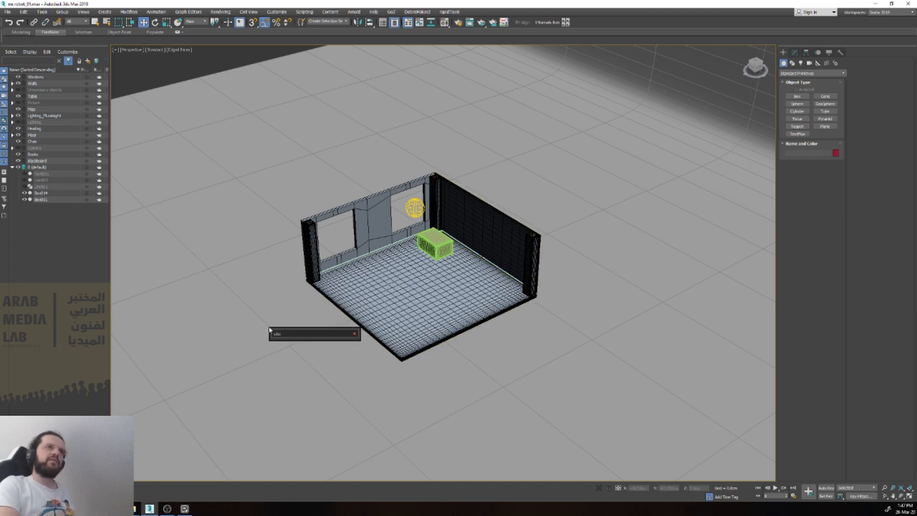
key(Return)
drag(261, 349, 327, 378)
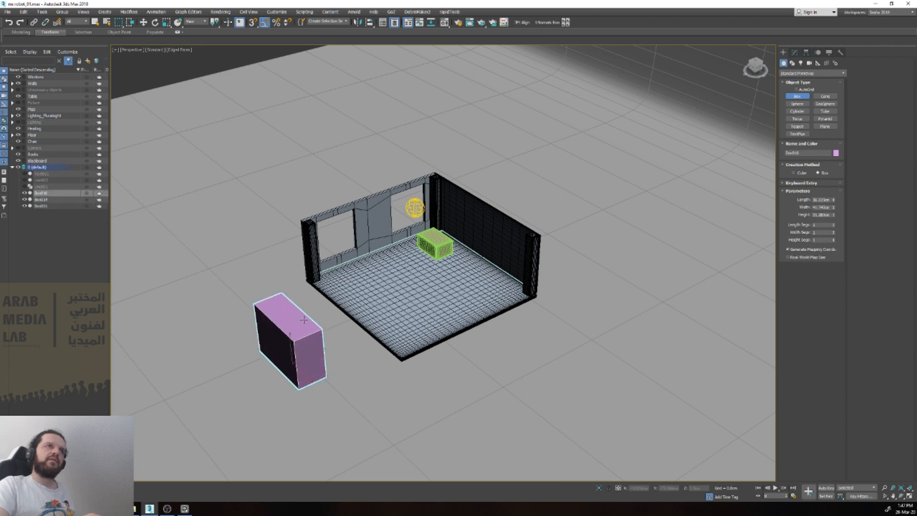
click(301, 326)
key(w)
right_click(301, 326)
Step: In the top view, move the new box outside the window wall and rotate it so its long side runs parallel to the wall
key(t)
key(z)
scroll(402, 330, down, 4)
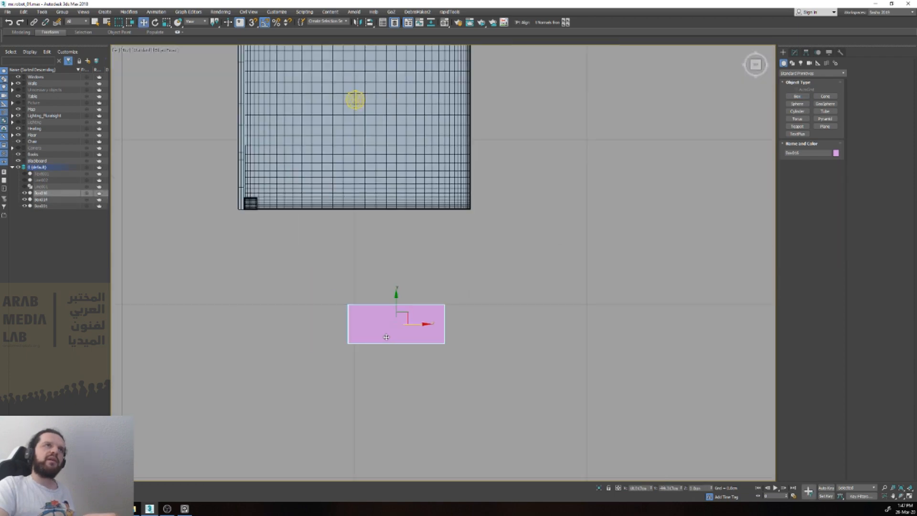
drag(407, 317, 242, 244)
scroll(260, 195, up, 3)
key(e)
right_click(243, 244)
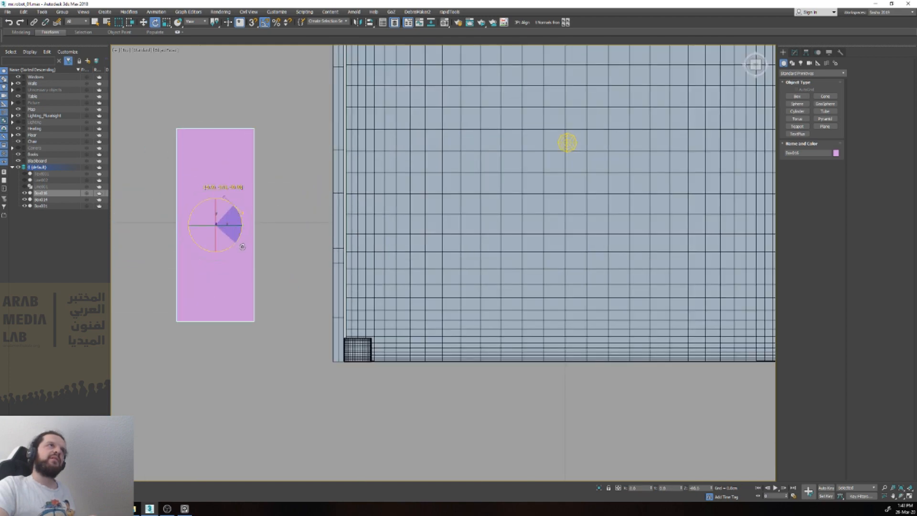
Step: Turn on angle snapping and move the new box along the outside of the window wall toward its middle
click(264, 23)
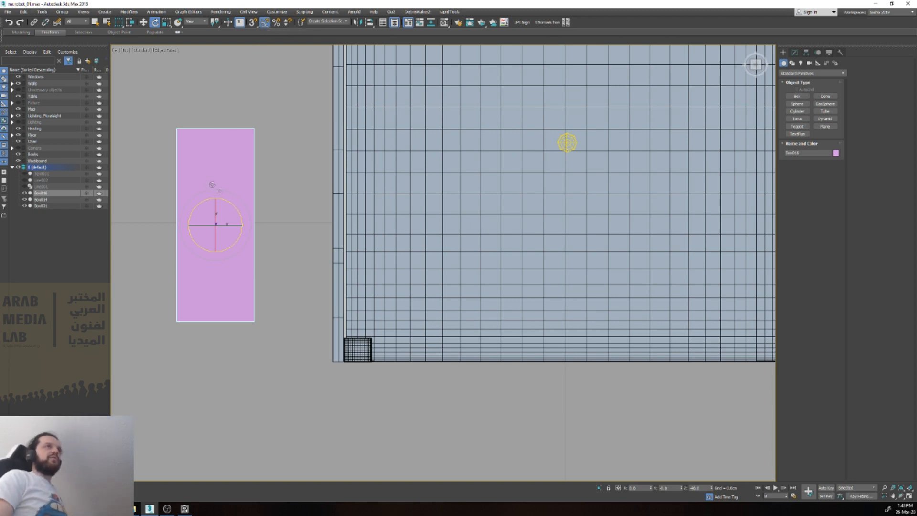
mouse_move(240, 214)
mouse_down()
mouse_move(216, 190)
mouse_move(240, 211)
mouse_up()
scroll(253, 219, down, 5)
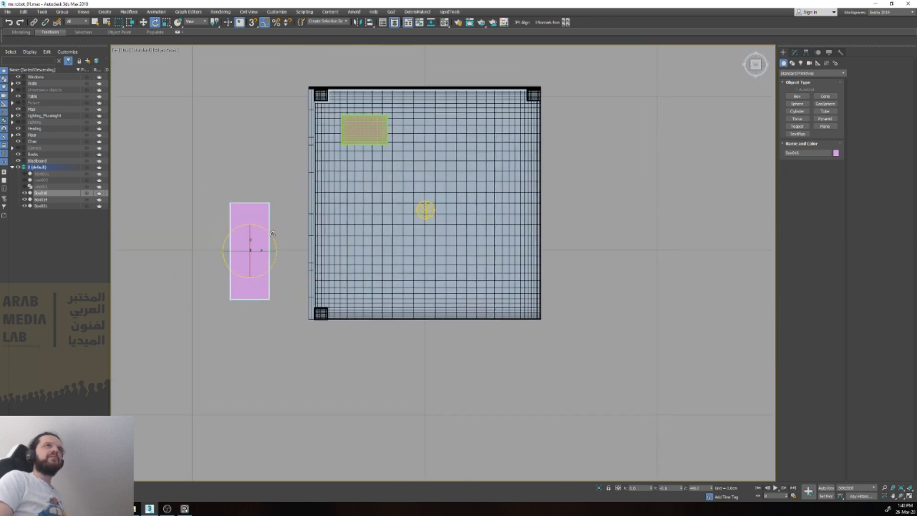
scroll(273, 233, up, 2)
key(w)
drag(240, 239, 240, 156)
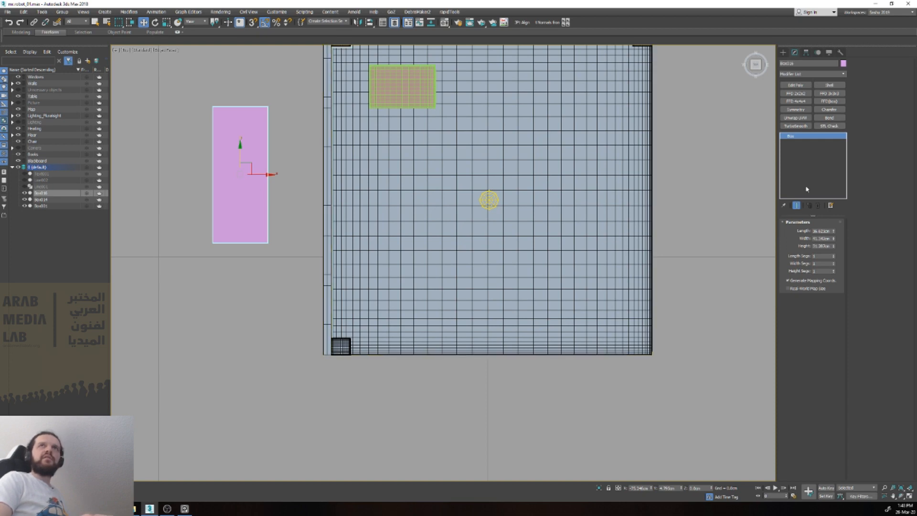
Step: Add an Edit Poly modifier to the box and look through the available modifiers and the modifier set configuration
click(795, 137)
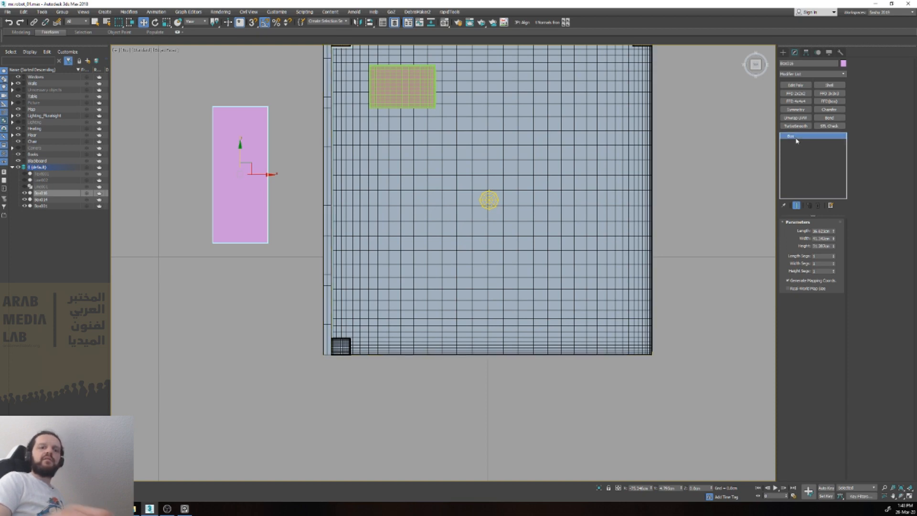
click(796, 85)
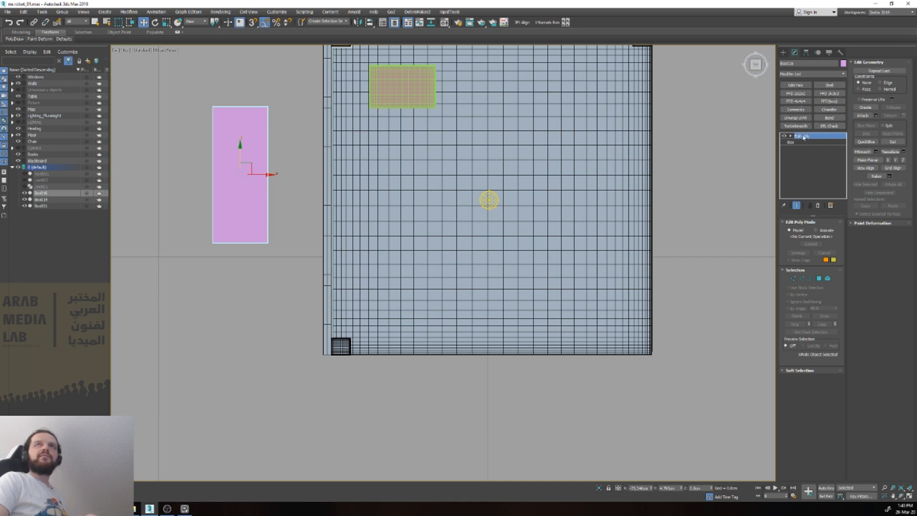
click(815, 75)
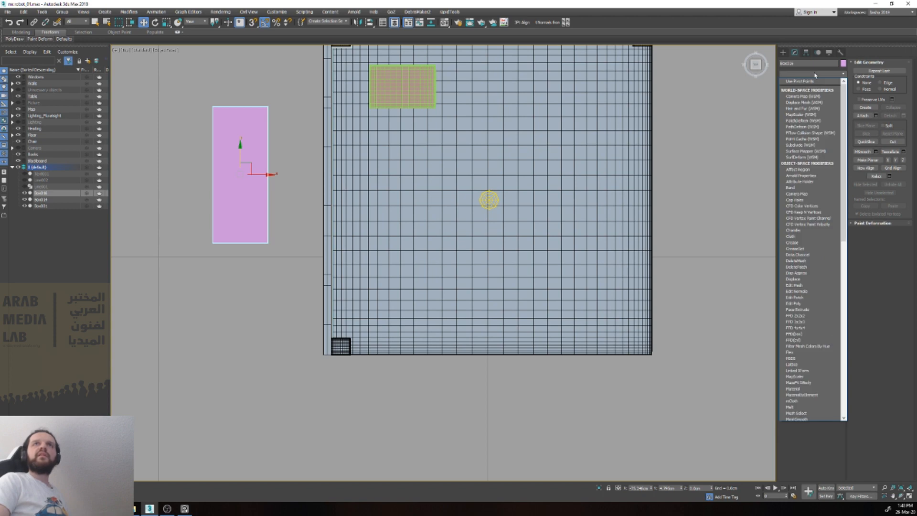
click(815, 75)
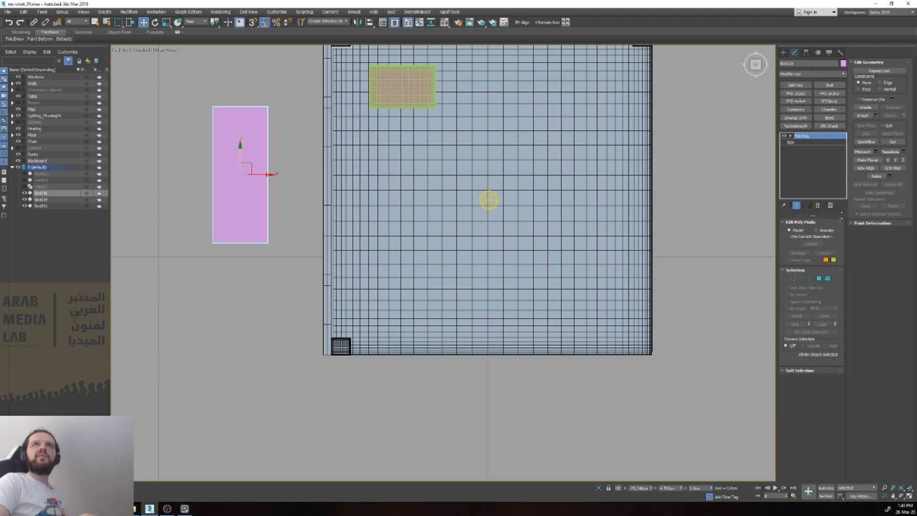
click(831, 210)
click(844, 215)
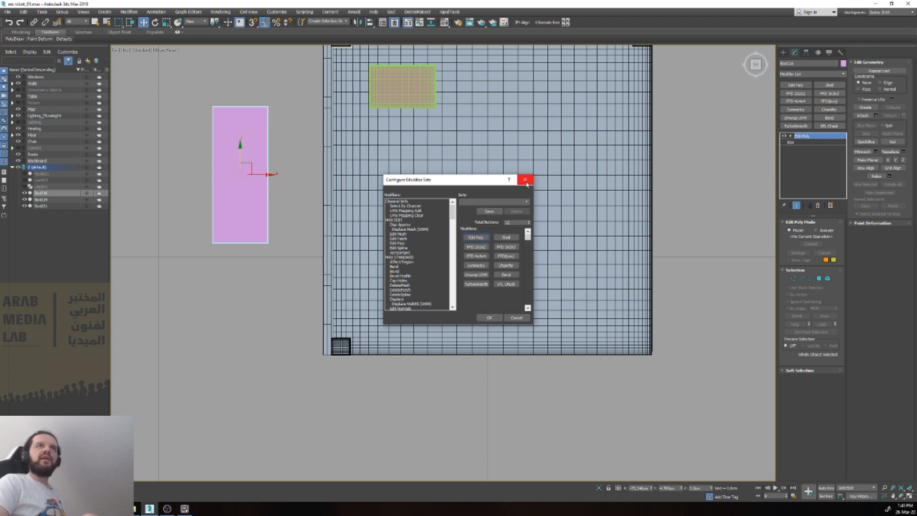
click(525, 181)
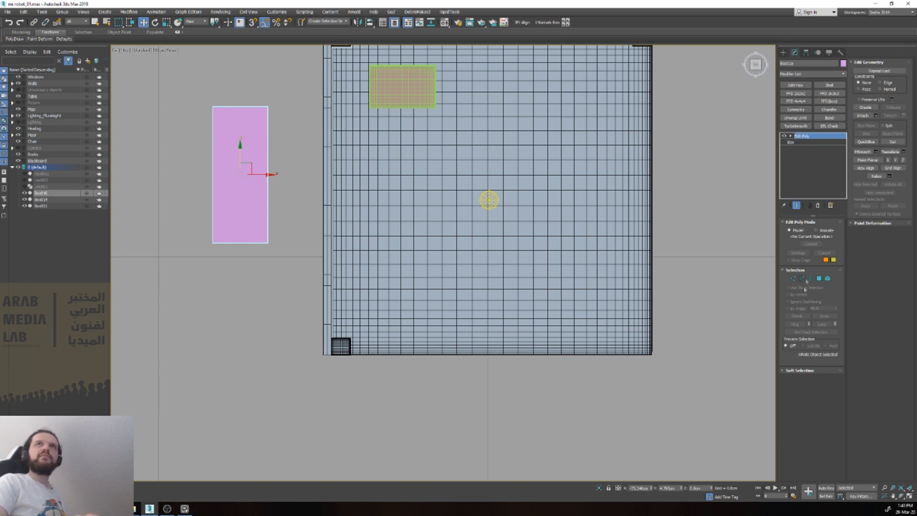
Step: Collapse the box's whole modifier stack into an Editable Poly
key(ctrl+alt+c)
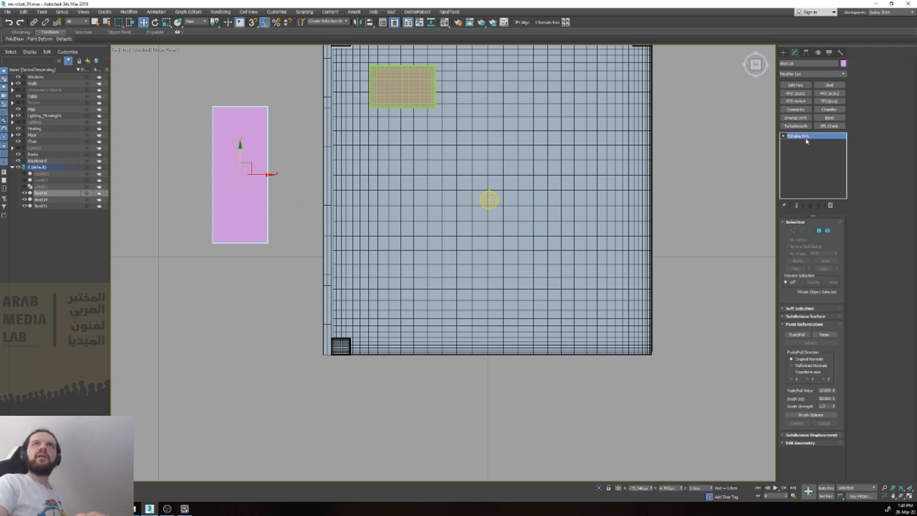
right_click(807, 140)
right_click(796, 154)
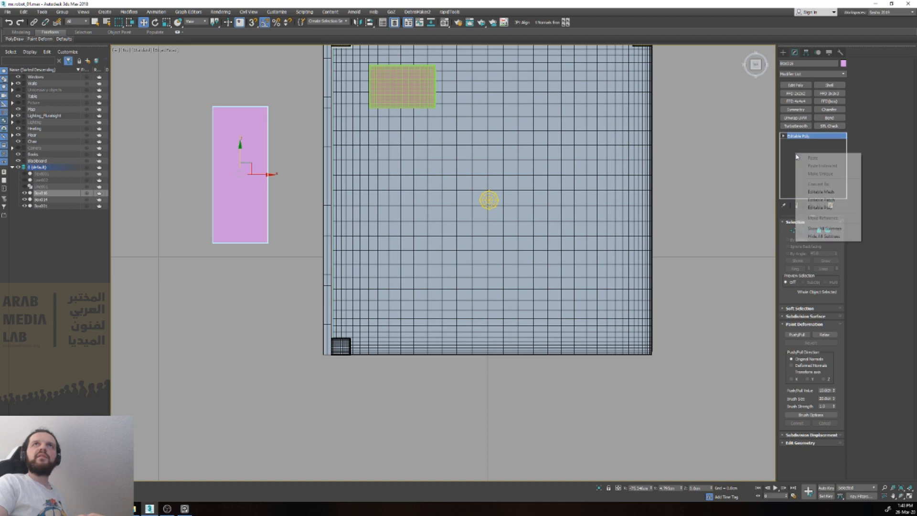
click(794, 152)
key(ctrl+z)
right_click(807, 135)
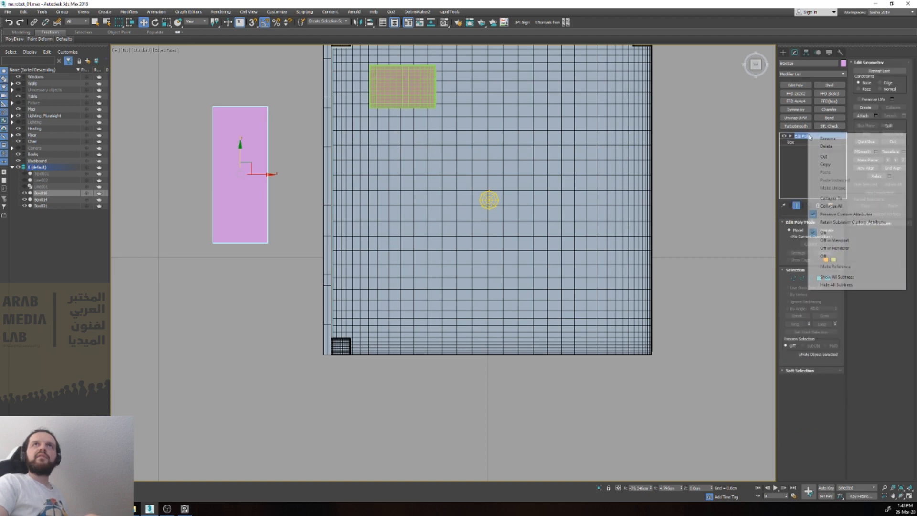
click(847, 208)
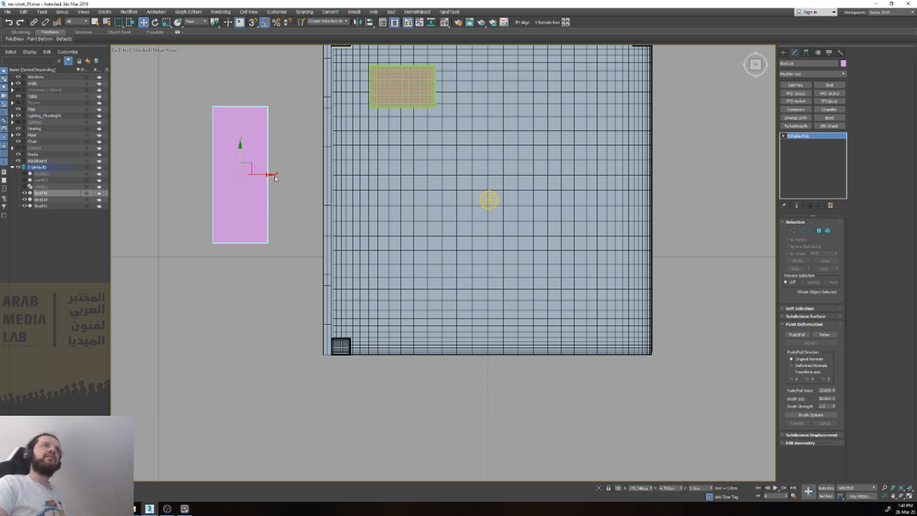
Step: Extend the box's back-end vertices in the top view to line up with the back end of the room
middle_drag(281, 175, 296, 242)
key(1)
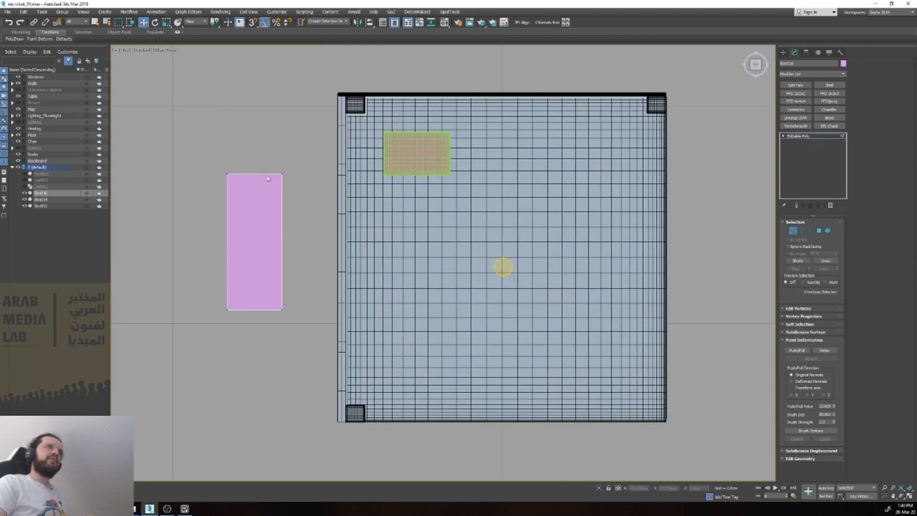
drag(322, 195, 322, 196)
drag(254, 150, 331, 102)
key(s)
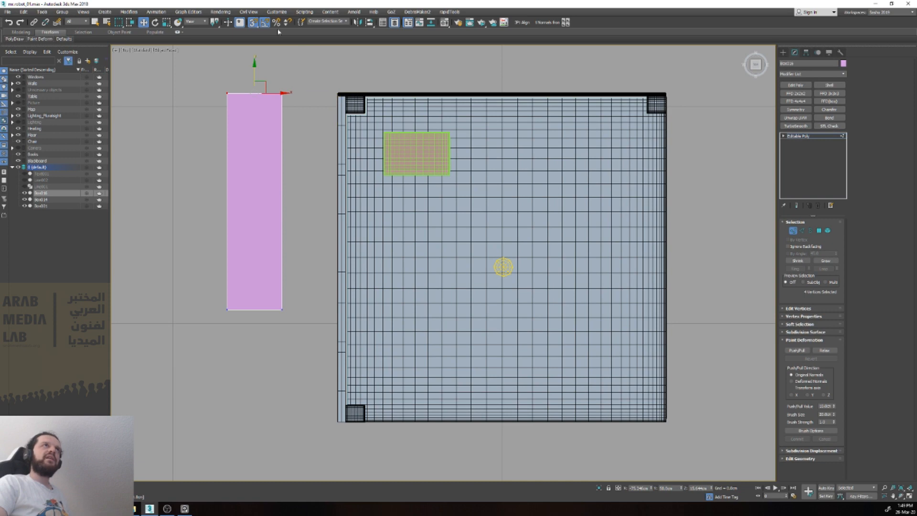
Step: Check the angle and vertex snap options in the Grid and Snap Settings
click(264, 23)
right_click(266, 23)
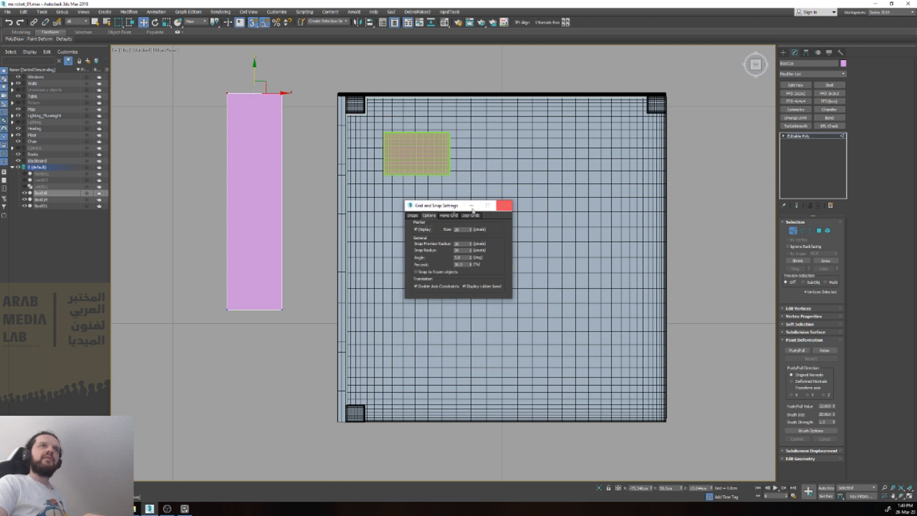
click(412, 216)
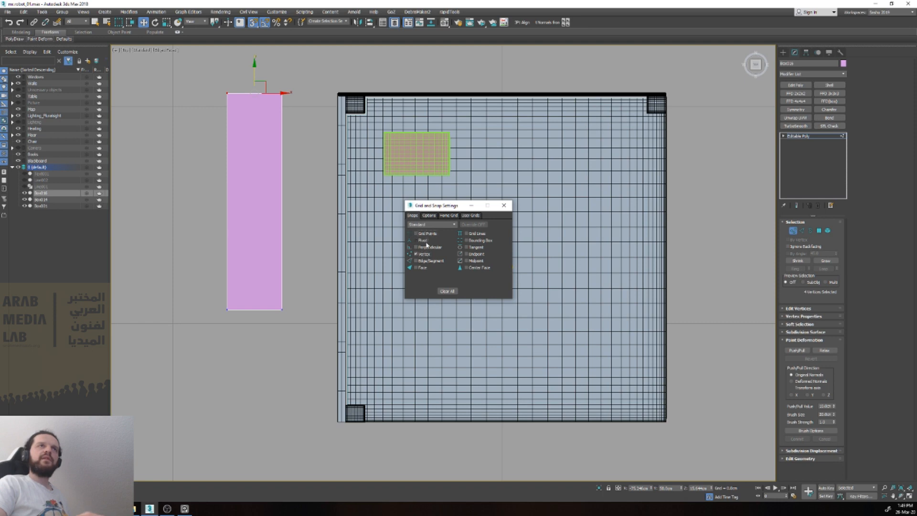
click(502, 209)
Step: Snap the box's front-end vertices to the front end of the room and move the whole box close to the window wall
drag(195, 297, 306, 327)
drag(255, 296, 337, 423)
key(1)
drag(280, 242, 334, 240)
Step: Isolate the box with the cloned wall and snap the box's nearest long side to the wall's room-side edge
ctrl+click(342, 235)
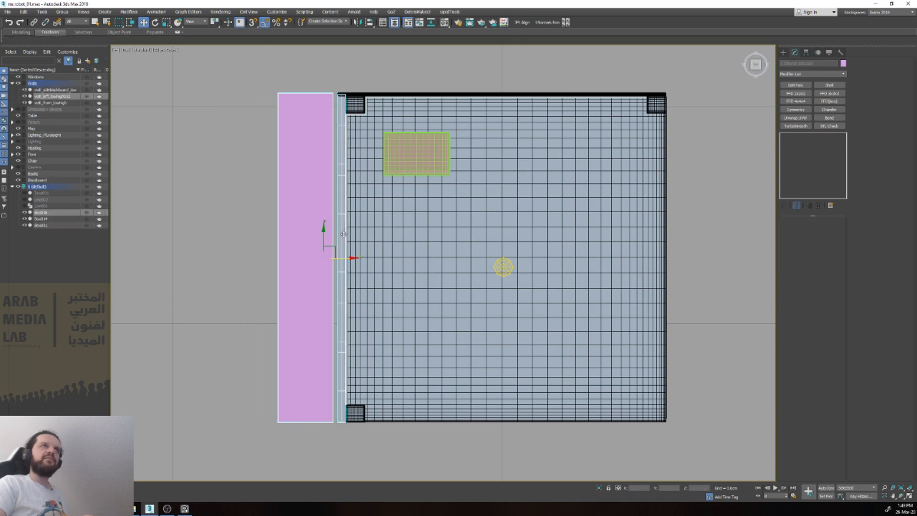
key(alt+q)
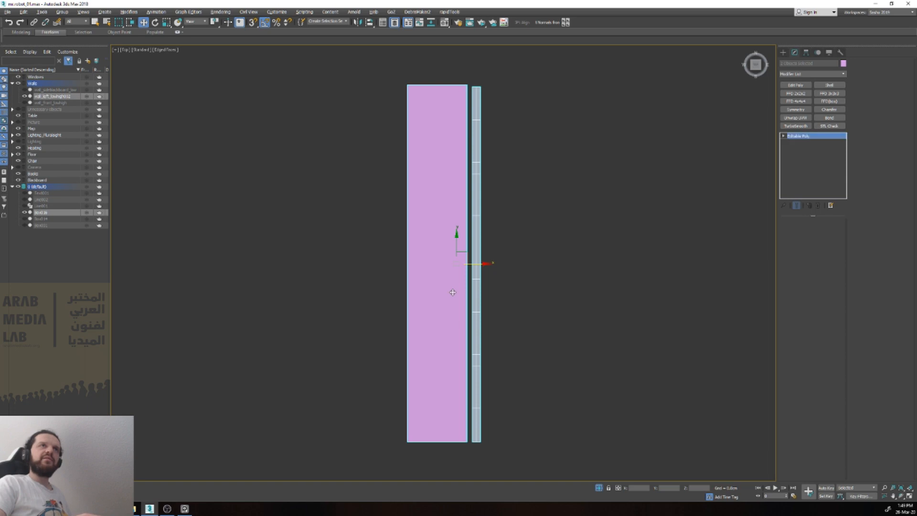
click(452, 291)
key(1)
drag(477, 487, 469, 471)
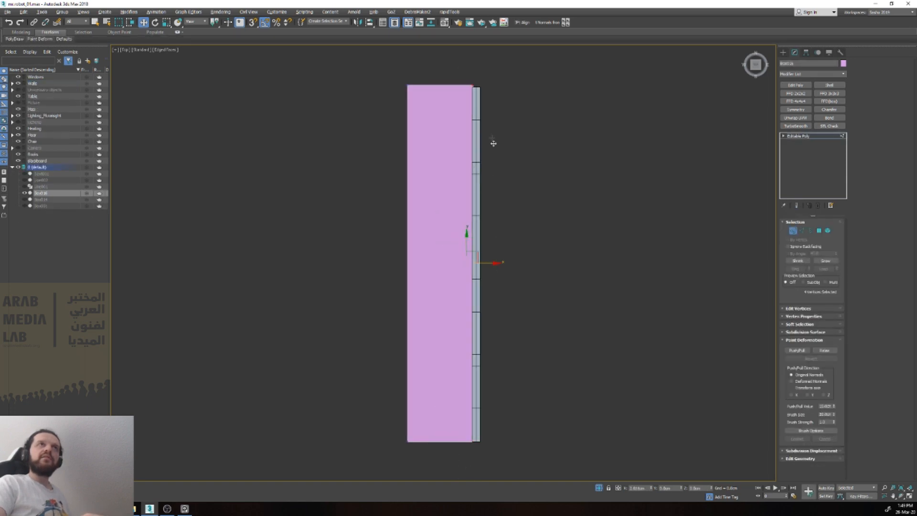
key(s)
scroll(482, 88, up, 3)
scroll(483, 88, up, 3)
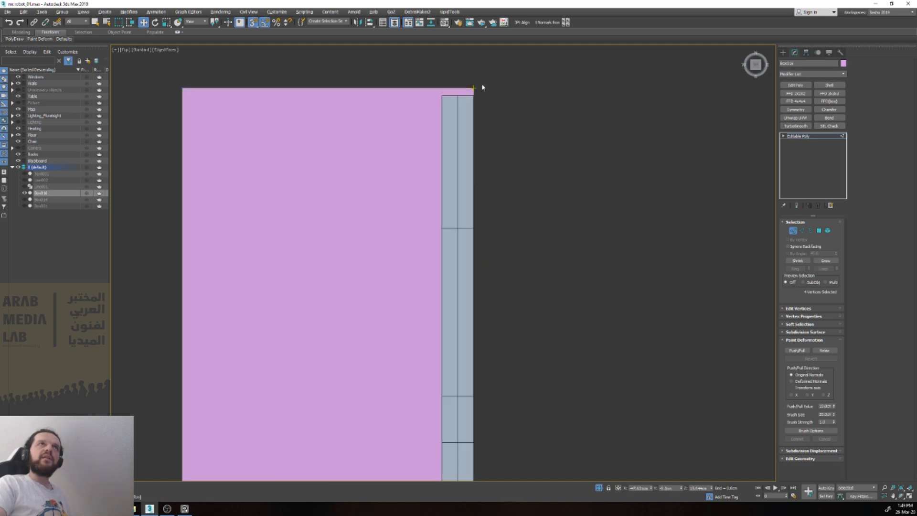
Step: Snap the box's back-end vertices to the back end of the cloned wall so their lengths match
middle_drag(483, 87, 525, 137)
drag(190, 110, 517, 147)
scroll(518, 152, down, 5)
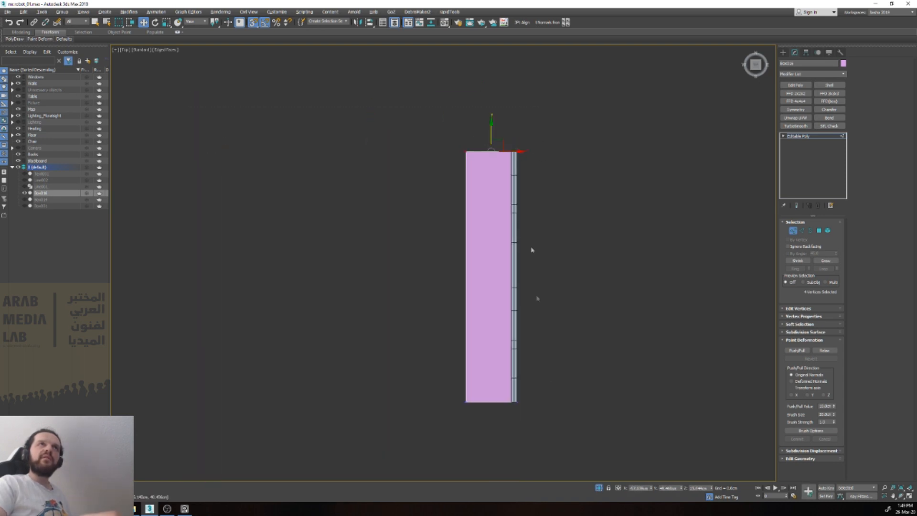
scroll(535, 409, up, 4)
scroll(425, 382, down, 4)
Step: Snap the box's outer long side to the outer edge of the cloned wall to match its thickness
drag(364, 116, 410, 413)
drag(405, 256, 397, 61)
scroll(444, 171, up, 5)
scroll(414, 85, up, 2)
Step: In the right view, snap the box's vertices to the cloned wall's height and leave vertex editing
alt+middle_drag(436, 119, 417, 131)
key(v)
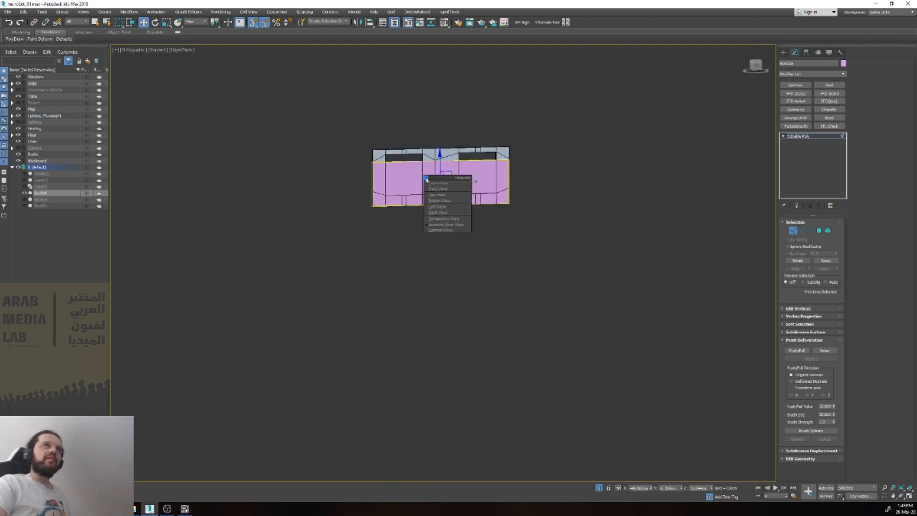
key(r)
key(z)
drag(473, 196, 739, 194)
drag(445, 168, 716, 128)
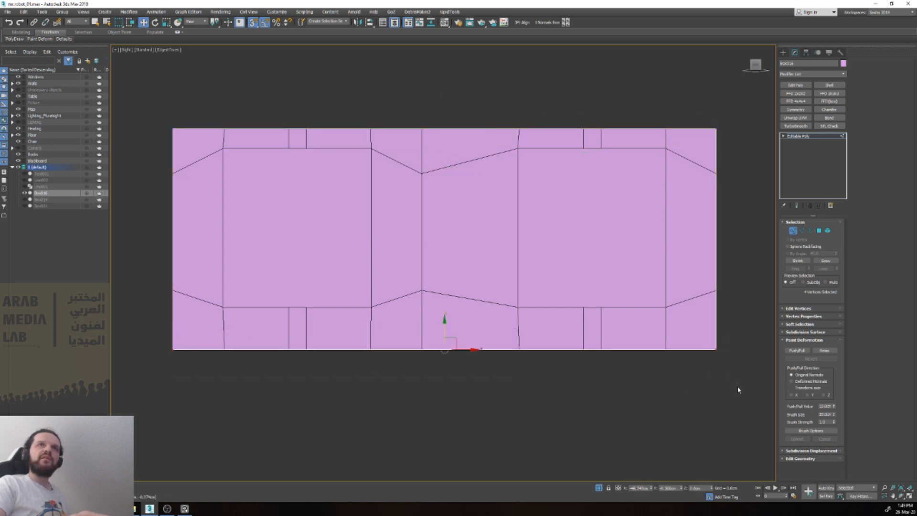
scroll(739, 387, down, 5)
alt+middle_drag(739, 387, 637, 412)
key(1)
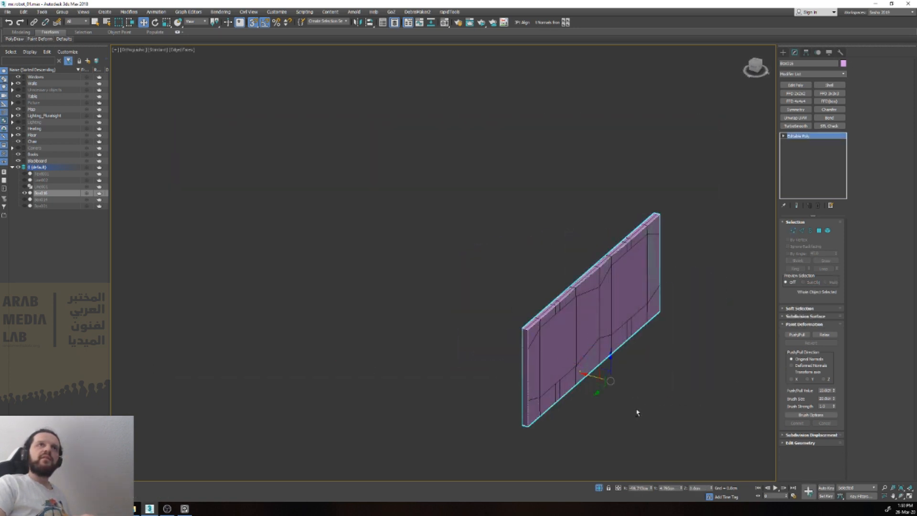
Step: Copy the TurboSmooth and Chamfer modifiers from the cloned wall and delete that wall
click(651, 272)
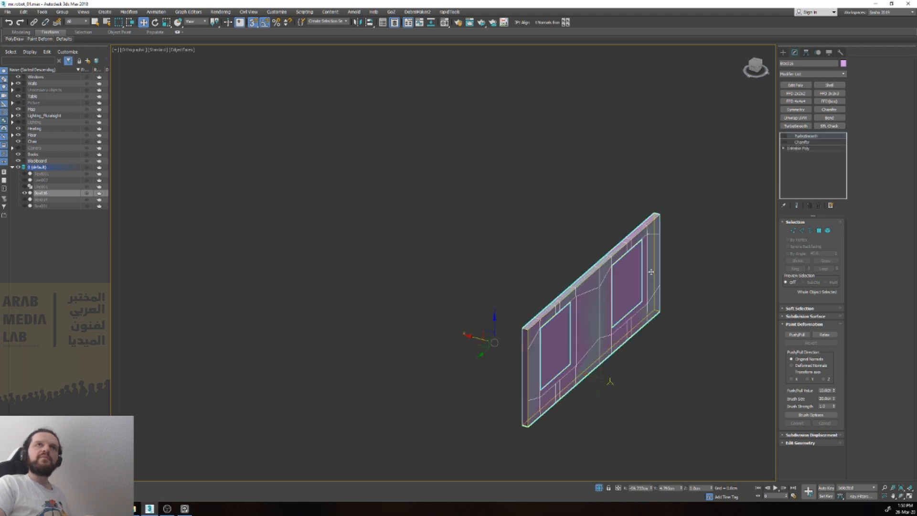
click(797, 142)
right_click(797, 146)
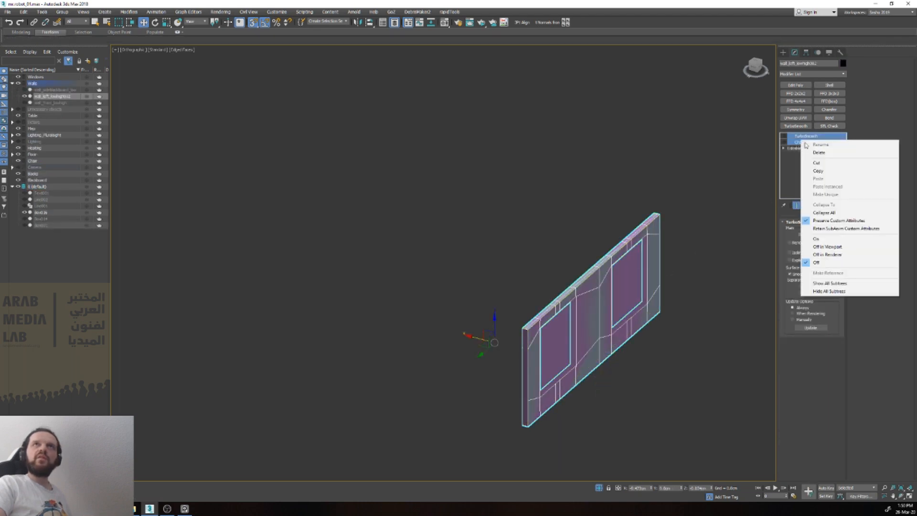
click(826, 176)
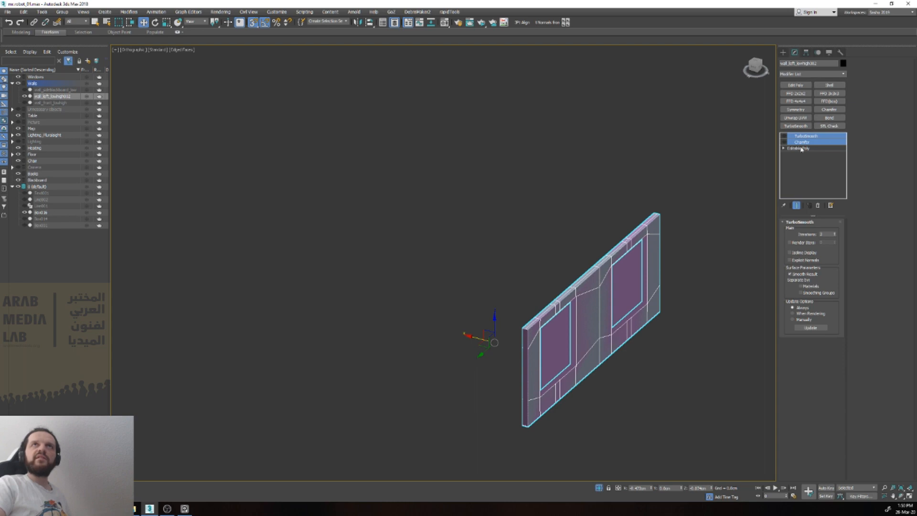
key(Delete)
Step: Paste the copied TurboSmooth and Chamfer modifiers onto the box and hide its edged faces
click(599, 302)
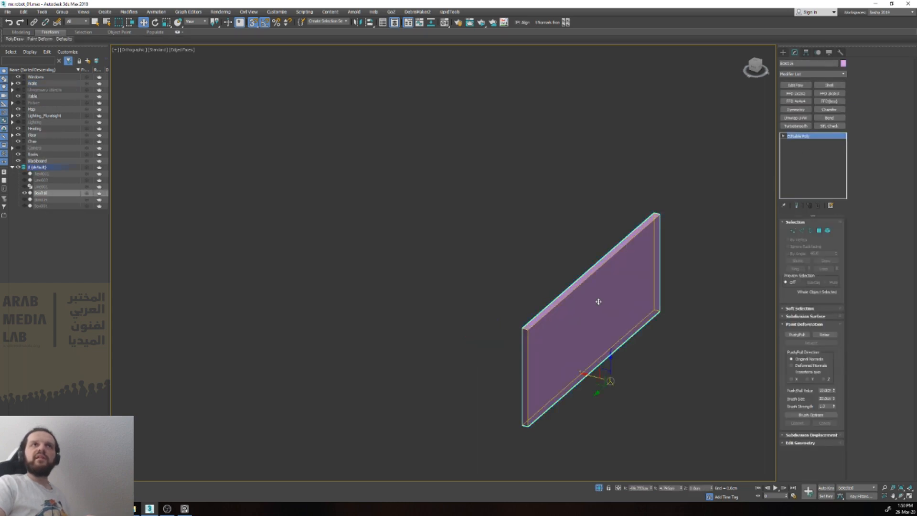
right_click(792, 139)
click(821, 178)
click(710, 239)
scroll(580, 313, up, 5)
click(580, 314)
key(F4)
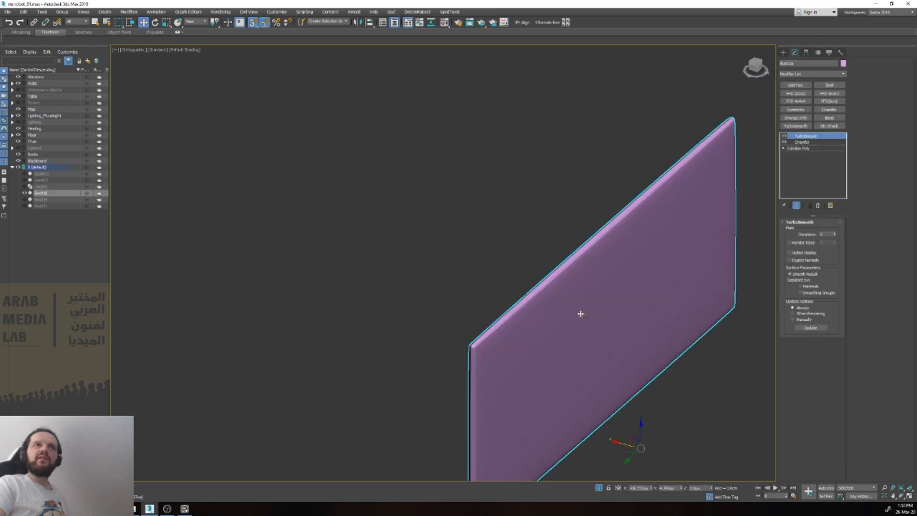
Step: Reduce the box's Chamfer modifier amount to tighten the rounded edges
click(805, 142)
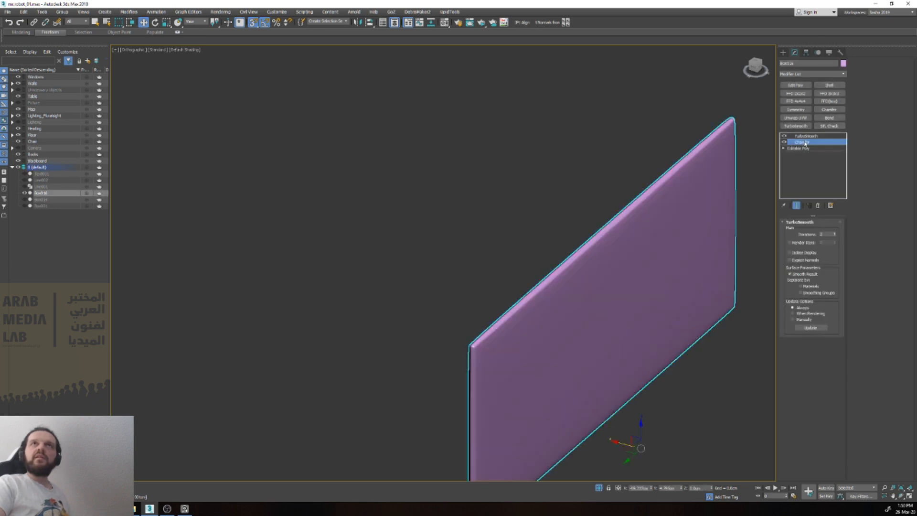
drag(832, 262, 845, 283)
scroll(653, 313, down, 2)
scroll(558, 347, up, 4)
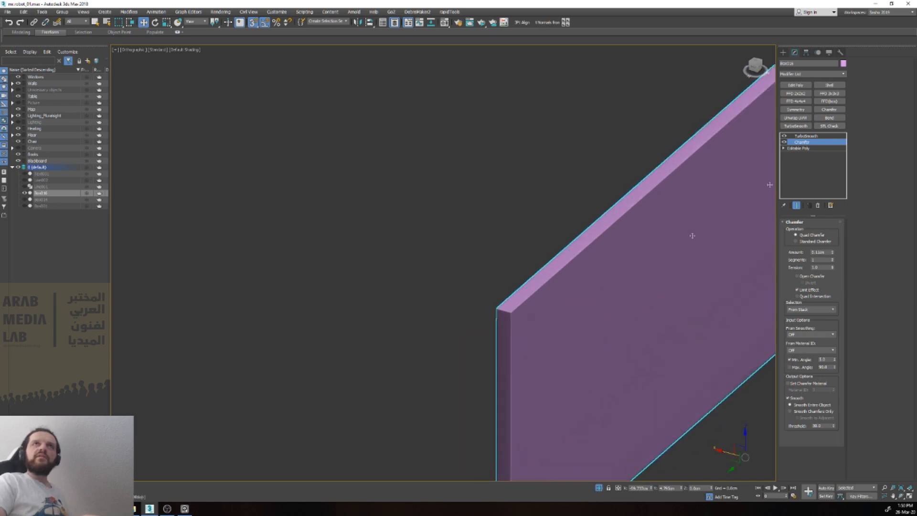
Step: Turn off TurboSmooth, display edged faces and toggle the Chamfer modifier to compare the bevel at the box's corner
click(786, 136)
key(F4)
scroll(513, 313, up, 7)
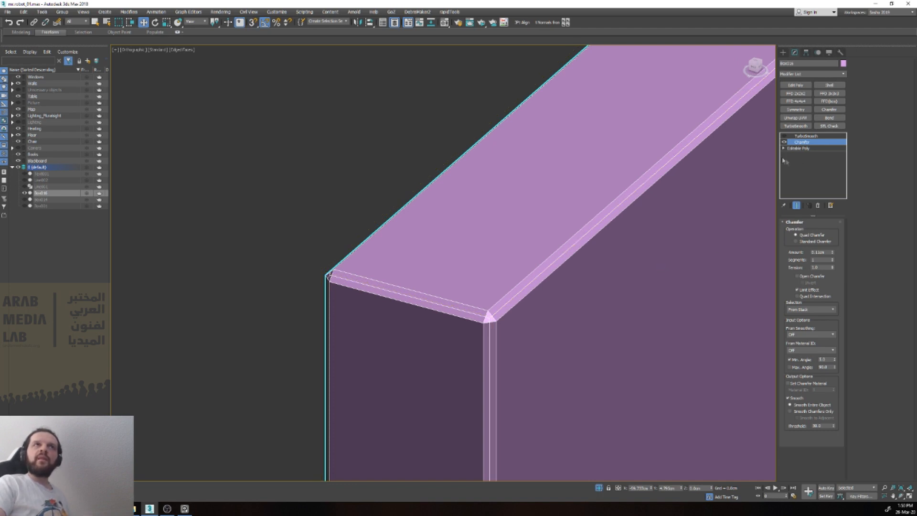
click(784, 142)
click(784, 142)
click(783, 142)
click(783, 143)
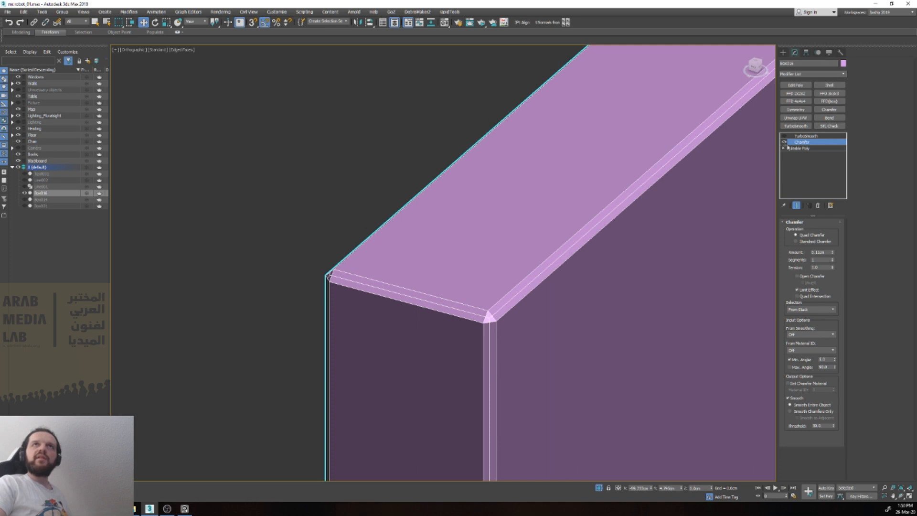
Step: Turn TurboSmooth back on, hide the edged faces and examine the smoothed corner of the box wall
click(784, 136)
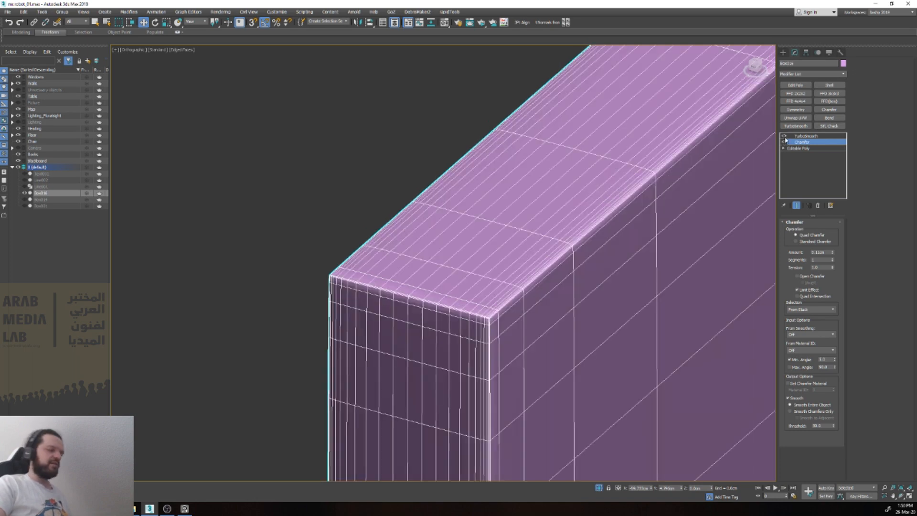
key(F4)
click(810, 136)
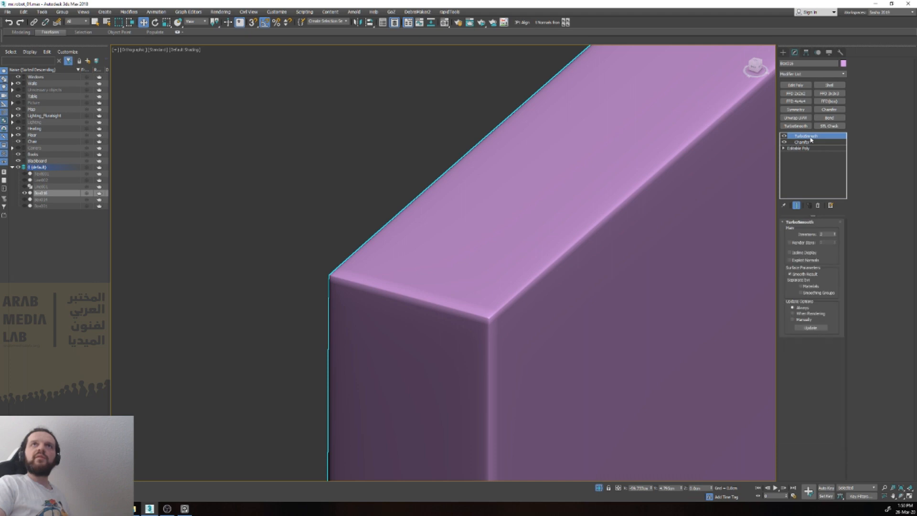
scroll(612, 272, down, 4)
scroll(636, 248, up, 6)
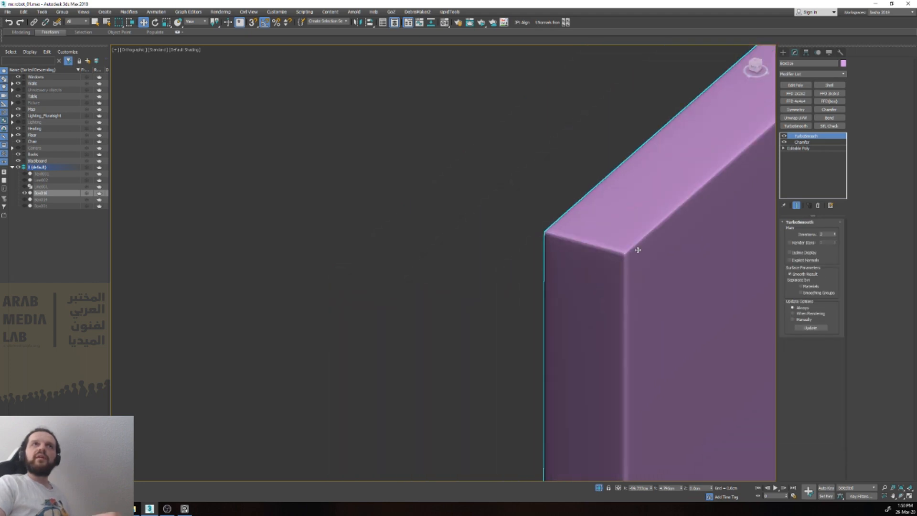
scroll(614, 254, down, 3)
Step: Copy the TurboSmooth and Chamfer modifiers and delete both from the box wall
ctrl+click(801, 142)
right_click(800, 142)
click(831, 173)
right_click(814, 138)
click(829, 154)
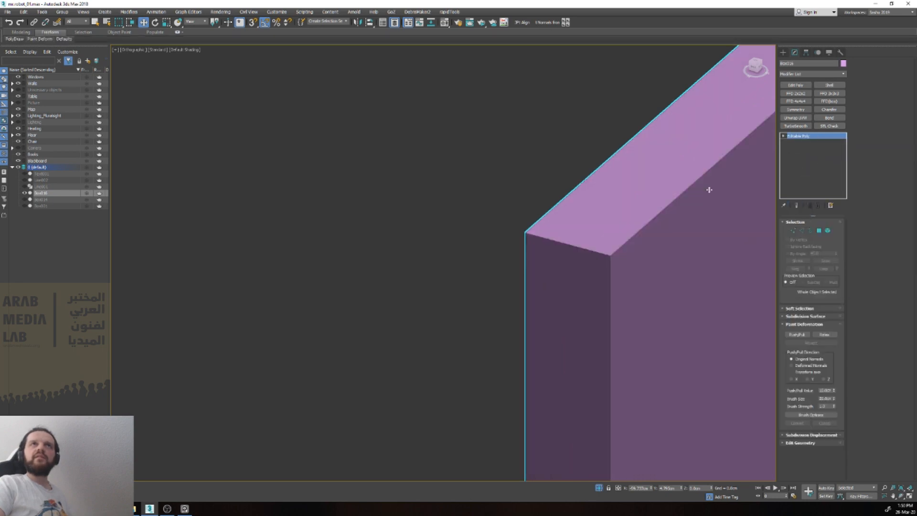
Step: Apply Reset XForm to the box wall and collapse its modifier stack into the Editable Poly
scroll(613, 253, down, 3)
scroll(625, 249, up, 3)
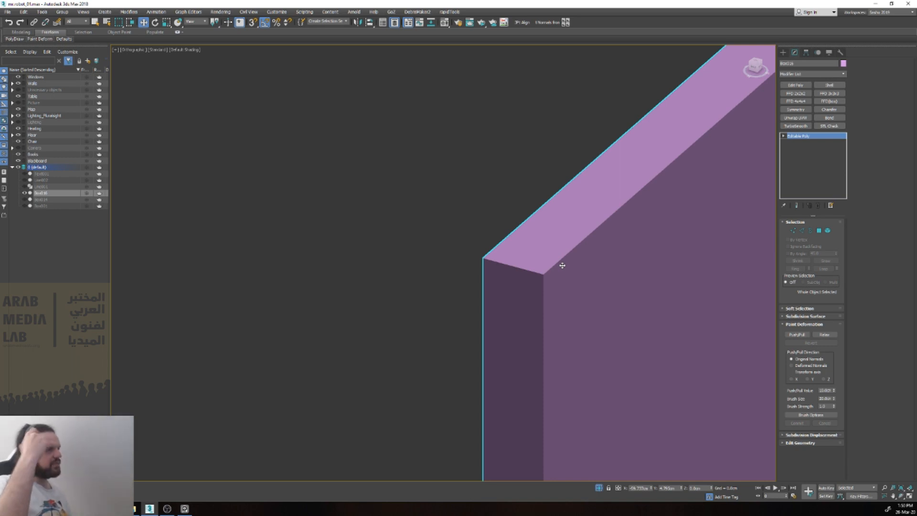
scroll(542, 248, down, 4)
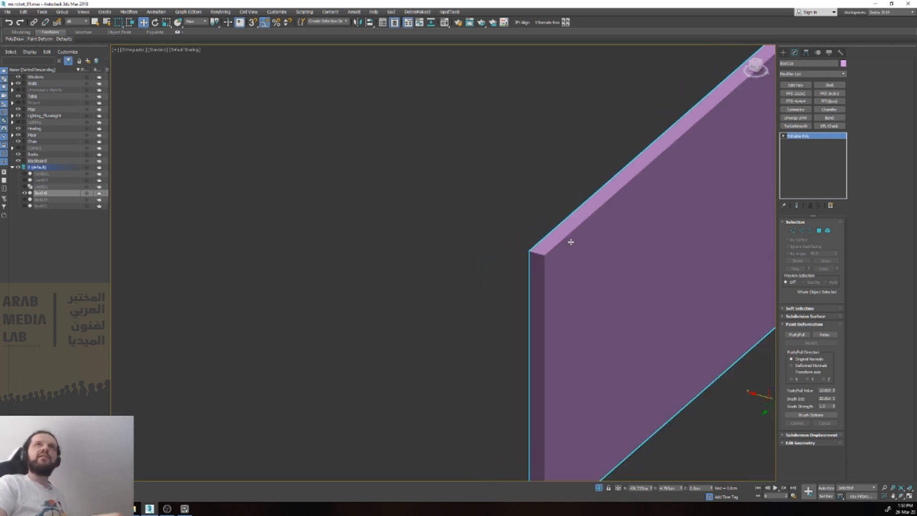
scroll(573, 241, up, 1)
click(840, 52)
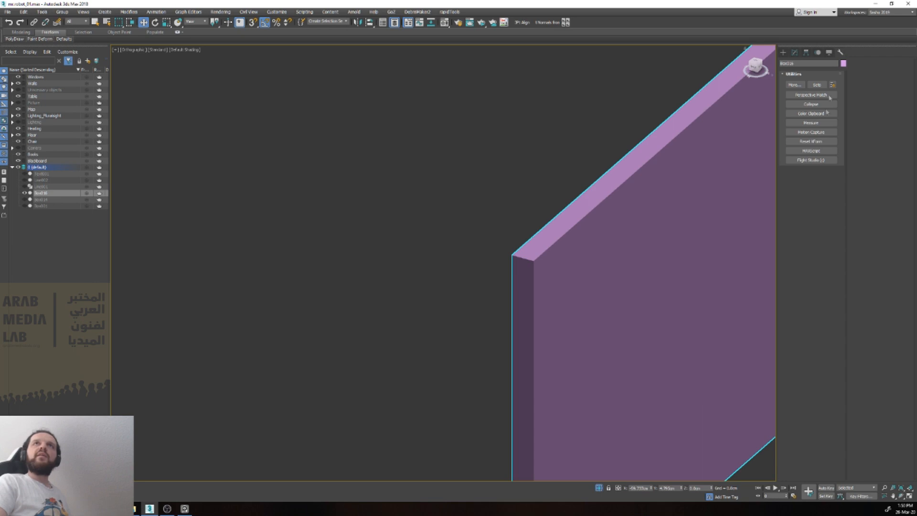
click(817, 142)
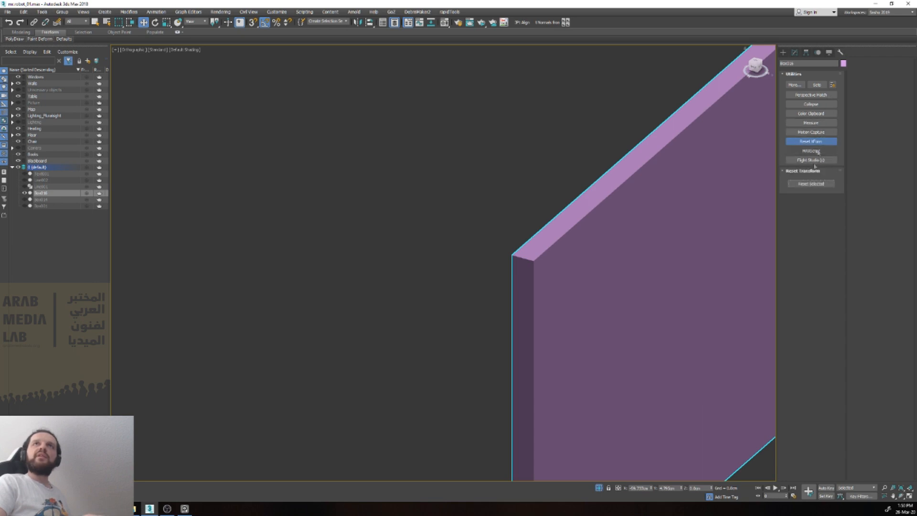
click(812, 183)
click(794, 53)
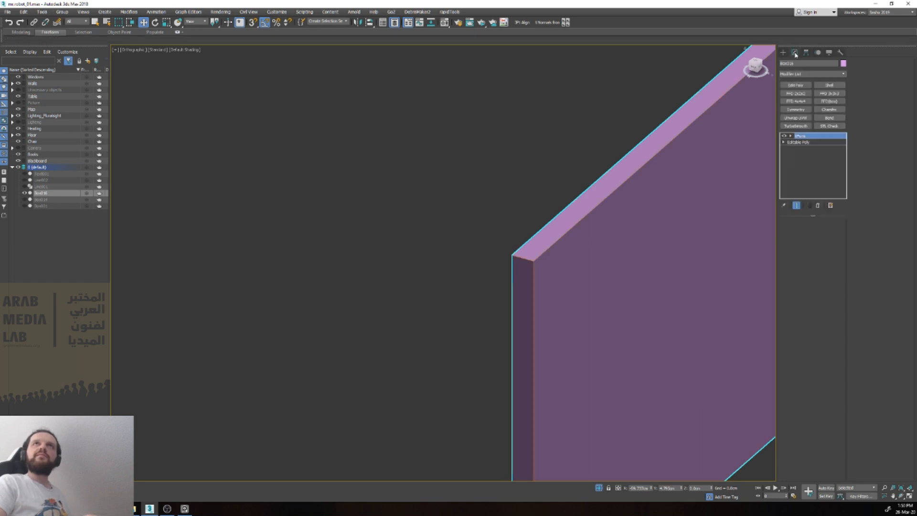
right_click(814, 138)
click(831, 205)
Step: Paste the copied TurboSmooth and Chamfer modifiers back onto the box wall and check its corner bevel
scroll(546, 285, down, 5)
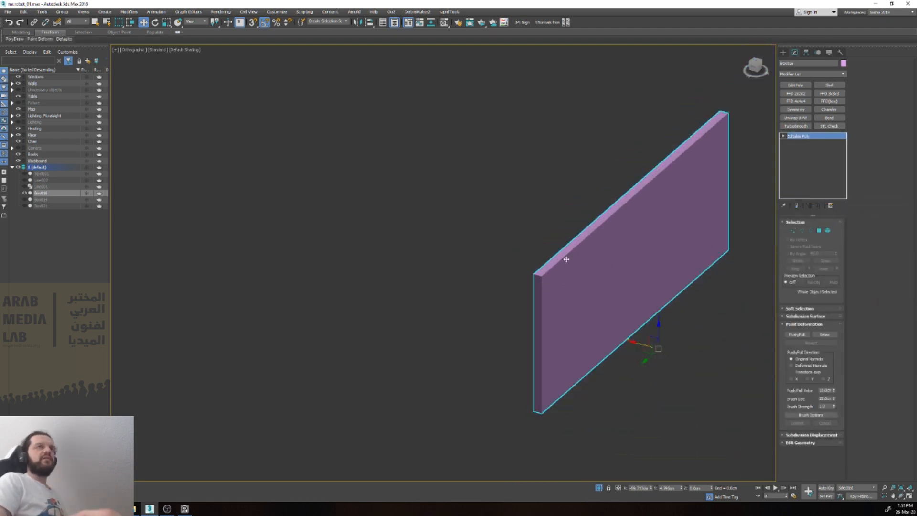
scroll(568, 268, up, 3)
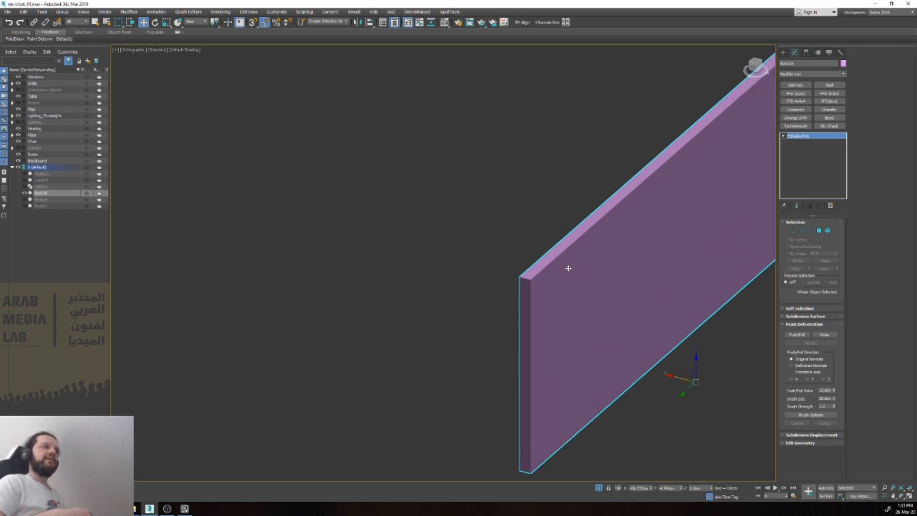
scroll(568, 268, down, 5)
scroll(661, 229, up, 3)
middle_drag(660, 229, 544, 237)
scroll(528, 251, up, 4)
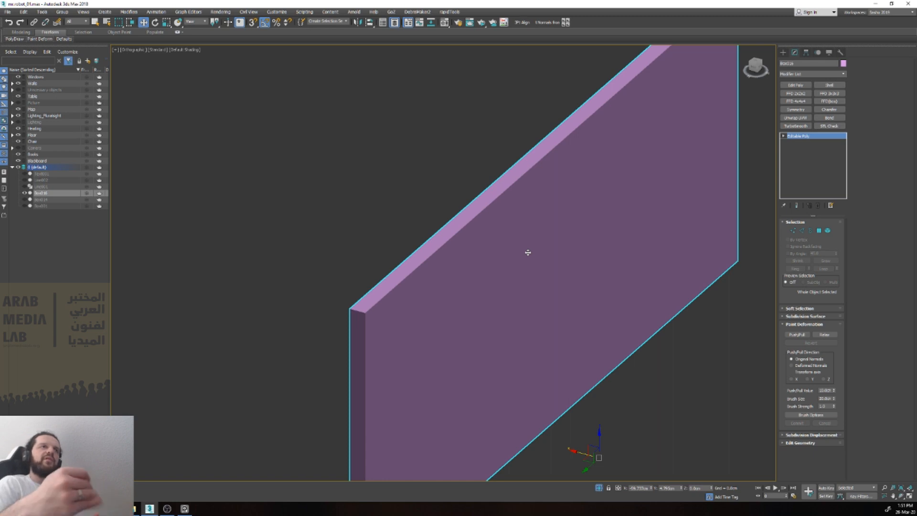
right_click(796, 138)
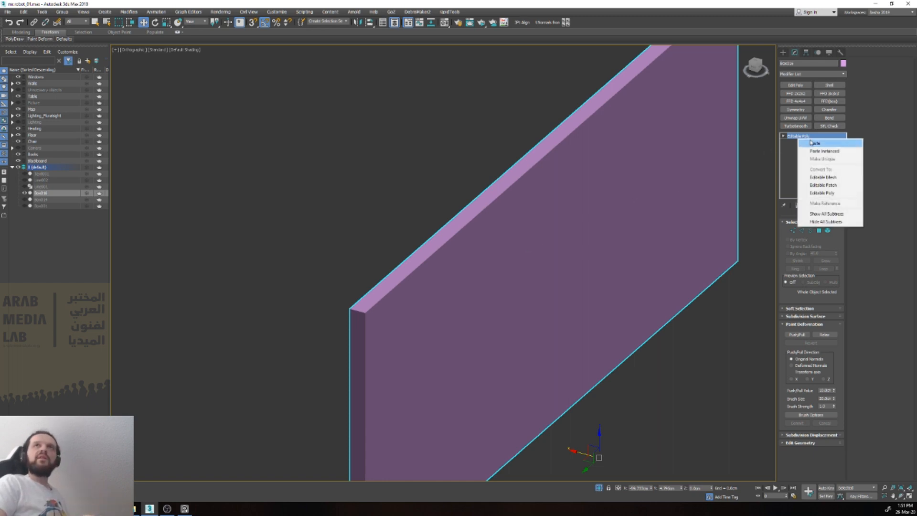
click(807, 143)
scroll(362, 315, up, 4)
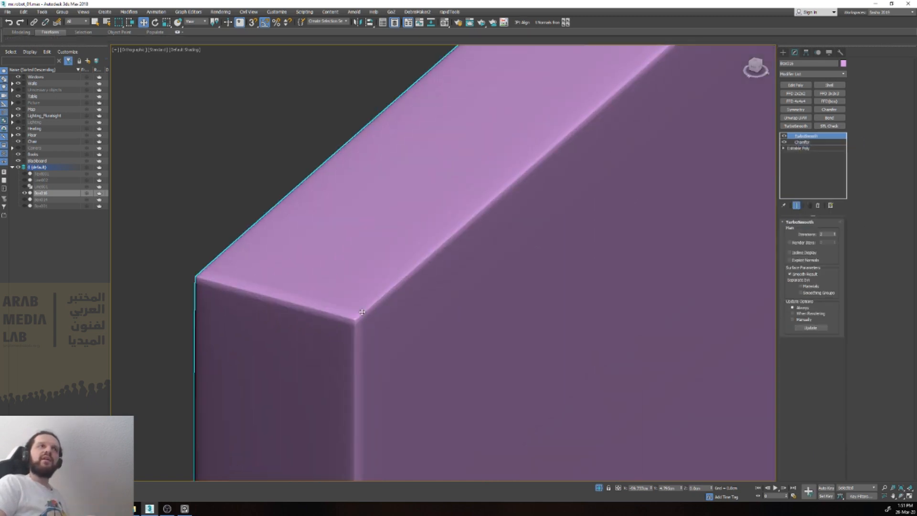
scroll(362, 315, down, 6)
scroll(363, 314, up, 5)
scroll(354, 321, down, 3)
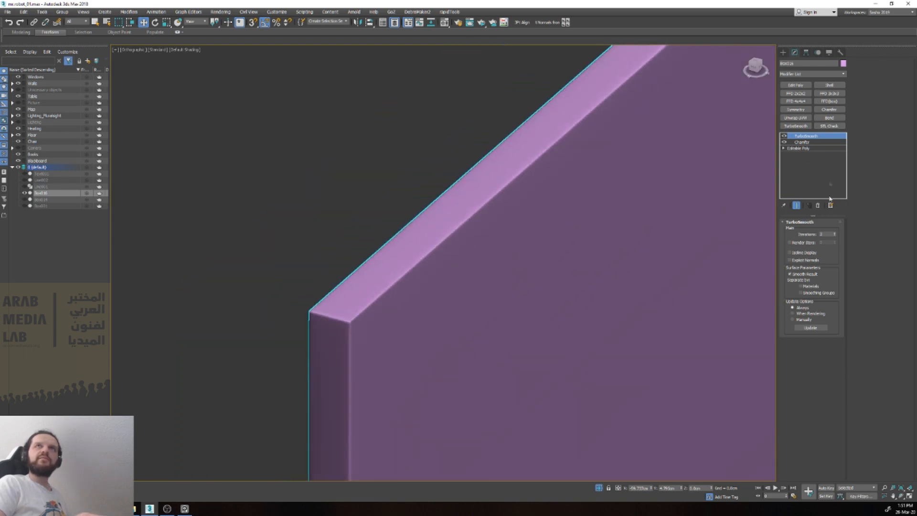
Step: Lower the tension of the box wall's Chamfer modifier and fine-tune its amount
click(807, 142)
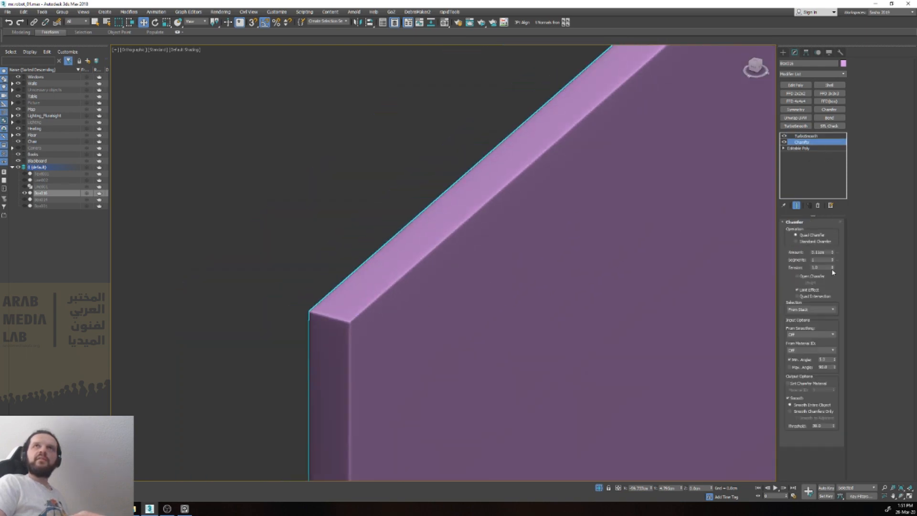
mouse_move(832, 268)
mouse_down()
mouse_move(831, 313)
mouse_move(831, 288)
mouse_up()
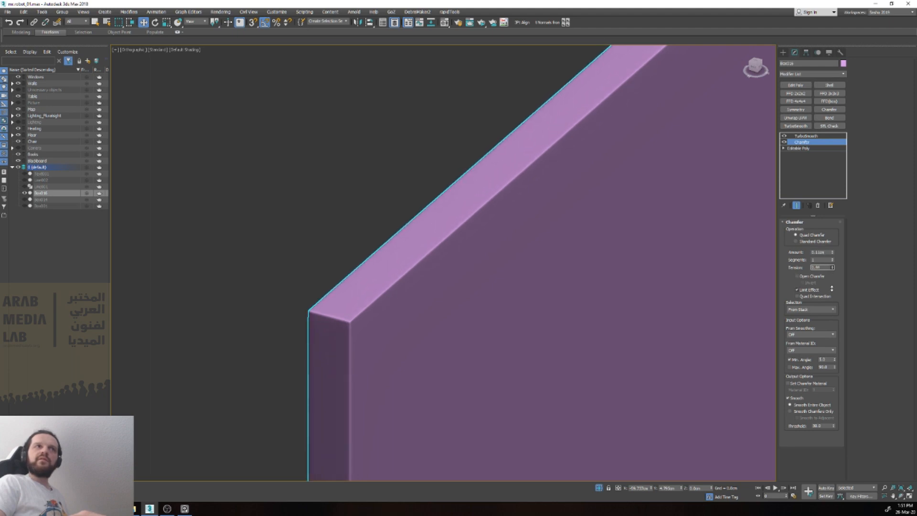
drag(833, 253, 835, 256)
scroll(681, 268, down, 4)
click(807, 136)
Step: Deselect the box wall, leave isolation and examine how it meets the pillars and the rest of the room
click(509, 216)
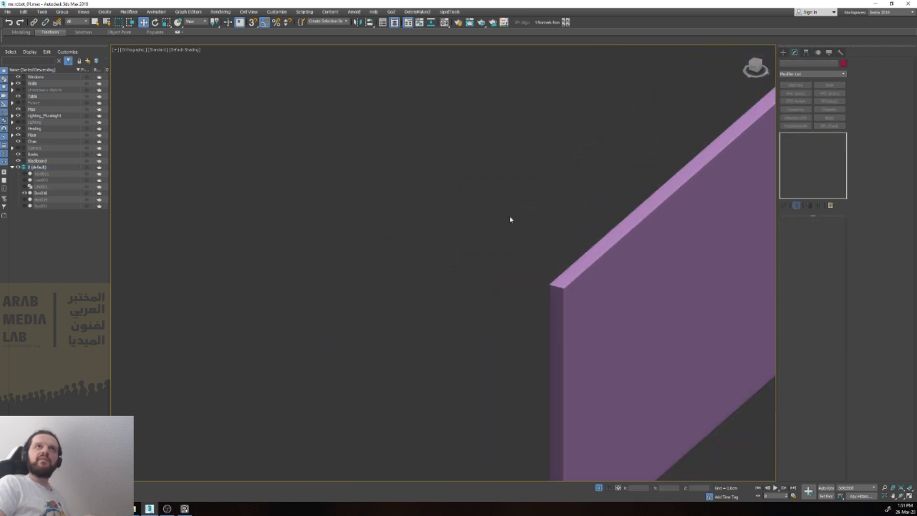
scroll(518, 229, down, 8)
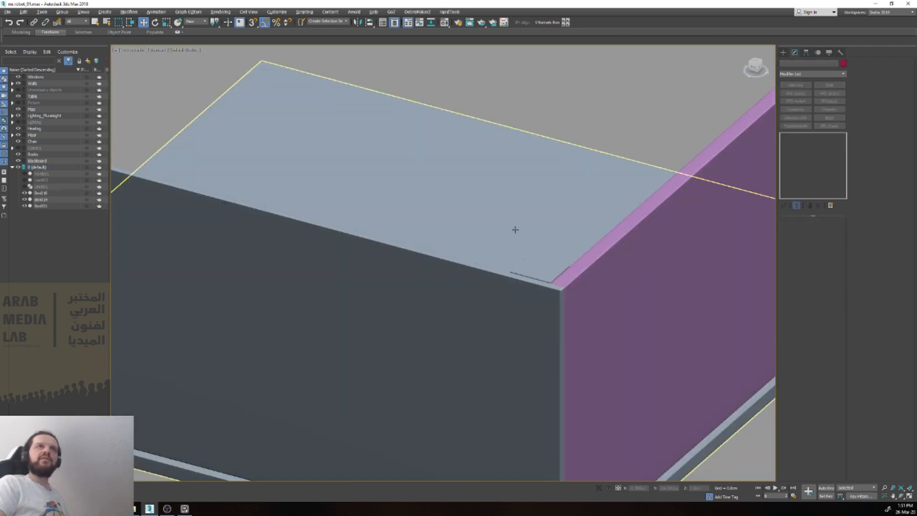
alt+middle_drag(518, 230, 403, 229)
click(538, 199)
scroll(487, 150, up, 2)
scroll(488, 151, up, 6)
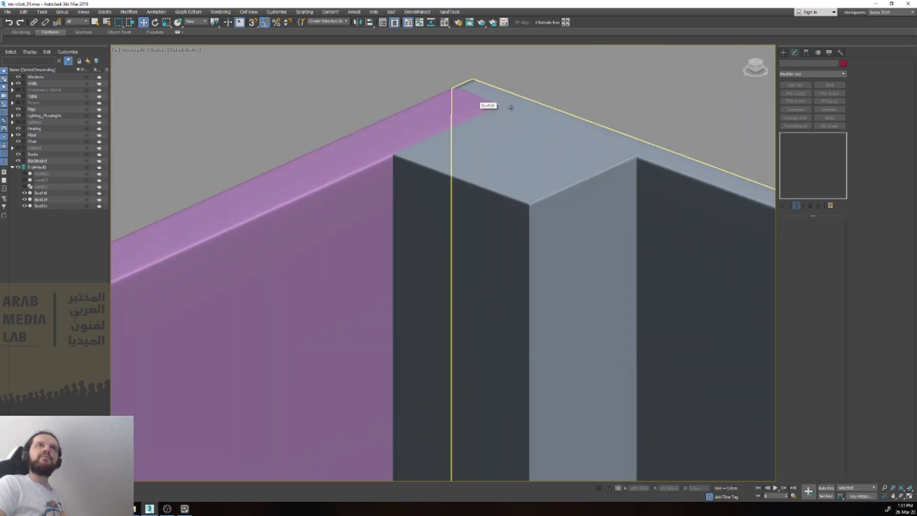
scroll(485, 101, down, 6)
click(402, 116)
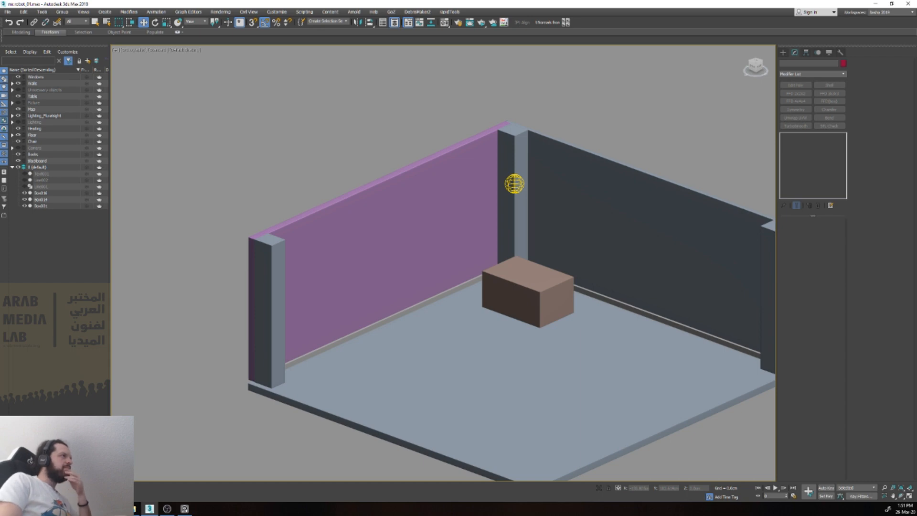
Step: Clone the brown box and place the copy on the floor nearer the purple wall
click(522, 284)
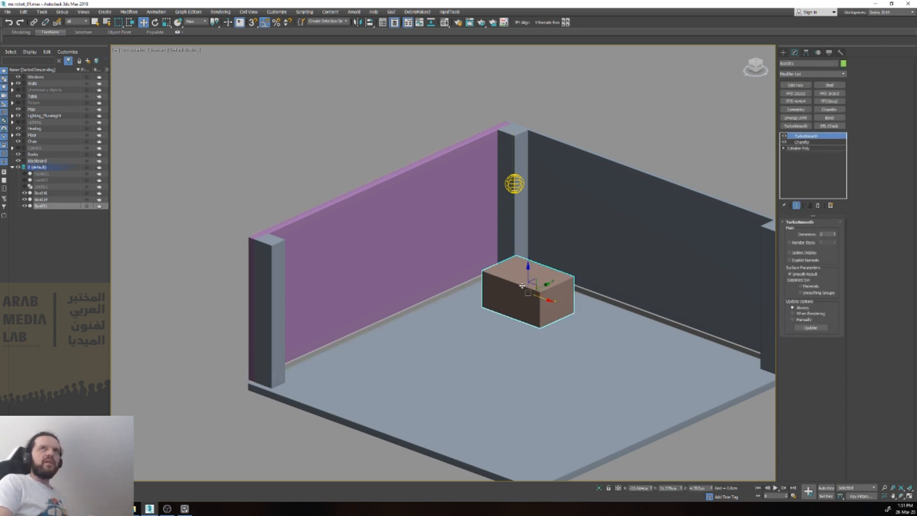
shift+drag(543, 287, 473, 319)
click(459, 282)
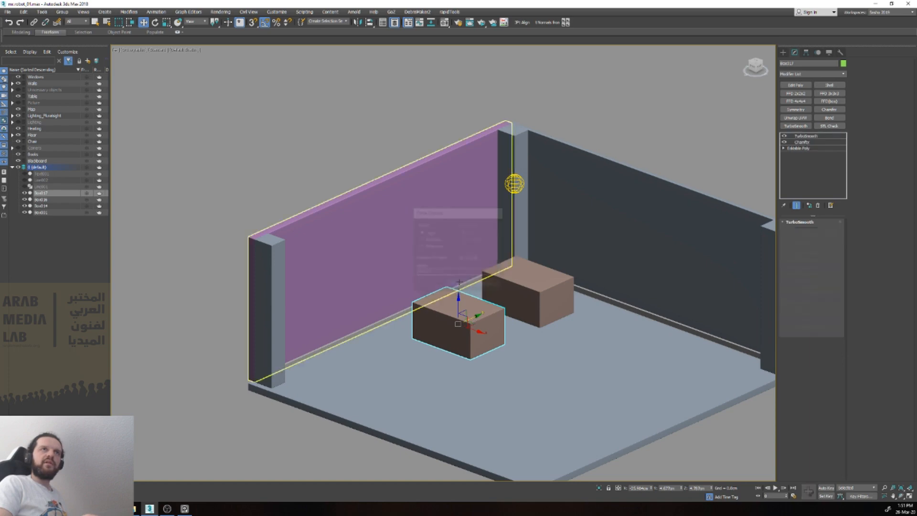
key(r)
mouse_move(462, 310)
mouse_down()
mouse_move(467, 342)
mouse_move(475, 337)
mouse_up()
click(809, 148)
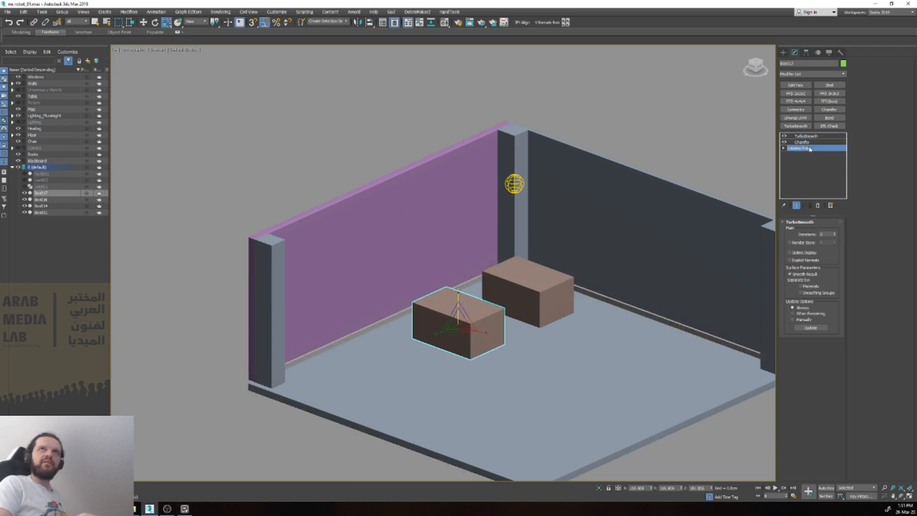
key(ctrl+shift+r)
key(4)
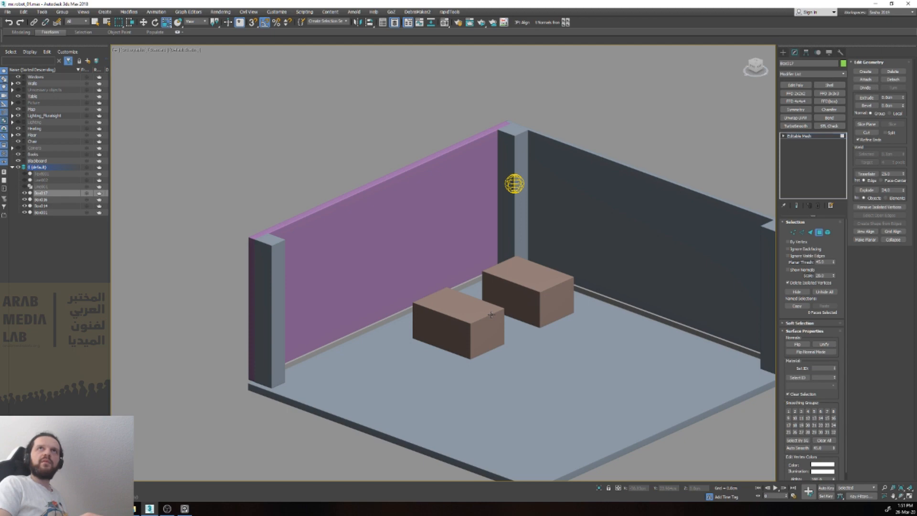
key(ctrl+z)
Step: Lower the top polygon of the copied brown box to turn it into a flat slab
click(807, 148)
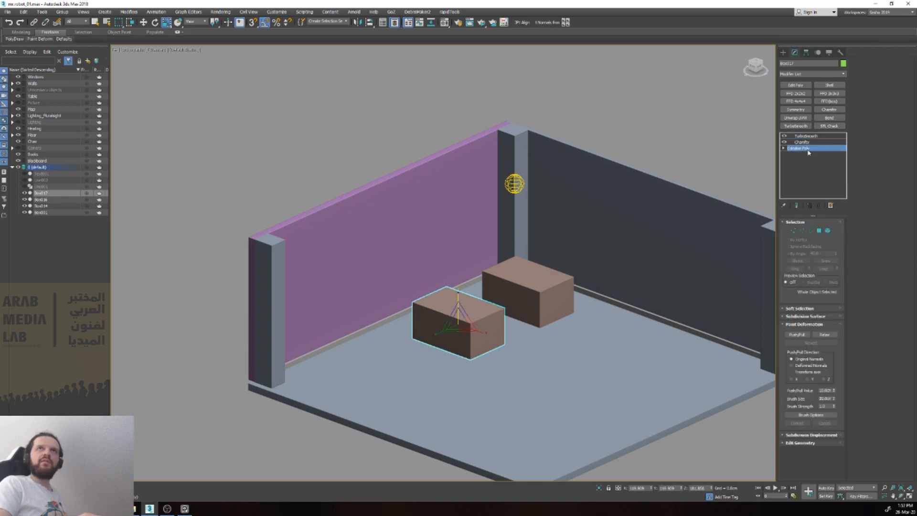
key(4)
click(482, 305)
key(w)
key(z)
drag(467, 335, 466, 347)
Step: Enlarge the slab in length and width by moving the vertices of two of its sides outward
scroll(467, 347, down, 5)
alt+middle_drag(468, 347, 452, 387)
scroll(453, 387, up, 2)
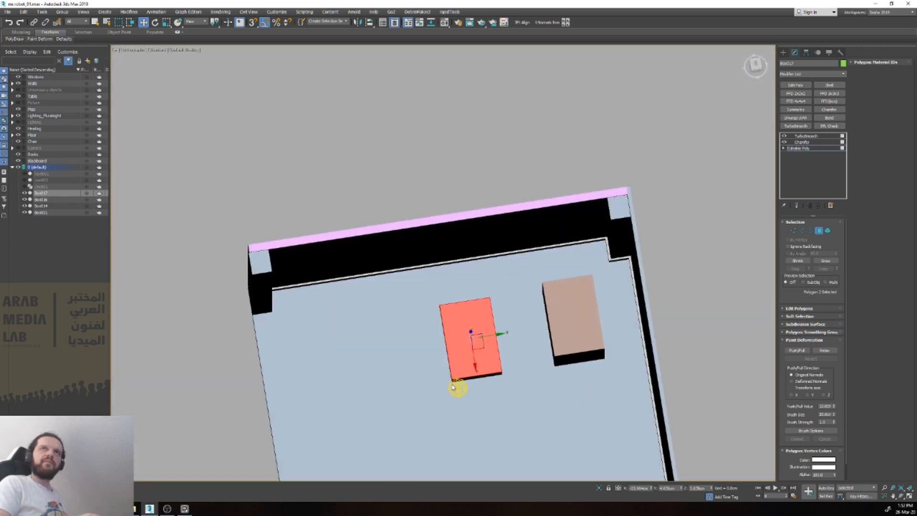
key(1)
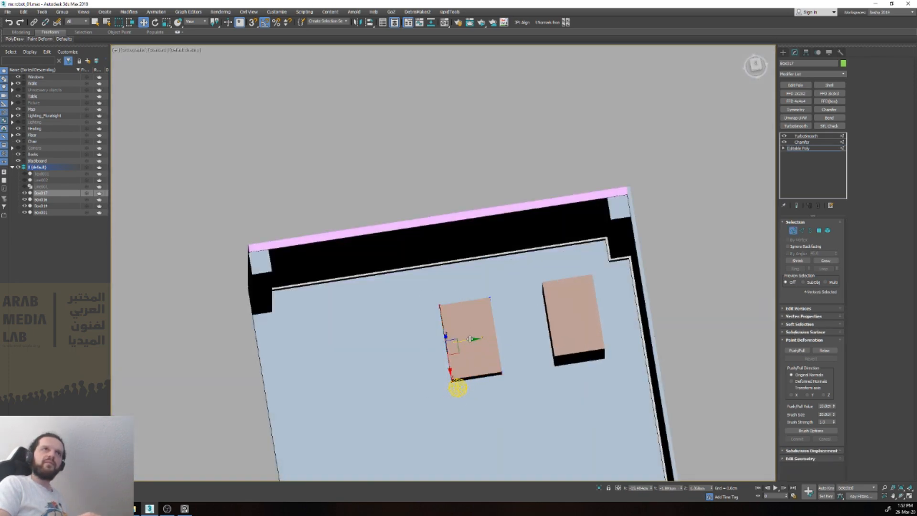
drag(471, 346, 436, 340)
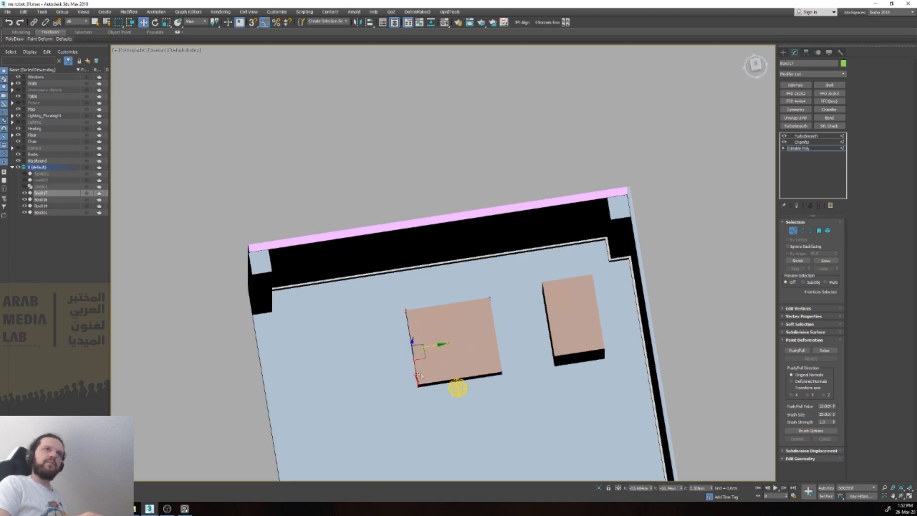
ctrl+drag(515, 398, 517, 398)
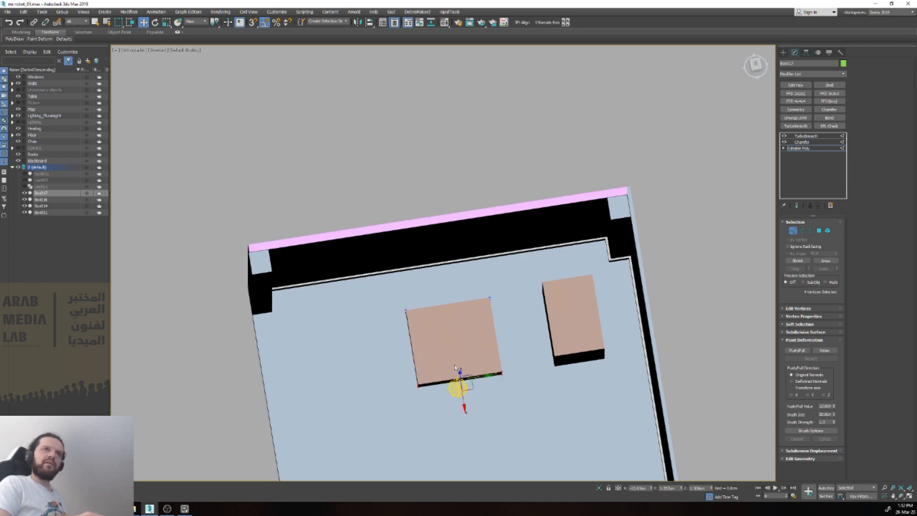
drag(452, 338, 442, 304)
key(1)
Step: Move the original brown box along the dark wall, away from the pillar in the room's corner
scroll(439, 300, down, 4)
alt+middle_drag(440, 301, 408, 286)
scroll(528, 277, up, 2)
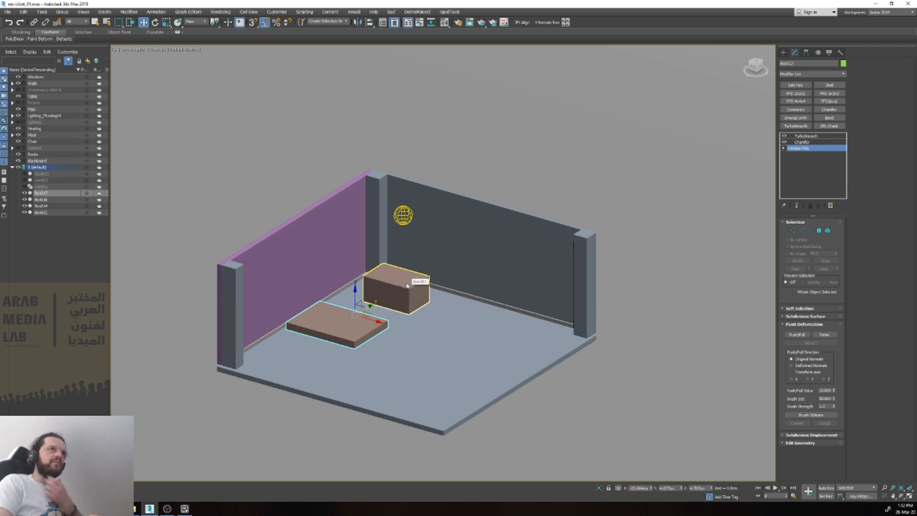
click(407, 286)
scroll(412, 295, up, 2)
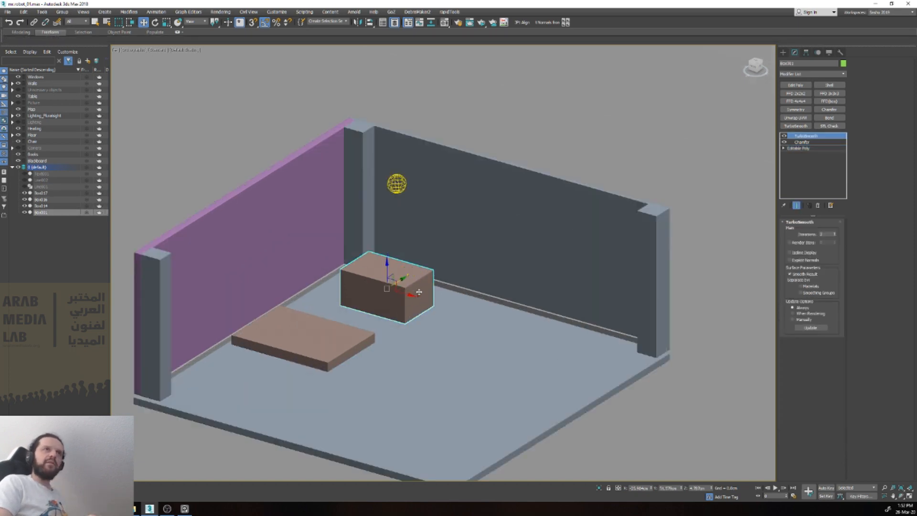
alt+middle_drag(411, 296, 409, 319)
drag(400, 290, 541, 295)
key(v)
key(t)
key(z)
scroll(515, 320, down, 5)
scroll(526, 305, up, 3)
scroll(541, 295, down, 5)
alt+middle_drag(540, 295, 510, 252)
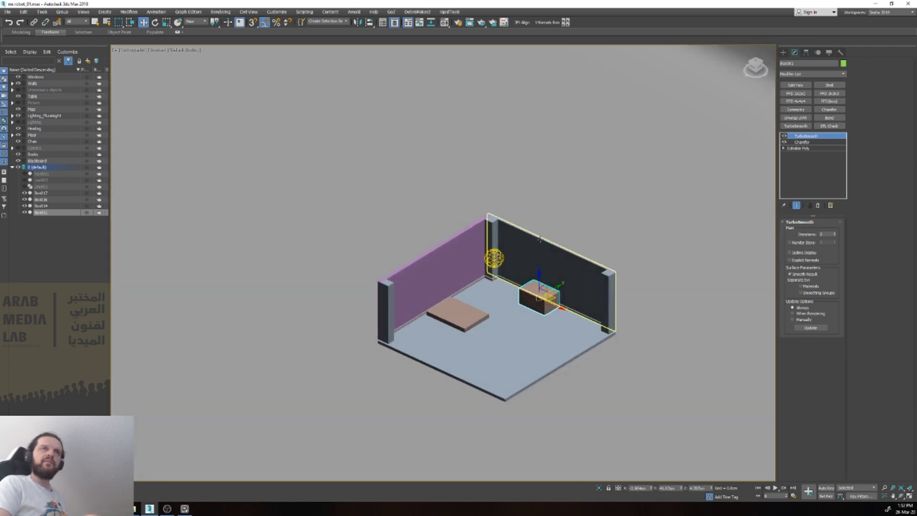
click(564, 213)
Step: Clone the flat brown slab straight upward so the copy floats above it beside the purple wall
scroll(561, 257, up, 2)
click(425, 340)
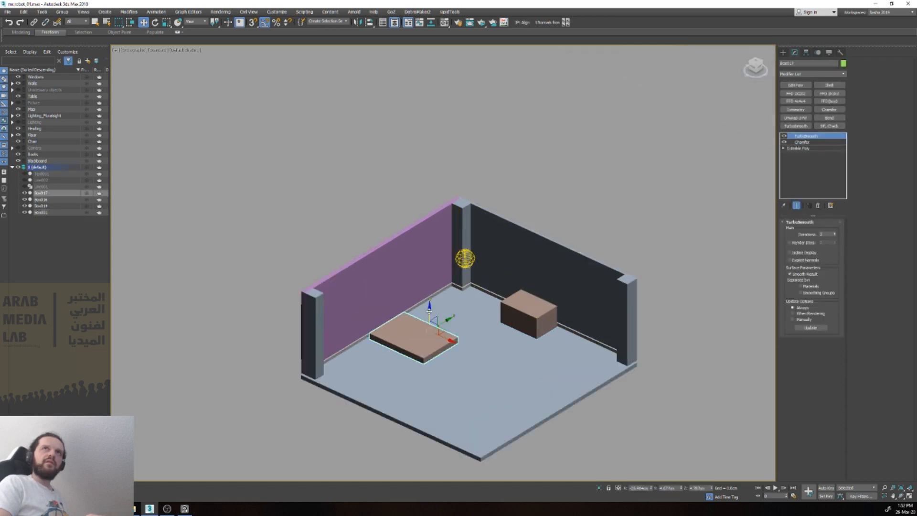
shift+drag(432, 322, 442, 250)
click(469, 286)
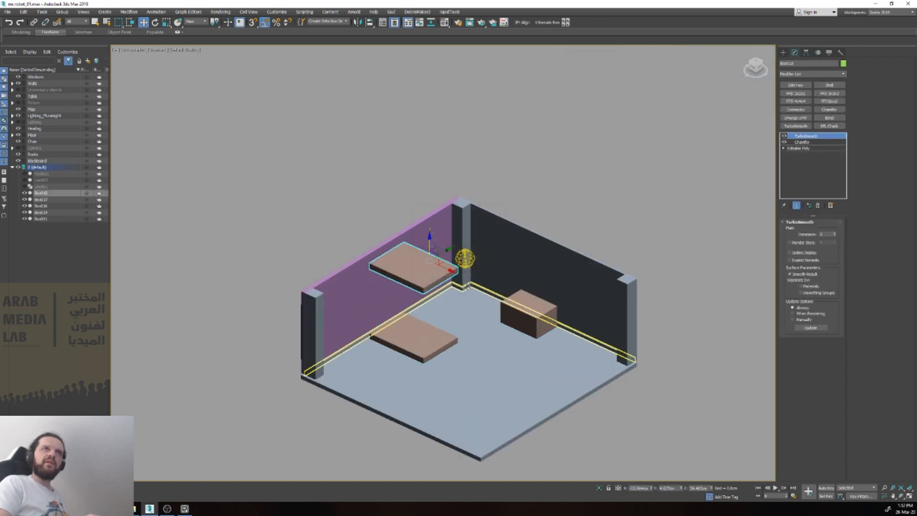
Step: Delete the TurboSmooth and Chamfer modifiers from the floating slab copy and rotate it upright, parallel to the dark wall
right_click(809, 141)
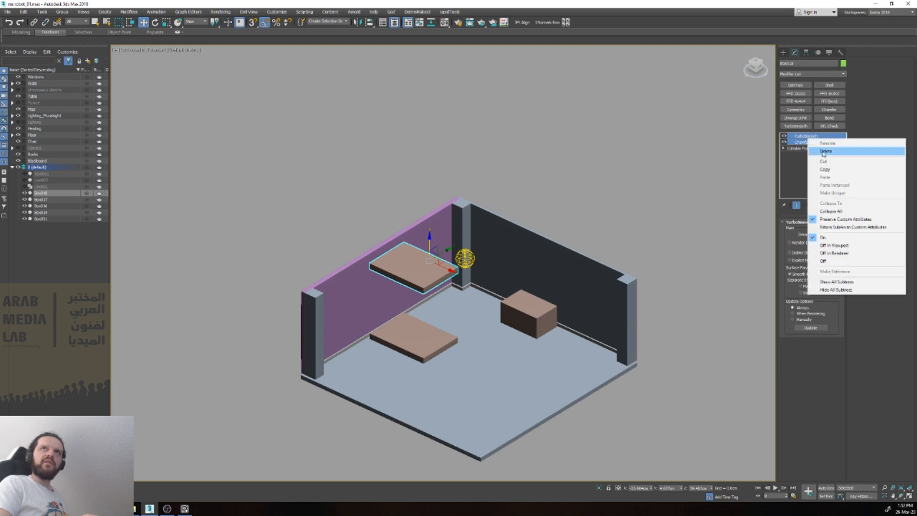
click(823, 154)
key(e)
drag(440, 274, 411, 283)
key(v)
key(f)
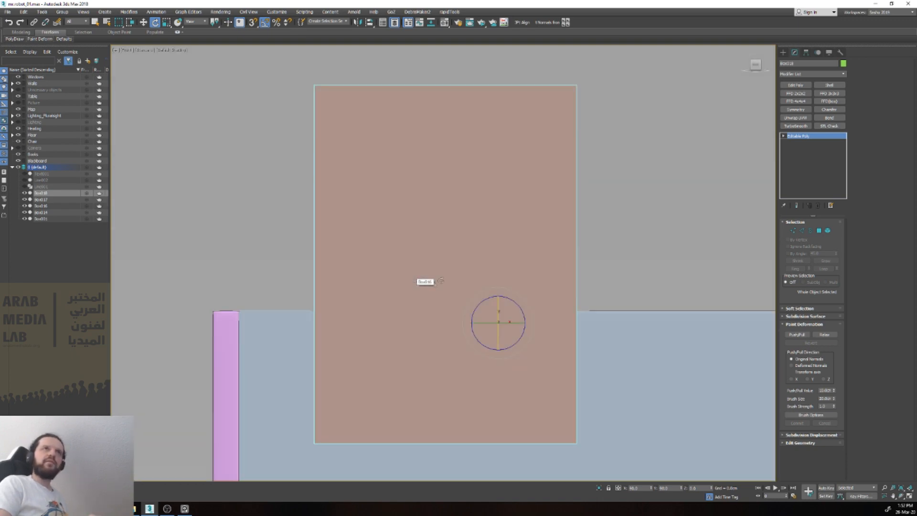
Step: Move the upright slab against the dark wall so it hangs above the brown box like a window
scroll(460, 292, down, 6)
key(w)
scroll(465, 292, up, 3)
drag(465, 292, 577, 356)
key(r)
key(w)
scroll(573, 365, up, 3)
scroll(577, 354, down, 6)
alt+middle_drag(576, 354, 555, 382)
drag(591, 338, 642, 291)
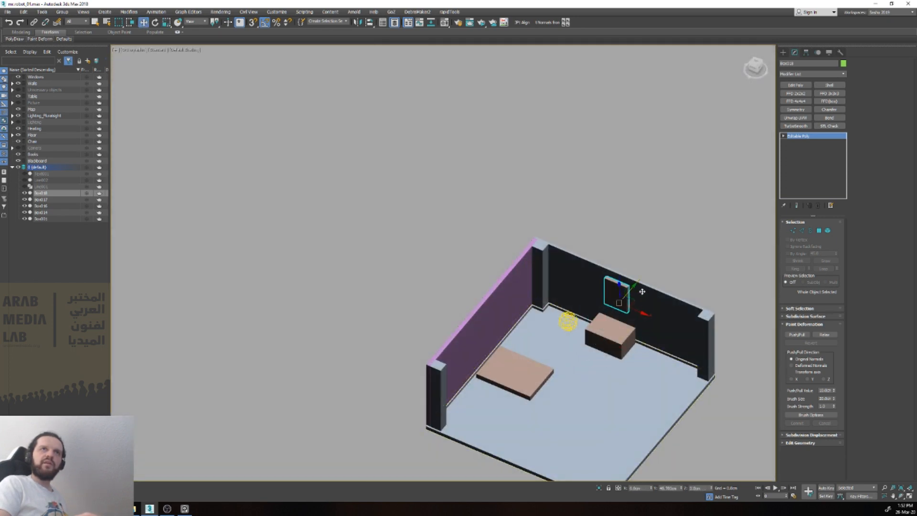
key(t)
key(z)
drag(561, 325, 561, 323)
scroll(562, 322, down, 7)
alt+middle_drag(561, 320, 554, 249)
scroll(554, 249, down, 4)
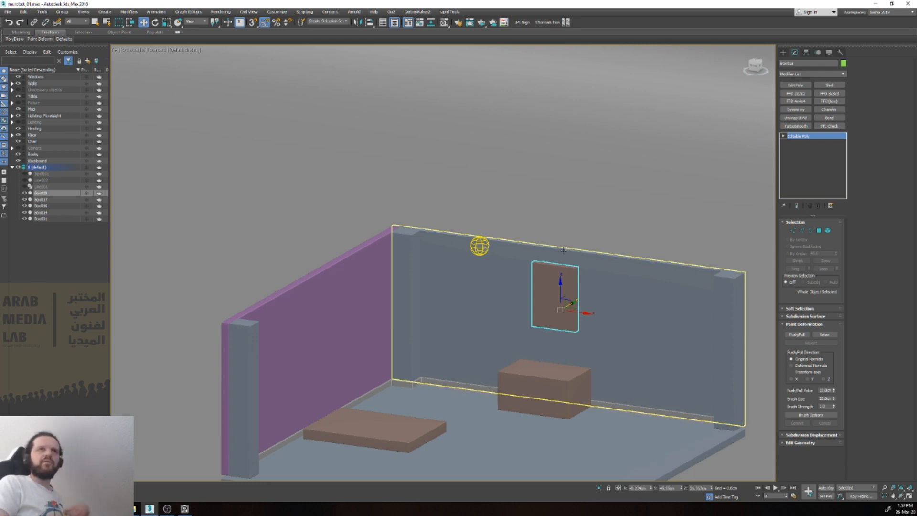
Step: Examine the room layout from the top, front and right views, then in a three-dimensional view
middle_drag(546, 229, 518, 202)
click(544, 171)
key(v)
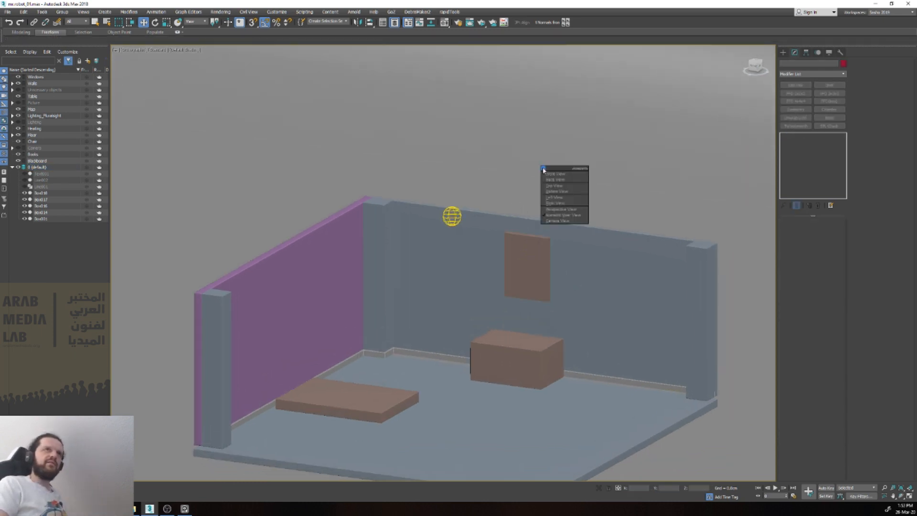
key(t)
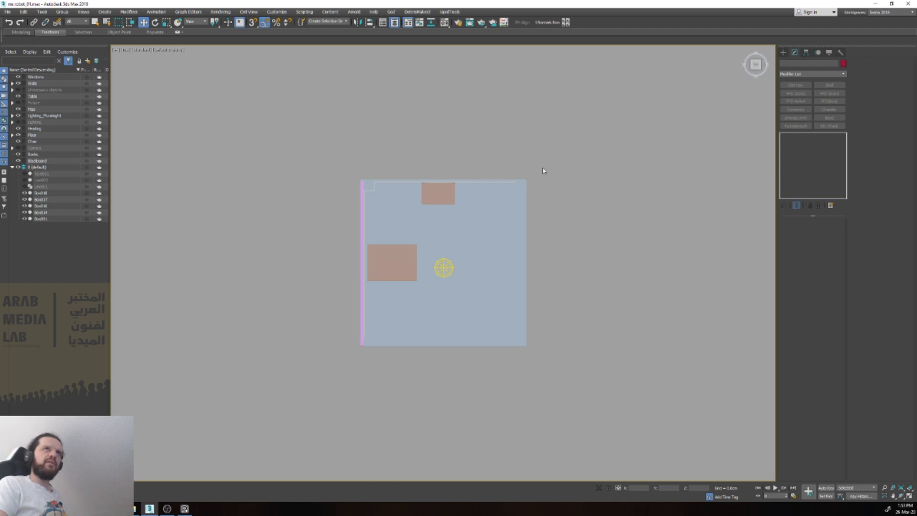
key(v)
key(f)
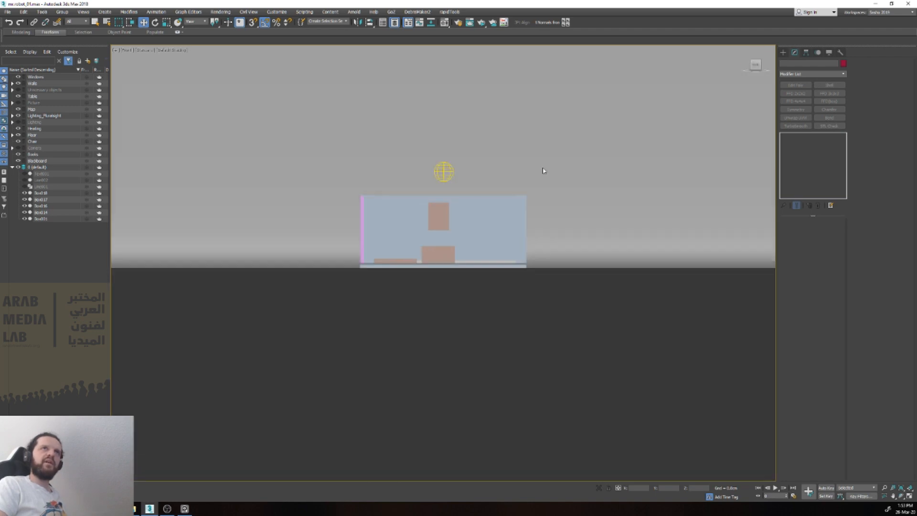
key(v)
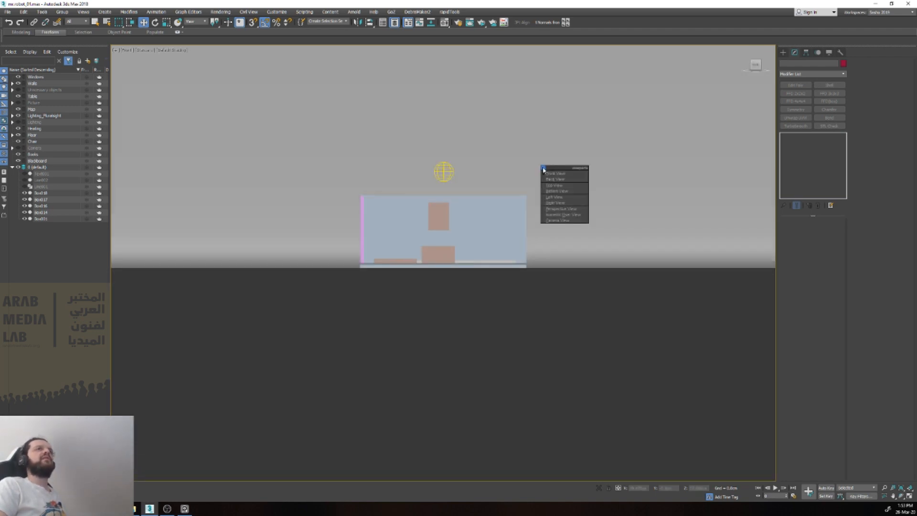
click(560, 187)
scroll(554, 188, down, 3)
alt+middle_drag(554, 188, 595, 218)
scroll(476, 183, up, 7)
key(v)
key(t)
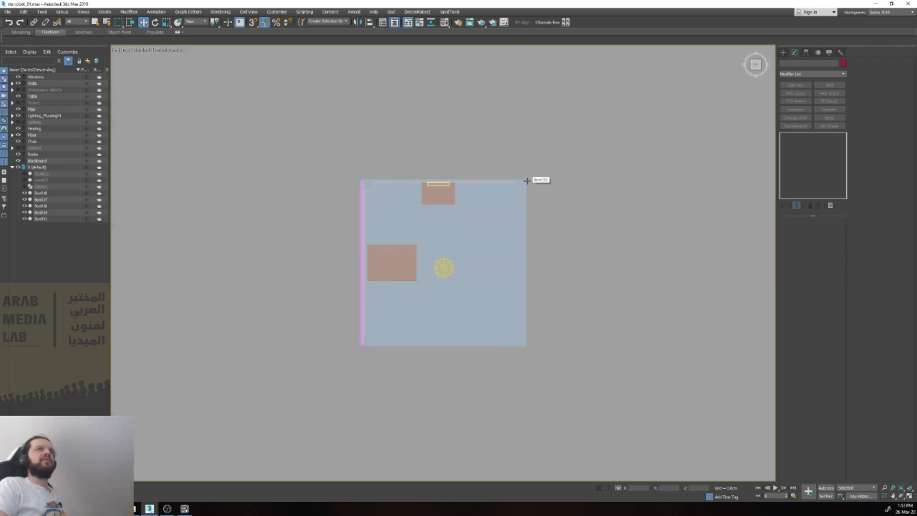
key(v)
key(f)
scroll(528, 190, down, 4)
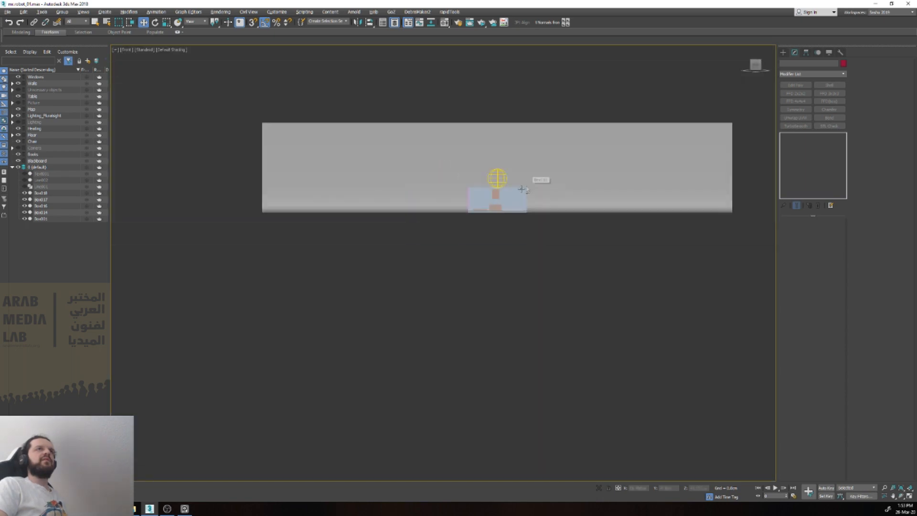
alt+middle_drag(528, 191, 504, 203)
key(v)
key(r)
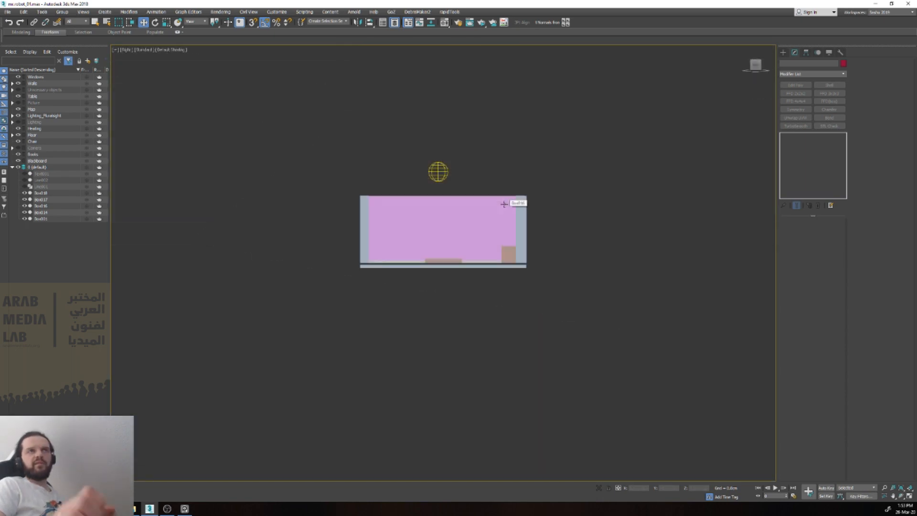
scroll(505, 204, up, 4)
scroll(502, 206, down, 4)
key(p)
alt+middle_drag(502, 207, 520, 211)
scroll(520, 210, up, 4)
Step: Reduce the upright slab to its front polygon by deleting all its other polygons
click(516, 186)
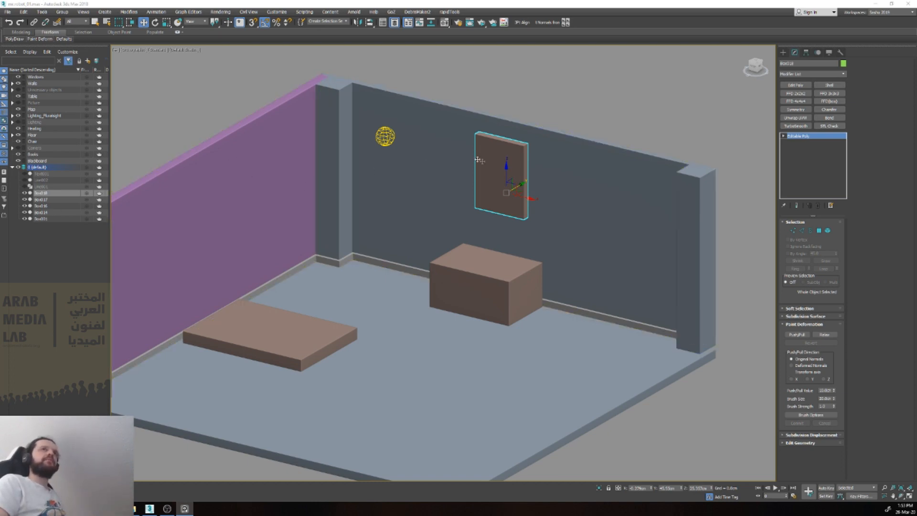
key(f)
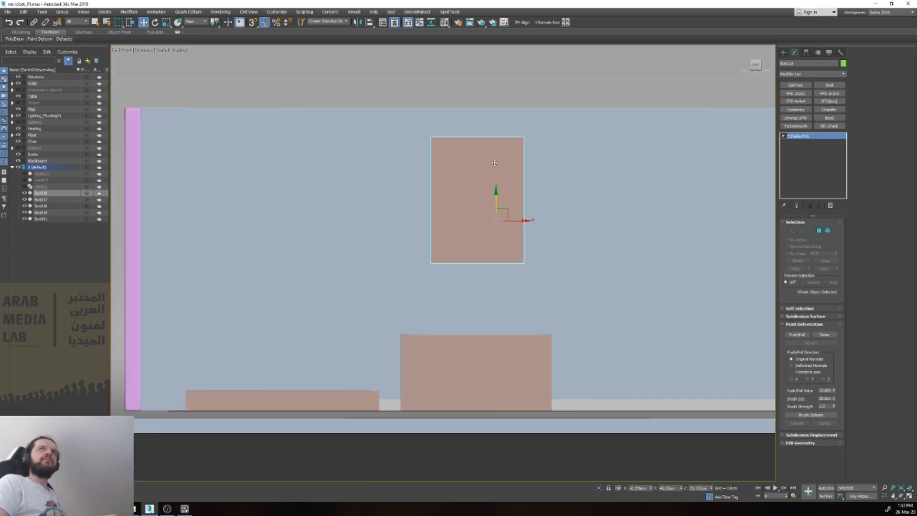
scroll(494, 163, up, 4)
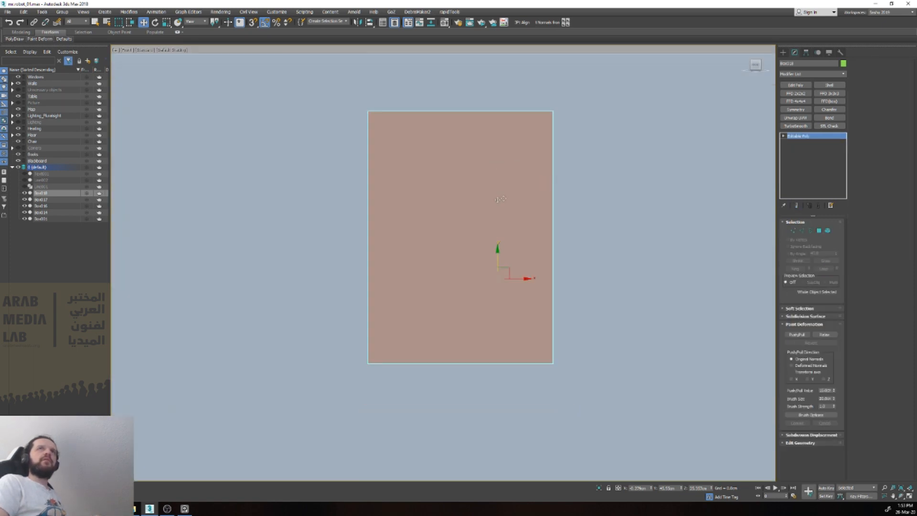
key(4)
scroll(475, 203, down, 4)
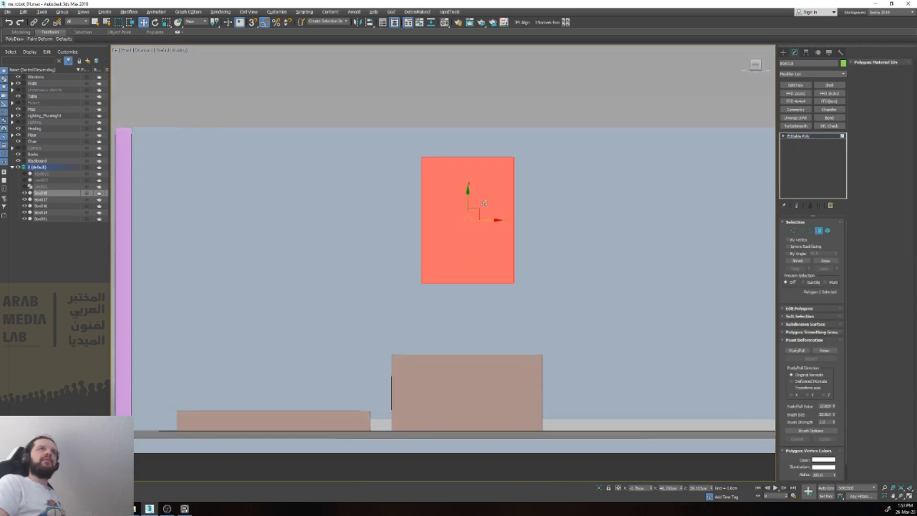
alt+middle_drag(475, 203, 457, 239)
key(ctrl+i)
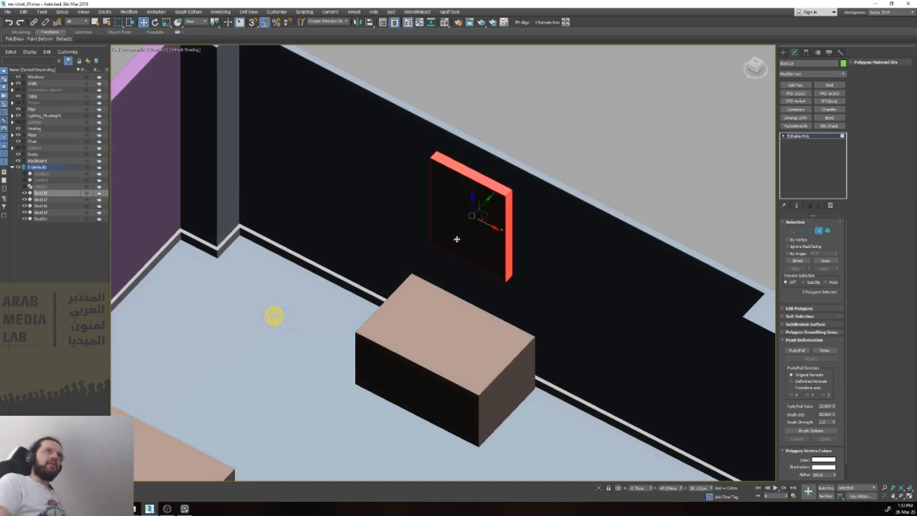
key(Delete)
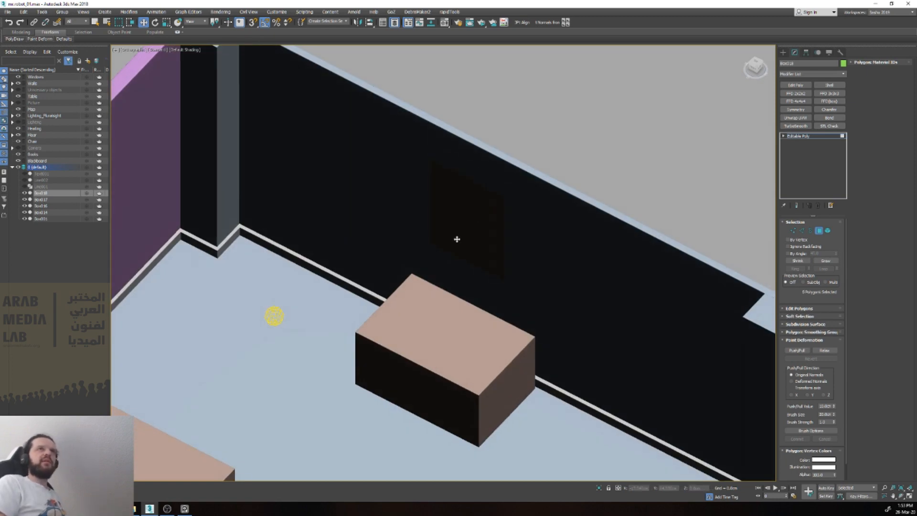
alt+middle_drag(457, 239, 480, 187)
key(4)
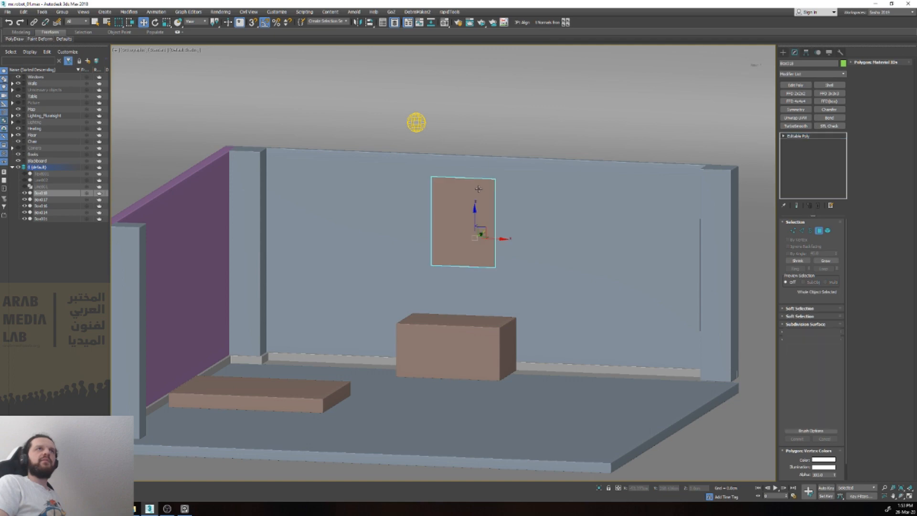
Step: Examine the window above the desk in the red illustration on the reference board, comparing it with the wall panel
scroll(470, 203, up, 2)
right_click(470, 203)
key(f)
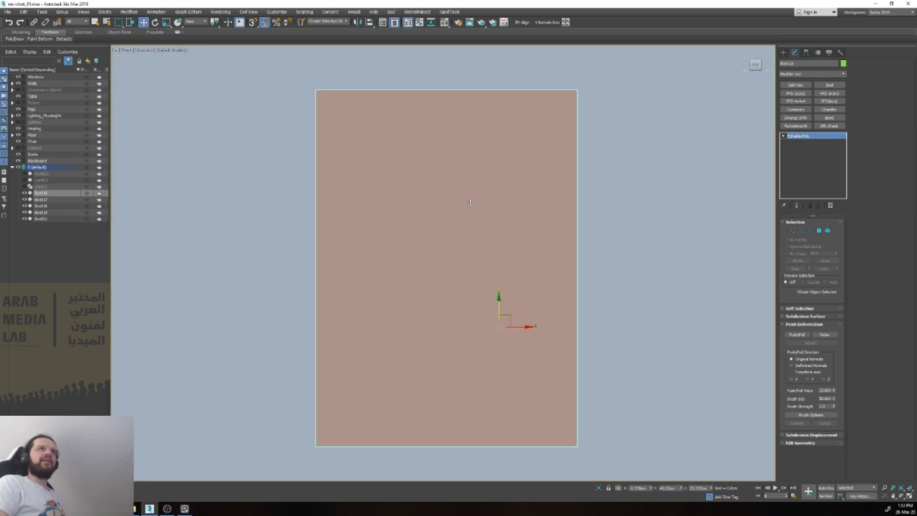
scroll(470, 204, down, 4)
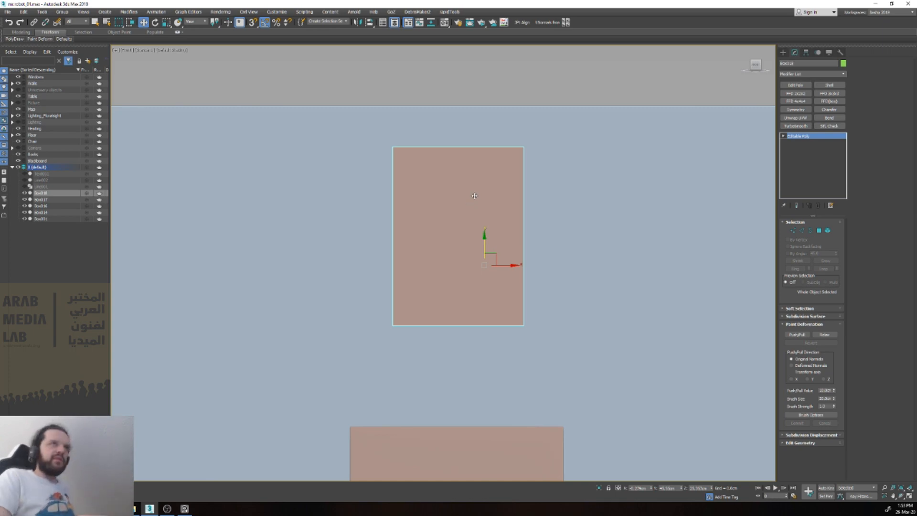
drag(1, 257, 482, 262)
scroll(259, 275, down, 4)
middle_drag(260, 276, 385, 299)
scroll(105, 267, up, 3)
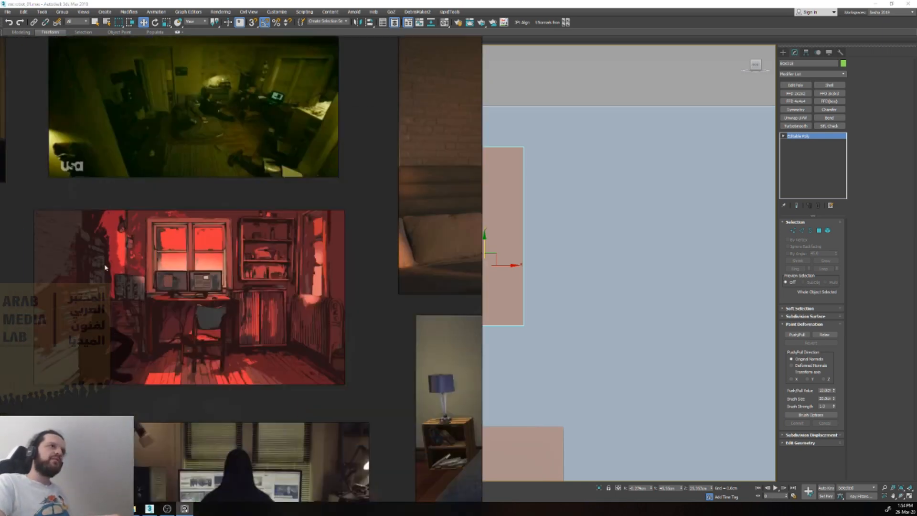
scroll(139, 252, up, 4)
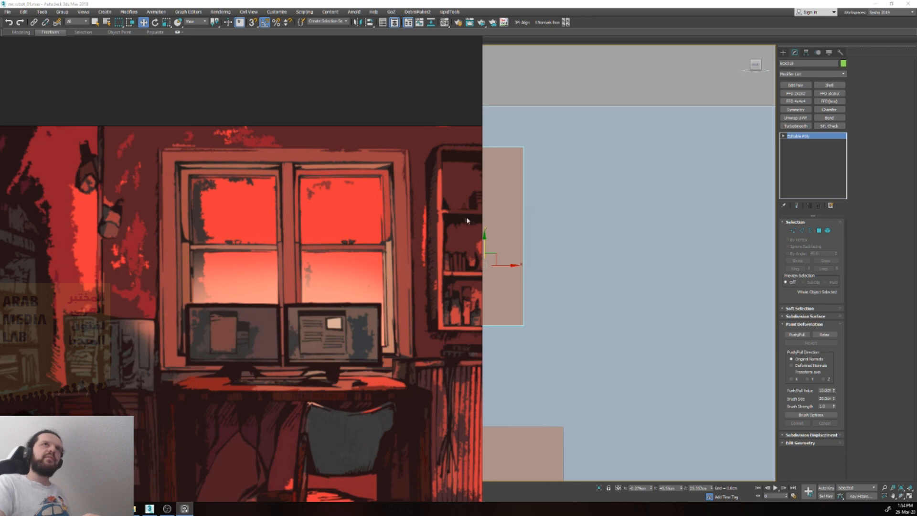
drag(482, 222, 1, 223)
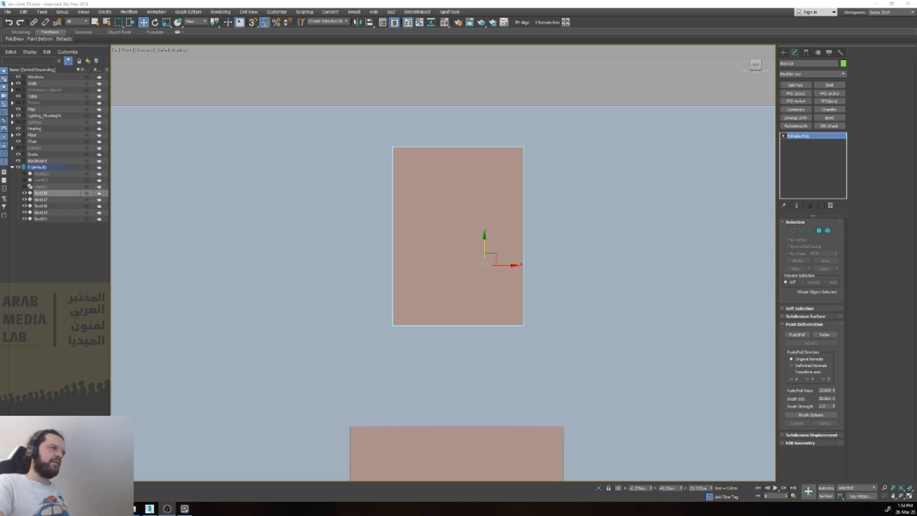
Step: Inset the wall panel's polygon to form a narrow, even border and delete the inner polygon, leaving an open window frame
right_click(466, 216)
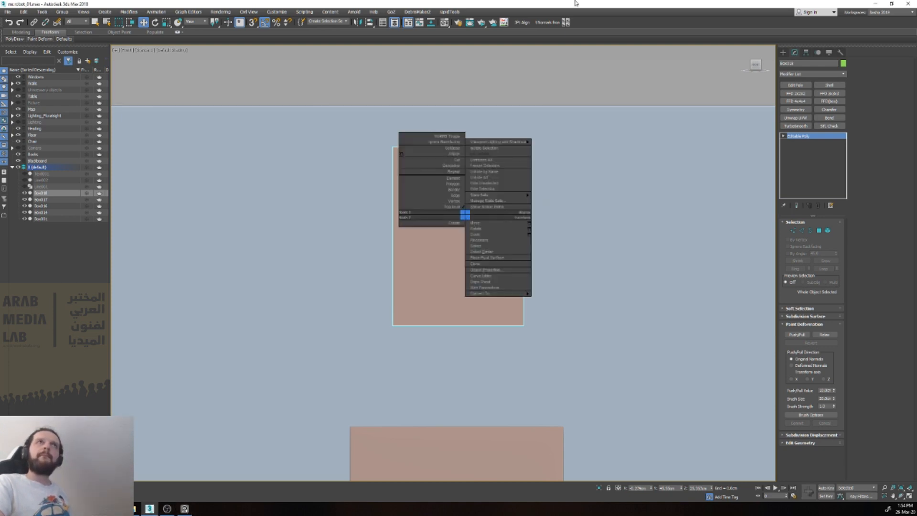
click(574, 3)
right_click(447, 205)
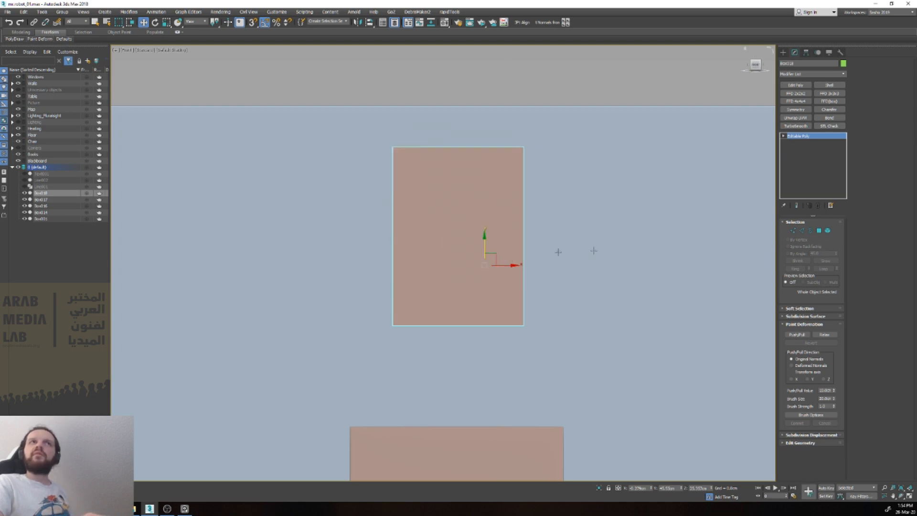
key(4)
click(455, 208)
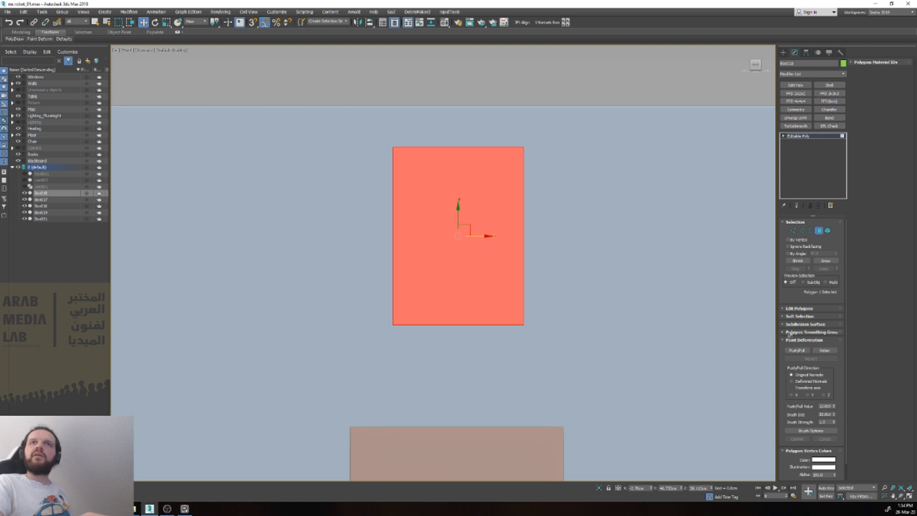
click(800, 309)
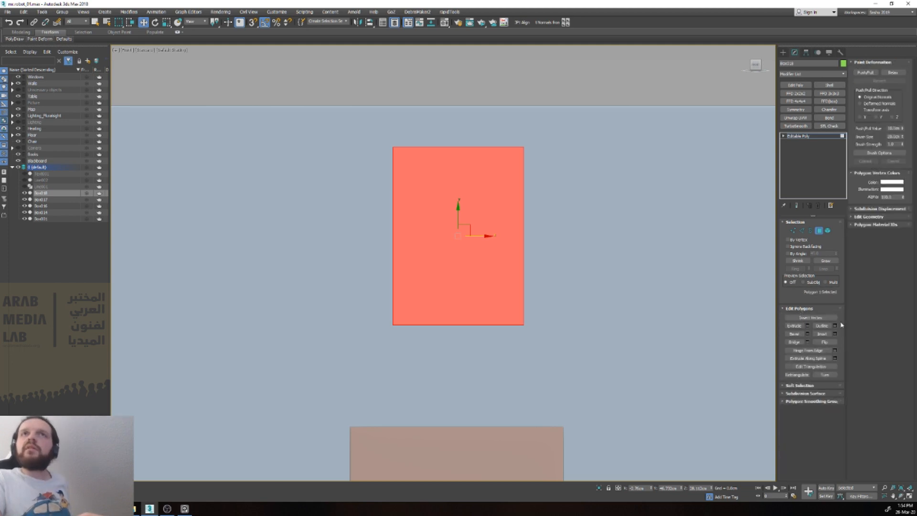
click(835, 334)
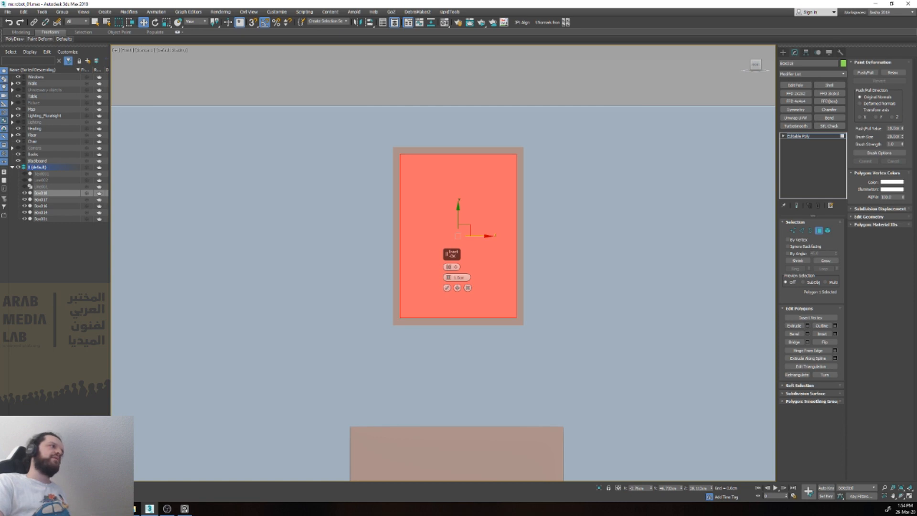
key(alt+Tab)
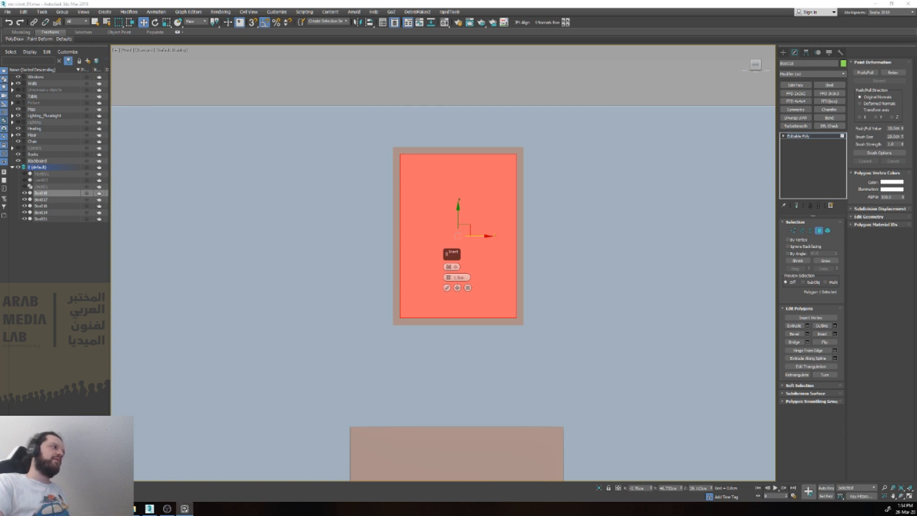
drag(457, 277, 438, 295)
click(447, 288)
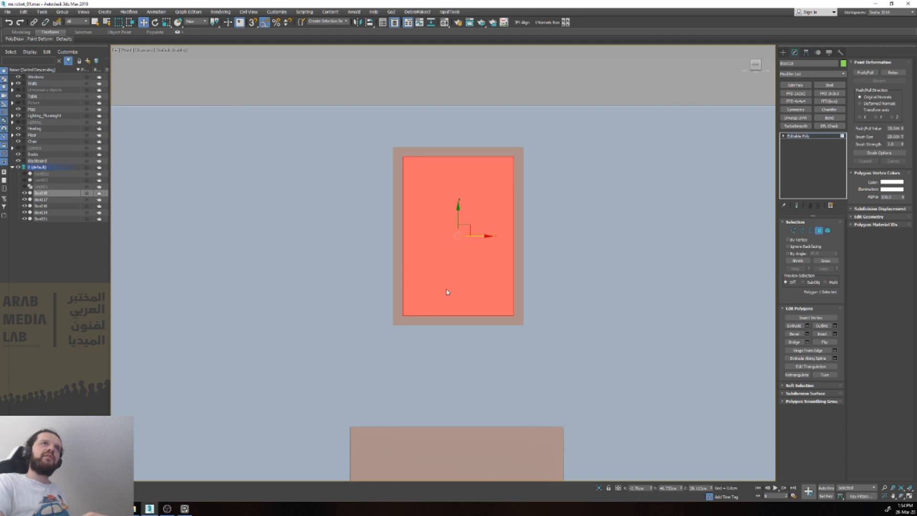
key(Delete)
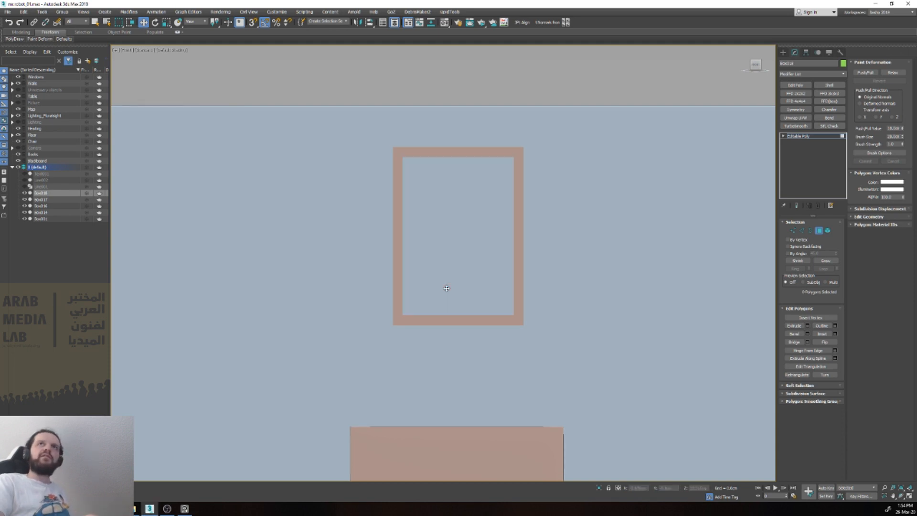
Step: Add a Shell modifier to the window frame and go back to the Editable Poly level beneath it
key(6)
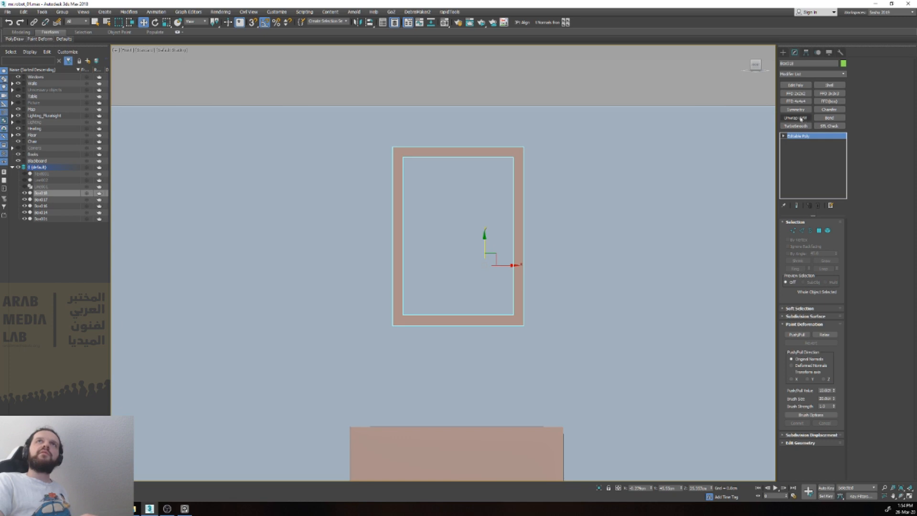
click(829, 86)
alt+middle_drag(501, 229, 521, 224)
key(v)
key(f)
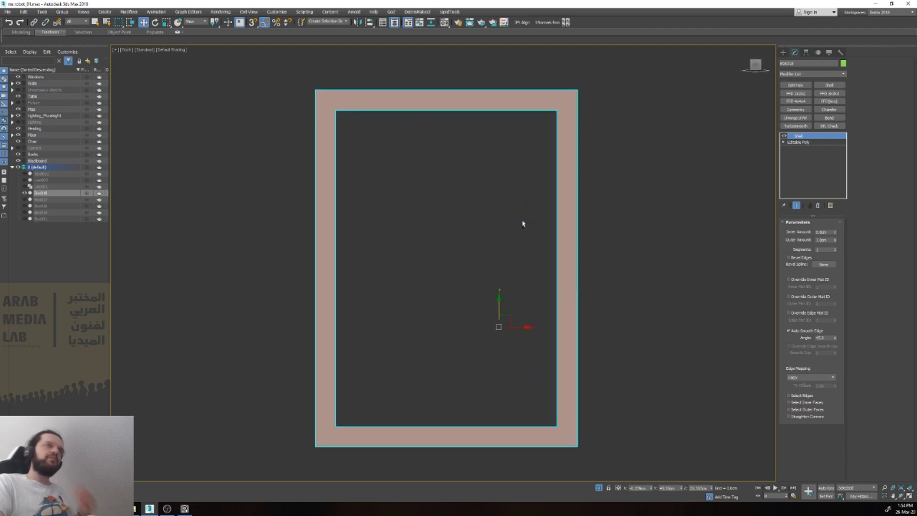
click(798, 142)
scroll(433, 145, down, 3)
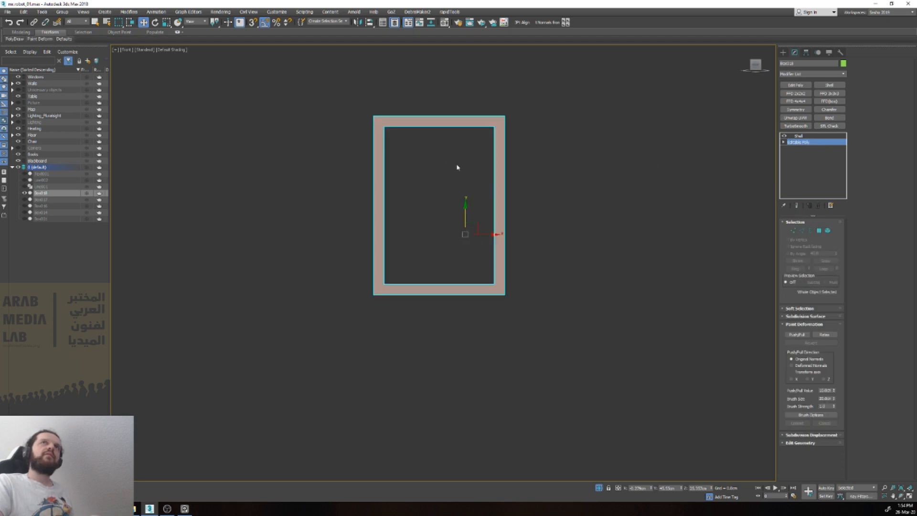
alt+middle_drag(481, 191, 504, 192)
scroll(505, 193, up, 3)
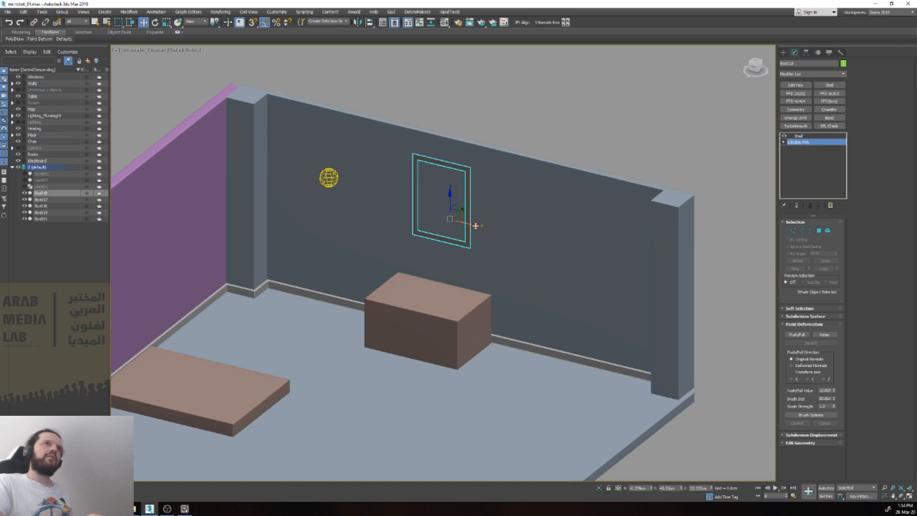
Step: Slide the window frame along the dark wall toward the purple wall and return to its Shell modifier level
drag(474, 227, 438, 218)
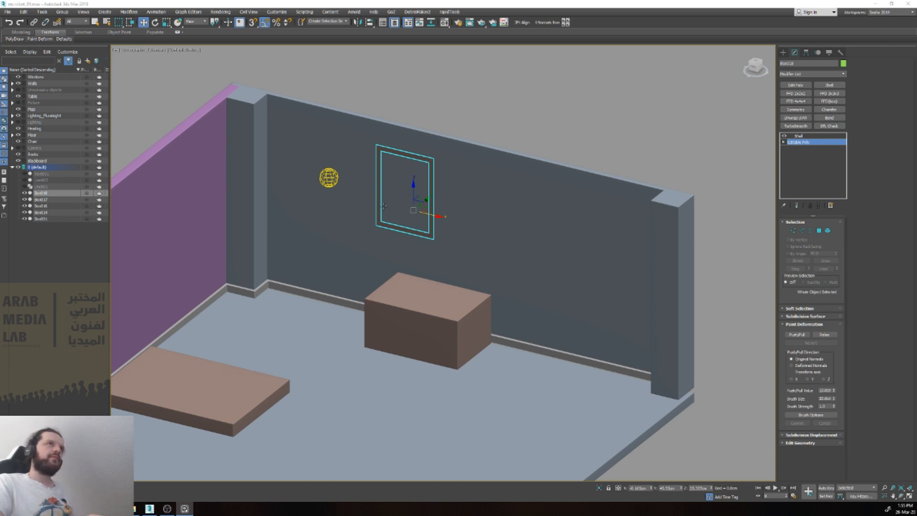
click(511, 131)
click(429, 202)
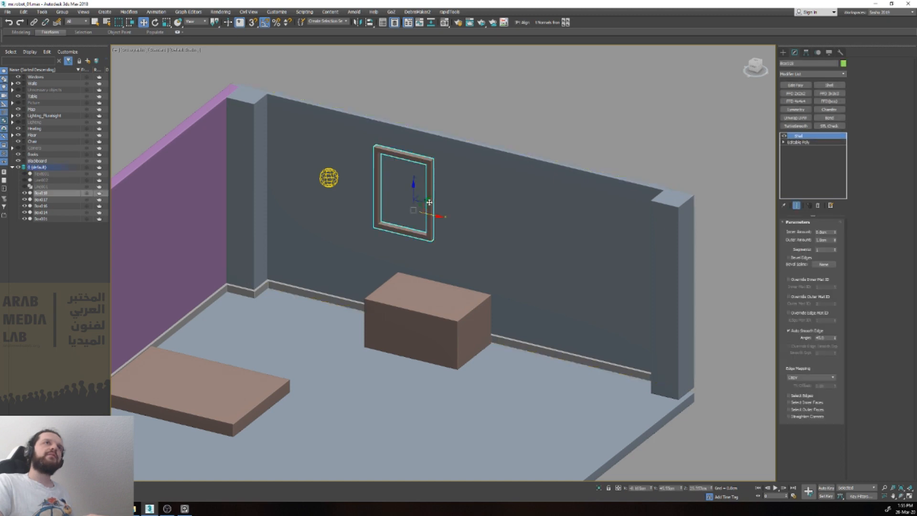
Step: Clone the frame element horizontally within the same object, placing the second frame beside the first with a narrow gap between them
key(f)
key(z)
scroll(430, 201, down, 3)
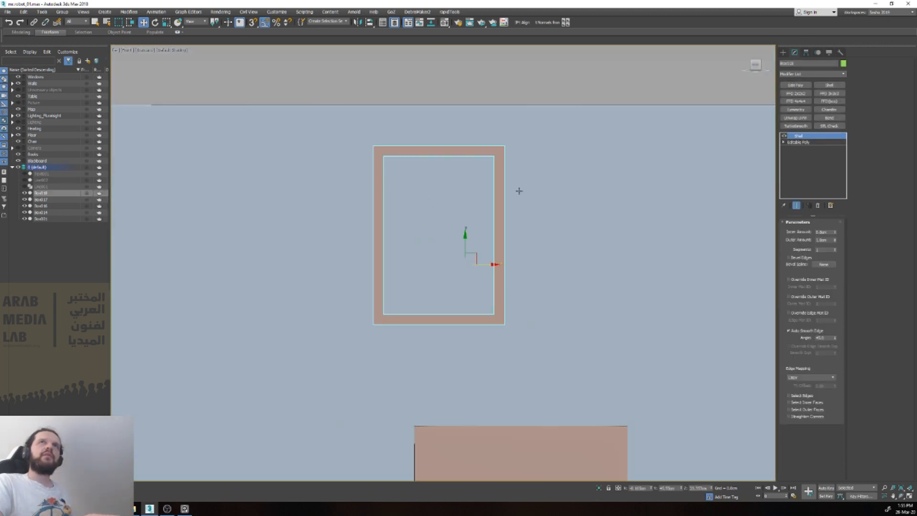
click(796, 142)
key(5)
click(471, 154)
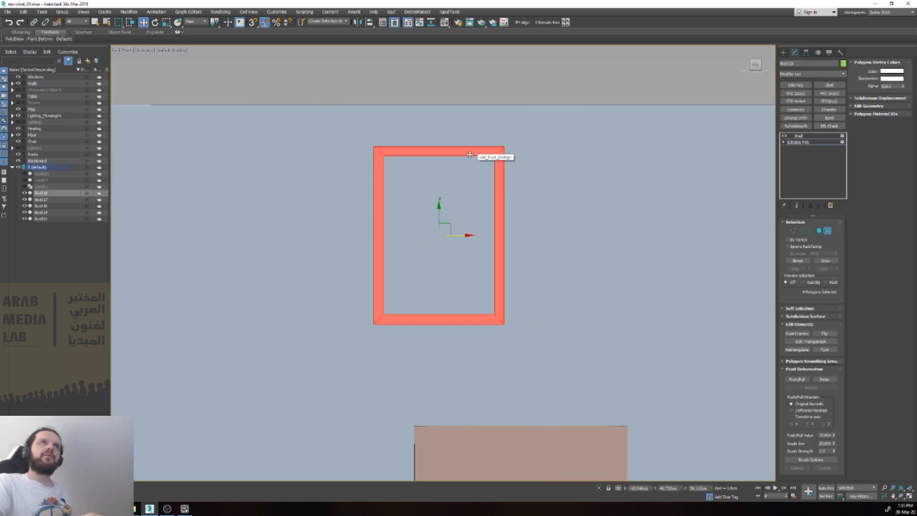
shift+drag(462, 234, 600, 244)
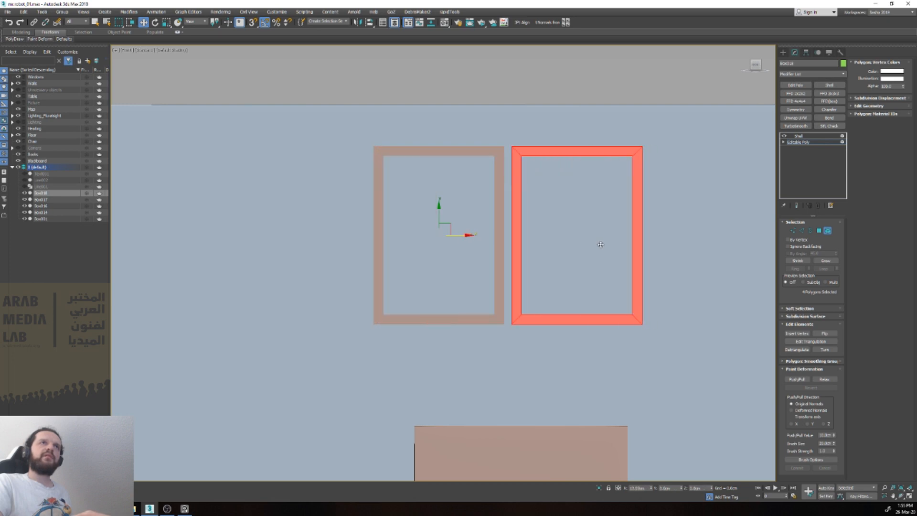
click(493, 261)
key(5)
Step: Create a narrow upright box over the gap between the two window frames in the front view
scroll(497, 254, down, 4)
alt+middle_drag(499, 250, 528, 150)
click(529, 155)
scroll(530, 159, up, 5)
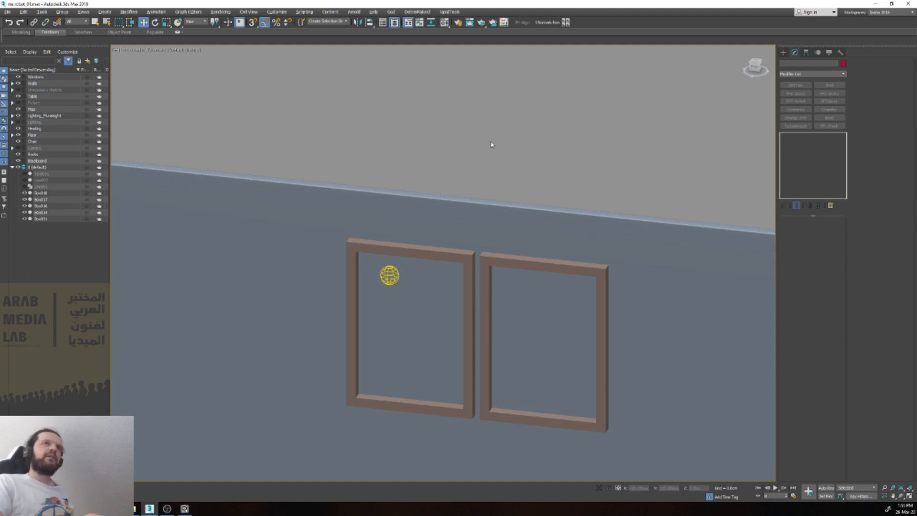
key(f)
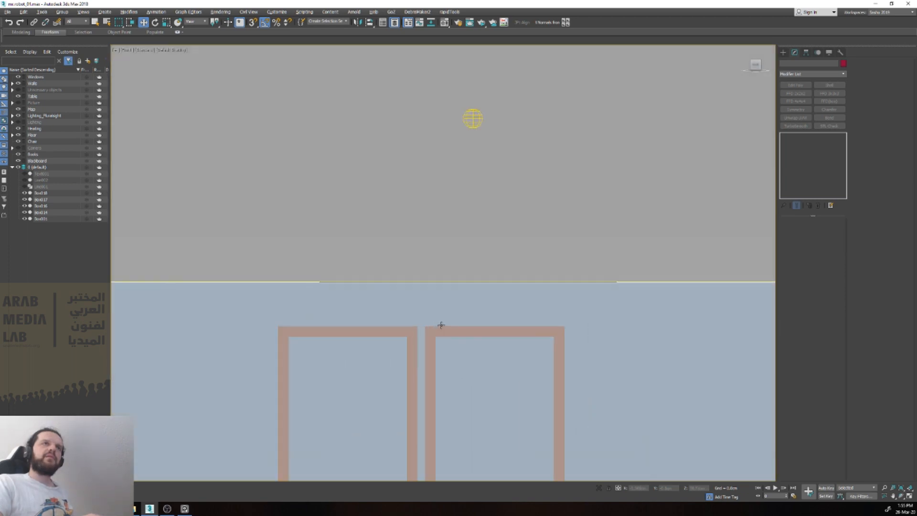
scroll(441, 324, down, 3)
click(432, 341)
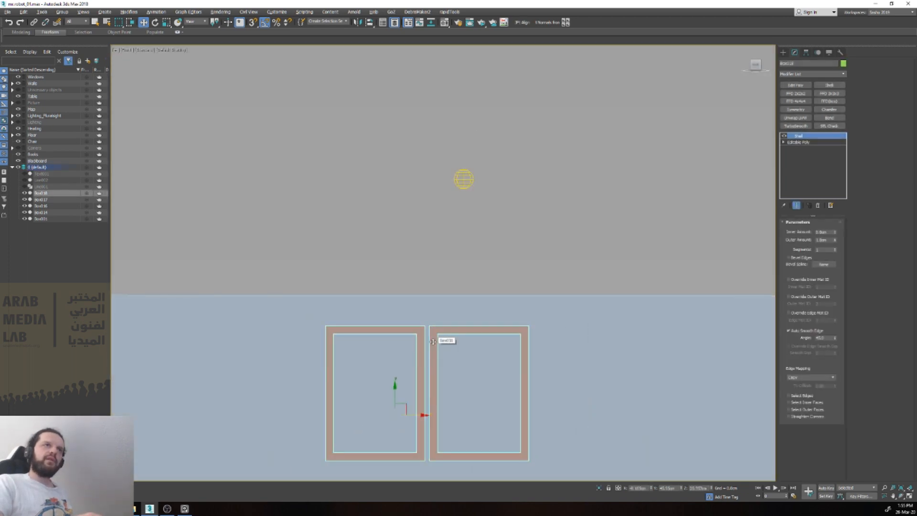
text(xbox)
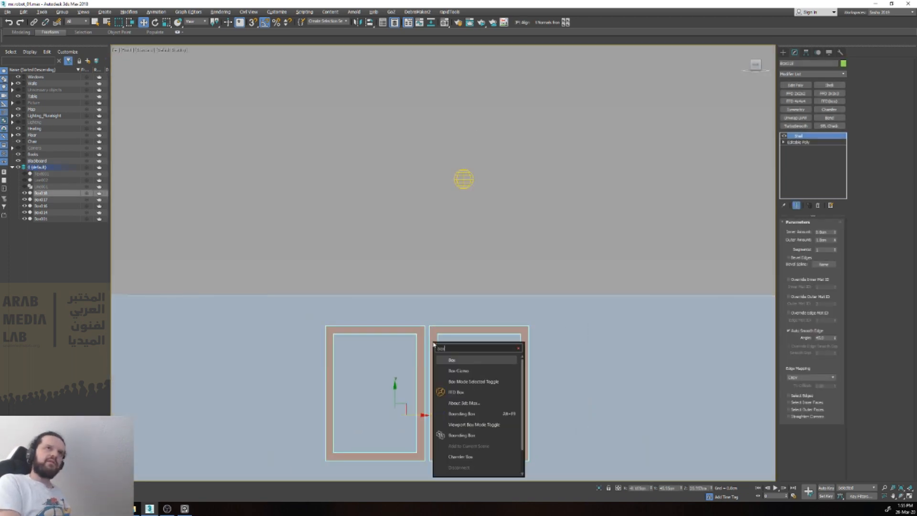
key(Return)
scroll(421, 329, down, 7)
drag(462, 423, 385, 251)
right_click(456, 399)
click(468, 390)
key(w)
Step: Add an Edit Poly modifier to the upright bar and collapse it to an Editable Poly
scroll(468, 391, up, 5)
scroll(385, 250, up, 5)
click(796, 53)
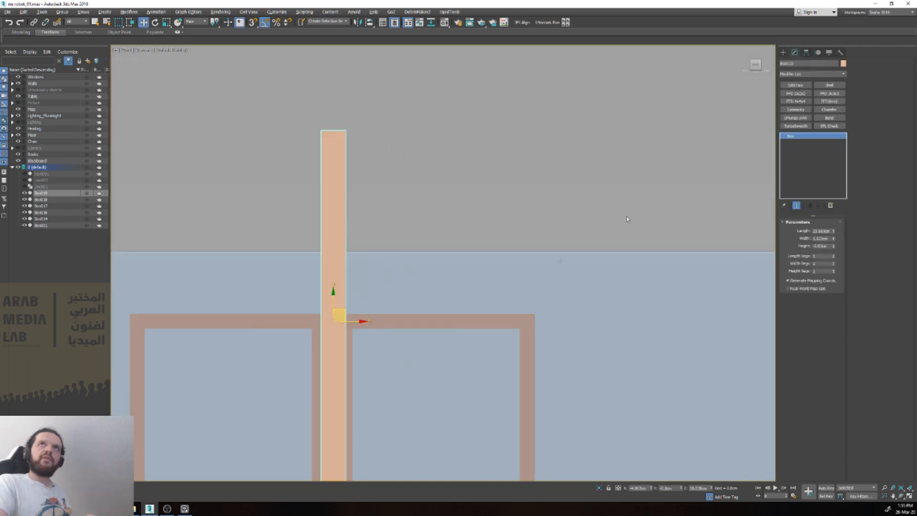
key(ctrl+e)
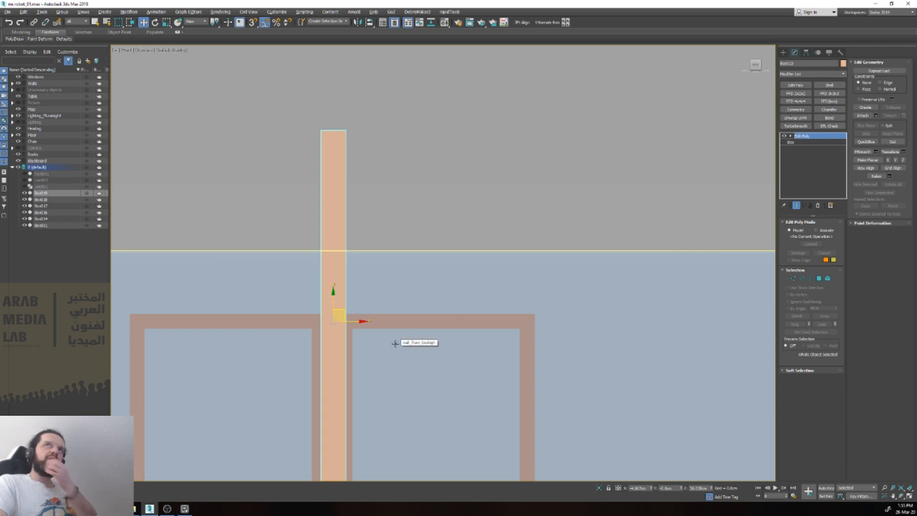
key(ctrl+shift+e)
Step: Snap the bar's bottom and top vertices to the lower and upper edges of the window frames to match their height
scroll(311, 328, down, 3)
scroll(317, 286, up, 4)
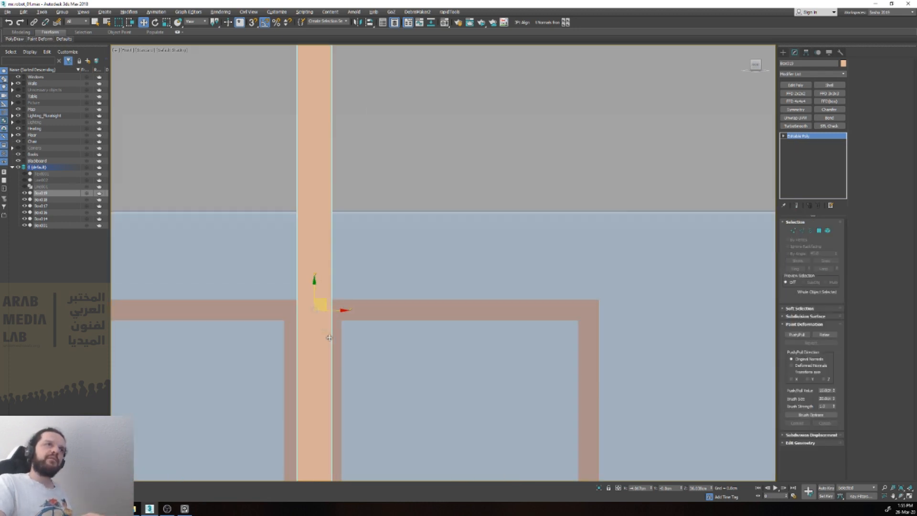
scroll(343, 263, down, 1)
scroll(343, 262, down, 1)
key(1)
drag(347, 366, 476, 412)
scroll(335, 351, up, 1)
key(s)
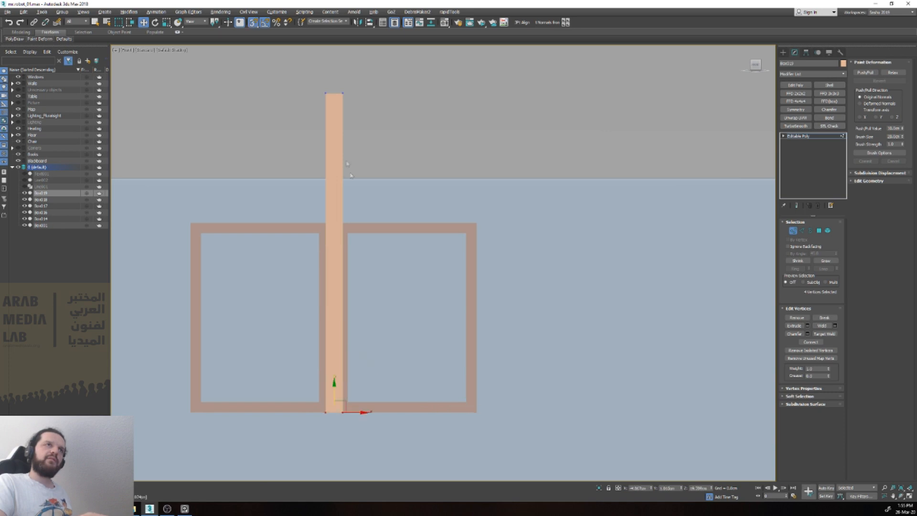
mouse_move(356, 93)
mouse_down()
mouse_move(368, 94)
mouse_move(334, 216)
mouse_up()
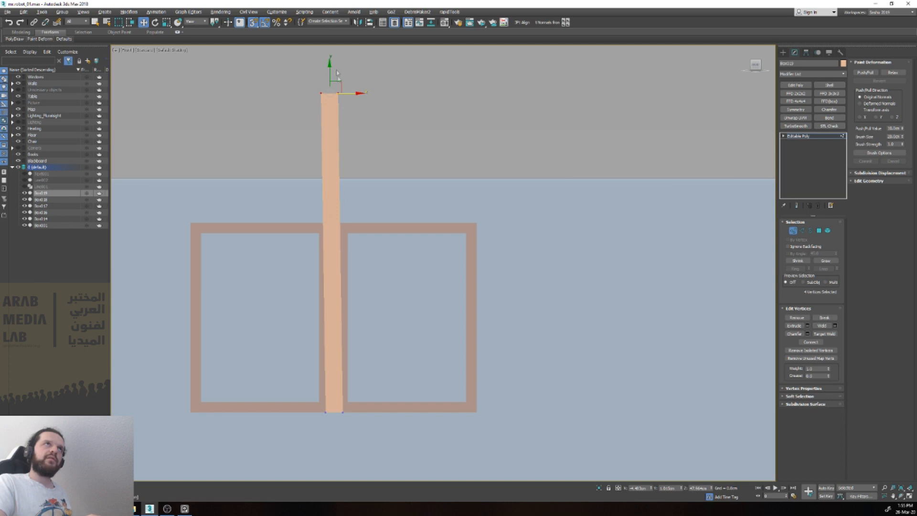
drag(343, 84, 342, 224)
key(1)
Step: Try to snap the bar horizontally into the middle of the gap between the frames, checking the snap settings
drag(336, 256, 360, 260)
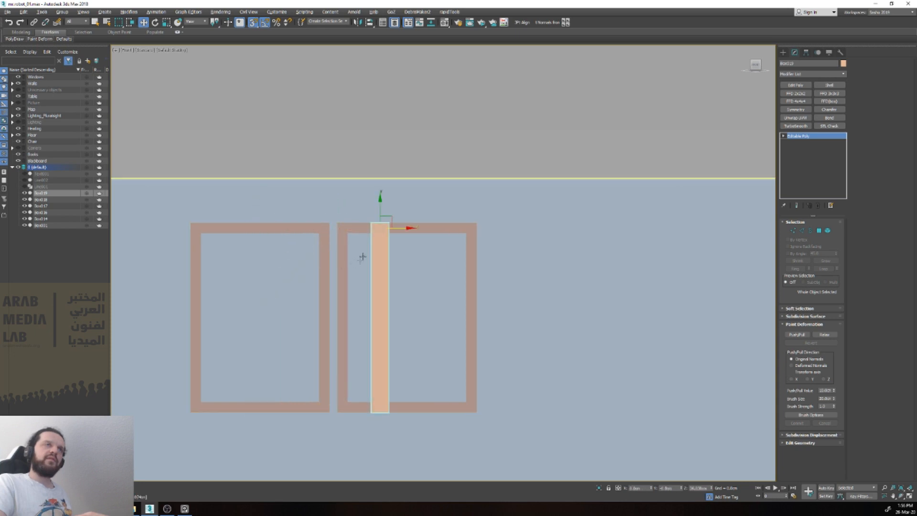
scroll(351, 227, up, 2)
click(344, 249)
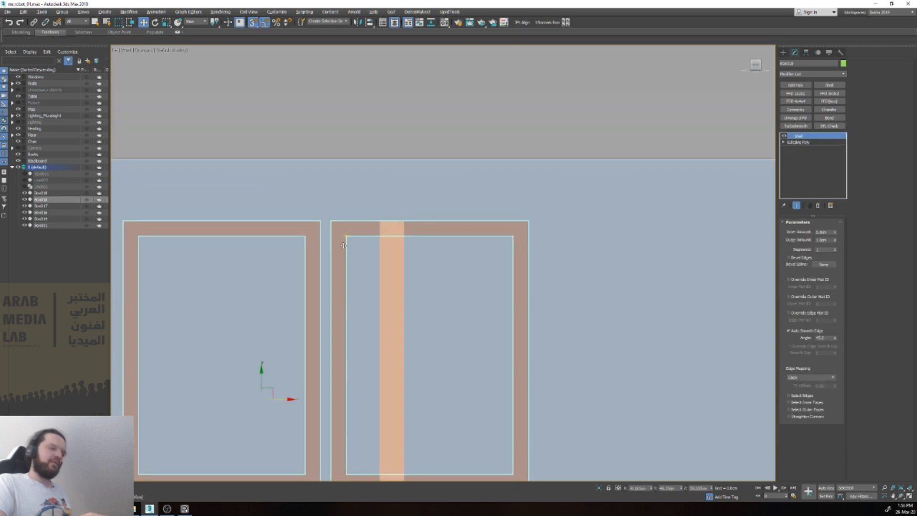
click(389, 283)
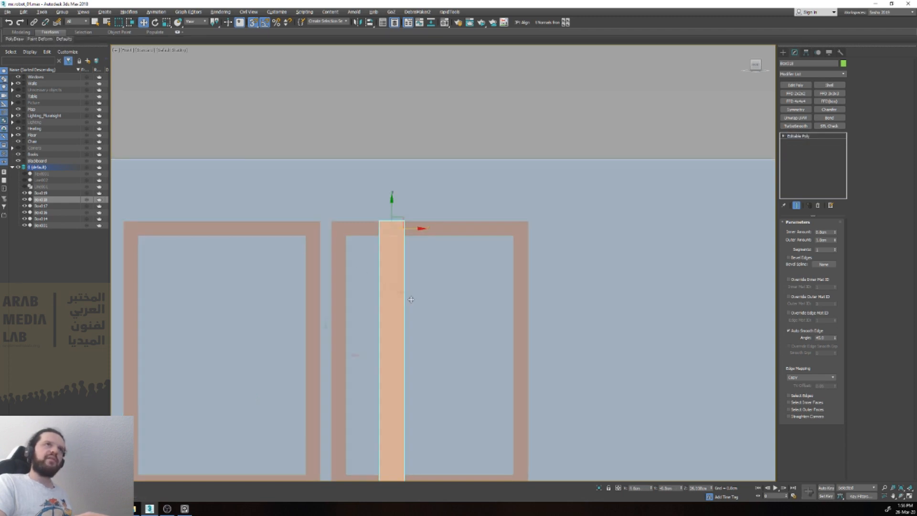
drag(388, 252, 197, 338)
right_click(196, 338)
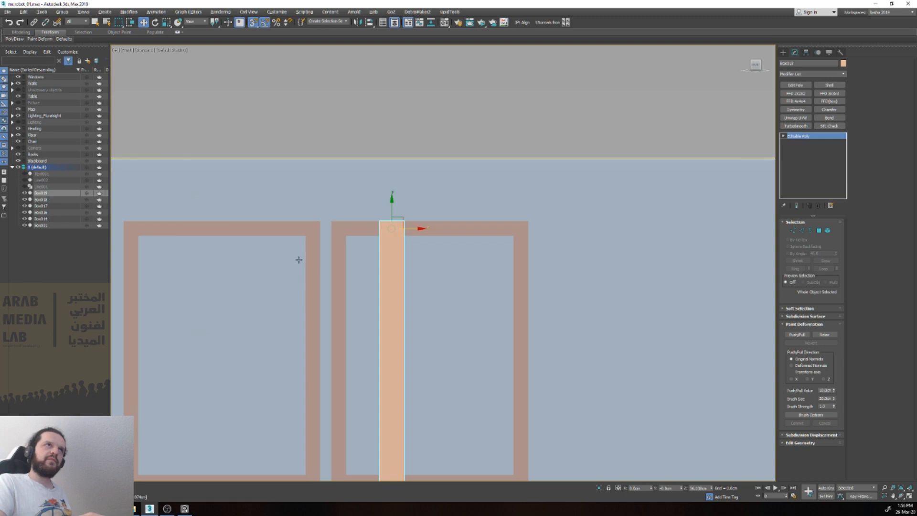
key(s)
middle_drag(408, 227, 437, 157)
key(s)
drag(438, 158, 352, 286)
right_click(352, 286)
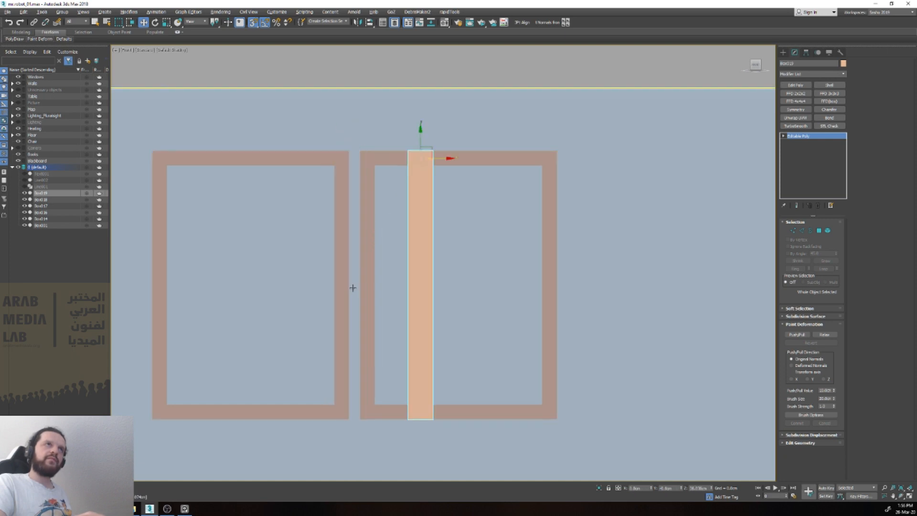
right_click(253, 23)
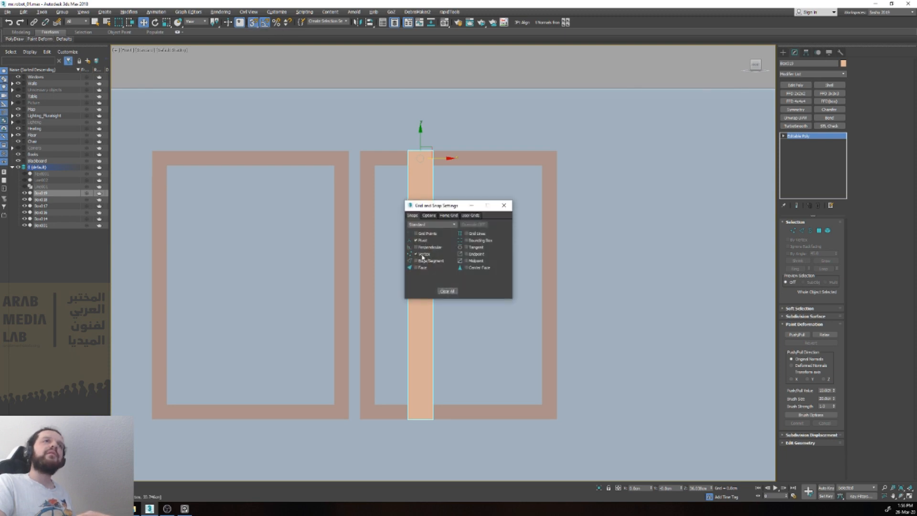
click(504, 205)
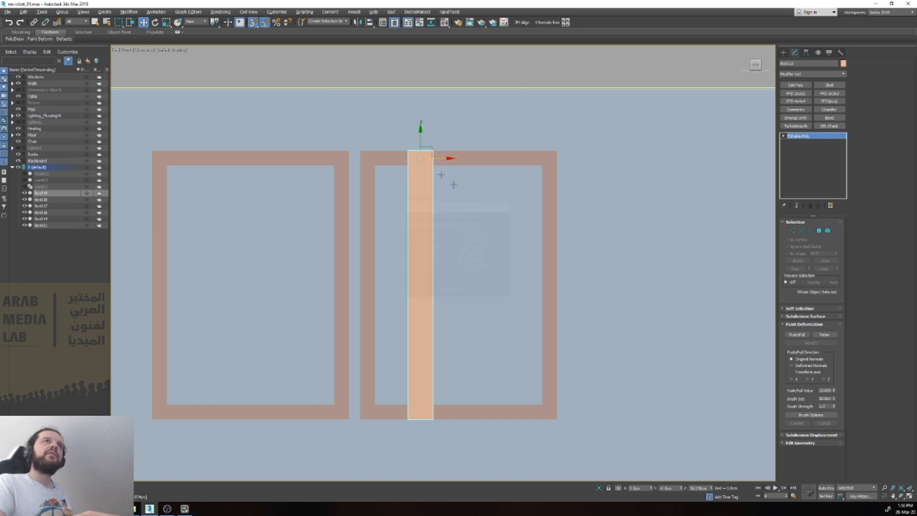
drag(435, 157, 355, 288)
right_click(354, 287)
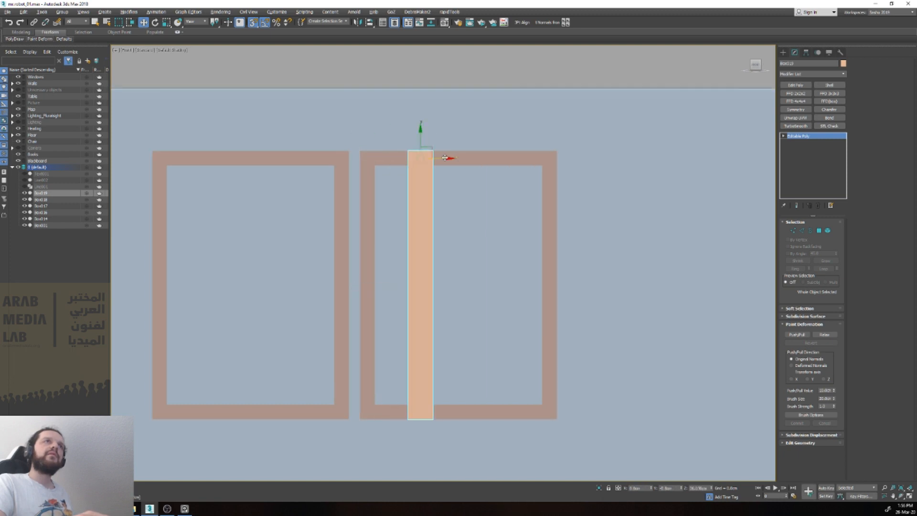
Step: Center the bar's pivot on the object and snap the bar into the gap between the frames, level with their edges
drag(419, 139, 443, 76)
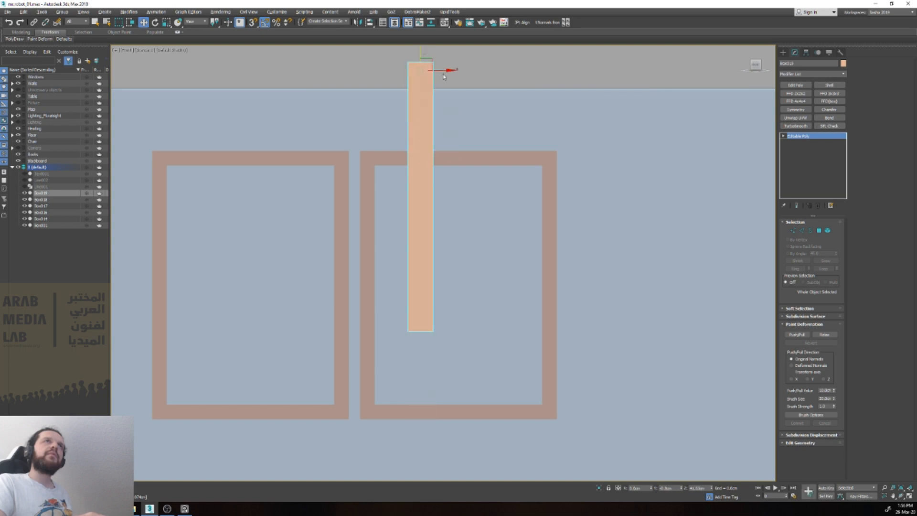
key(alt+c)
key(s)
drag(449, 196, 354, 286)
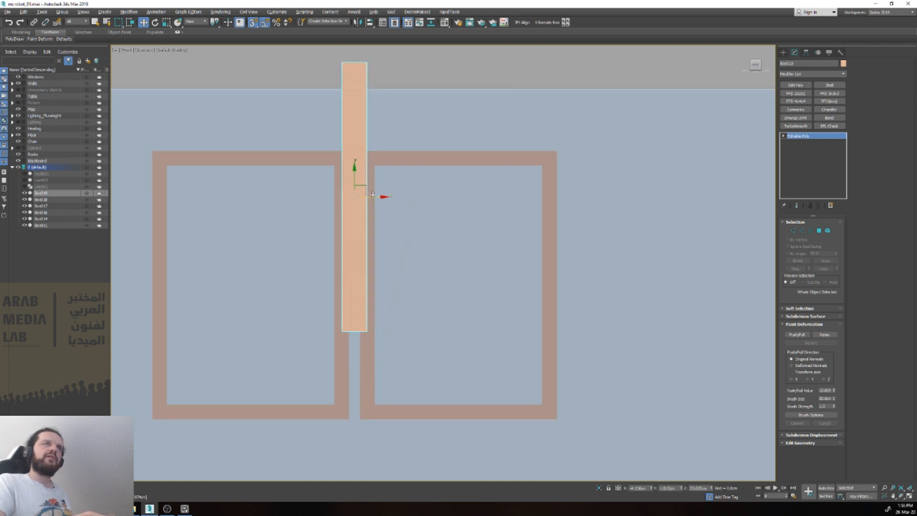
drag(355, 182, 549, 255)
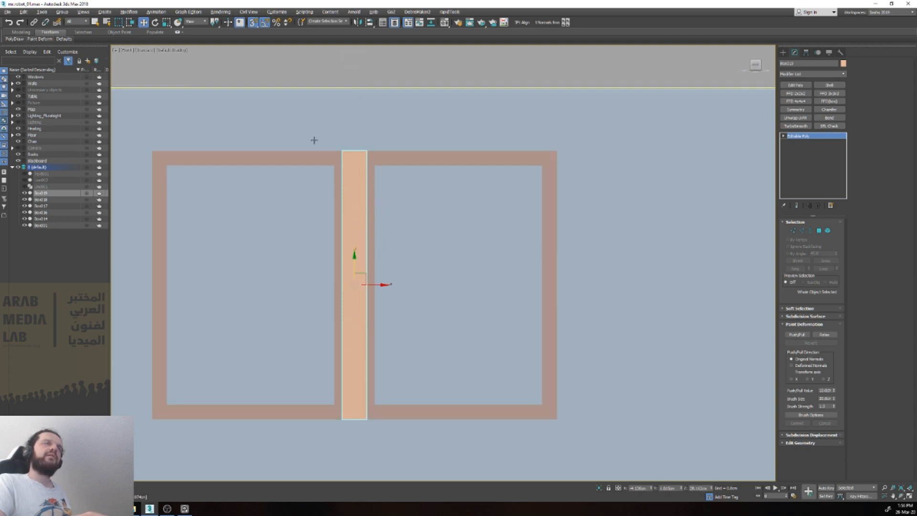
Step: Check the snap settings, turn snapping off and scale the bar horizontally to about 65% of its width
right_click(266, 23)
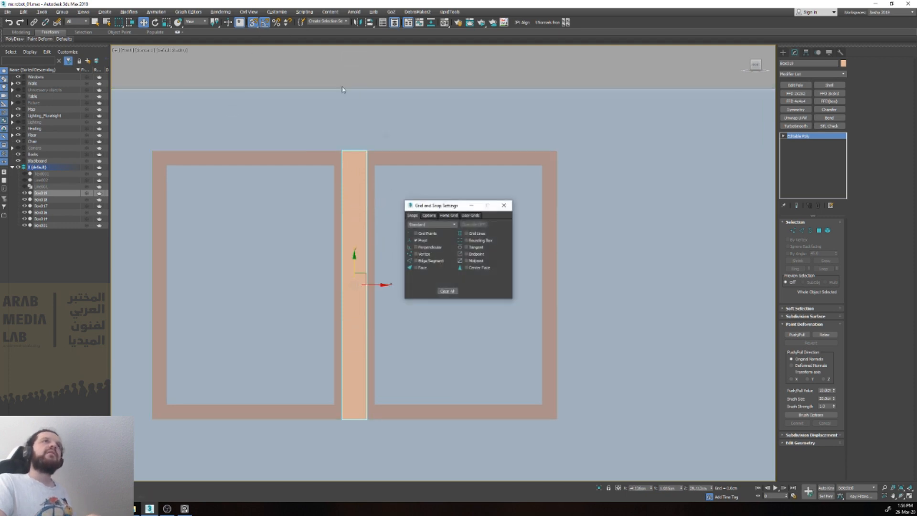
click(504, 205)
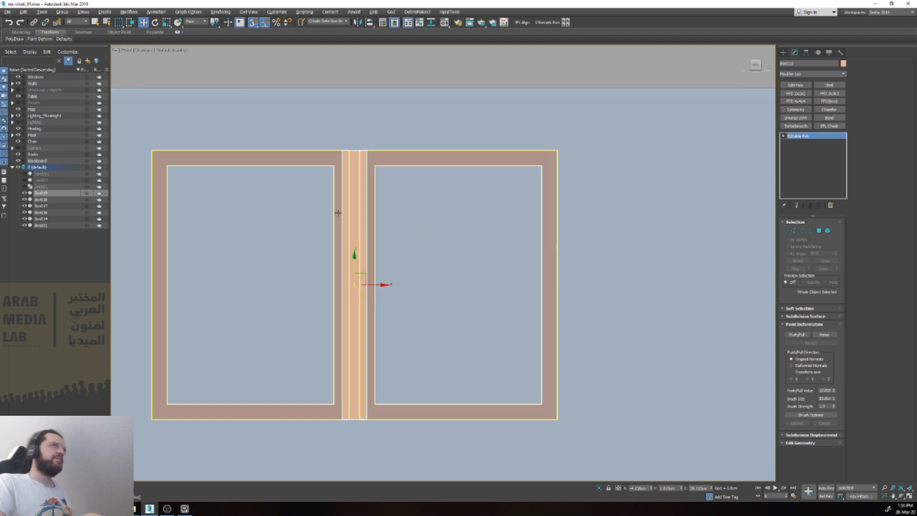
key(s)
key(r)
drag(388, 286, 368, 281)
scroll(368, 281, down, 2)
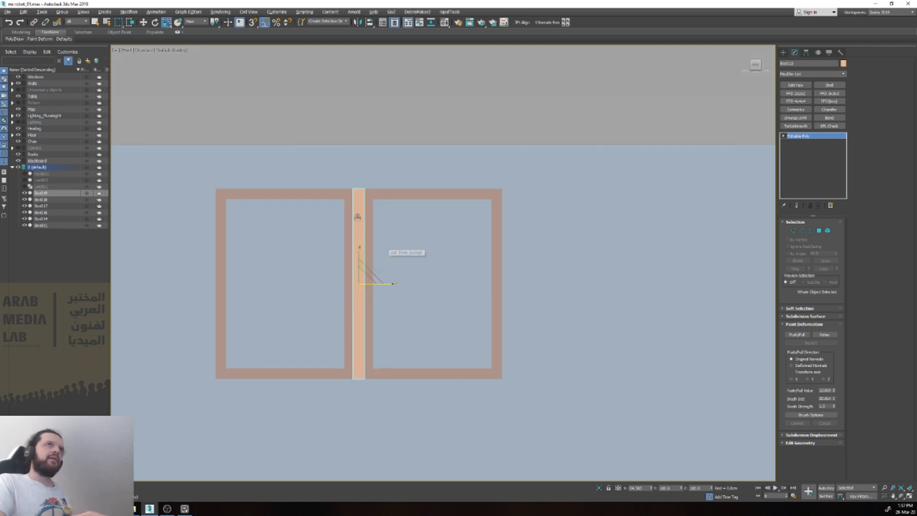
Step: Clone the double window frame upward and reduce the copy's modifier stack to its Editable Poly
click(312, 191)
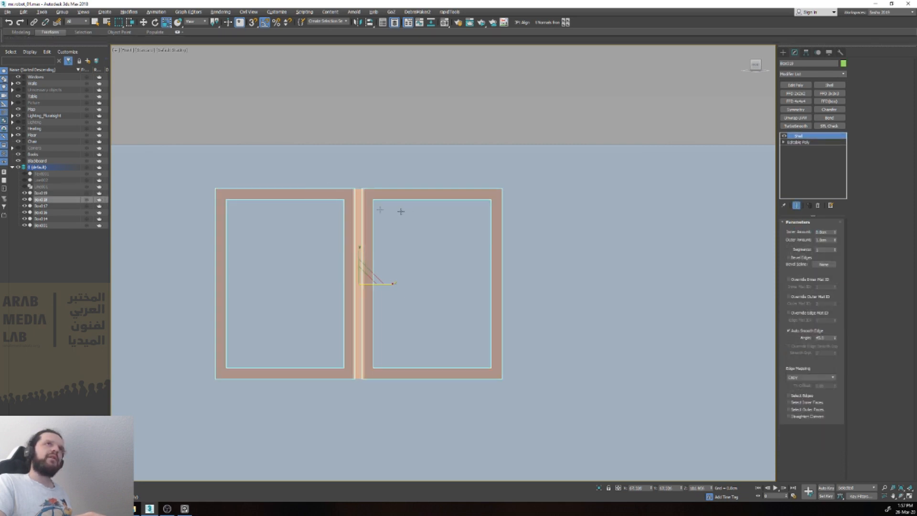
key(w)
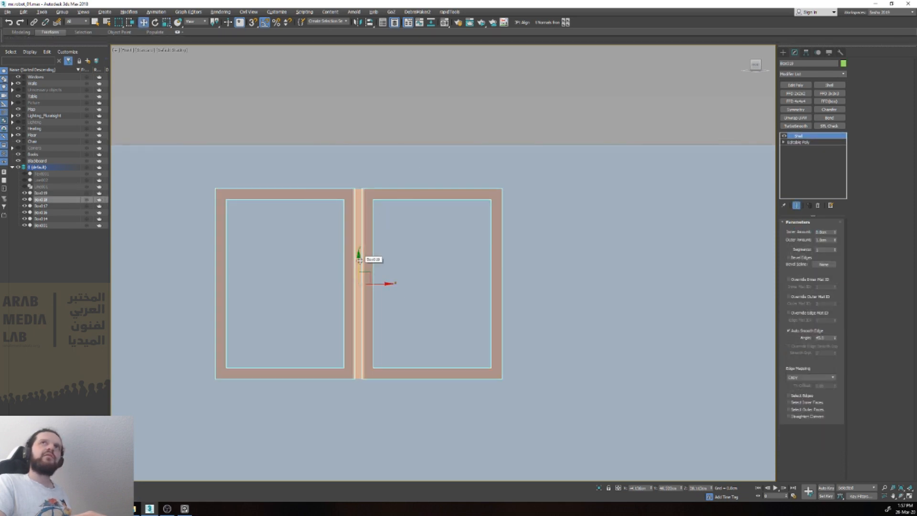
shift+drag(360, 260, 360, 201)
click(459, 285)
right_click(801, 135)
click(811, 147)
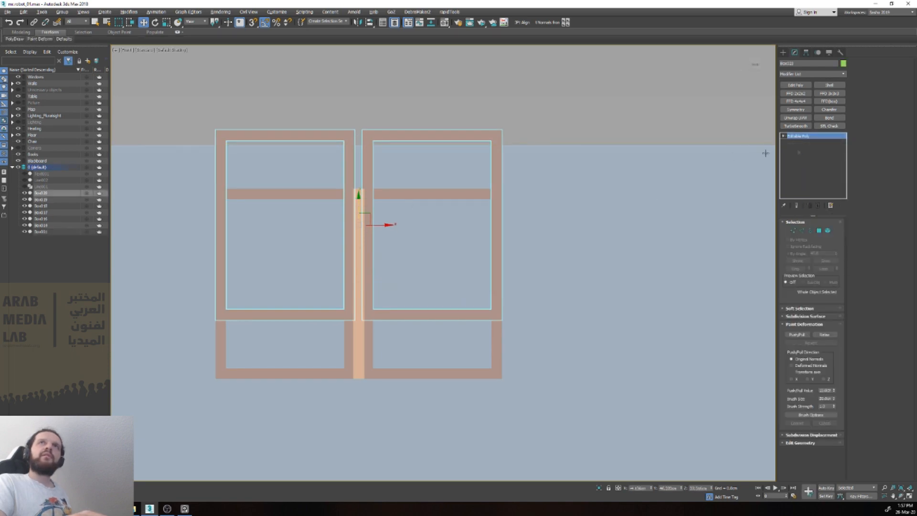
Step: Delete the right-hand frame element from the raised copy, keeping only its left frame
key(5)
click(372, 134)
key(Delete)
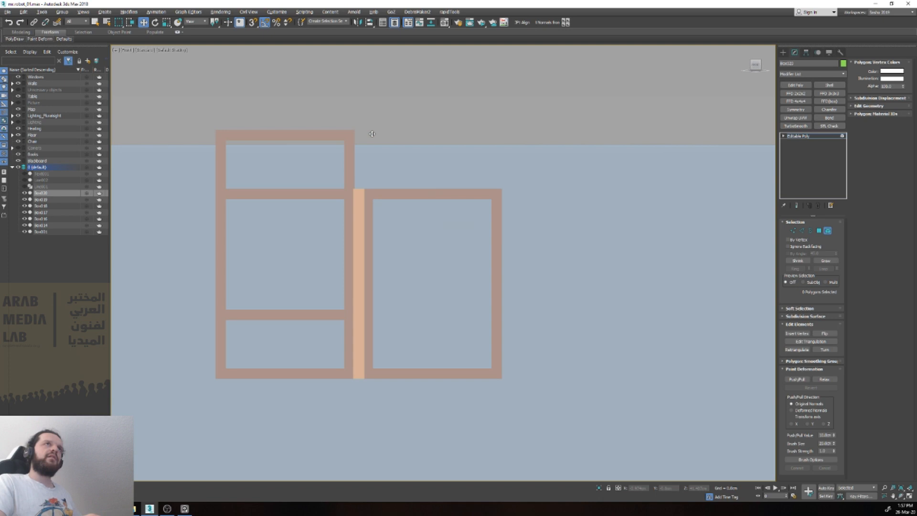
key(5)
Step: Center the raised frame copy's pivot on the object and rotate the frame 90 degrees into landscape orientation
key(e)
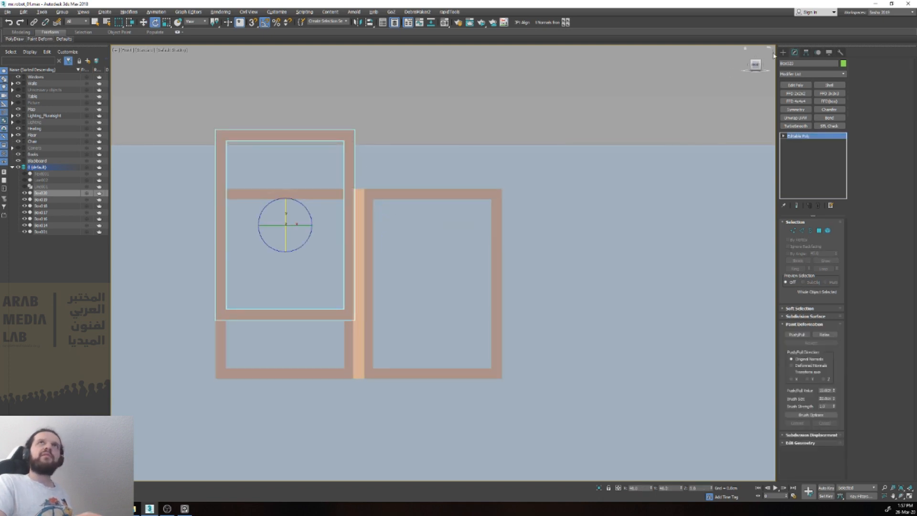
click(806, 53)
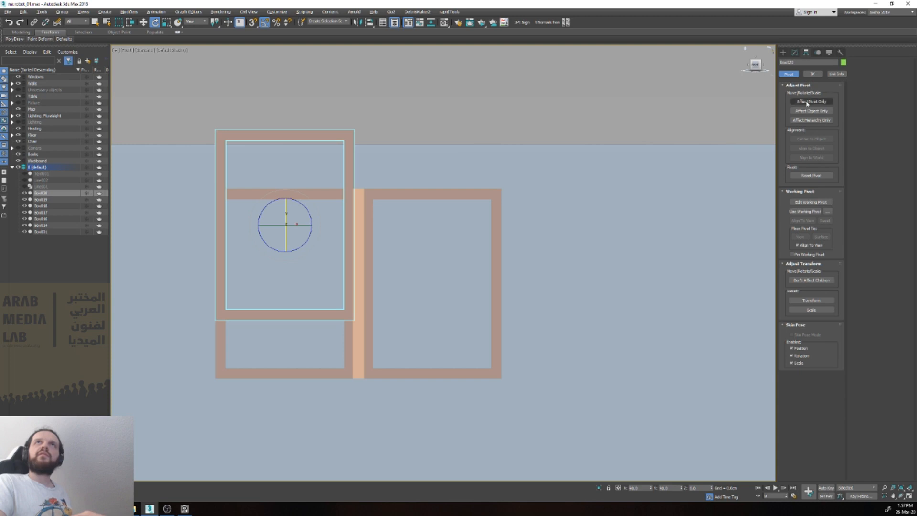
click(806, 102)
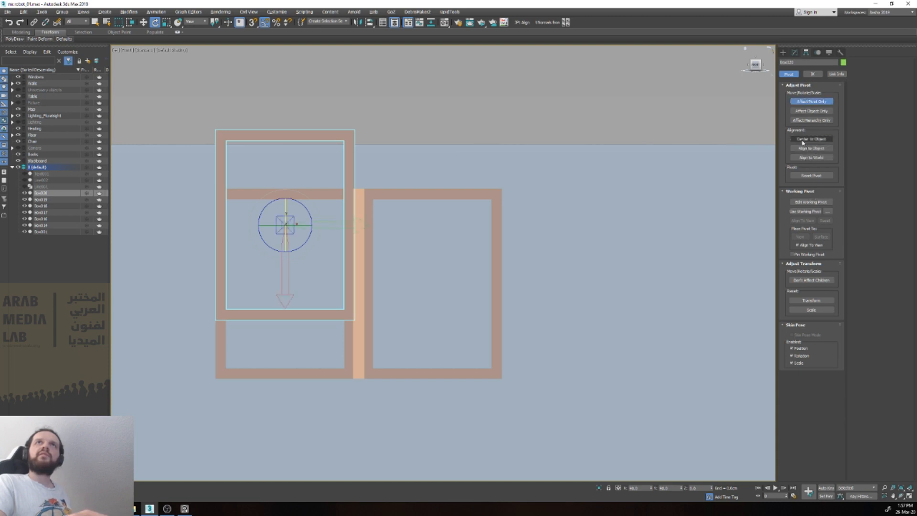
click(793, 53)
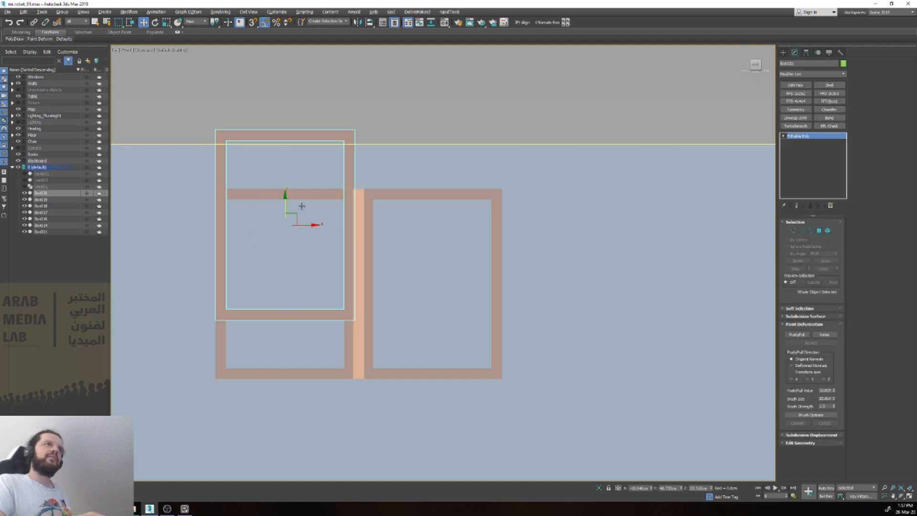
drag(304, 208, 323, 254)
Step: Snap the rotated frame onto the center of the middle bar and scale it up uniformly to surround both window panes
drag(322, 238, 358, 282)
key(w)
key(s)
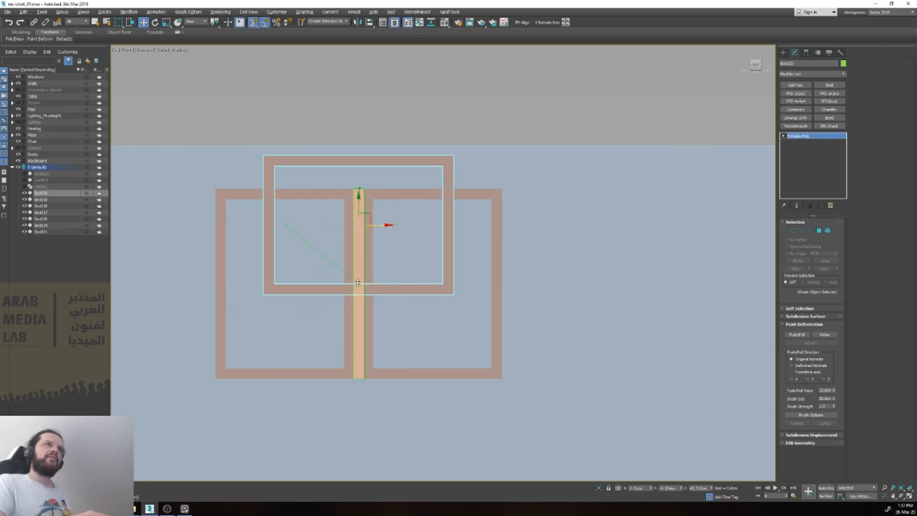
drag(358, 205, 413, 253)
key(e)
key(r)
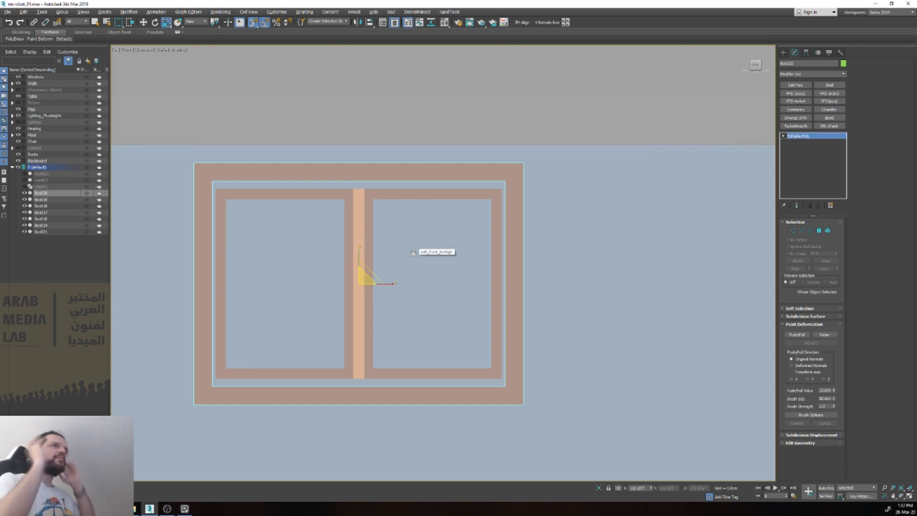
Step: Move the outer frame's upper and lower vertices so its inner edges snap to the top and bottom of the double frame
key(1)
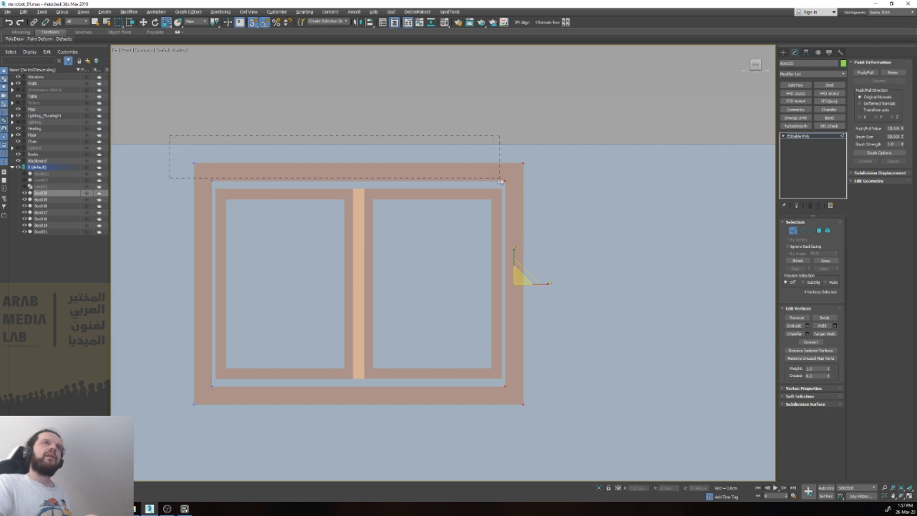
drag(568, 191, 569, 190)
key(w)
drag(358, 143, 227, 191)
drag(562, 430, 562, 430)
drag(505, 387, 504, 380)
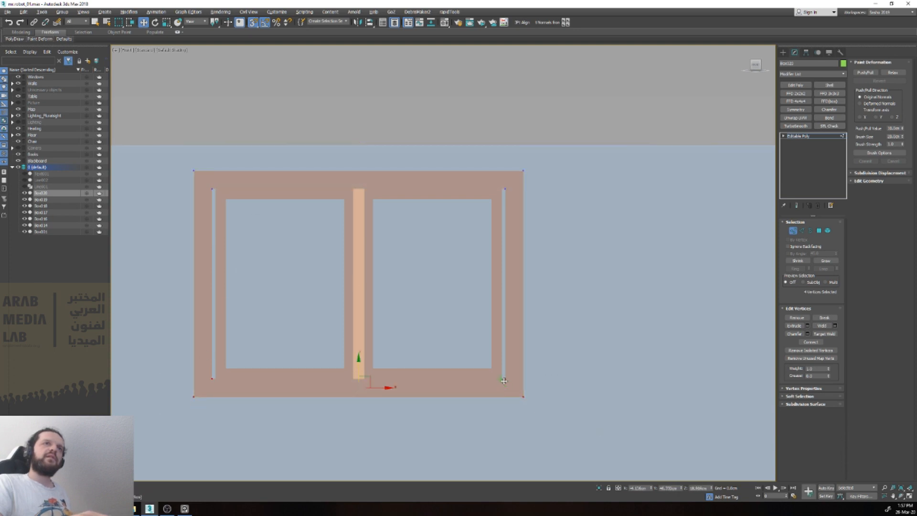
Step: Select the outer frame's right-side vertices and display edged faces in the viewport
drag(497, 159, 548, 407)
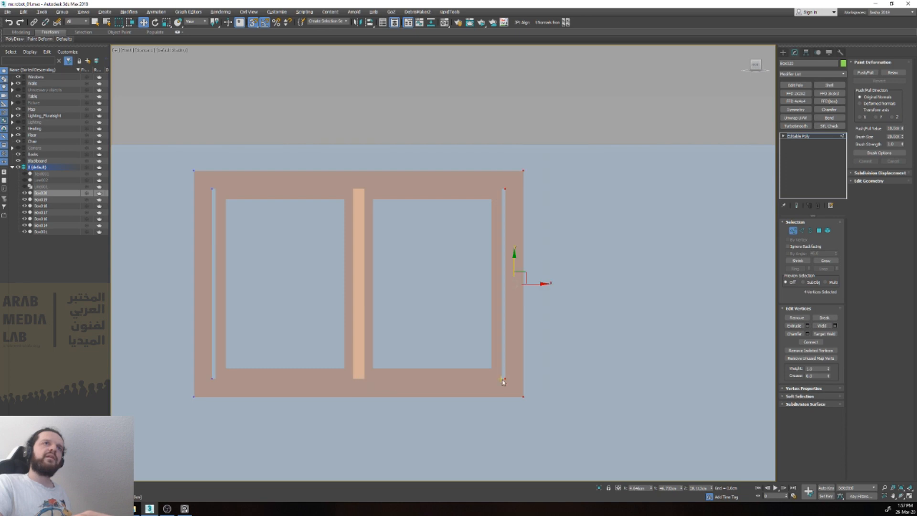
key(F4)
key(g)
key(g)
key(g)
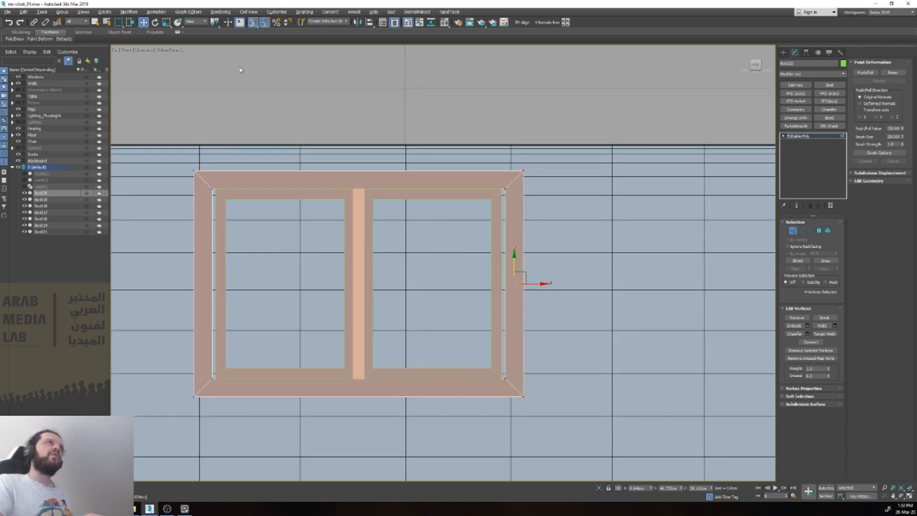
click(165, 50)
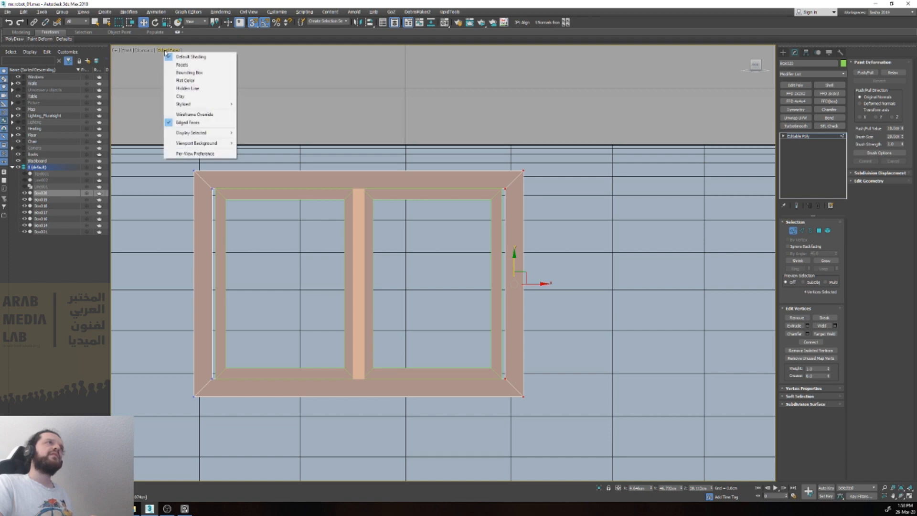
click(187, 122)
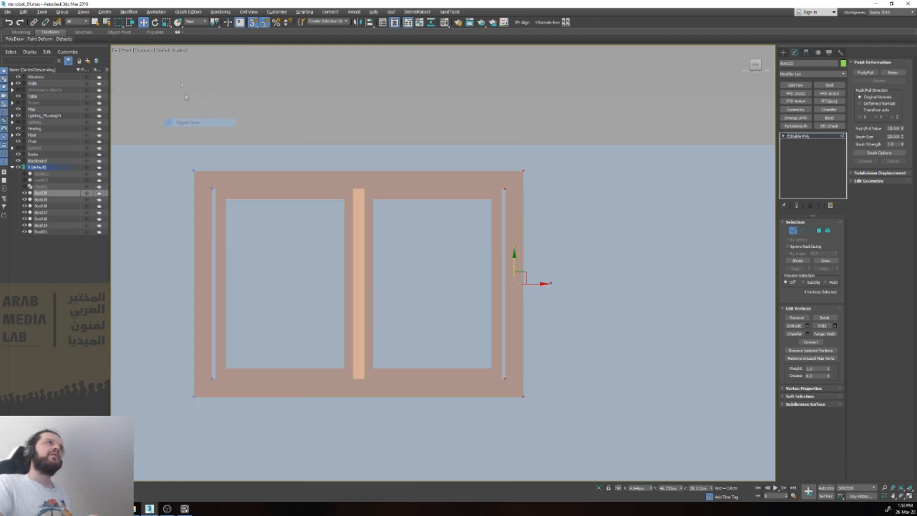
click(172, 50)
click(198, 122)
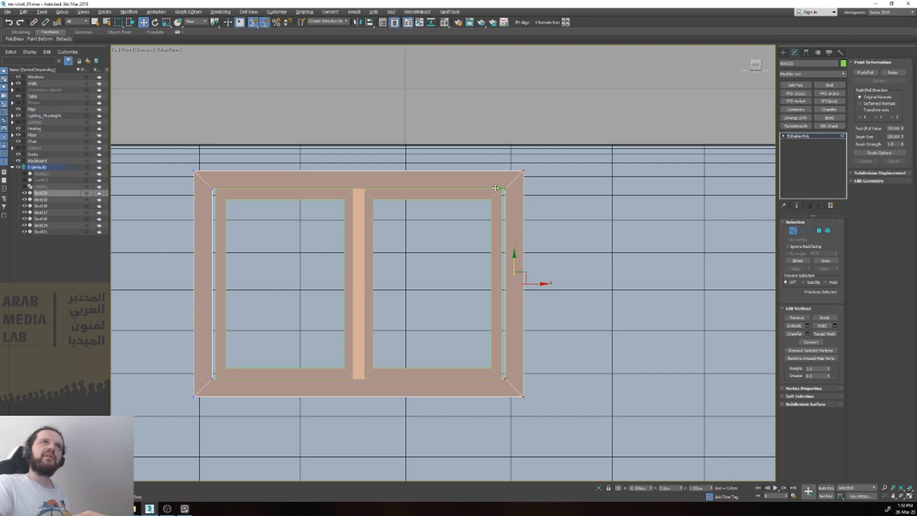
Step: Leave vertex editing, add the double frame and the middle bar to the selection, and isolate the three objects
scroll(509, 192, up, 2)
mouse_move(504, 190)
mouse_down()
mouse_move(502, 320)
mouse_move(504, 190)
mouse_up()
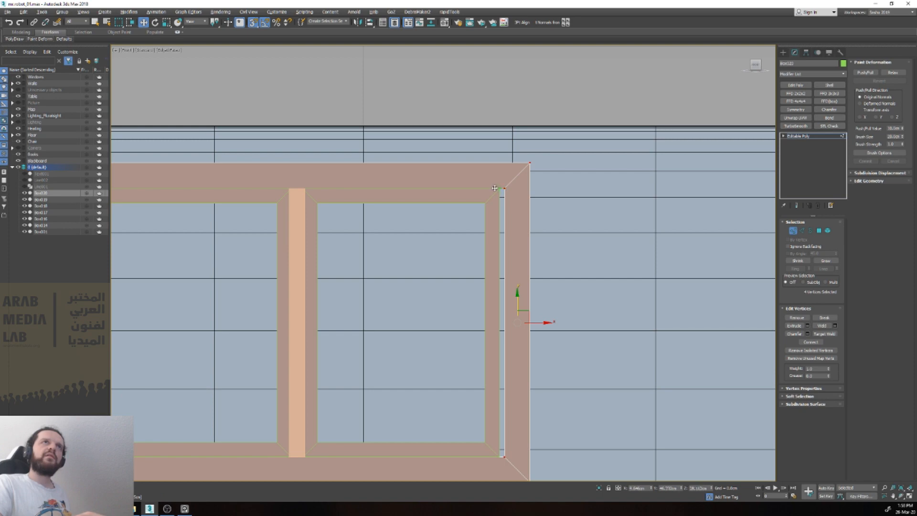
key(1)
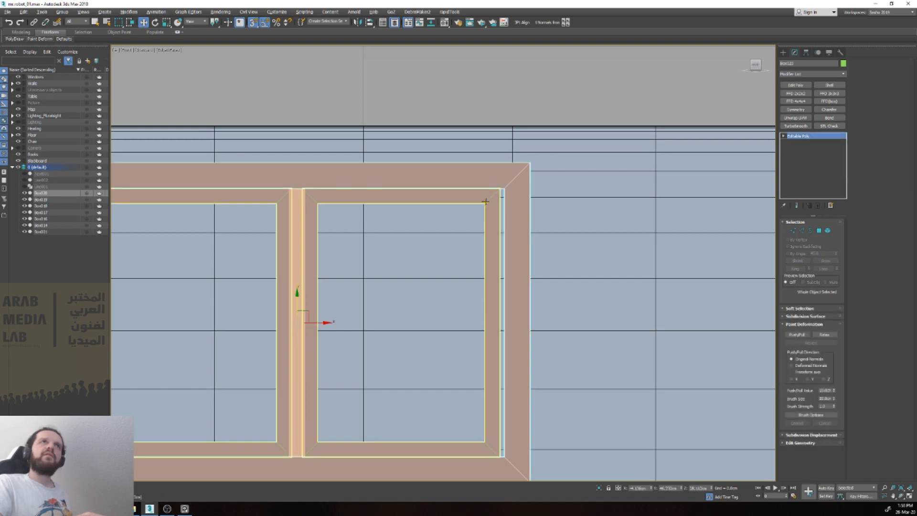
ctrl+click(485, 200)
ctrl+click(303, 218)
key(alt+q)
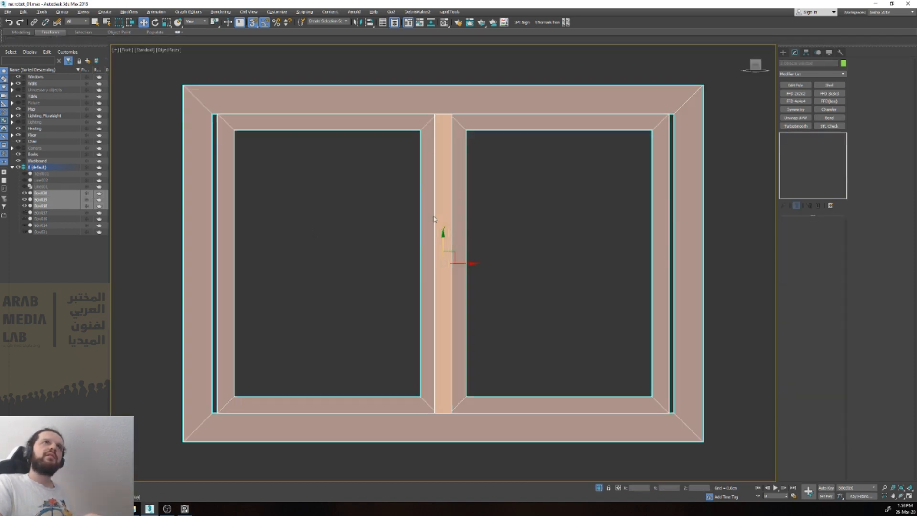
Step: Move the outer frame's right-side vertices inward so its inner edge snaps to the double frame's right edge
click(348, 231)
click(677, 107)
middle_drag(678, 107, 587, 109)
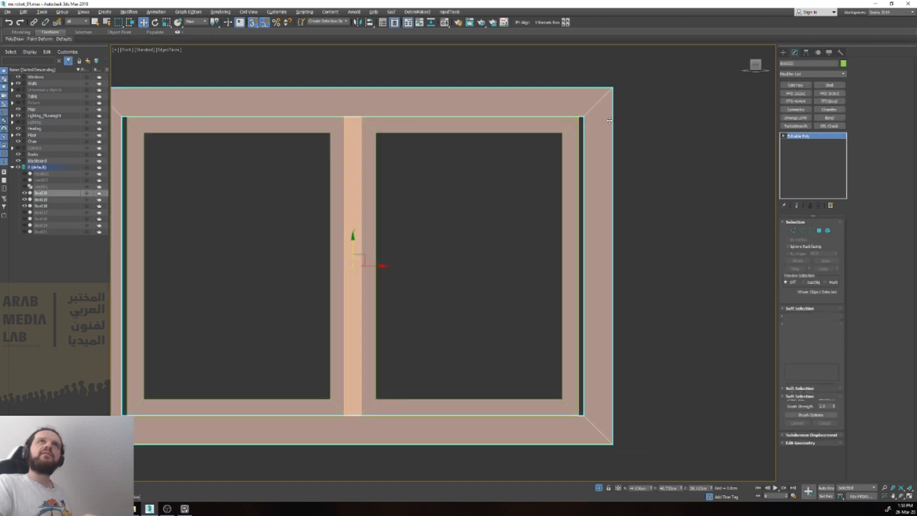
key(1)
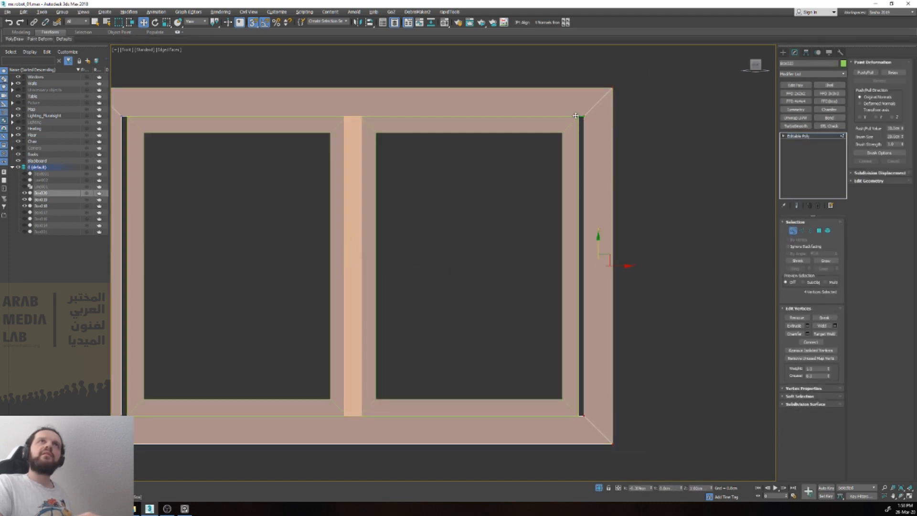
drag(616, 265, 601, 265)
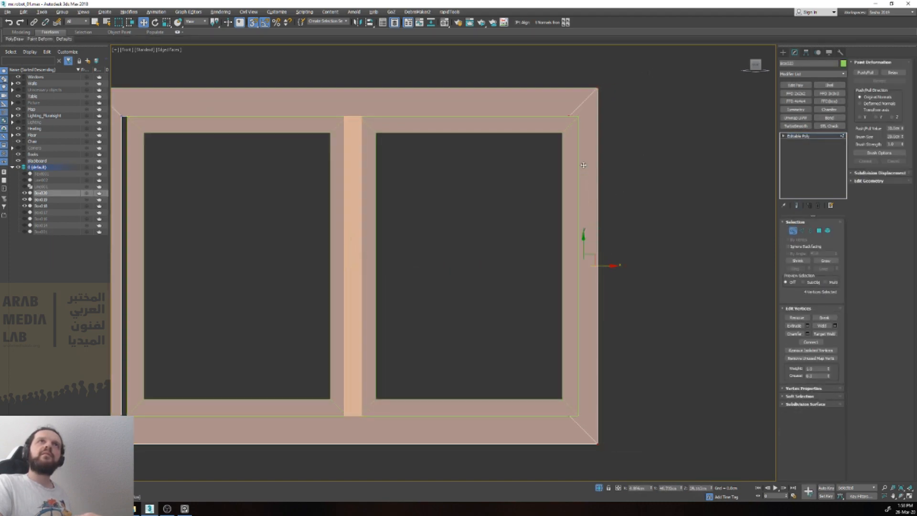
key(ctrl+z)
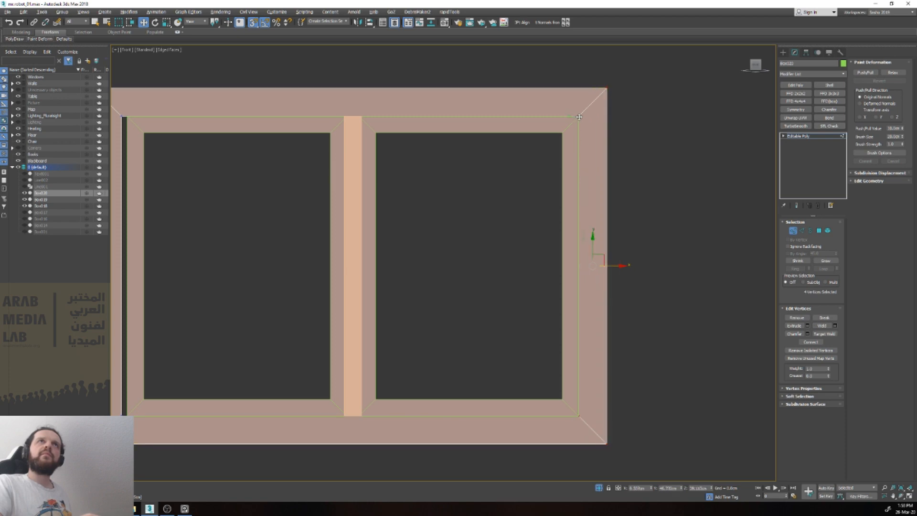
Step: Snap the outer frame's left-side vertices to the double frame's left edge and finish the vertex editing
middle_drag(308, 175, 392, 175)
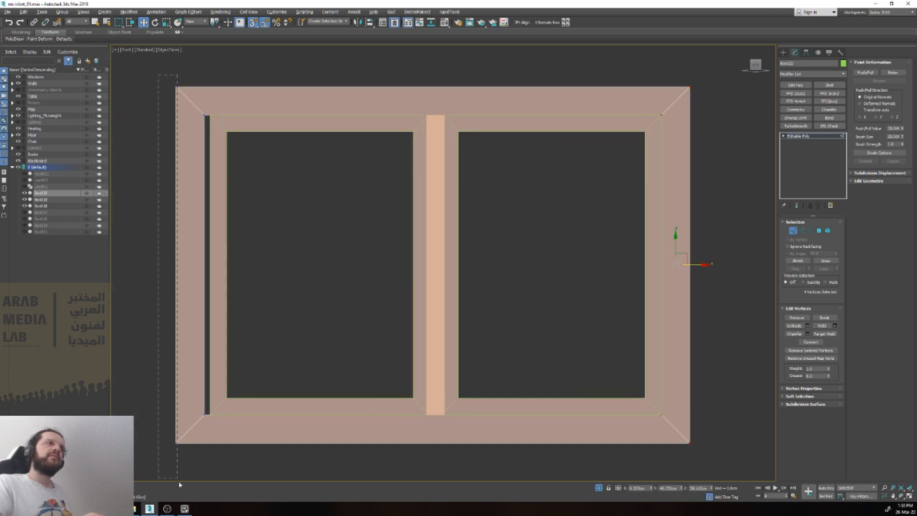
drag(207, 491, 207, 490)
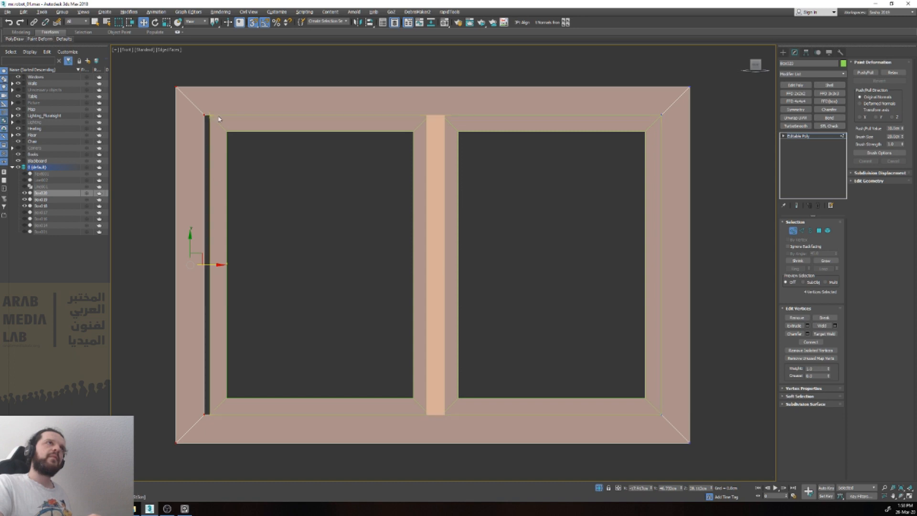
drag(203, 115, 209, 115)
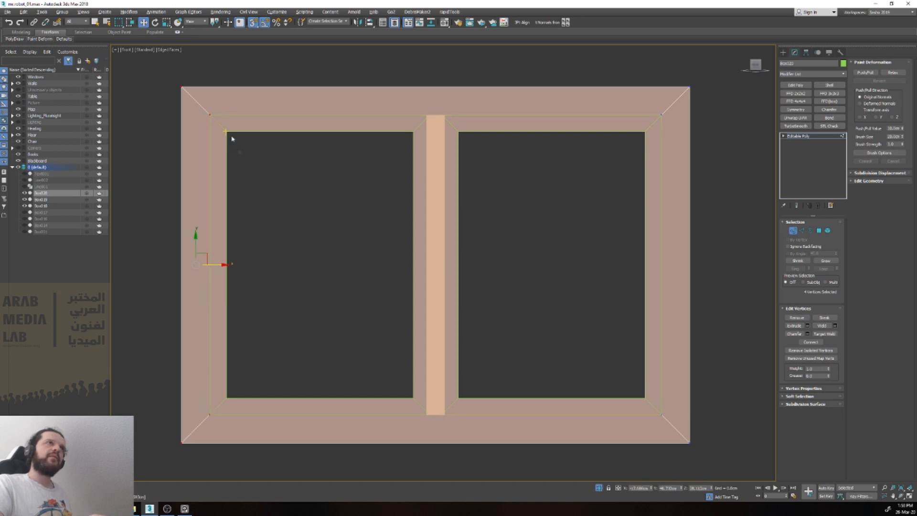
scroll(249, 192, down, 4)
alt+middle_drag(272, 206, 302, 233)
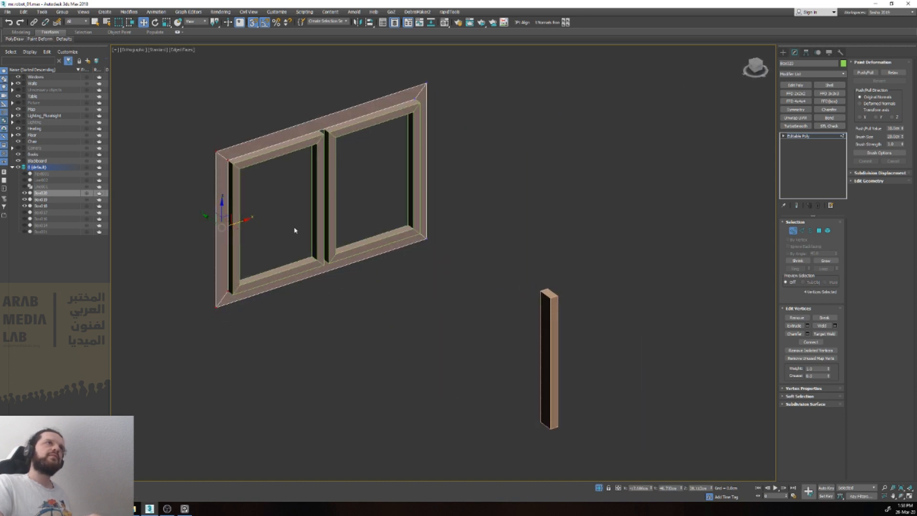
key(1)
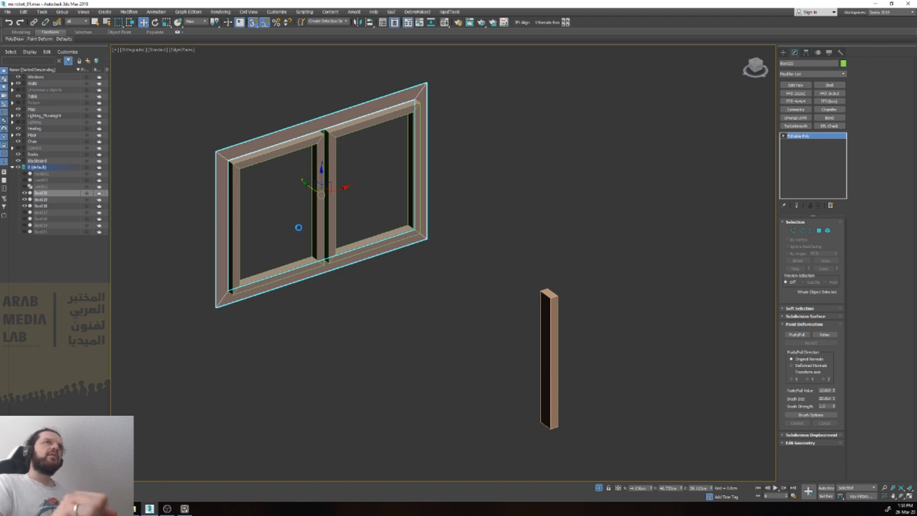
Step: Move the detached middle bar along its depth axis into the gap between the two panes
click(546, 367)
alt+middle_drag(545, 367, 523, 351)
drag(522, 350, 214, 159)
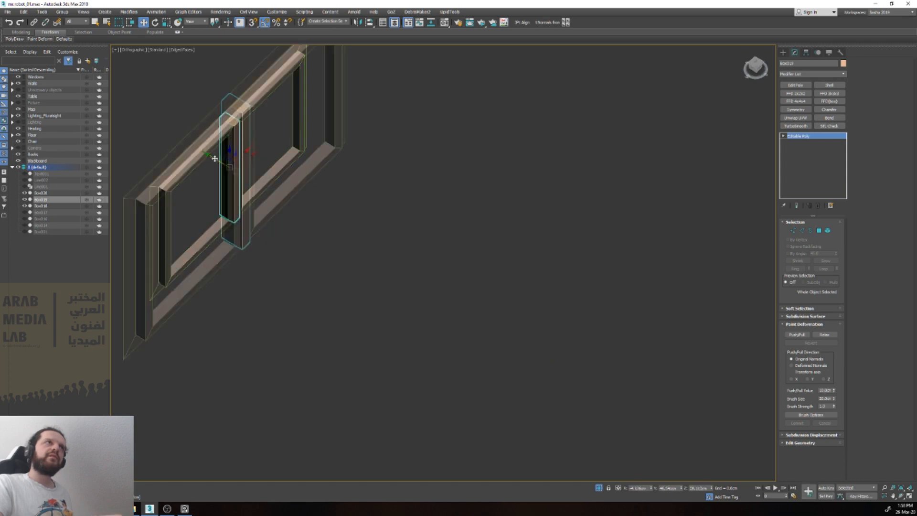
scroll(213, 159, up, 5)
scroll(214, 160, up, 3)
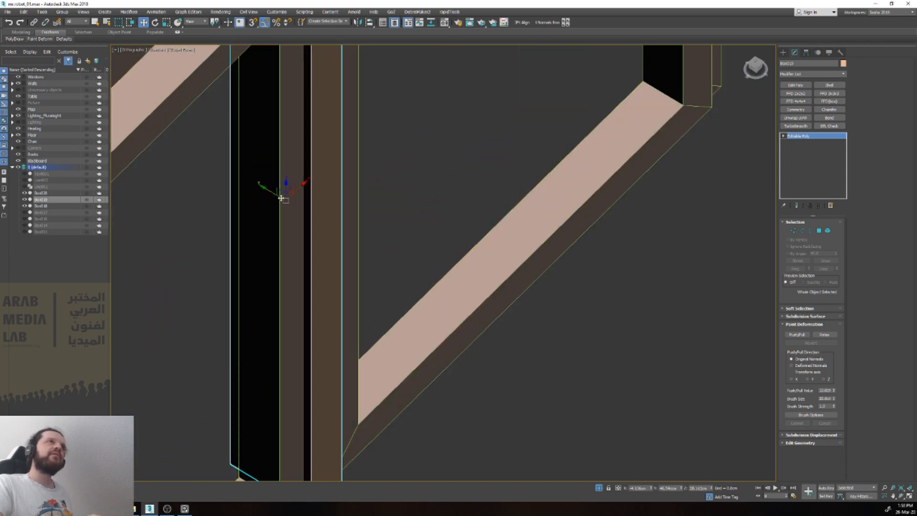
Step: Scale the middle bar along its depth axis
scroll(282, 200, down, 3)
alt+middle_drag(280, 201, 316, 188)
key(e)
key(r)
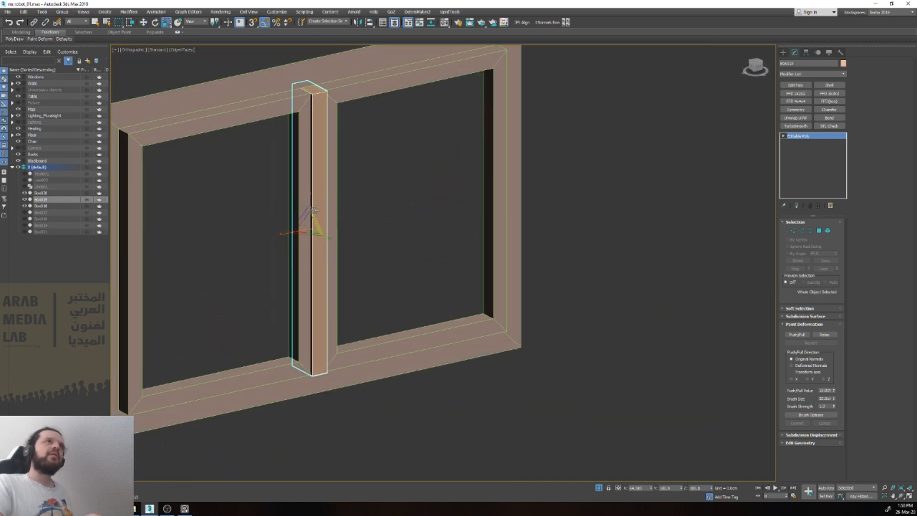
drag(309, 203, 310, 202)
Step: Move the outer frame along its depth axis to line it up with the panes' faces
click(271, 78)
alt+middle_drag(271, 78, 305, 141)
key(w)
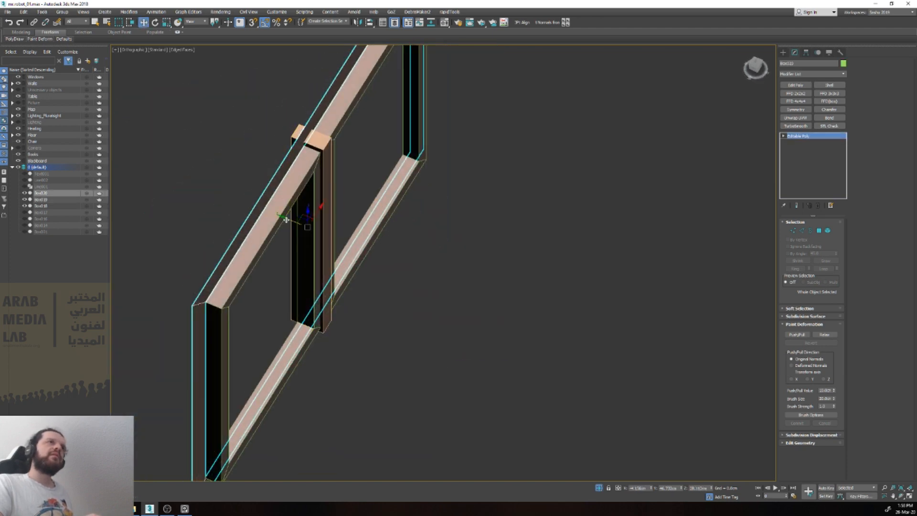
drag(286, 219, 306, 226)
alt+middle_drag(306, 226, 310, 224)
drag(310, 224, 312, 224)
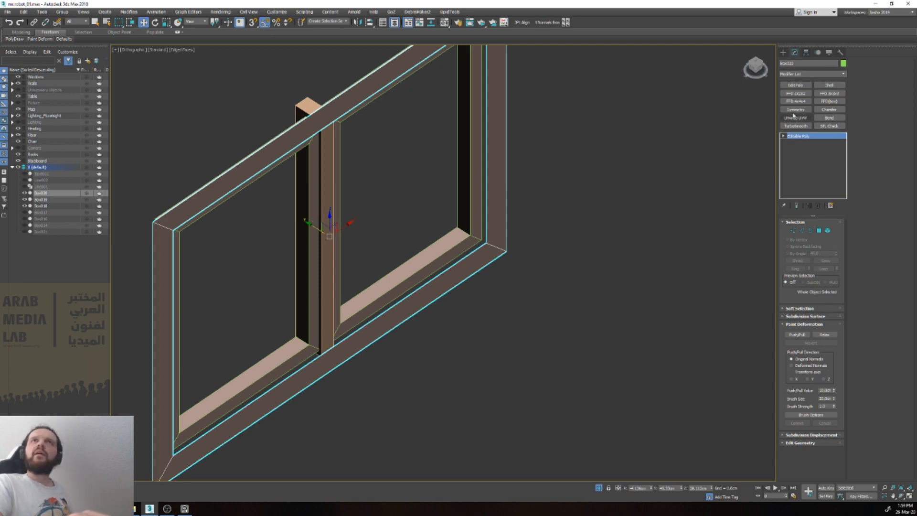
Step: Add a Shell modifier to the outer frame with an inner amount of 1 cm and an outer amount of 0
click(829, 85)
drag(833, 240, 791, 231)
text(1)
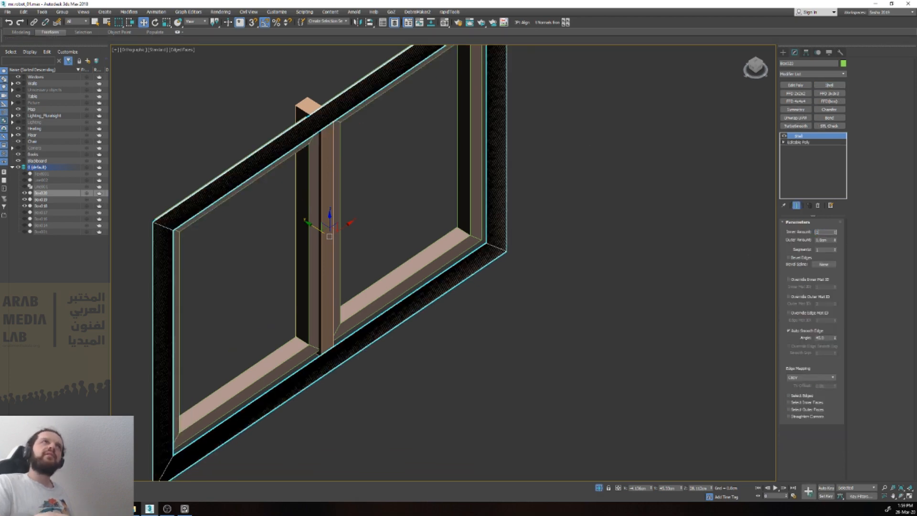
key(Return)
Step: Set the Shell outer amount of the two panes to 0 and move them along their depth axis toward the outer frame
alt+middle_drag(518, 270, 563, 276)
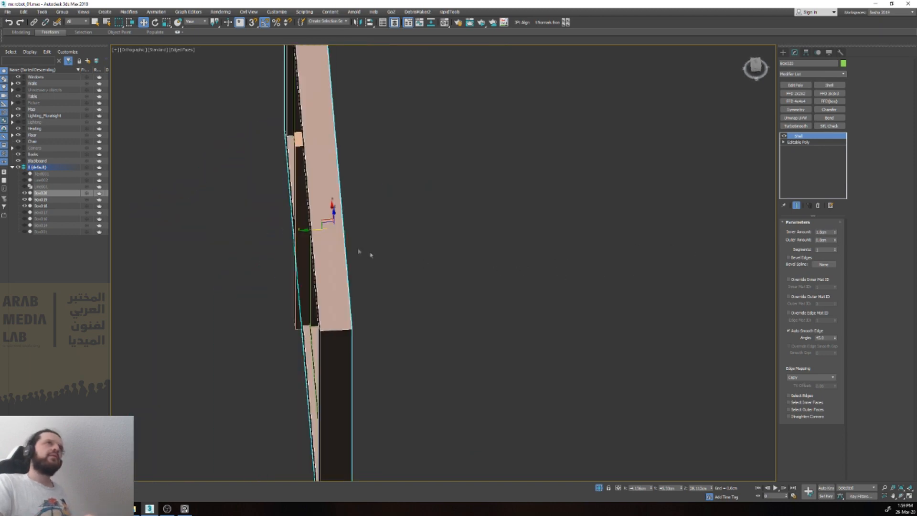
alt+middle_drag(380, 233, 406, 202)
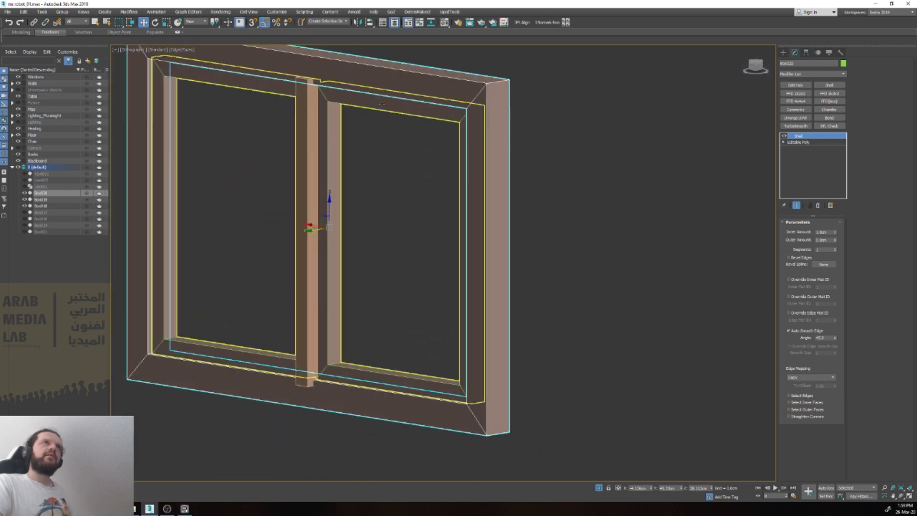
click(451, 116)
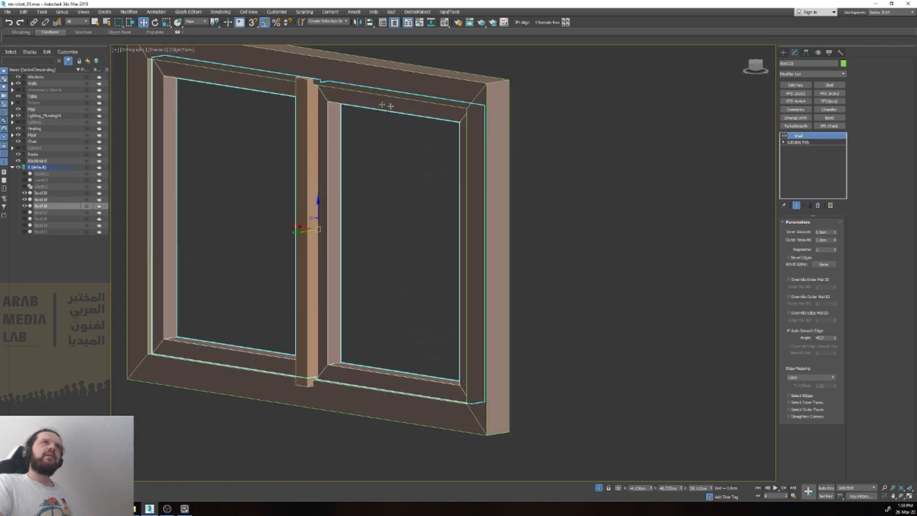
right_click(837, 244)
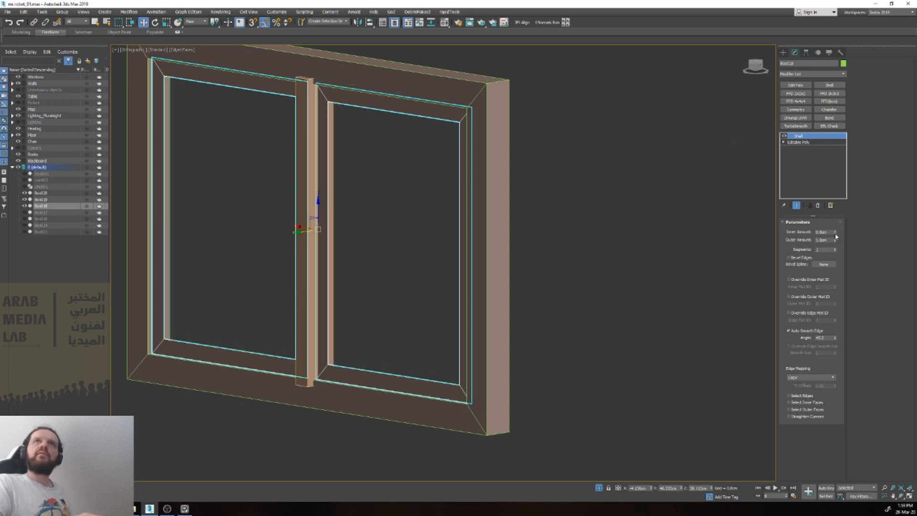
alt+middle_drag(487, 252, 457, 226)
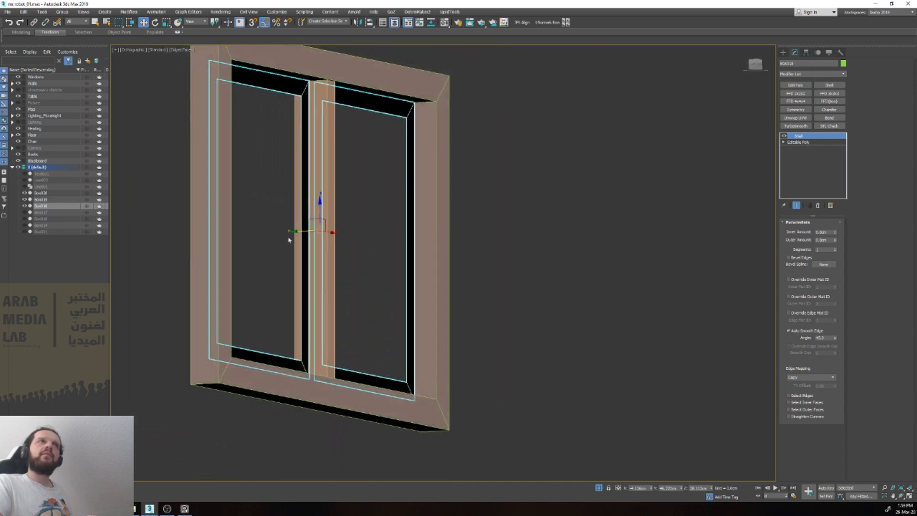
drag(293, 231, 306, 232)
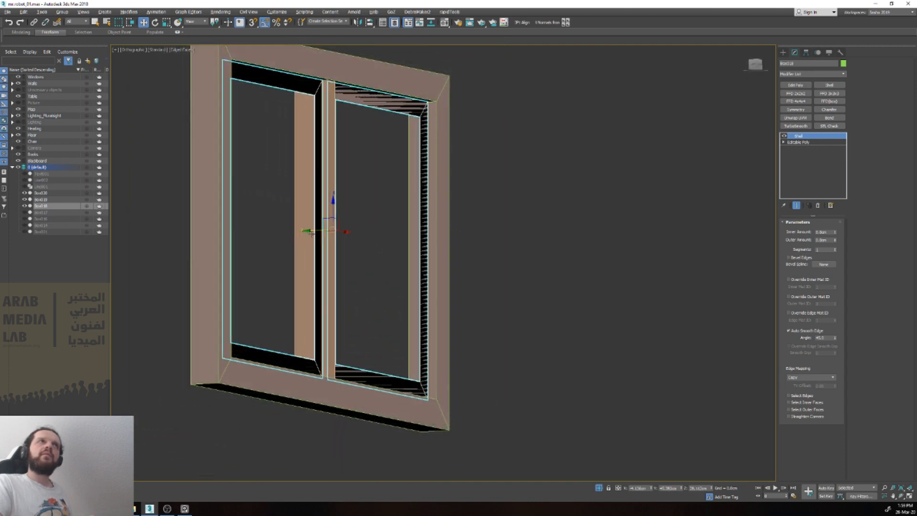
Step: Set the Shell inner amount to about 0.4 cm on the panes and about 0.8 cm on the outer frame
alt+middle_drag(311, 233, 293, 253)
click(804, 141)
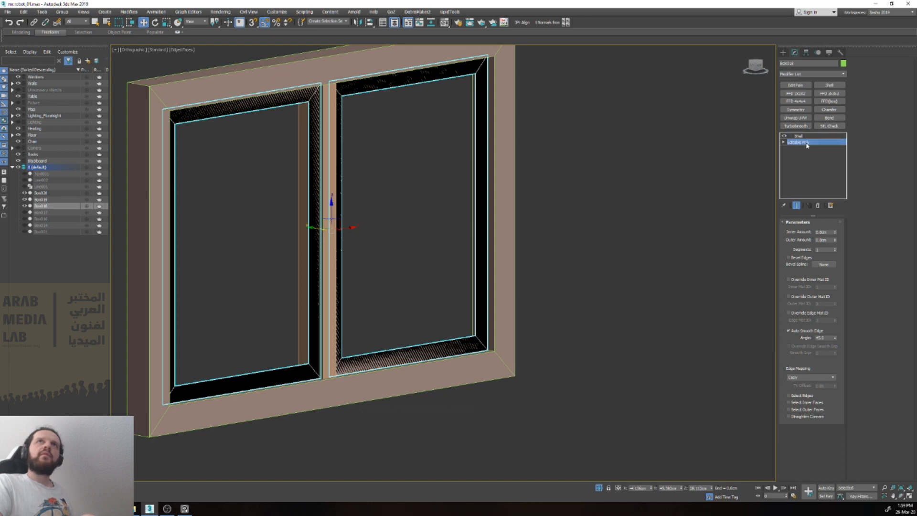
key(4)
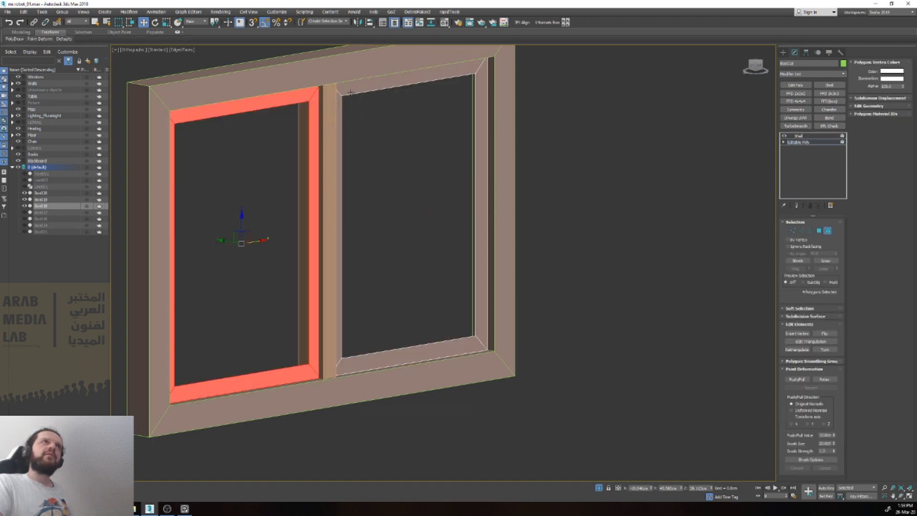
key(5)
click(807, 136)
drag(835, 233, 835, 216)
alt+middle_drag(757, 218, 527, 231)
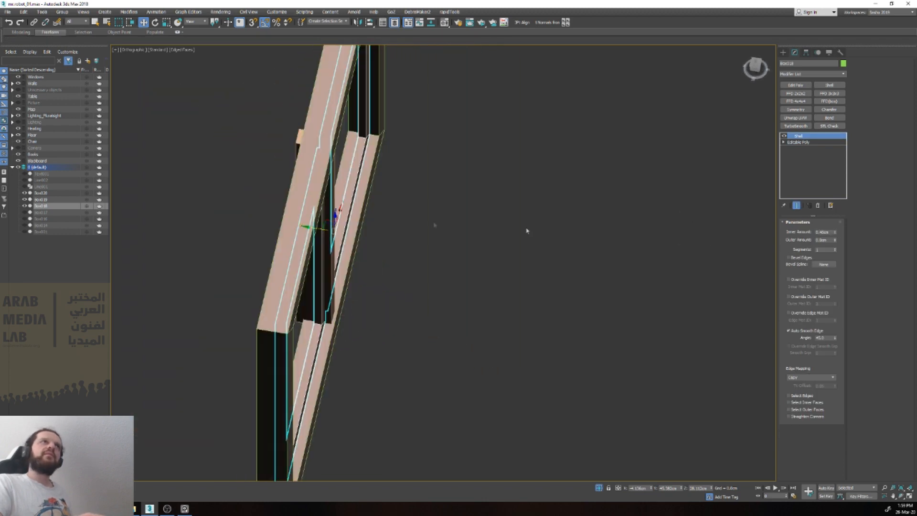
click(311, 192)
mouse_move(834, 235)
mouse_down()
mouse_move(837, 254)
mouse_move(835, 246)
mouse_up()
Step: Move the middle bar's protruding vertices along the depth axis toward the frame to make the bar shallower
mouse_move(501, 246)
alt+middle_down()
mouse_move(544, 274)
mouse_move(573, 248)
mouse_move(489, 231)
mouse_move(511, 253)
alt+middle_up()
click(302, 150)
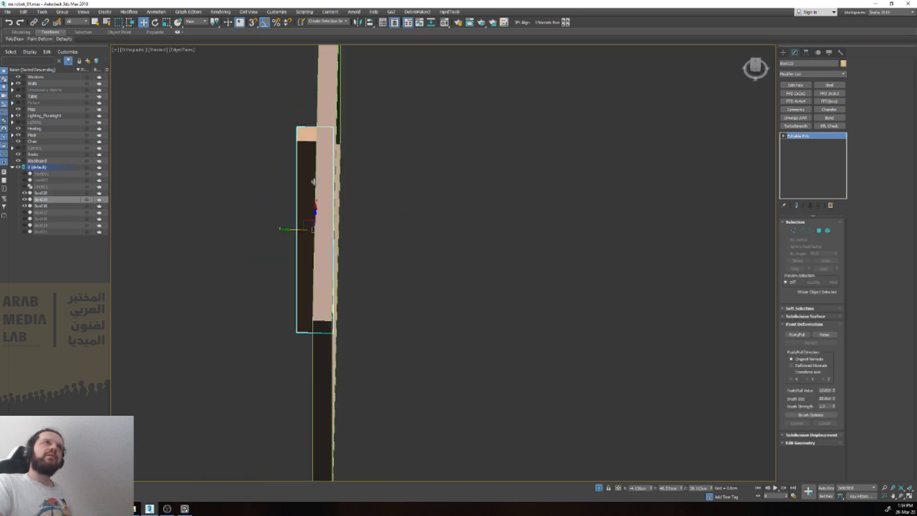
key(1)
drag(288, 123, 303, 364)
drag(271, 230, 294, 234)
alt+middle_drag(294, 234, 274, 163)
key(1)
scroll(270, 179, down, 4)
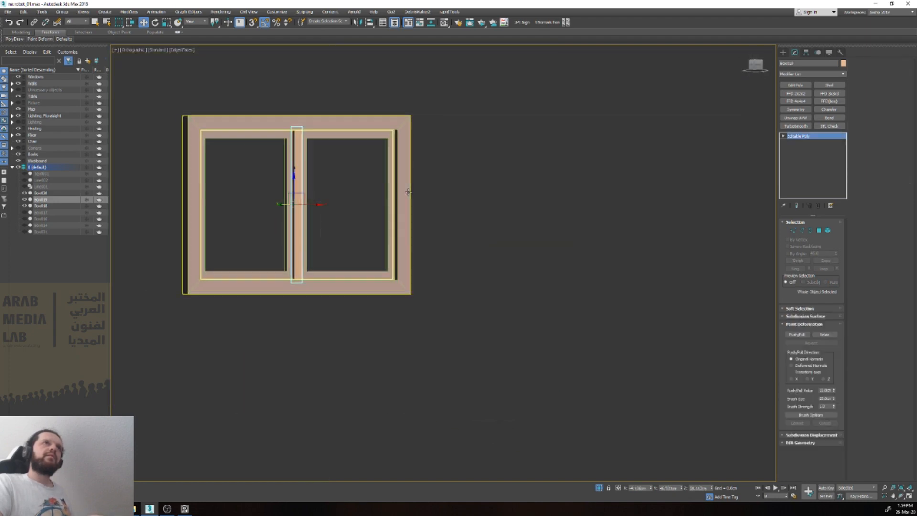
middle_drag(375, 200, 349, 211)
scroll(425, 214, down, 2)
click(347, 210)
scroll(347, 211, up, 4)
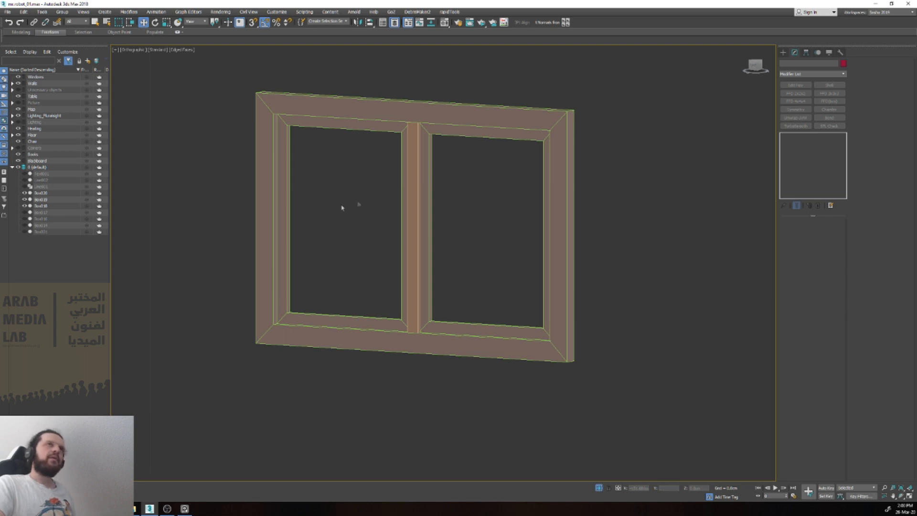
Step: Select the outer frame's four inner corner vertices in its editable poly and try to scale them outward
scroll(412, 189, down, 2)
key(f)
key(v)
key(z)
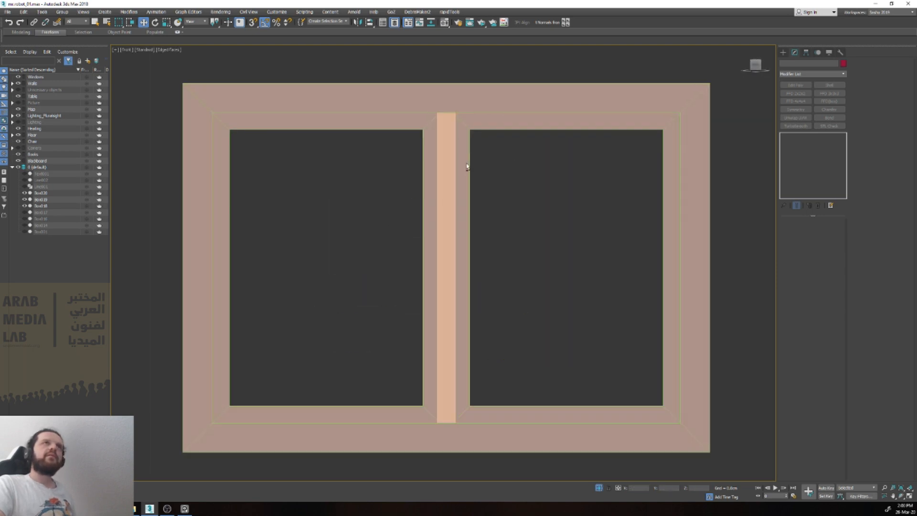
click(462, 108)
scroll(463, 109, down, 4)
scroll(464, 111, up, 2)
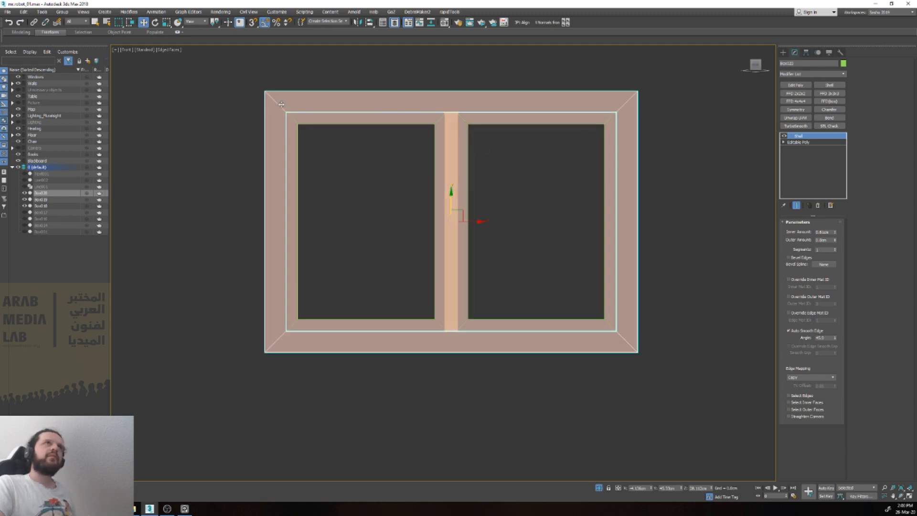
click(816, 143)
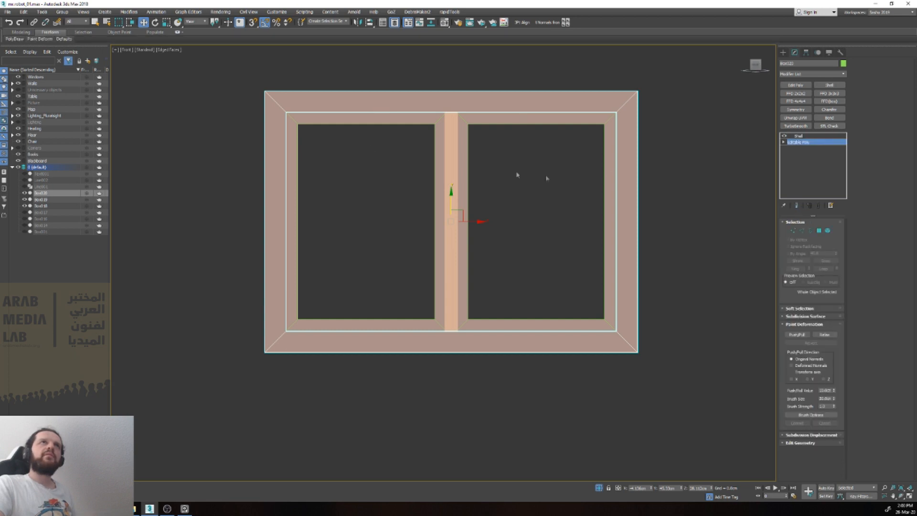
key(1)
drag(525, 341, 524, 341)
key(e)
key(r)
drag(458, 219, 477, 221)
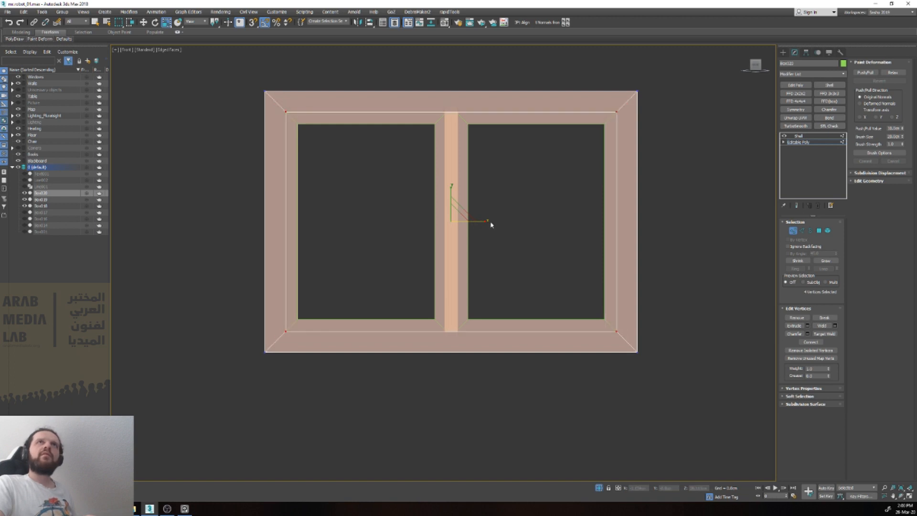
Step: Remove the Shell modifier from the outer frame, leaving only its editable poly
click(797, 142)
right_click(796, 138)
click(807, 146)
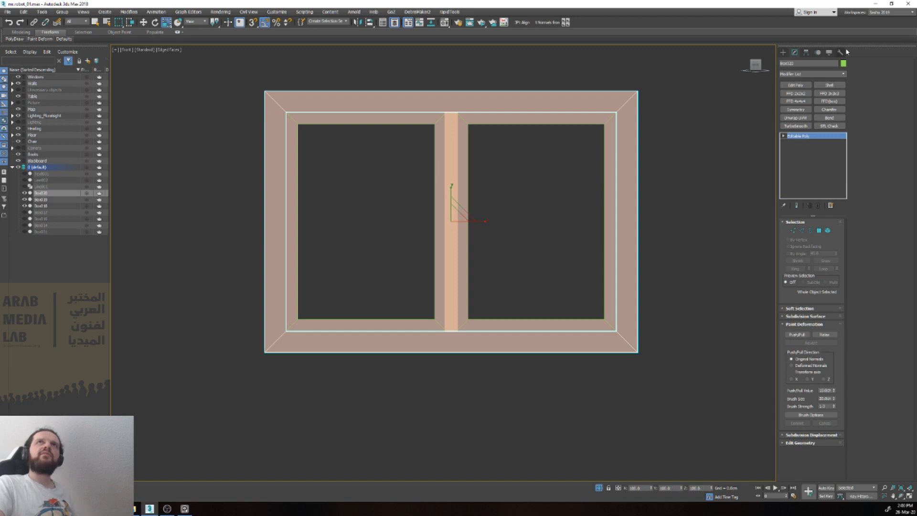
click(841, 52)
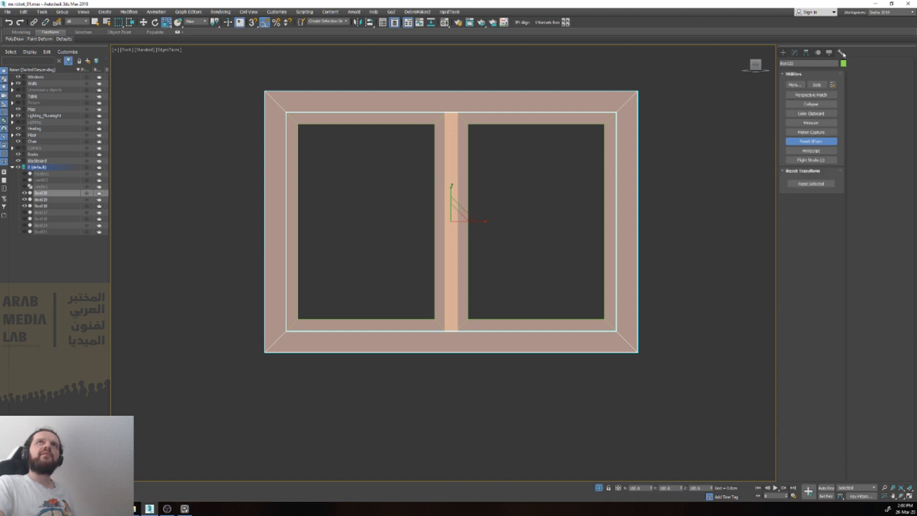
click(795, 53)
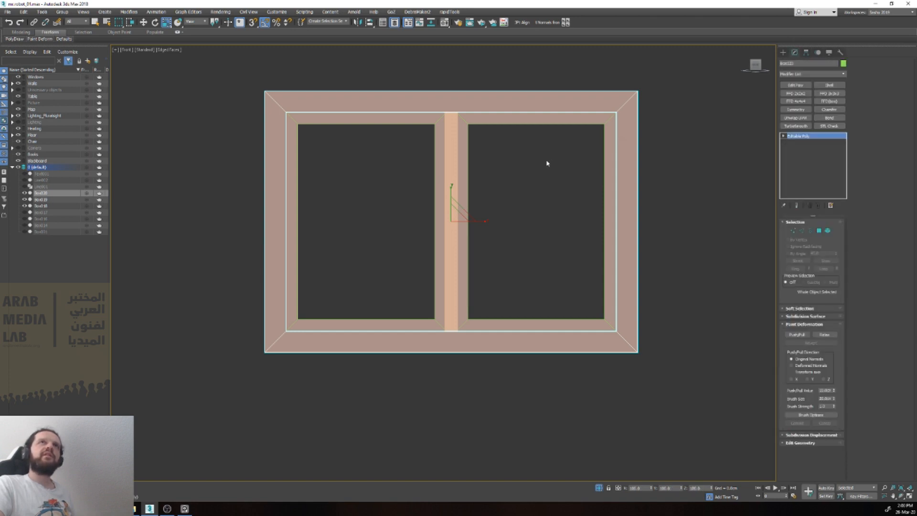
Step: Scale the outer frame's inner corner vertices outward, with extra vertical scaling, to leave a gap around the panes
key(1)
drag(456, 216, 459, 219)
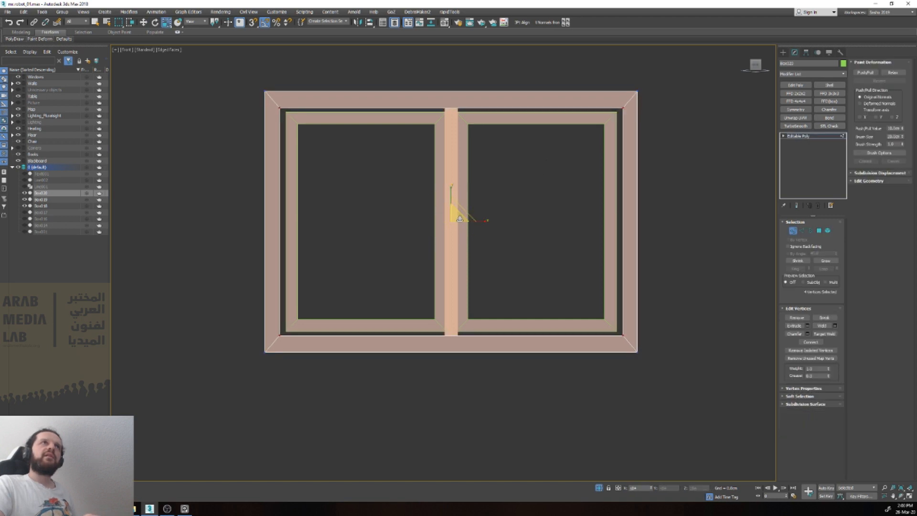
drag(450, 190, 451, 191)
key(1)
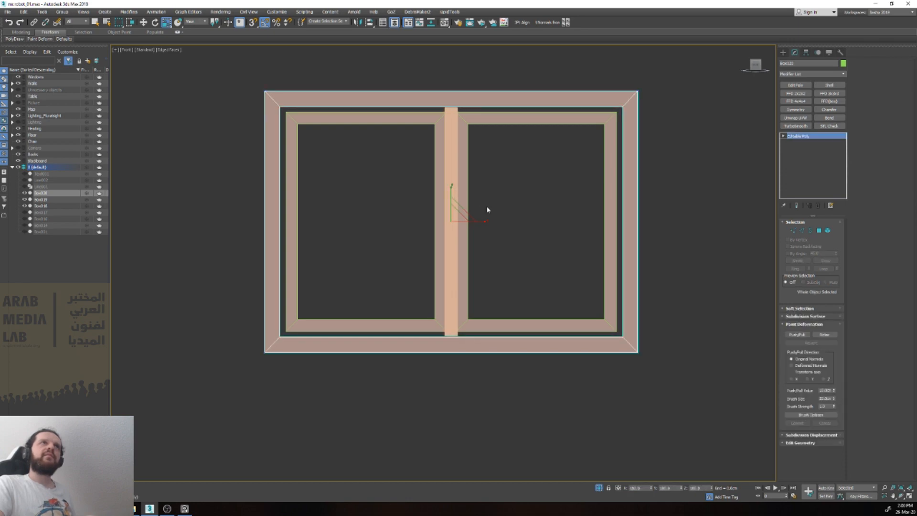
Step: Create a plane about 22 cm wide and 5.3 cm long below the window and move it up near the frame
text(x)
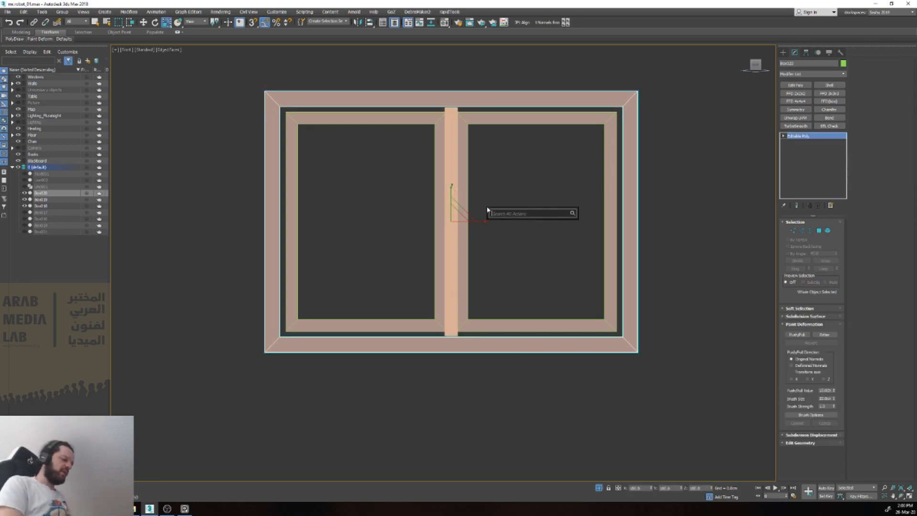
text(plan)
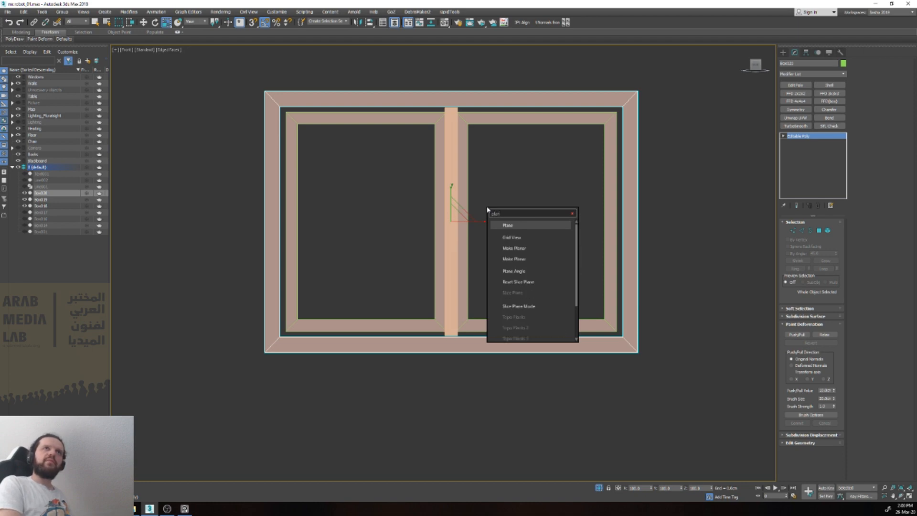
key(Return)
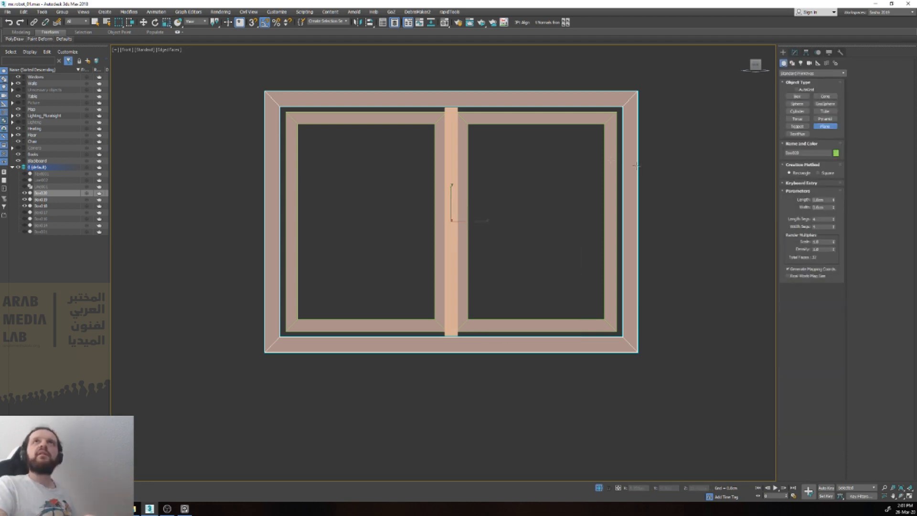
drag(310, 395, 598, 464)
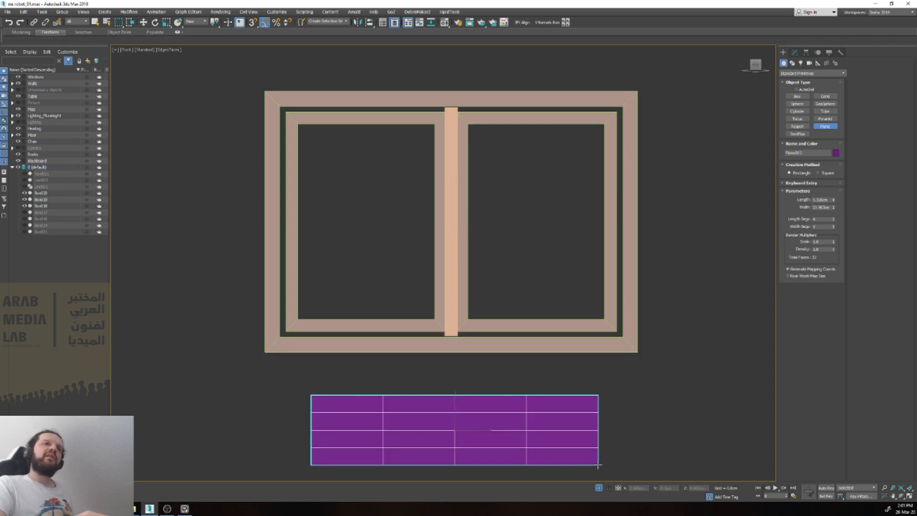
key(w)
drag(455, 407, 455, 367)
Step: Set the plane's length and width segments to 1 and convert it to an editable poly
click(794, 52)
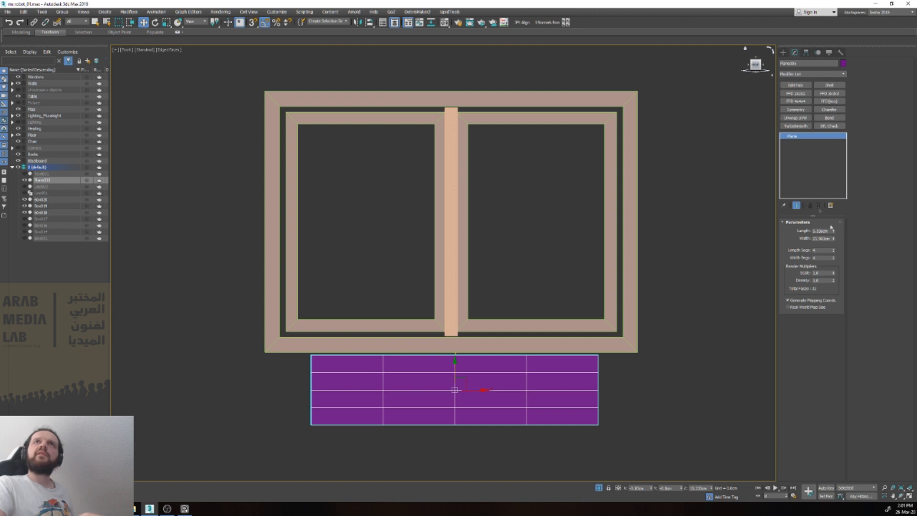
text(1)
key(Tab)
text(1)
key(Tab)
click(541, 379)
key(ctrl+e)
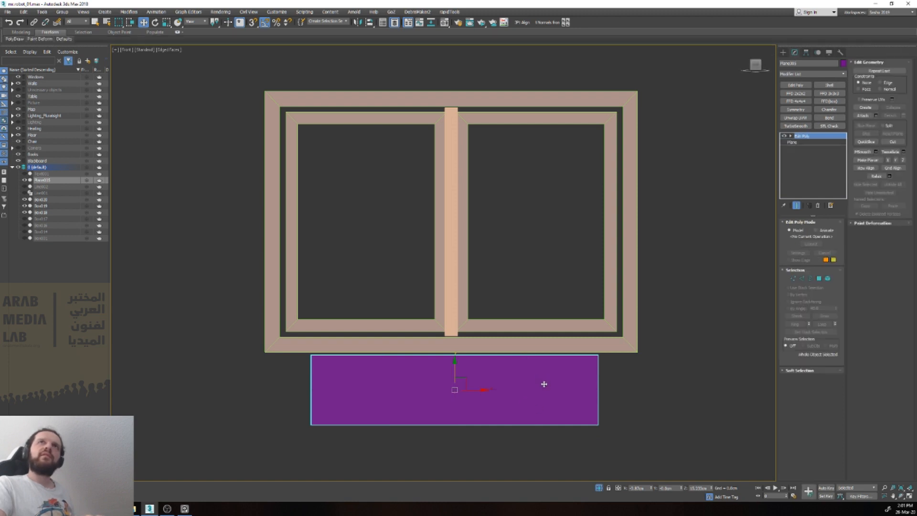
Step: Snap the plane to the centre of the window and move it up over the gap along the frame's upper edge
key(s)
drag(466, 389, 451, 221)
key(e)
key(r)
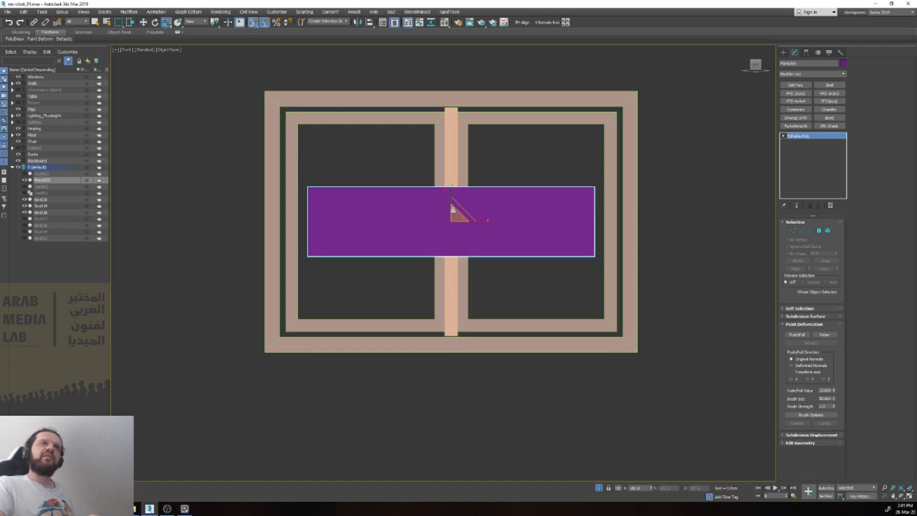
key(e)
key(w)
drag(451, 191, 468, 86)
Step: Add a Shell modifier to the outer frame again
key(w)
alt+middle_drag(468, 86, 542, 143)
scroll(542, 143, down, 6)
drag(482, 128, 314, 91)
scroll(314, 89, up, 3)
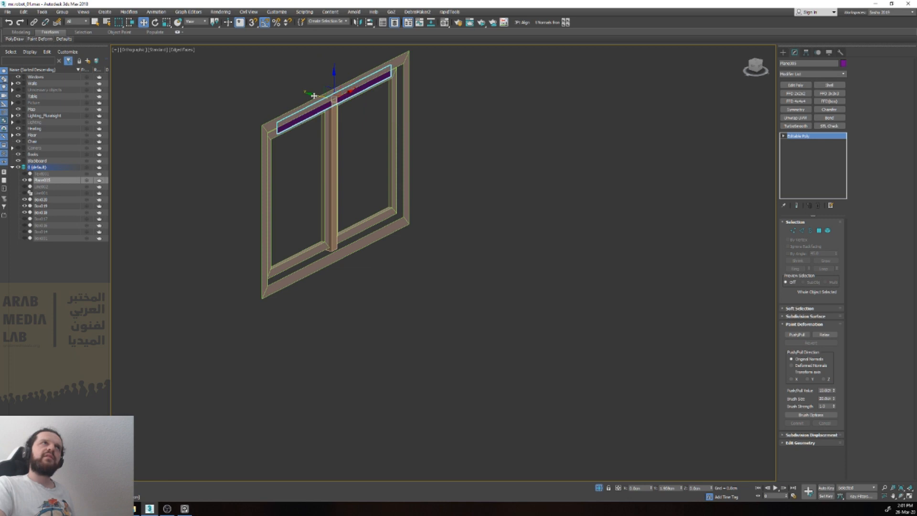
click(262, 132)
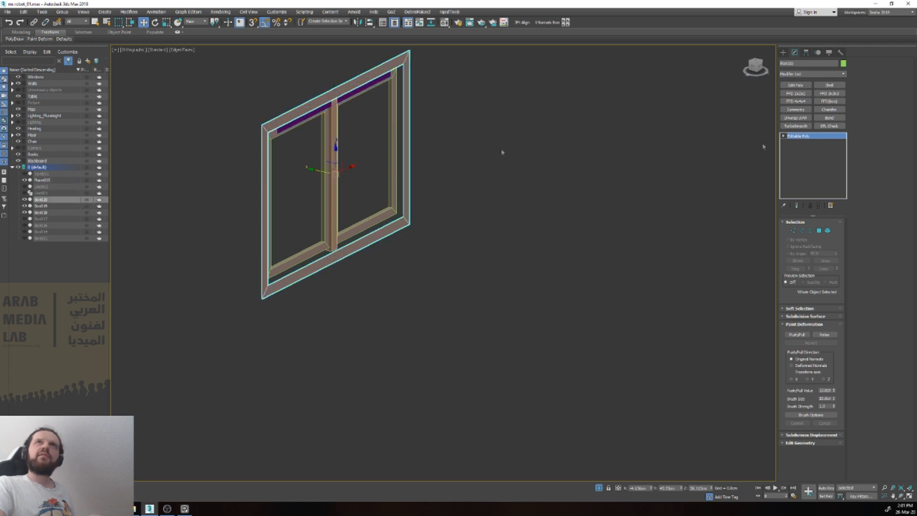
click(827, 85)
Step: Move the purple plane along its depth axis to place it within the window frame's thickness
scroll(367, 164, up, 2)
click(309, 125)
scroll(311, 126, up, 4)
scroll(315, 103, down, 3)
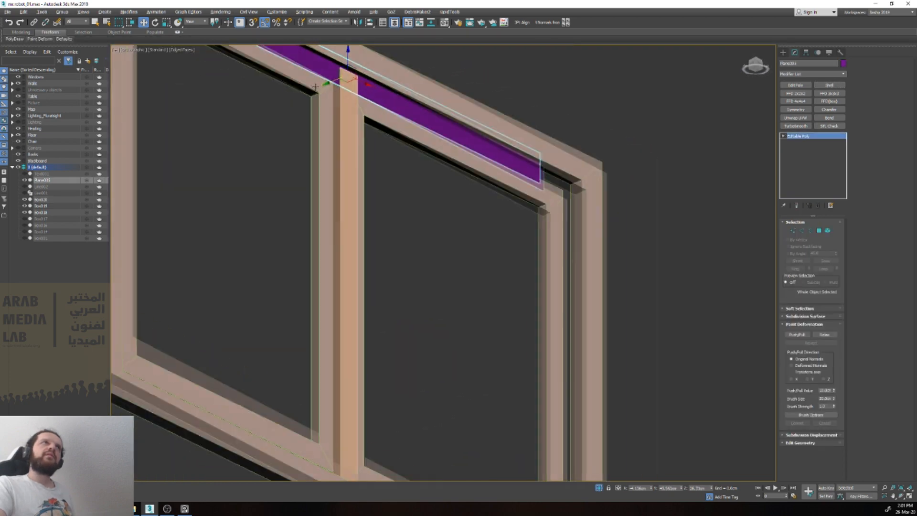
click(321, 84)
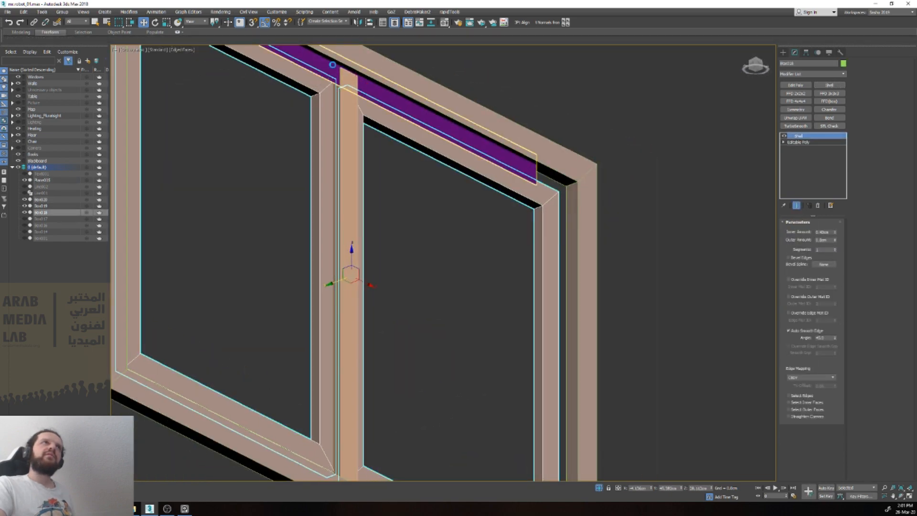
click(332, 66)
drag(327, 82, 321, 80)
alt+middle_drag(320, 80, 313, 117)
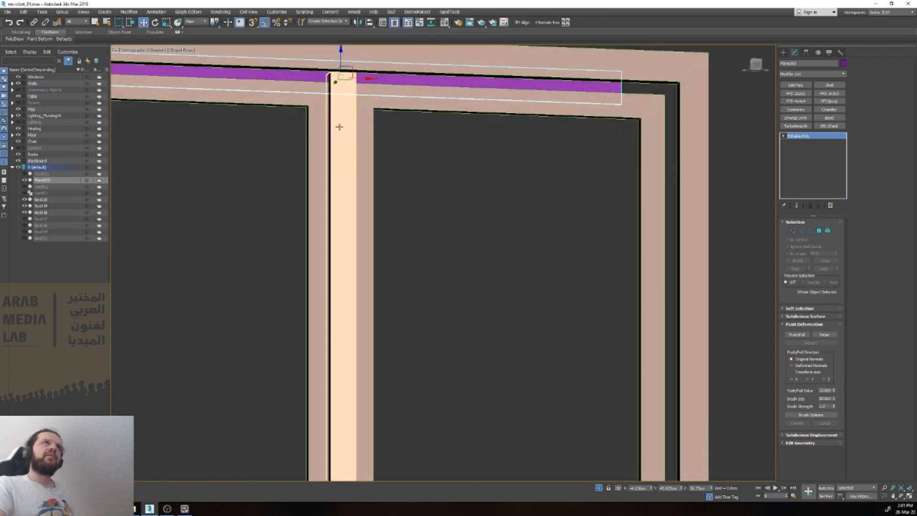
Step: Scale the middle bar vertically so both ends extend into the outer frame's upper and lower rails
click(339, 127)
scroll(340, 128, down, 4)
scroll(354, 206, up, 2)
scroll(354, 205, up, 2)
key(e)
key(r)
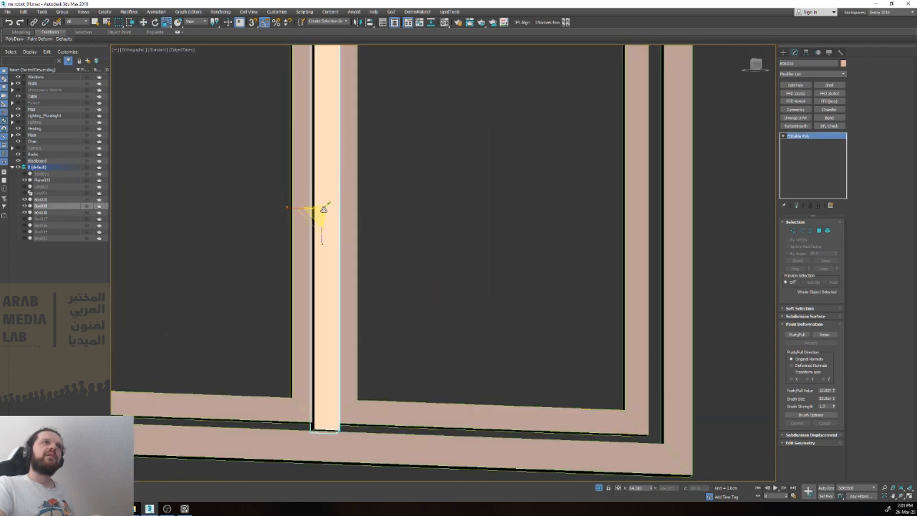
scroll(326, 212, down, 2)
drag(324, 240, 325, 242)
alt+middle_drag(346, 242, 386, 304)
alt+middle_drag(356, 176, 347, 172)
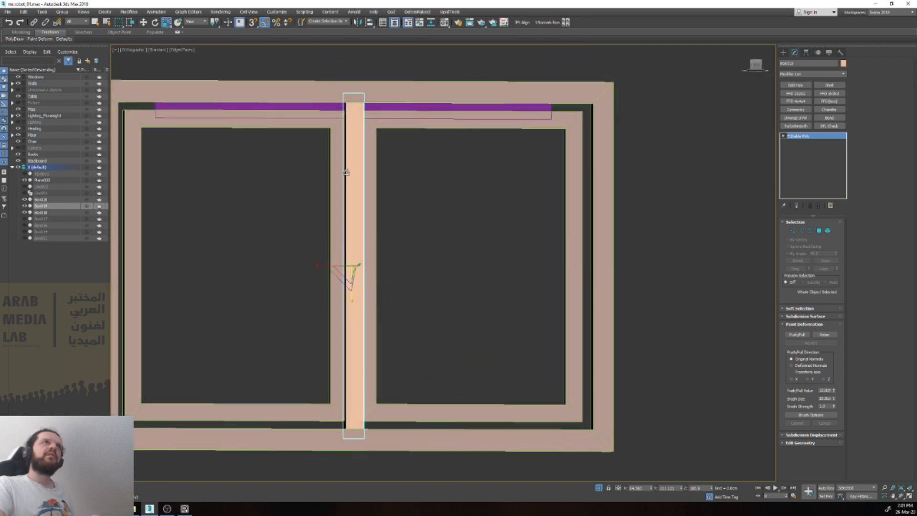
Step: In the wireframe front view, scale the purple strip's upper vertices outward into mitred ends and widen the whole strip to the frame's corners
click(289, 105)
key(v)
key(f)
key(z)
key(1)
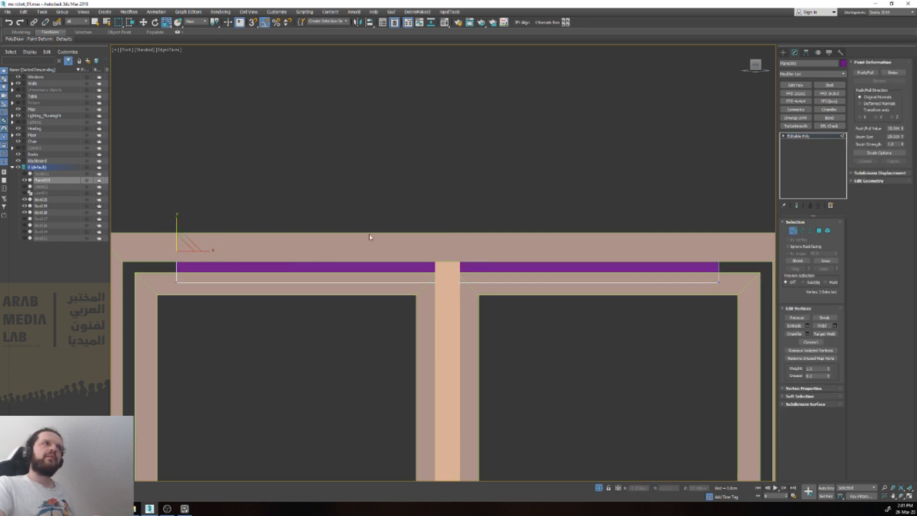
middle_drag(534, 227, 488, 201)
ctrl+drag(642, 198, 704, 232)
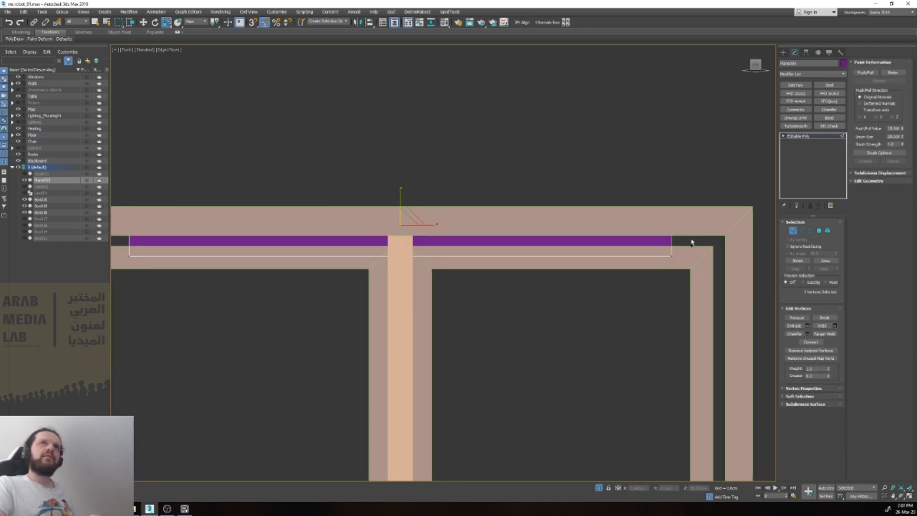
key(F3)
scroll(520, 236, down, 2)
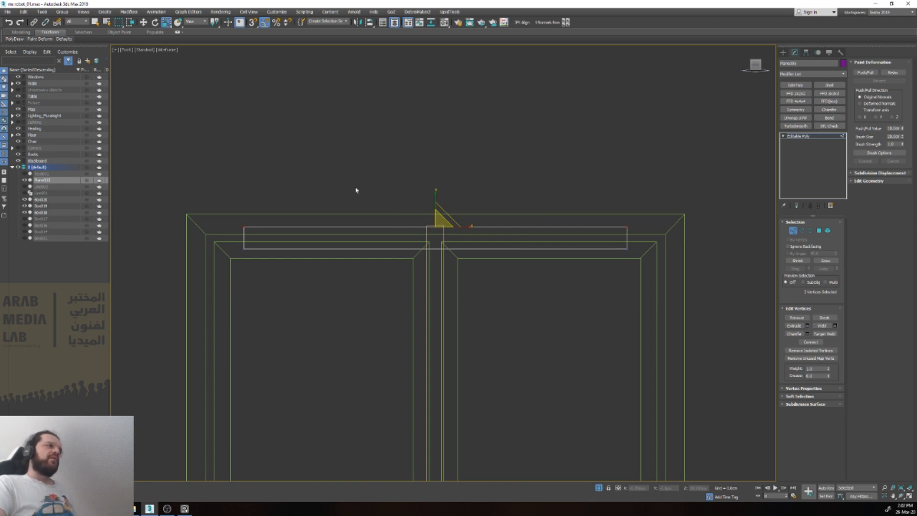
click(167, 49)
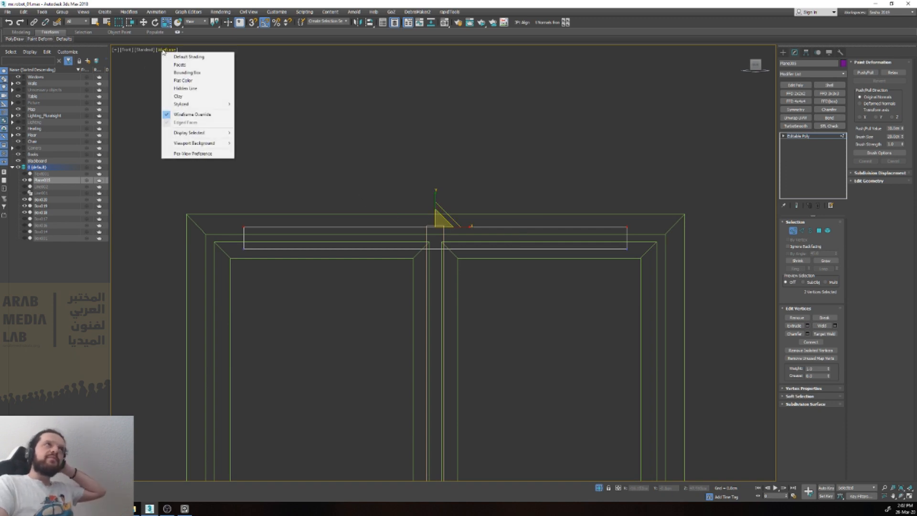
click(435, 3)
drag(468, 227, 471, 228)
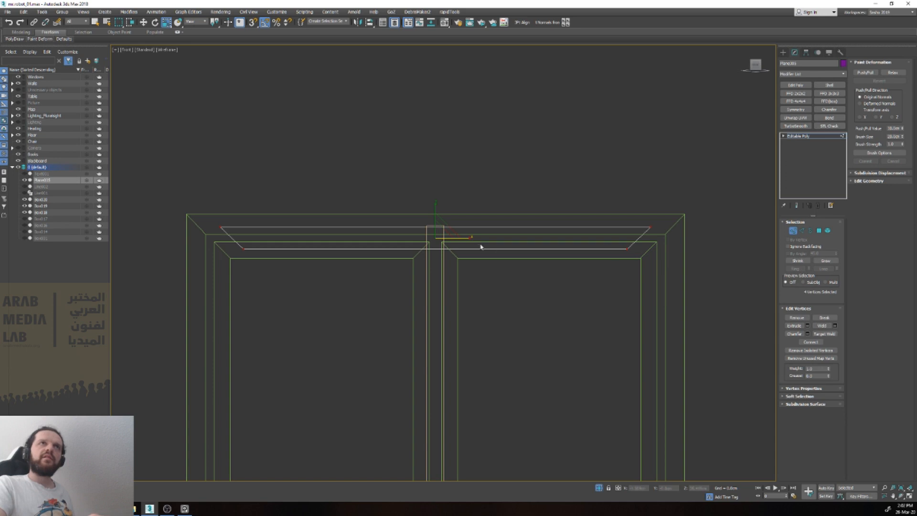
drag(464, 237, 466, 237)
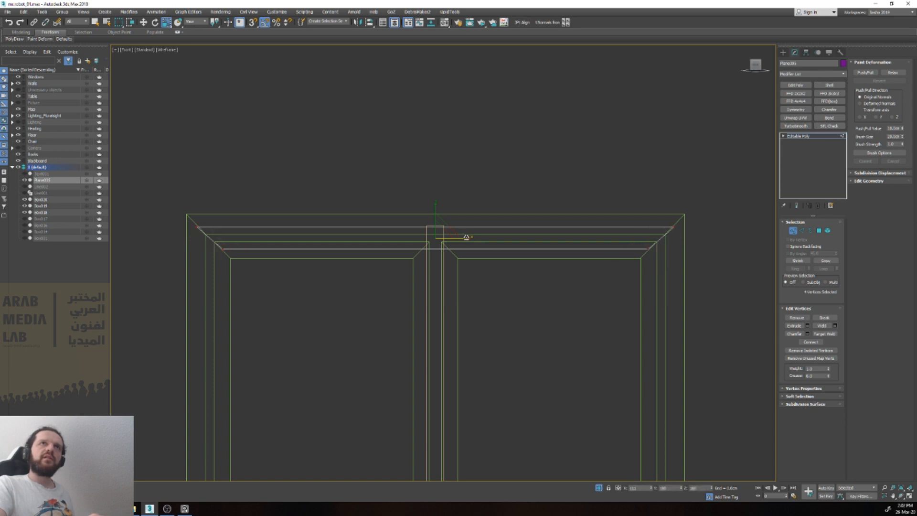
Step: Extrude both end edges of the purple strip down along the window's sides to the lower corners
key(2)
click(204, 241)
middle_drag(662, 269, 649, 184)
key(w)
shift+drag(193, 135, 217, 434)
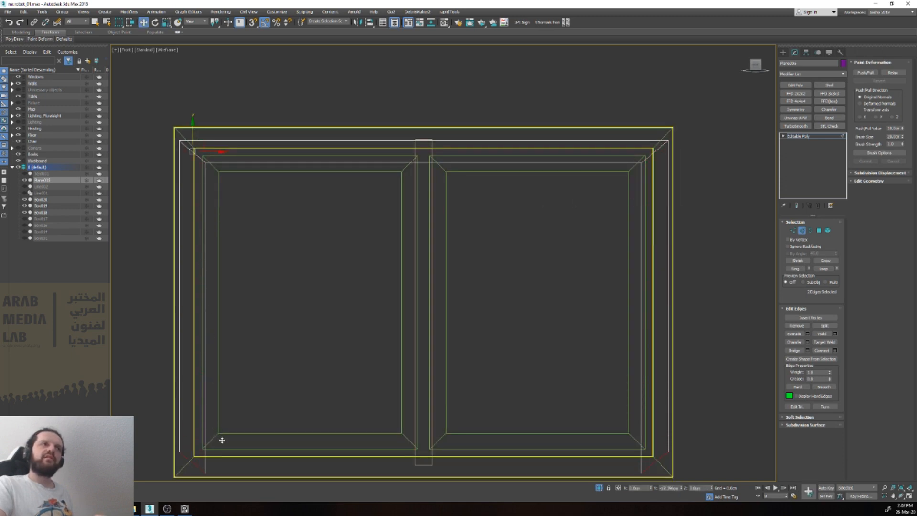
Step: Try to rotate the two extruded lower edges together, and undo the rotations
key(e)
drag(210, 443, 221, 459)
key(ctrl+z)
click(216, 23)
click(214, 44)
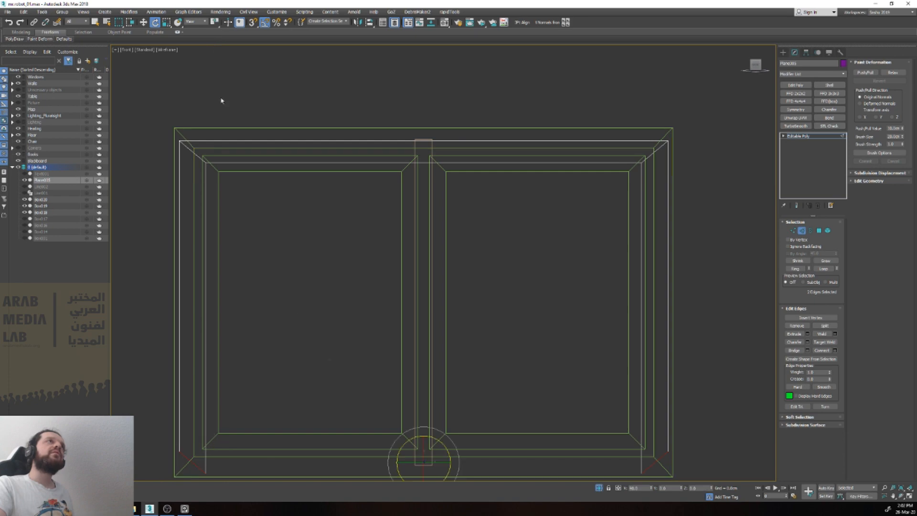
drag(444, 445, 448, 452)
key(ctrl+z)
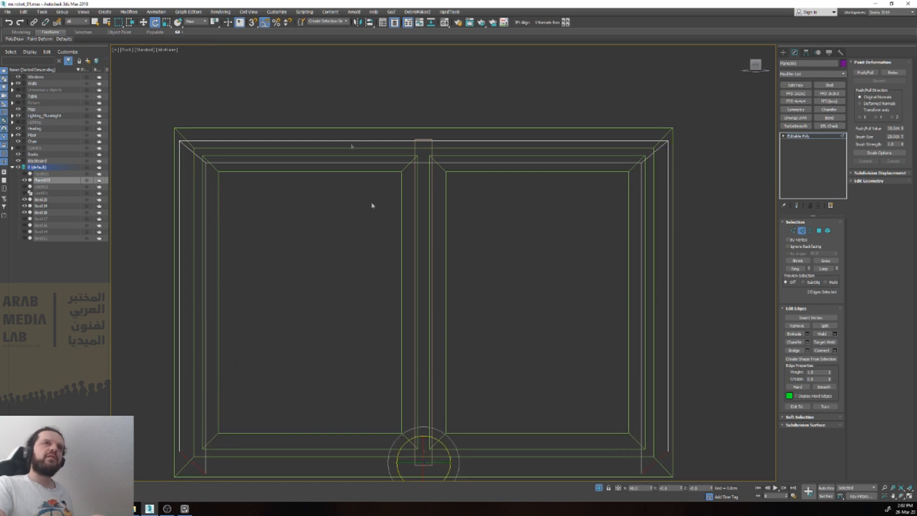
Step: Try to rotate both lower edges again using a different transform centre
click(215, 22)
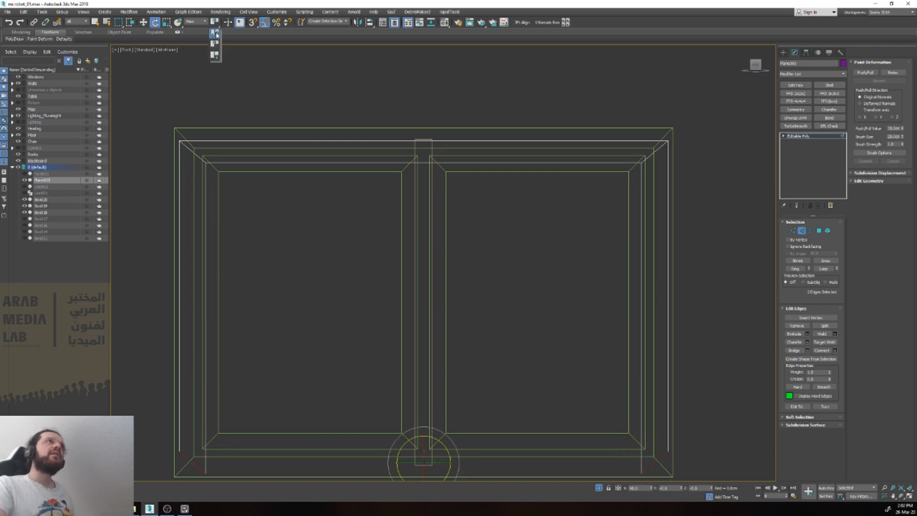
click(216, 33)
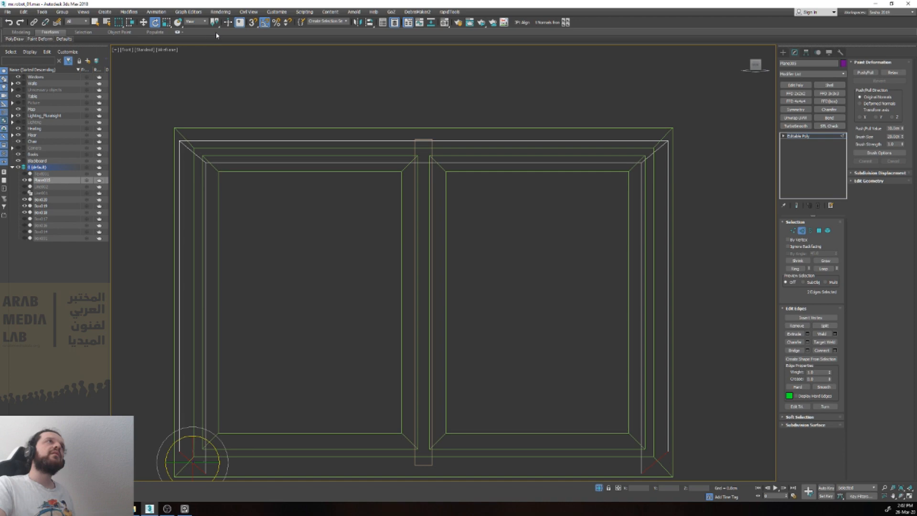
click(179, 23)
click(179, 34)
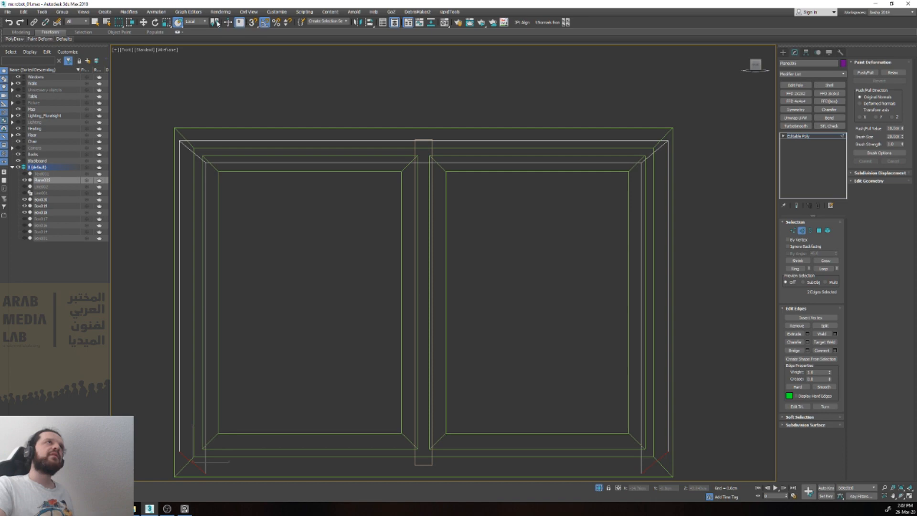
drag(218, 25, 218, 32)
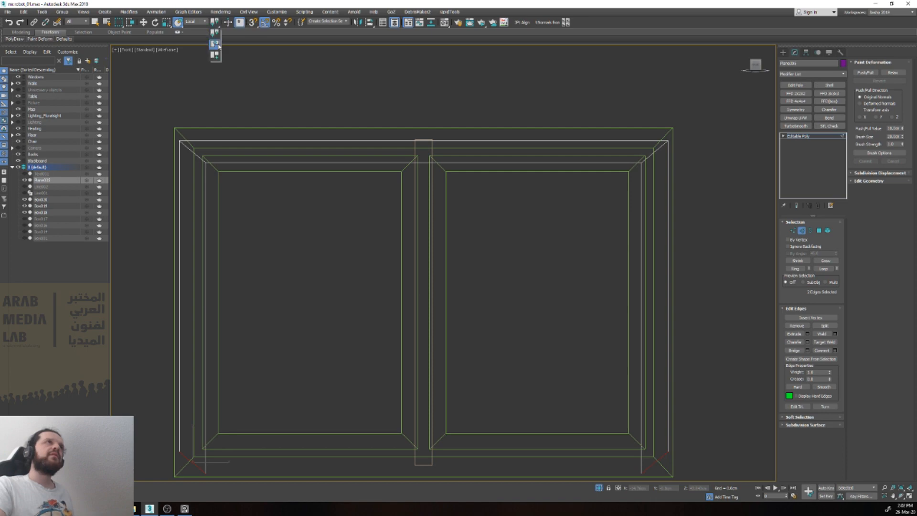
drag(217, 48, 218, 48)
key(e)
drag(213, 443, 215, 436)
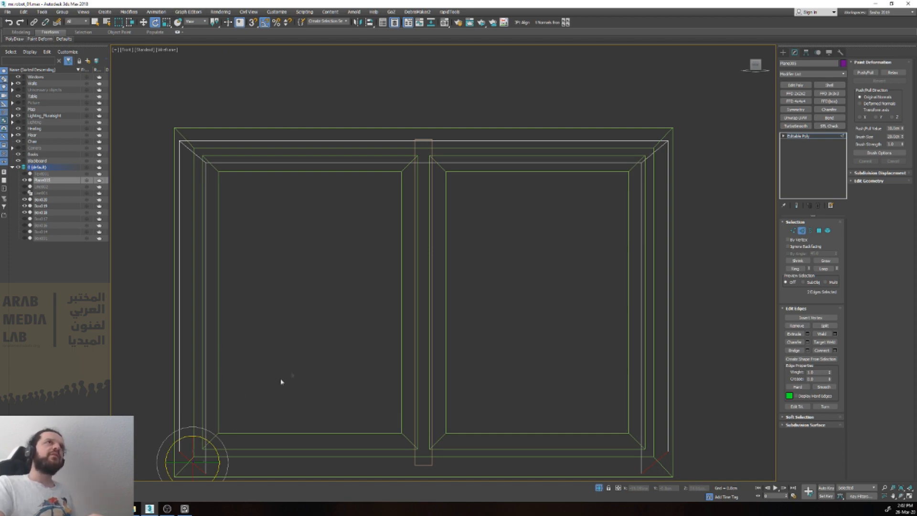
Step: Rotate only the left side strip's lower edge by 90 degrees so its mitre matches the frame's corner
click(265, 366)
click(185, 455)
drag(214, 443, 199, 418)
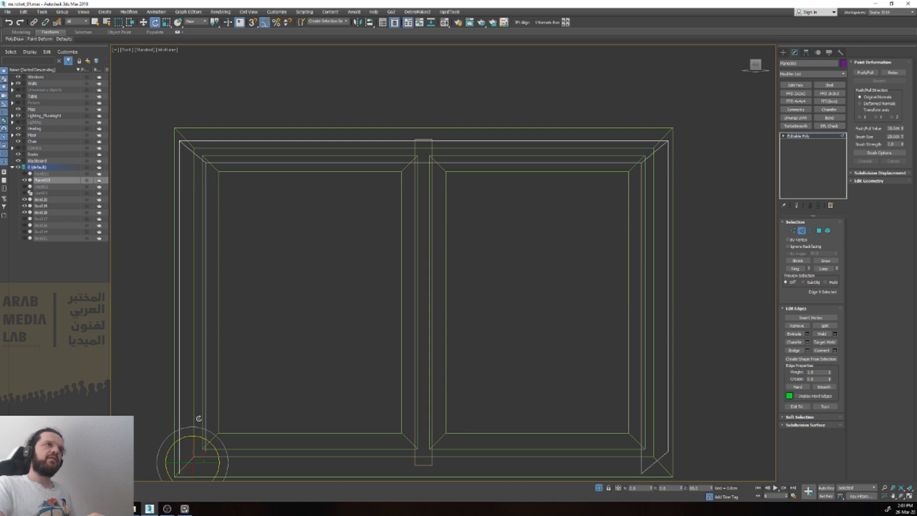
Step: Extrude the rotated lower-left edge along the lower rail to the middle bar and scale it flat to vertical
key(w)
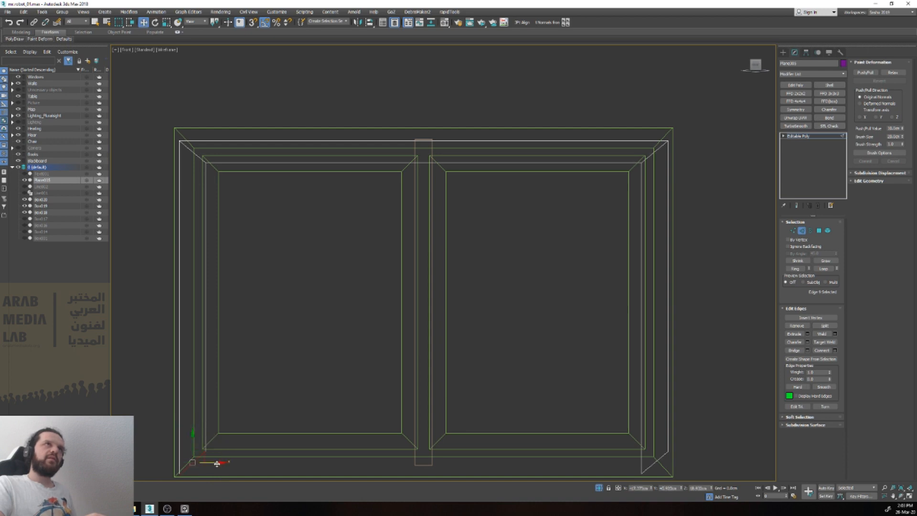
drag(218, 463, 445, 474)
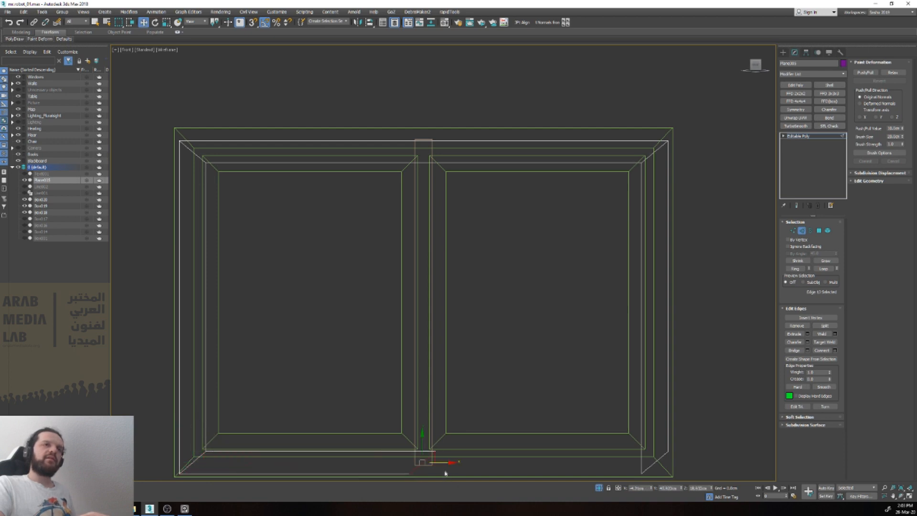
key(r)
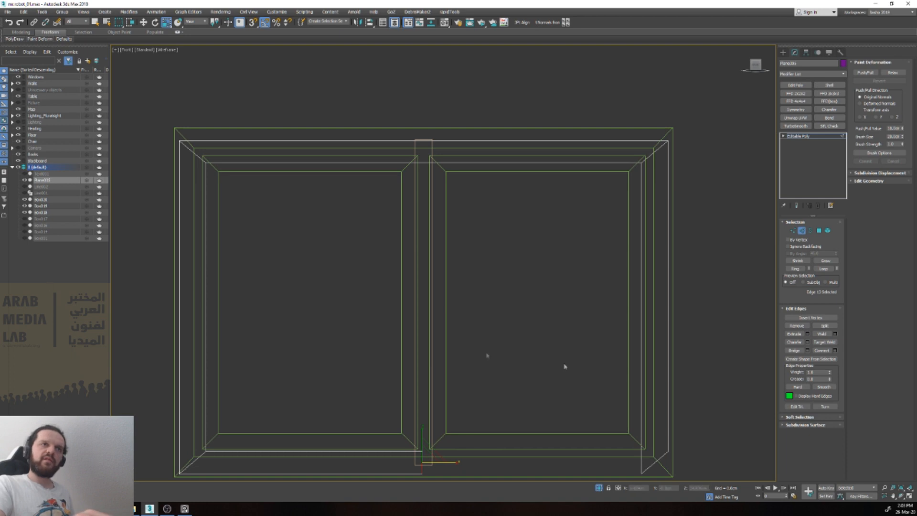
scroll(424, 458, up, 3)
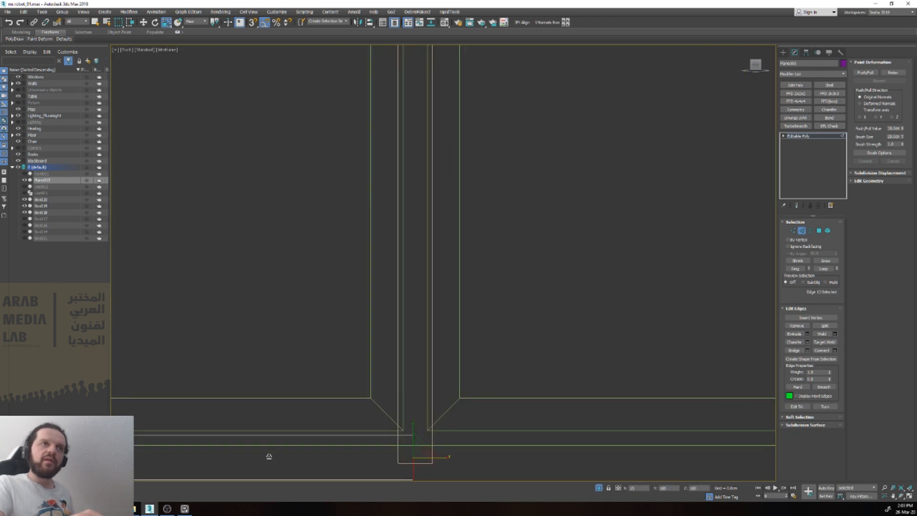
scroll(432, 428, down, 5)
Step: Snap the lower strip's open end edge horizontally to the centre of the window's middle bar
key(w)
right_click(651, 489)
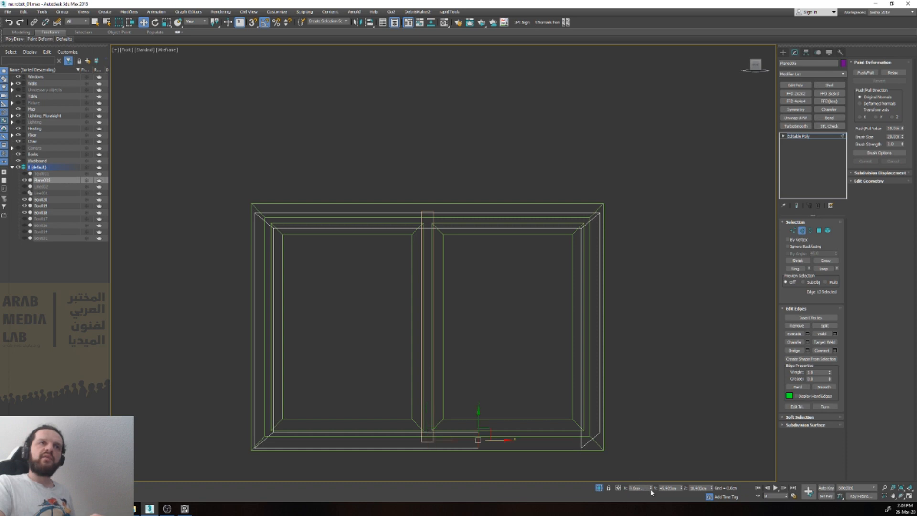
drag(504, 439, 428, 216)
key(s)
scroll(444, 450, up, 4)
drag(440, 437, 401, 150)
scroll(401, 219, down, 4)
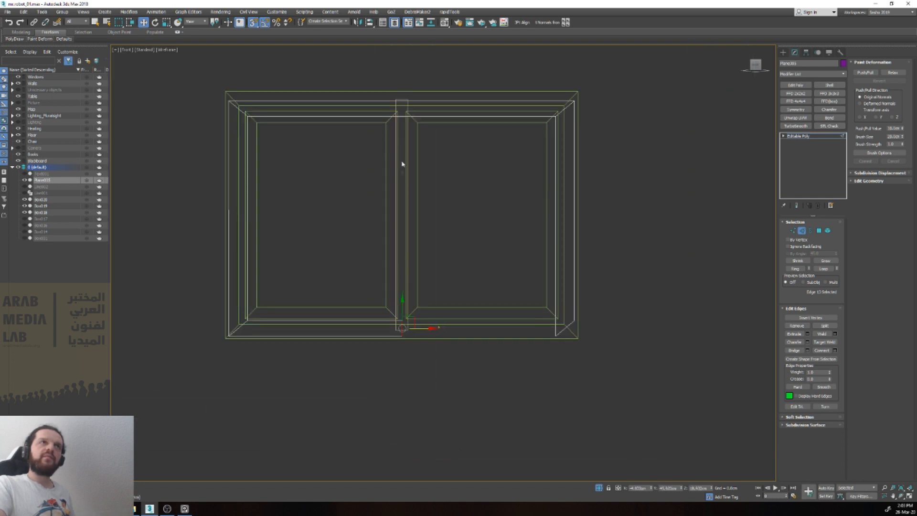
scroll(403, 287, up, 5)
drag(415, 356, 403, 146)
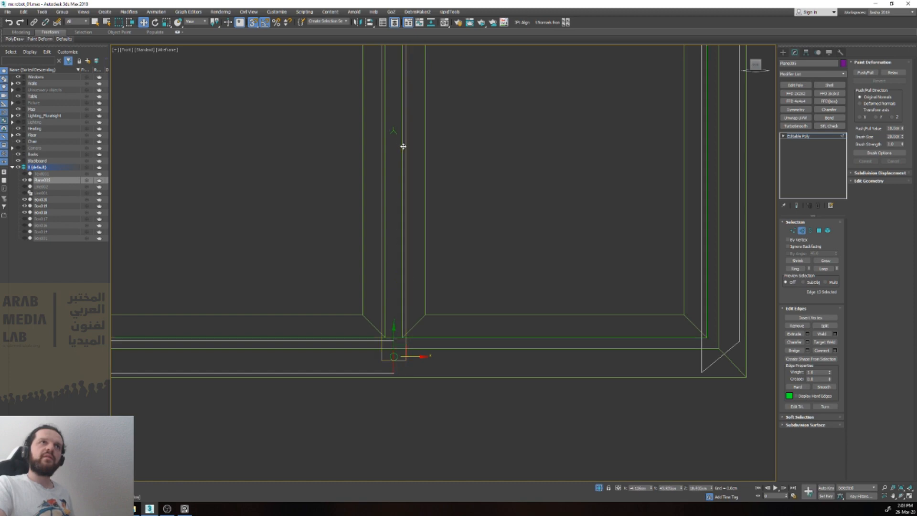
Step: Delete the polygon of the purple strip along the window's right side
scroll(424, 172, down, 4)
click(556, 113)
key(4)
click(564, 146)
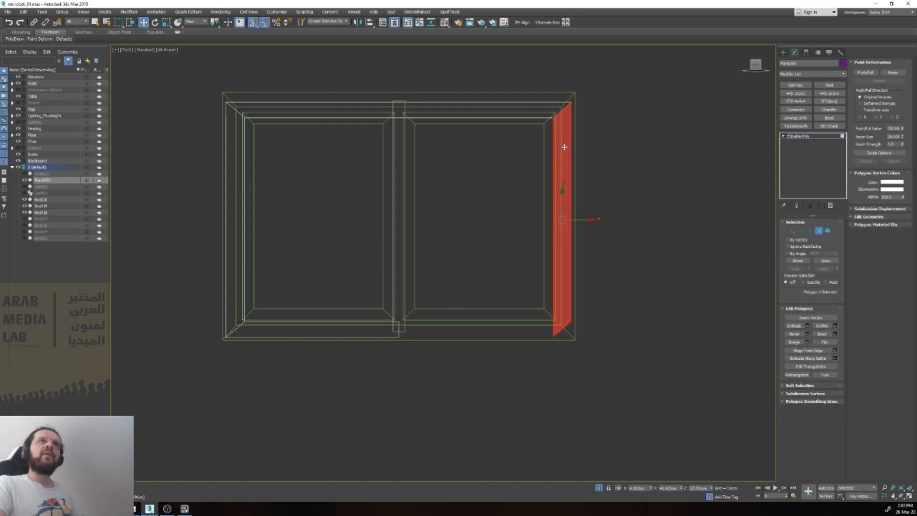
click(564, 114)
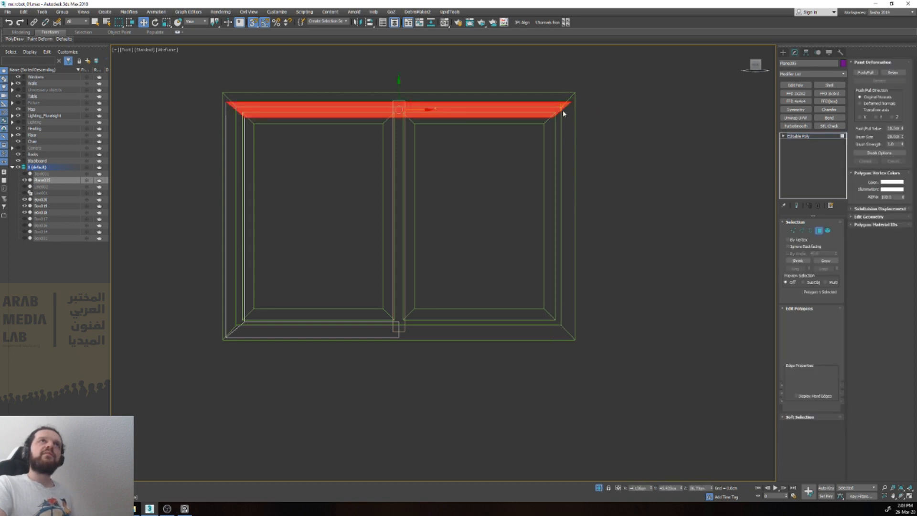
Step: Flatten the upper strip's open right end edge to vertical and snap it to the centre of the middle bar
key(2)
key(r)
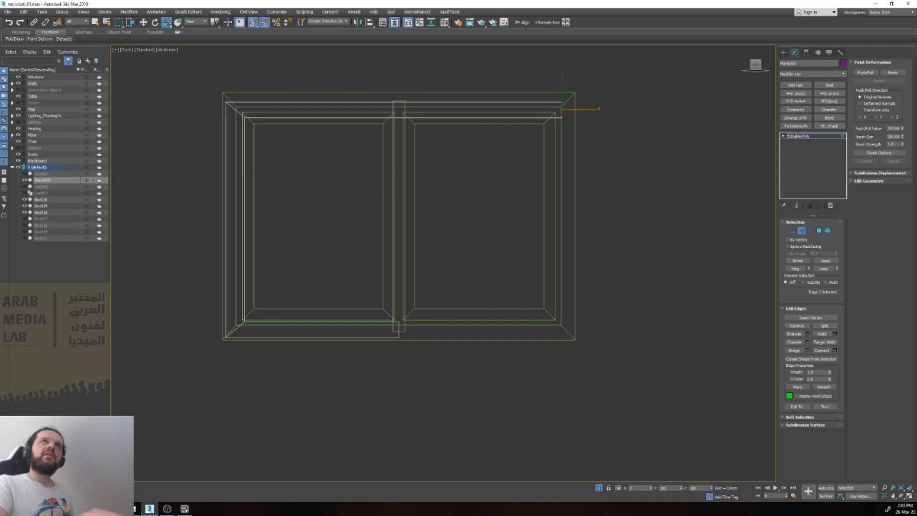
key(w)
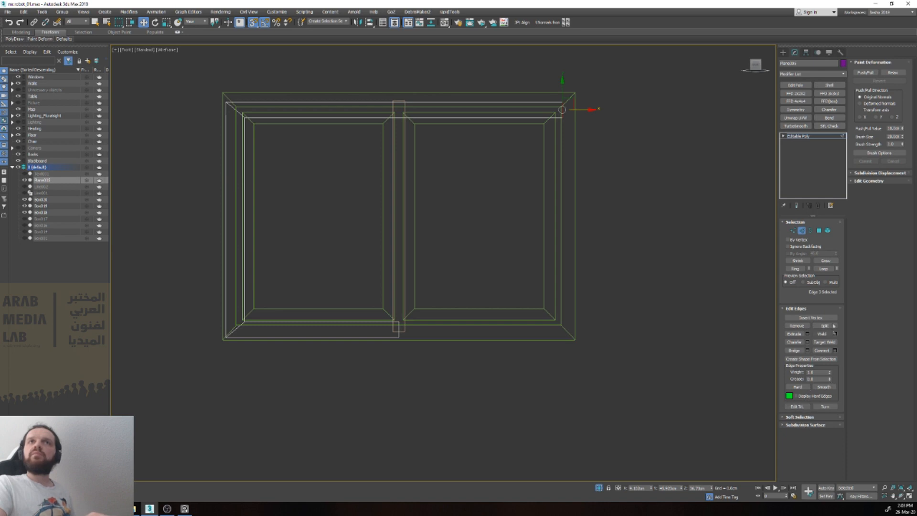
click(872, 181)
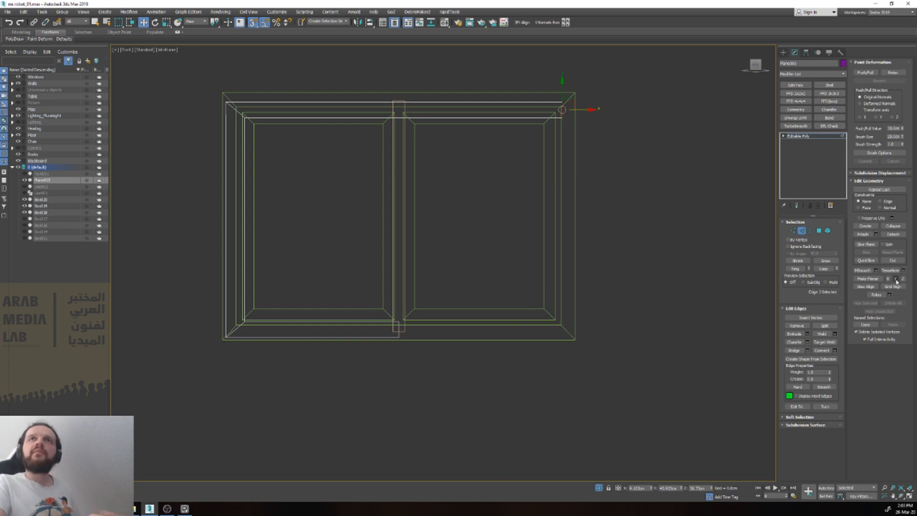
key(r)
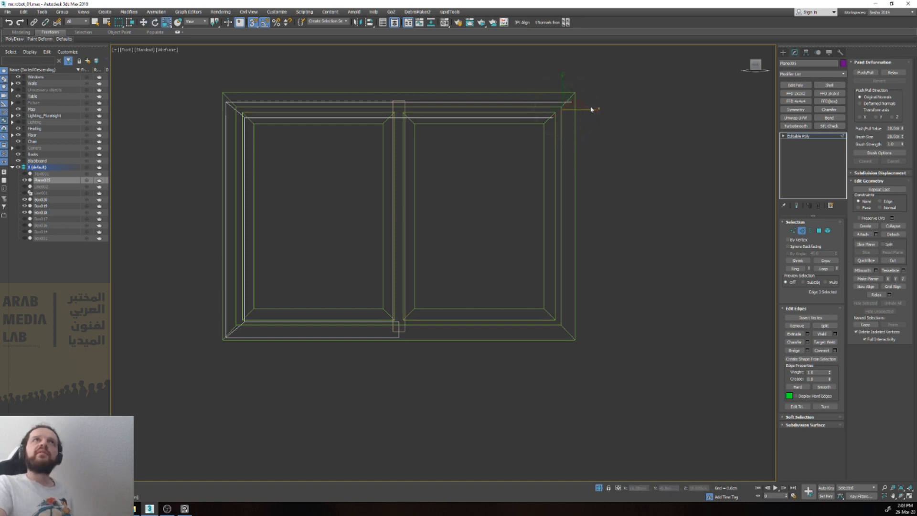
click(895, 279)
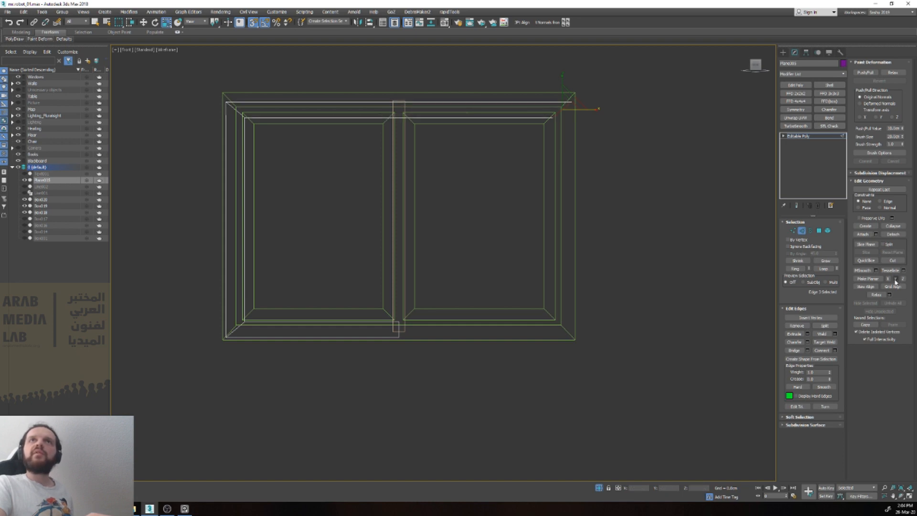
key(w)
drag(587, 111, 400, 320)
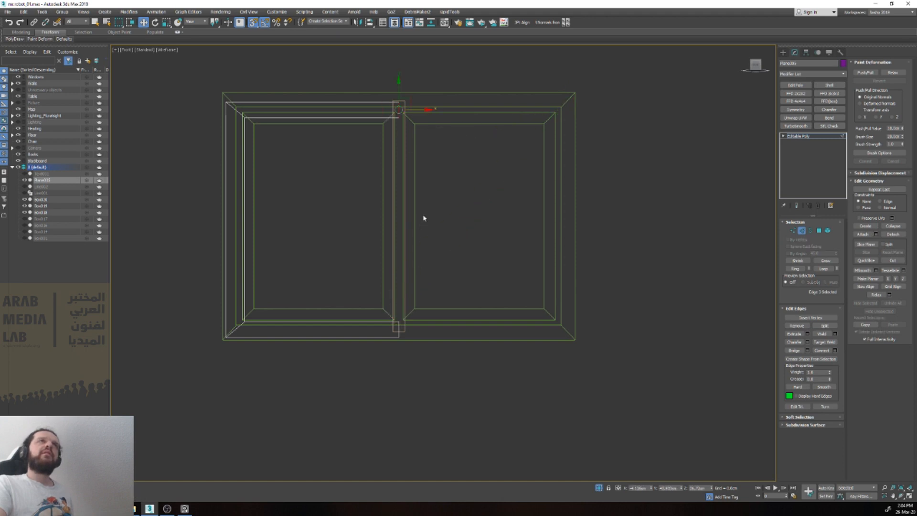
Step: Add a Symmetry modifier with Flip enabled to mirror the half strip onto the window's right side
key(2)
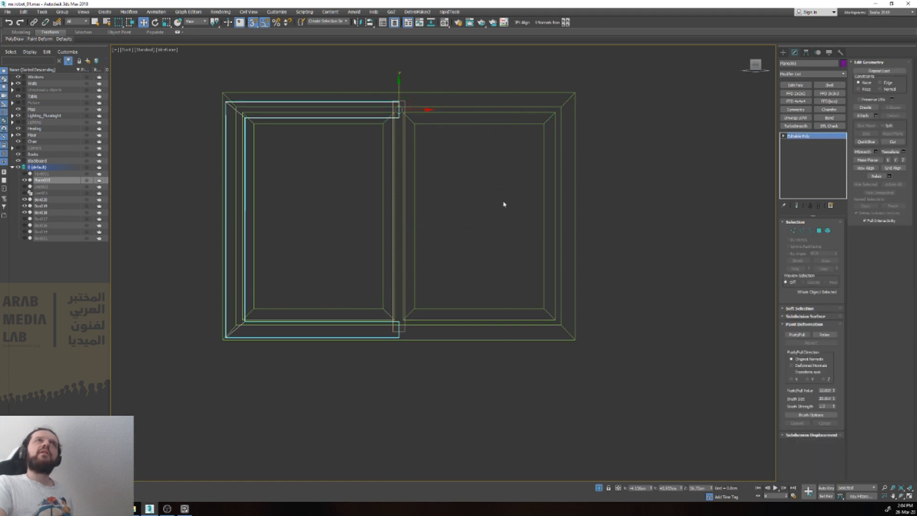
click(804, 110)
click(800, 244)
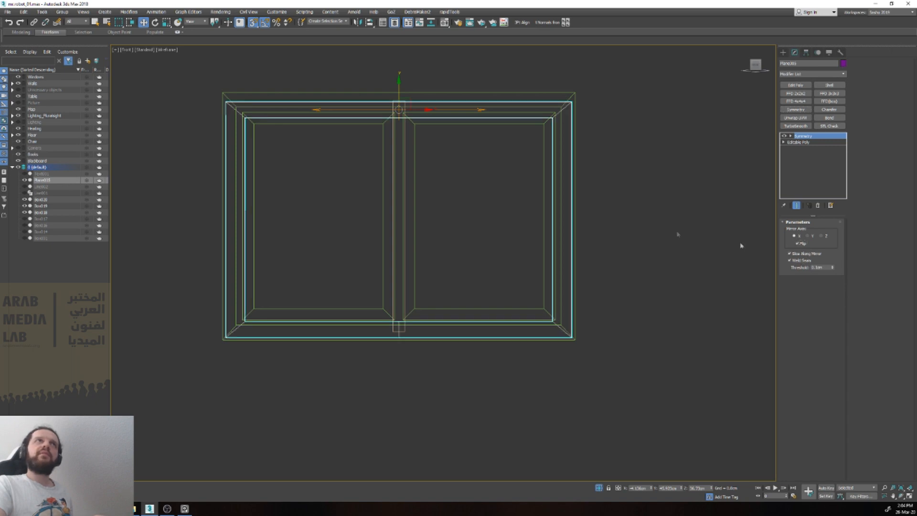
Step: Return the viewport to shaded display, collapse the mirrored strip to an Editable Poly and deselect it
key(F3)
alt+middle_drag(493, 262, 770, 249)
key(ctrl+e)
key(alt+c)
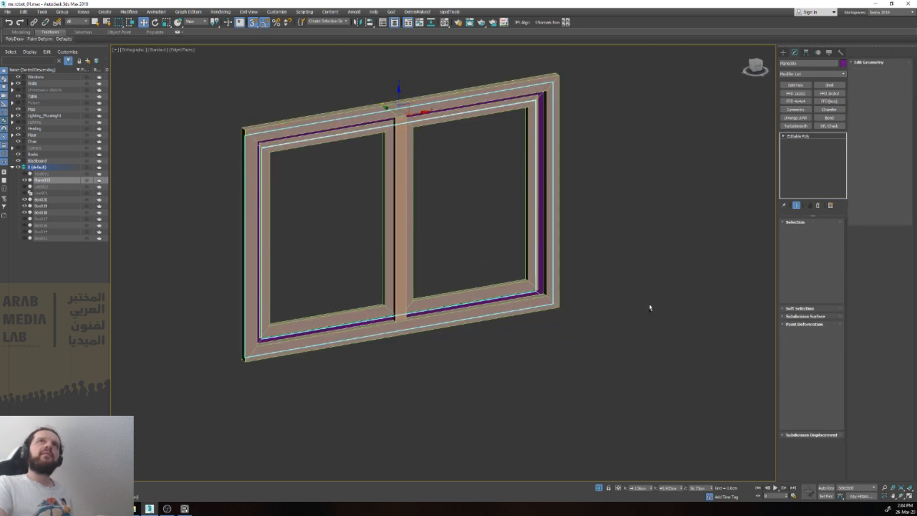
click(645, 307)
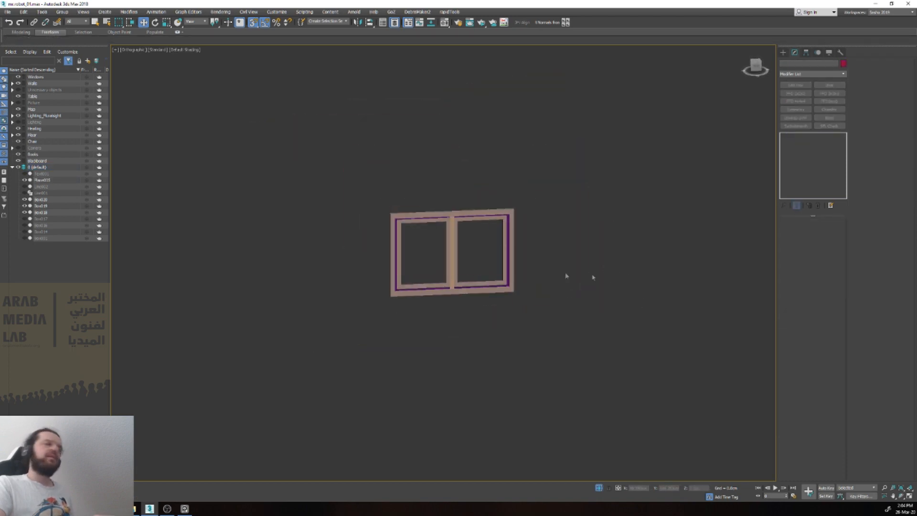
Step: Examine the window's outer frame, inner panes, middle bar and purple filler strip from the front and at a slight angle
right_click(558, 268)
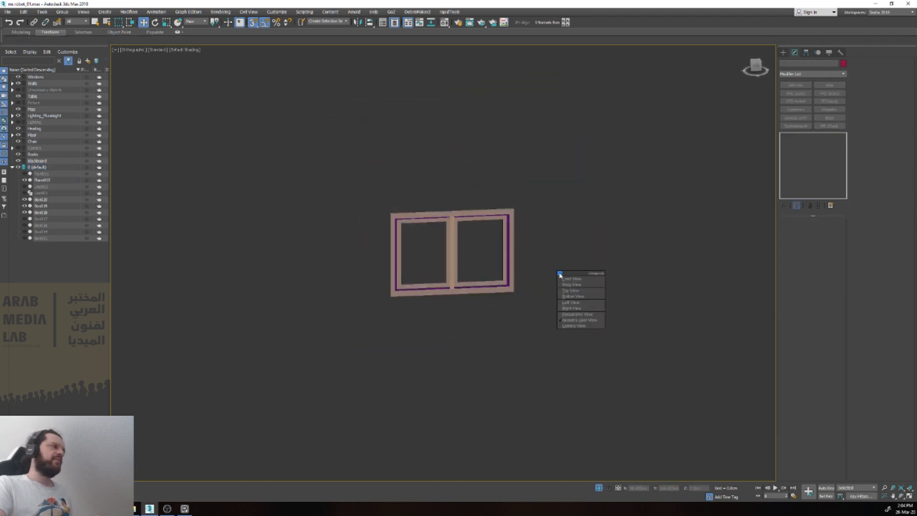
click(558, 275)
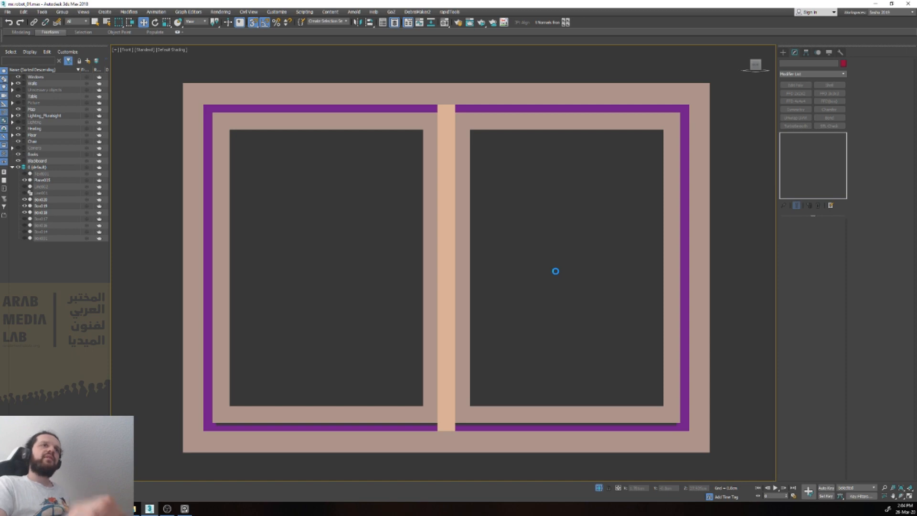
click(424, 282)
mouse_move(428, 284)
alt+middle_down()
mouse_move(528, 317)
mouse_move(582, 281)
mouse_move(436, 287)
alt+middle_up()
click(352, 282)
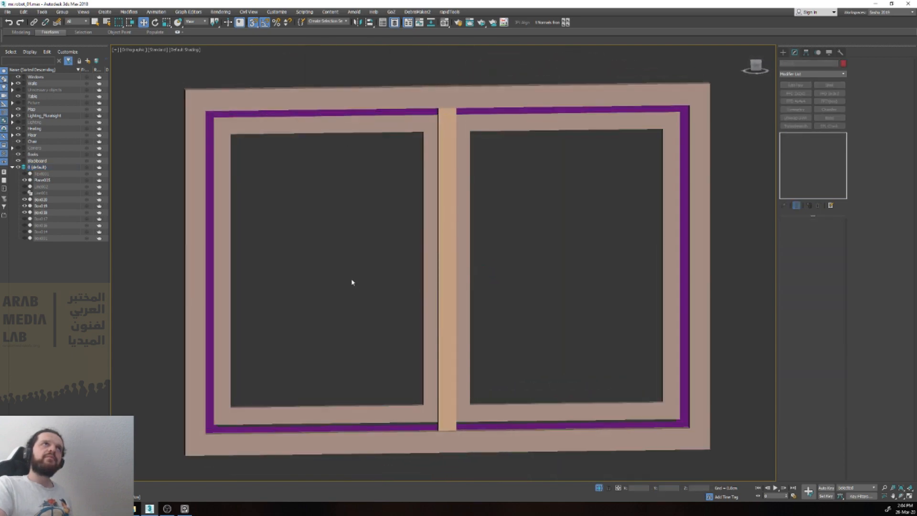
key(f)
scroll(360, 272, down, 2)
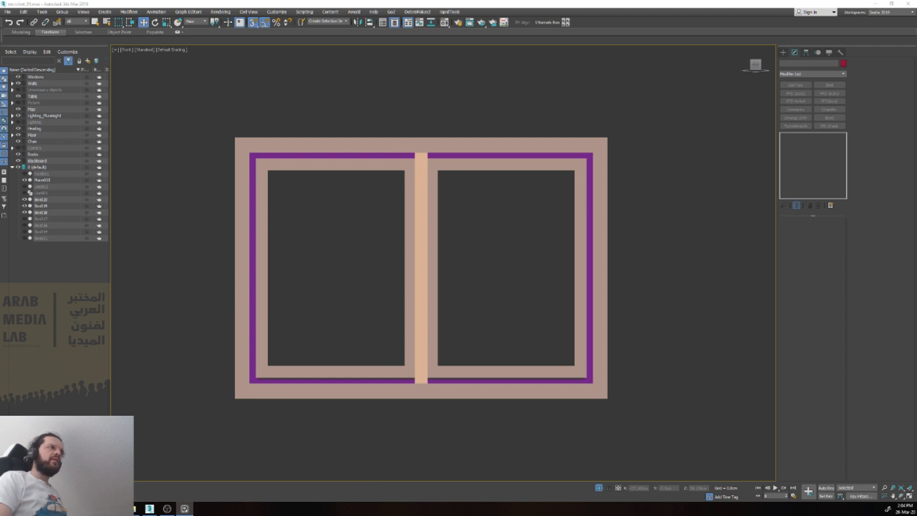
click(352, 168)
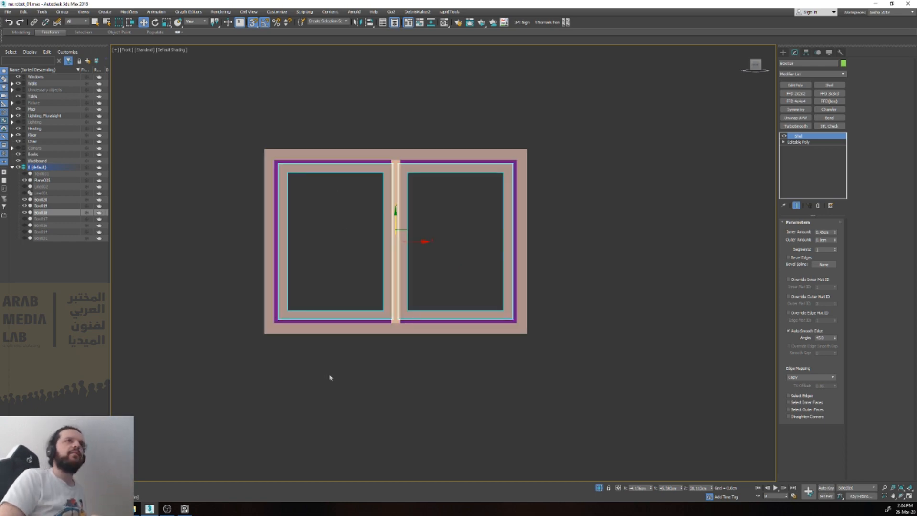
click(329, 376)
Step: Create a long, thin horizontal box a short distance below the window frame in the front view
key(x)
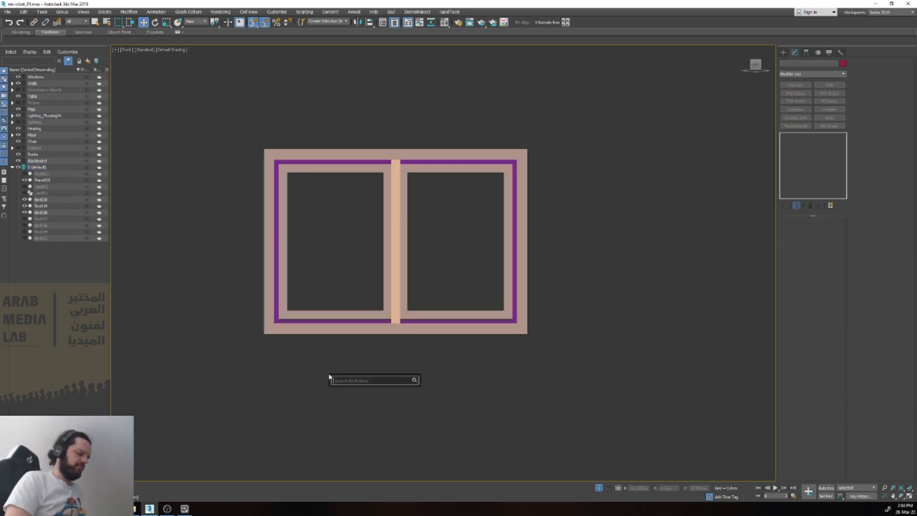
text(box)
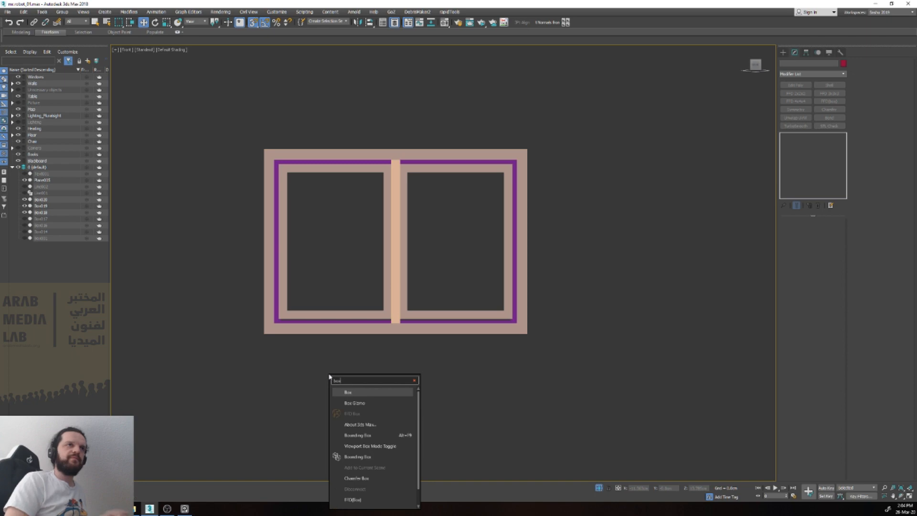
key(Return)
drag(275, 385, 474, 391)
key(w)
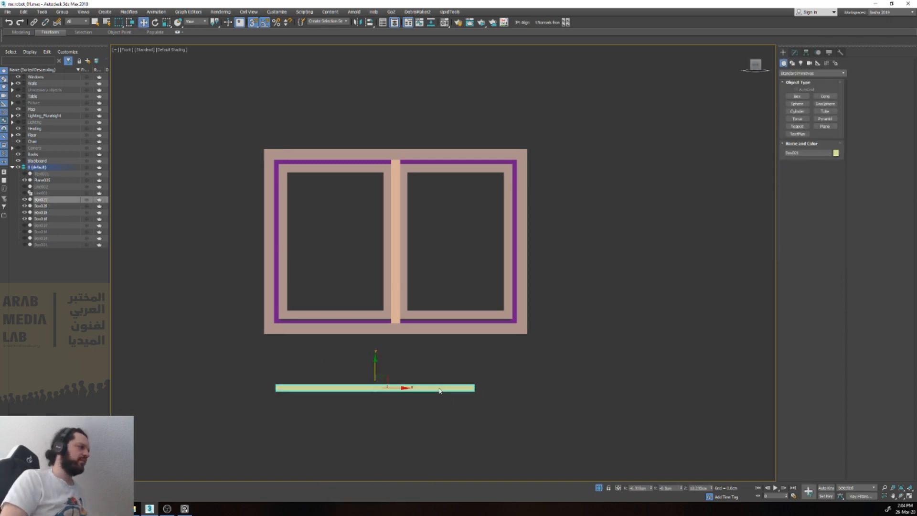
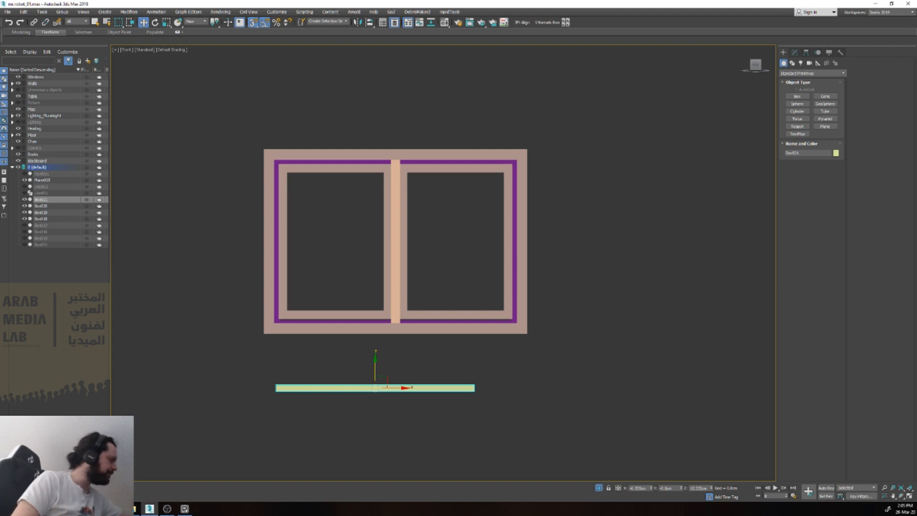
Step: Scale the long box below the window down in depth and height to make a slimmer slat
key(v)
key(t)
scroll(389, 385, down, 4)
key(r)
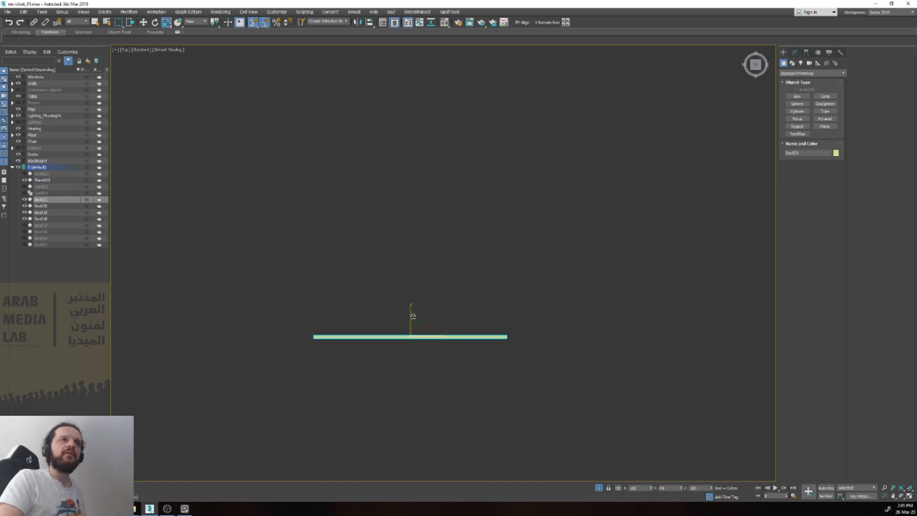
key(v)
key(f)
scroll(425, 328, down, 3)
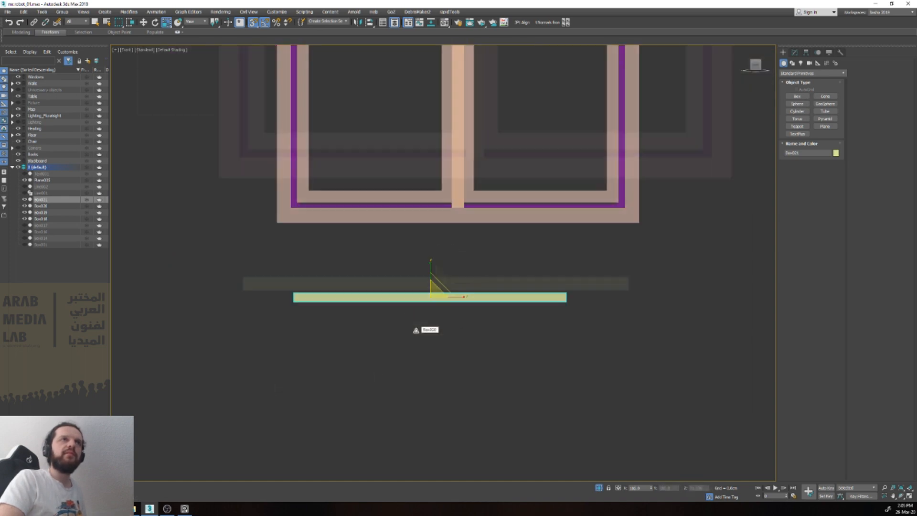
key(w)
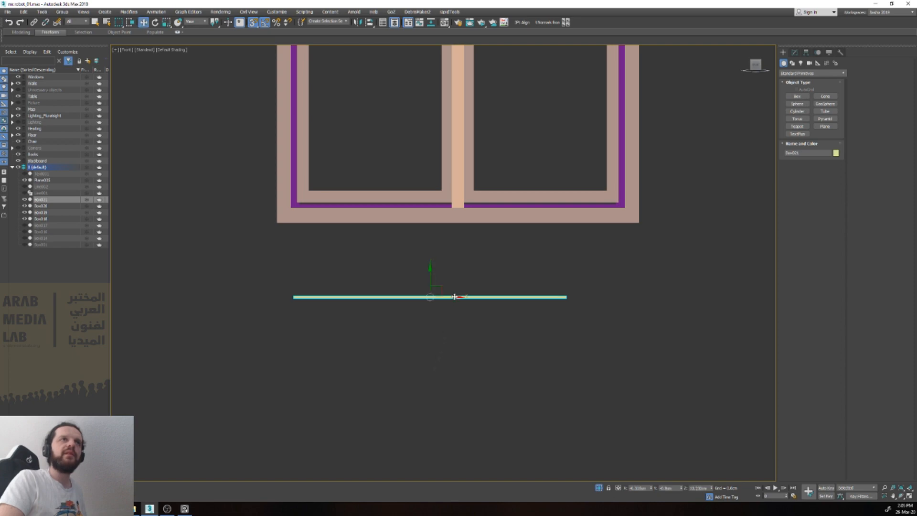
Step: Convert the slat to an Editable Poly and move its end vertices to match the width of the left pane's opening
key(alt+e)
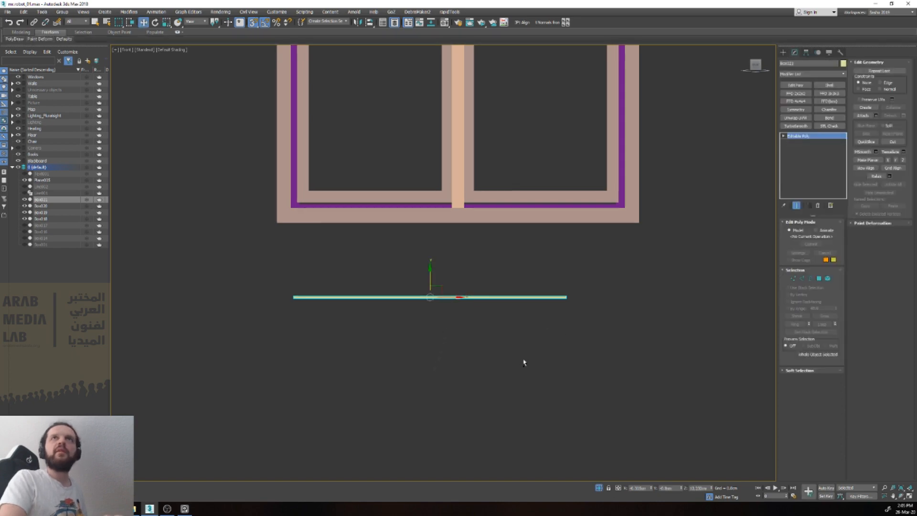
key(1)
drag(579, 317, 555, 279)
middle_drag(583, 313, 509, 401)
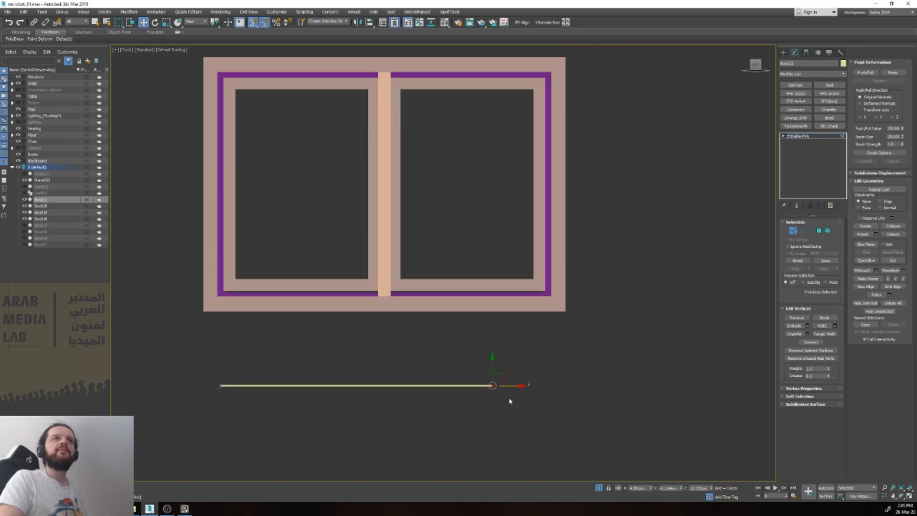
drag(520, 385, 396, 385)
drag(208, 359, 235, 277)
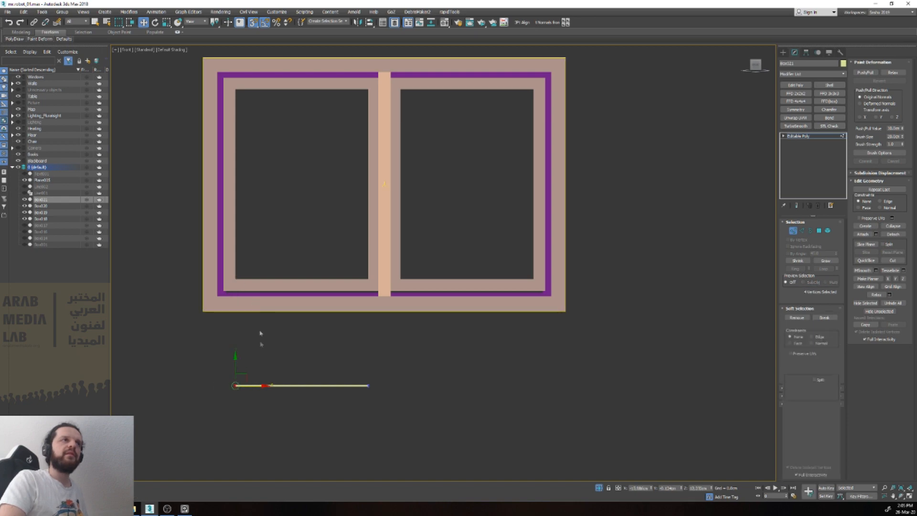
Step: Raise the whole slat into the left pane and position it just below the upper edge of the opening, with snapping off
key(1)
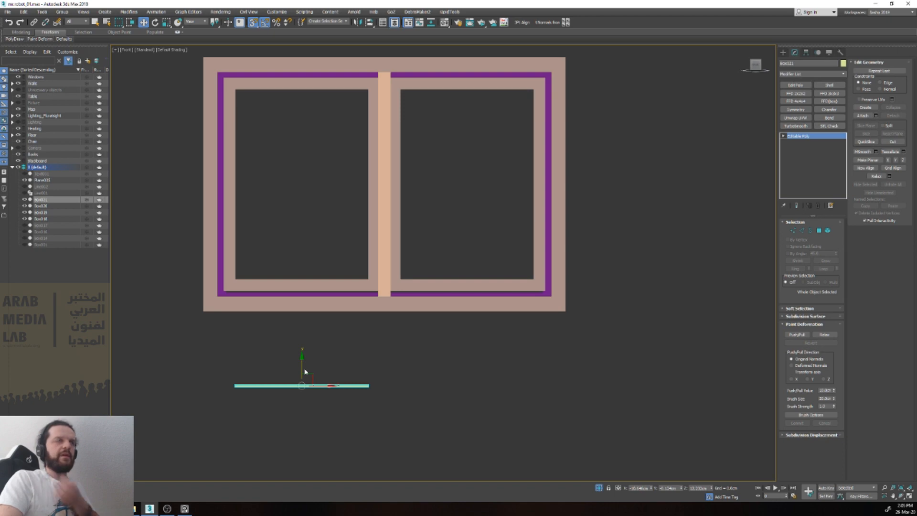
drag(302, 363, 302, 81)
click(806, 52)
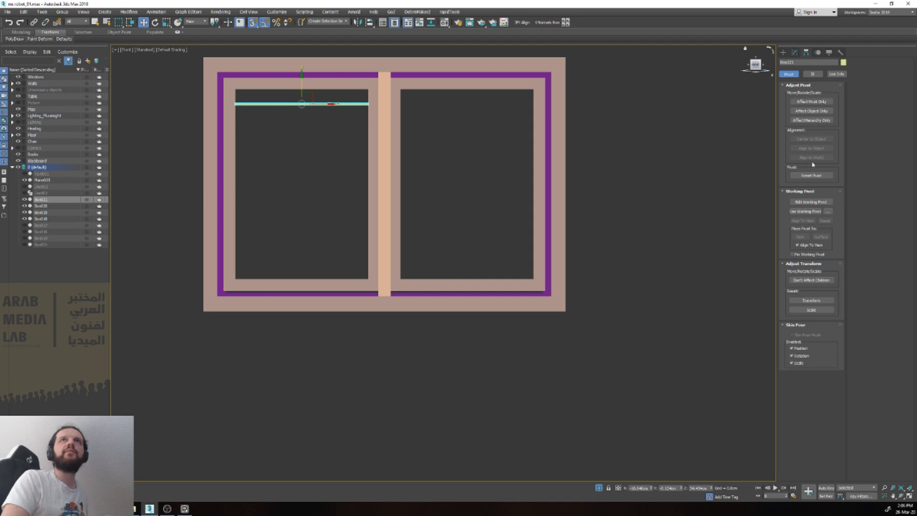
scroll(315, 100, up, 5)
drag(324, 99, 326, 102)
key(s)
middle_drag(327, 82, 345, 134)
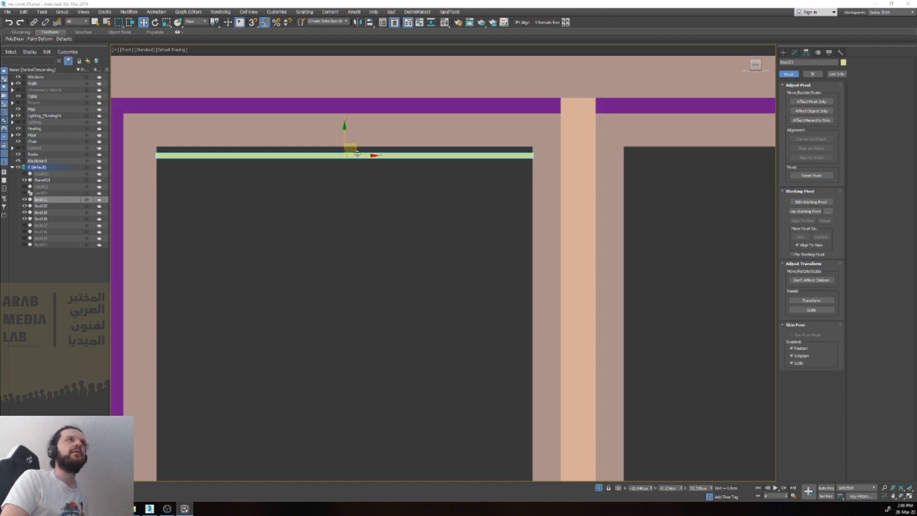
scroll(356, 154, down, 2)
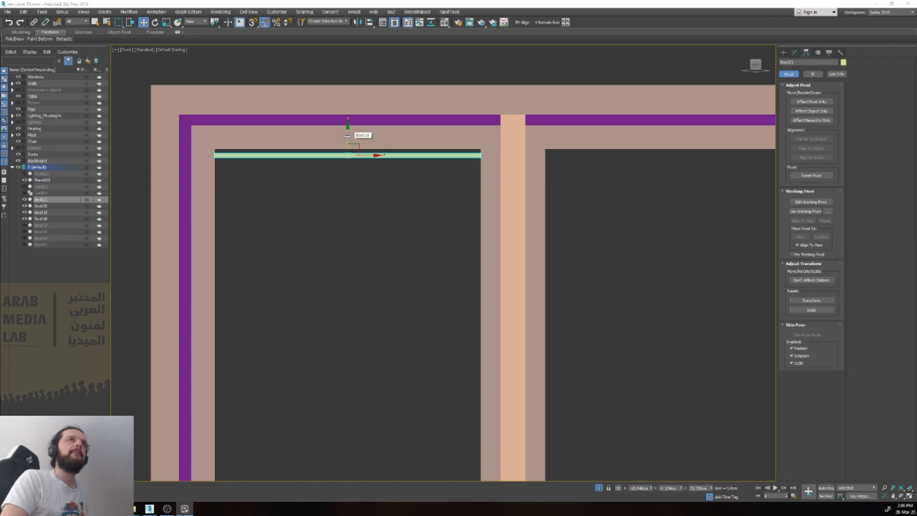
Step: Isolate the slat and scale it down vertically to make it flatter
click(353, 171)
click(359, 156)
key(z)
alt+middle_drag(445, 253, 459, 293)
key(e)
key(r)
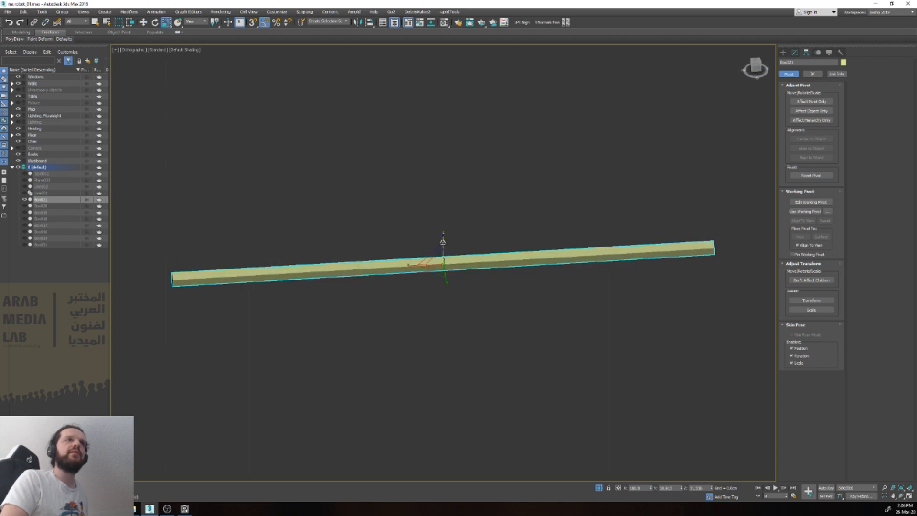
drag(444, 242, 454, 277)
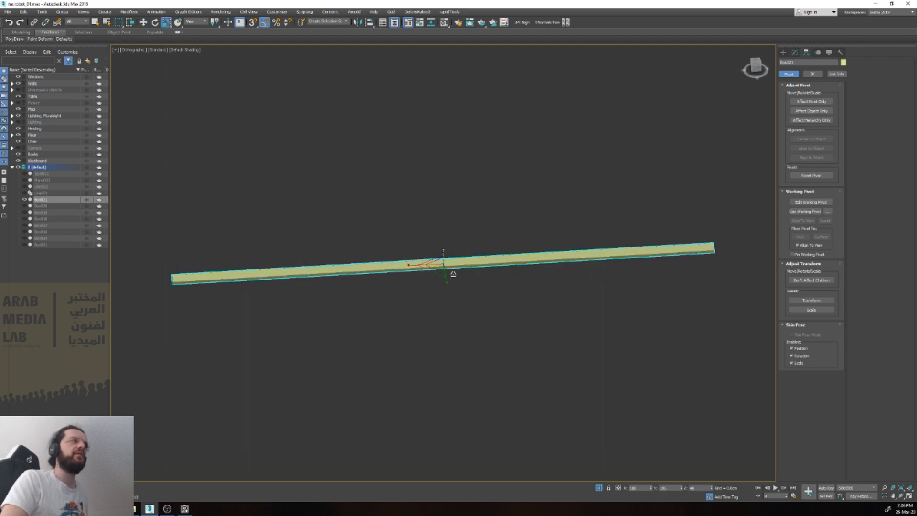
Step: Try to clone the slat's element a short distance below itself in the front view, then undo the clone
key(v)
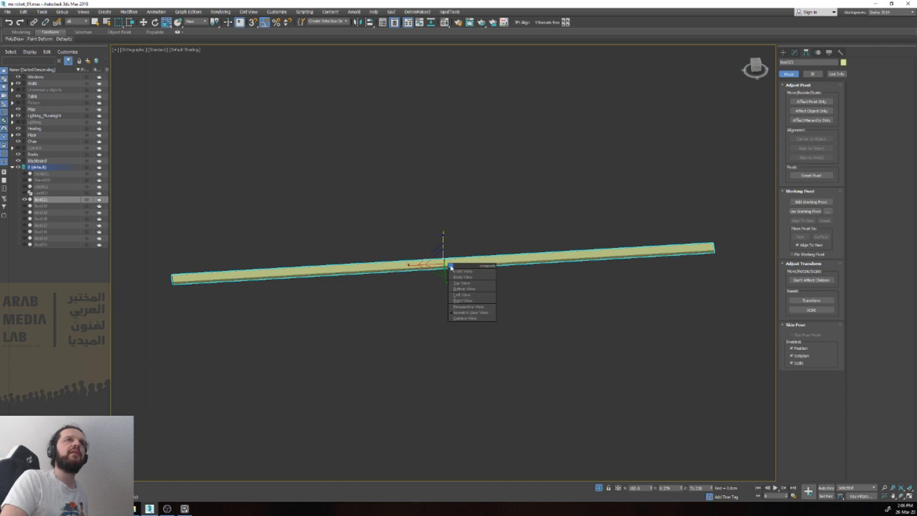
key(f)
key(w)
key(4)
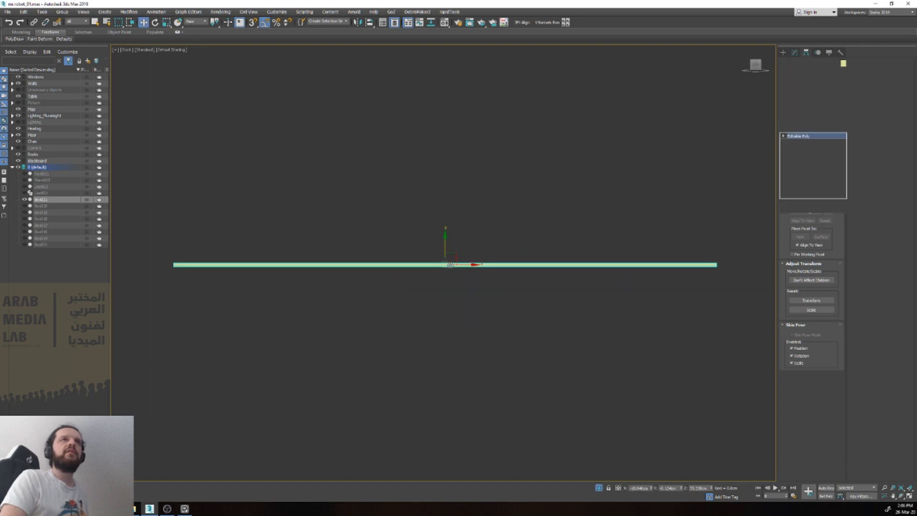
middle_drag(472, 300, 476, 214)
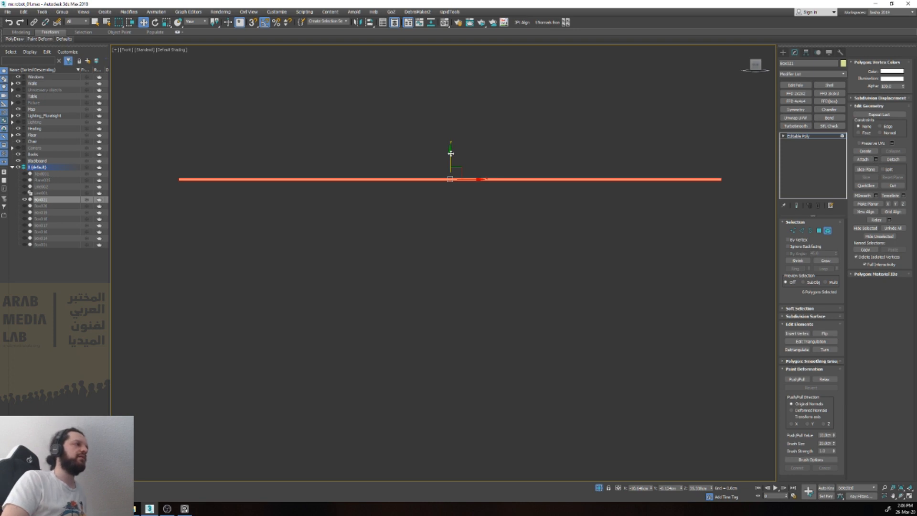
shift+drag(451, 153, 453, 162)
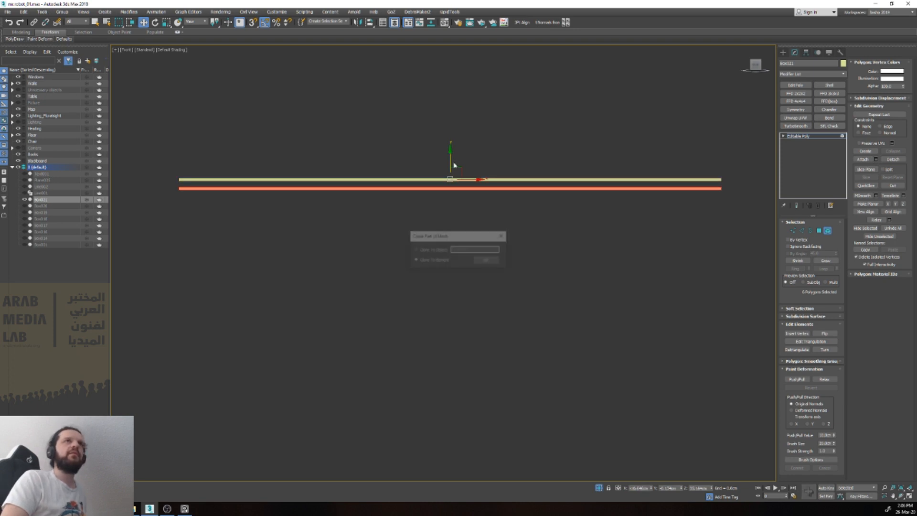
click(485, 262)
key(ctrl+z)
key(5)
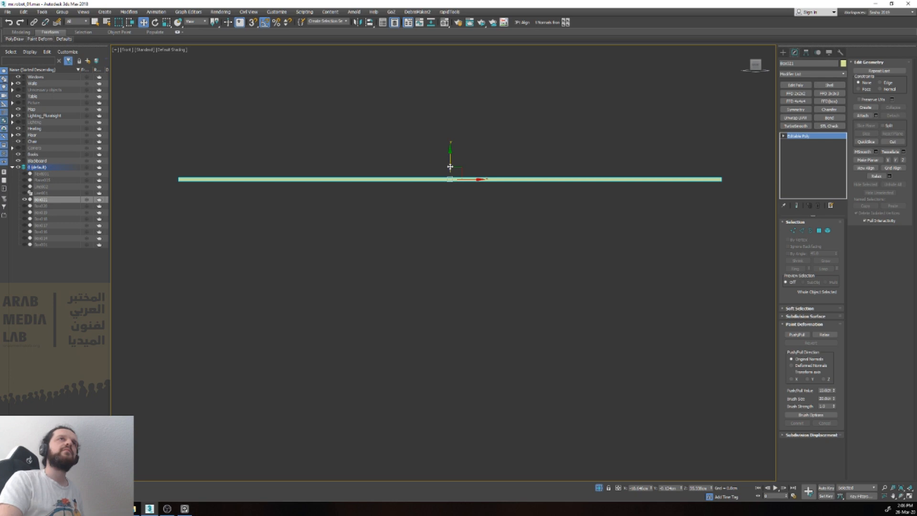
Step: Rotate the slat's element around its long axis to tilt it like a blind slat, and return to object level
key(5)
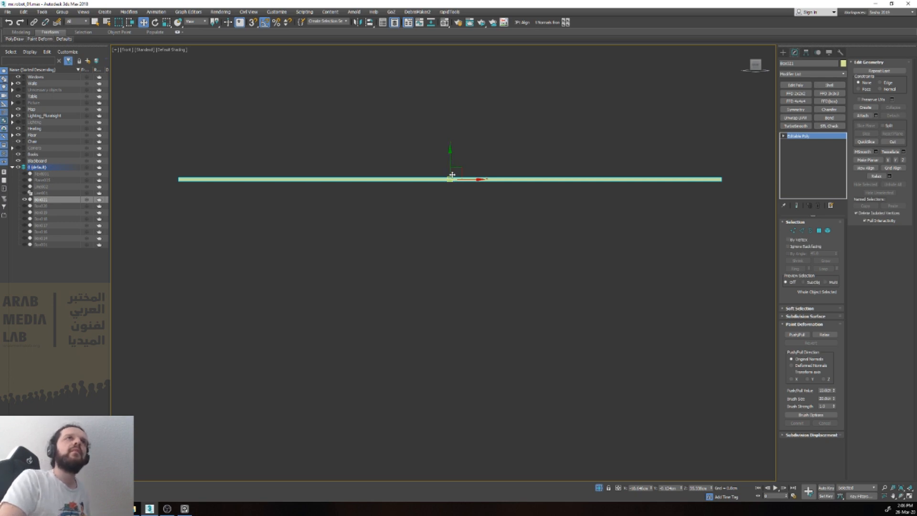
key(e)
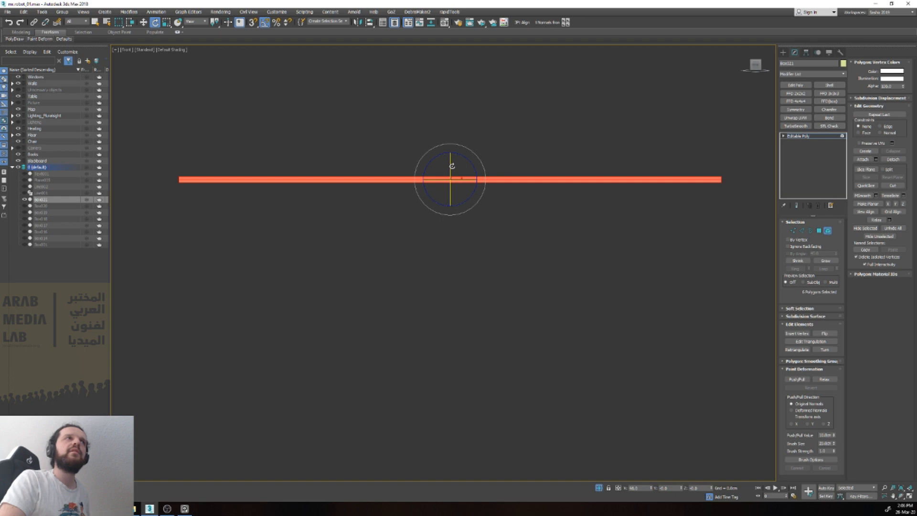
key(5)
key(w)
Step: Try to clone the tilted slat downward as evenly spaced copies, check their coverage of the left pane, and undo the cloning
mouse_move(449, 157)
shift+mouse_down()
mouse_move(452, 176)
mouse_move(455, 166)
shift+mouse_up()
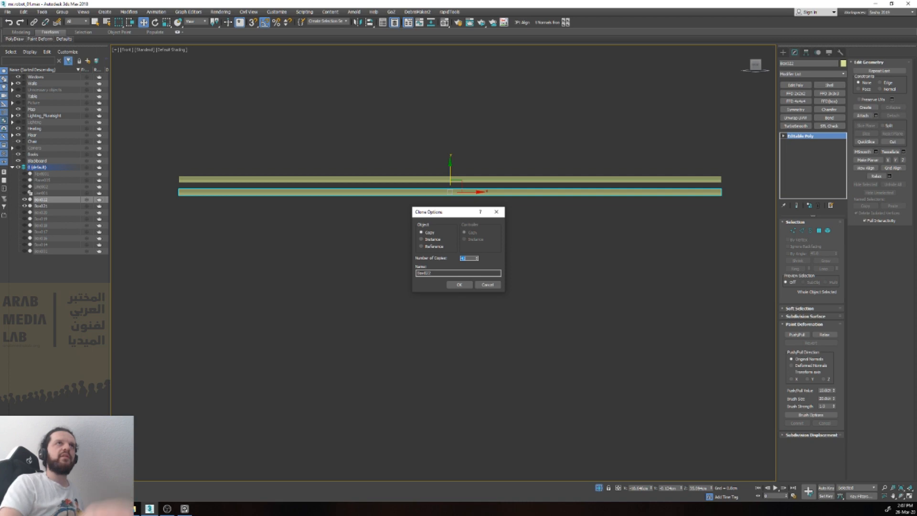
click(465, 285)
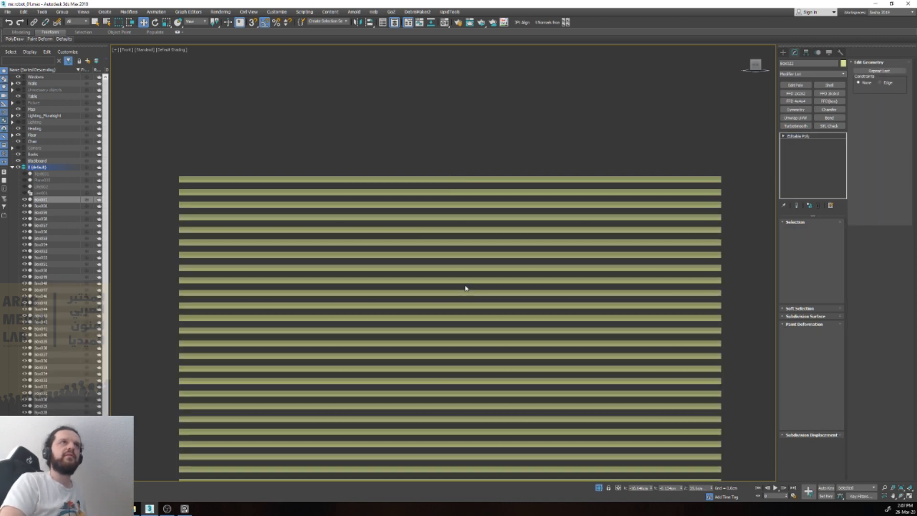
scroll(467, 287, down, 5)
scroll(469, 311, up, 2)
key(alt+q)
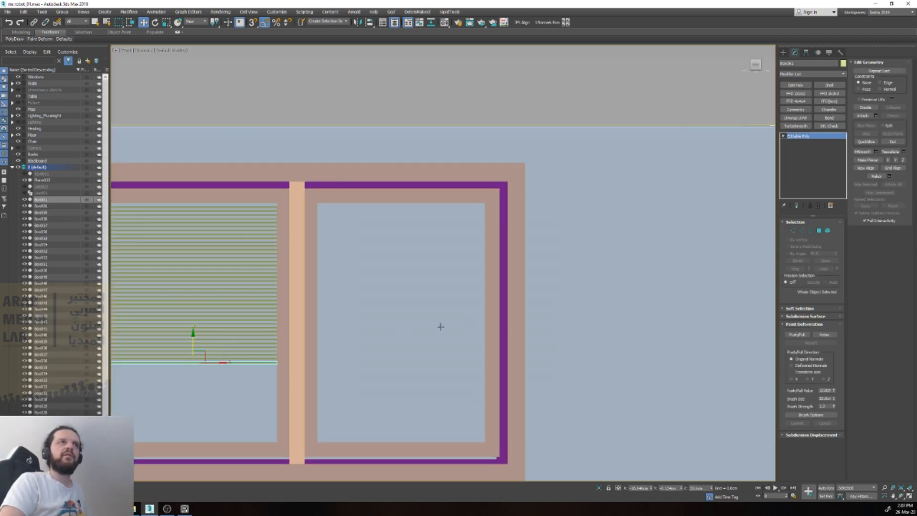
key(alt+q)
scroll(314, 326, down, 3)
key(alt+q)
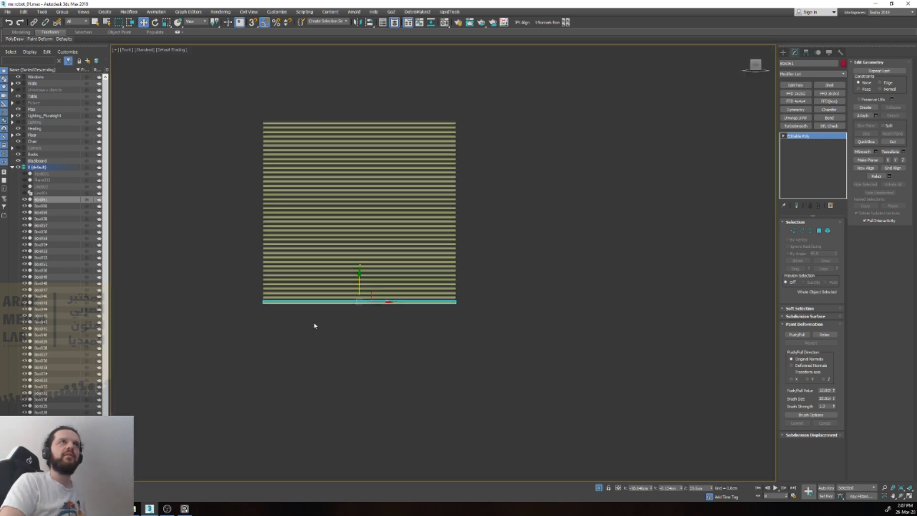
key(ctrl+z)
Step: Clone the tilted slat downward as a long column of evenly spaced copies running past the lower edge of the window
scroll(359, 103, up, 2)
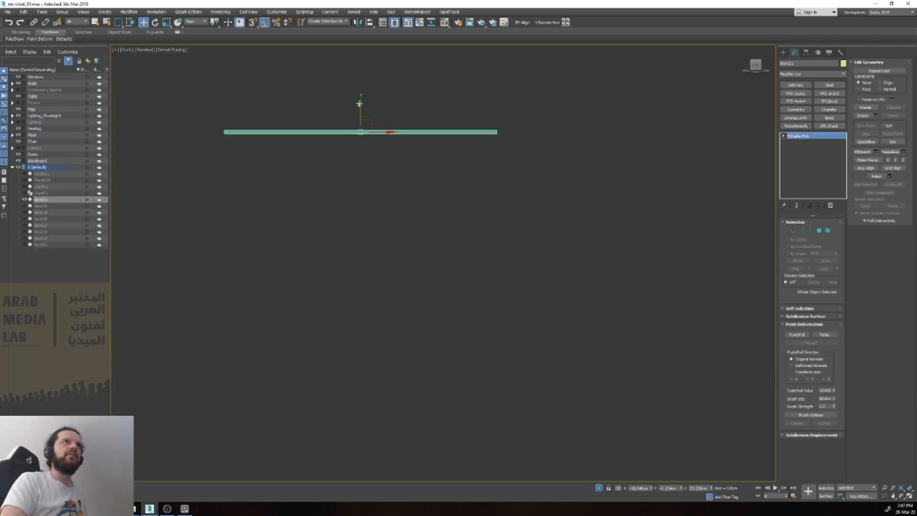
shift+drag(360, 105, 364, 114)
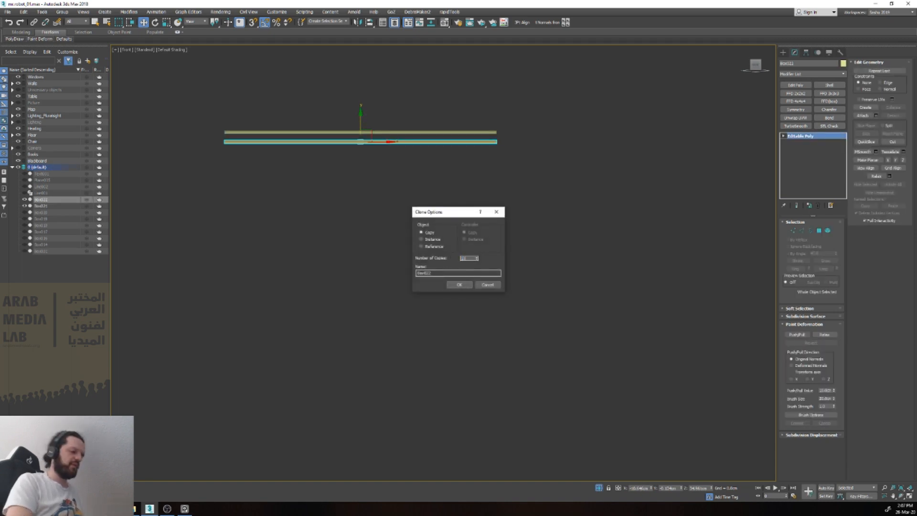
click(459, 285)
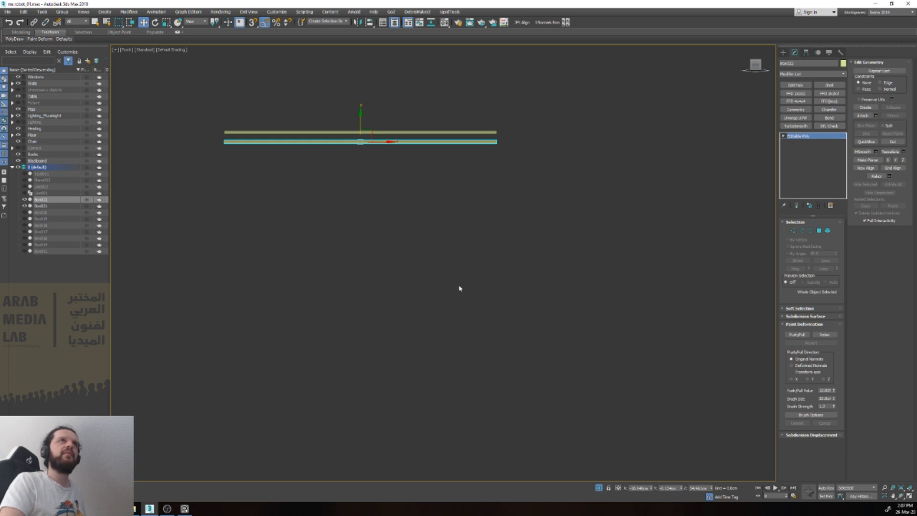
scroll(448, 279, down, 8)
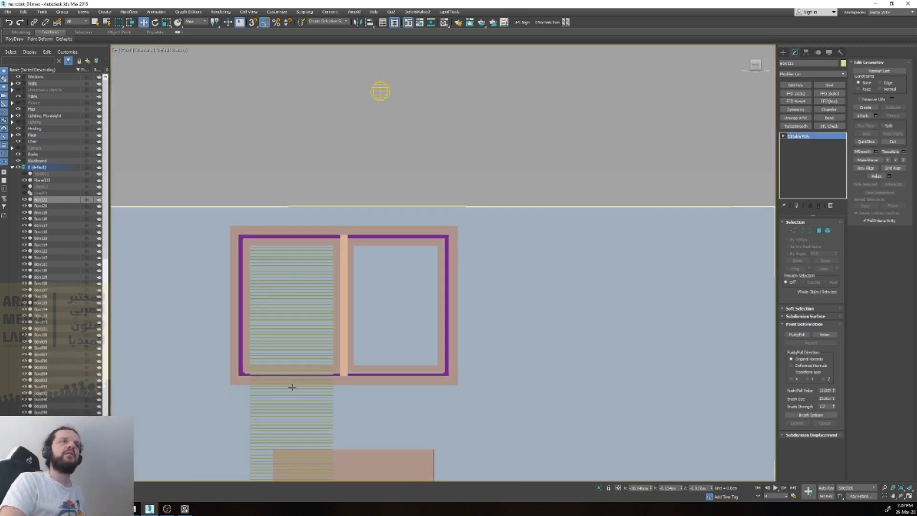
middle_drag(292, 387, 296, 286)
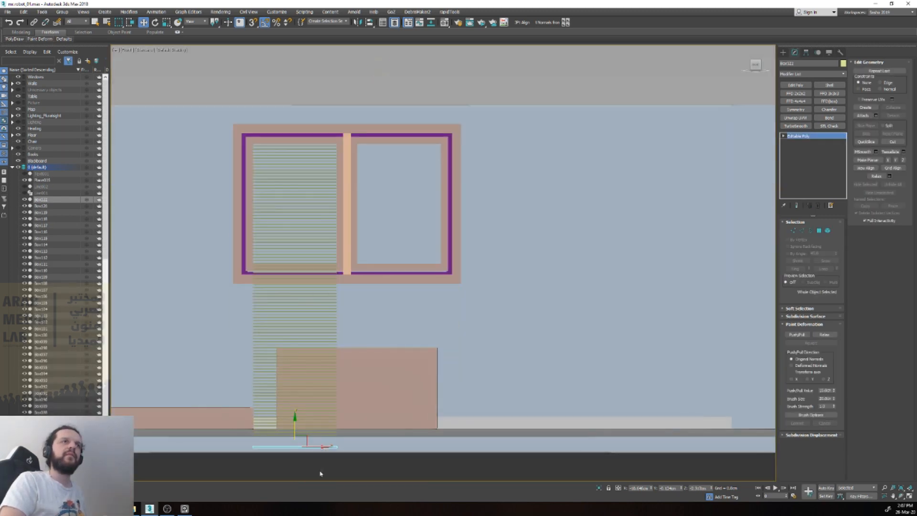
scroll(53, 286, down, 5)
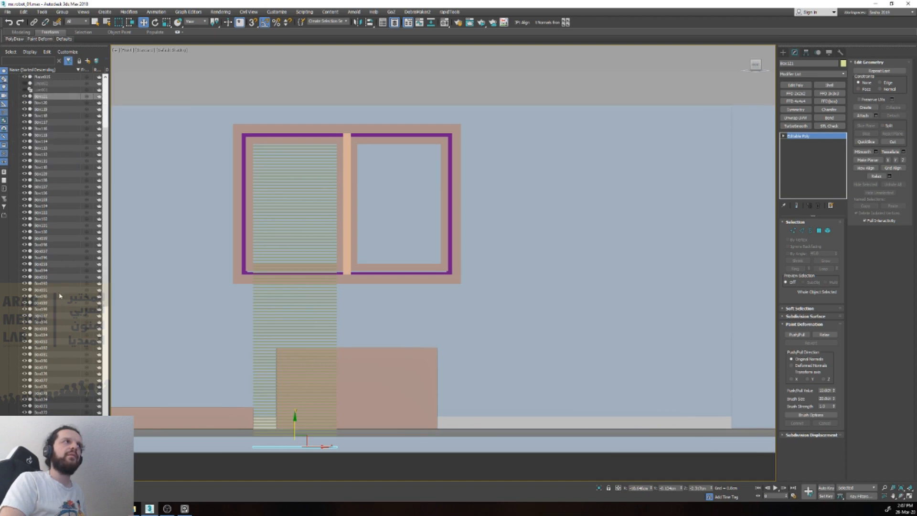
Step: Isolate the slats together with the window frames, leave out the large box beneath the window, and clear the selection
click(49, 360)
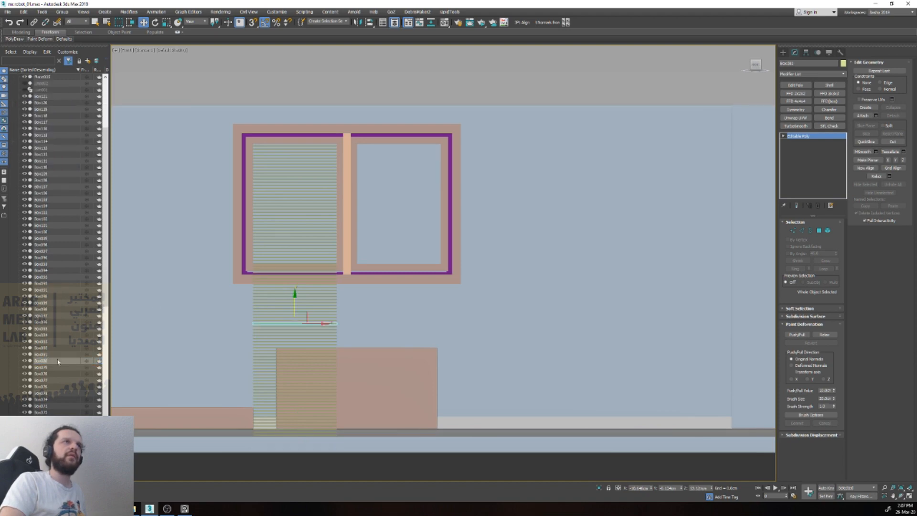
drag(273, 461, 300, 215)
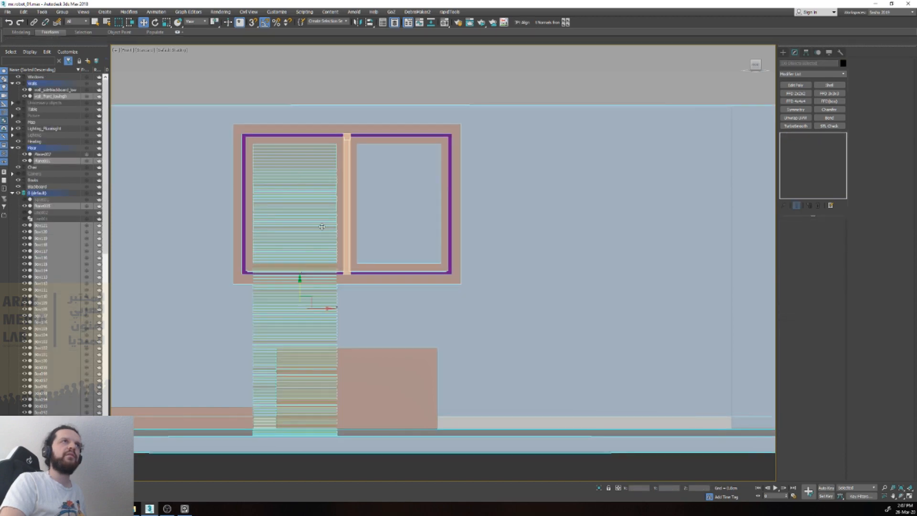
key(z)
scroll(359, 354, up, 2)
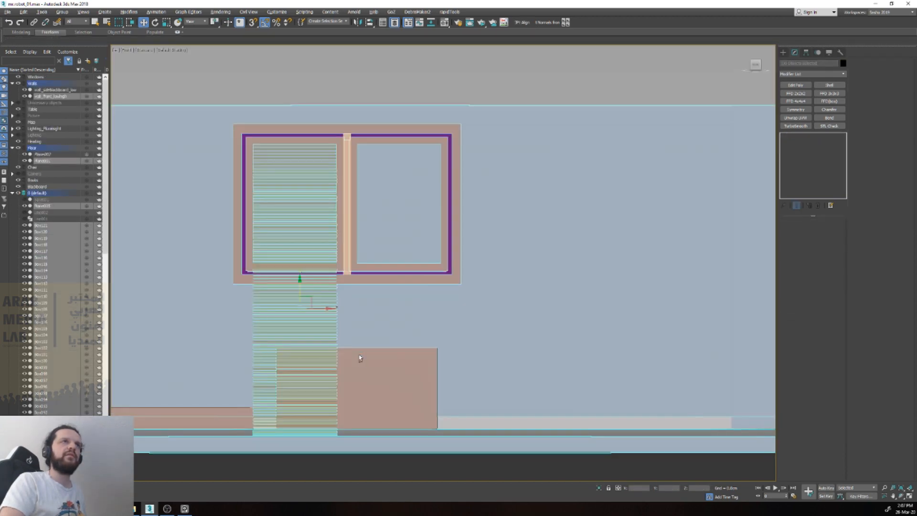
alt+drag(529, 479, 522, 400)
key(alt+q)
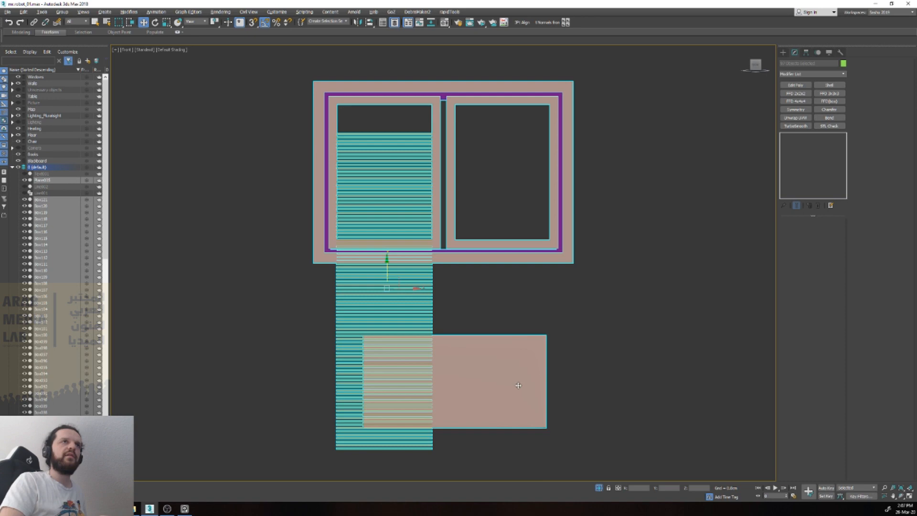
alt+click(489, 374)
key(alt+q)
key(alt+q)
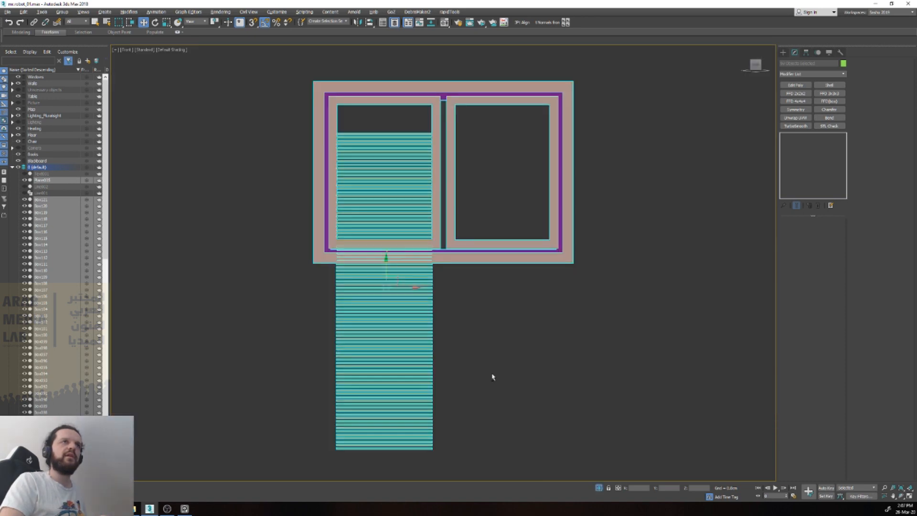
click(468, 411)
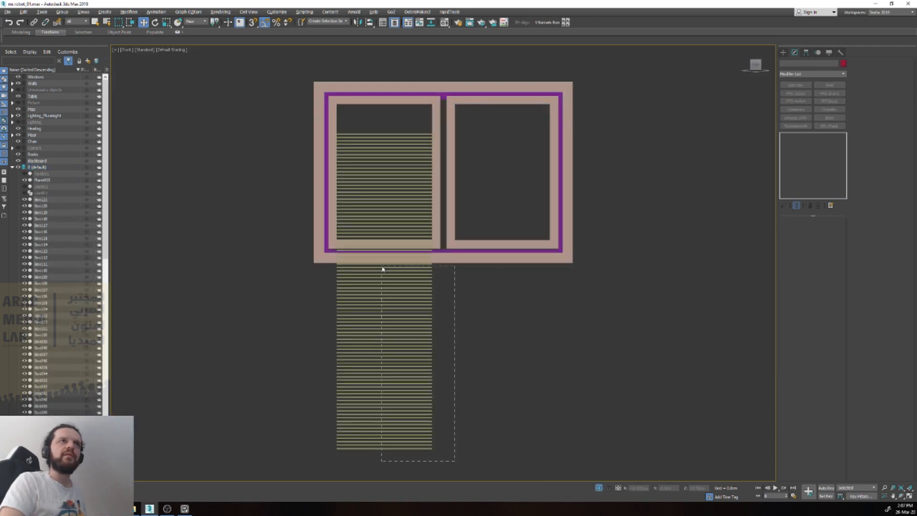
Step: Delete the column of surplus slats hanging below the window
drag(382, 269, 381, 266)
scroll(382, 265, up, 5)
key(Delete)
Step: Delete the remaining slats overlapping the left pane's lower frame one by one, up to the pane's bottom edge
click(319, 244)
click(319, 244)
key(Delete)
click(320, 229)
key(Delete)
click(309, 216)
key(Delete)
click(308, 202)
key(Delete)
click(307, 187)
key(Delete)
click(308, 174)
key(Delete)
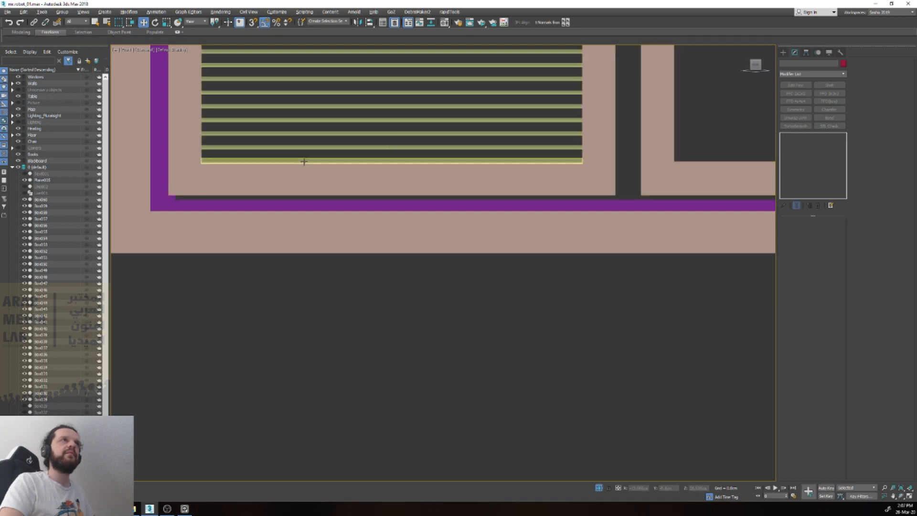
click(308, 161)
key(Delete)
scroll(362, 166, down, 3)
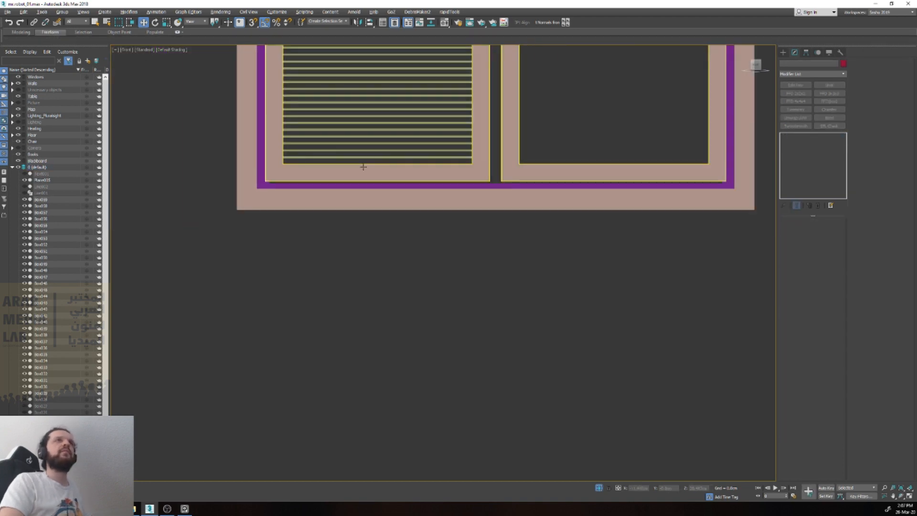
scroll(363, 167, down, 4)
click(363, 298)
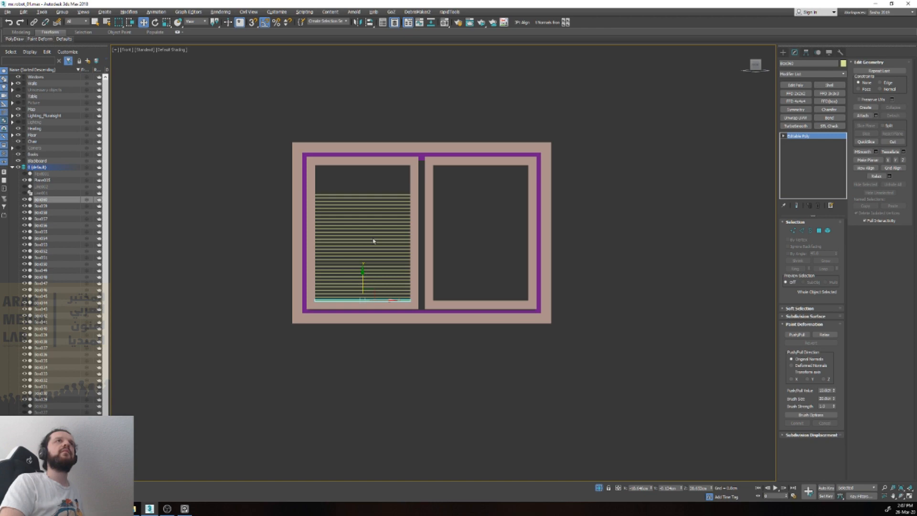
key(Delete)
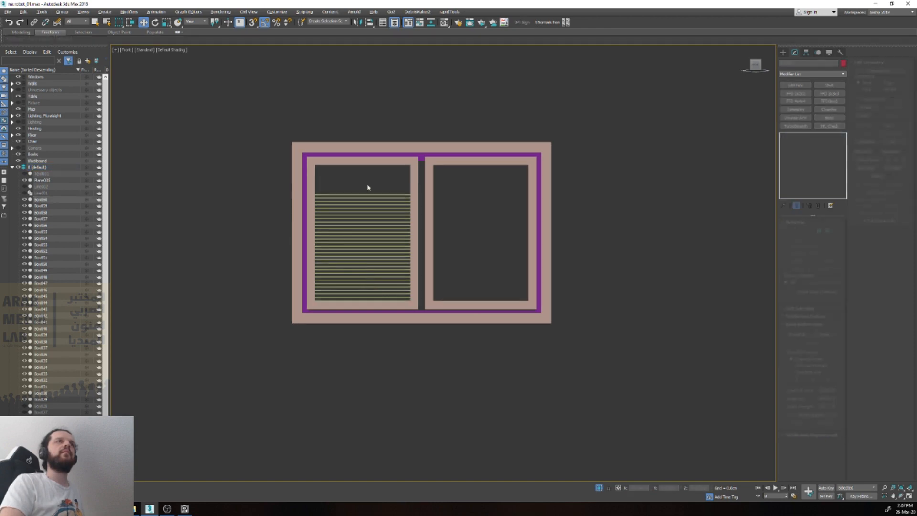
Step: Leave isolation, reselect the blind slats with the window frames, exclude the walls and floor, and isolate them again
key(alt+q)
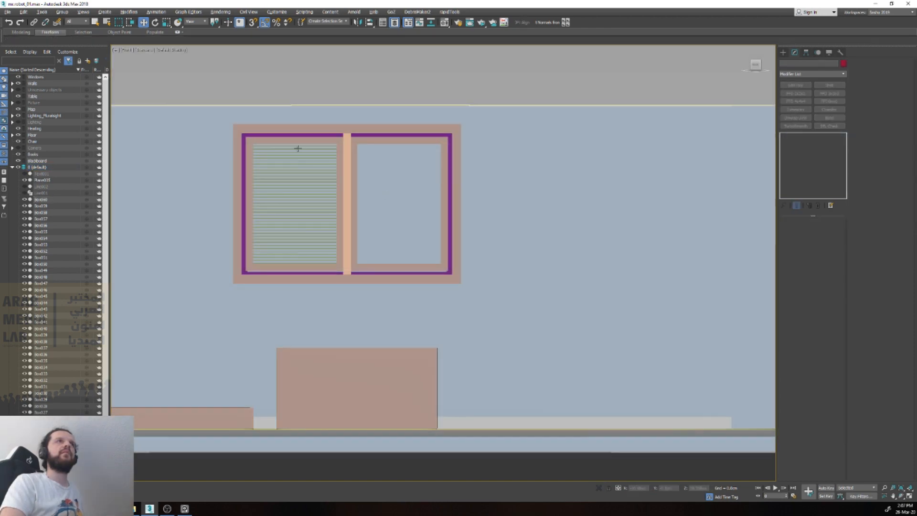
drag(274, 464, 335, 126)
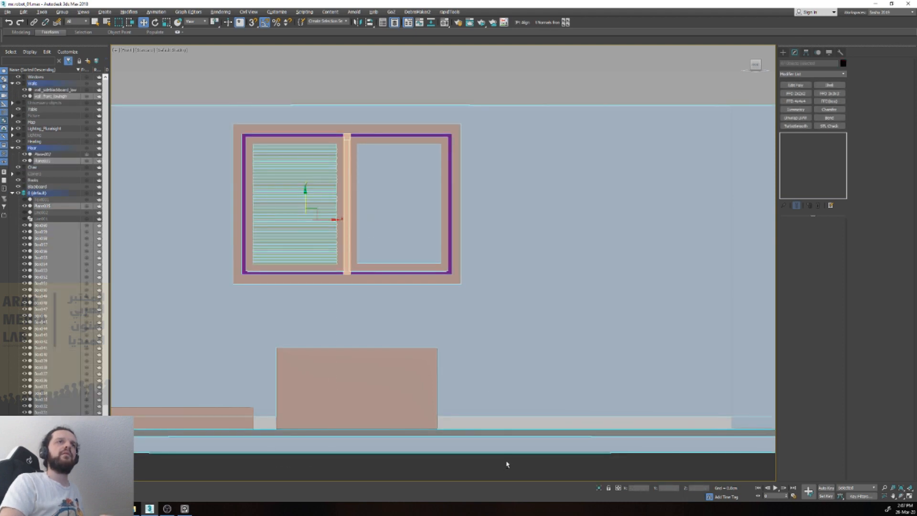
drag(181, 342, 181, 342)
key(alt+q)
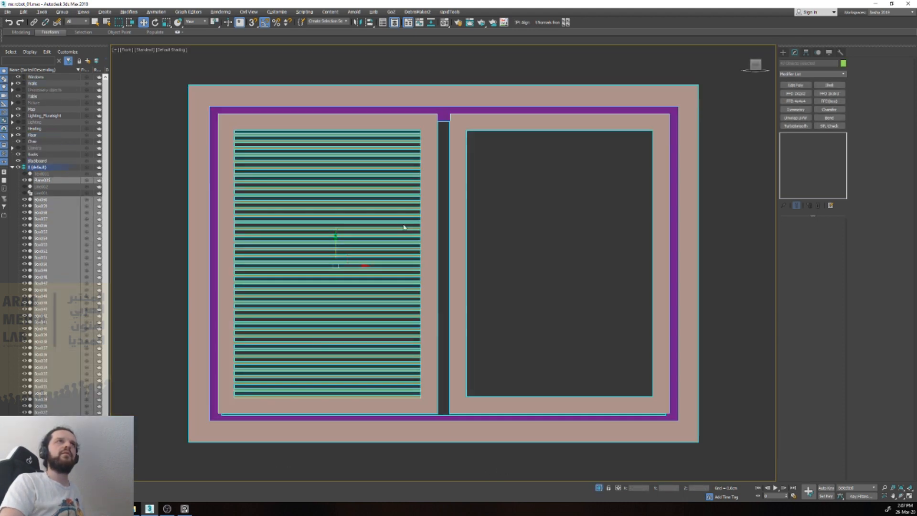
Step: Select only the blind slats in the left pane, leaving out the window frames
click(368, 202)
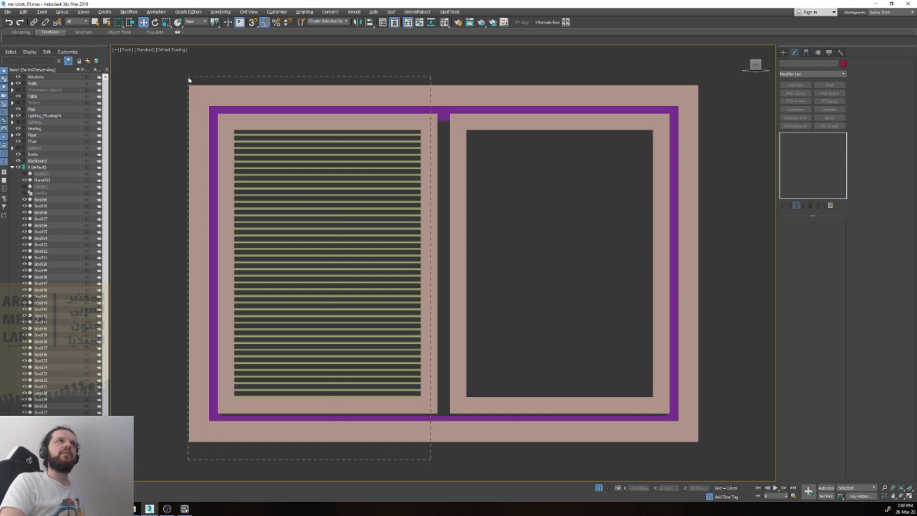
drag(189, 80, 189, 80)
drag(267, 117, 277, 127)
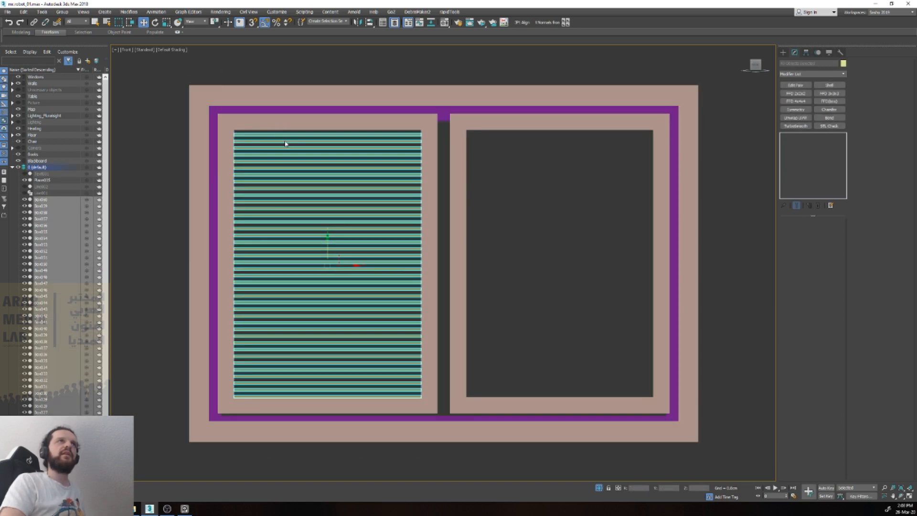
drag(344, 264, 347, 283)
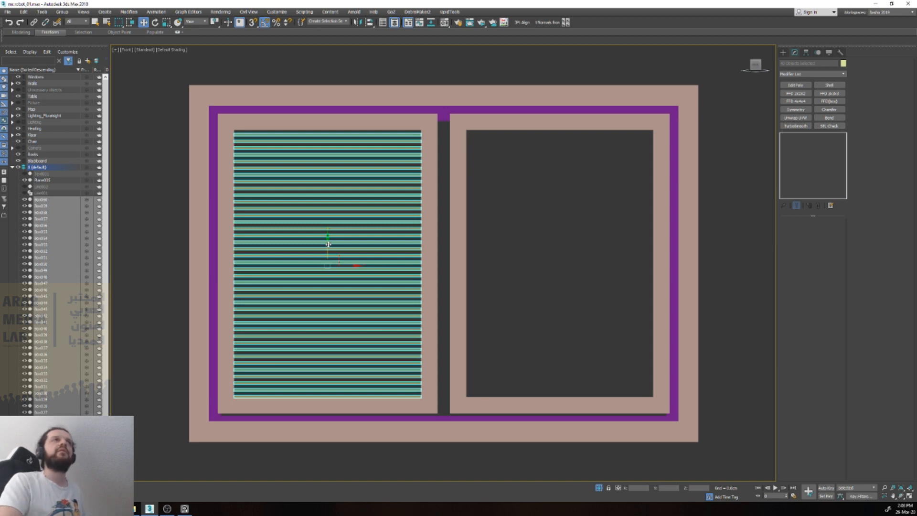
Step: Collapse the selected slats into a single mesh object and convert it to Editable Poly
click(840, 52)
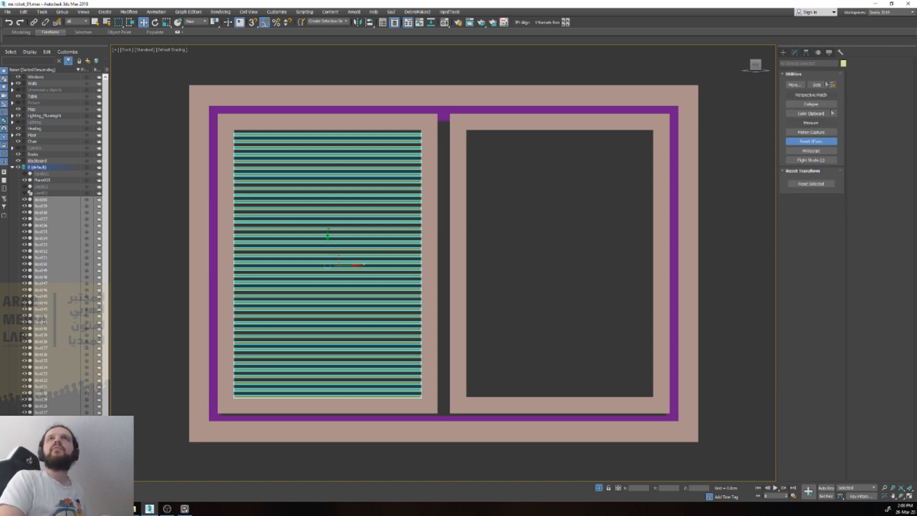
click(795, 52)
click(839, 52)
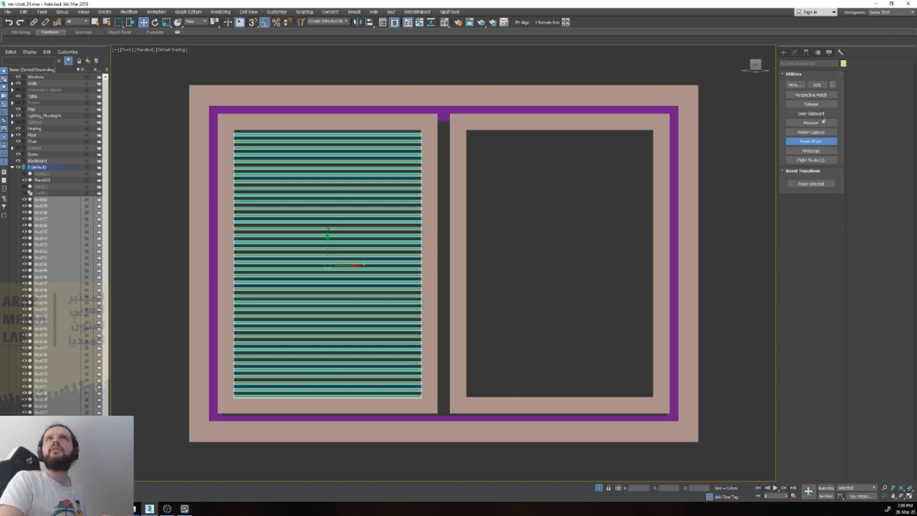
click(810, 104)
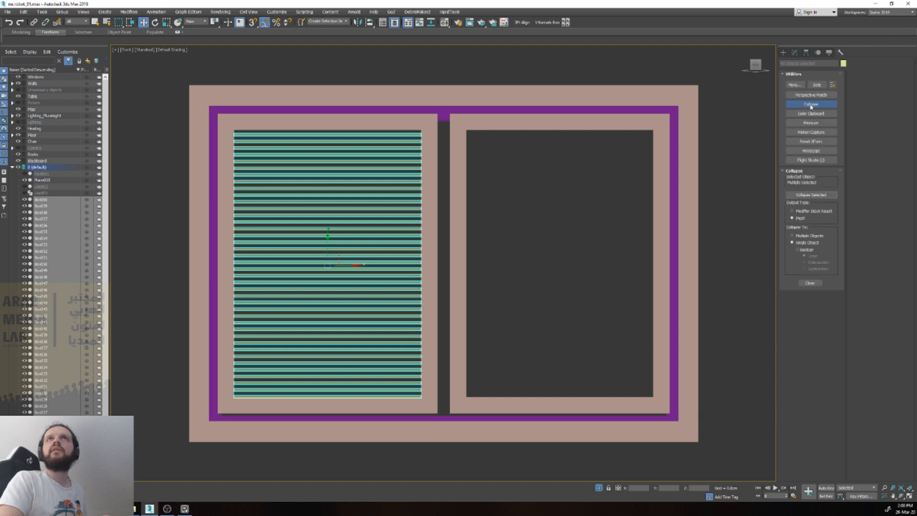
click(822, 196)
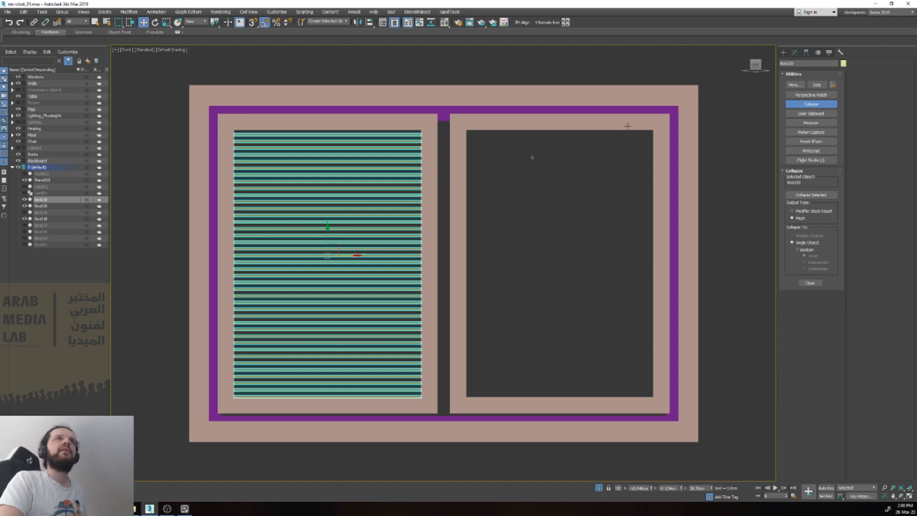
click(795, 53)
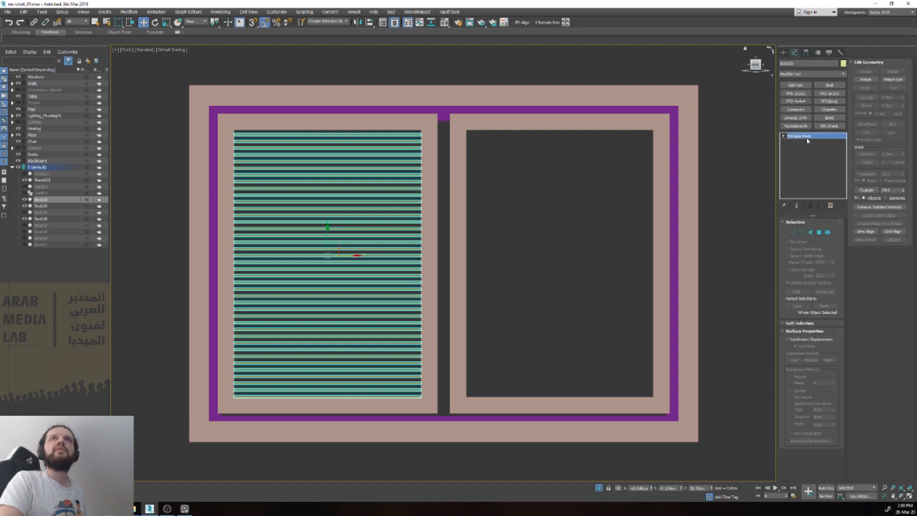
key(ctrl+e)
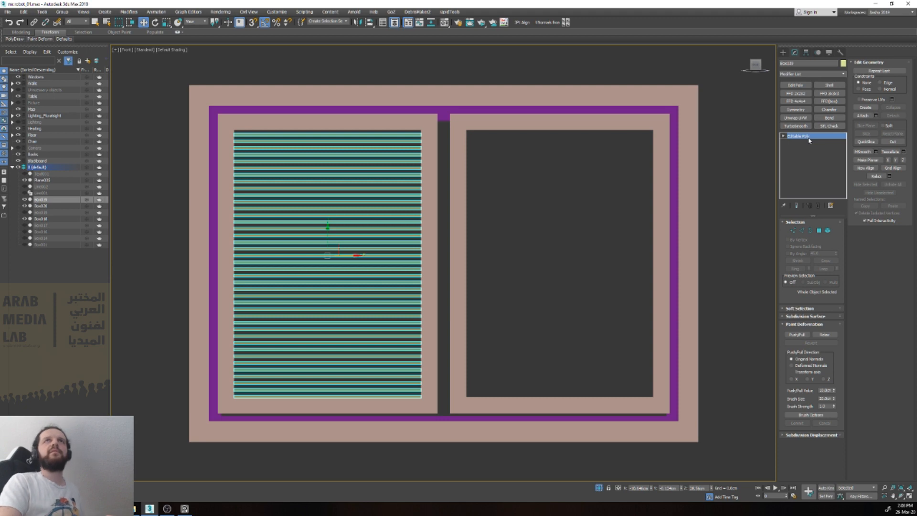
scroll(358, 225, down, 2)
alt+middle_drag(358, 225, 367, 234)
right_click(366, 233)
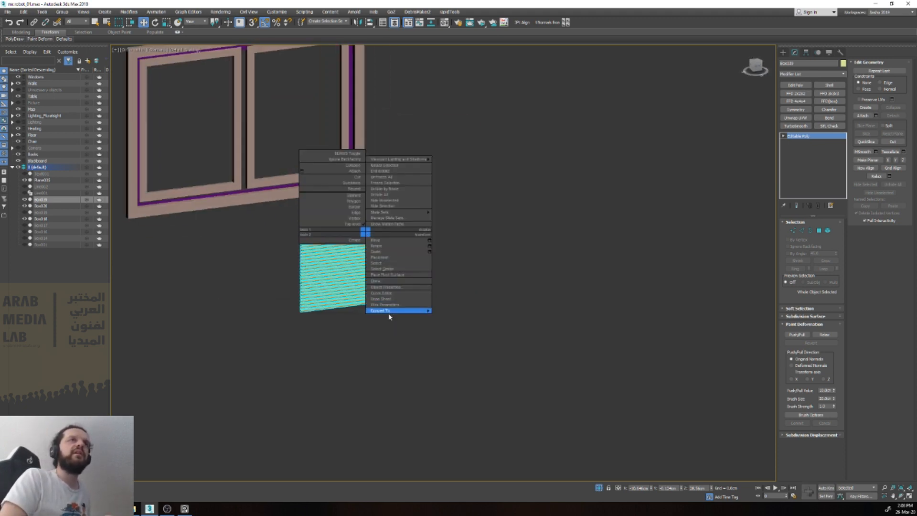
click(360, 318)
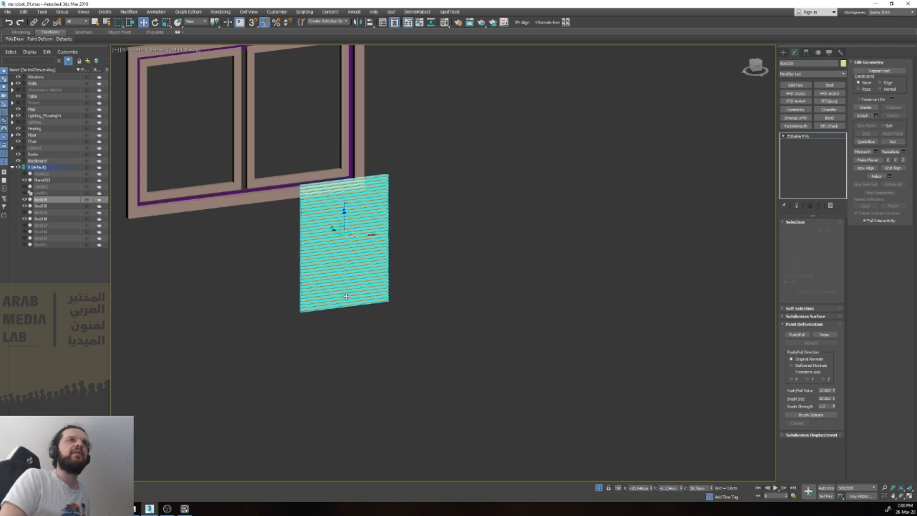
Step: Move the slat object back in depth so it sits inside the window's left pane, and clear the selection
scroll(374, 303, down, 2)
alt+middle_drag(374, 302, 381, 303)
drag(333, 259, 172, 175)
key(v)
key(t)
key(z)
alt+middle_drag(444, 250, 485, 195)
scroll(466, 210, up, 2)
drag(422, 247, 412, 238)
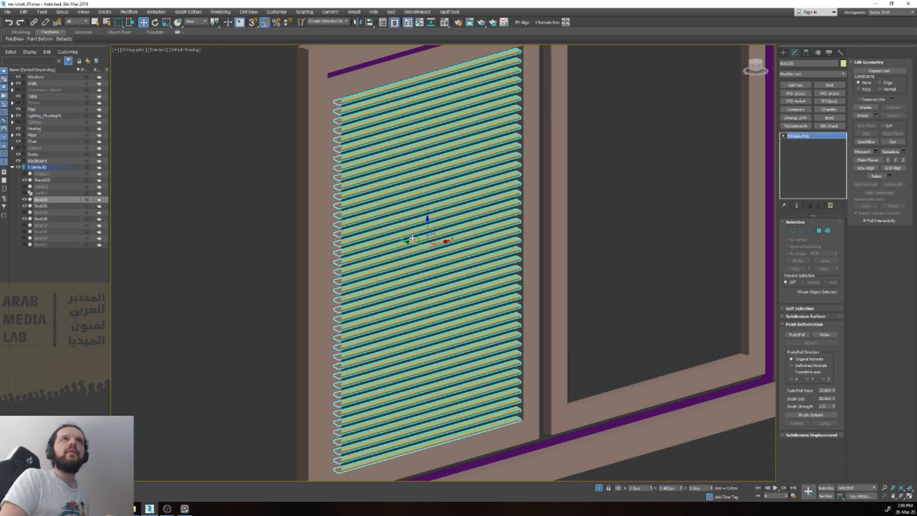
click(579, 235)
key(v)
key(f)
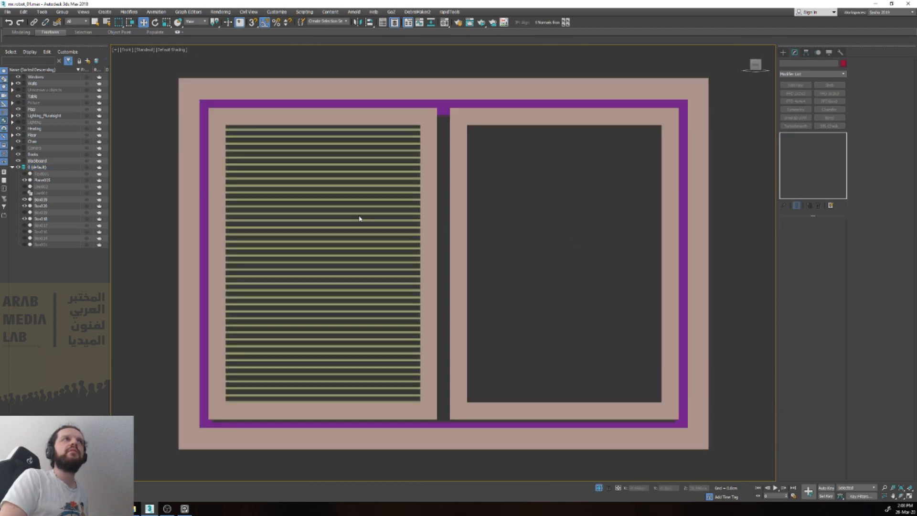
Step: Clone all slat elements from the left pane across to the right pane, using Clone To Element
click(354, 225)
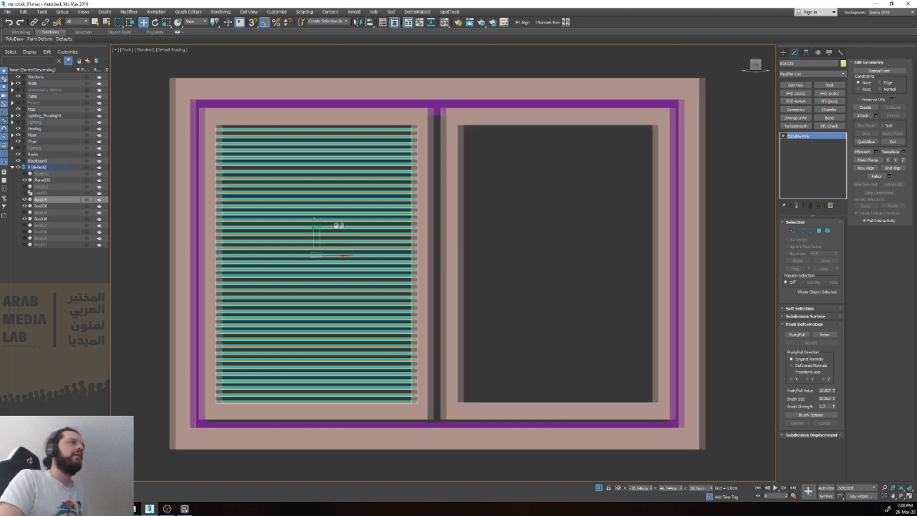
middle_drag(351, 226, 234, 227)
key(5)
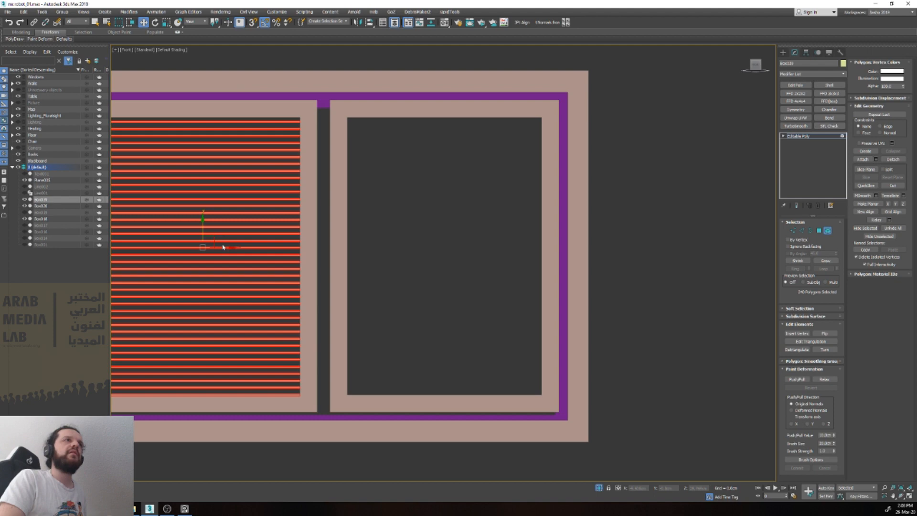
drag(223, 247, 464, 253)
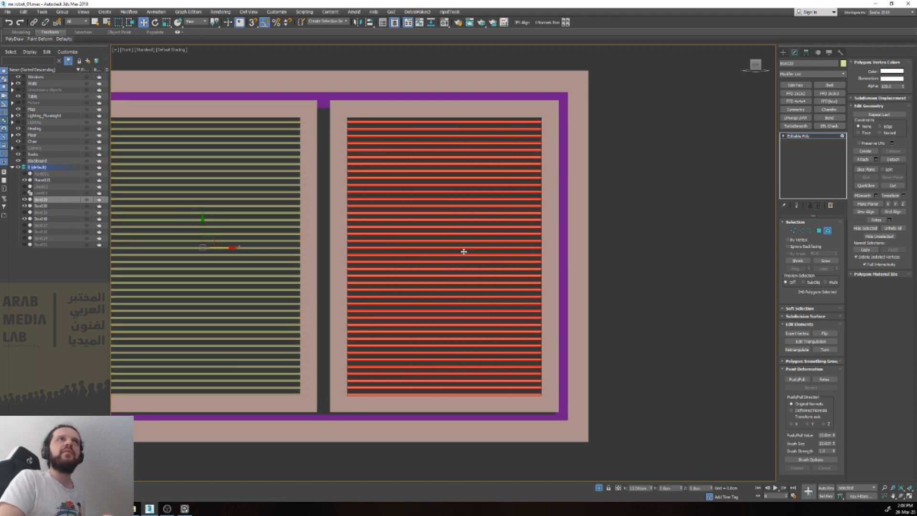
shift+drag(464, 251, 464, 253)
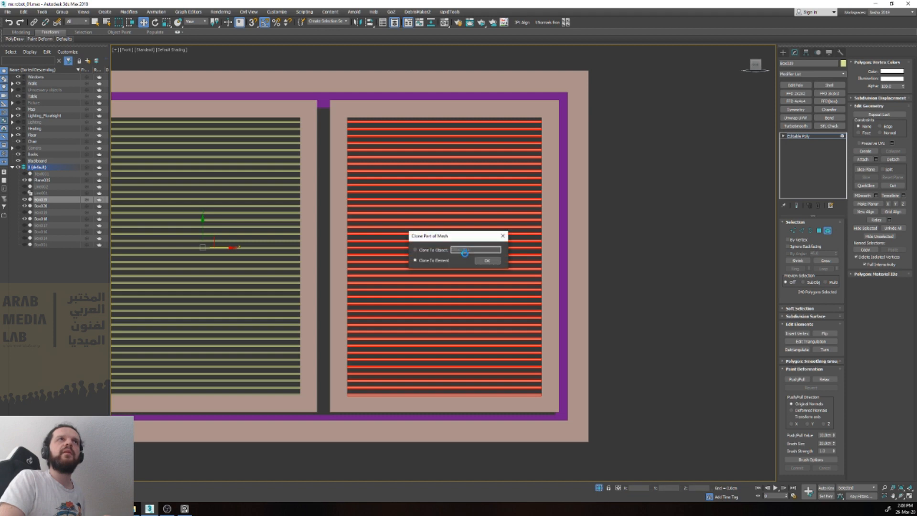
click(486, 261)
Step: Rotate the cloned slats in the right pane to a different tilt, leave element level, and check both blinds
key(e)
mouse_move(446, 234)
mouse_down()
mouse_move(446, 225)
mouse_move(449, 247)
mouse_up()
scroll(449, 248, down, 3)
alt+middle_drag(450, 248, 436, 255)
key(5)
click(383, 364)
key(F4)
key(F4)
scroll(383, 364, down, 3)
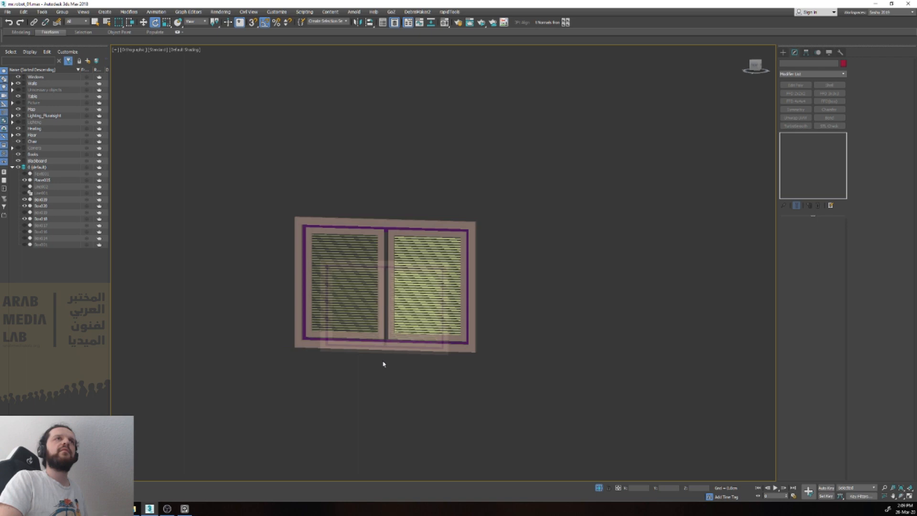
scroll(395, 352, up, 3)
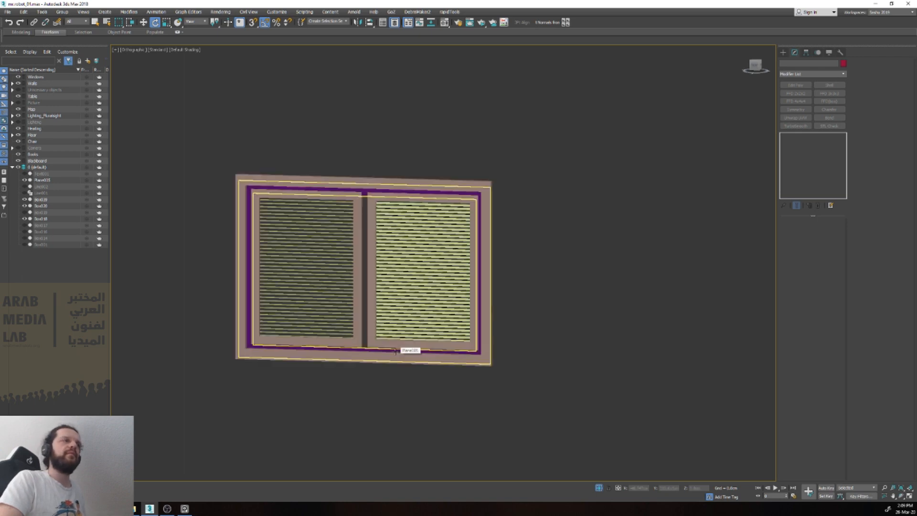
key(v)
key(f)
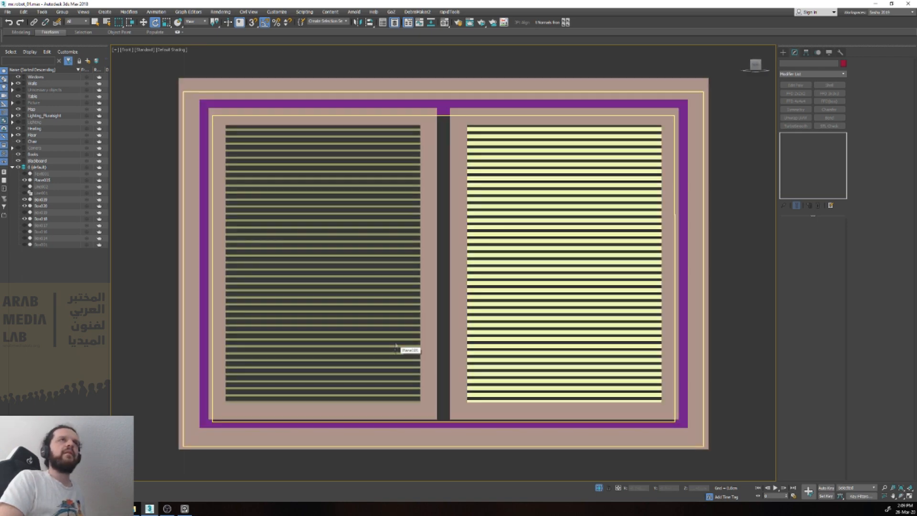
click(279, 129)
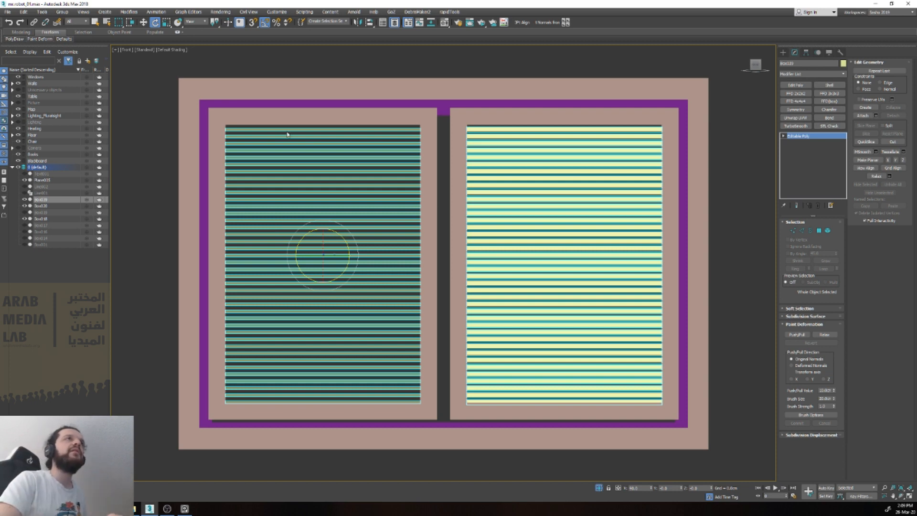
scroll(310, 174, down, 5)
click(354, 336)
text(xbox)
key(Return)
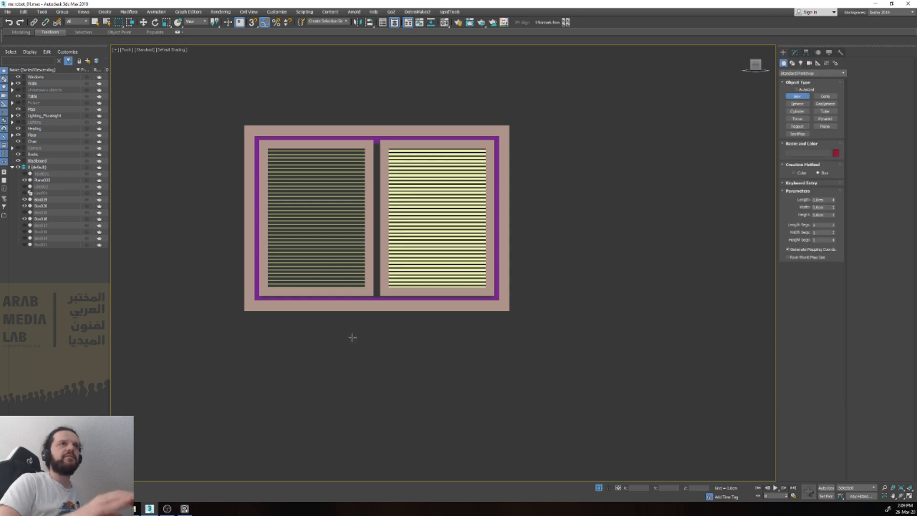
drag(290, 355, 402, 373)
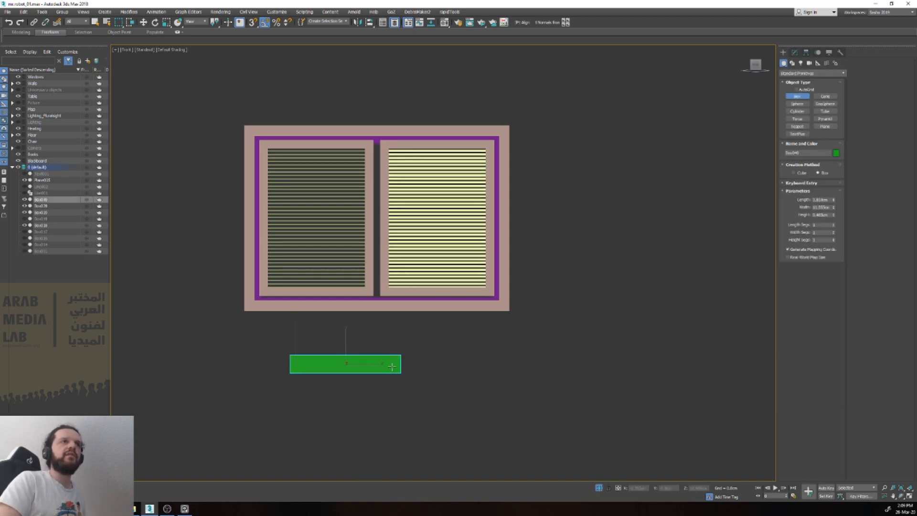
right_click(393, 366)
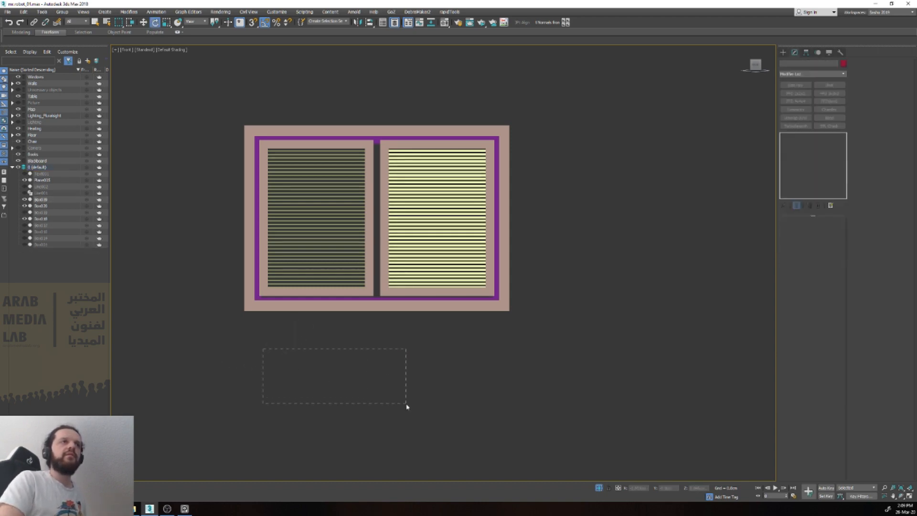
Step: Create a thin box about 12 cm wide below the window and convert it to Editable Poly
text(xbox)
key(Return)
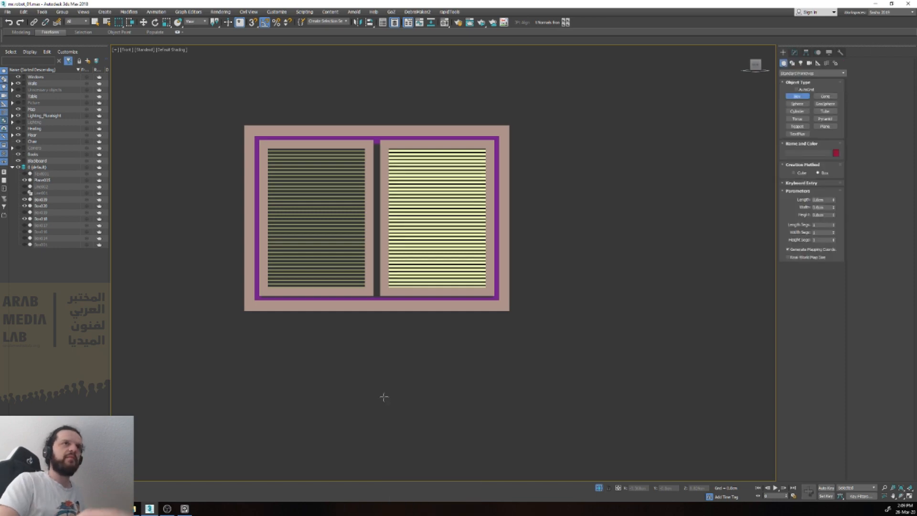
drag(294, 367, 413, 424)
click(411, 403)
right_click(410, 383)
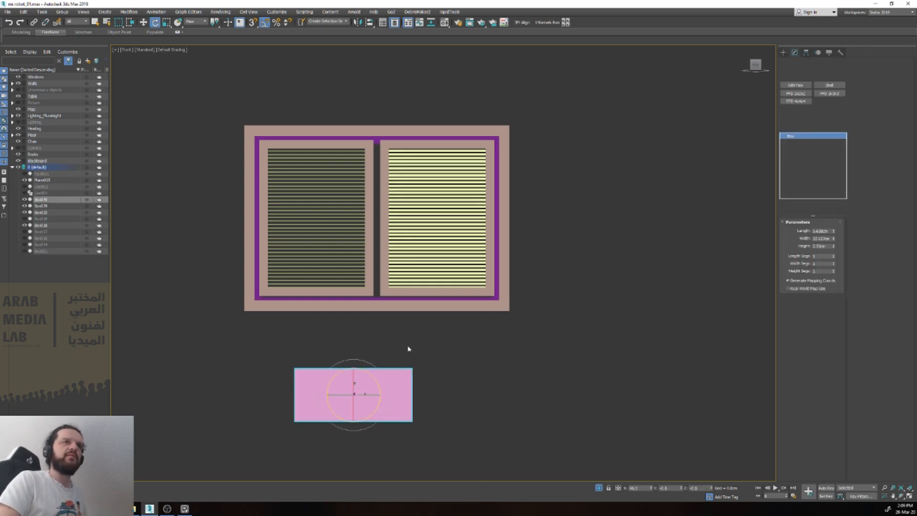
key(alt+e)
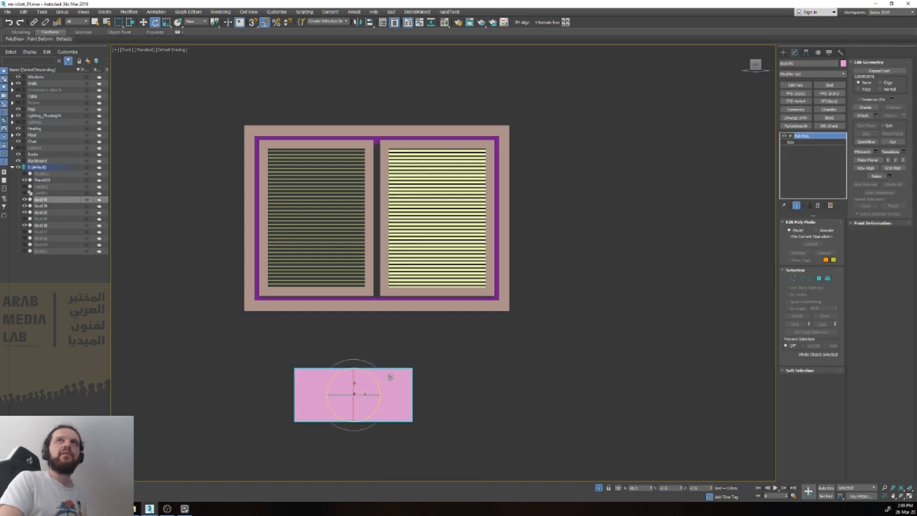
key(alt+c)
Step: Snap the box's left and right end vertices to the side edges of the window's left pane
key(1)
drag(395, 342, 429, 434)
key(w)
key(s)
drag(435, 397, 365, 287)
drag(310, 396, 268, 279)
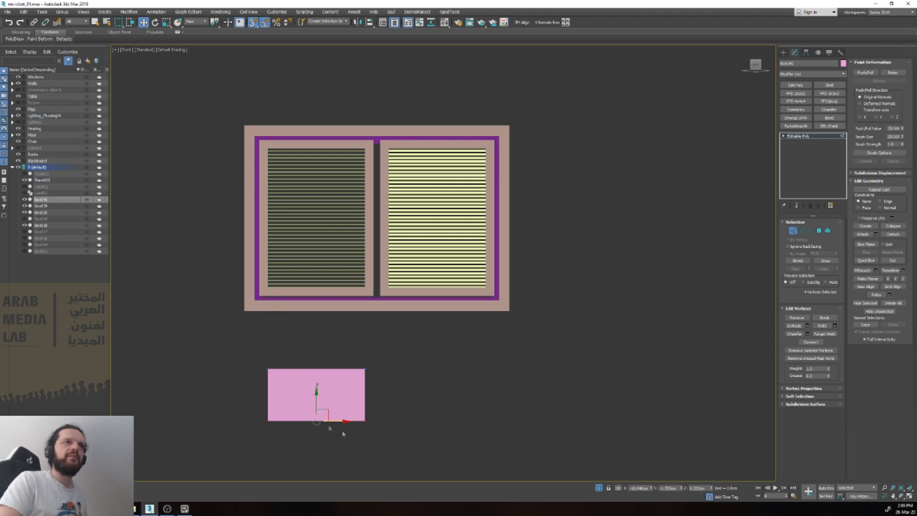
Step: Raise the bottom vertices of the box to flatten it into a slim rail, and leave vertex level
key(s)
drag(315, 397, 316, 352)
key(1)
alt+middle_drag(334, 372, 395, 395)
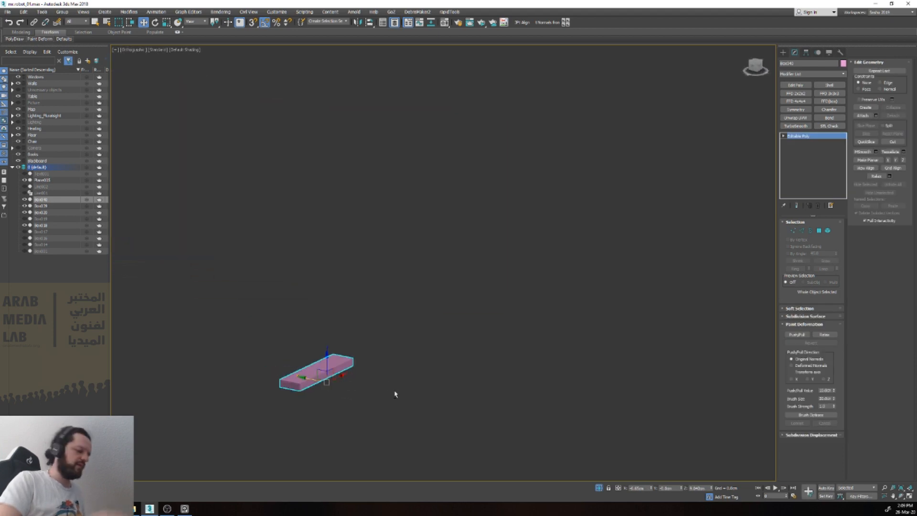
key(f)
scroll(395, 394, down, 5)
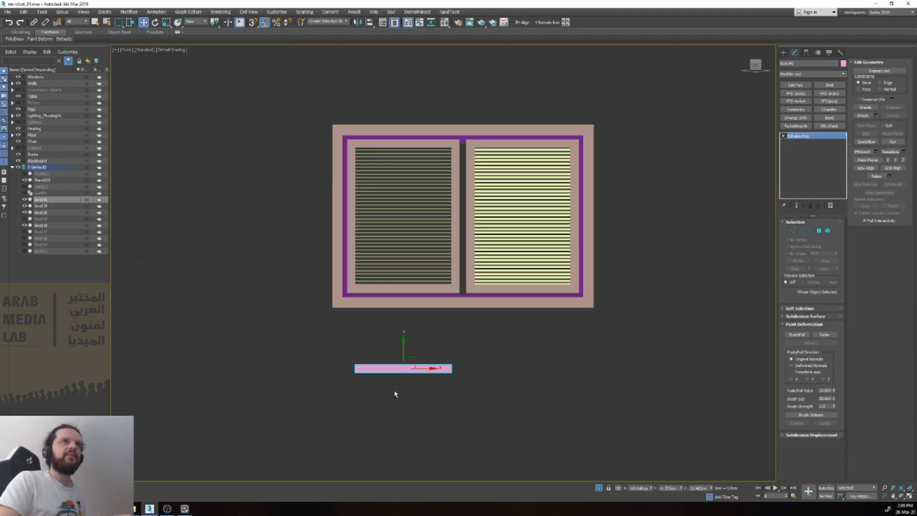
Step: Move the rail up to the top of the window's left pane and back in depth to the window
drag(410, 357, 410, 208)
scroll(381, 268, up, 10)
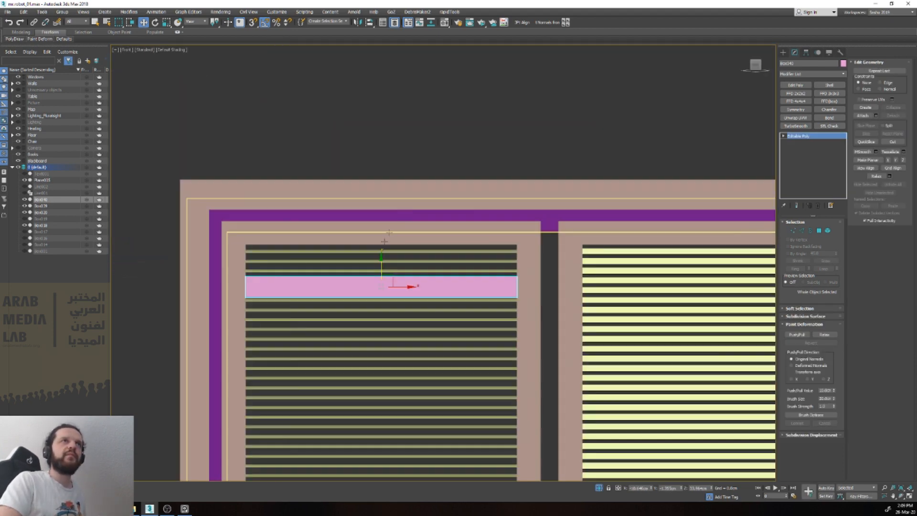
scroll(381, 268, down, 8)
drag(413, 287, 414, 245)
alt+middle_drag(413, 245, 430, 248)
scroll(429, 248, down, 6)
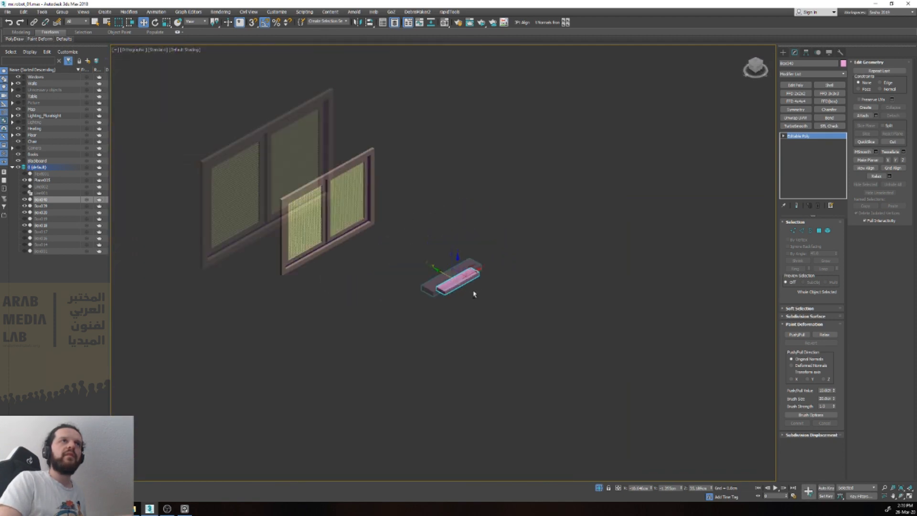
drag(446, 277, 338, 196)
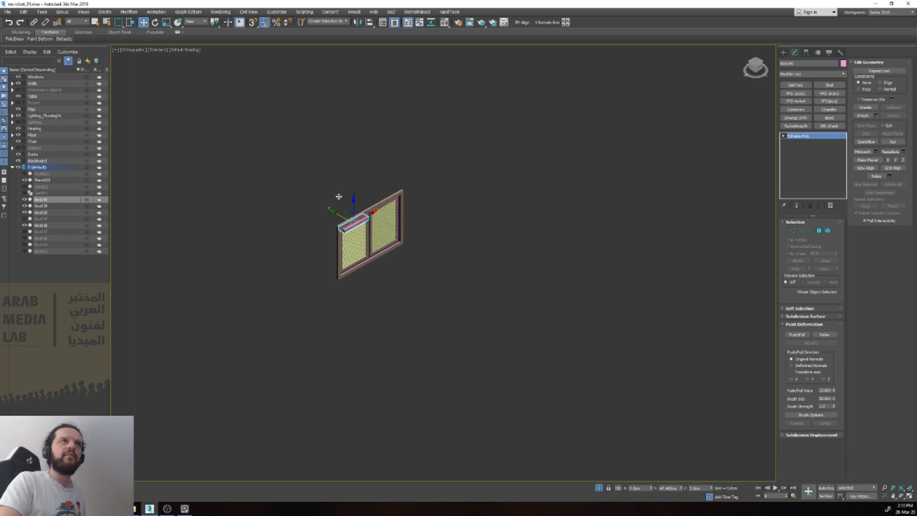
Step: Scale the rail narrower in depth and shift it slightly so it sits in the left pane's frame
scroll(348, 208, up, 6)
key(e)
key(r)
drag(379, 273, 343, 255)
scroll(323, 244, up, 5)
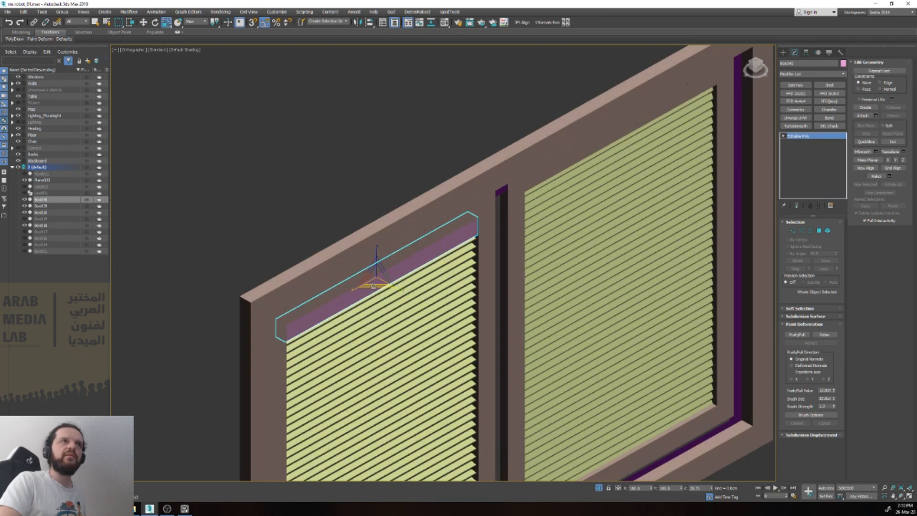
alt+middle_drag(389, 292, 394, 229)
scroll(393, 229, up, 1)
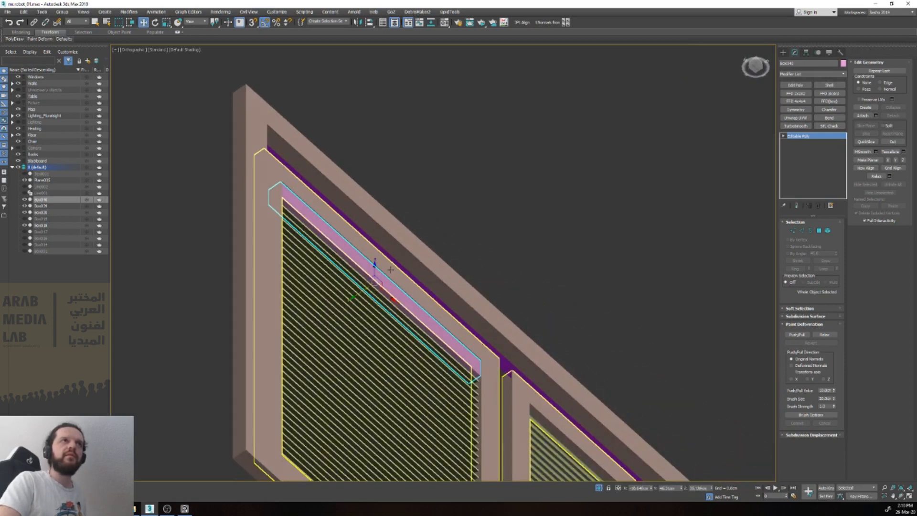
key(w)
drag(359, 295, 360, 295)
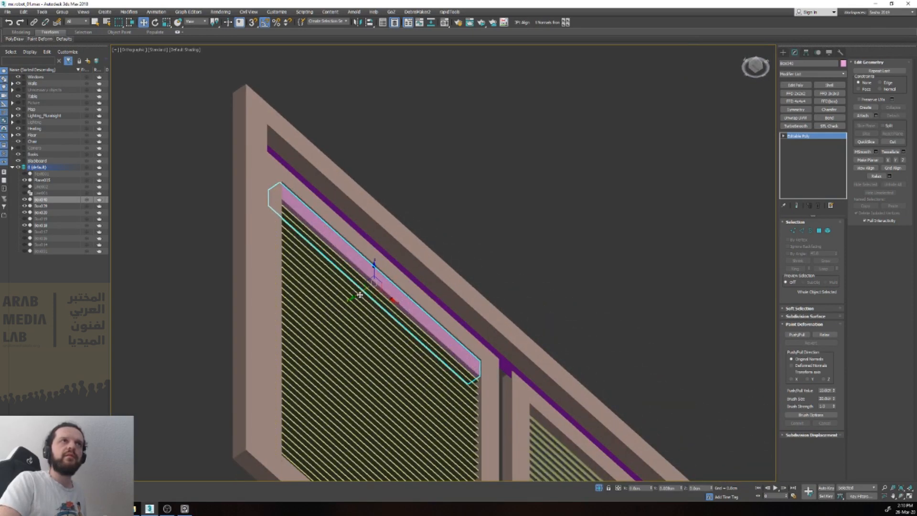
alt+middle_drag(359, 294, 382, 334)
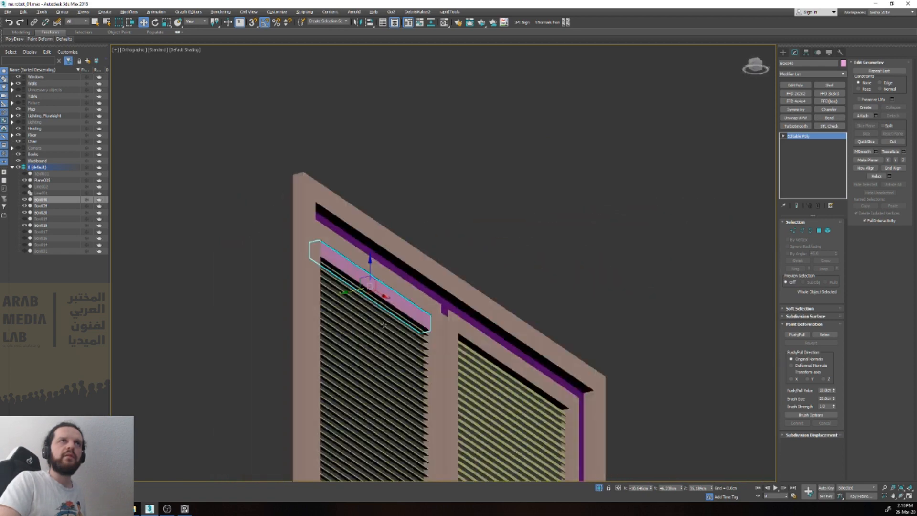
Step: Nudge the slats and the top rail in depth so they line up inside the frame
click(406, 336)
click(514, 401)
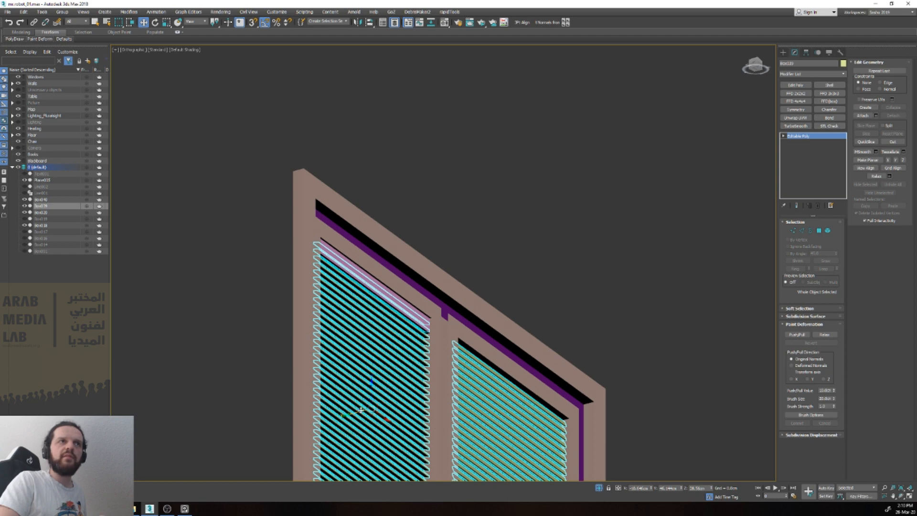
drag(344, 415, 342, 416)
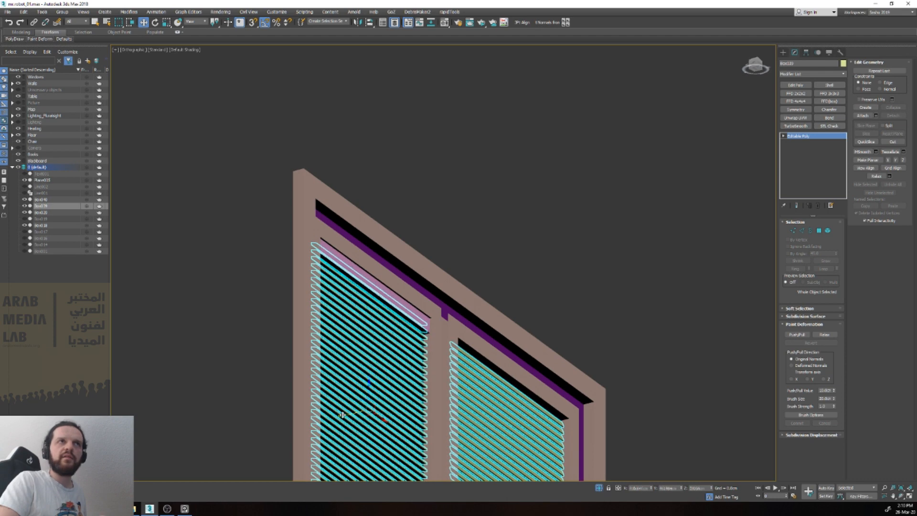
click(410, 315)
scroll(406, 320, up, 2)
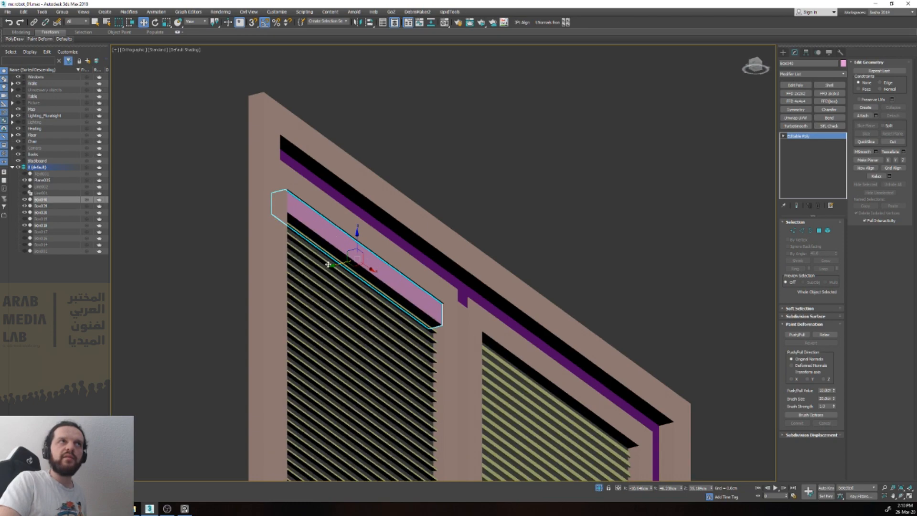
drag(327, 264, 331, 265)
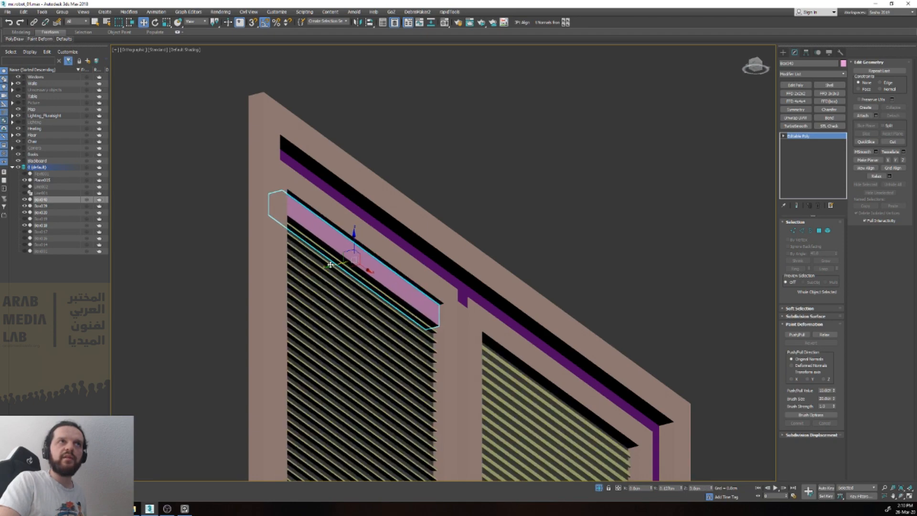
Step: Clone the rail as an element across to the top of the right pane, and leave element level
scroll(330, 265, down, 5)
key(f)
key(z)
scroll(349, 331, down, 2)
key(5)
click(431, 312)
shift+drag(401, 312, 571, 320)
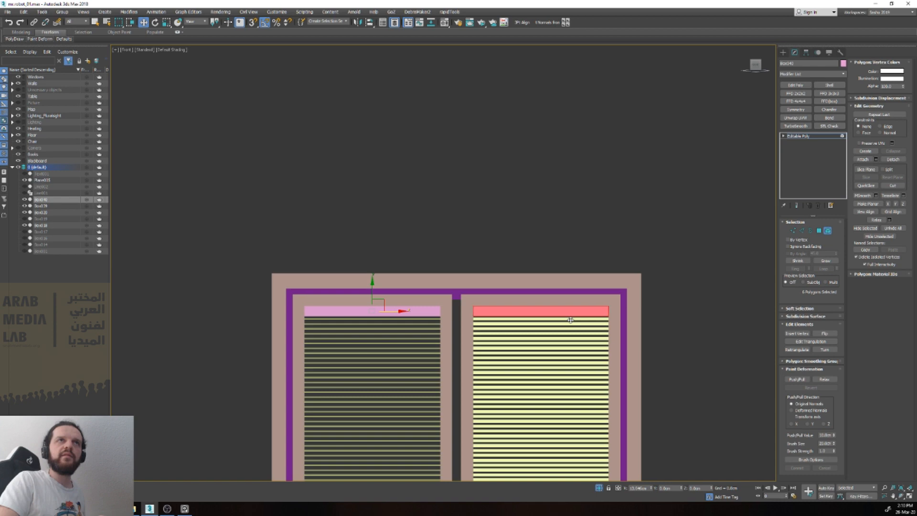
shift+drag(570, 320, 571, 323)
click(487, 260)
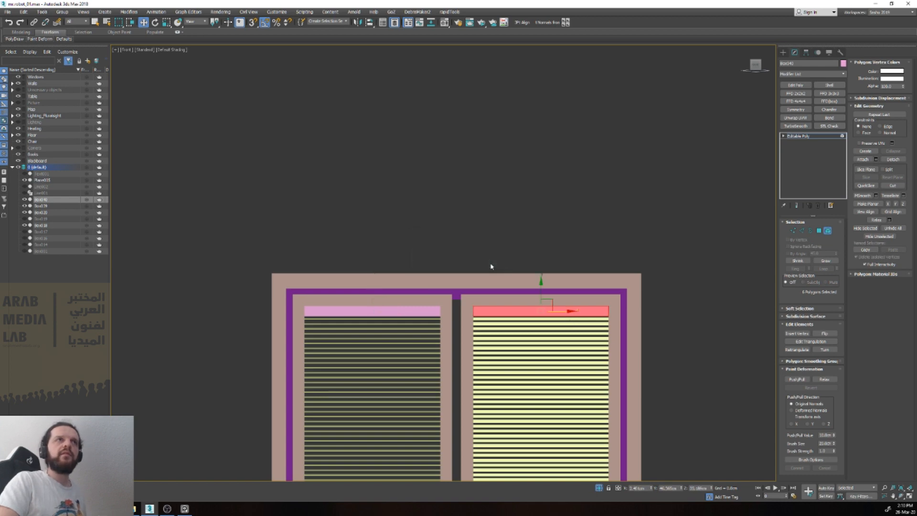
key(5)
Step: Turn on edged faces and examine the window with both blinds and top rails from an angle and the front
scroll(491, 266, down, 3)
alt+middle_drag(490, 266, 589, 306)
click(589, 307)
key(F4)
scroll(585, 306, down, 2)
alt+middle_drag(580, 305, 520, 305)
key(v)
key(f)
key(z)
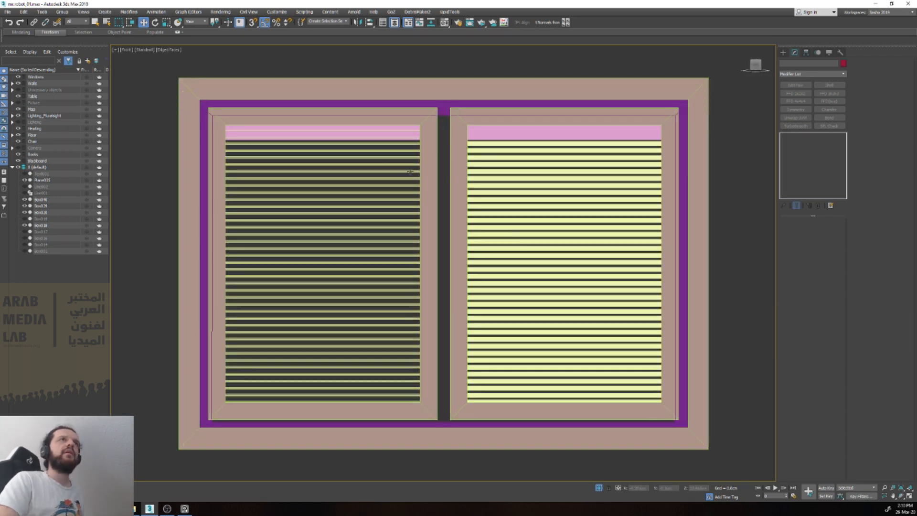
scroll(323, 423, down, 10)
middle_drag(358, 463, 362, 403)
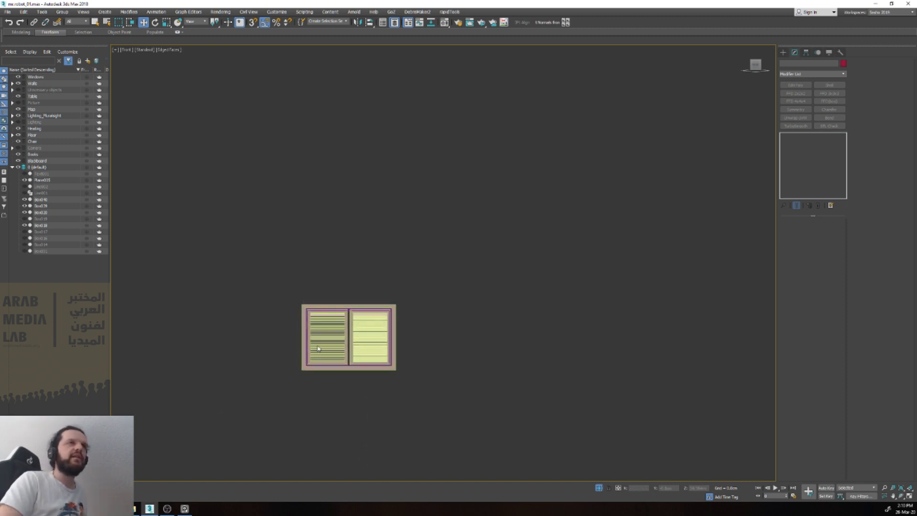
scroll(318, 348, up, 8)
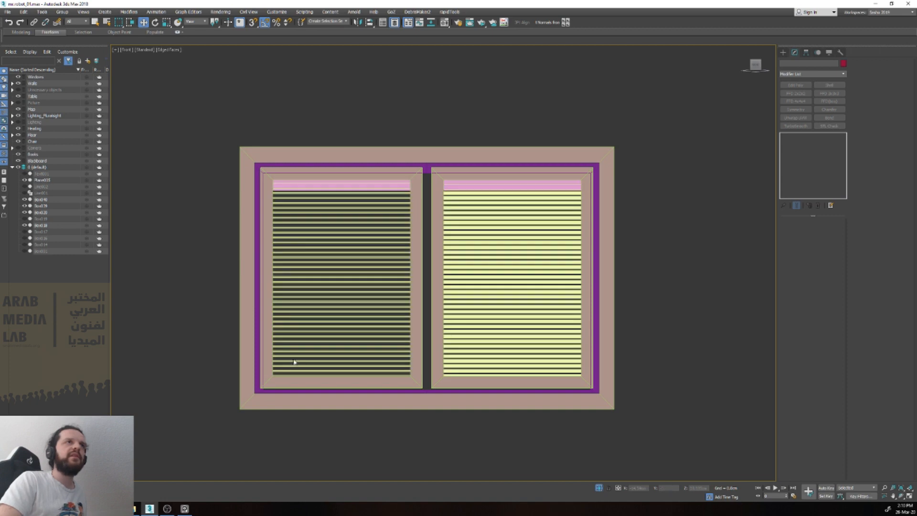
middle_drag(462, 425, 453, 363)
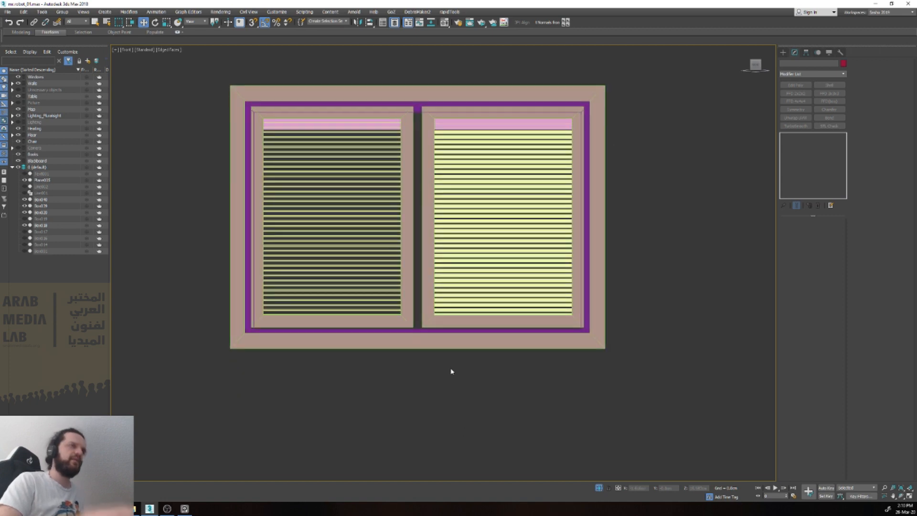
Step: Create a cylinder below the window's left pane and set its height segments to 1
text(a)
key(Escape)
text(xcyl)
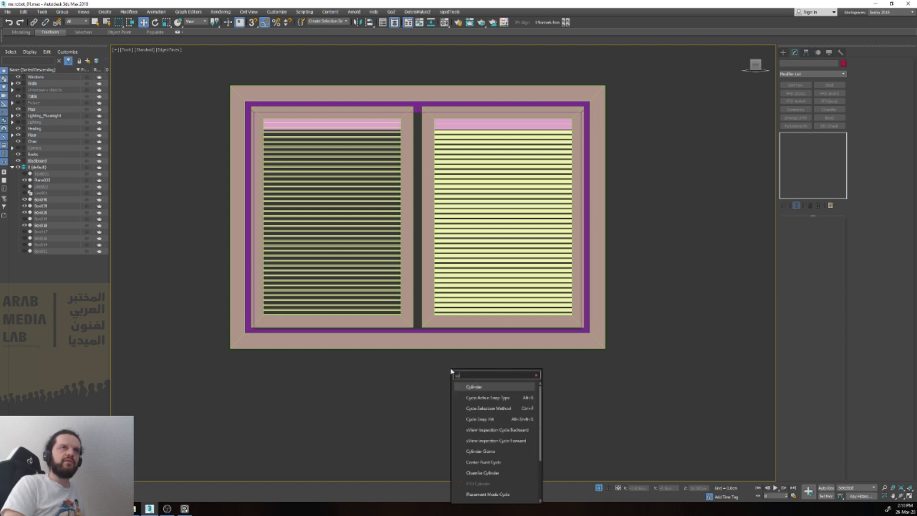
key(Return)
drag(321, 370, 334, 414)
key(w)
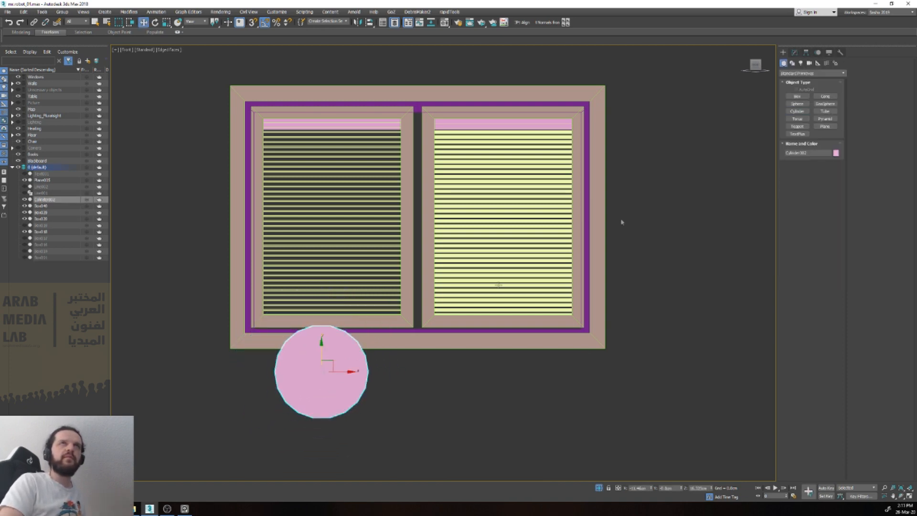
click(795, 52)
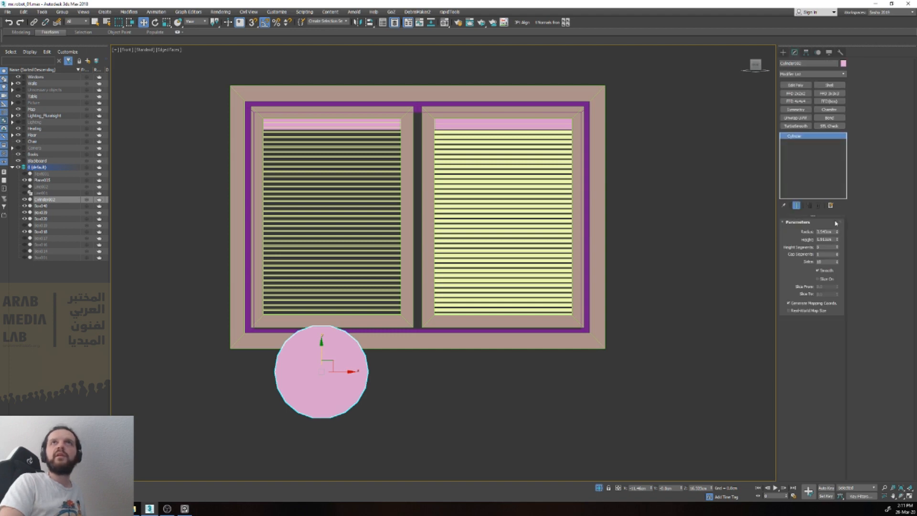
text(1)
key(Return)
Step: Rotate the cylinder 90 degrees so it stands upright, and convert it to Editable Poly
key(e)
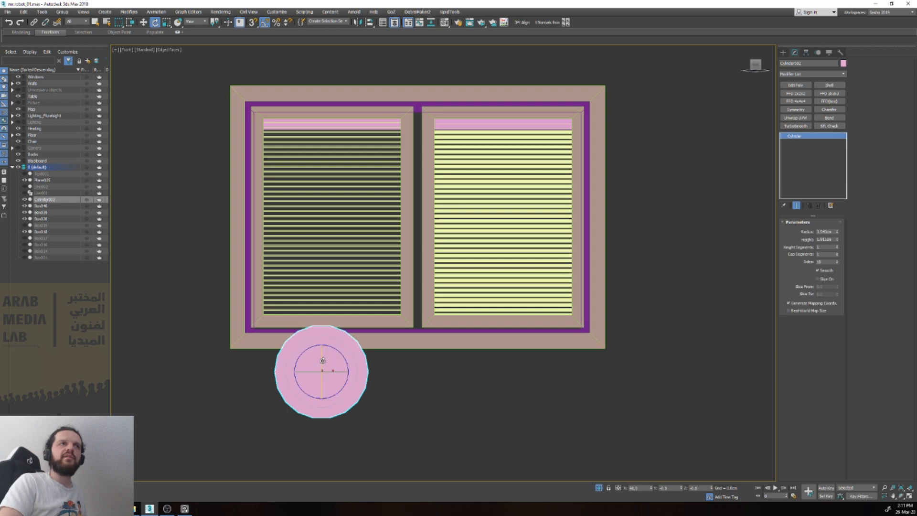
drag(323, 361, 321, 329)
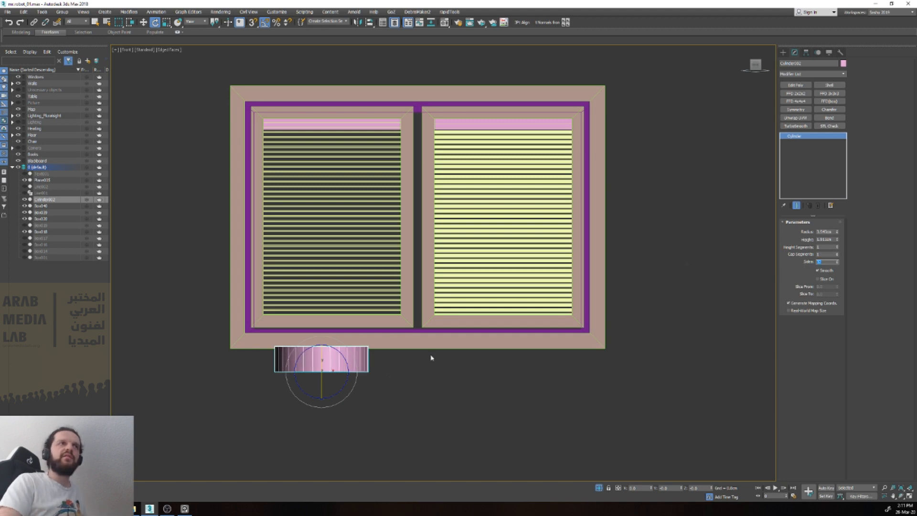
click(358, 354)
key(ctrl+e)
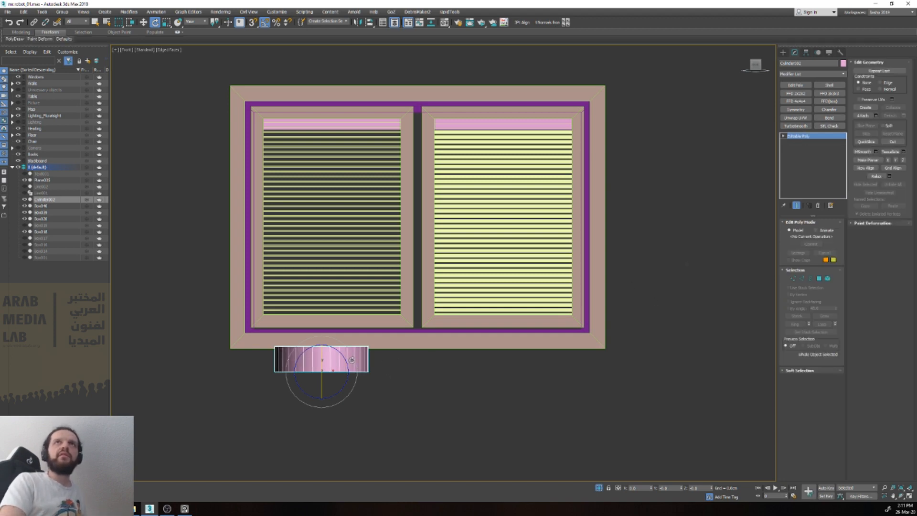
Step: Scale the cylinder down in thickness and up in height to form a long, thin cord
key(r)
drag(327, 353, 267, 107)
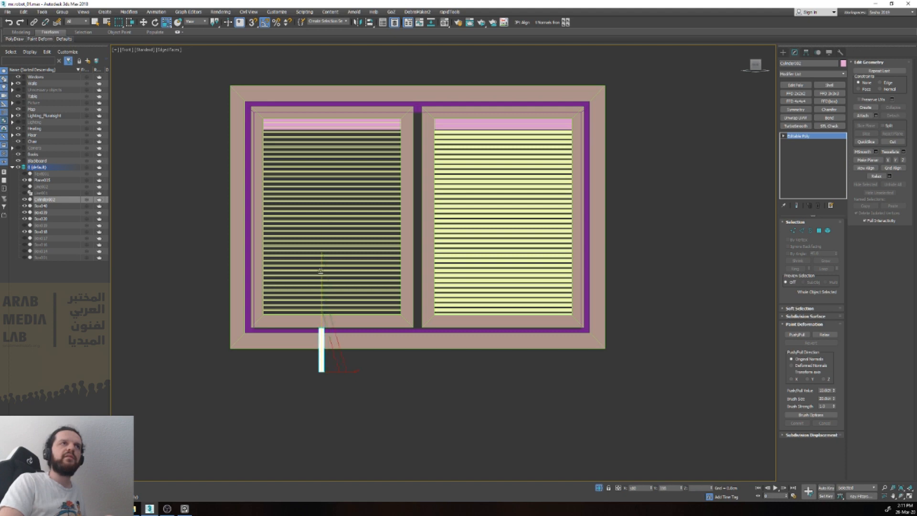
drag(320, 270, 338, 81)
drag(323, 366, 307, 434)
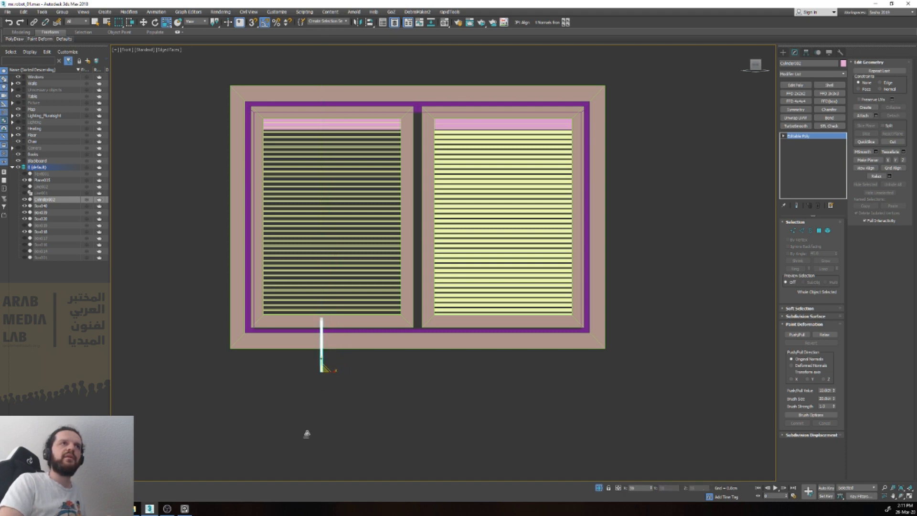
drag(324, 366, 341, 243)
drag(328, 370, 328, 392)
Step: Place the cord along the left side of the left pane and scale it to fit the blind
key(w)
drag(332, 358, 268, 258)
key(r)
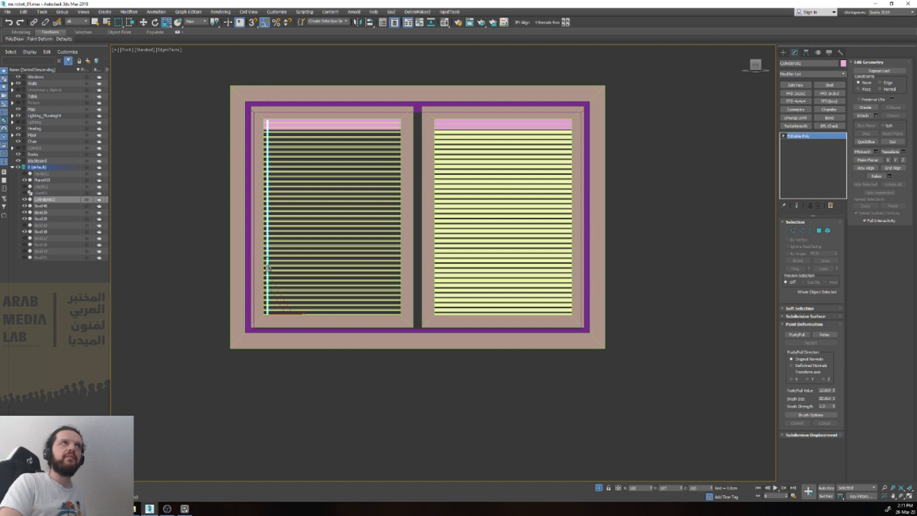
alt+middle_drag(268, 267, 480, 307)
key(w)
drag(481, 307, 265, 193)
Step: Adjust the cord's depth so it runs through the left pane's slats, and check it from the front
scroll(285, 172, up, 6)
alt+middle_drag(285, 172, 302, 242)
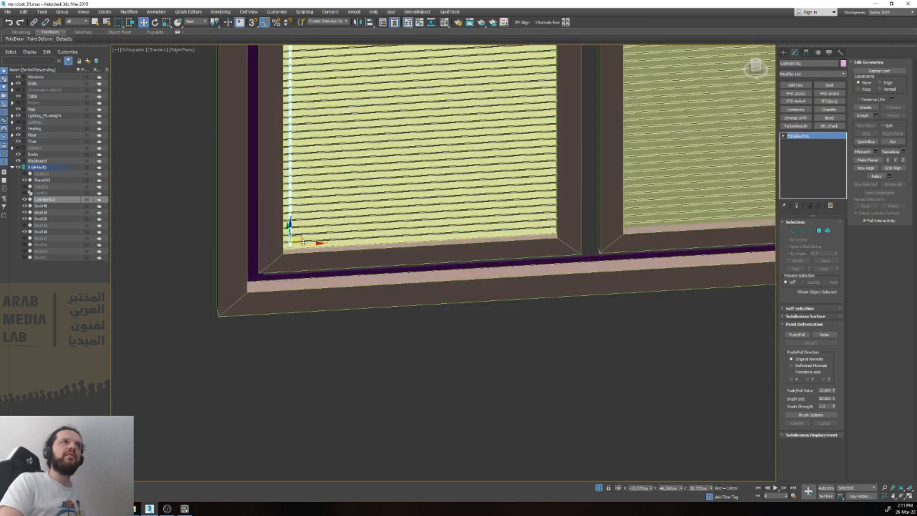
scroll(302, 242, up, 3)
drag(275, 228, 276, 224)
key(v)
key(f)
click(279, 228)
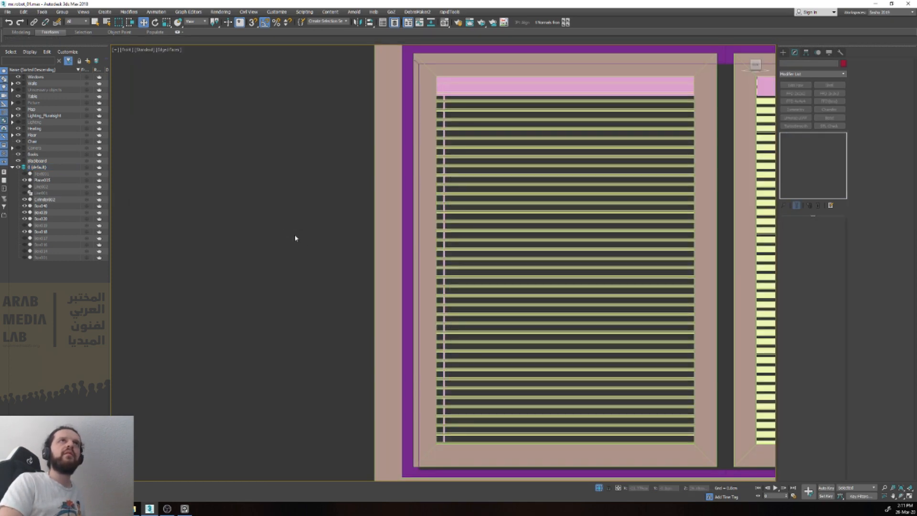
Step: Shift the cord slightly inward from the left pane's side edge
middle_drag(441, 203, 229, 154)
click(231, 154)
scroll(232, 154, down, 2)
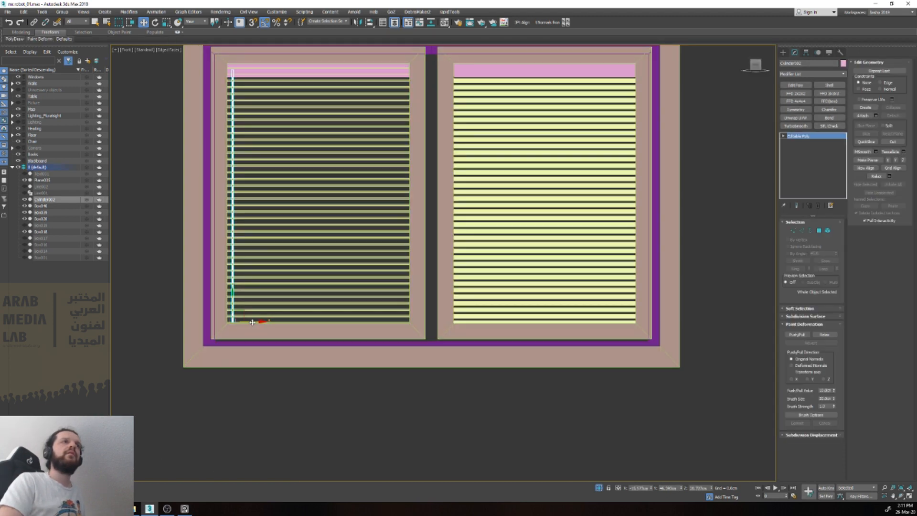
drag(253, 321, 259, 324)
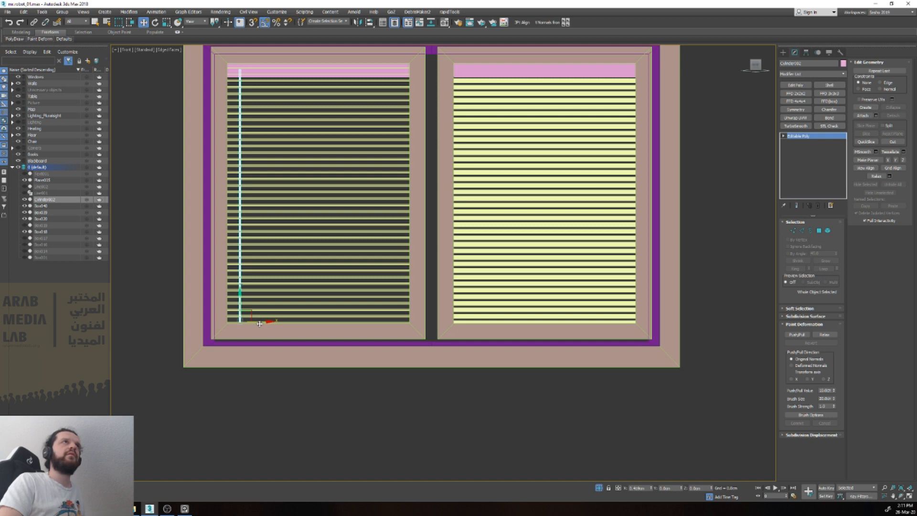
Step: Clone the cord element to the right side of the left pane, using Clone To Element
key(5)
click(240, 162)
shift+drag(266, 196, 421, 200)
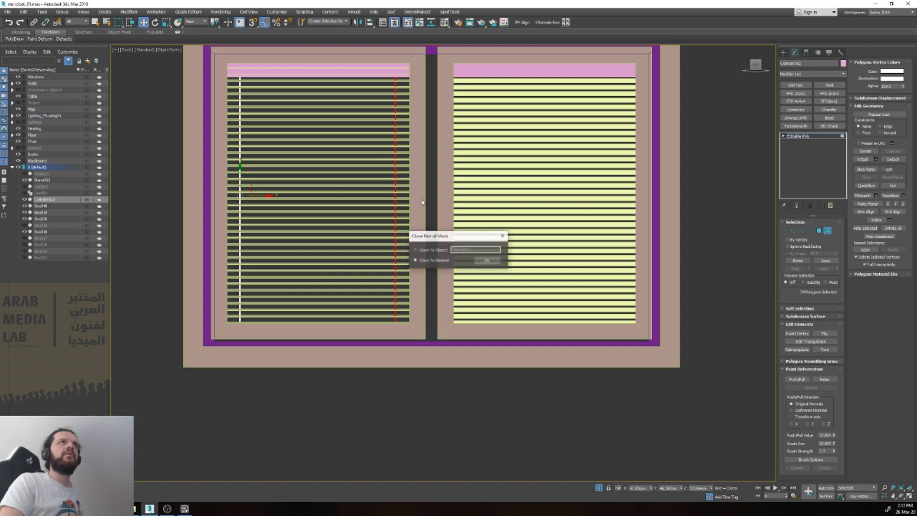
click(486, 260)
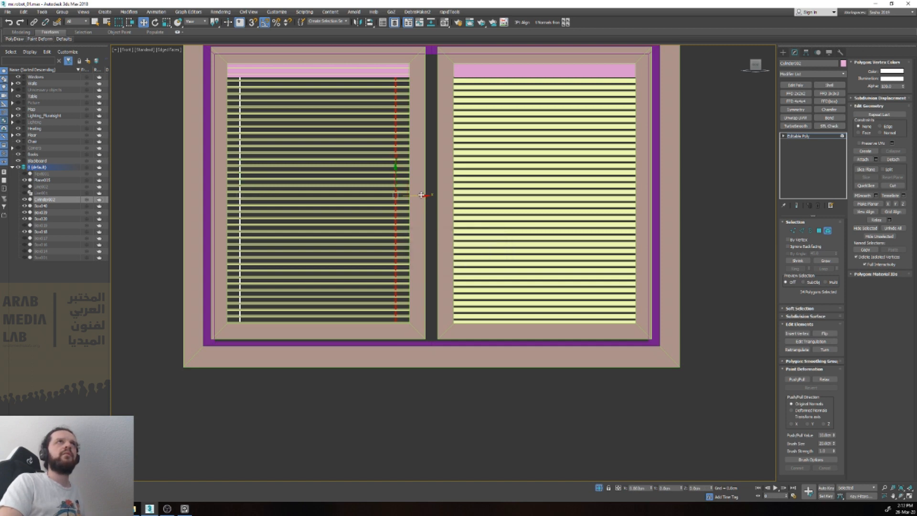
Step: Clone both cord elements of the left pane into the matching positions in the right pane
ctrl+click(241, 91)
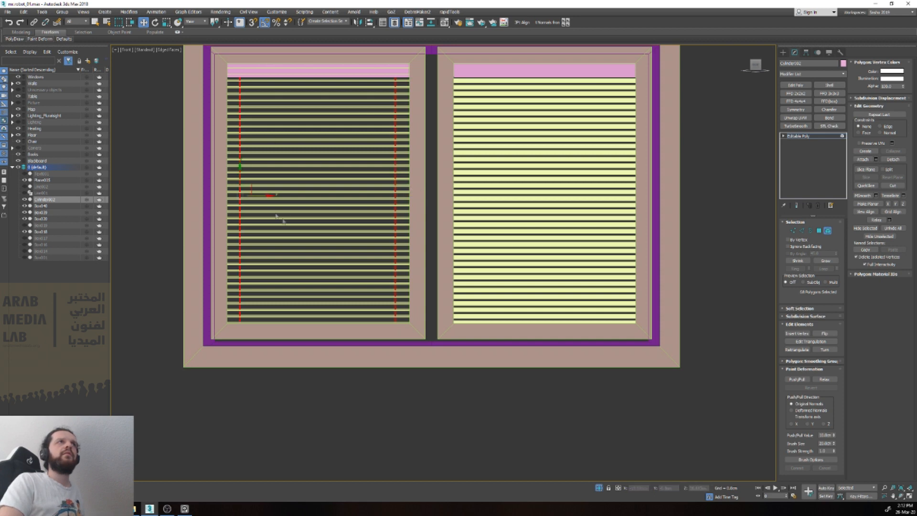
drag(259, 196, 485, 210)
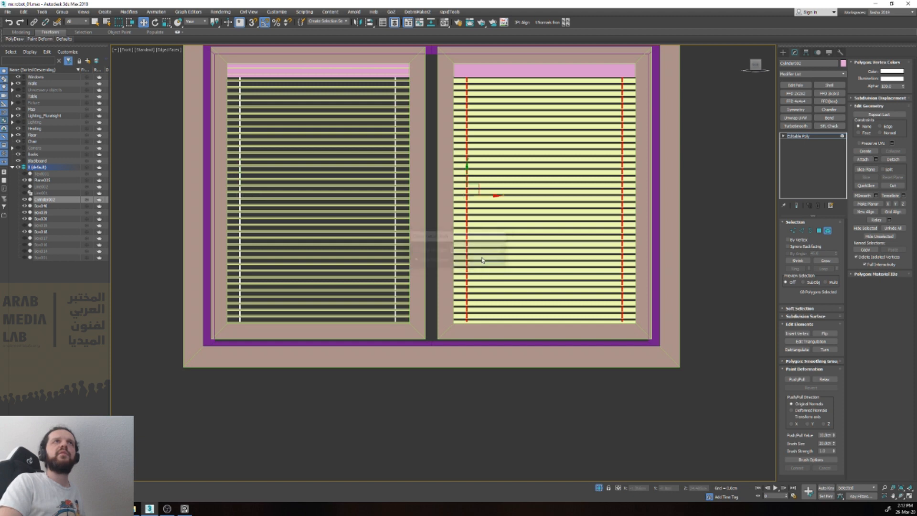
key(5)
scroll(482, 260, down, 5)
mouse_move(497, 266)
alt+middle_down()
mouse_move(553, 321)
mouse_move(439, 288)
alt+middle_up()
click(552, 320)
Step: Hide the edged faces and examine where the cords' lower ends meet the bottom slats in both panes
key(F4)
scroll(543, 314, down, 3)
scroll(323, 221, up, 5)
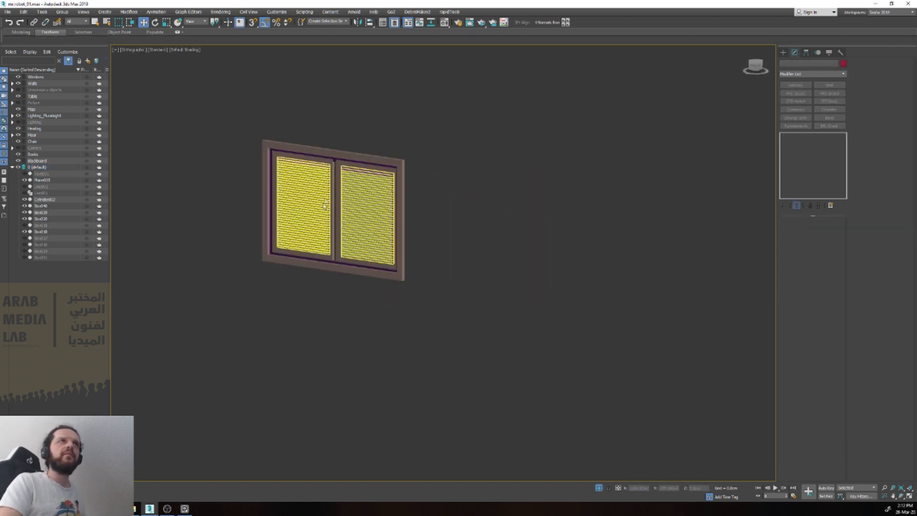
scroll(323, 289, up, 5)
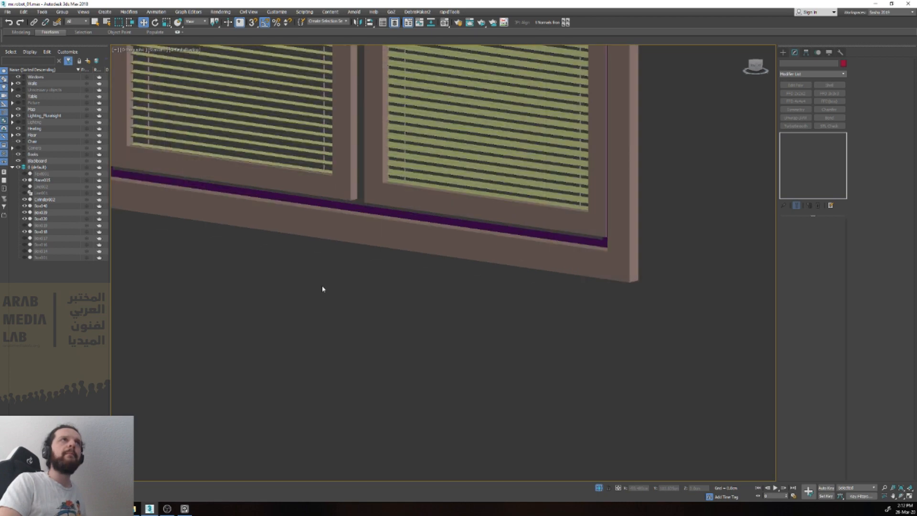
scroll(327, 166, up, 6)
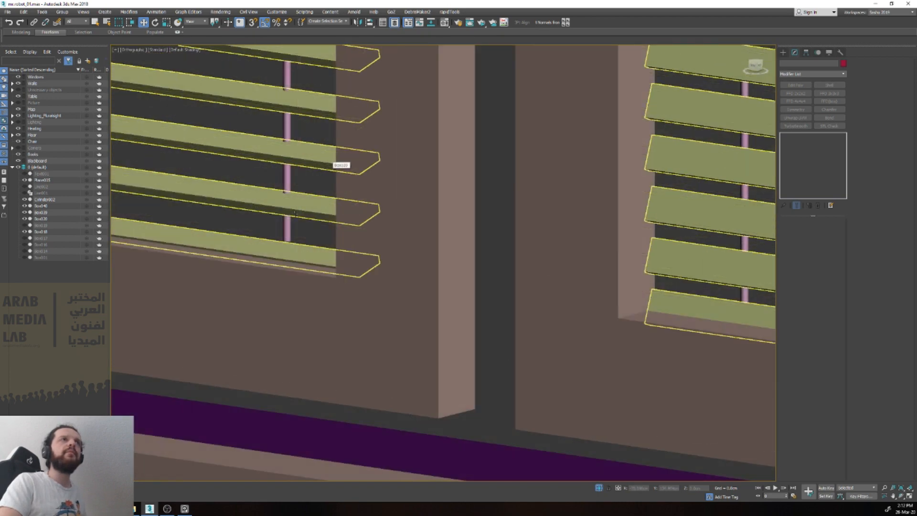
scroll(295, 213, down, 3)
click(287, 222)
scroll(284, 229, down, 4)
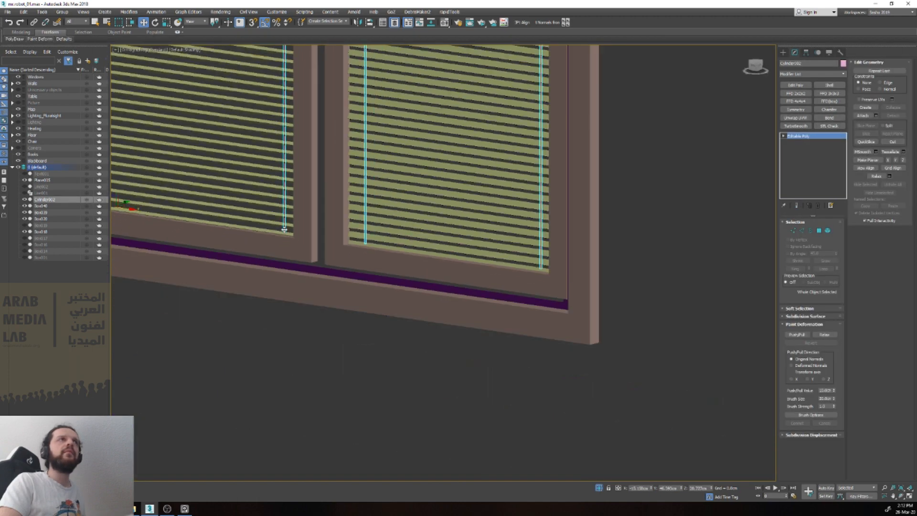
scroll(284, 230, down, 2)
scroll(279, 308, up, 7)
mouse_move(274, 308)
mouse_down()
mouse_move(254, 316)
mouse_move(267, 312)
mouse_up()
alt+middle_drag(266, 314, 270, 331)
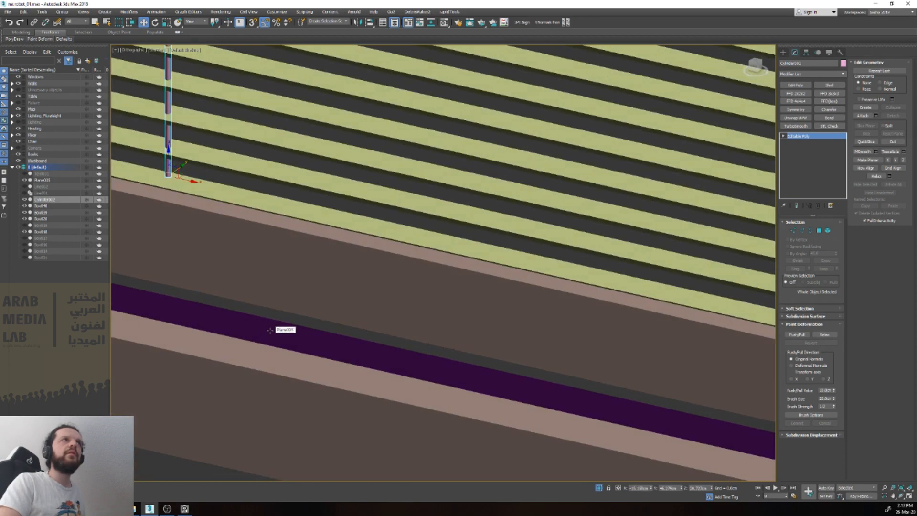
scroll(270, 330, down, 5)
scroll(474, 310, up, 6)
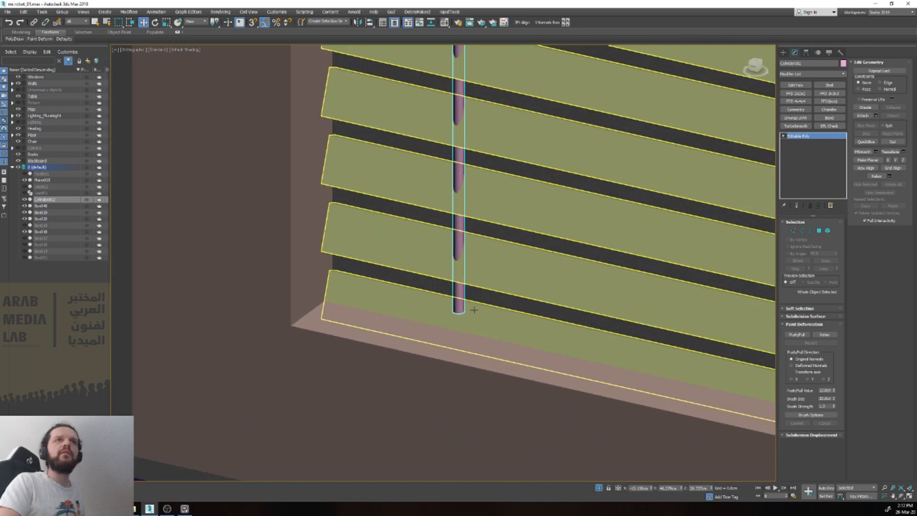
scroll(473, 310, down, 5)
scroll(299, 268, up, 4)
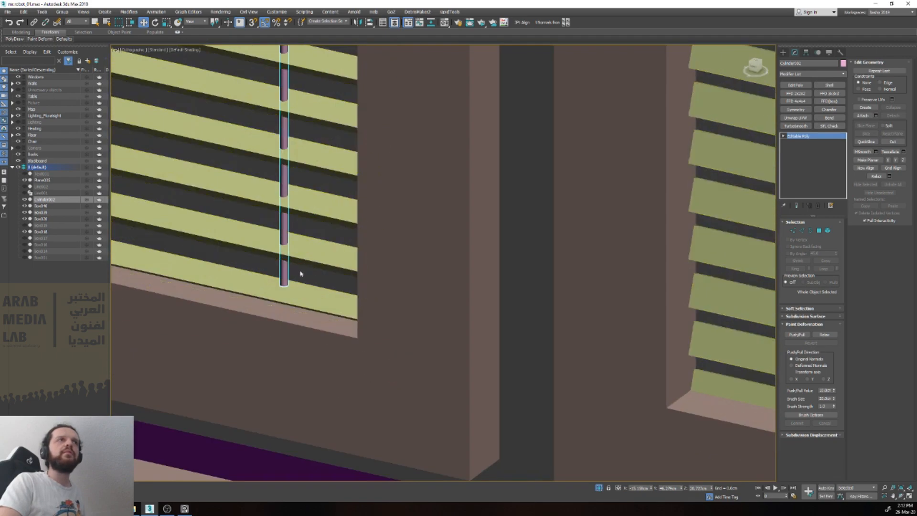
scroll(302, 275, down, 4)
scroll(302, 276, down, 5)
click(298, 302)
scroll(299, 303, up, 5)
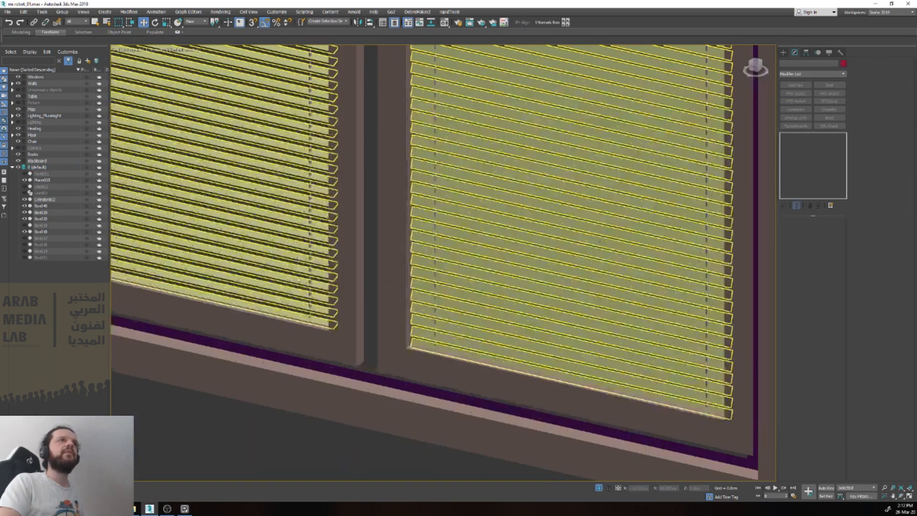
Step: Move the cords' bottom vertices slightly down in the front view so they reach into the lowest slats
click(307, 317)
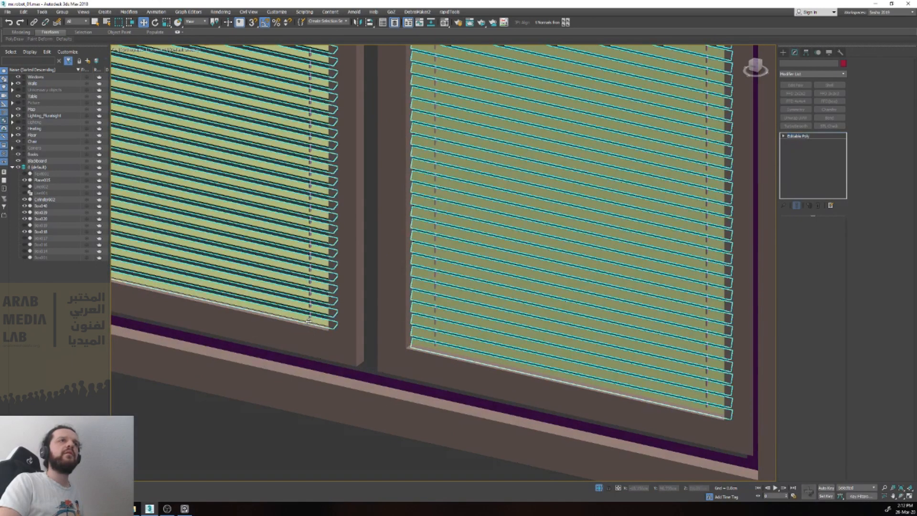
key(v)
key(f)
key(z)
scroll(370, 366, up, 8)
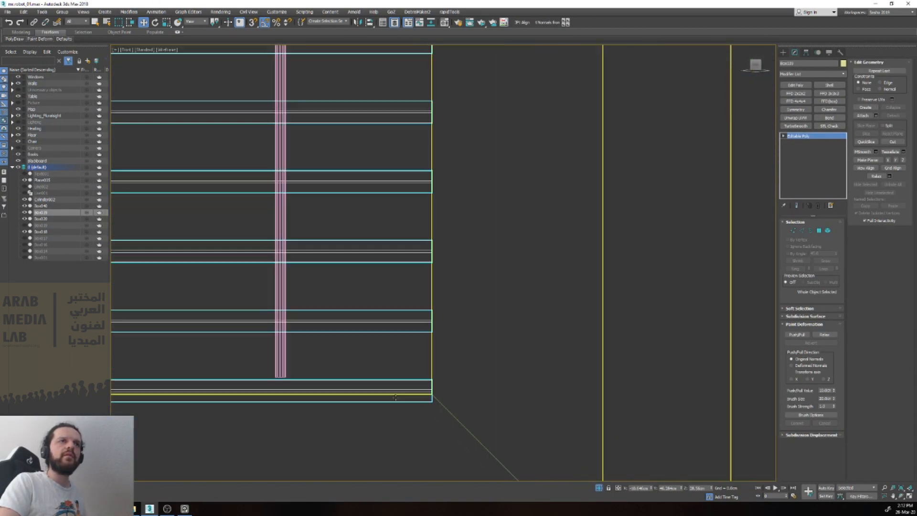
scroll(395, 389, down, 5)
scroll(315, 380, up, 4)
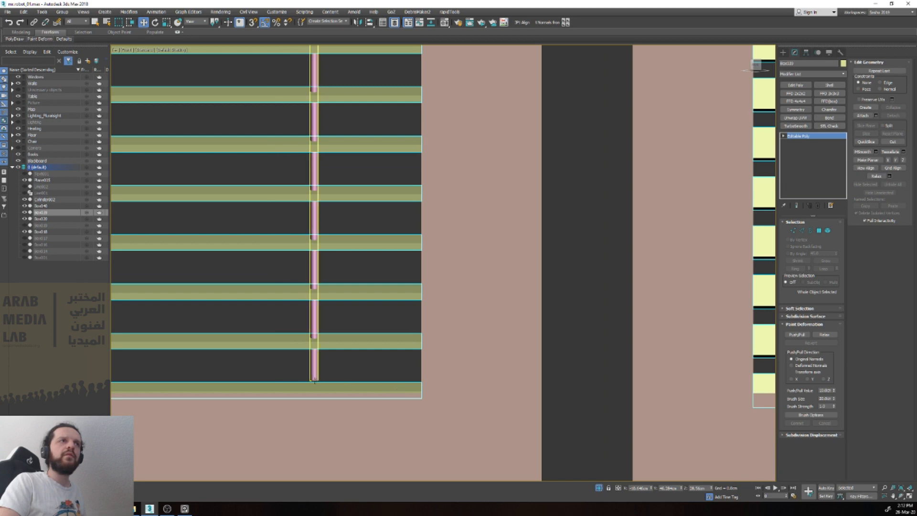
click(315, 381)
scroll(315, 381, down, 3)
scroll(316, 382, down, 6)
key(1)
scroll(188, 387, up, 5)
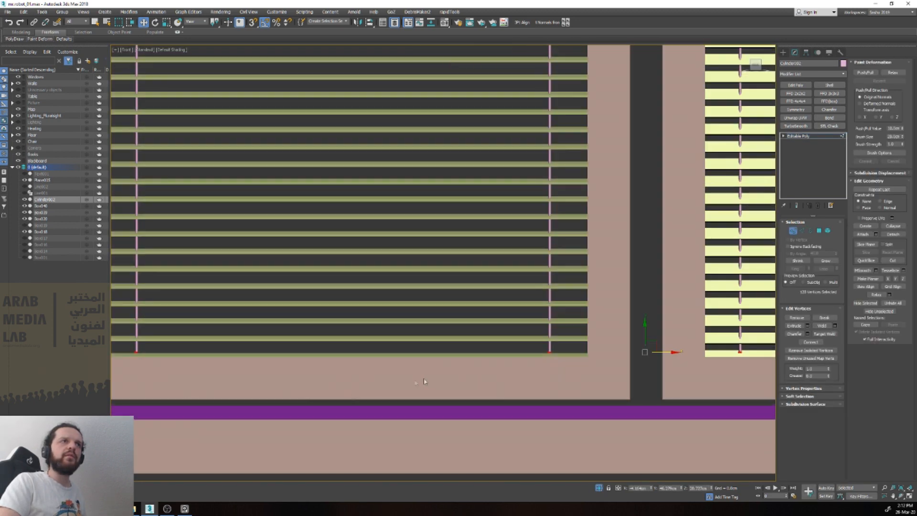
scroll(652, 338, up, 3)
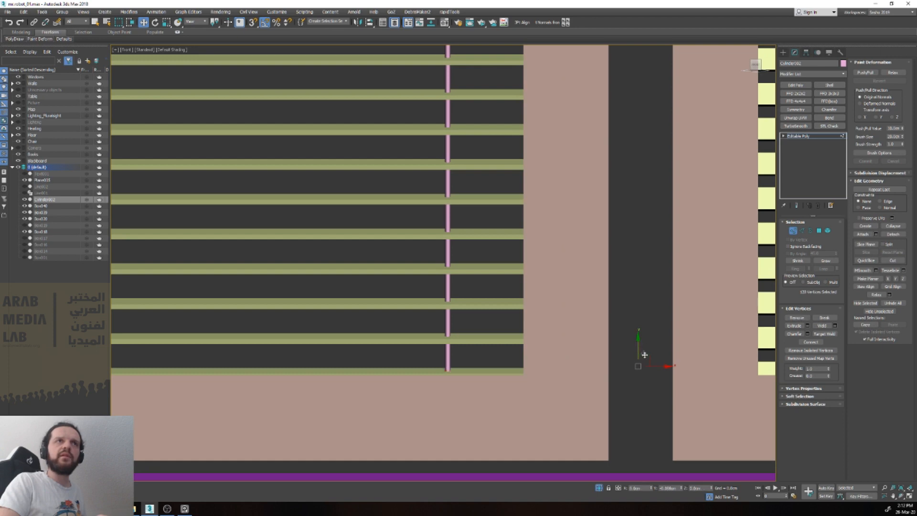
key(1)
scroll(643, 349, down, 7)
click(651, 415)
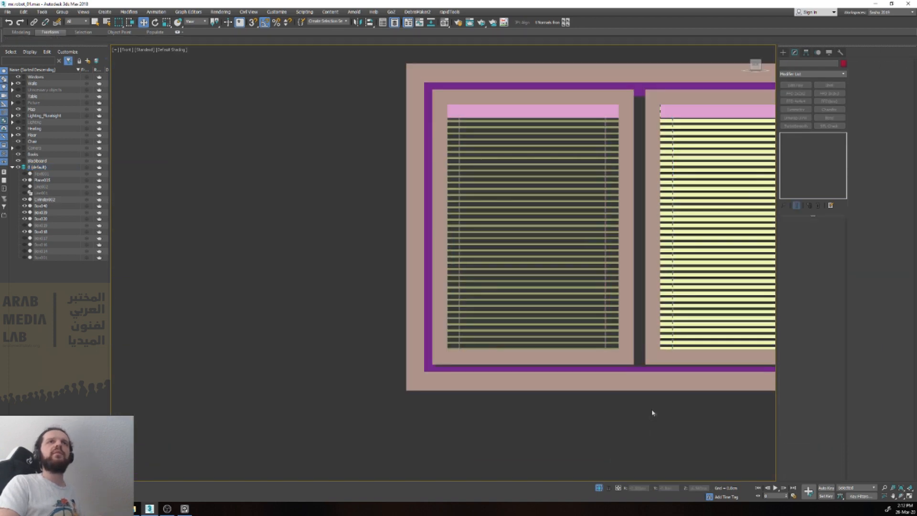
Step: Try removing the lowest slat element from the left pane's blind
middle_drag(607, 413, 400, 448)
scroll(400, 448, down, 2)
scroll(382, 444, down, 1)
scroll(375, 443, up, 5)
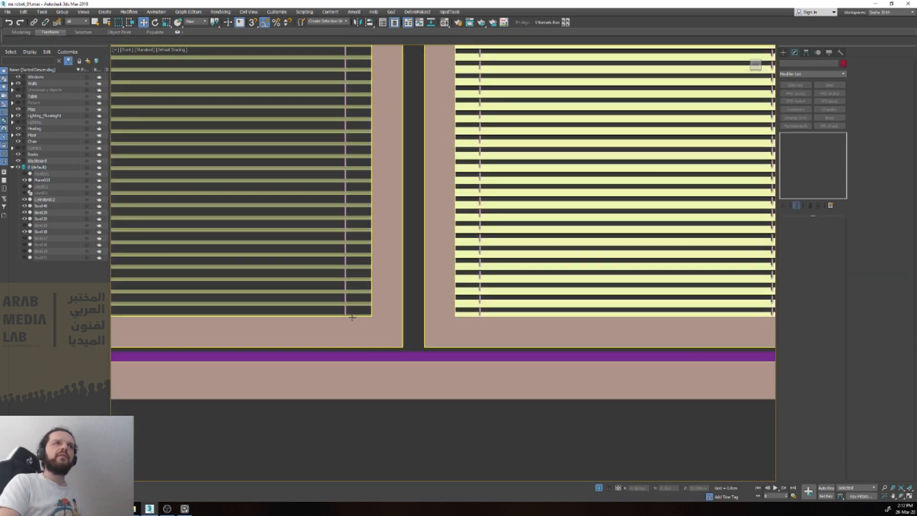
click(352, 316)
scroll(352, 316, up, 3)
key(5)
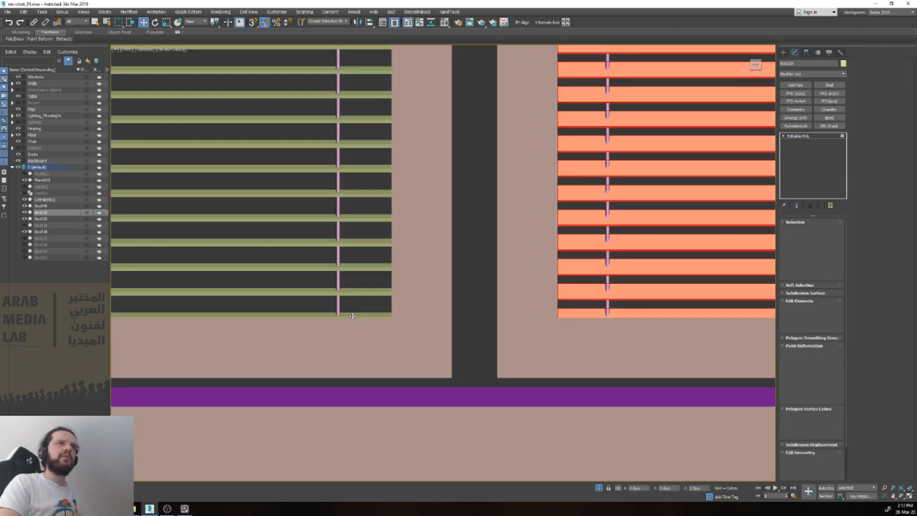
click(356, 315)
click(403, 315)
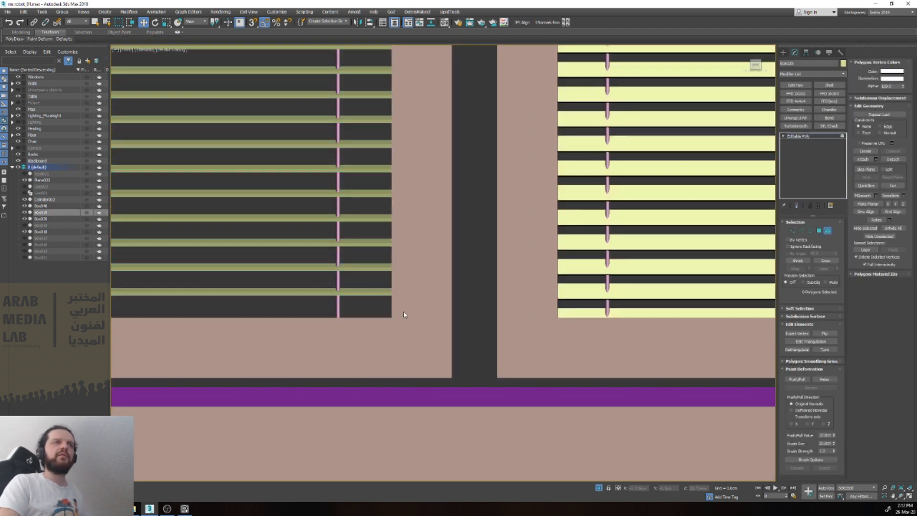
click(349, 314)
scroll(347, 309, down, 5)
scroll(347, 309, down, 2)
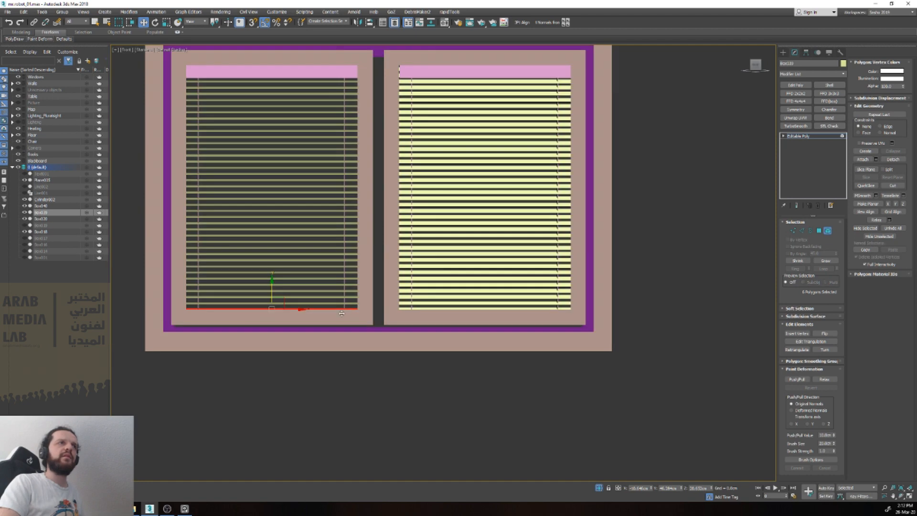
key(5)
click(351, 376)
Step: Examine the lowest slats of both blinds up close against the bottom of the window frames
scroll(351, 375, down, 4)
alt+middle_drag(350, 376, 339, 392)
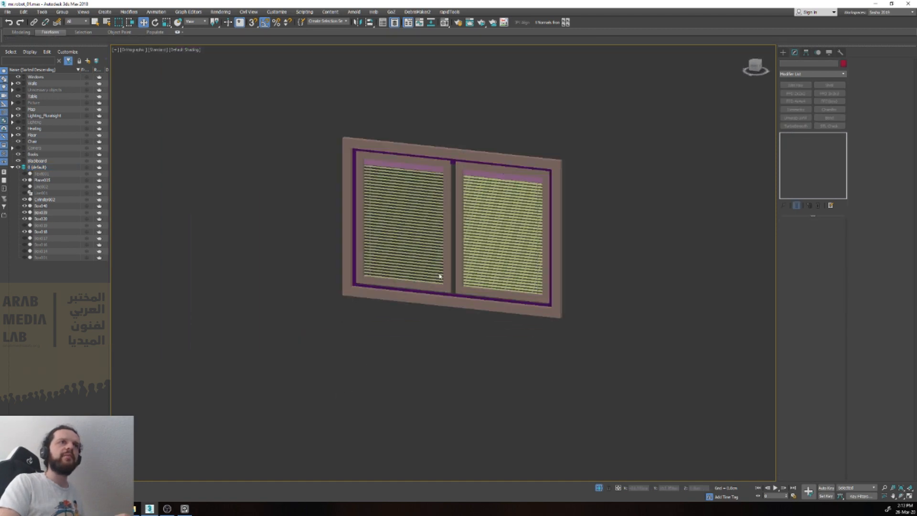
scroll(440, 276, up, 5)
click(436, 301)
scroll(437, 302, up, 5)
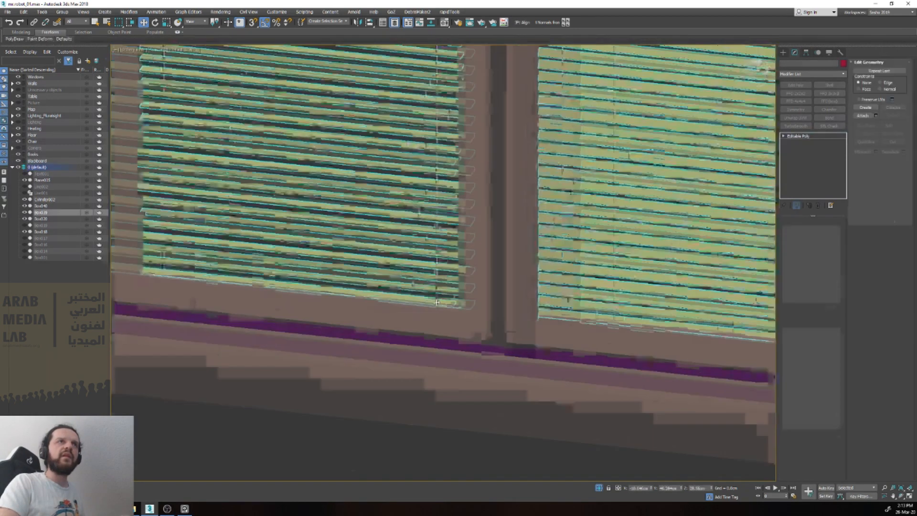
key(5)
click(416, 302)
drag(167, 256, 173, 254)
click(173, 254)
scroll(381, 307, down, 3)
middle_drag(471, 308, 185, 278)
click(516, 307)
scroll(518, 306, up, 3)
drag(522, 290, 532, 291)
scroll(528, 301, down, 6)
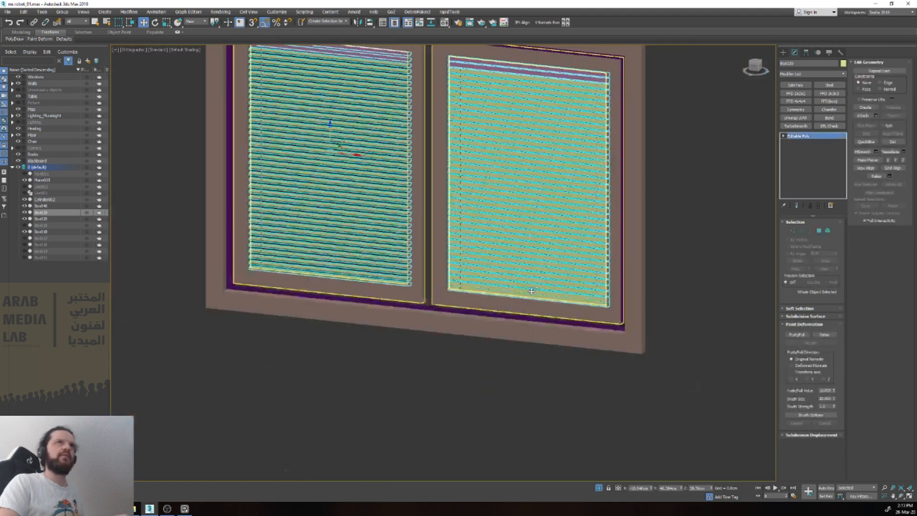
click(362, 432)
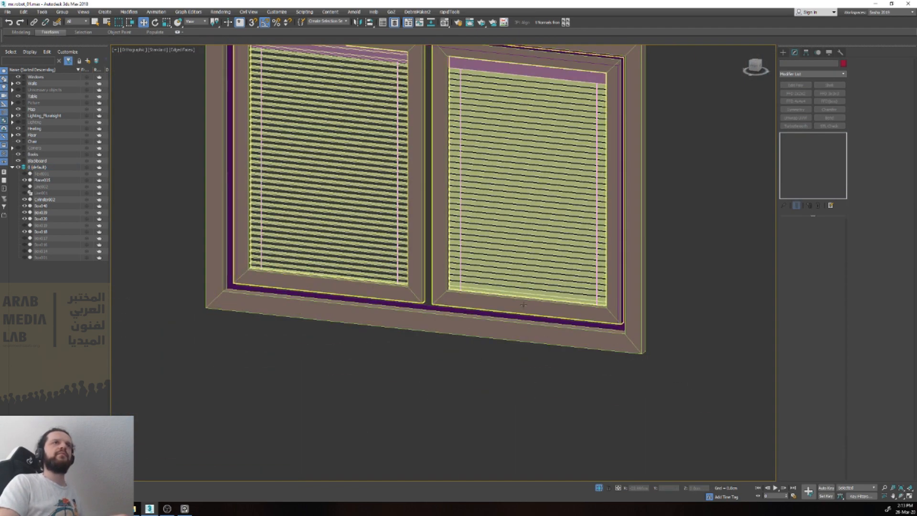
Step: Delete the lowest slat element from the blinds in both the right and left panes
click(510, 298)
scroll(507, 295, up, 5)
key(5)
click(563, 274)
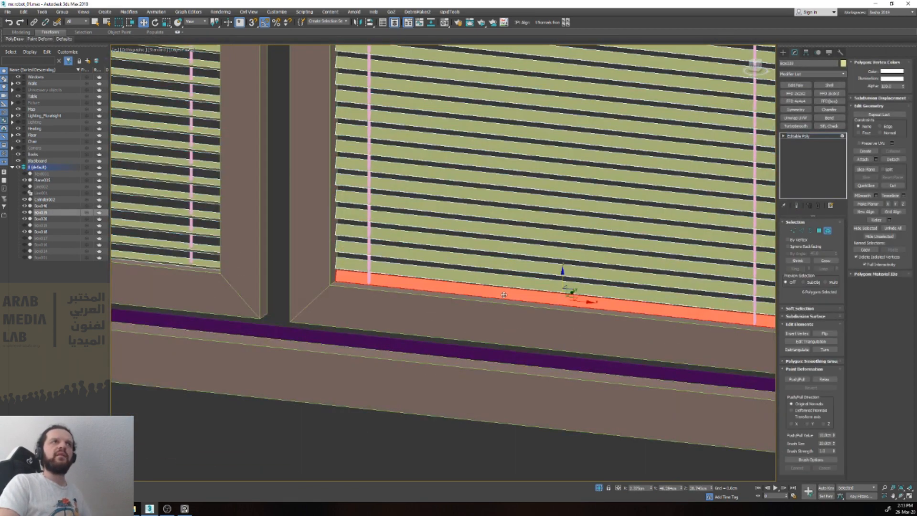
key(Delete)
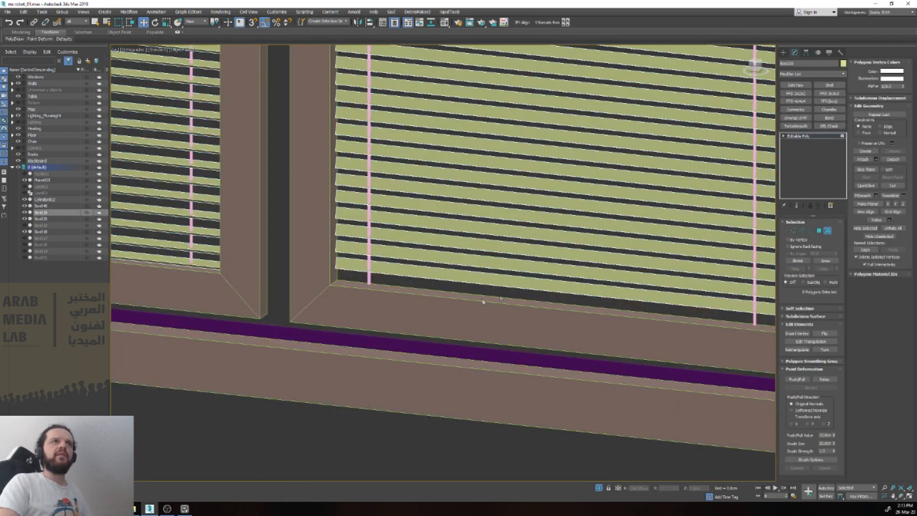
click(200, 265)
key(Delete)
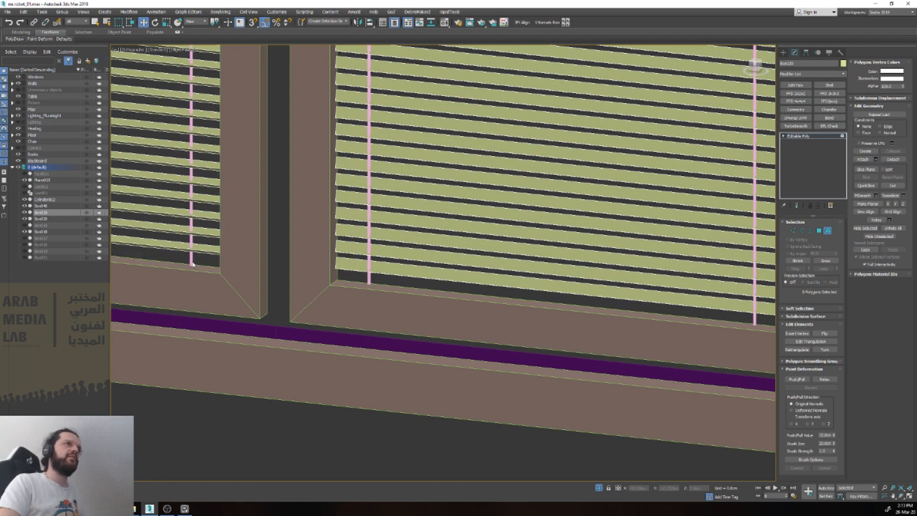
Step: Raise the bottom vertices of all cords in the front view so they end at the lowest remaining slats
key(5)
click(191, 265)
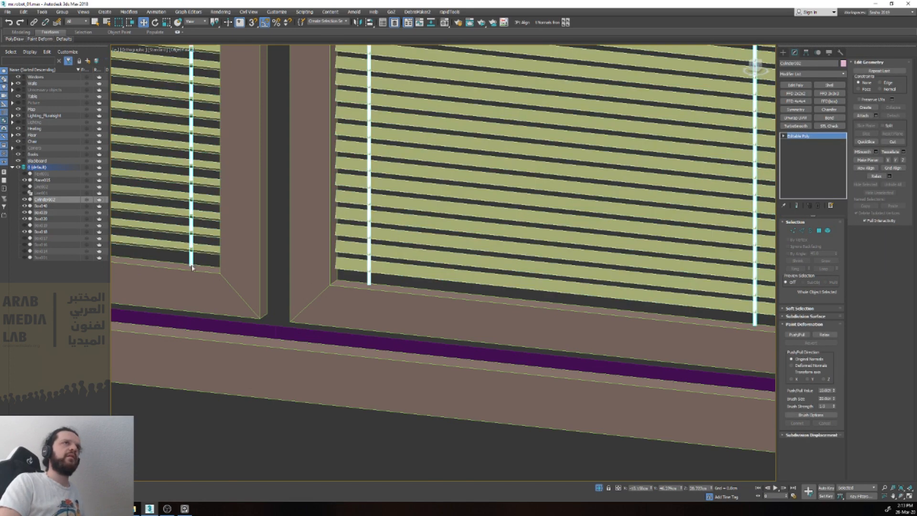
key(f)
scroll(499, 444, up, 1)
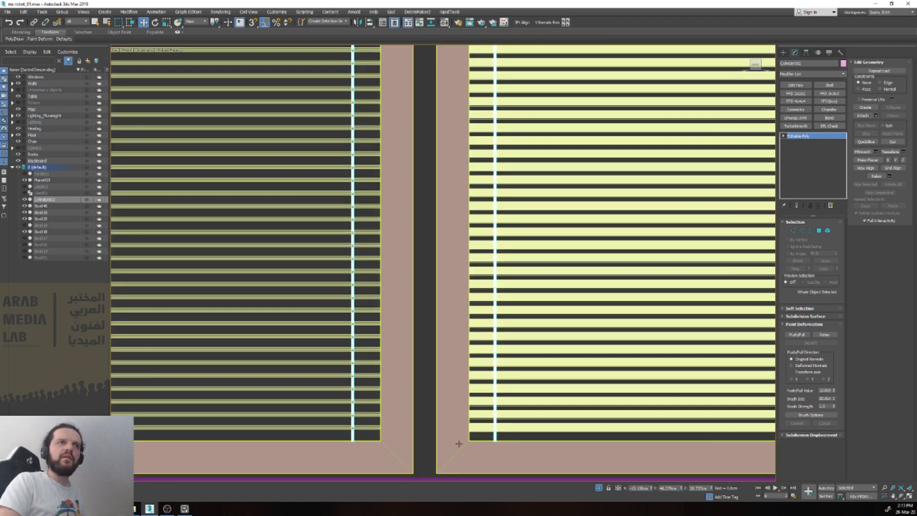
key(1)
scroll(451, 406, down, 5)
drag(229, 395, 229, 396)
scroll(336, 403, up, 5)
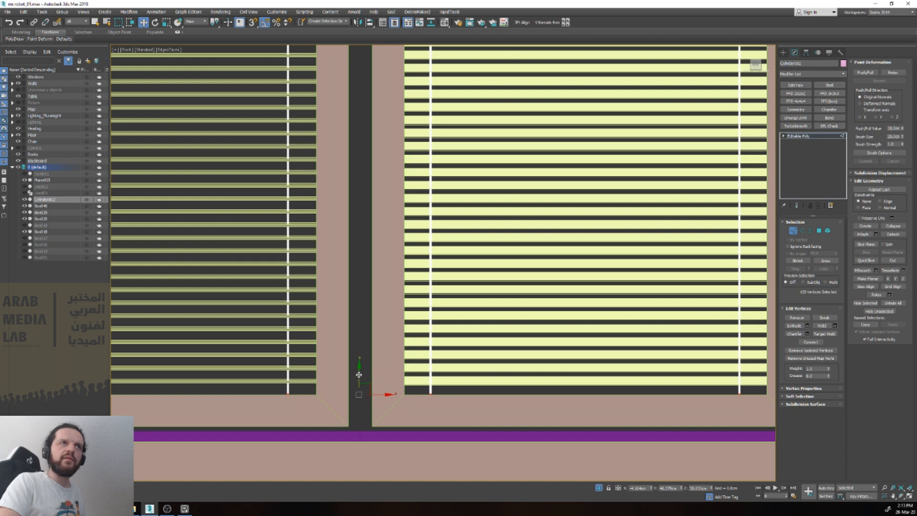
drag(362, 364, 362, 364)
key(1)
Step: Check the cords from an angle and nudge them all slightly in depth along Y through the slats
scroll(432, 399, down, 5)
alt+middle_drag(432, 400, 449, 420)
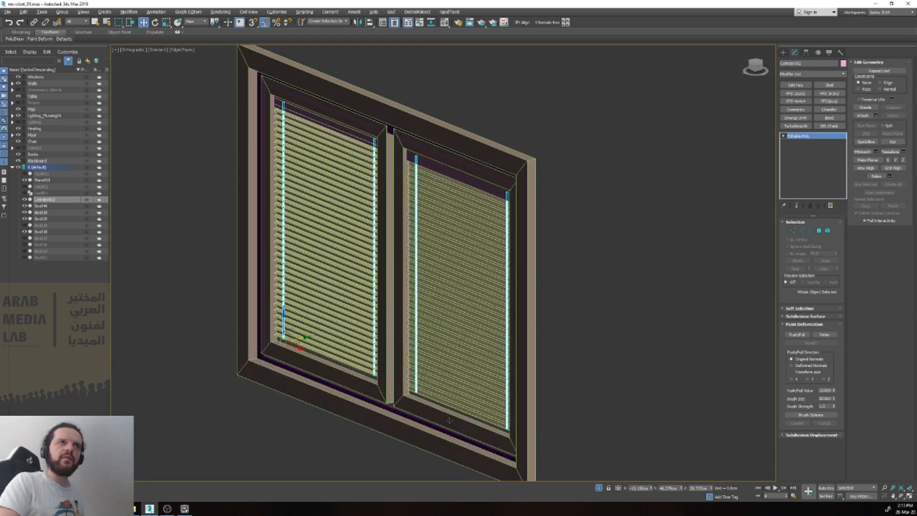
click(397, 456)
scroll(472, 427, up, 2)
scroll(403, 351, up, 4)
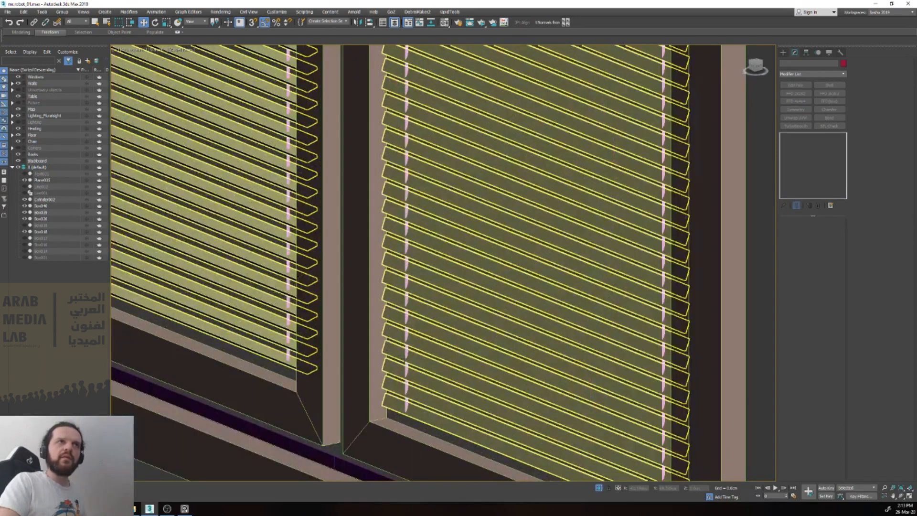
click(406, 349)
scroll(407, 349, down, 3)
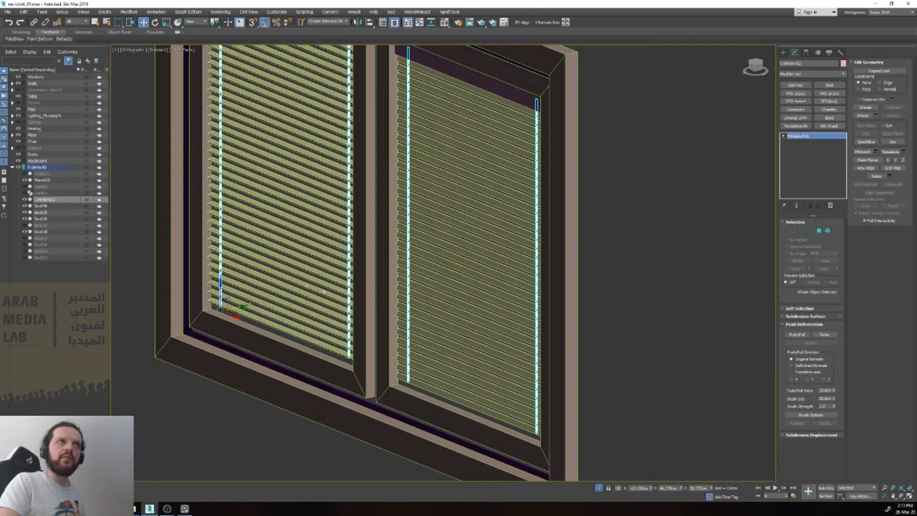
drag(238, 307, 238, 307)
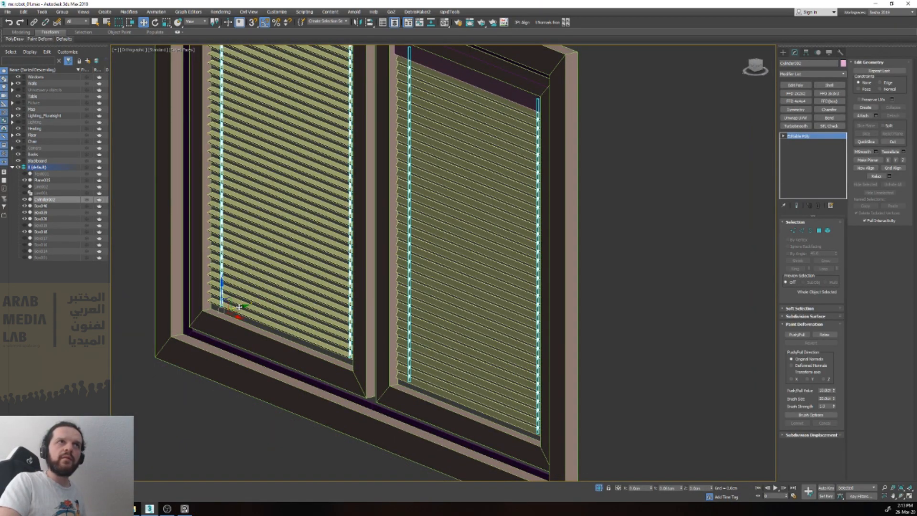
click(215, 409)
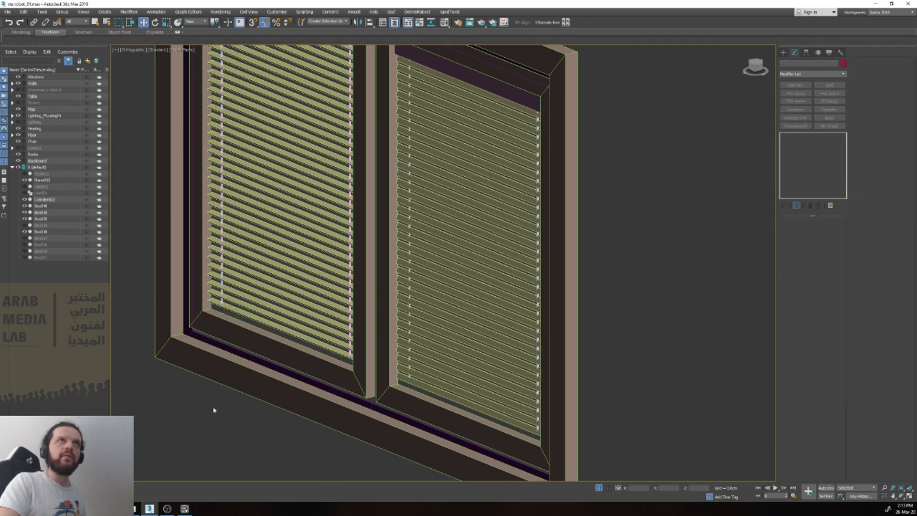
Step: Check the cords against the slats from several angles and nudge the right pane's cord elements slightly in depth along Y
scroll(214, 409, down, 3)
alt+middle_drag(213, 409, 497, 363)
middle_drag(497, 363, 270, 369)
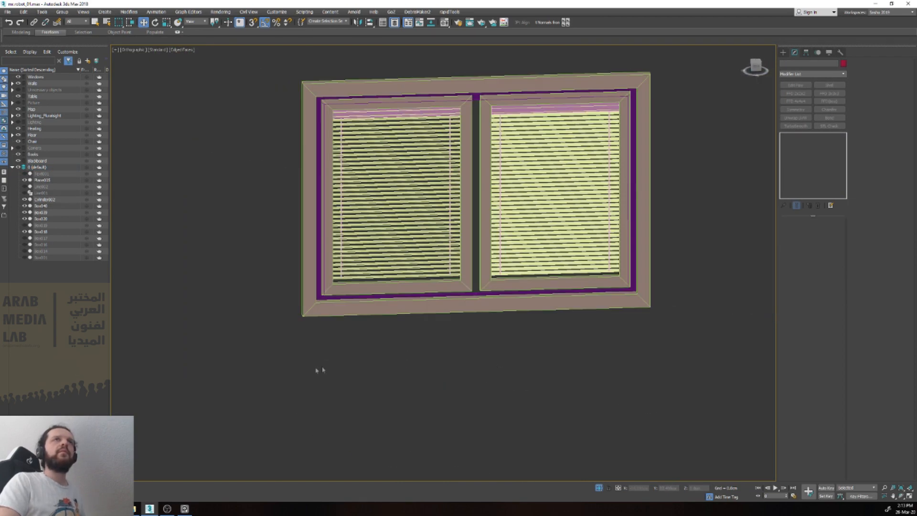
scroll(571, 165, up, 10)
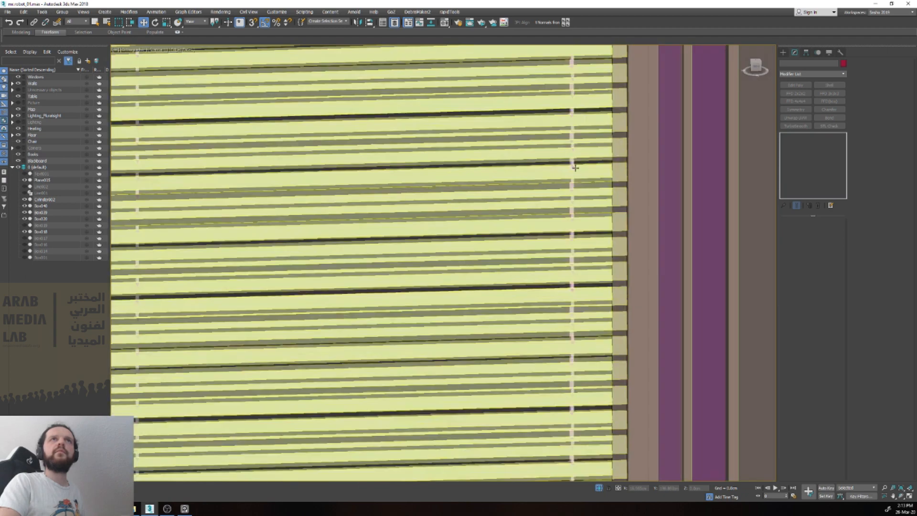
click(570, 164)
scroll(570, 165, down, 5)
alt+middle_drag(571, 165, 591, 237)
middle_drag(244, 344, 395, 336)
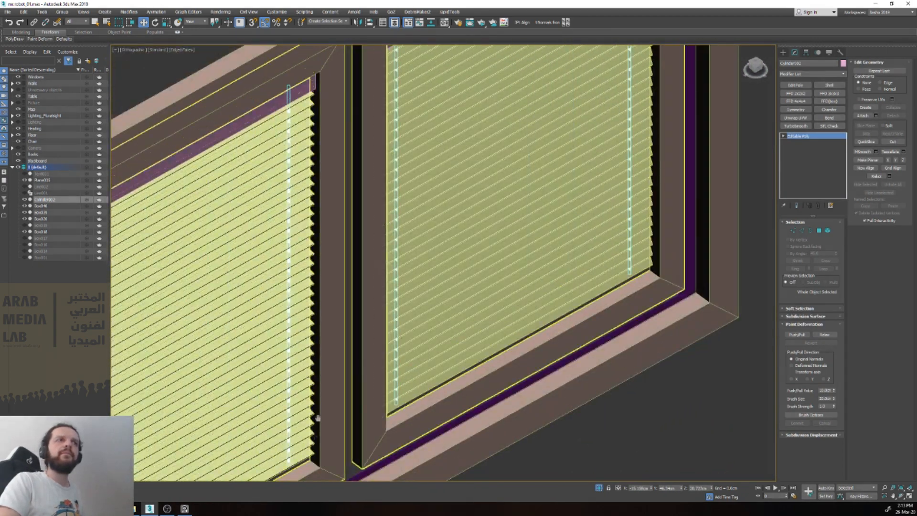
middle_drag(315, 458, 333, 334)
key(5)
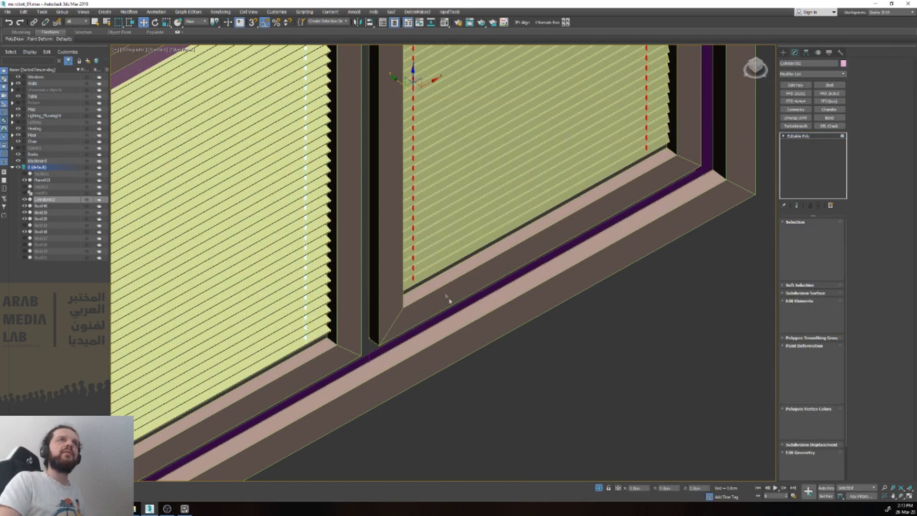
middle_drag(485, 302, 479, 367)
drag(393, 145, 392, 146)
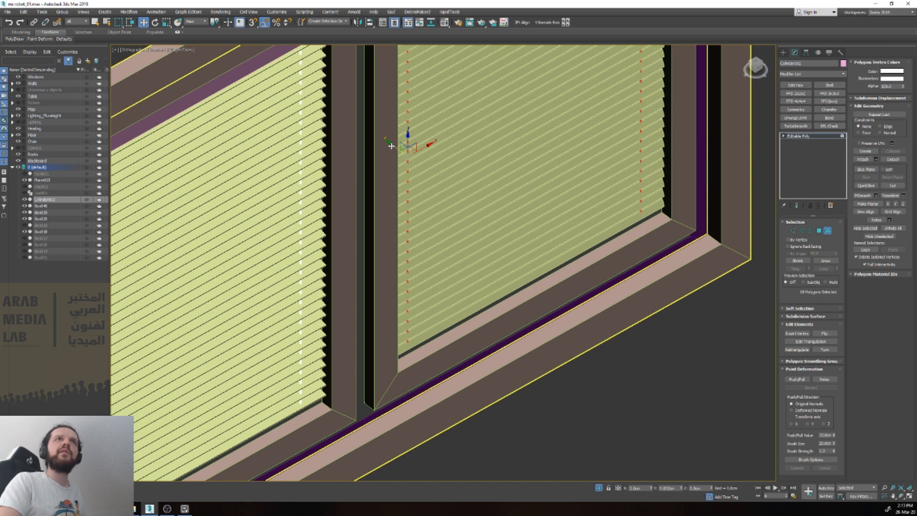
drag(392, 147, 391, 147)
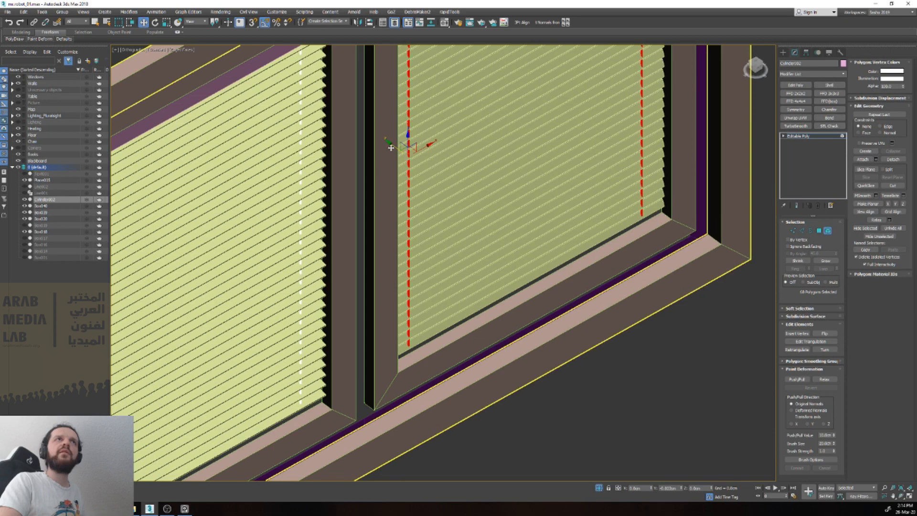
key(5)
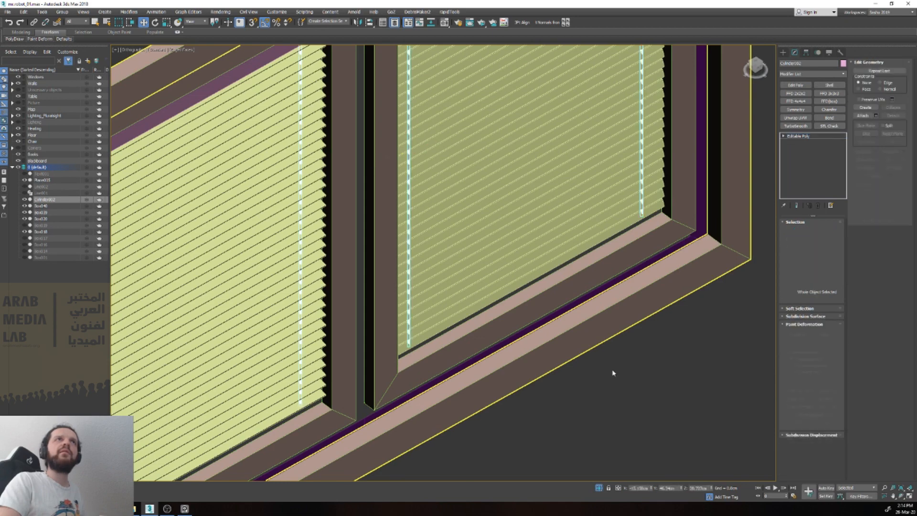
Step: Leave isolation mode to show the finished window within the whole room, and clear the selection
click(613, 373)
key(z)
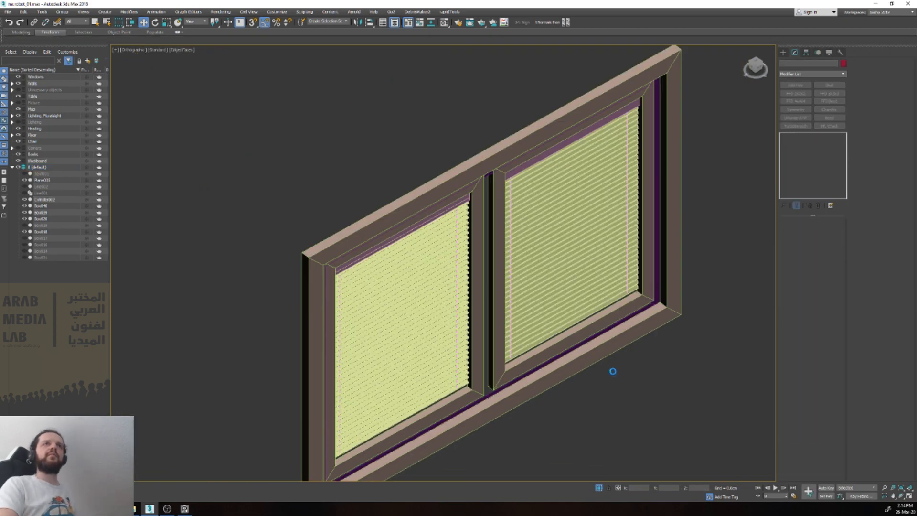
scroll(536, 392, down, 3)
drag(557, 407, 385, 266)
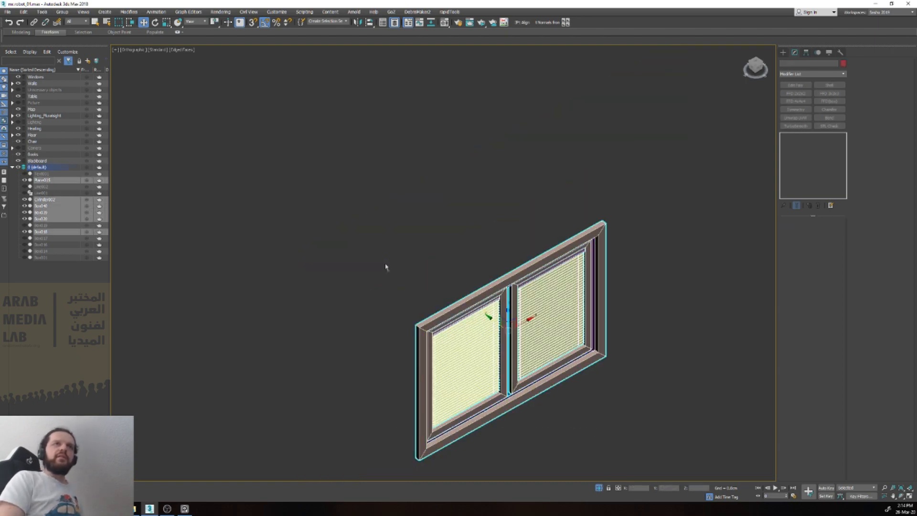
key(alt+q)
scroll(452, 329, down, 3)
scroll(480, 333, up, 5)
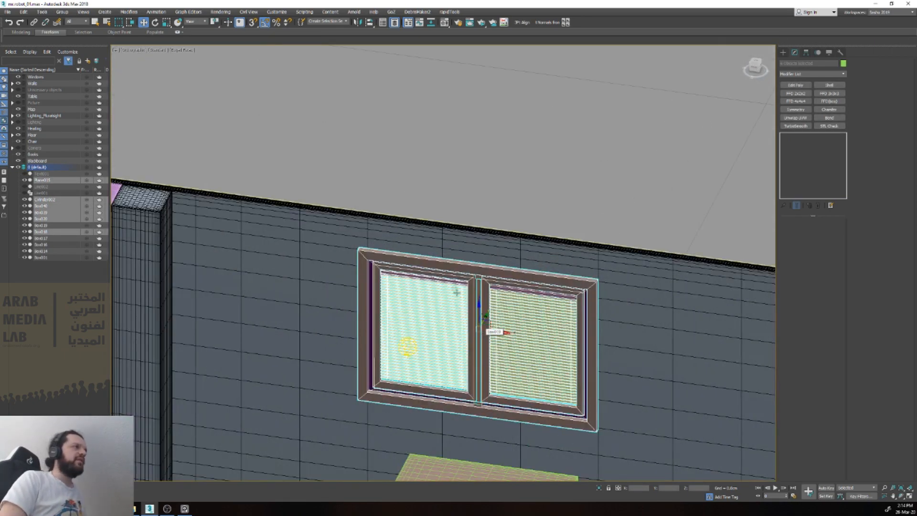
middle_drag(447, 282, 400, 243)
scroll(439, 262, up, 4)
scroll(440, 263, down, 6)
key(ctrl+d)
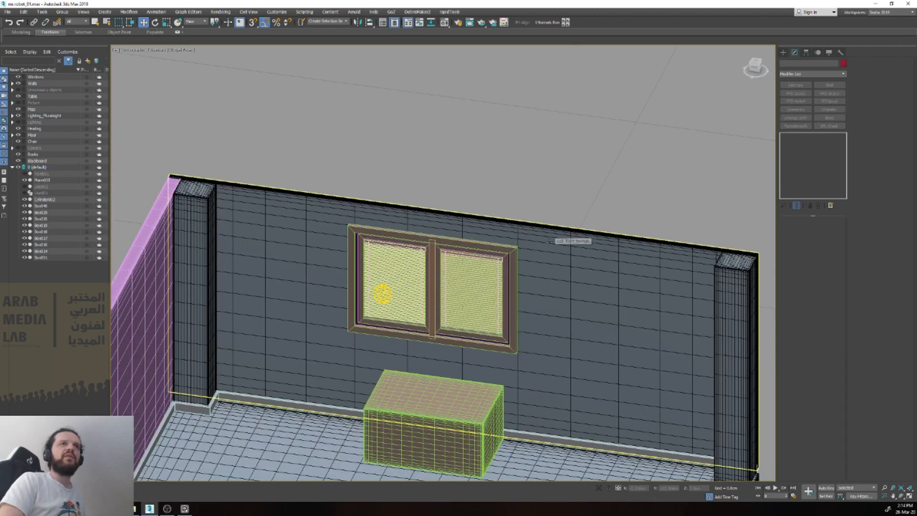
Step: Clone the front wall wall_front_lowhigh and move the original into the Unnecessary objects layer
click(550, 242)
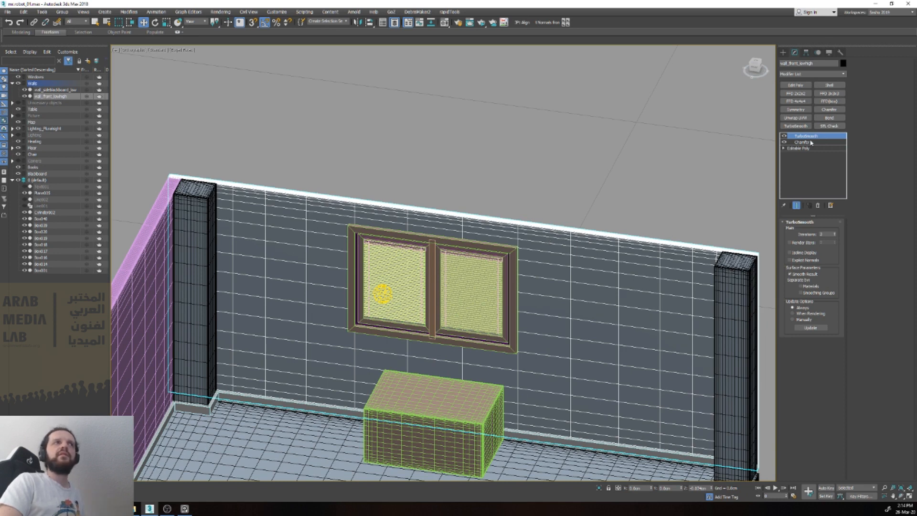
right_click(57, 96)
click(81, 119)
click(441, 281)
mouse_move(58, 103)
mouse_down()
mouse_move(72, 111)
mouse_move(54, 109)
mouse_up()
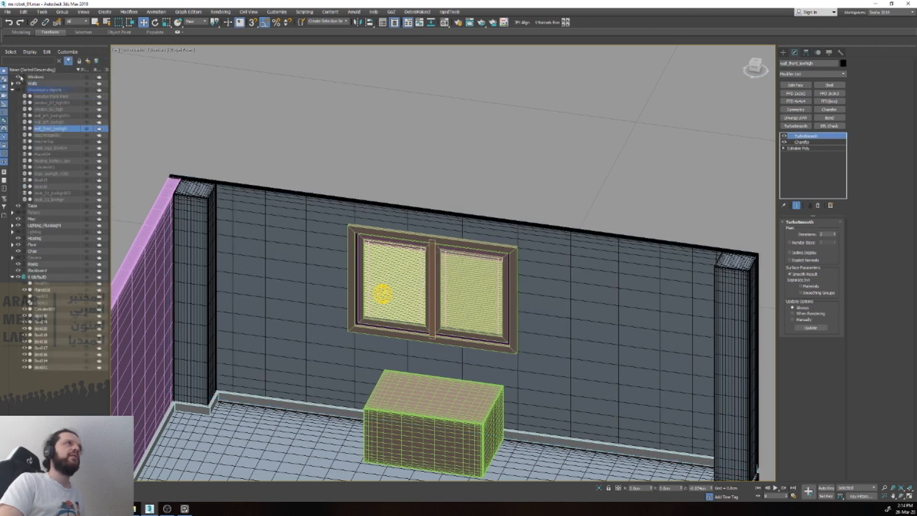
Step: Delete the TurboSmooth and Chamfer modifiers from the cloned front wall, leaving only its Editable Poly
click(533, 233)
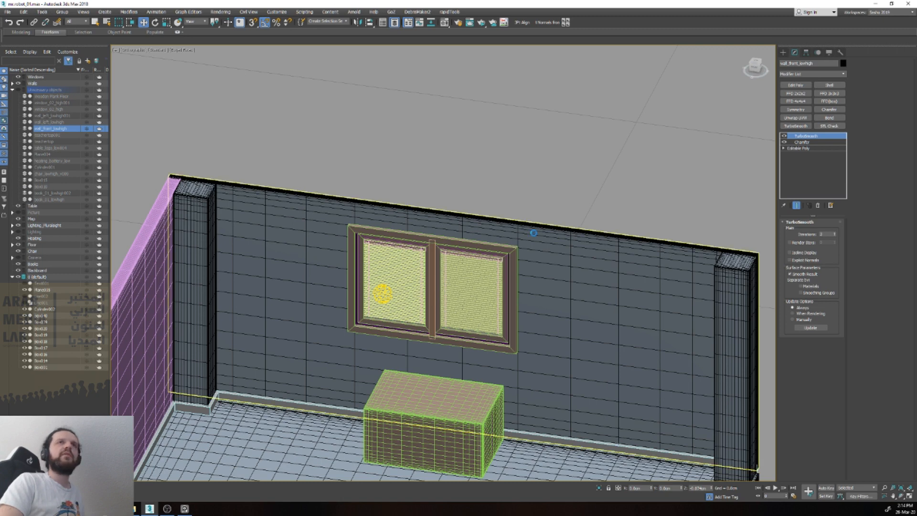
ctrl+click(808, 144)
right_click(808, 143)
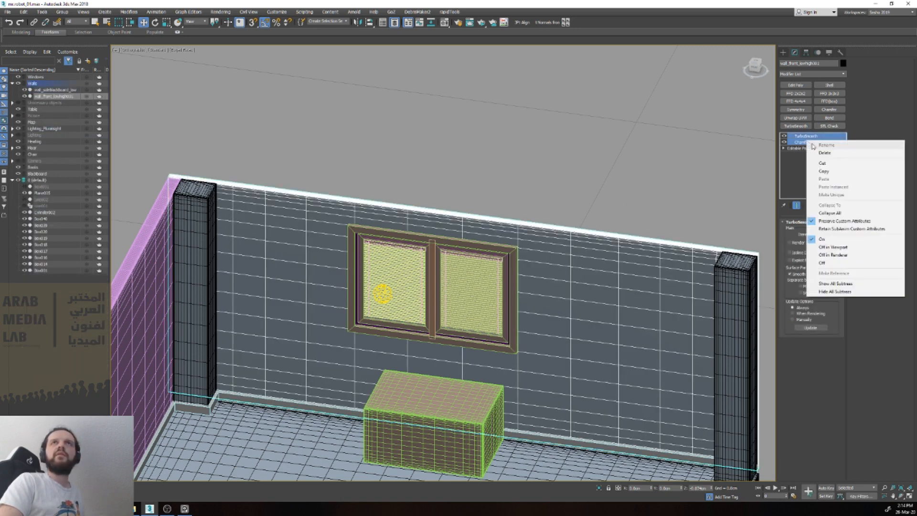
click(839, 171)
right_click(809, 143)
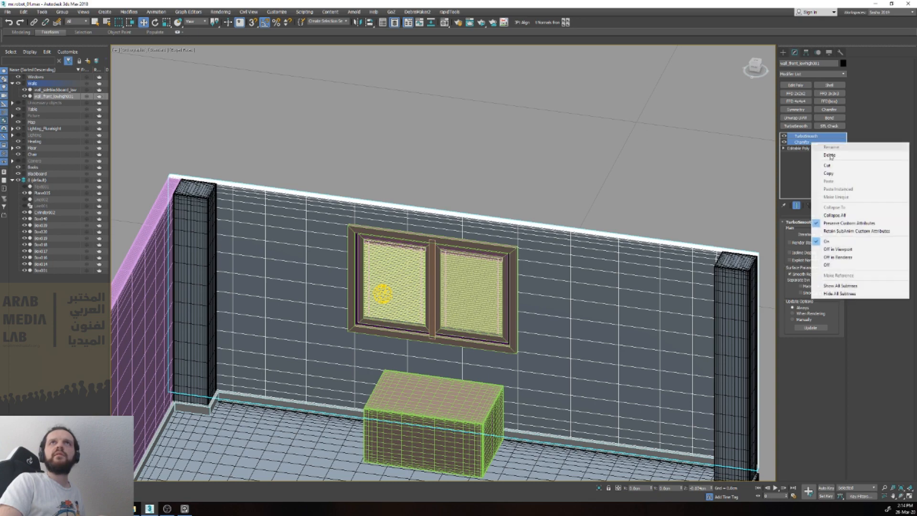
click(825, 153)
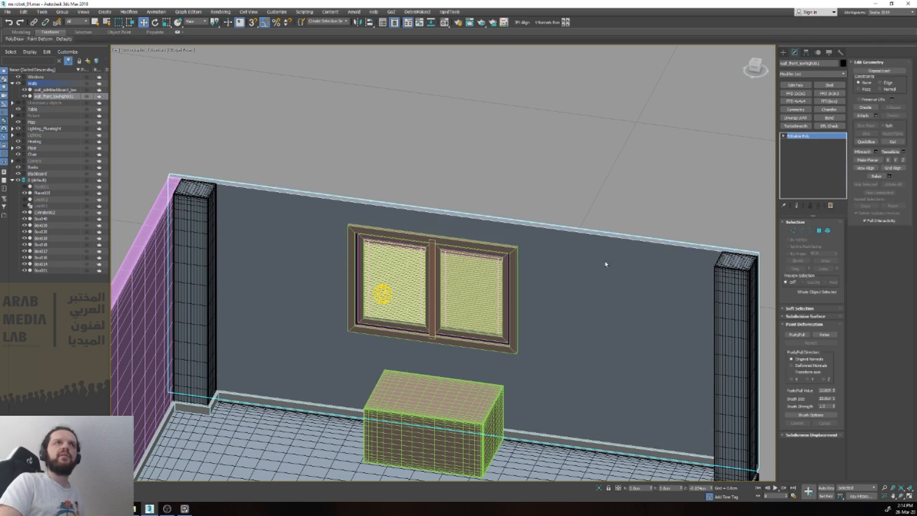
Step: Inset the front wall's inner and outer large polygons together as a group to start the window opening
key(f)
click(571, 239)
key(shift+z)
ctrl+click(480, 281)
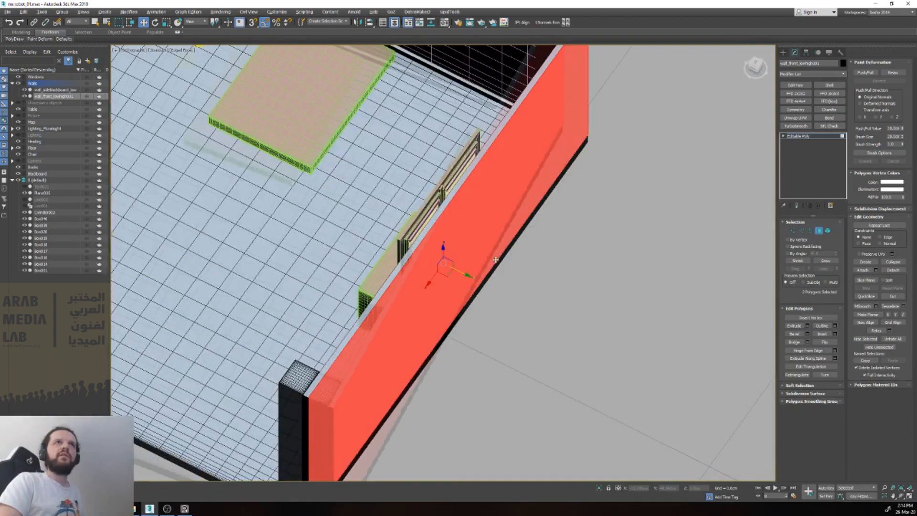
key(shift+z)
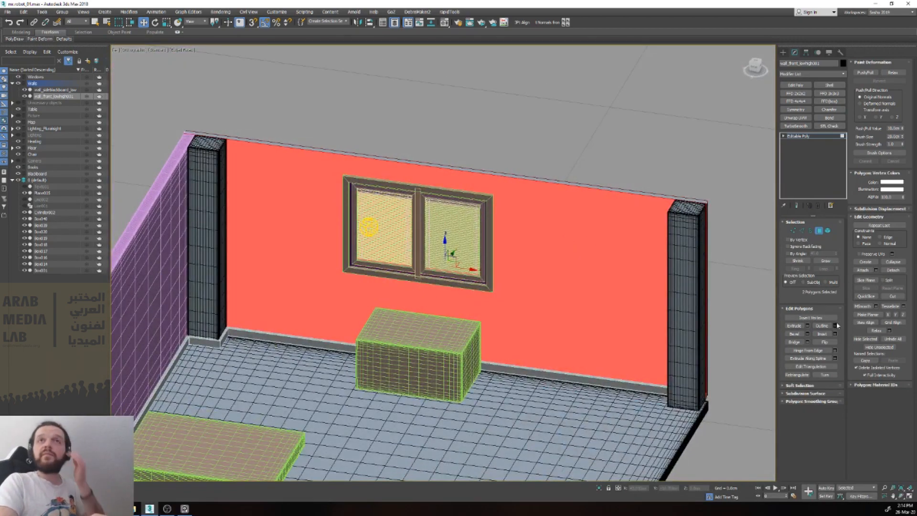
click(835, 333)
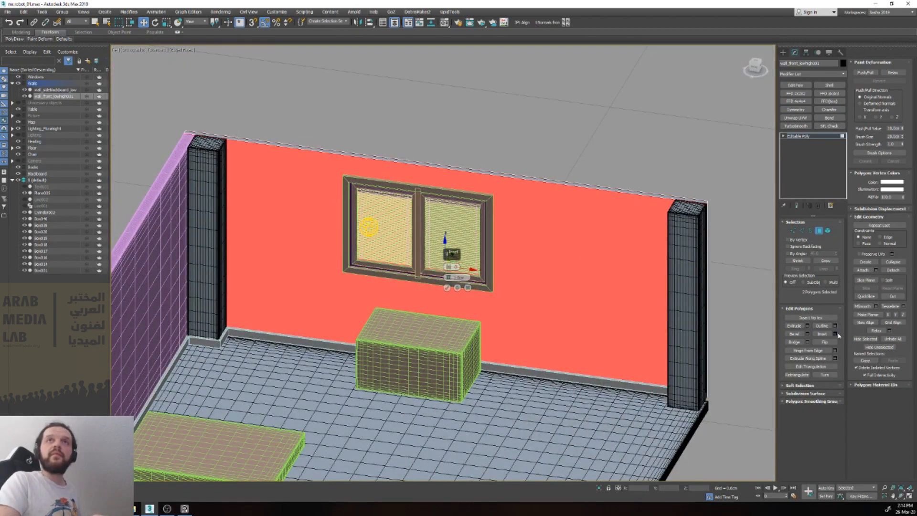
click(456, 267)
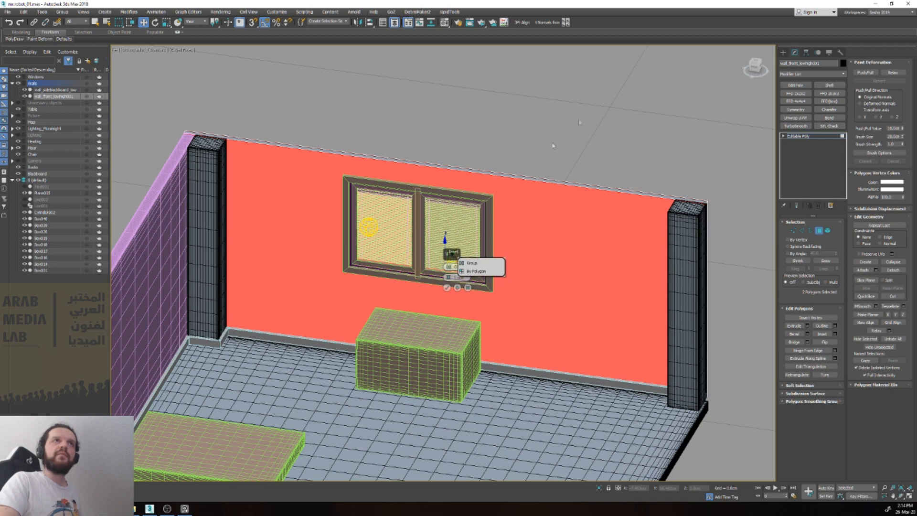
click(470, 263)
drag(458, 277, 457, 127)
click(447, 288)
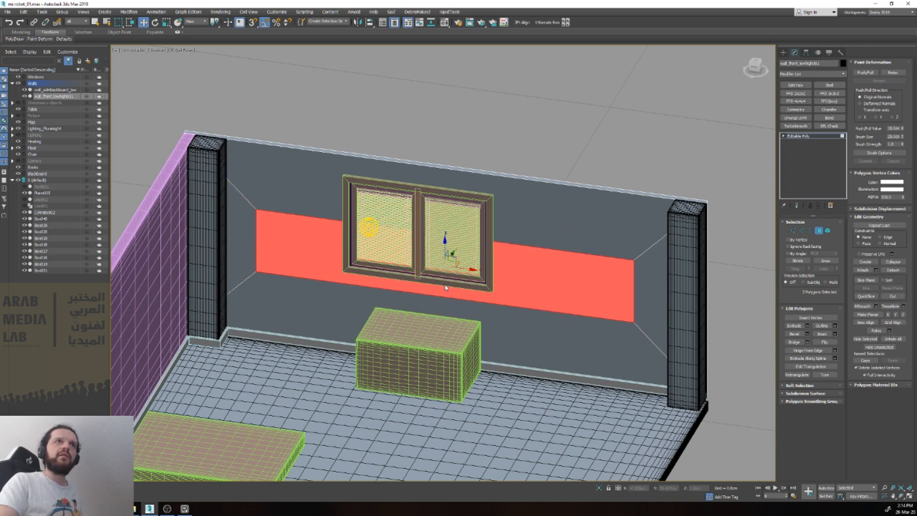
Step: Scale the inset polygons horizontally in the front view to roughly the width of the window frame
key(f)
key(e)
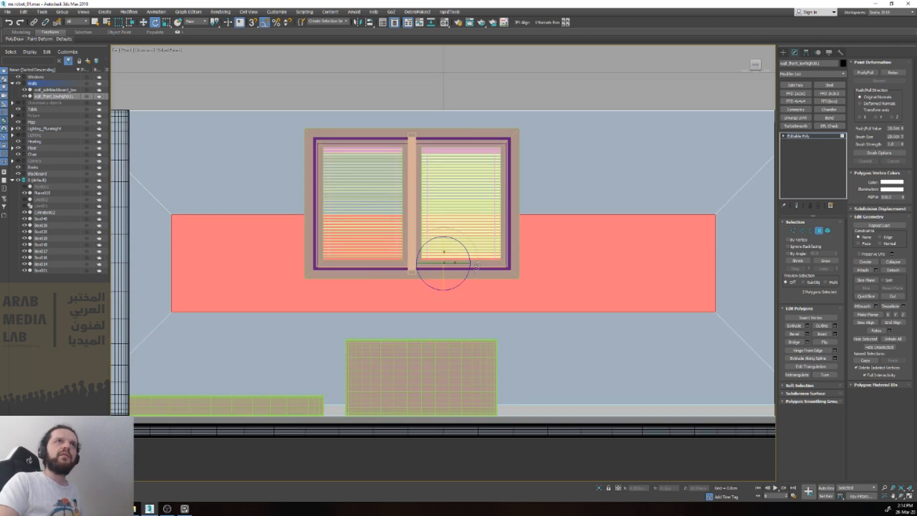
key(r)
drag(470, 263, 425, 218)
key(w)
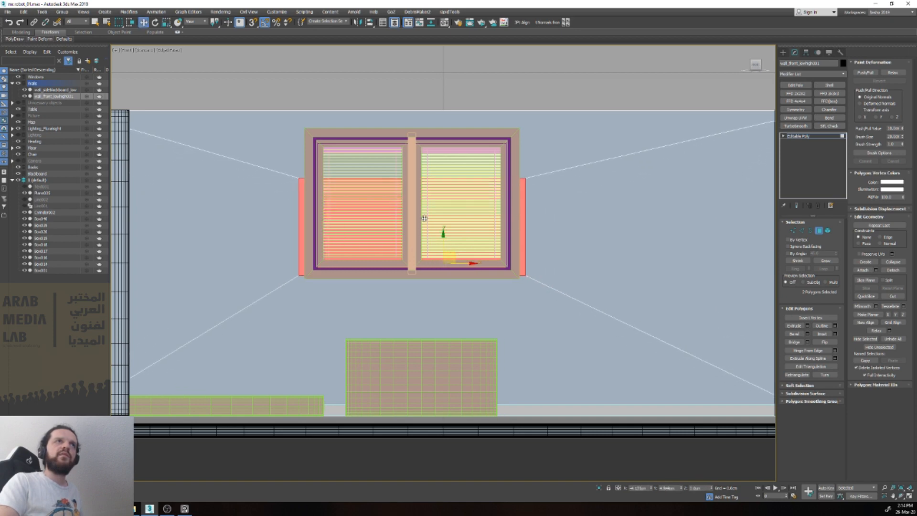
Step: Move the inset's side vertices horizontally inward so they lie just behind the window frame's left and right edges
key(1)
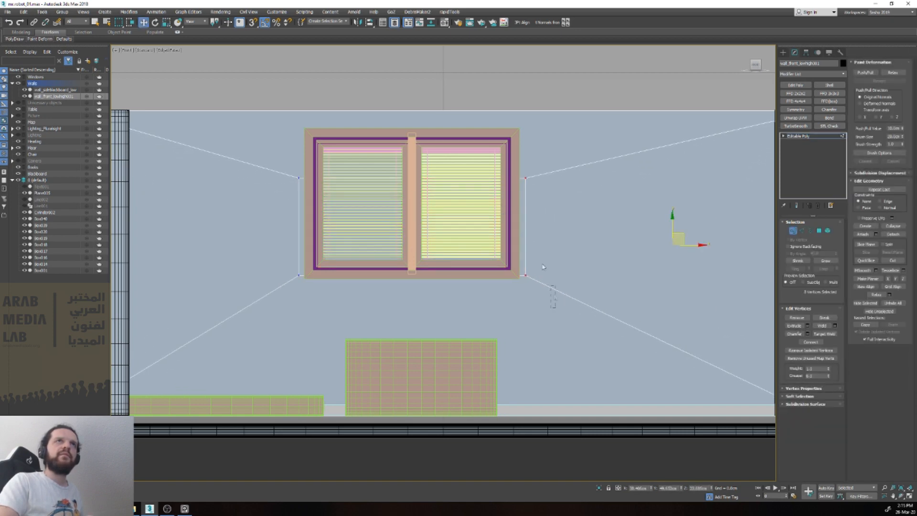
drag(555, 304, 511, 174)
key(F3)
key(F3)
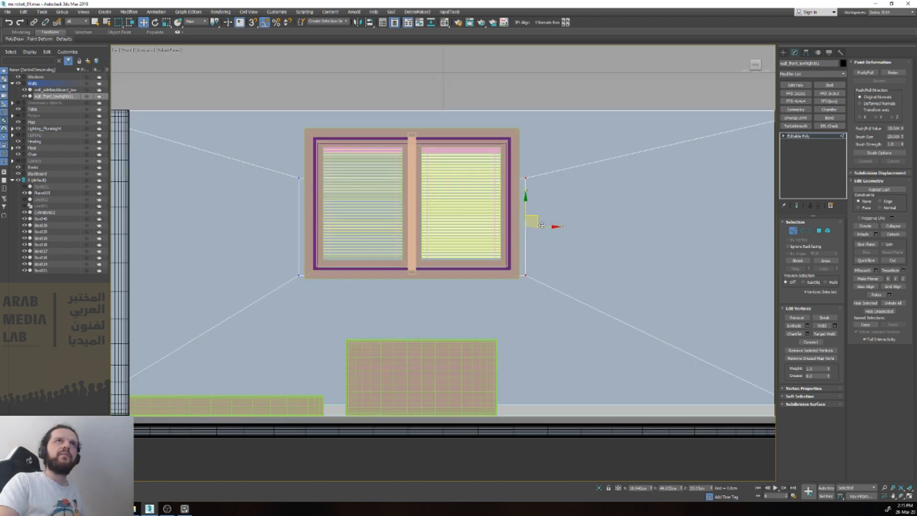
drag(546, 229, 539, 228)
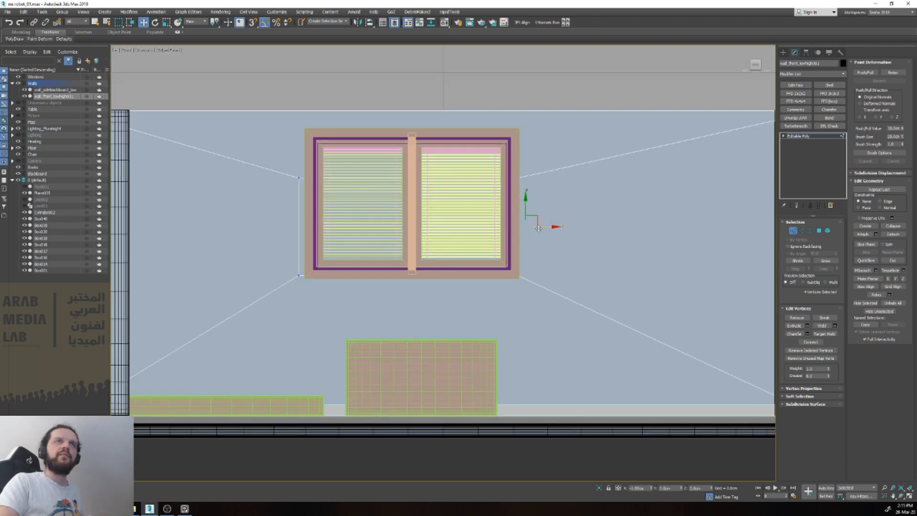
drag(294, 154, 328, 305)
drag(301, 226, 309, 190)
Step: Raise the inset's top vertices in wireframe display to just inside the window frame's upper edge
key(F3)
drag(284, 157, 532, 204)
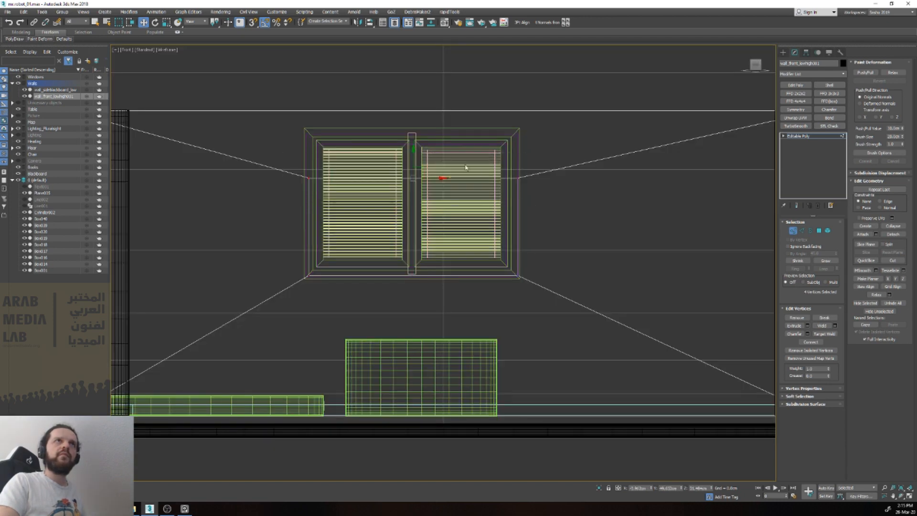
drag(415, 154, 415, 110)
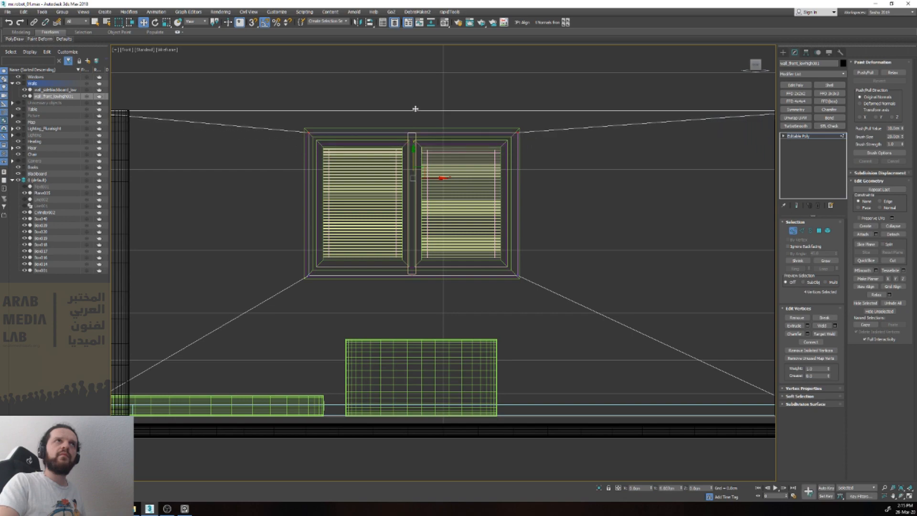
Step: Delete the inset polygons on both sides of the wall to cut the window opening through it
key(F3)
key(4)
alt+middle_drag(462, 159, 387, 196)
key(Delete)
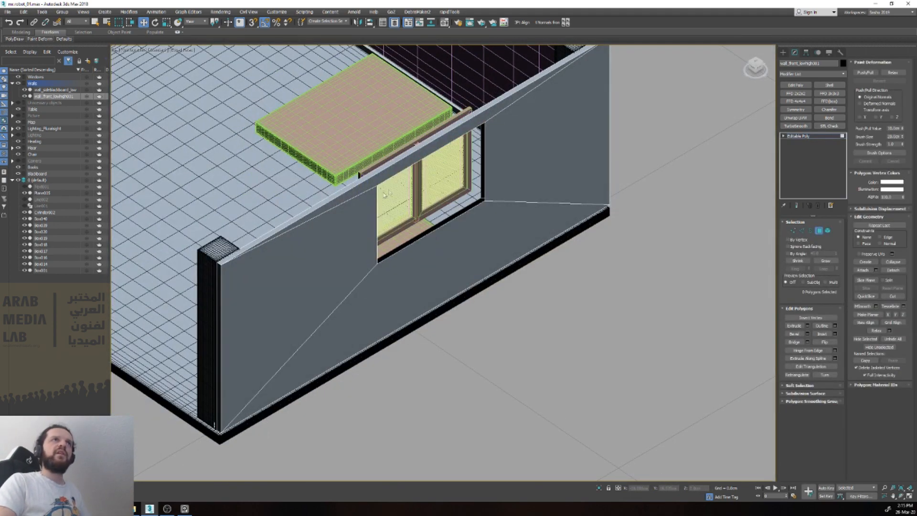
Step: Bridge the open borders on both sides of the front wall's window opening to close the wall thickness
scroll(399, 175, up, 2)
key(2)
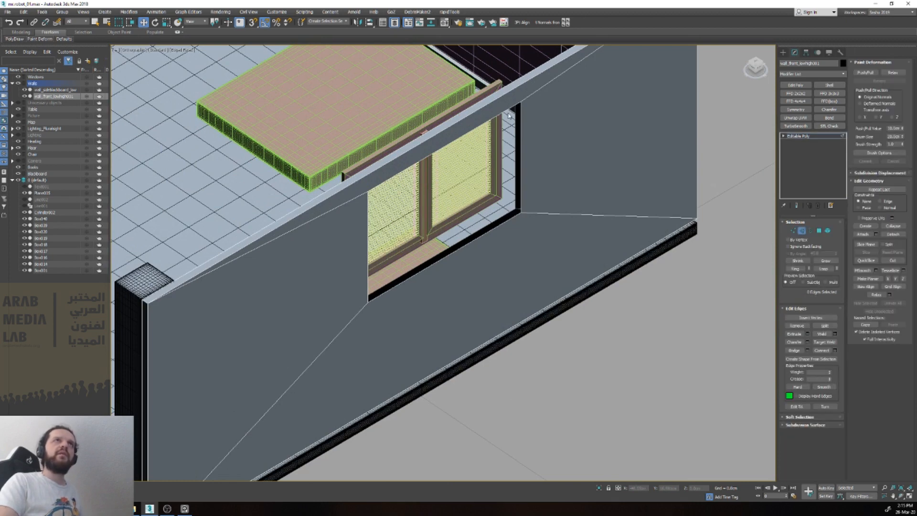
click(509, 109)
scroll(512, 113, up, 2)
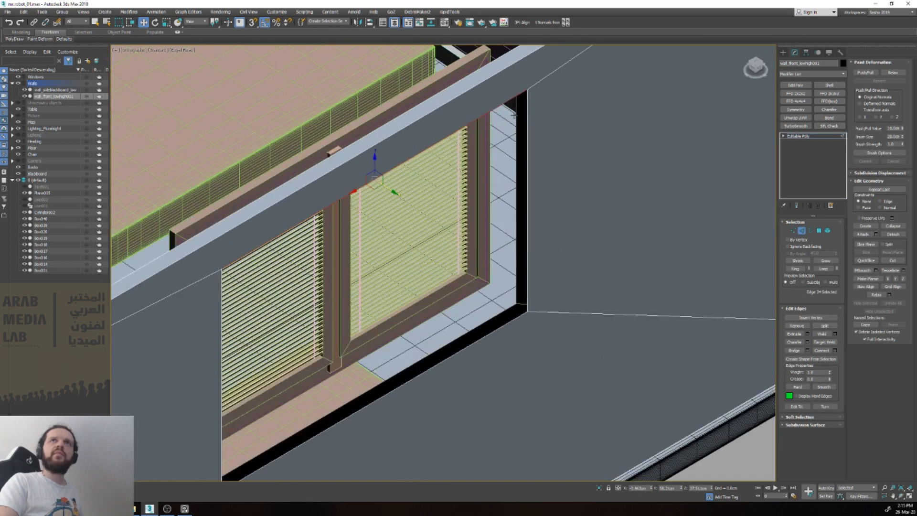
click(811, 231)
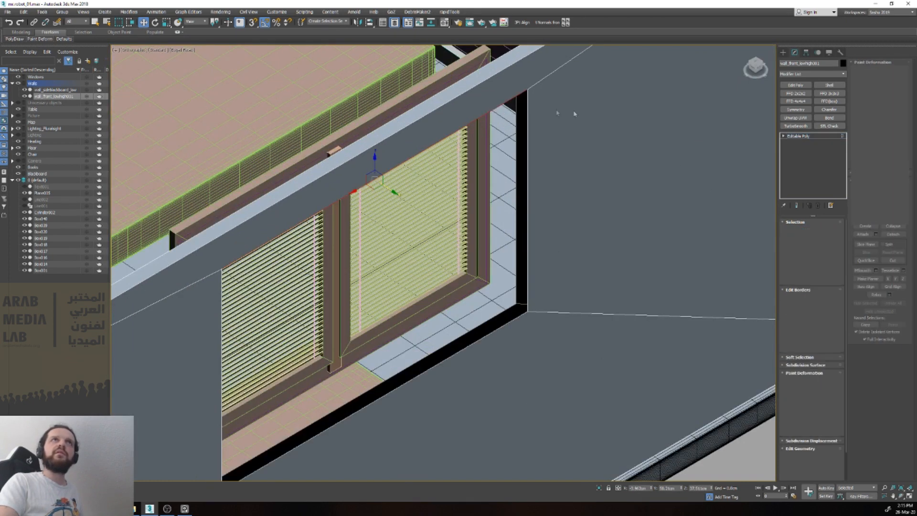
click(514, 110)
click(516, 111)
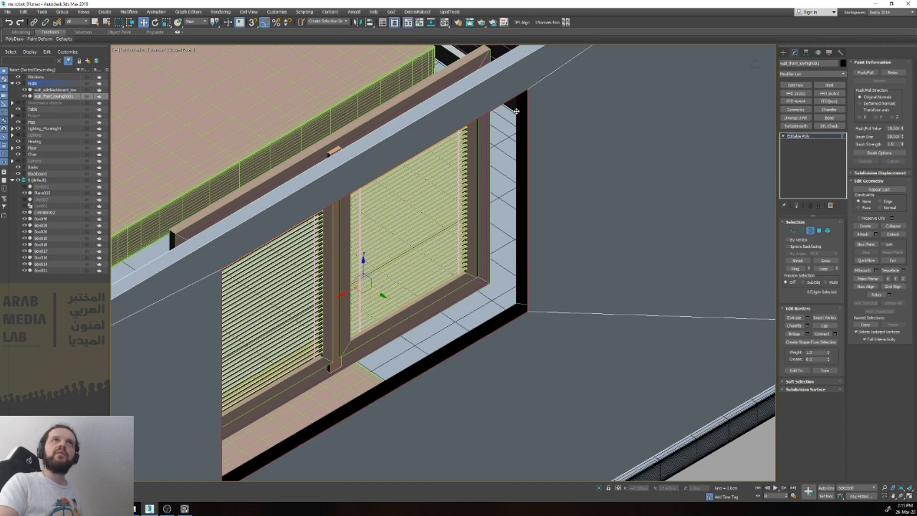
alt+middle_drag(531, 185, 631, 201)
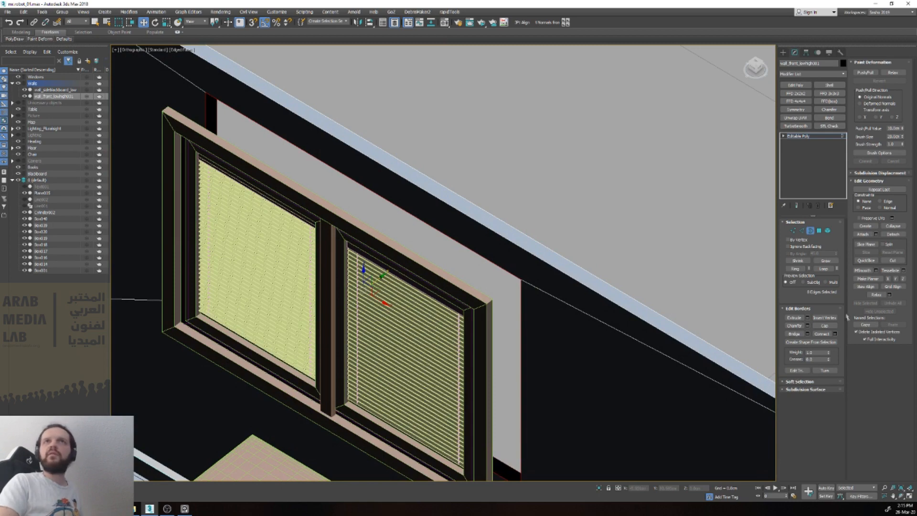
click(797, 334)
scroll(612, 310, down, 3)
alt+middle_drag(612, 310, 567, 310)
key(3)
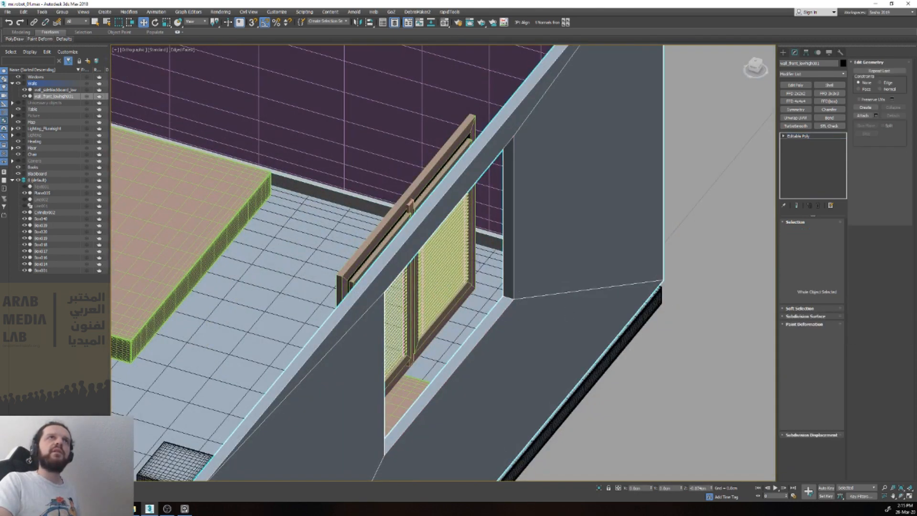
Step: Select all the window frame, sash and blind objects and create a new layer containing them
click(449, 313)
alt+middle_drag(430, 287, 549, 281)
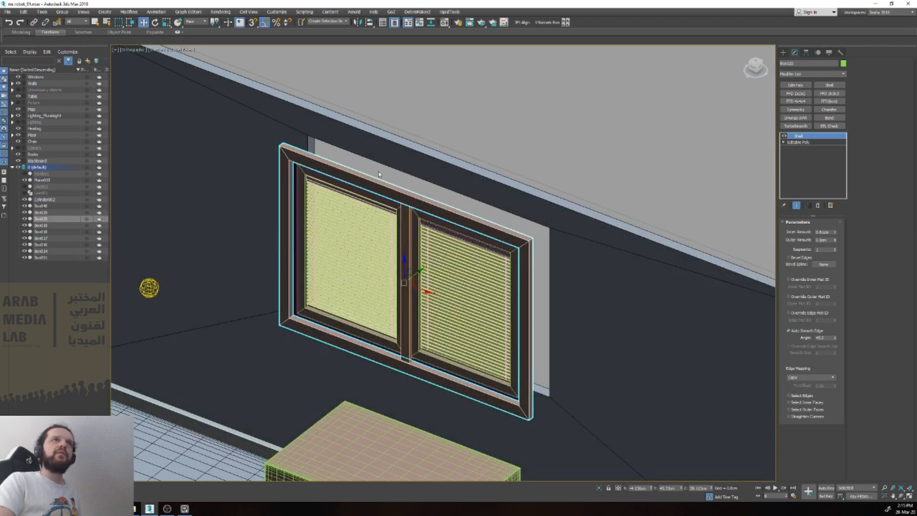
click(468, 114)
alt+drag(486, 191, 486, 192)
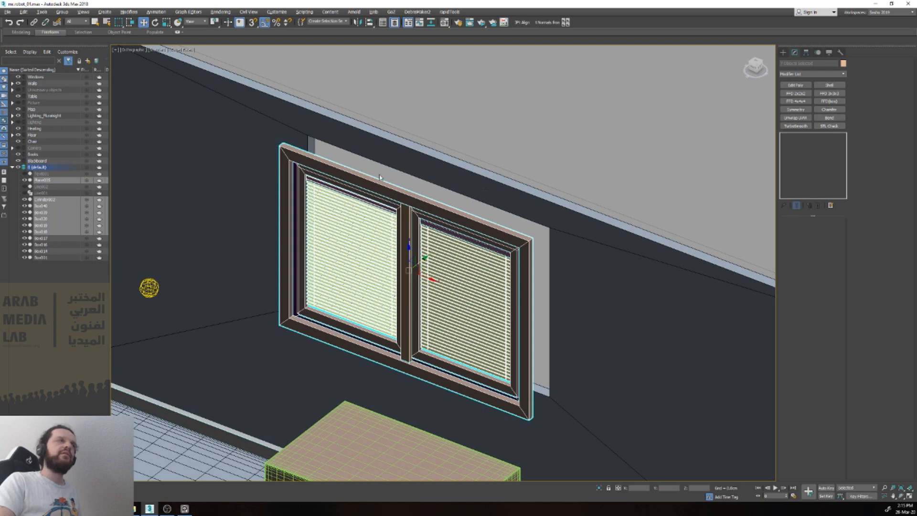
right_click(42, 212)
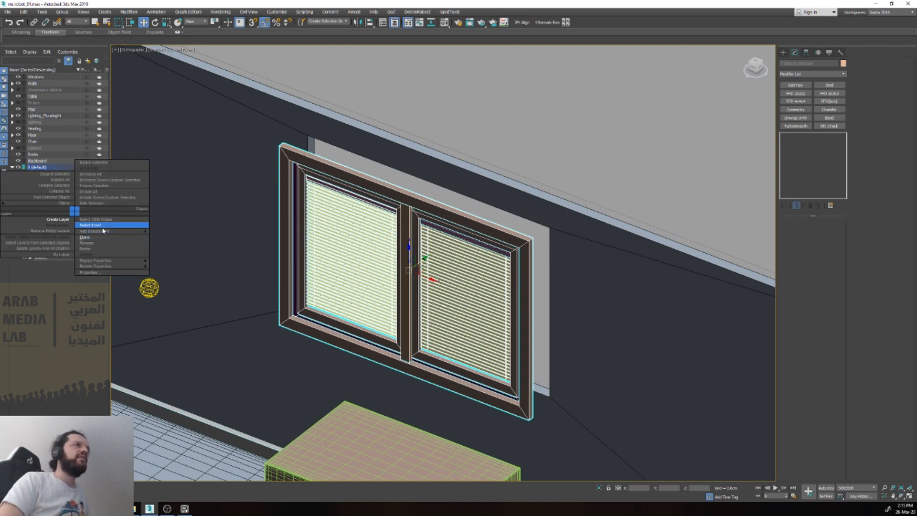
click(41, 219)
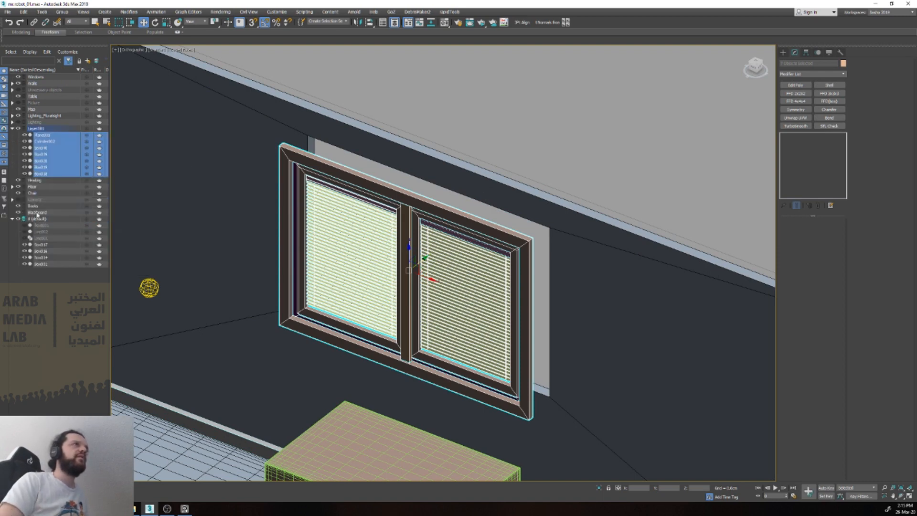
Step: Rename the new layer as Windows New and collapse its contents
click(44, 129)
click(44, 128)
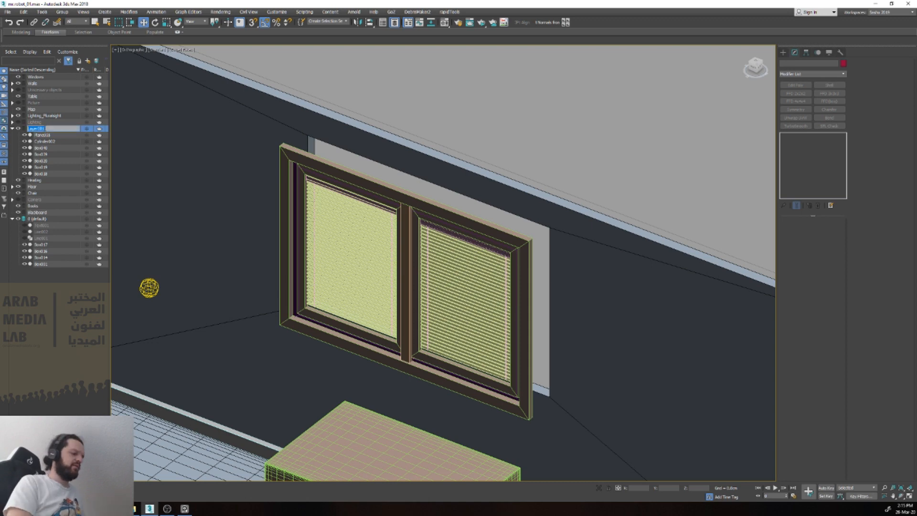
text(Windows New)
key(Return)
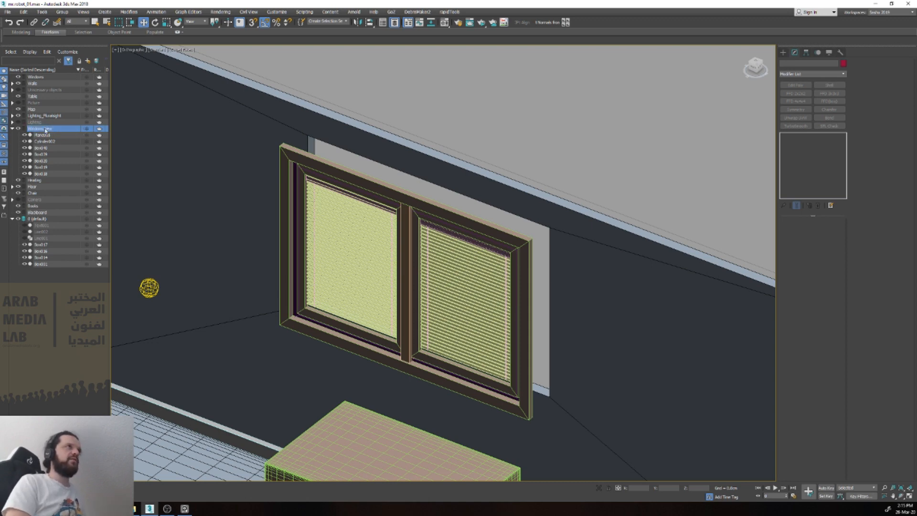
click(12, 128)
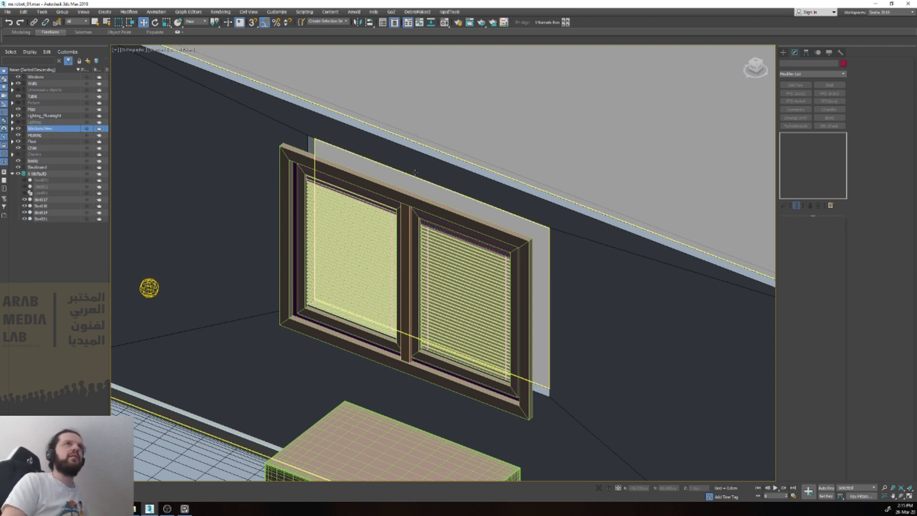
Step: Move all objects of the Windows New layer together back into the front wall's opening
click(453, 259)
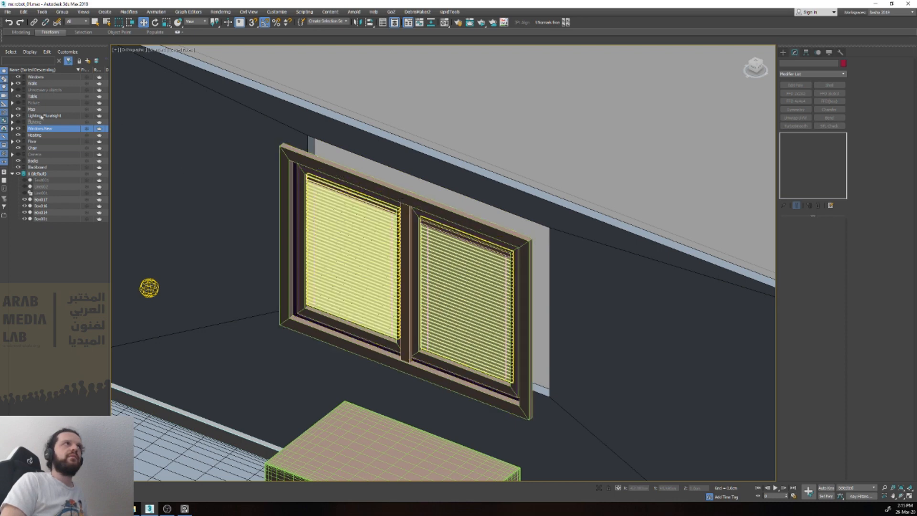
click(12, 129)
click(43, 136)
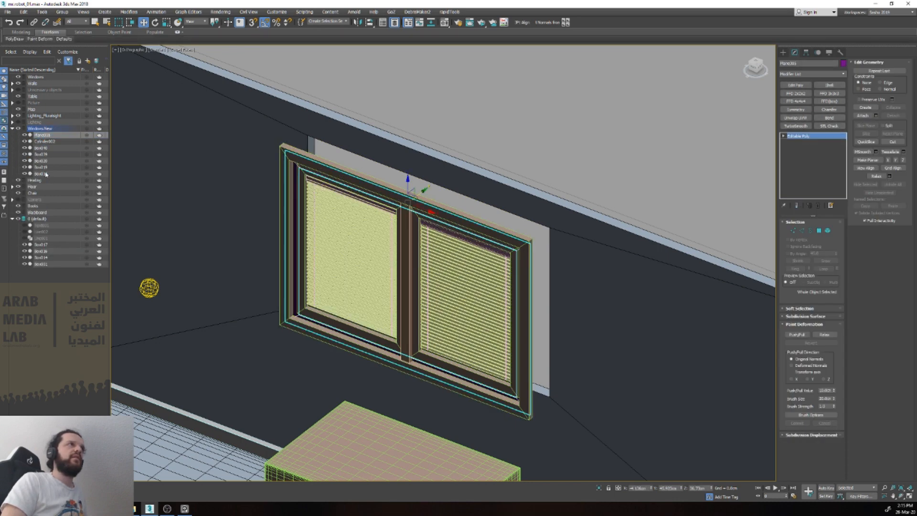
shift+click(43, 173)
drag(424, 259, 458, 245)
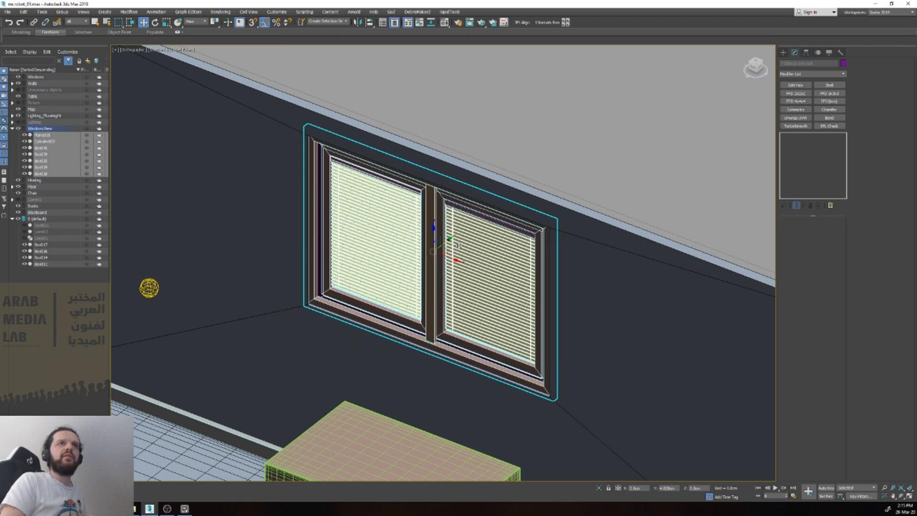
click(543, 117)
Step: Examine the window's placement in the wall and the room's proportions from the front and at an angle
key(v)
key(f)
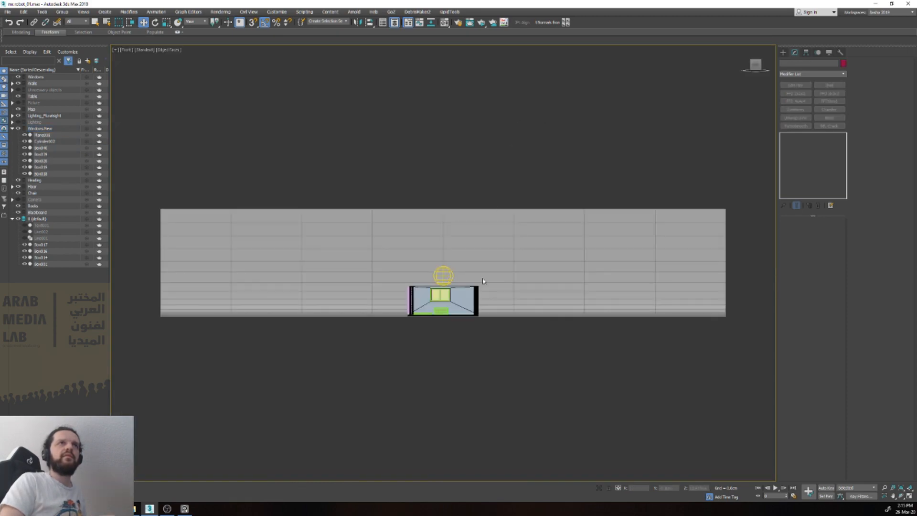
scroll(483, 281, up, 10)
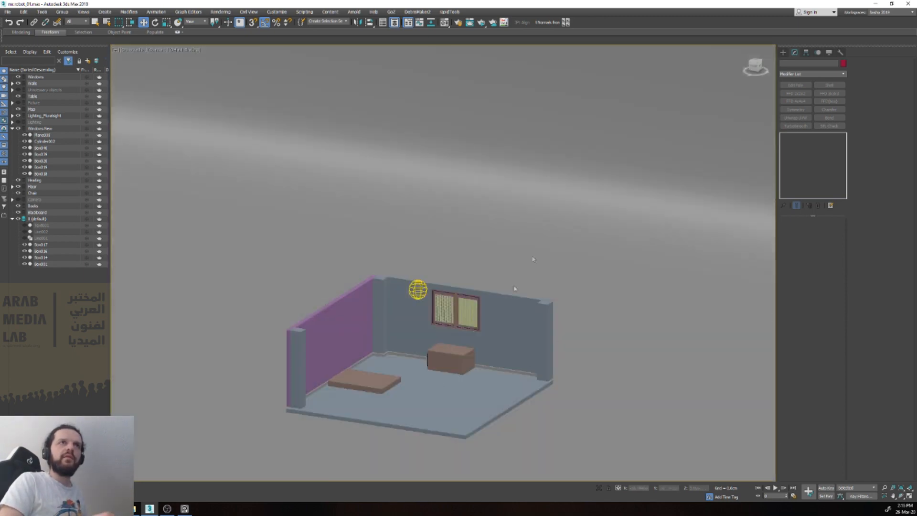
scroll(514, 288, up, 10)
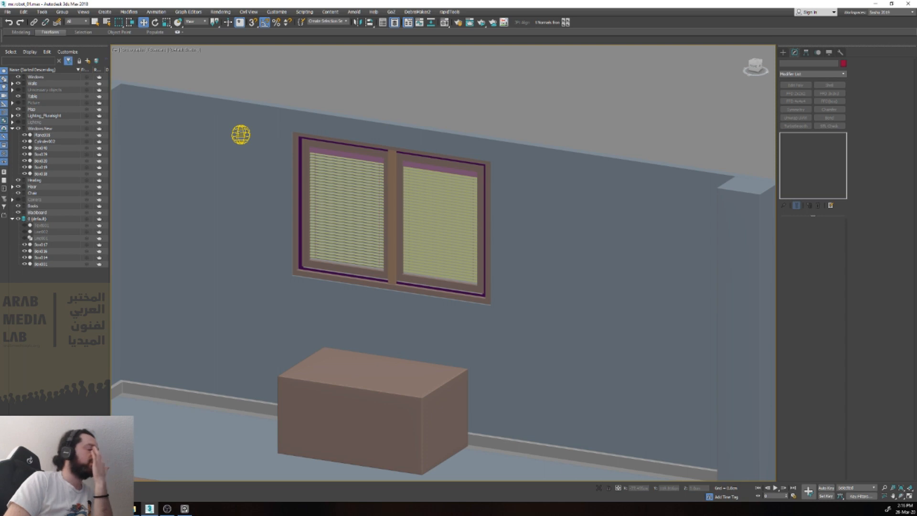
scroll(441, 78, down, 6)
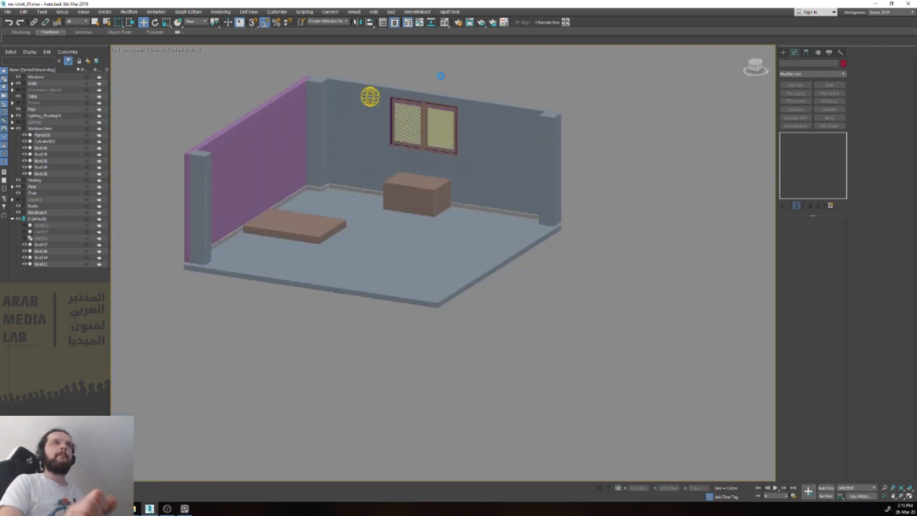
scroll(441, 76, up, 3)
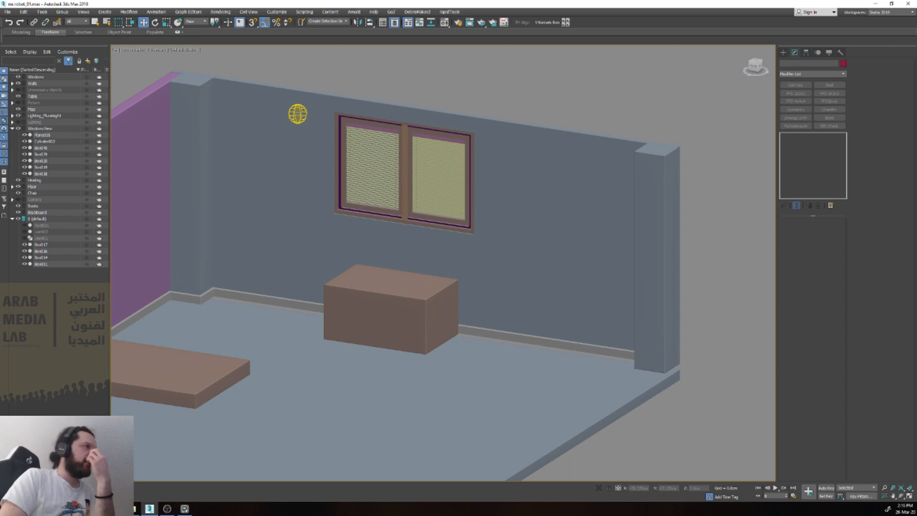
click(359, 326)
scroll(339, 205, up, 5)
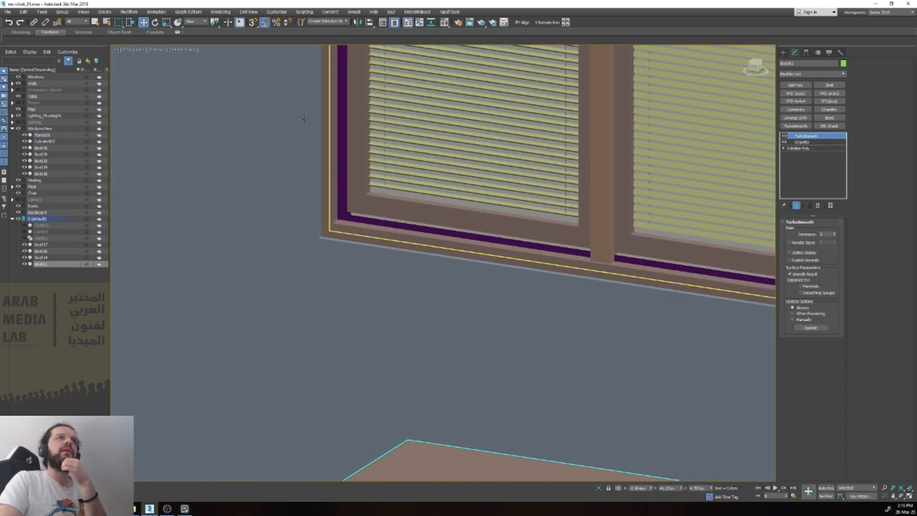
Step: Isolate the window, show every part of the Windows New layer, and frame it in the front view
click(485, 214)
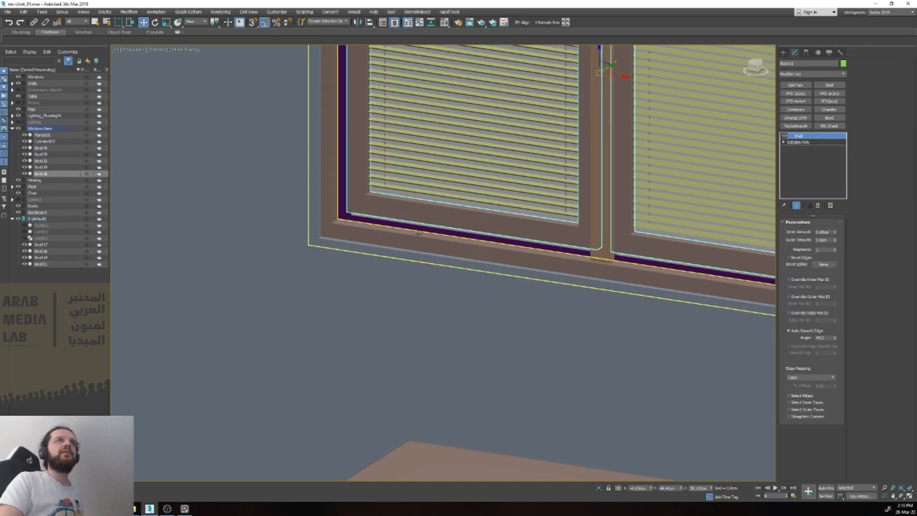
key(alt+q)
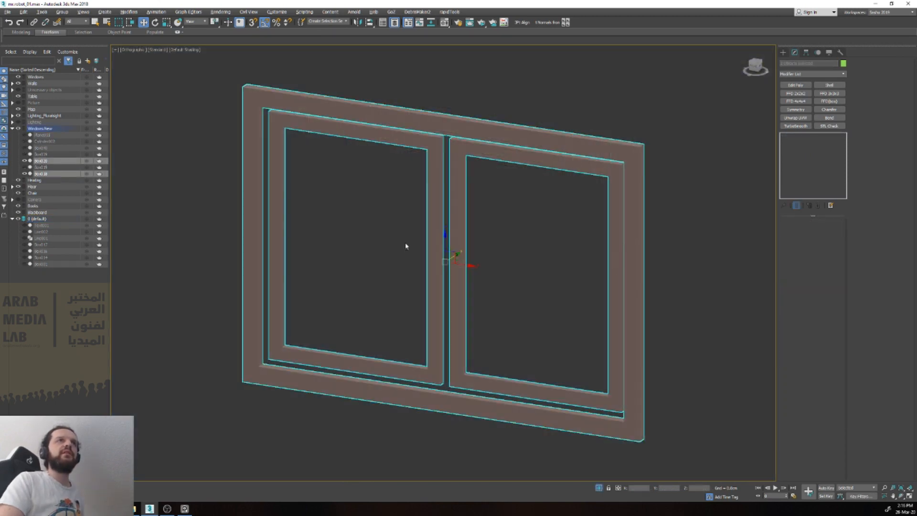
click(201, 366)
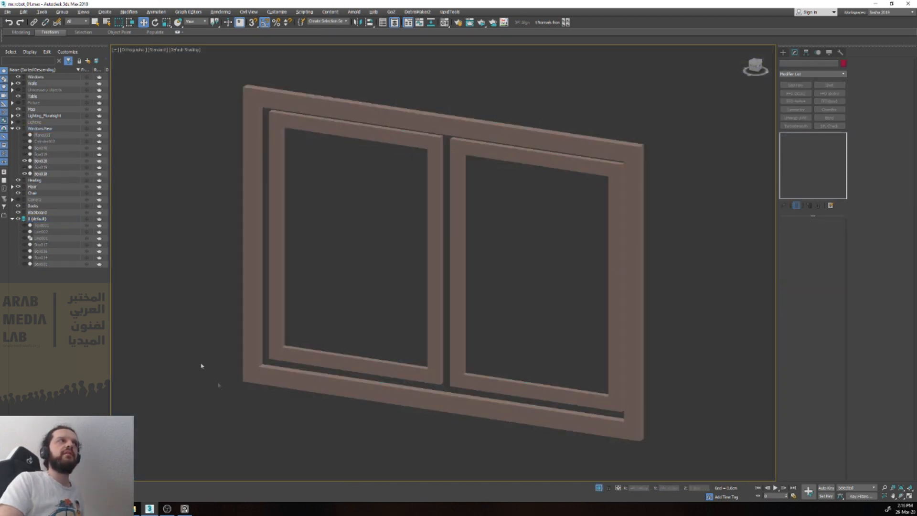
click(46, 175)
shift+click(49, 129)
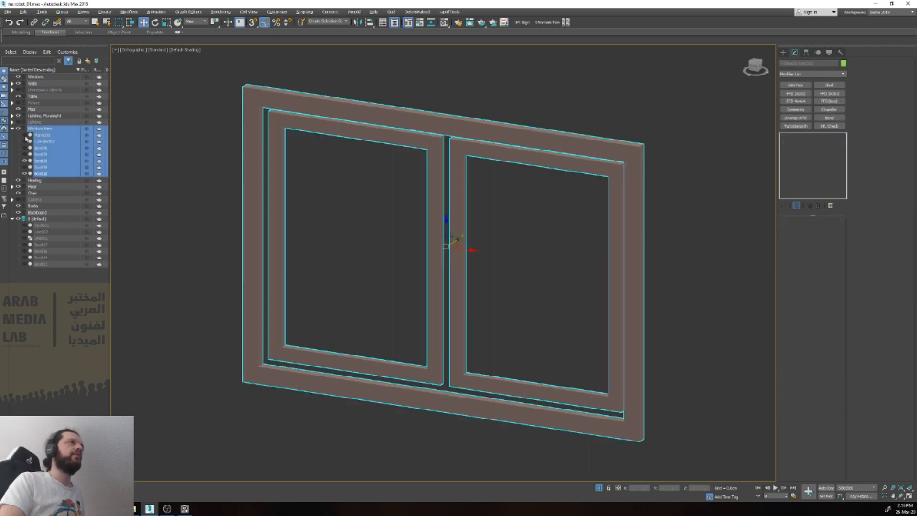
click(25, 135)
click(162, 200)
key(v)
click(182, 221)
key(z)
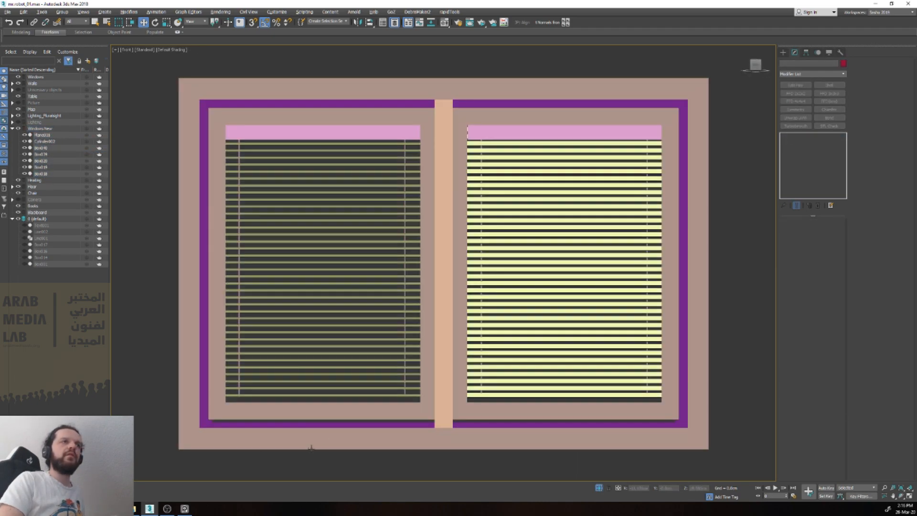
Step: Raise the lower inside vertices of the purple inner frame to close the gap beneath the window sashes
scroll(311, 448, up, 3)
click(272, 395)
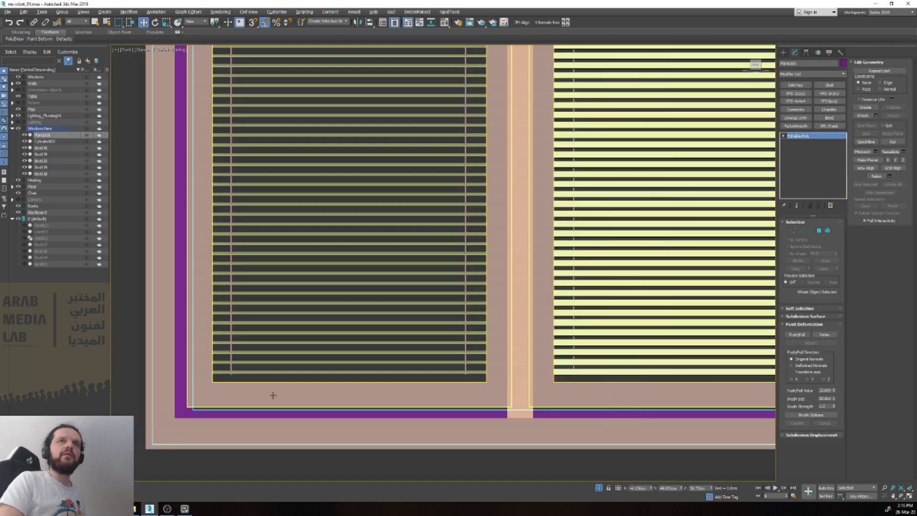
key(z)
key(1)
drag(700, 417, 654, 411)
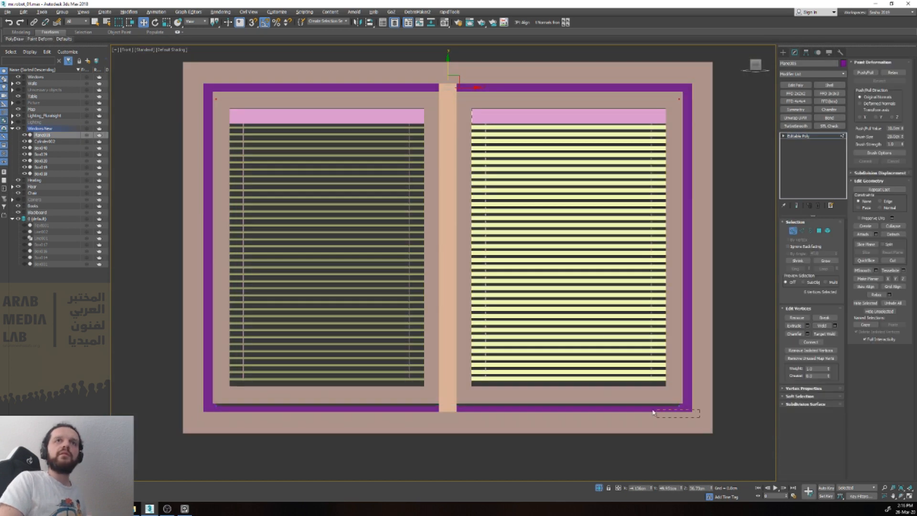
drag(215, 407, 214, 407)
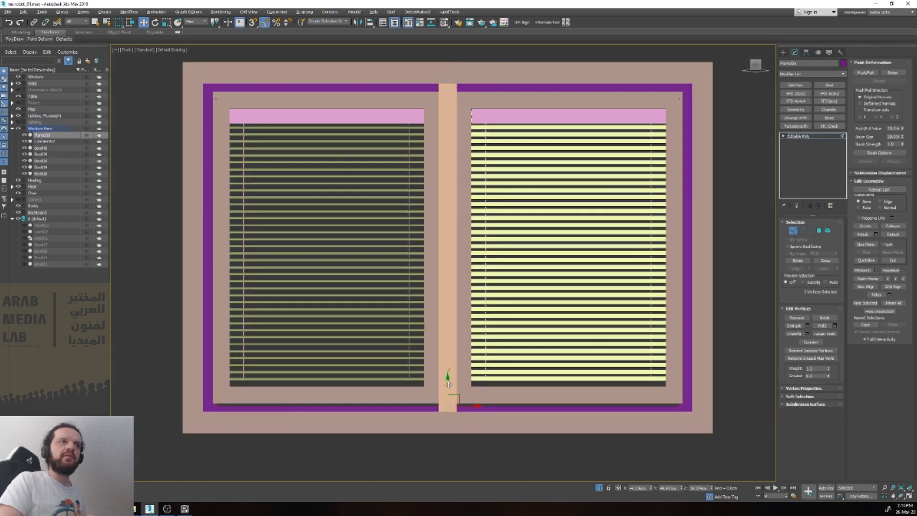
key(1)
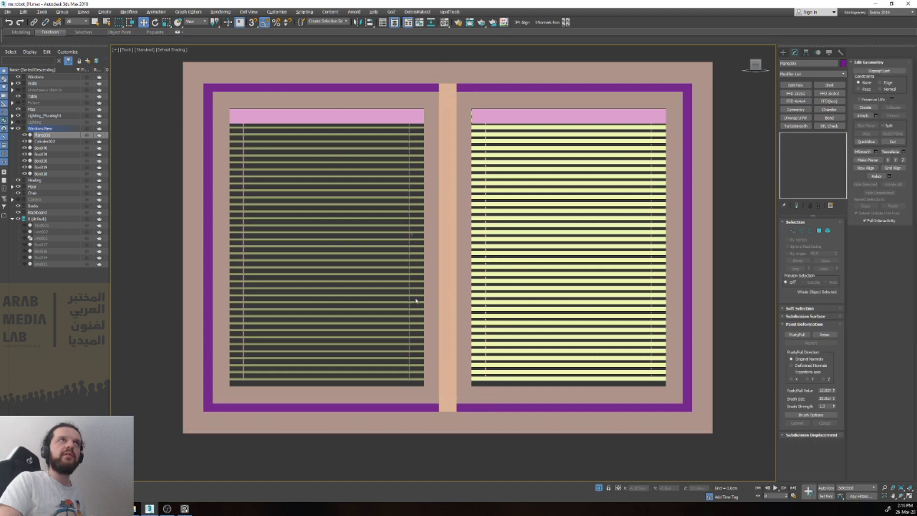
Step: Inspect the adjusted inner frame in wireframe and from an angle, and return to the full room
scroll(415, 301, up, 5)
key(F3)
key(F3)
scroll(356, 222, down, 8)
alt+middle_drag(335, 224, 356, 222)
scroll(390, 183, up, 5)
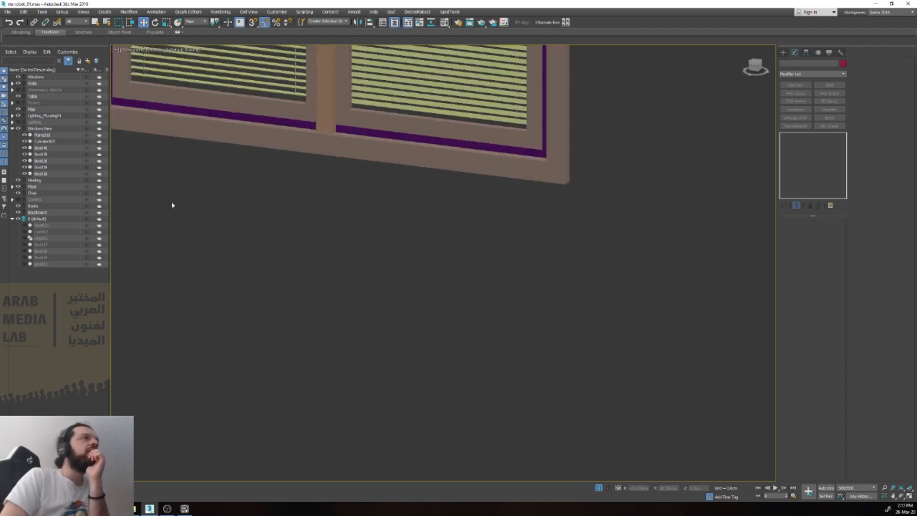
scroll(172, 203, down, 8)
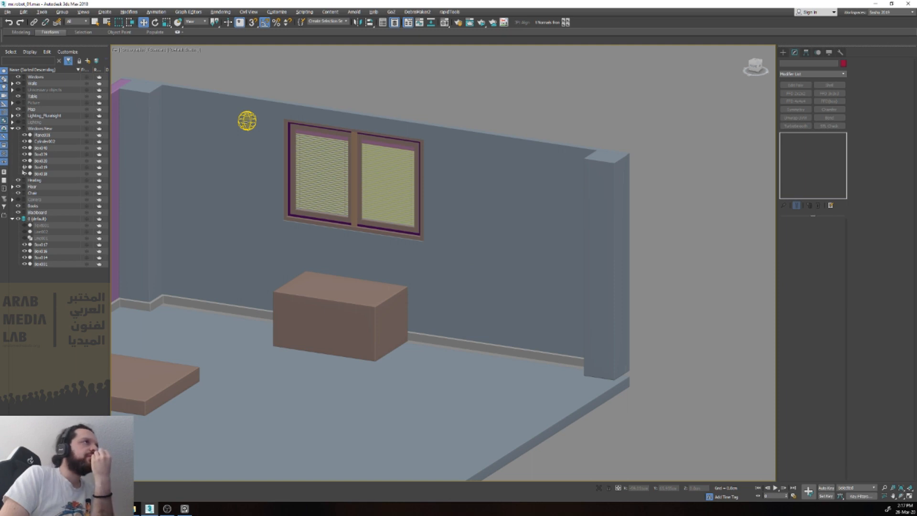
Step: Delete the Chair layer from the scene
click(44, 193)
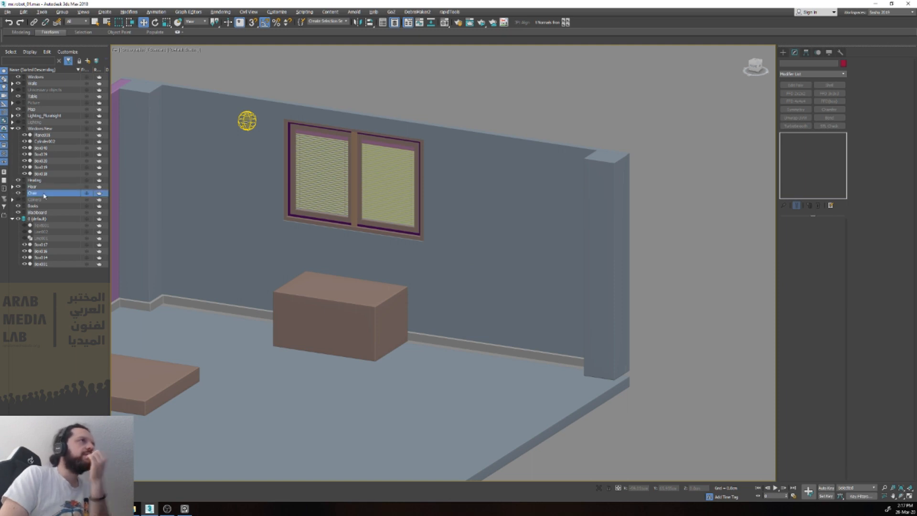
right_click(75, 190)
click(98, 228)
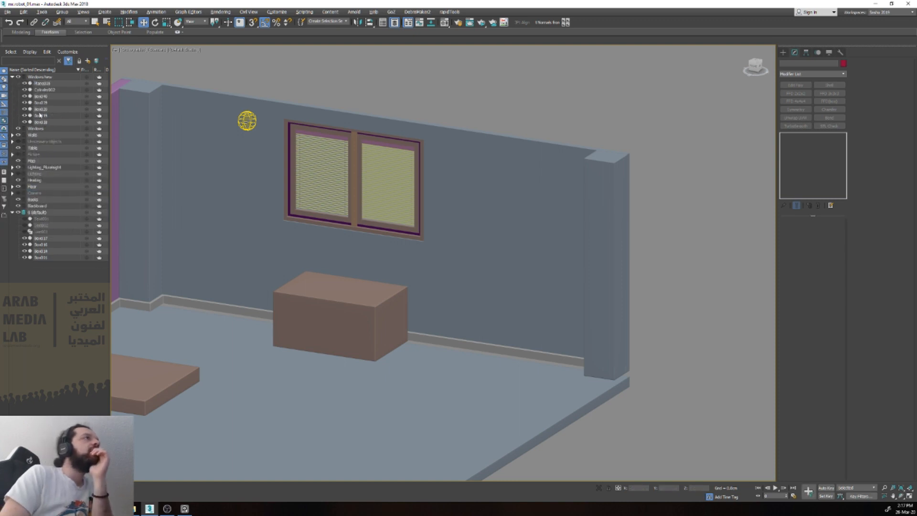
Step: Copy the chair from the Unnecessary objects layer into the 0 (default) layer, and hide the Unnecessary objects layer again
click(18, 142)
click(347, 352)
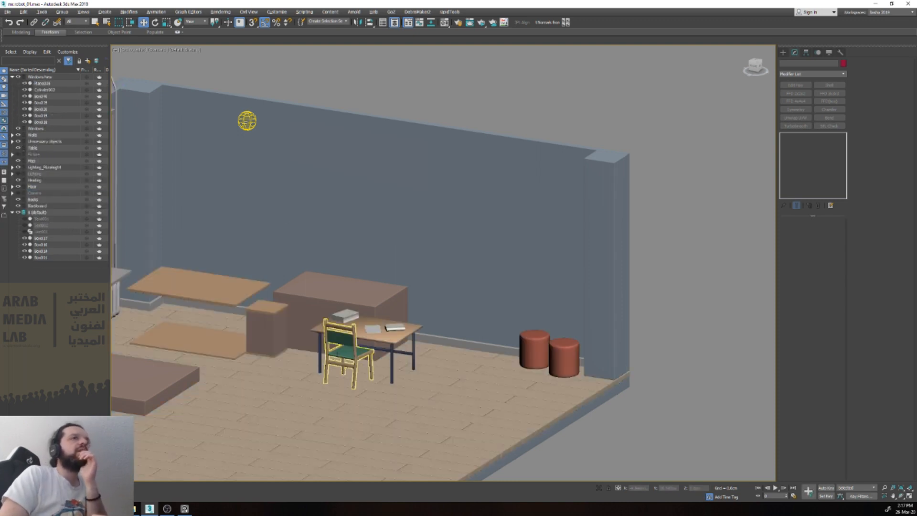
right_click(69, 226)
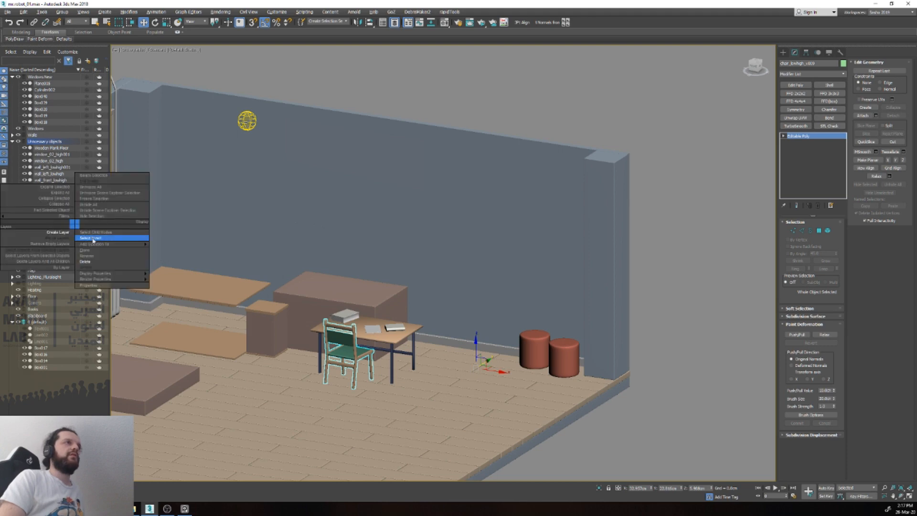
click(82, 254)
click(437, 281)
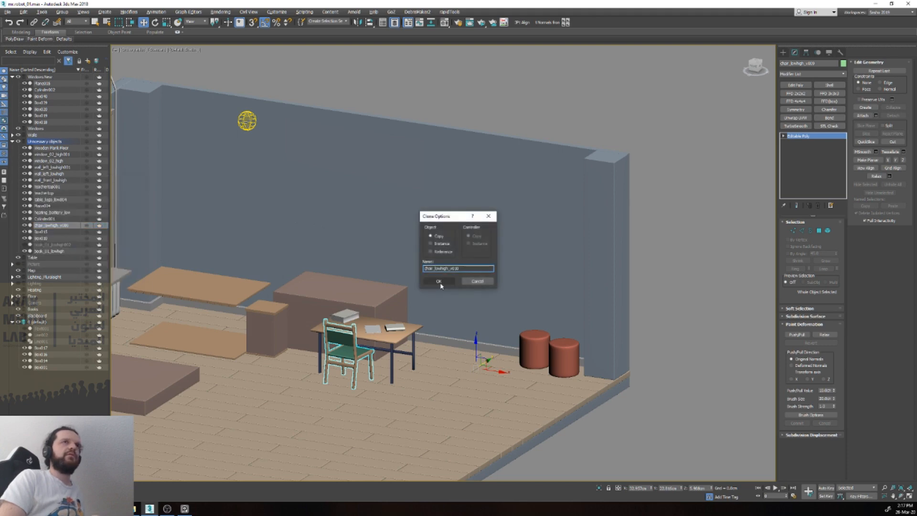
drag(42, 229, 36, 329)
click(19, 142)
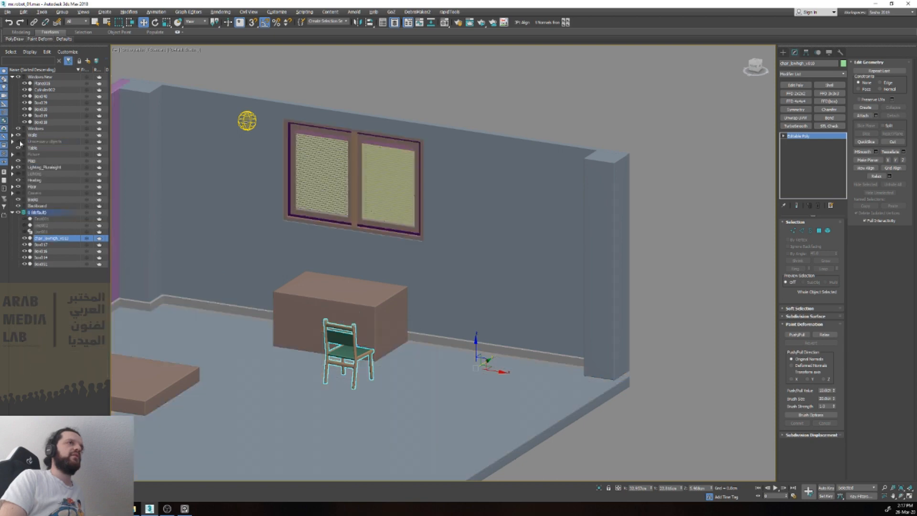
Step: Isolate the copied chair and frame it from the front
click(389, 383)
click(342, 354)
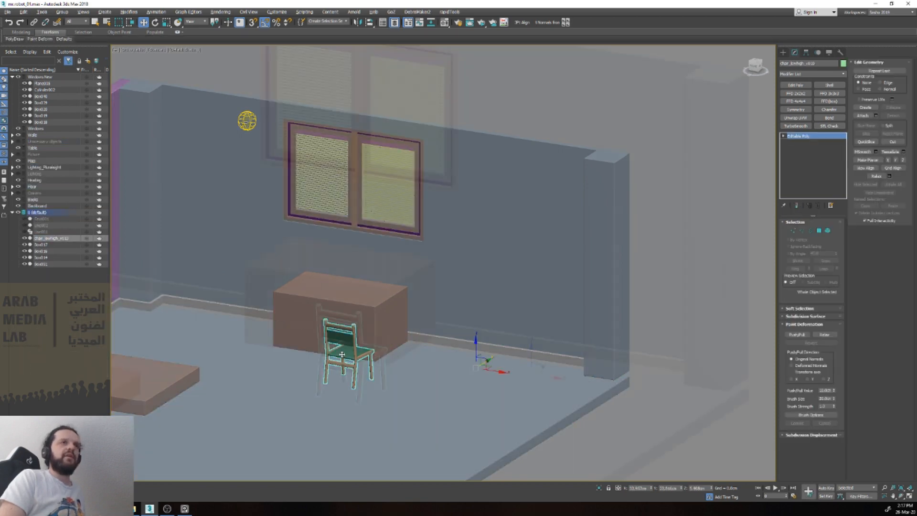
key(z)
key(alt+q)
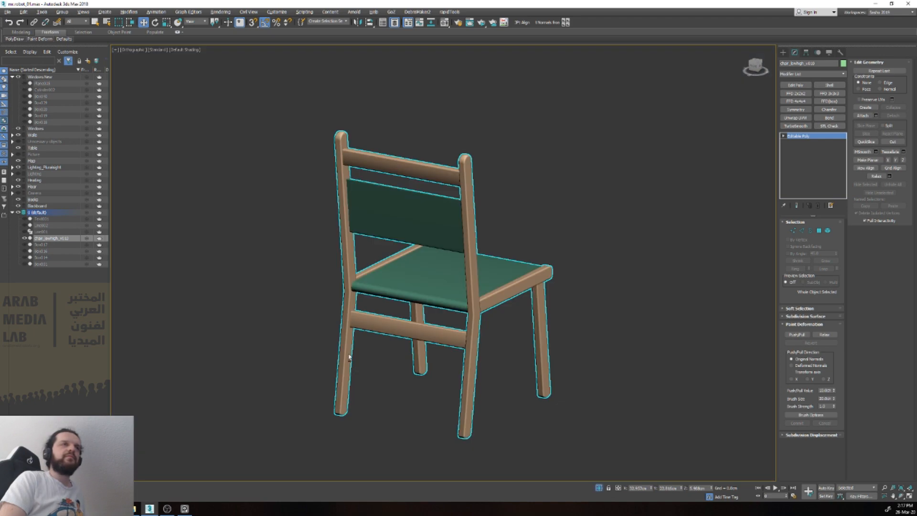
alt+middle_drag(349, 354, 398, 337)
scroll(473, 309, up, 5)
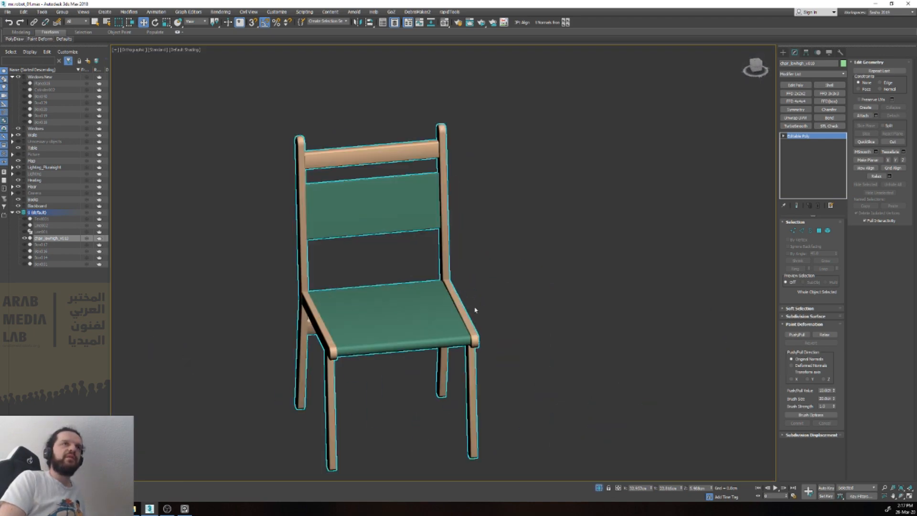
Step: Compare the chair model with the desk chair in the room reference photo, and inspect its seat, backrest and frame
click(480, 309)
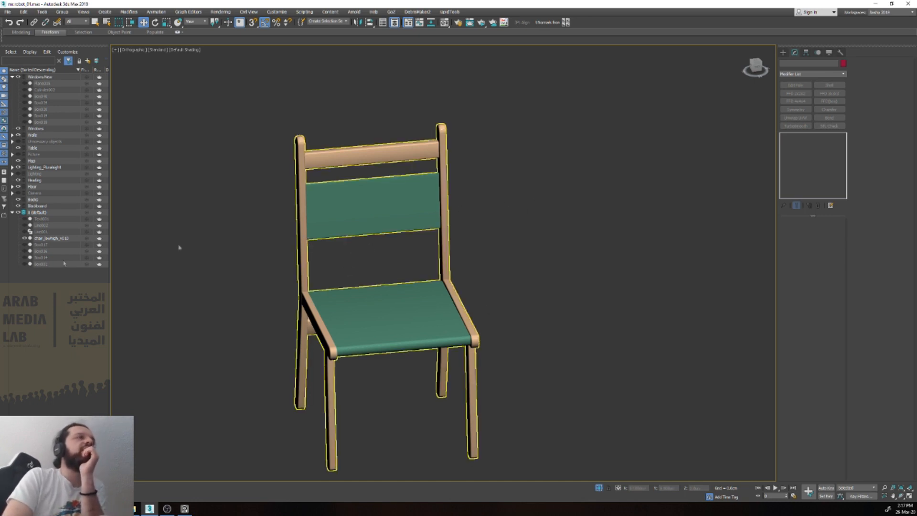
drag(1, 268, 419, 266)
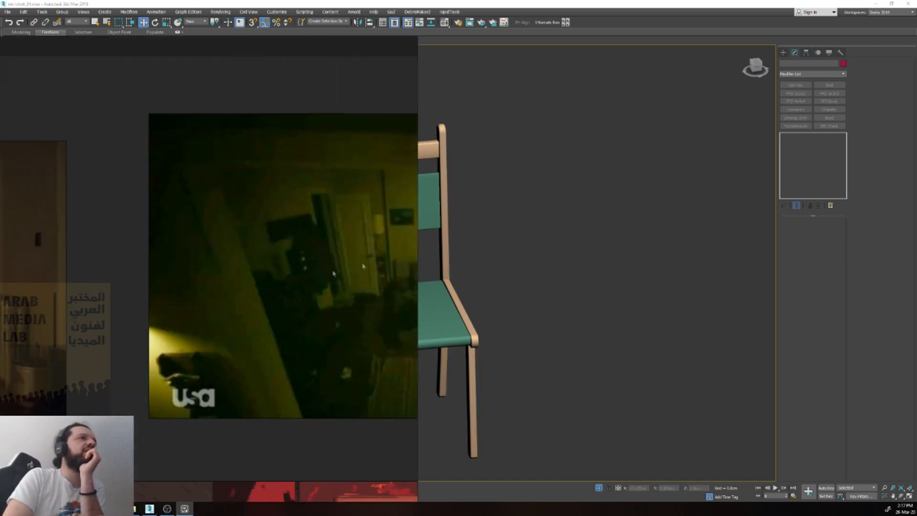
scroll(276, 292, down, 6)
scroll(235, 315, up, 6)
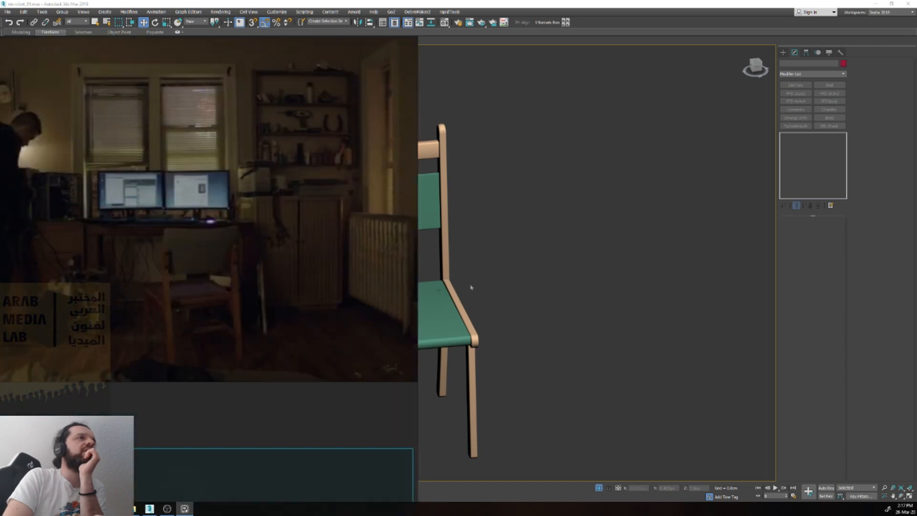
click(725, 252)
key(alt+Tab)
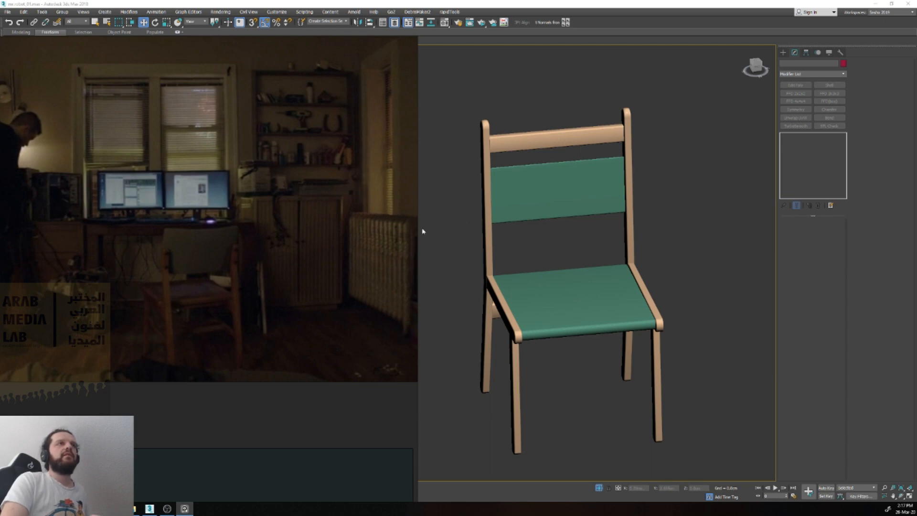
drag(416, 228, 198, 229)
click(200, 229)
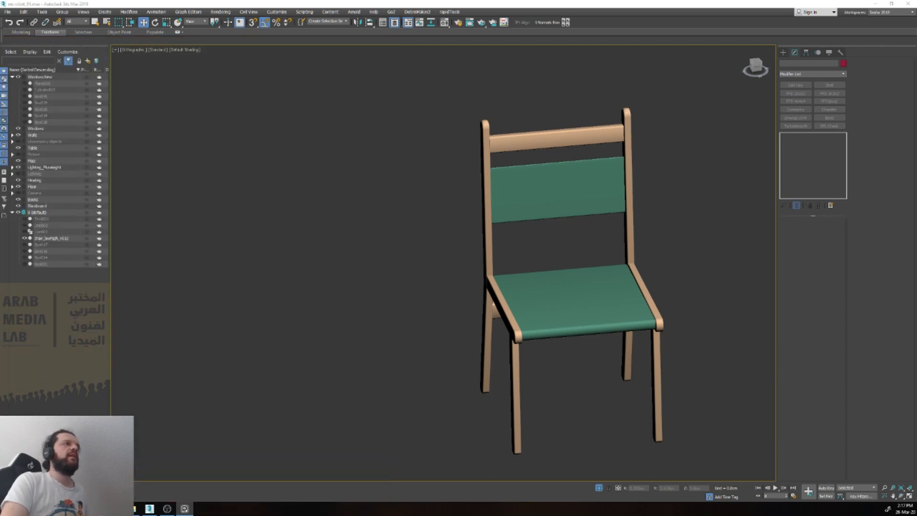
click(486, 235)
alt+middle_drag(486, 235, 577, 225)
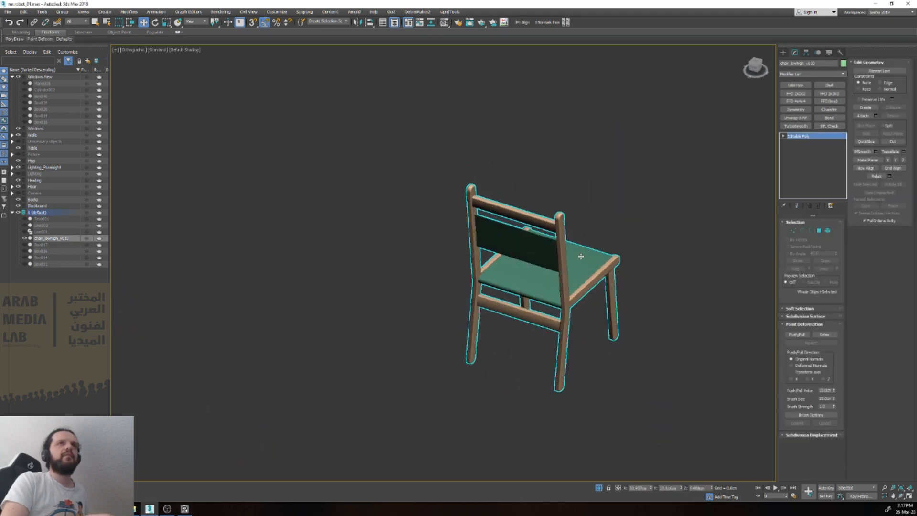
scroll(580, 256, up, 10)
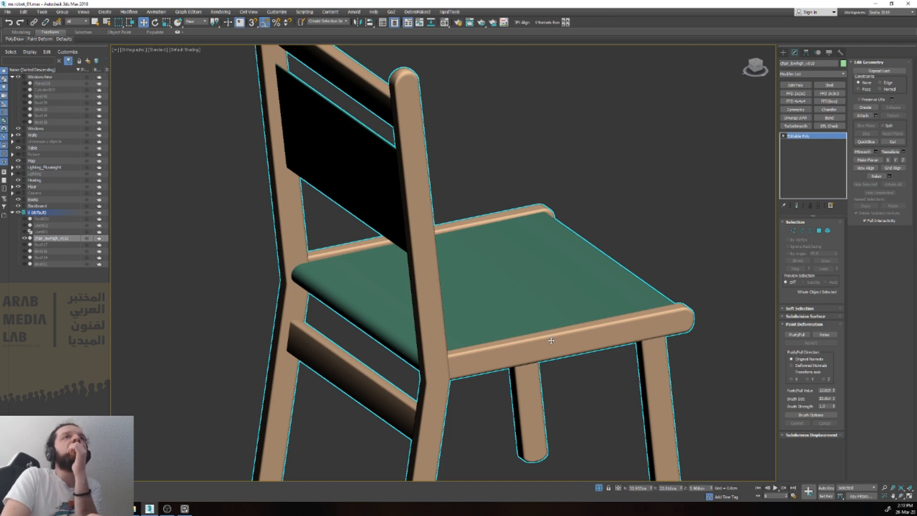
scroll(551, 340, down, 4)
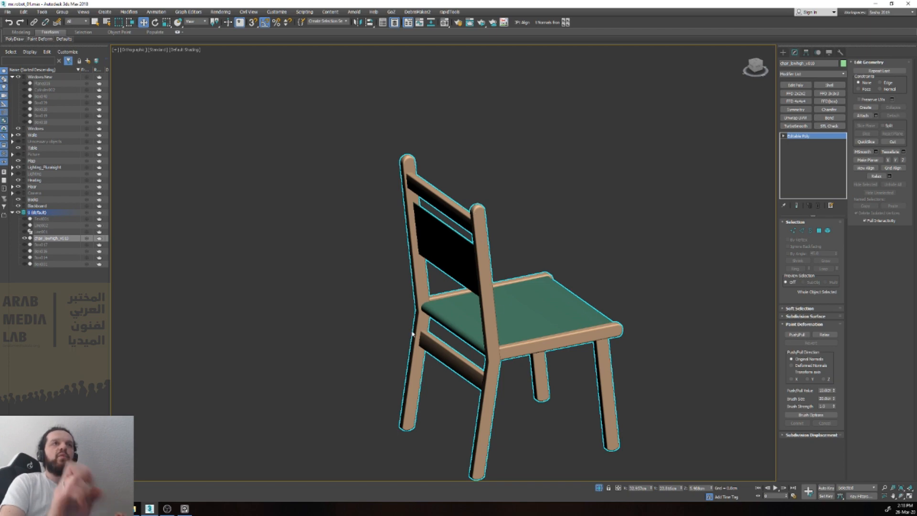
Step: Draw a cylinder in front of the chair seat in the right view and convert it to an editable poly
key(f)
key(v)
key(r)
click(603, 288)
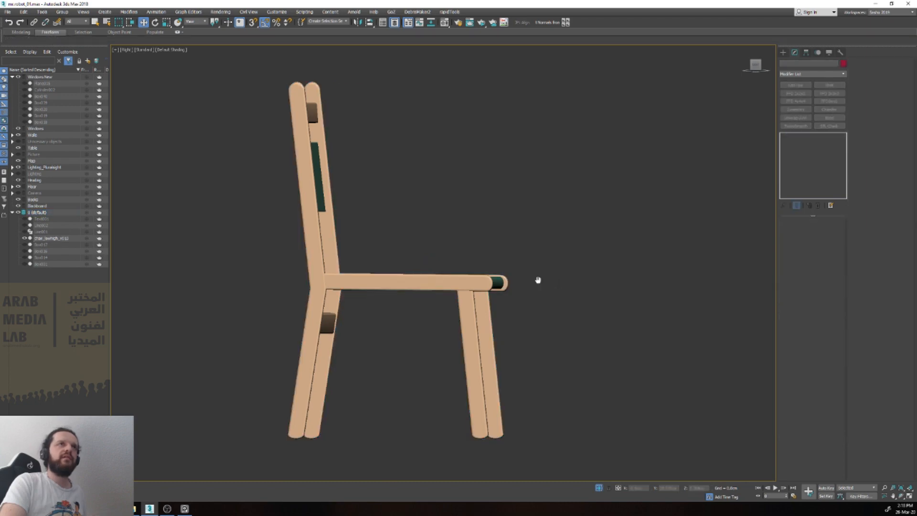
text(xcyl)
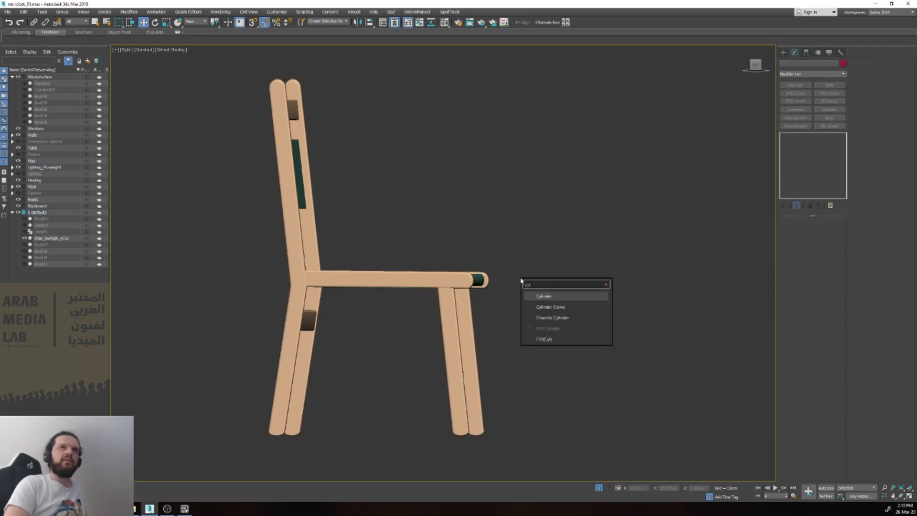
key(Return)
drag(553, 264, 572, 284)
key(F4)
key(F4)
key(ctrl+e)
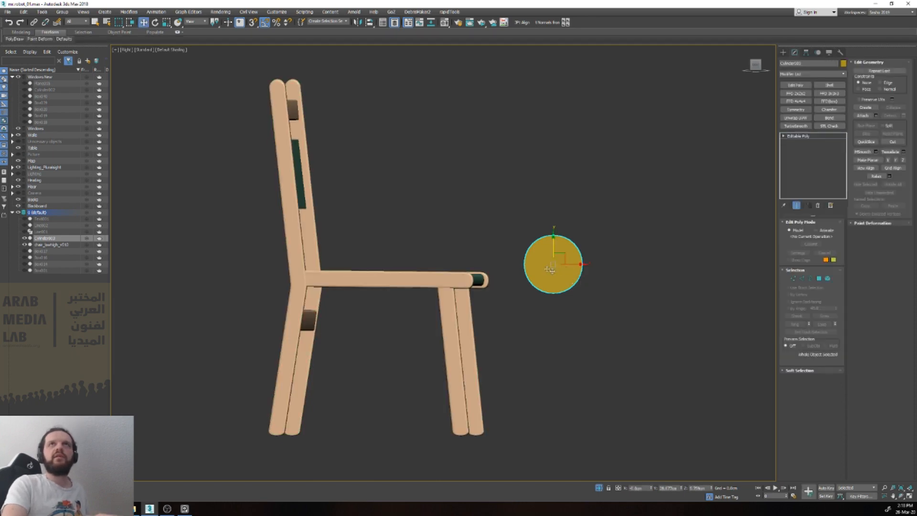
Step: Connect the top and bottom vertices of the round face with a vertical edge that splits it in half
key(4)
scroll(556, 246, up, 5)
key(1)
key(F3)
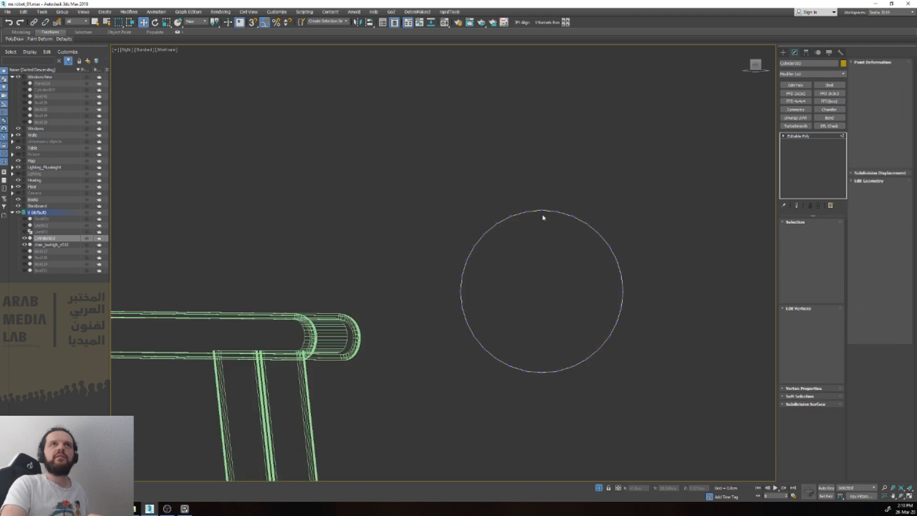
click(542, 211)
ctrl+click(540, 371)
key(ctrl+shift+e)
key(1)
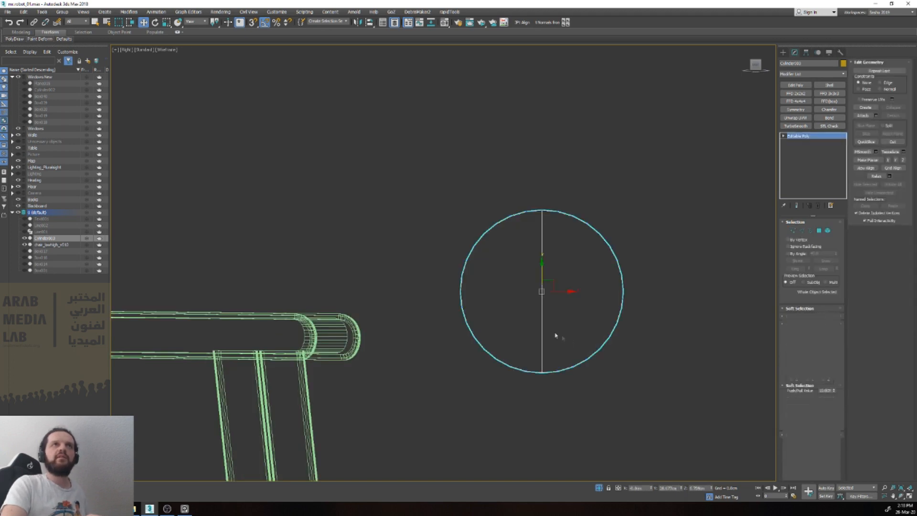
Step: Delete all polygons of the cylinder except the half of the round face nearest the chair
key(4)
click(515, 305)
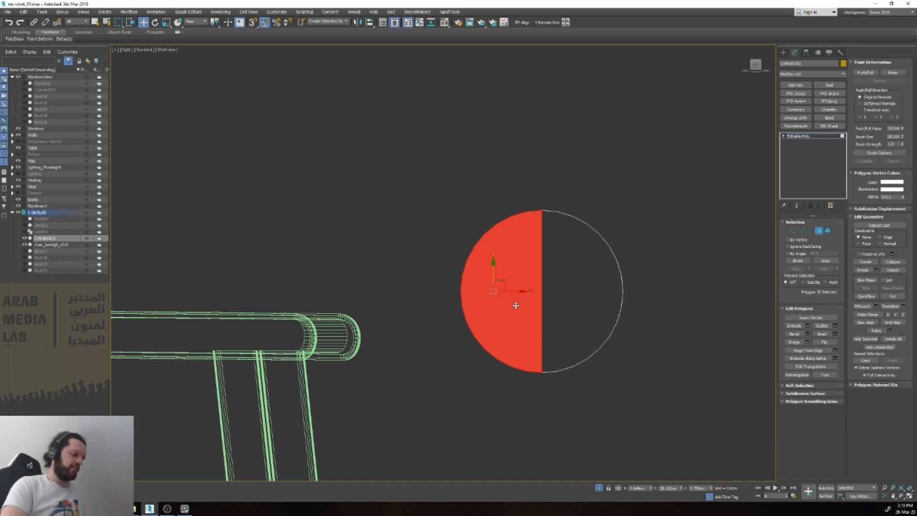
key(ctrl+i)
key(Delete)
key(4)
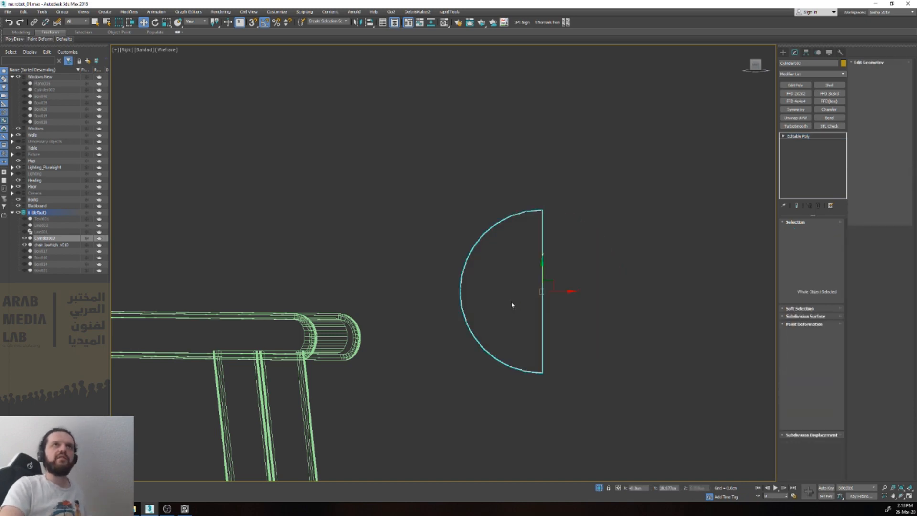
key(F3)
Step: Pull the straight edge of the half disc away from the chair to form a long flat strip with one rounded end
alt+middle_drag(510, 300, 487, 324)
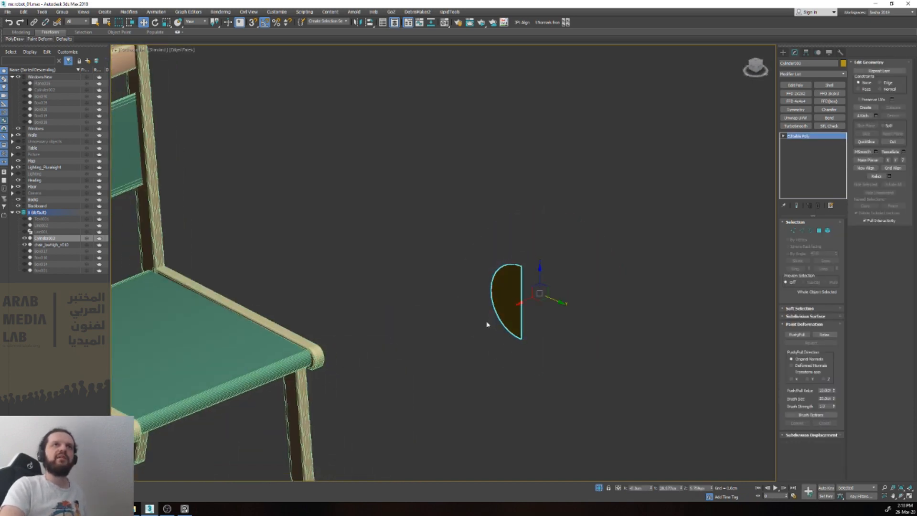
key(2)
click(521, 299)
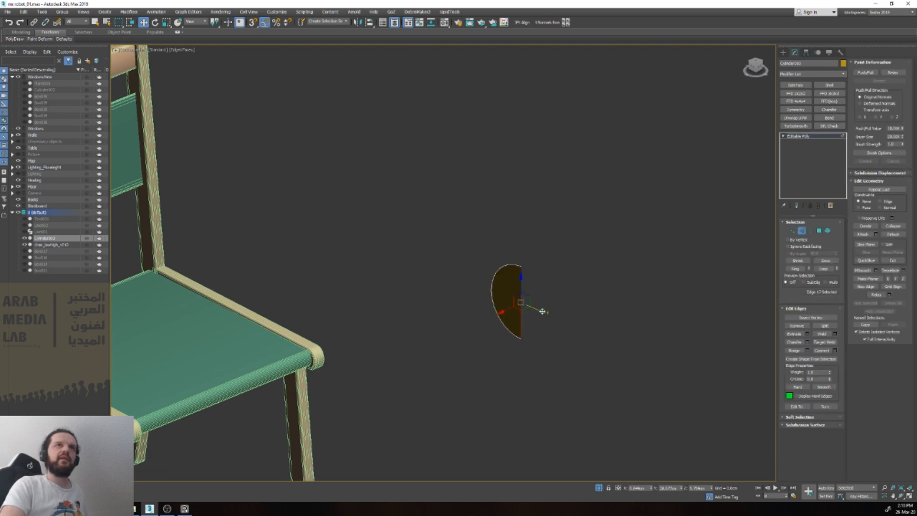
drag(542, 311, 782, 392)
scroll(659, 390, down, 4)
middle_drag(677, 396, 556, 367)
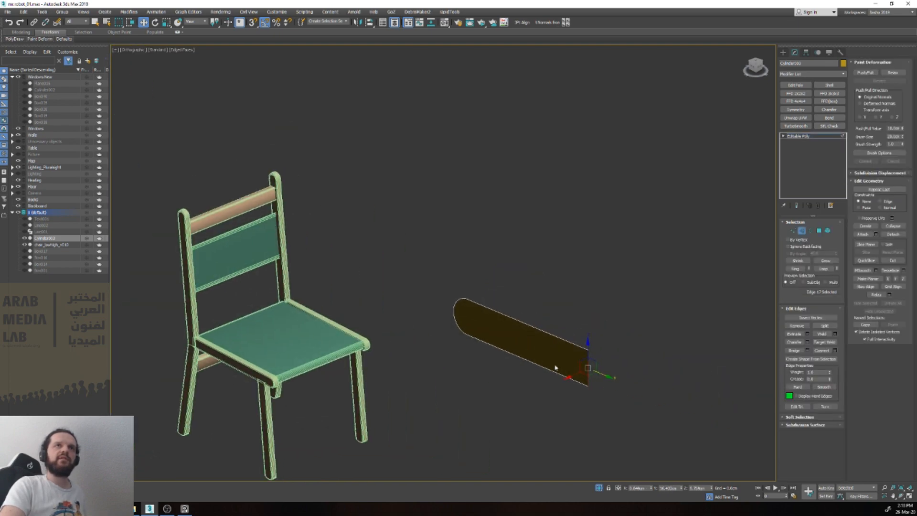
drag(601, 373, 670, 399)
key(2)
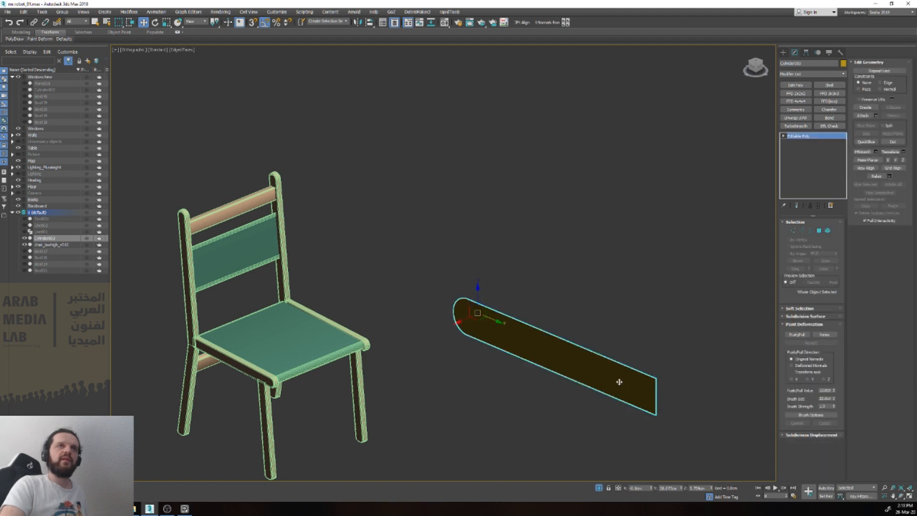
scroll(619, 381, down, 5)
alt+middle_drag(616, 377, 591, 358)
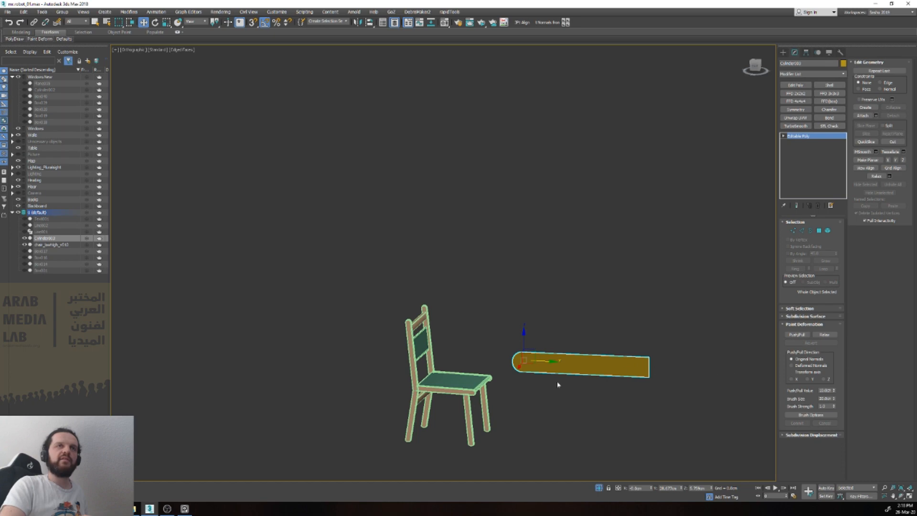
Step: Examine the chair's rounded side rail as a guide, and view the selected strip from the right side
scroll(453, 380, up, 5)
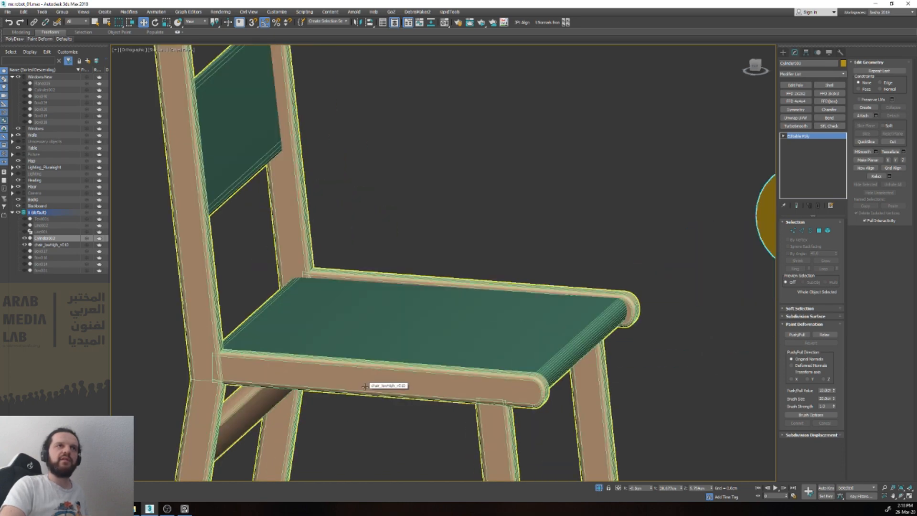
click(371, 380)
scroll(672, 307, down, 5)
middle_drag(673, 307, 463, 322)
click(636, 281)
key(v)
key(r)
key(z)
scroll(637, 281, down, 1)
middle_drag(636, 281, 338, 326)
scroll(442, 315, down, 1)
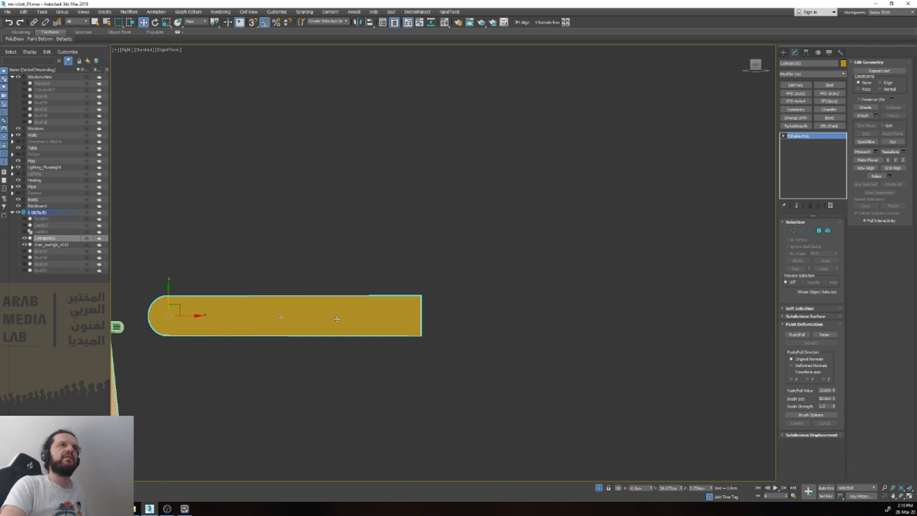
Step: Add a Symmetry modifier to the strip, shift its mirror plane along X and flip it so both ends are rounded
click(796, 110)
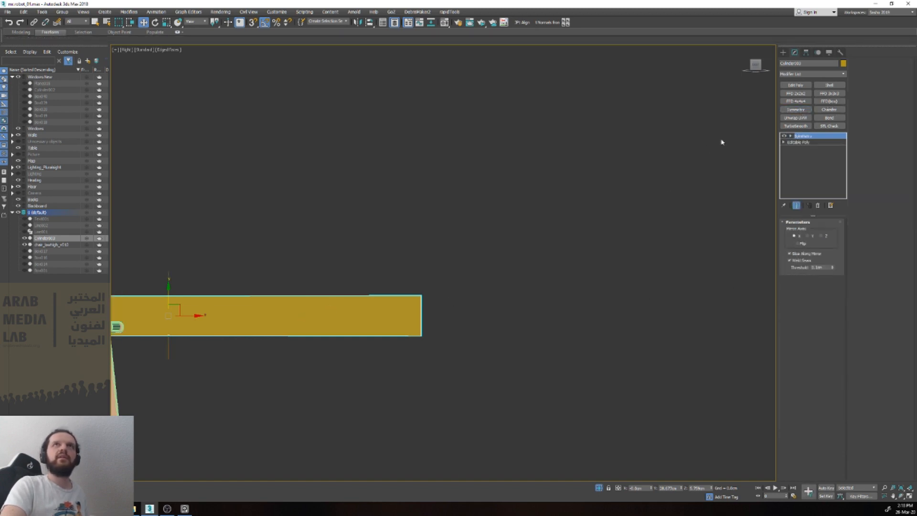
click(791, 136)
click(803, 142)
drag(198, 316, 445, 326)
click(797, 243)
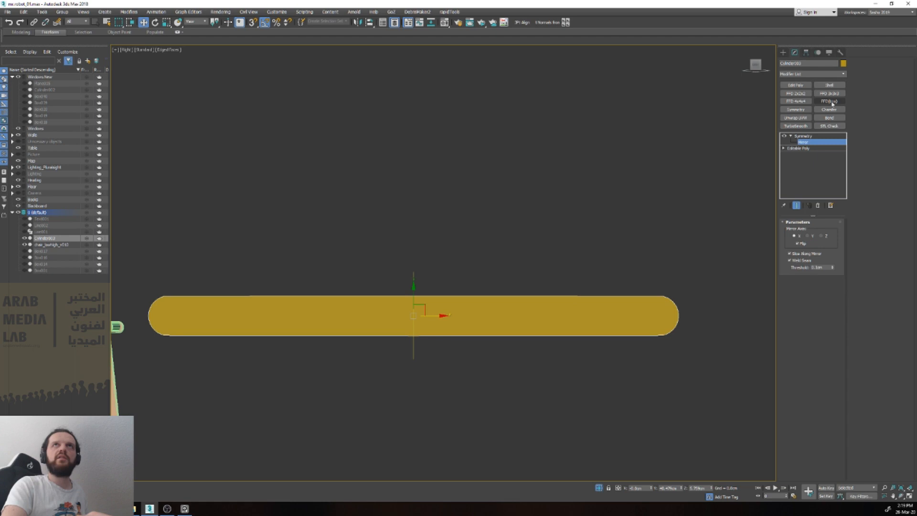
Step: Thicken the rounded strip with a Shell modifier, setting its inner amount to 0.75 cm
click(829, 86)
alt+middle_drag(651, 278, 599, 344)
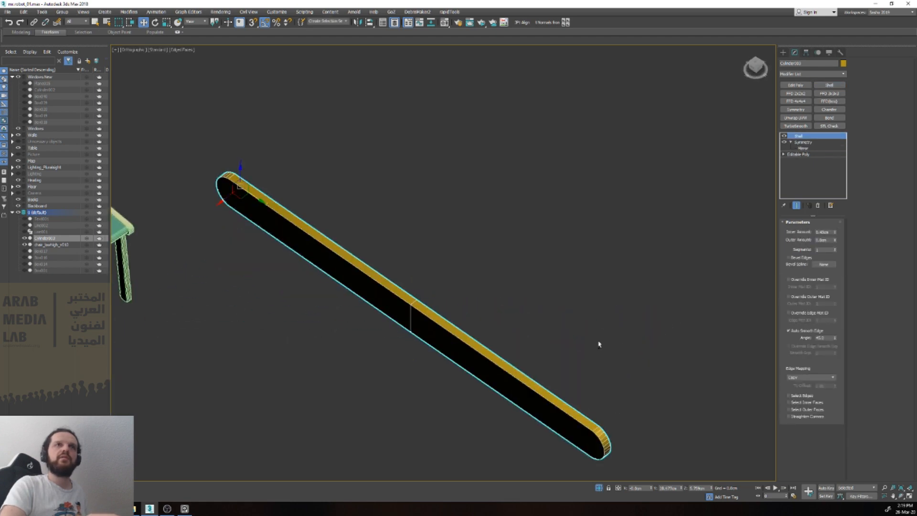
mouse_move(835, 232)
mouse_down()
mouse_move(836, 211)
mouse_move(834, 220)
mouse_up()
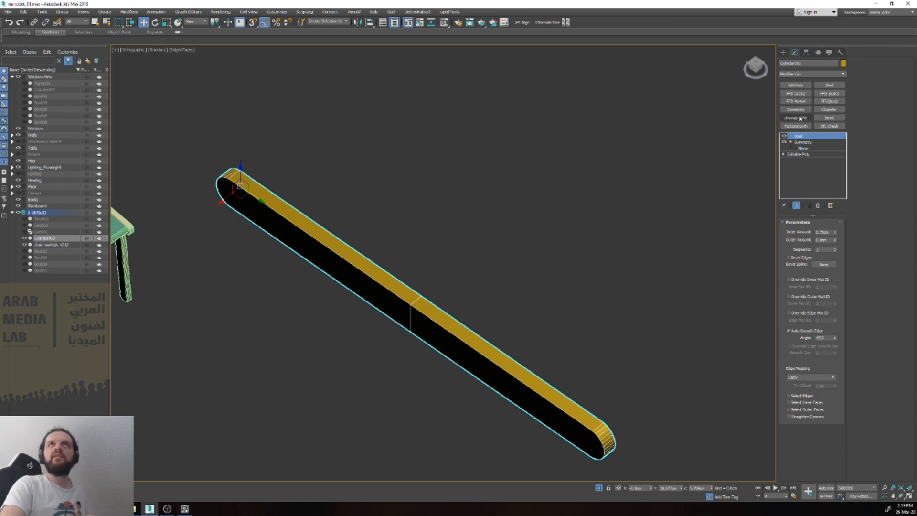
Step: Try a TurboSmooth modifier on the thickened strip and remove it from the modifier stack
click(800, 126)
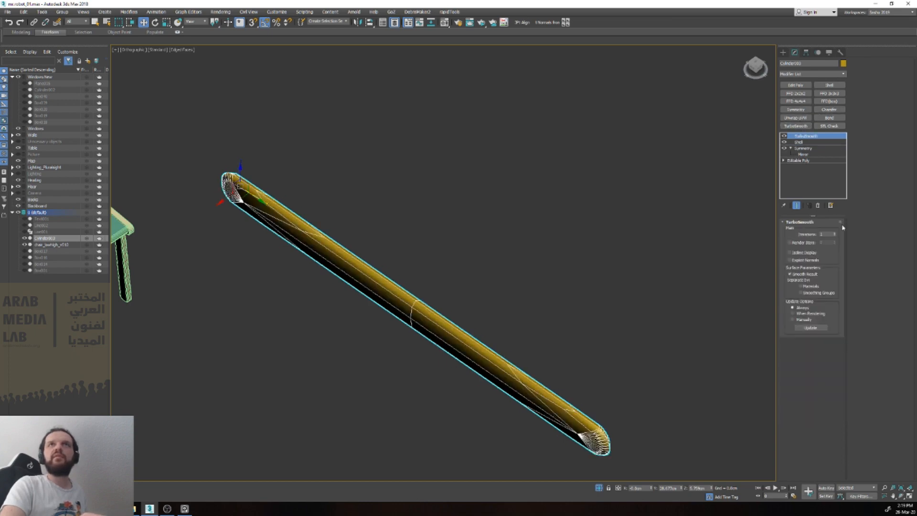
right_click(808, 137)
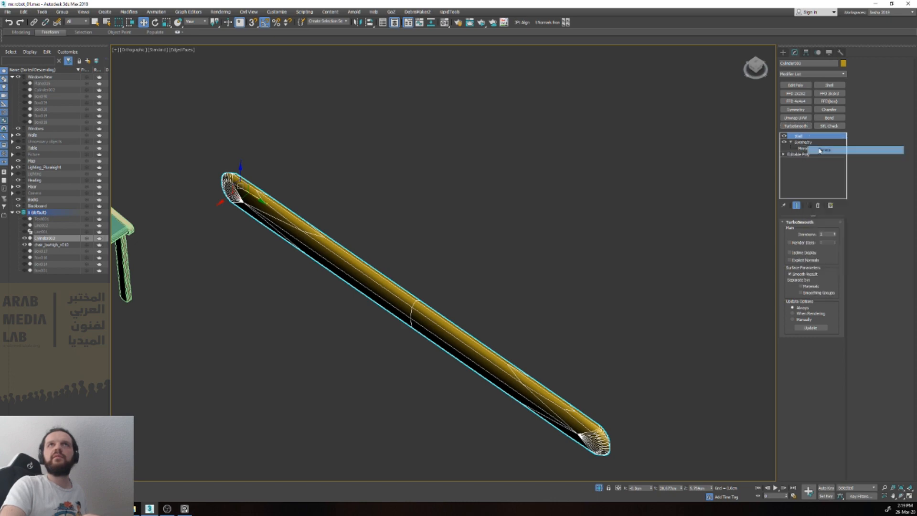
Step: Try a Chamfer modifier on the thickened strip, limited to unsmoothed edges, and remove it from the modifier stack
click(821, 148)
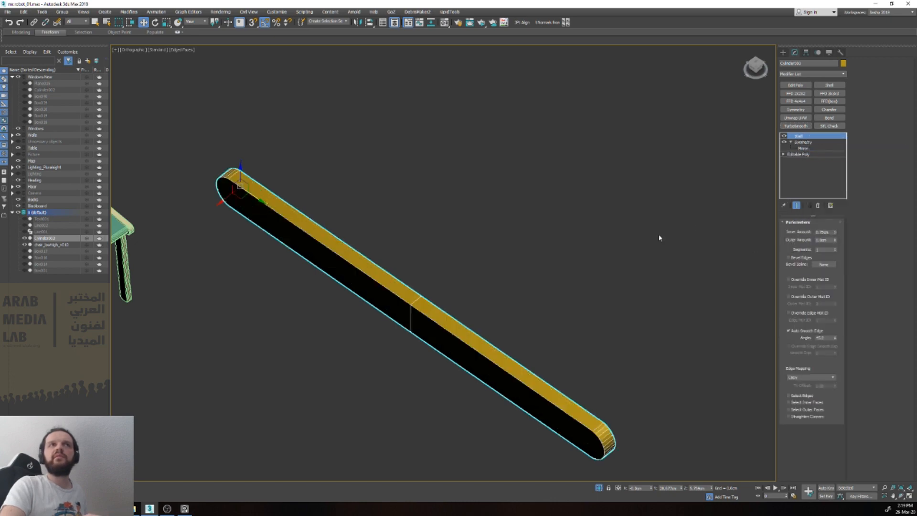
click(829, 110)
click(817, 334)
click(812, 351)
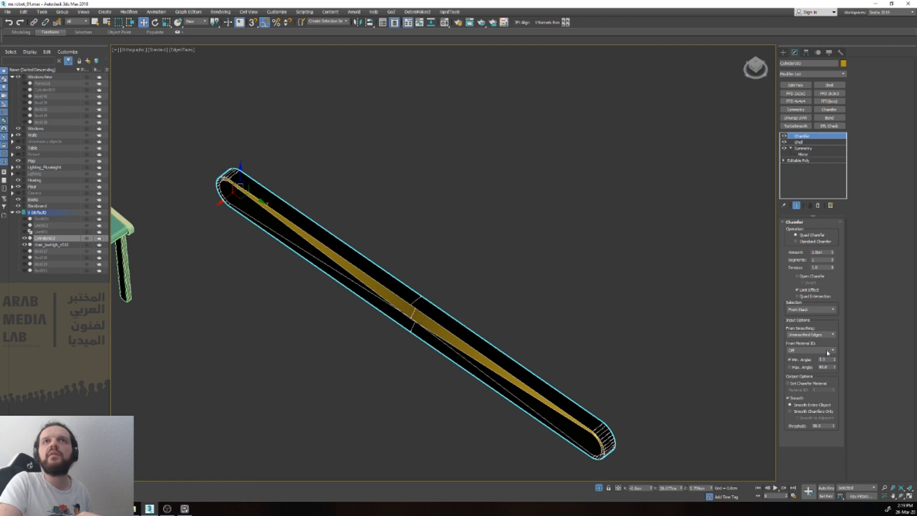
right_click(796, 138)
click(812, 149)
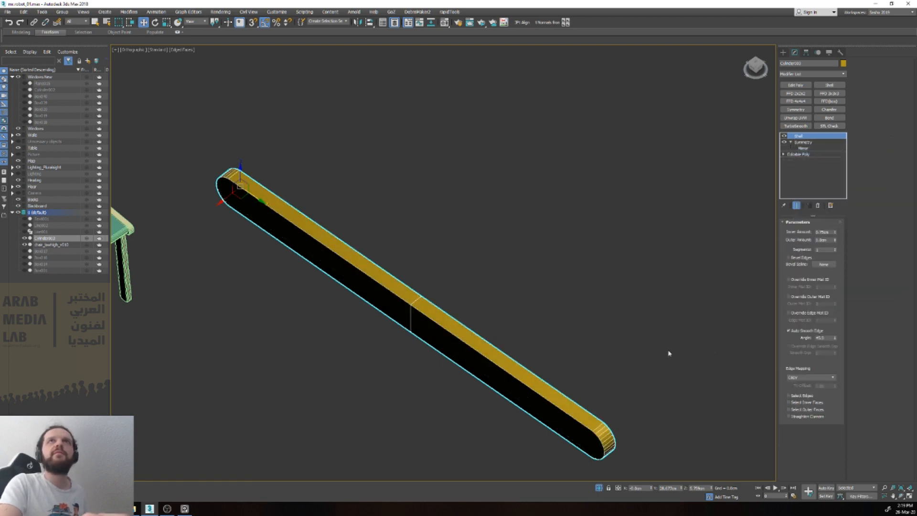
Step: Collapse the strip's modifier stack and convert the strip to an Editable Poly
right_click(803, 136)
click(826, 207)
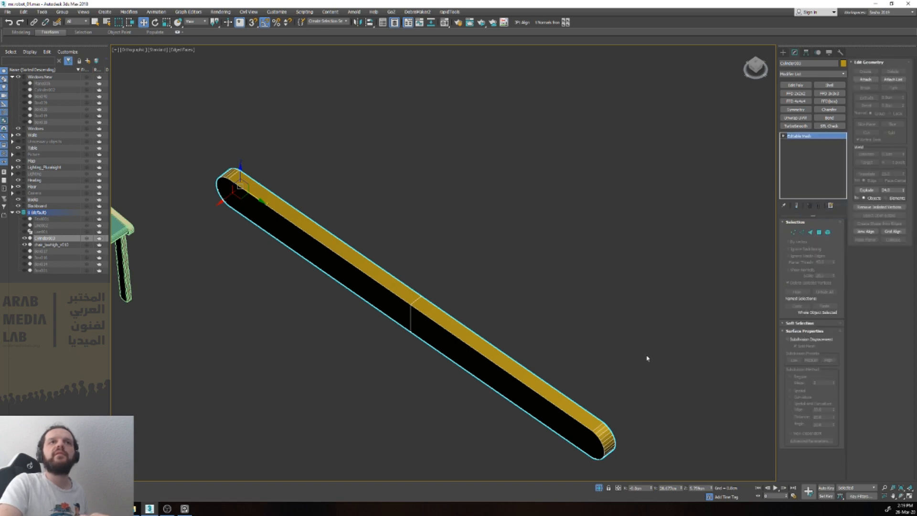
right_click(460, 355)
click(449, 433)
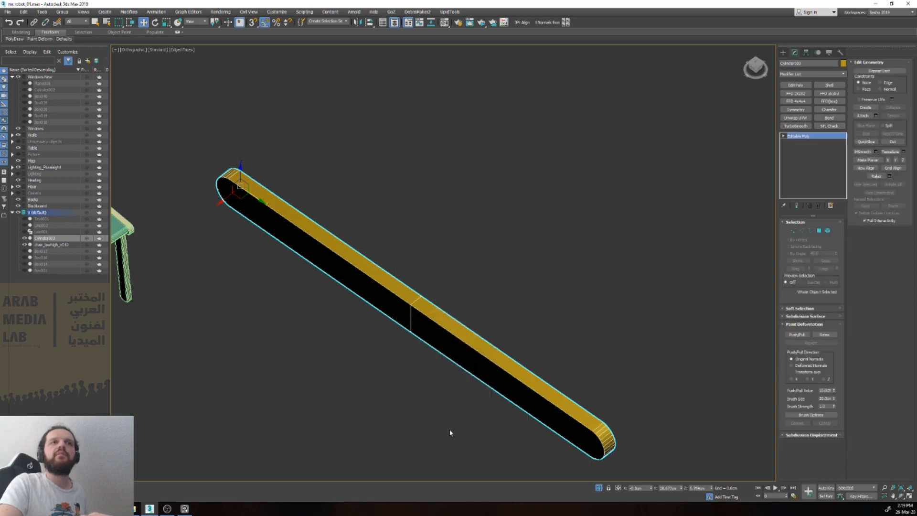
Step: Add a Chamfer modifier to the strip with a 0.05 cm amount, applied only to unsmoothed edges
click(829, 110)
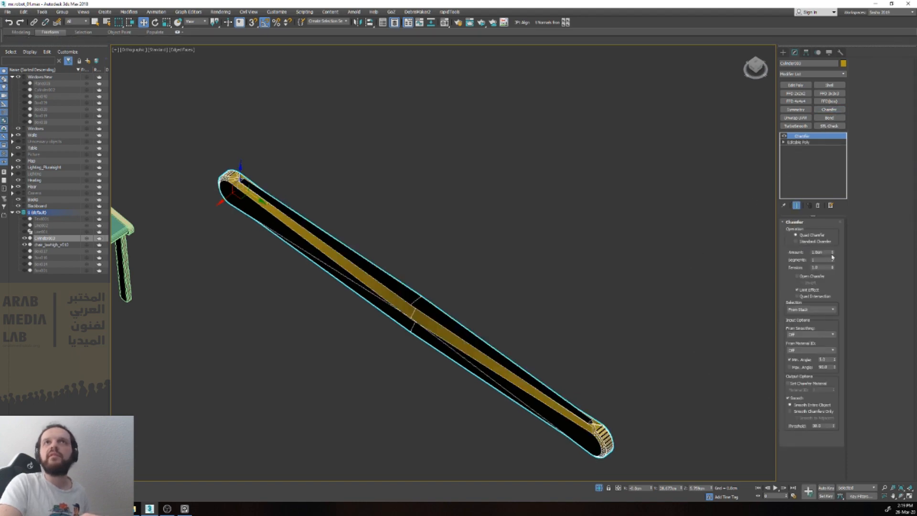
drag(833, 256, 842, 288)
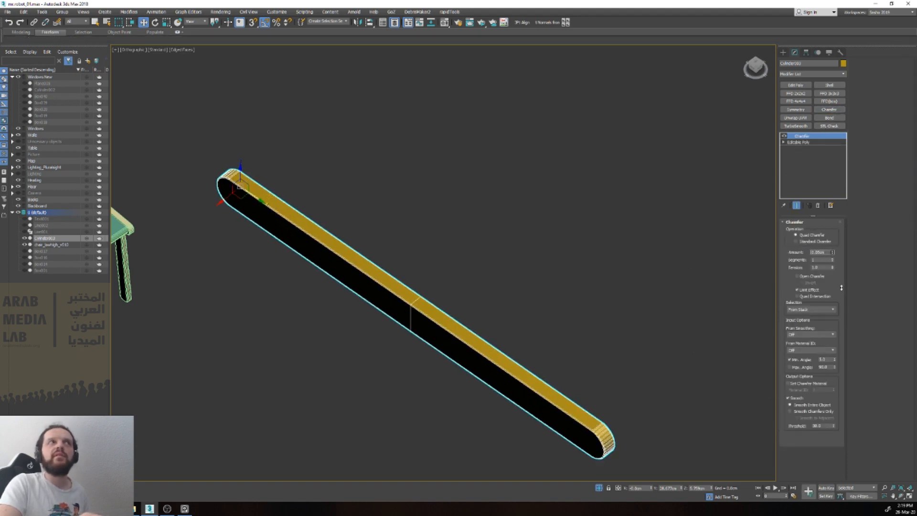
scroll(709, 338, up, 6)
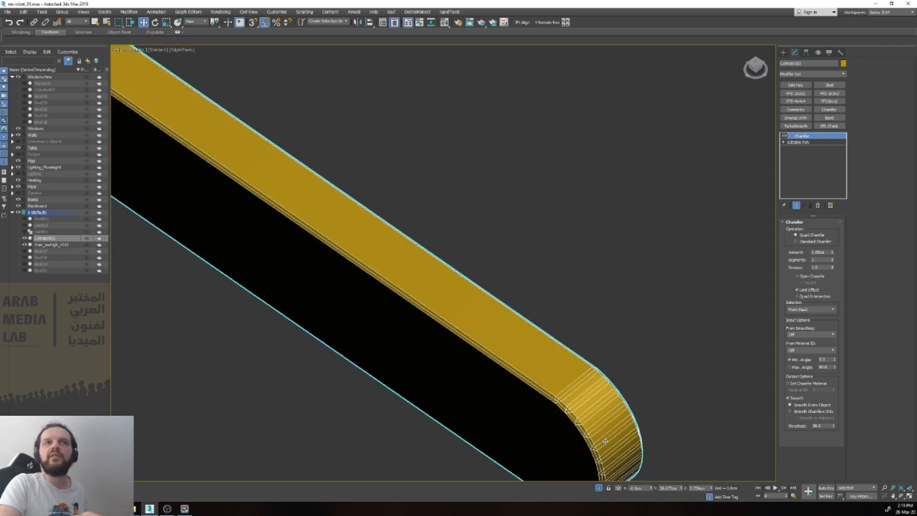
click(823, 336)
click(825, 351)
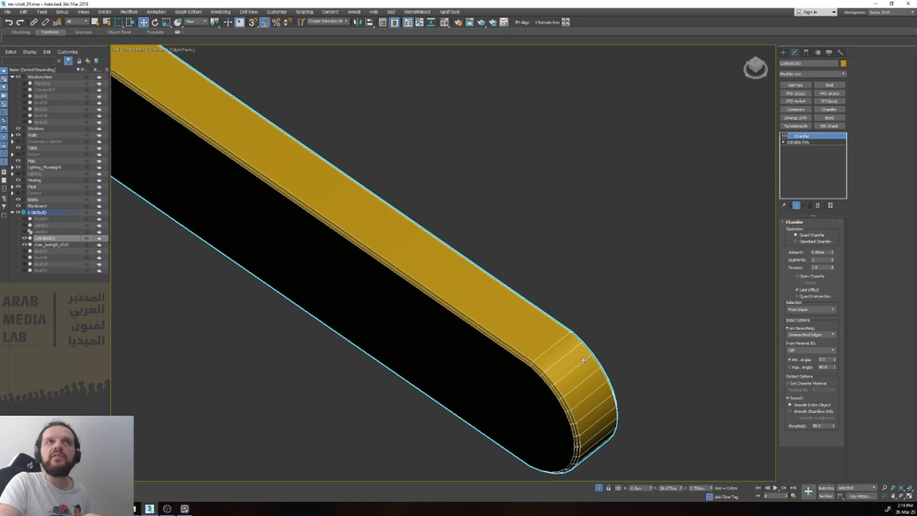
scroll(585, 358, down, 2)
scroll(532, 346, down, 3)
alt+middle_drag(549, 346, 497, 322)
scroll(561, 305, up, 4)
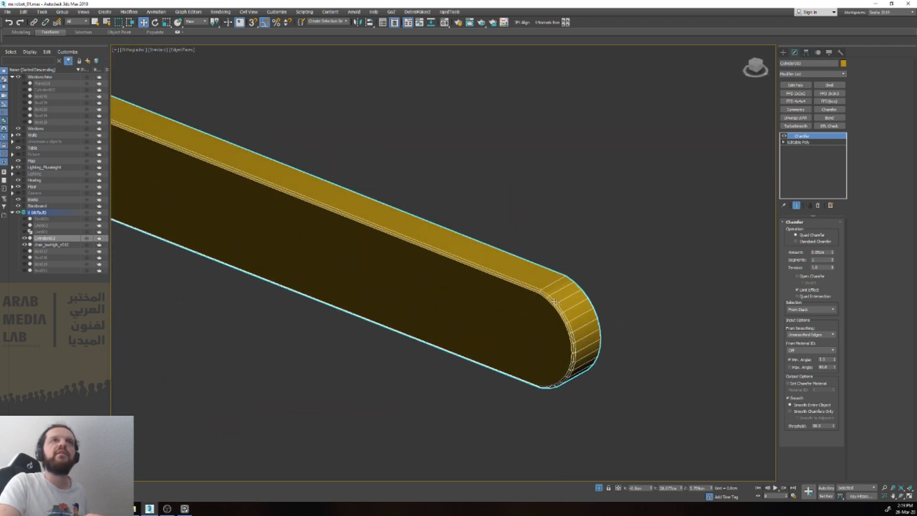
scroll(540, 287, down, 3)
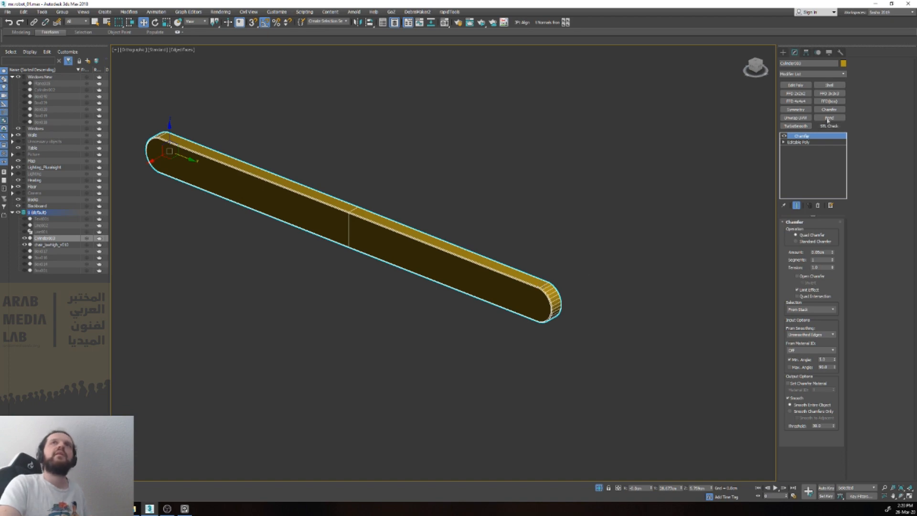
Step: Add a TurboSmooth modifier with 2 iterations to the chamfered strip and display it shaded without edged faces
click(796, 126)
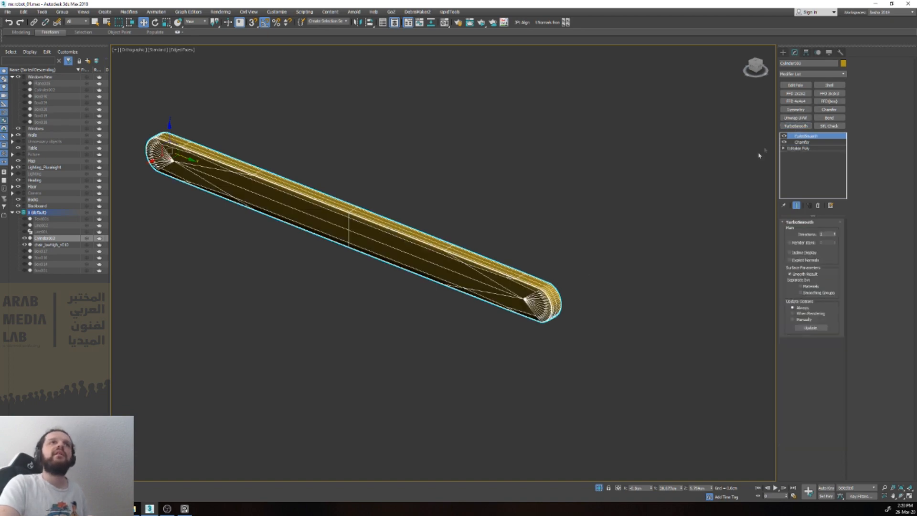
click(834, 232)
key(F3)
key(F3)
key(F4)
scroll(573, 286, up, 5)
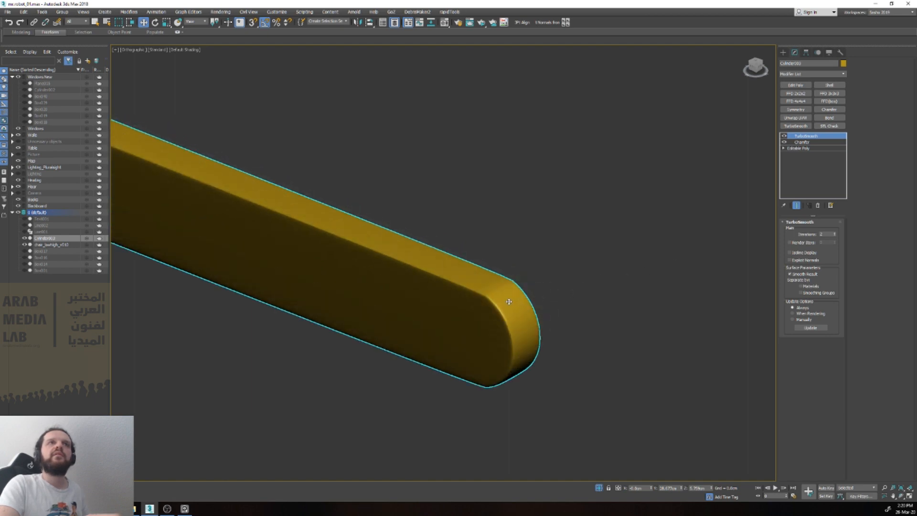
Step: Compare the smoothed strip with the old chair and delete the strip
scroll(511, 297, down, 3)
alt+middle_drag(511, 297, 510, 329)
scroll(459, 319, down, 2)
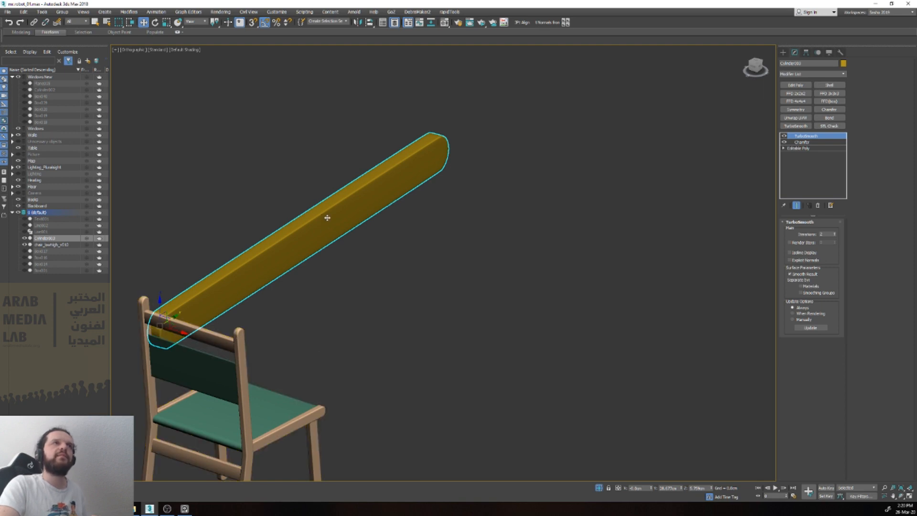
key(Delete)
Step: Examine the old chair's construction by selecting its seat and backrest elements, and leave element selection
click(224, 371)
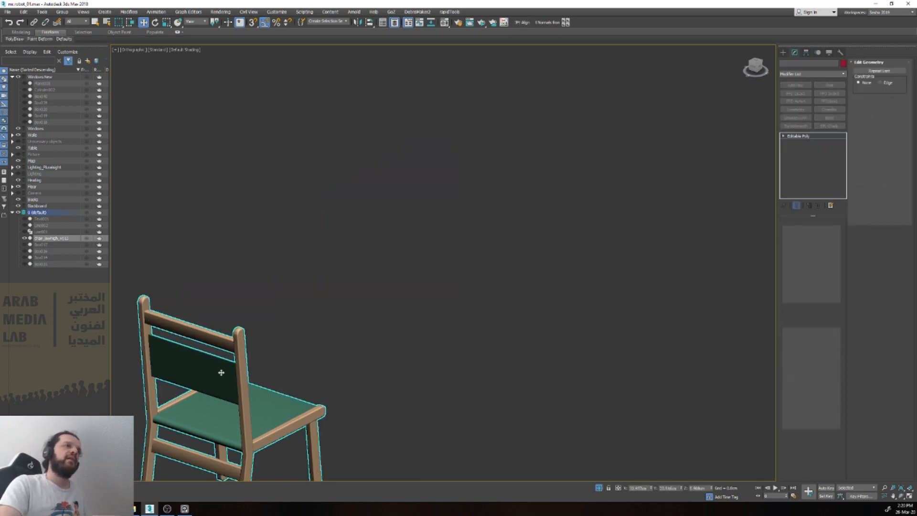
key(5)
scroll(242, 378, up, 3)
click(319, 423)
middle_drag(319, 422, 298, 341)
scroll(505, 268, down, 3)
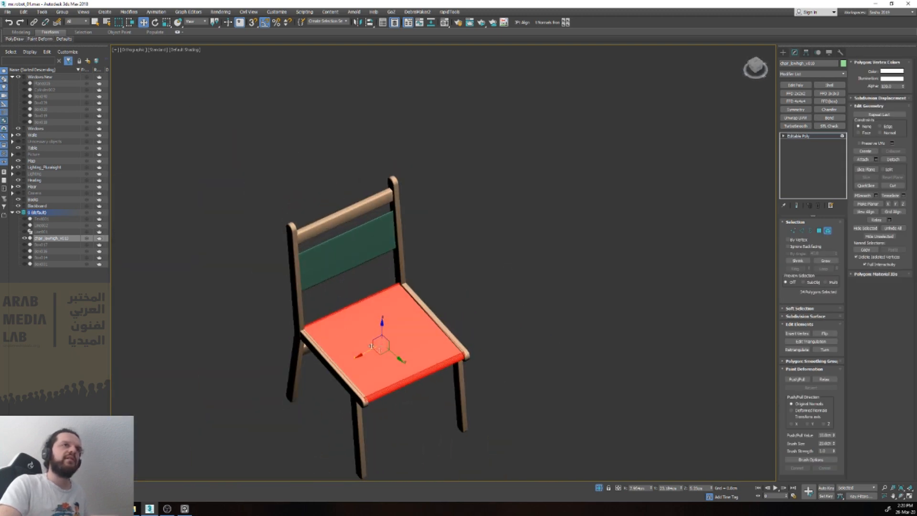
scroll(382, 342, up, 3)
click(285, 164)
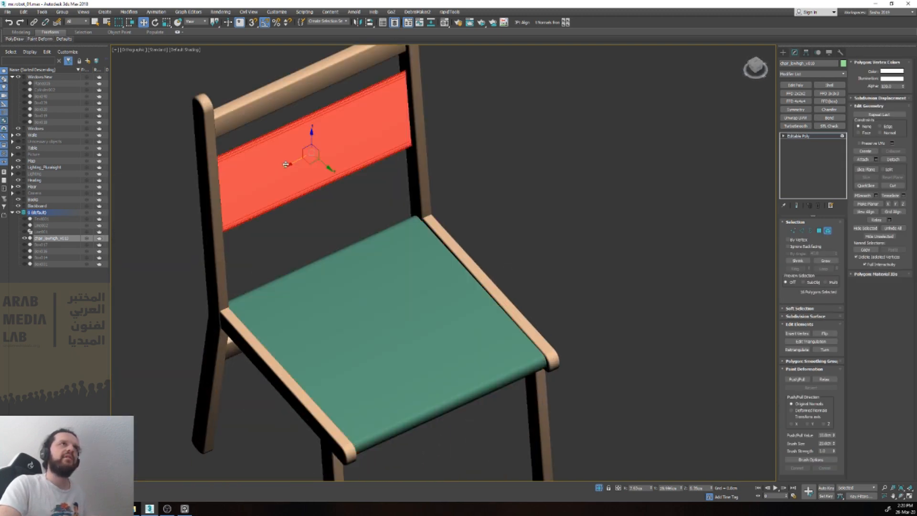
scroll(306, 154, up, 3)
alt+middle_drag(319, 267, 414, 260)
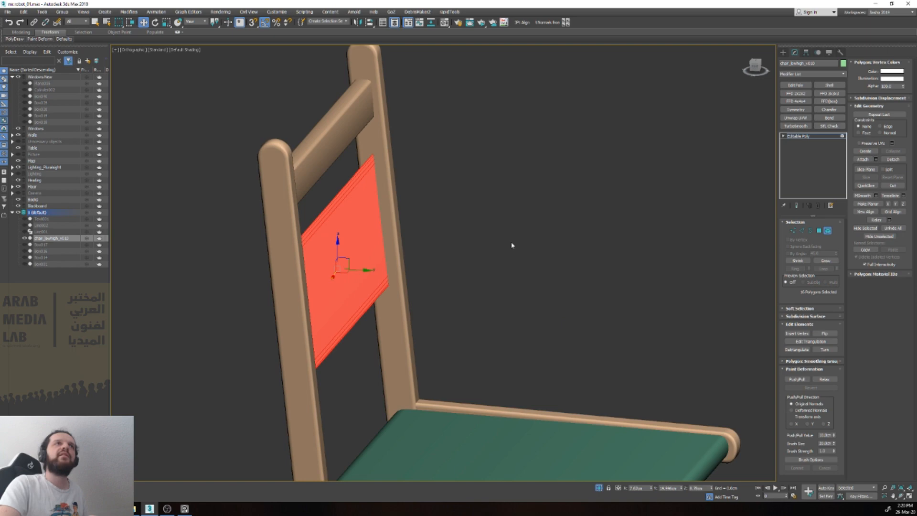
key(4)
scroll(511, 245, down, 5)
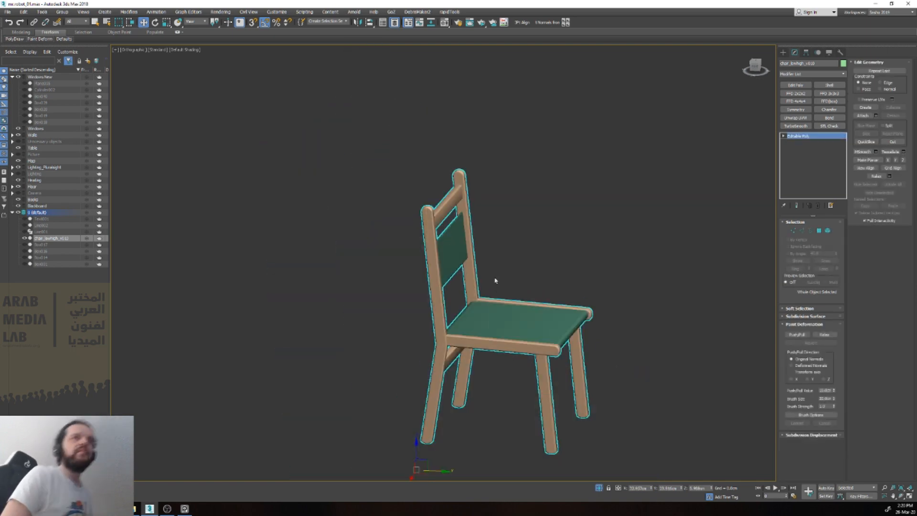
Step: Exit isolation to show the whole room and move the old chair in front of the desk block
key(alt+q)
scroll(444, 292, down, 4)
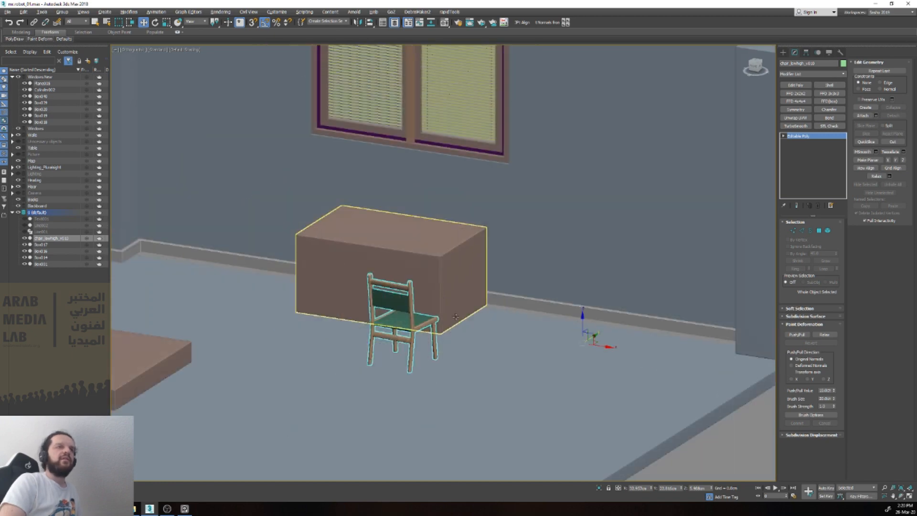
key(v)
key(t)
key(z)
key(e)
drag(474, 270, 285, 184)
key(w)
scroll(472, 255, down, 6)
middle_drag(313, 191, 405, 281)
scroll(426, 337, down, 2)
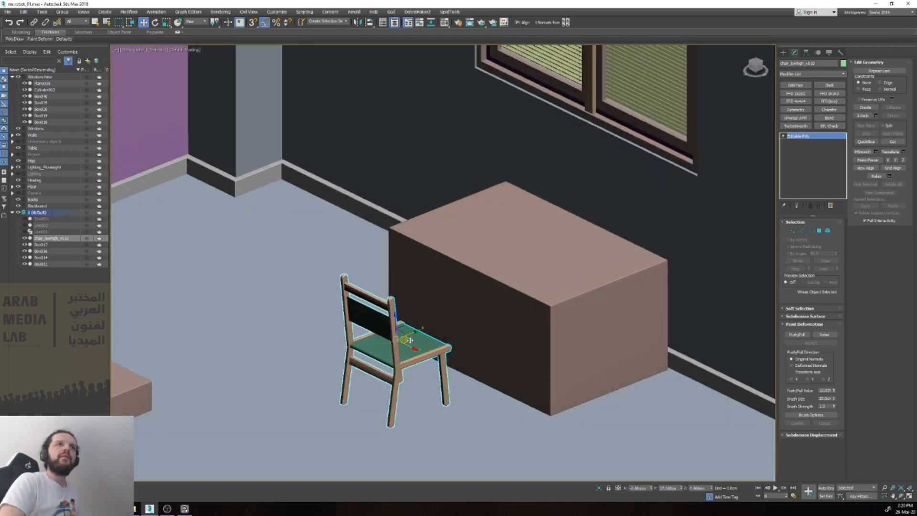
Step: Move the chair closer to the desk block and scale it up uniformly to suit the desk
drag(414, 333, 428, 328)
click(514, 283)
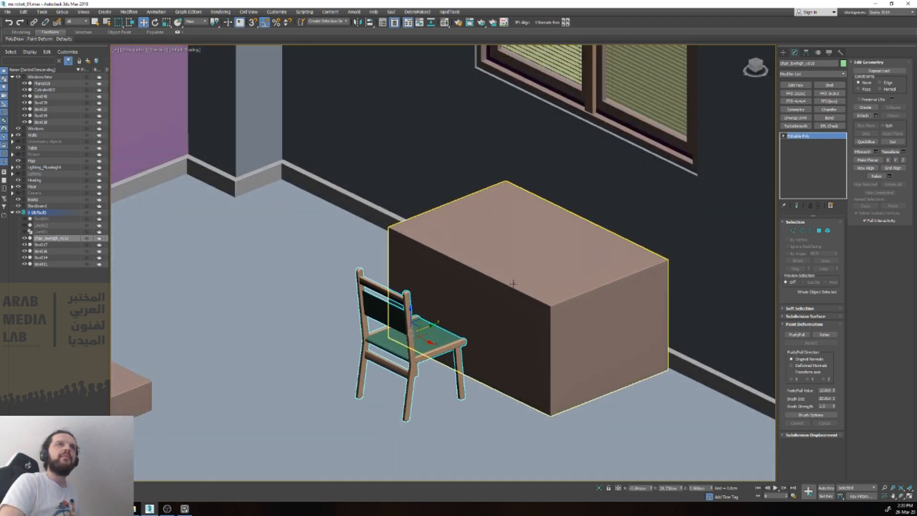
scroll(513, 283, down, 5)
scroll(477, 308, up, 2)
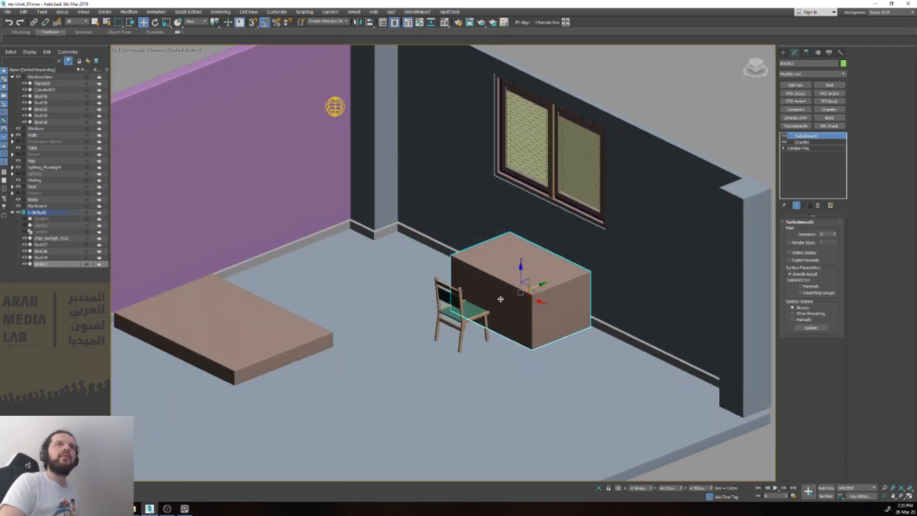
click(477, 313)
key(r)
drag(471, 305, 481, 291)
Step: Snap the chair's pivot to the bottom of its legs in the front view
key(f)
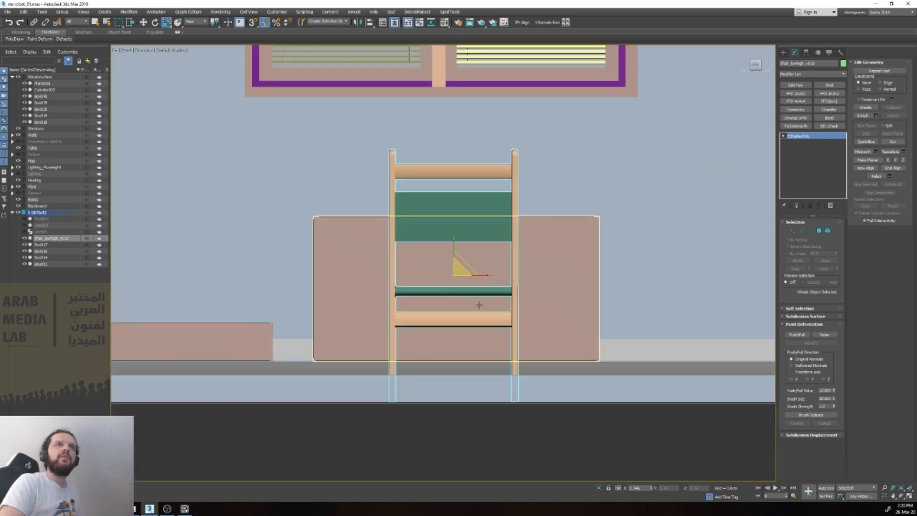
key(Insert)
drag(454, 247, 515, 399)
key(s)
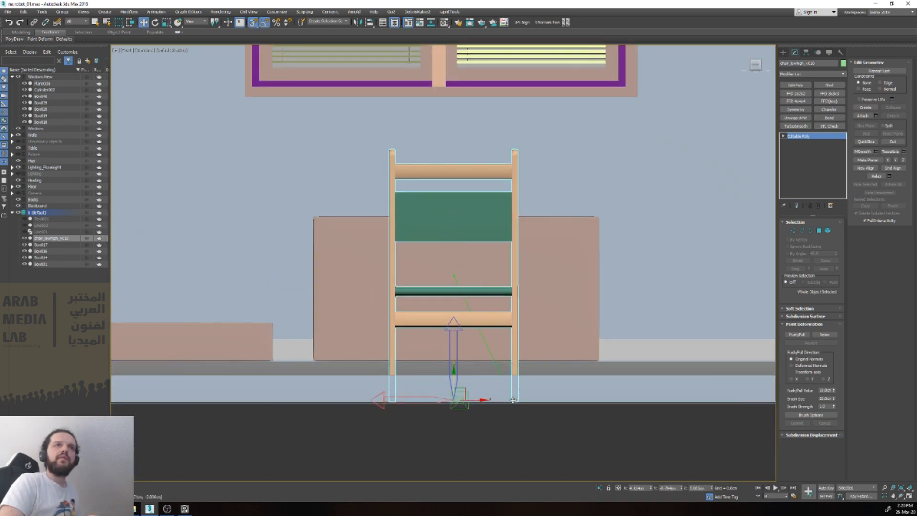
scroll(512, 399, up, 6)
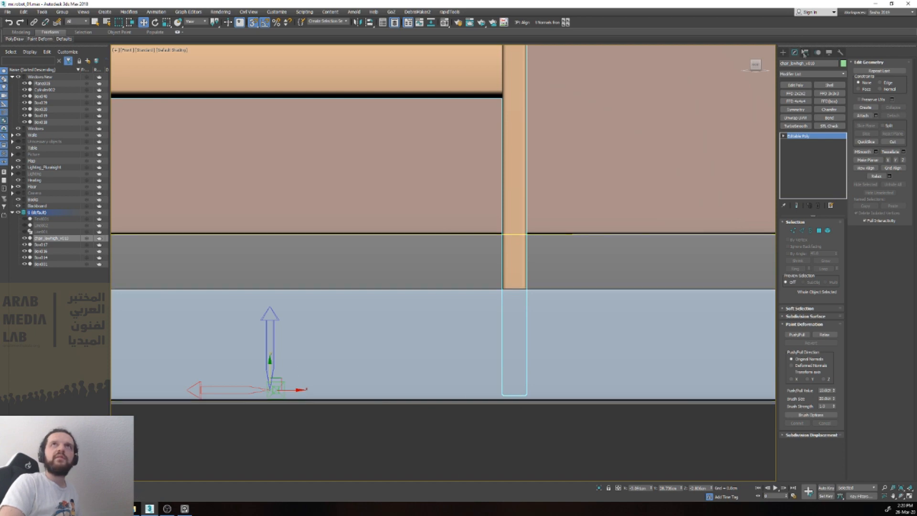
click(805, 52)
drag(269, 377, 506, 395)
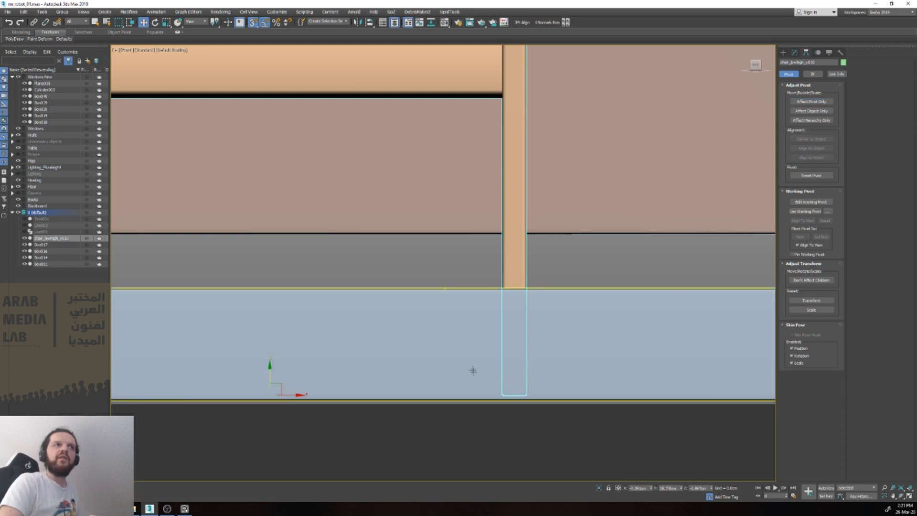
Step: Raise the chair so that its legs stand on the floor surface
scroll(475, 370, down, 8)
scroll(302, 304, down, 3)
drag(285, 297, 551, 303)
alt+middle_drag(569, 306, 555, 327)
middle_drag(448, 344, 545, 341)
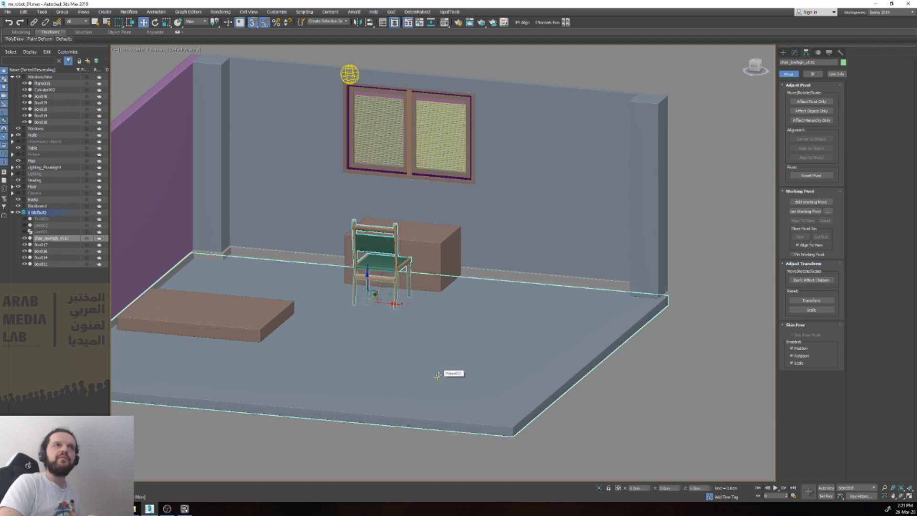
Step: Examine from the front how the bed block, chair and desk block rest on the floor, and clear the selection
click(256, 321)
key(f)
key(z)
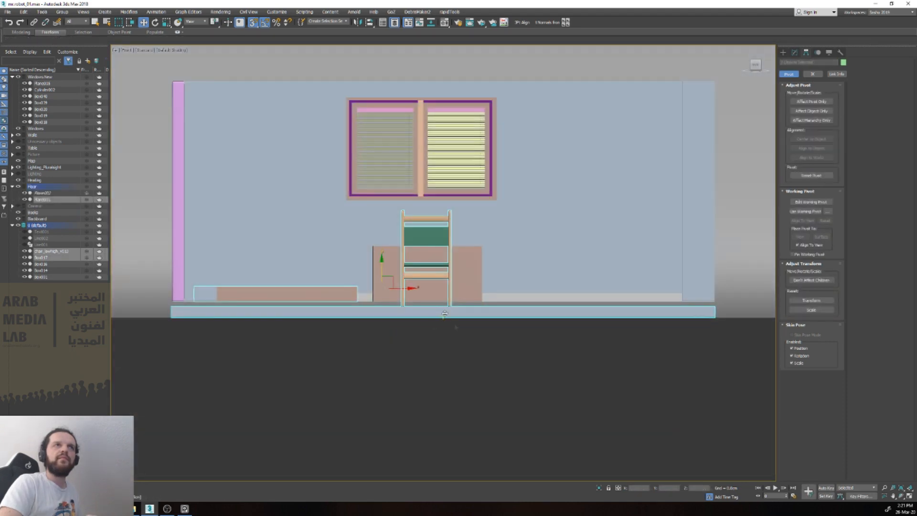
scroll(381, 279, up, 3)
key(s)
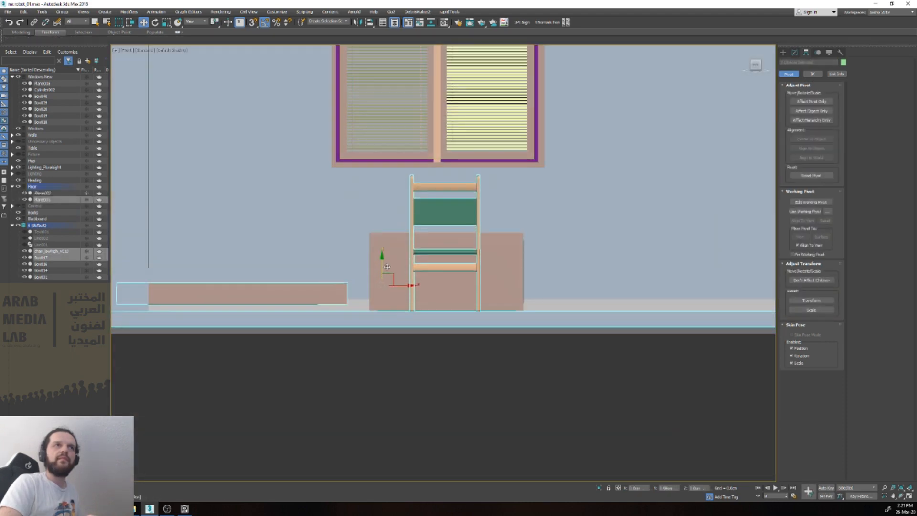
scroll(387, 266, up, 6)
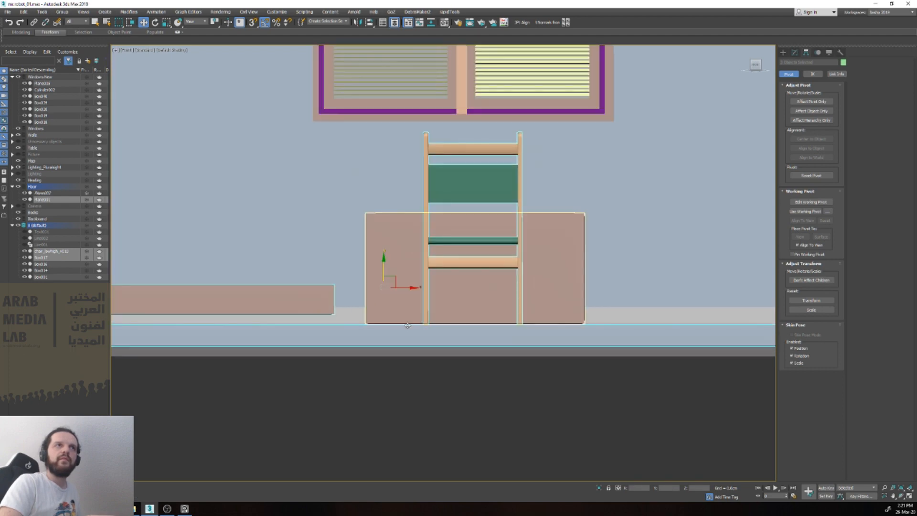
scroll(382, 315, down, 5)
scroll(532, 322, up, 4)
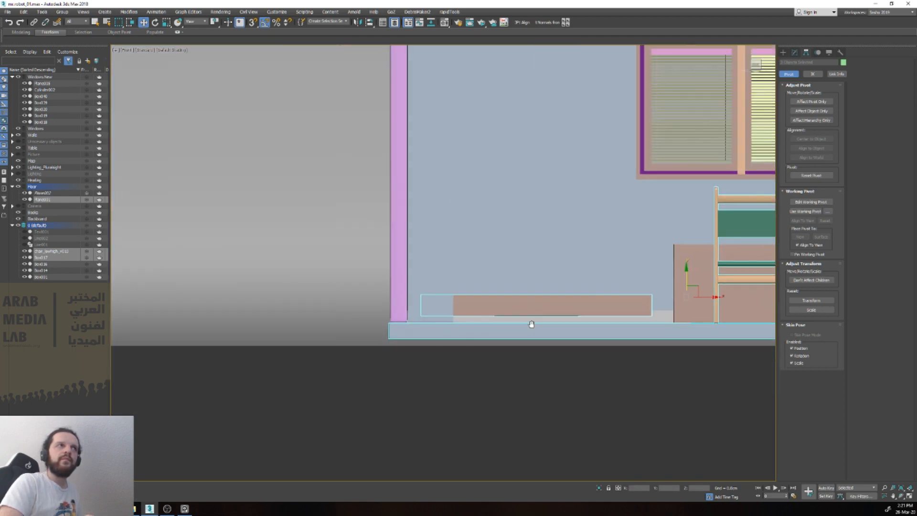
scroll(479, 310, up, 5)
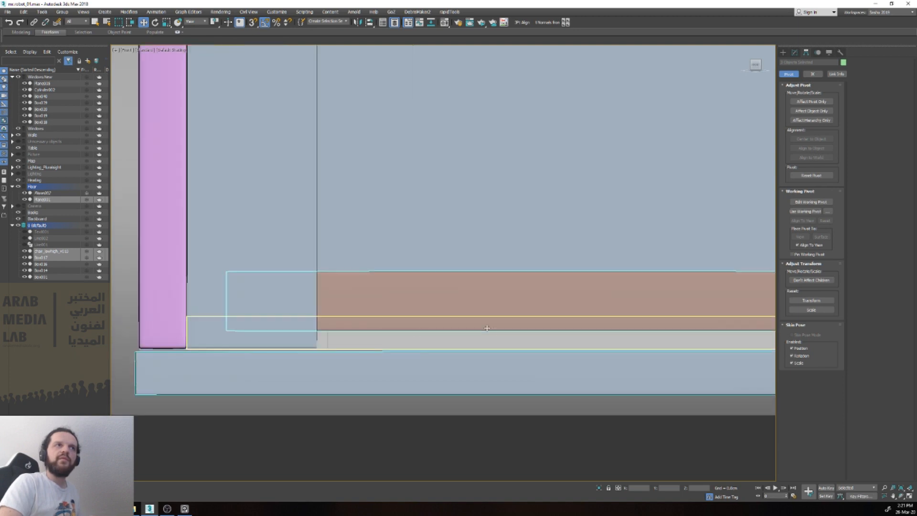
middle_drag(618, 308, 495, 348)
drag(714, 310, 719, 308)
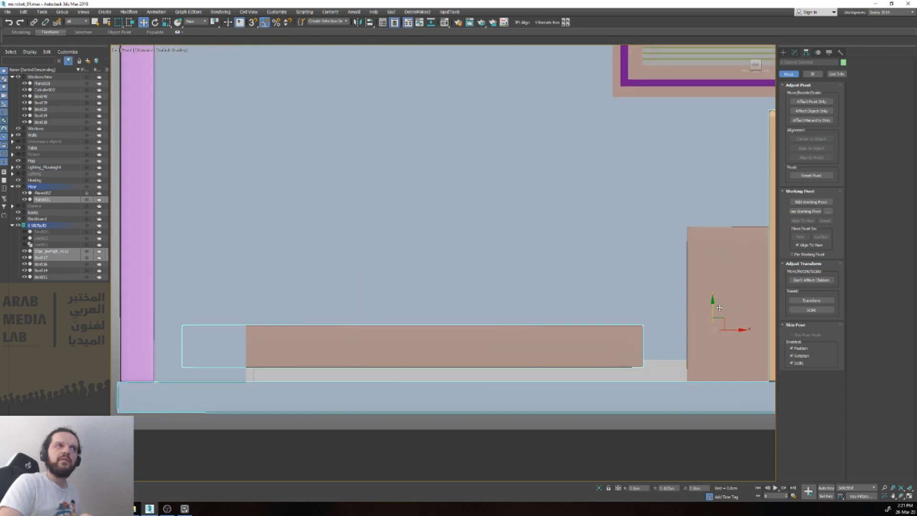
scroll(720, 307, down, 3)
alt+middle_drag(719, 308, 685, 339)
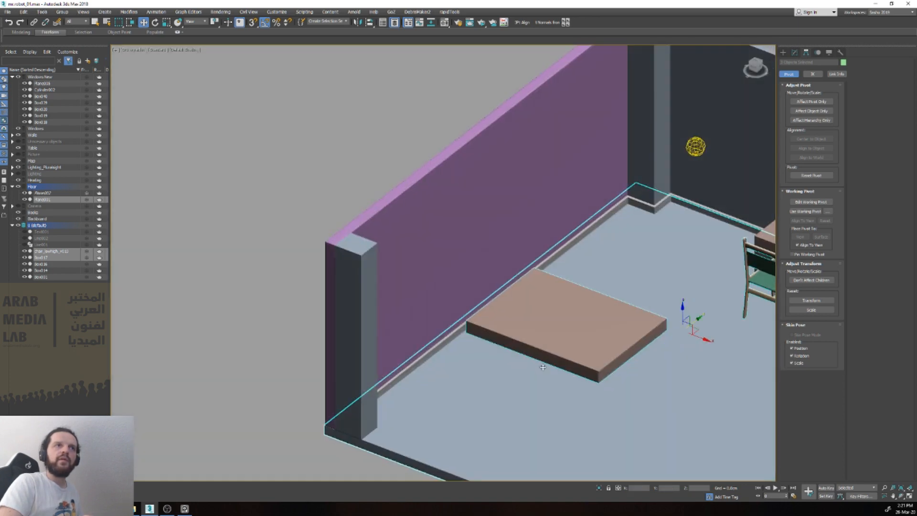
scroll(406, 380, down, 3)
click(311, 405)
scroll(681, 396, up, 4)
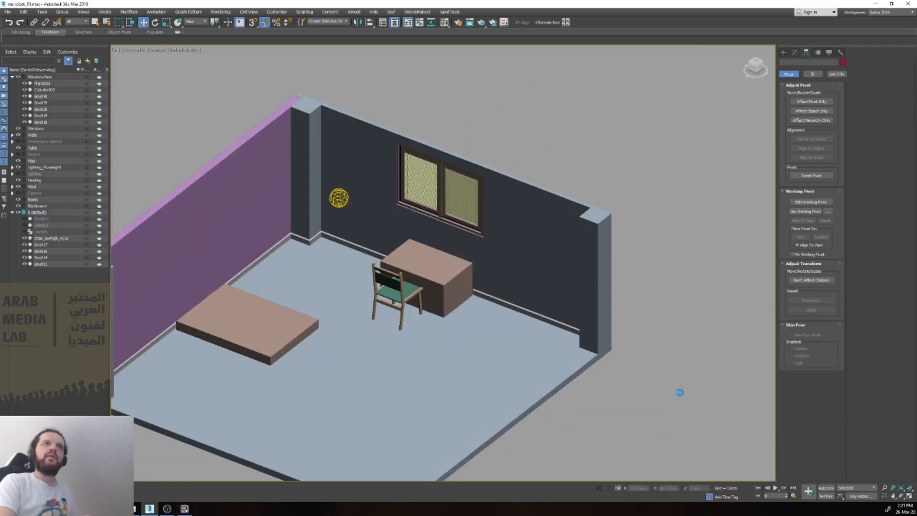
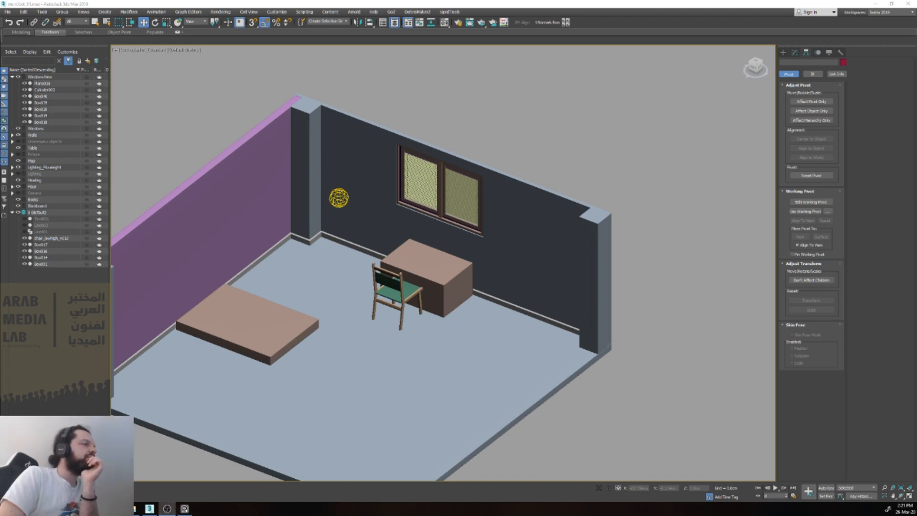
Step: Examine the desk block and chair beside the window wall, and check their alignment with the window in the front view
click(429, 263)
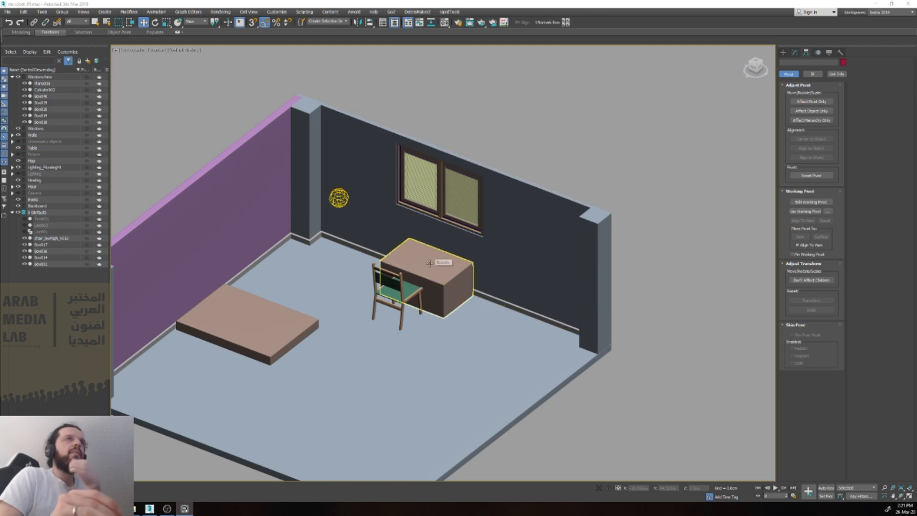
scroll(429, 264, up, 2)
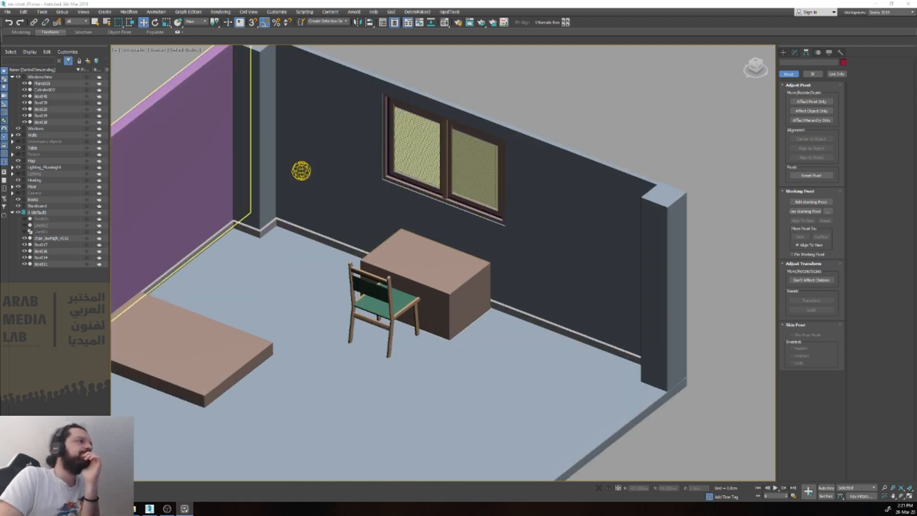
click(727, 421)
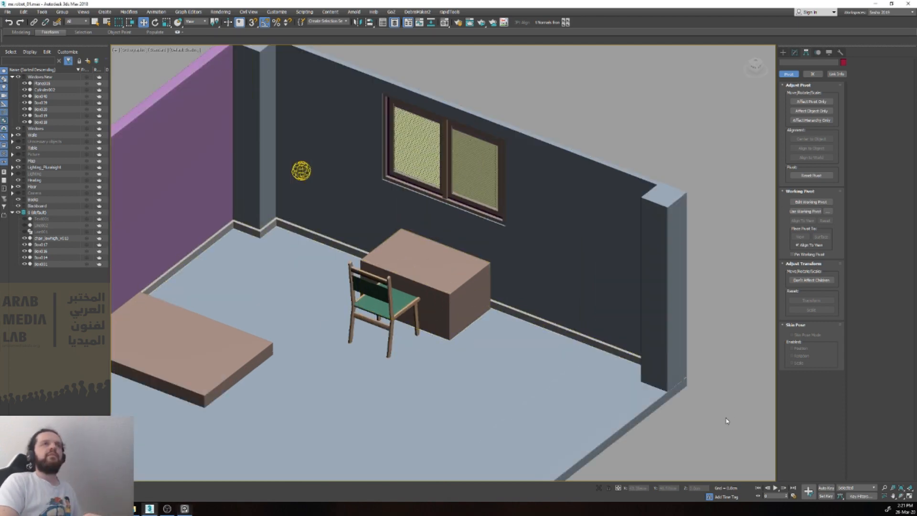
right_click(727, 421)
click(736, 424)
scroll(462, 328, up, 6)
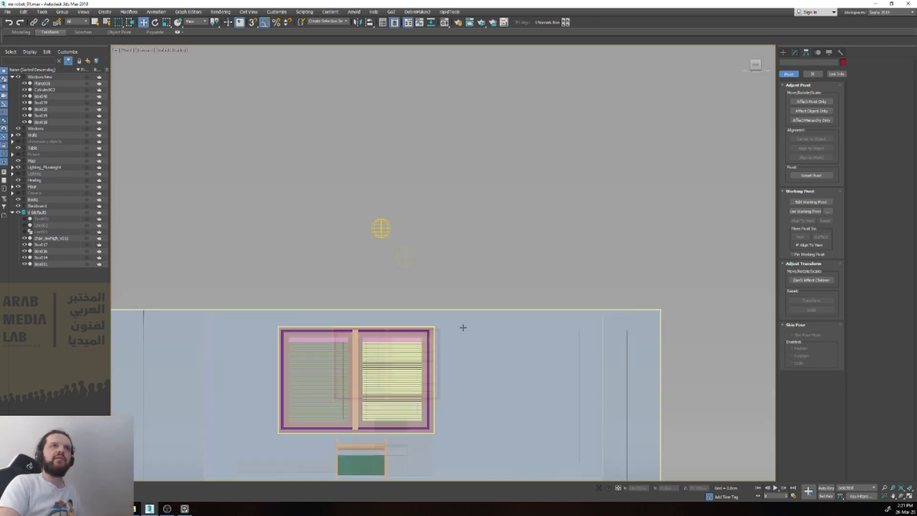
scroll(412, 399, up, 4)
scroll(412, 399, down, 7)
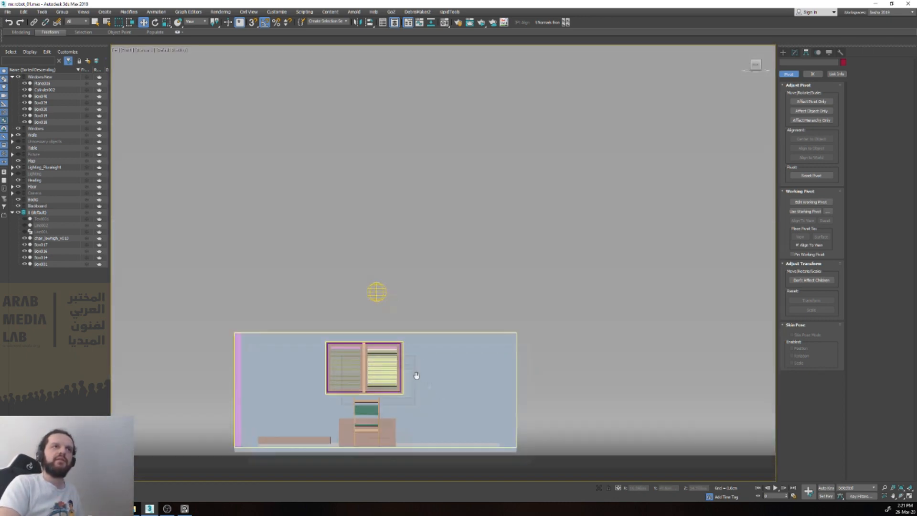
scroll(415, 377, up, 7)
middle_drag(347, 448, 369, 337)
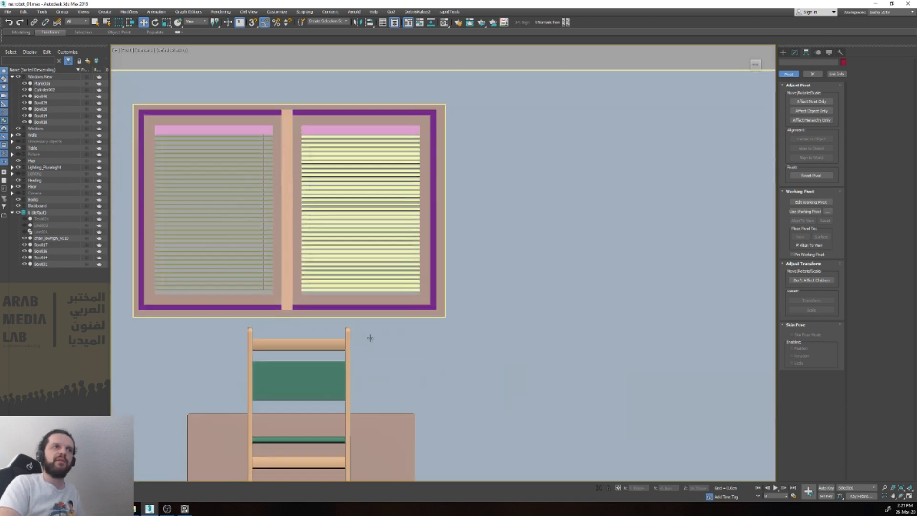
Step: Snap the chair and the desk block sideways in the front view so both are centred beneath the middle of the window
click(327, 378)
scroll(350, 406, down, 4)
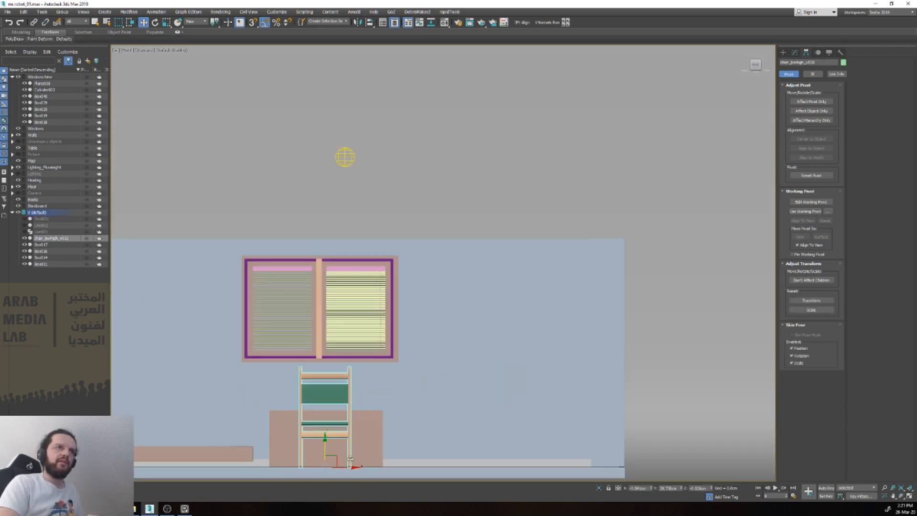
drag(351, 467, 319, 314)
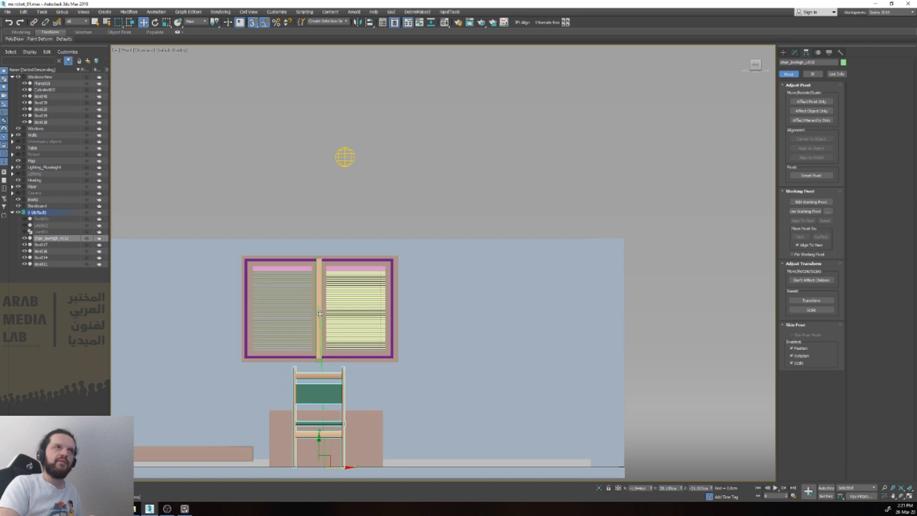
click(358, 428)
drag(353, 440, 319, 315)
alt+middle_drag(346, 384, 311, 394)
key(s)
Step: Scale up the desk block uniformly so that it is larger relative to the chair
ctrl+click(281, 435)
drag(309, 428, 288, 435)
click(304, 433)
key(r)
drag(304, 435, 314, 427)
Step: Snap the desk block's pivot to its bottom edge in the front view
key(f)
key(z)
key(Insert)
key(w)
drag(443, 249, 713, 401)
key(s)
scroll(572, 423, down, 5)
middle_drag(583, 436, 514, 430)
Step: Raise the desk block so that its base stands on the floor surface
click(600, 385)
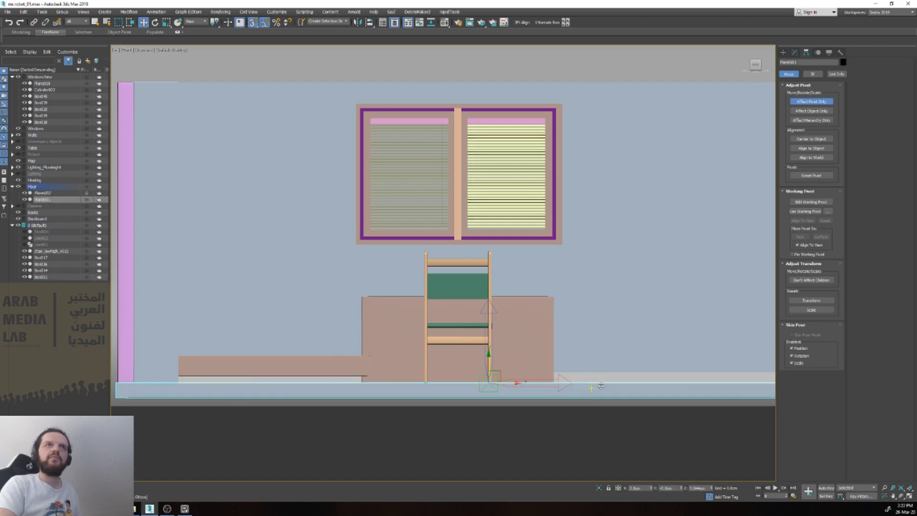
scroll(600, 385, down, 4)
scroll(600, 387, up, 2)
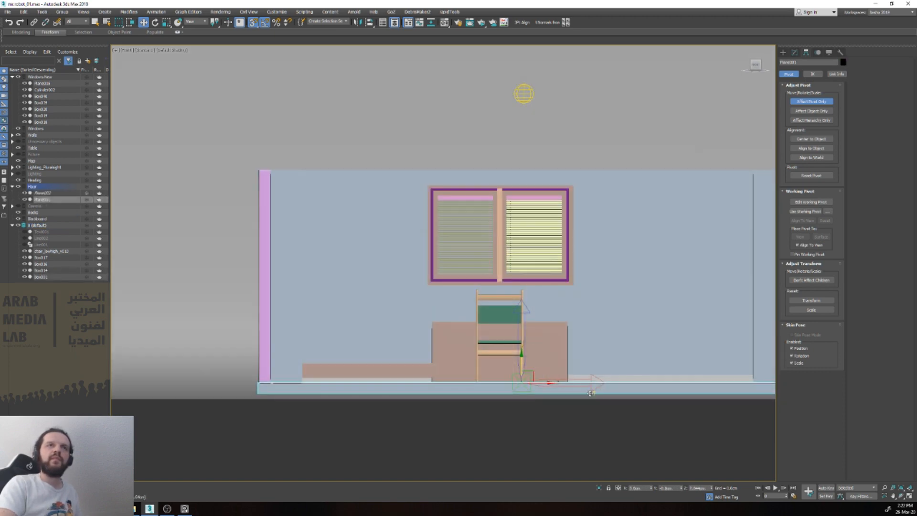
click(550, 355)
scroll(494, 399, up, 6)
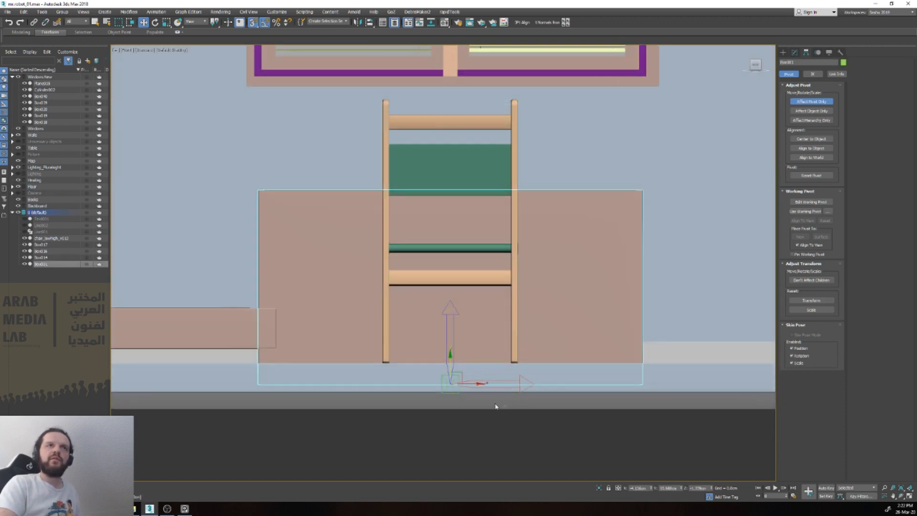
scroll(482, 398, down, 5)
drag(471, 373, 722, 383)
Step: Move the enlarged desk block back from the chair toward the window wall
alt+middle_drag(720, 383, 600, 423)
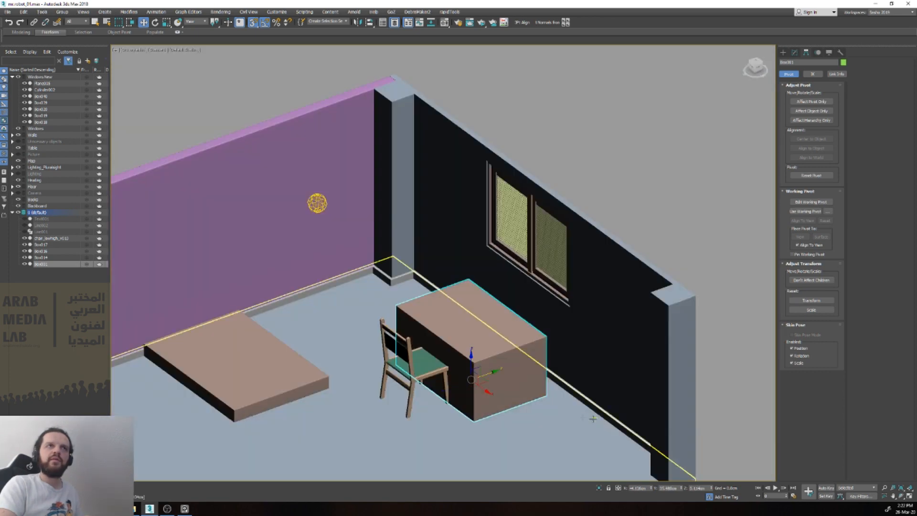
drag(488, 374, 502, 370)
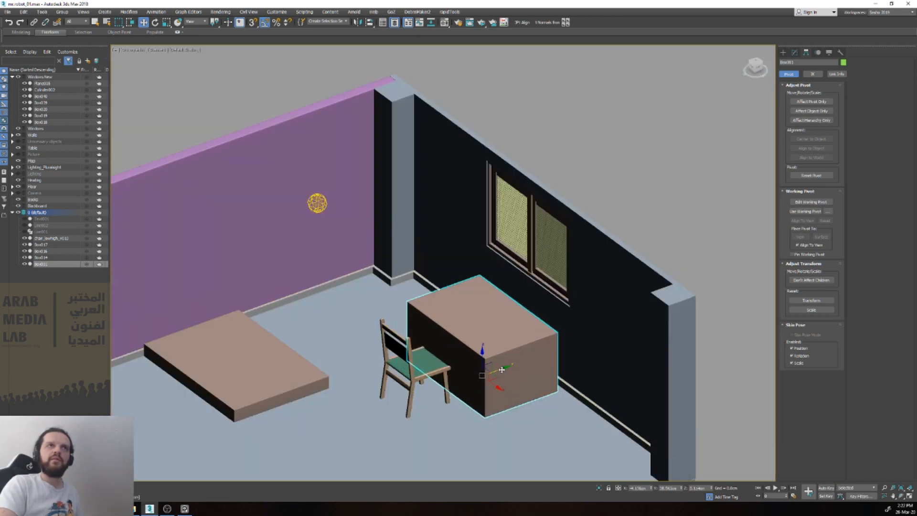
scroll(501, 369, down, 3)
alt+middle_drag(501, 369, 530, 372)
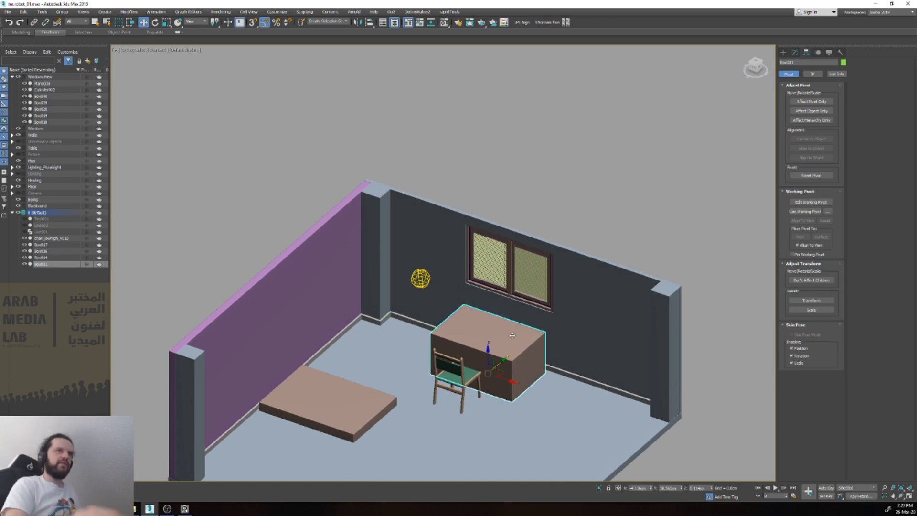
Step: Clone the bed block upward as a single copy and rotate the copy 90 degrees so it stands upright
click(352, 370)
mouse_move(352, 370)
shift+mouse_down()
mouse_move(382, 293)
mouse_move(391, 295)
shift+mouse_up()
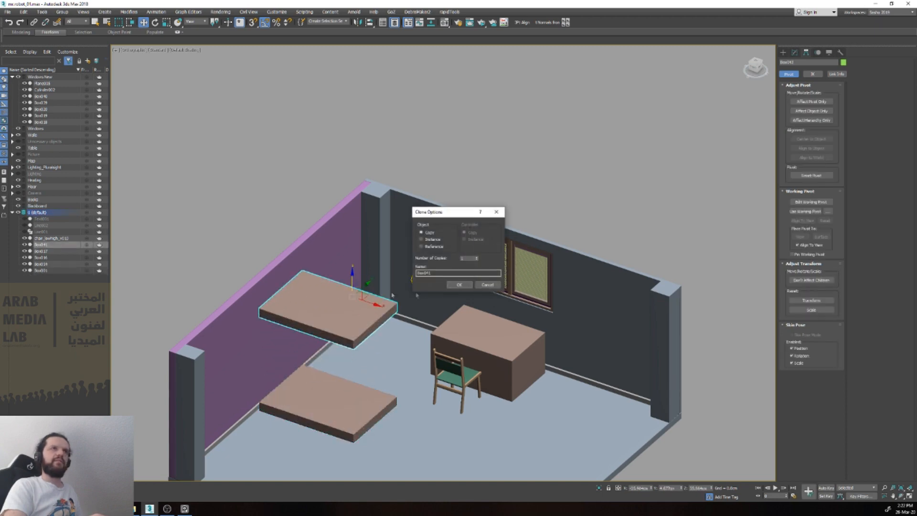
click(458, 284)
key(e)
mouse_move(375, 298)
mouse_down()
mouse_move(386, 321)
mouse_move(325, 303)
mouse_up()
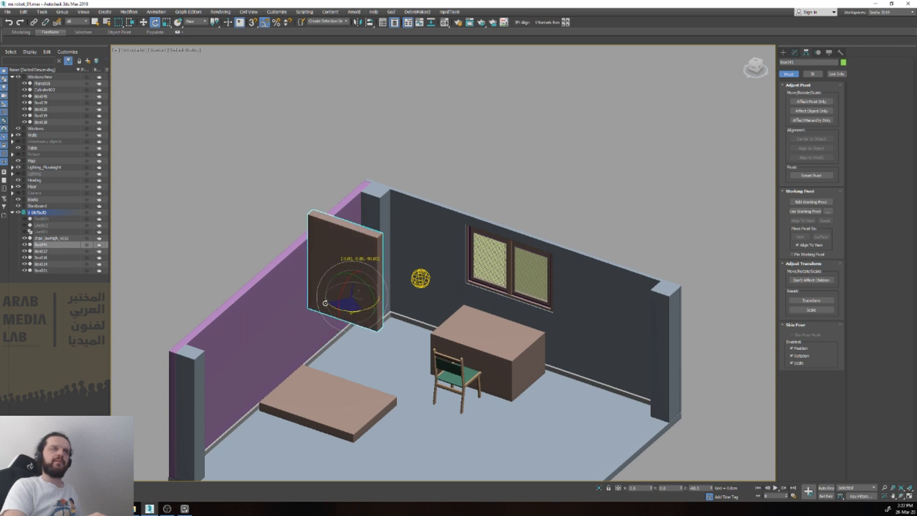
Step: Scale down the height of the upright block copy to form a low rectangular panel
key(r)
drag(352, 268, 372, 296)
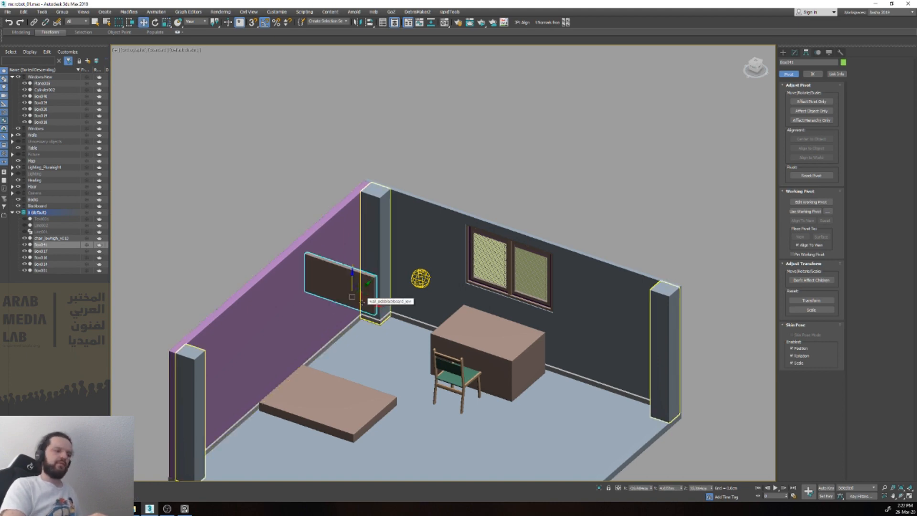
key(alt+q)
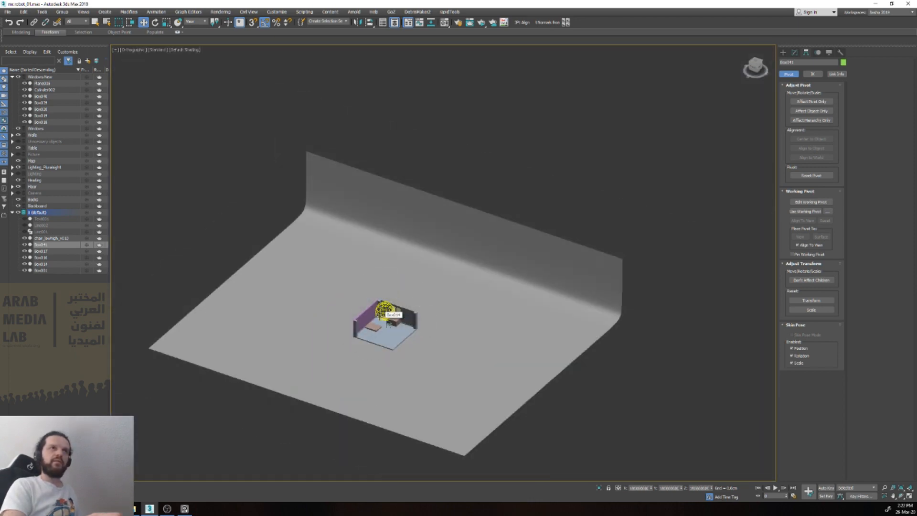
key(alt+q)
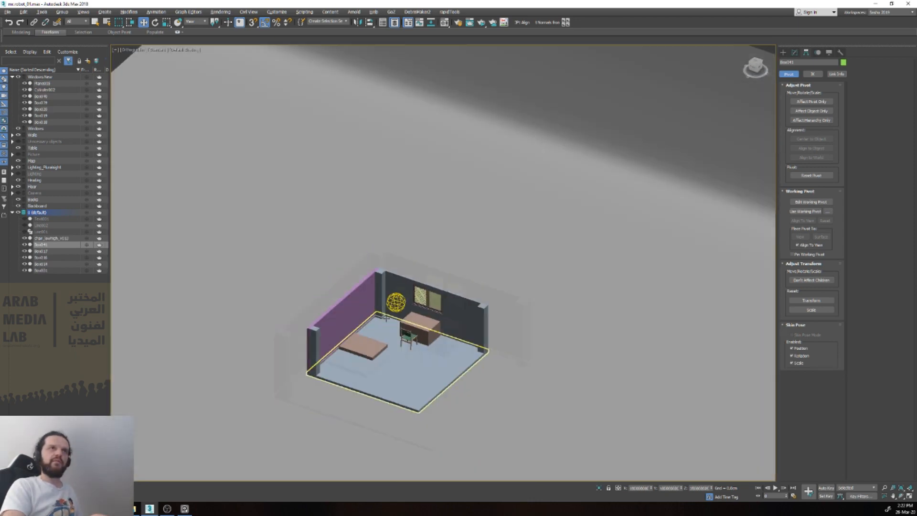
scroll(386, 320, up, 8)
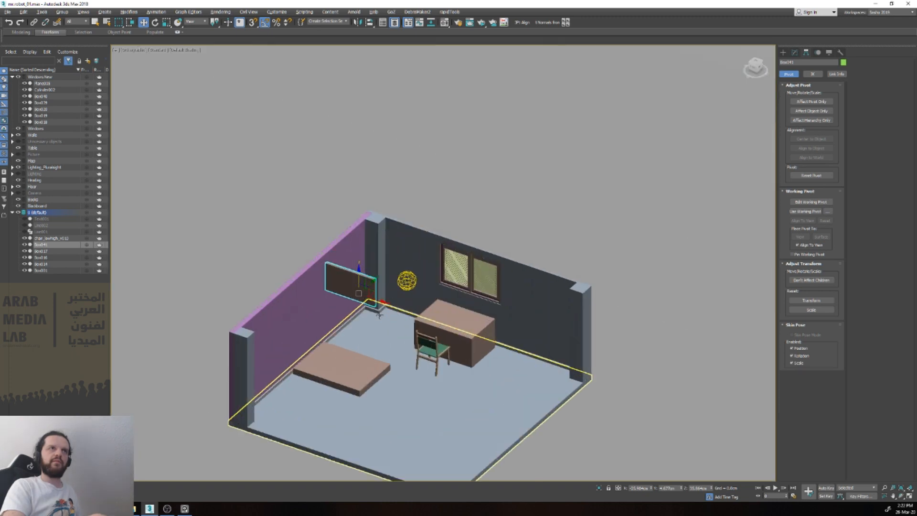
Step: Delete the Edit Poly, TurboSmooth and Chamfer modifiers from the panel, leaving only its Editable Poly base
click(362, 201)
click(367, 294)
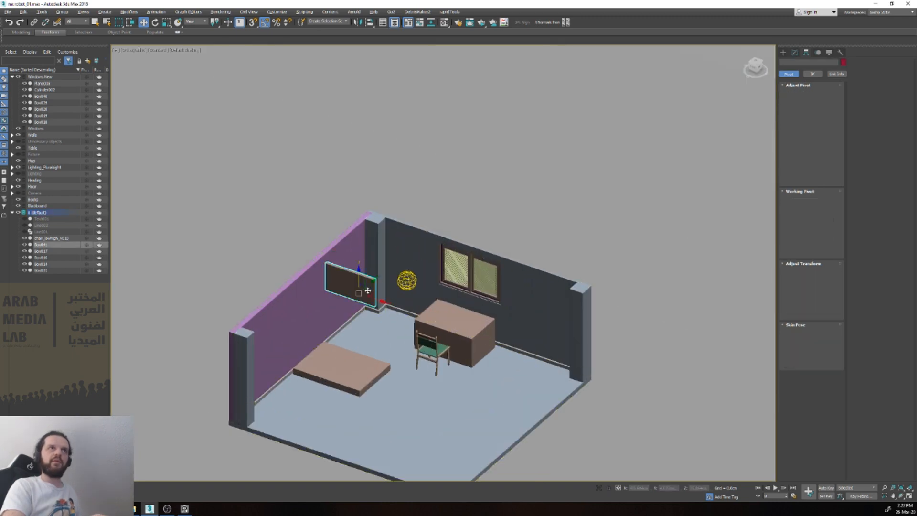
key(1)
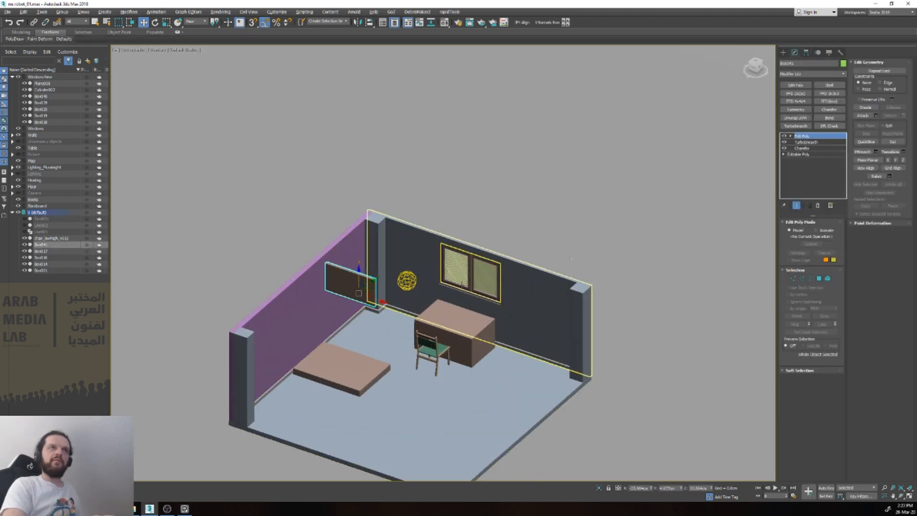
right_click(812, 136)
click(818, 148)
right_click(806, 136)
click(821, 148)
right_click(805, 137)
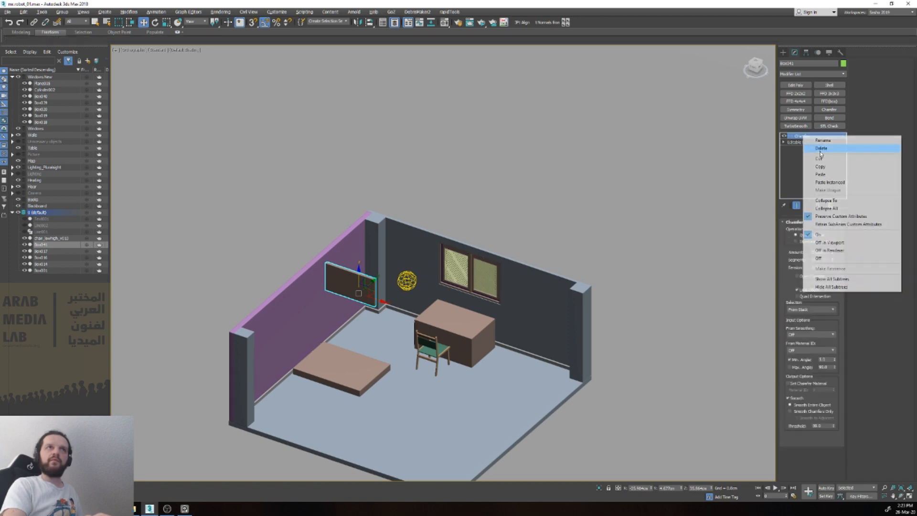
click(821, 148)
Step: Move the panel down and across in the front view to the area between the window and the desk block
scroll(353, 310, up, 3)
key(v)
key(f)
key(z)
scroll(424, 300, down, 7)
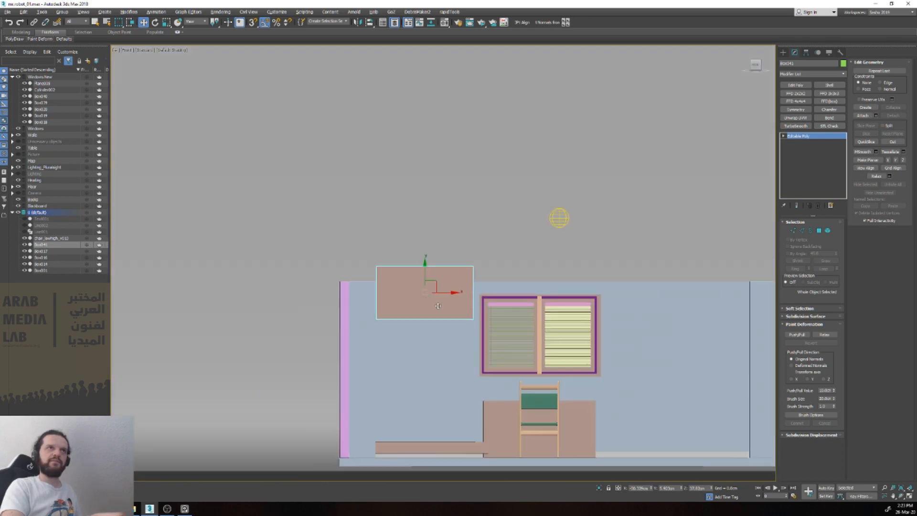
drag(437, 282, 525, 360)
scroll(525, 359, up, 3)
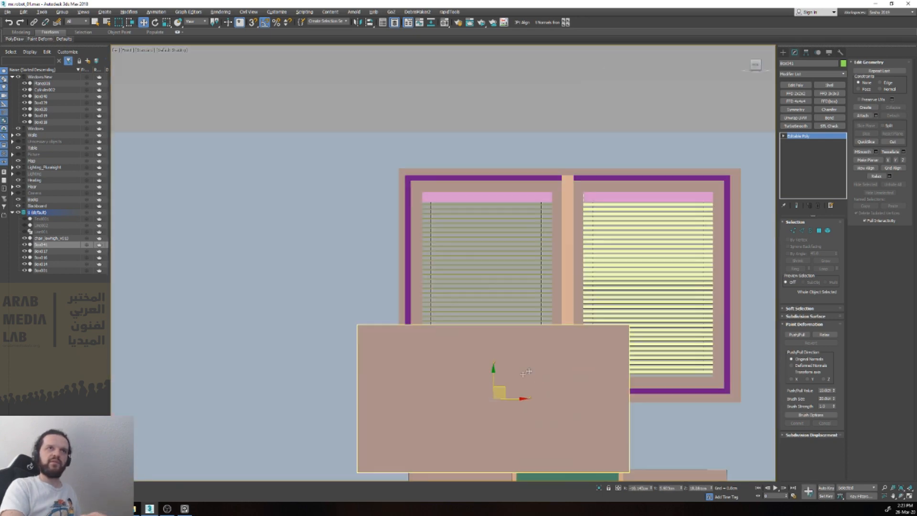
alt+middle_drag(526, 359, 483, 406)
Step: Scale the panel down uniformly to about monitor size
key(r)
drag(492, 400, 487, 432)
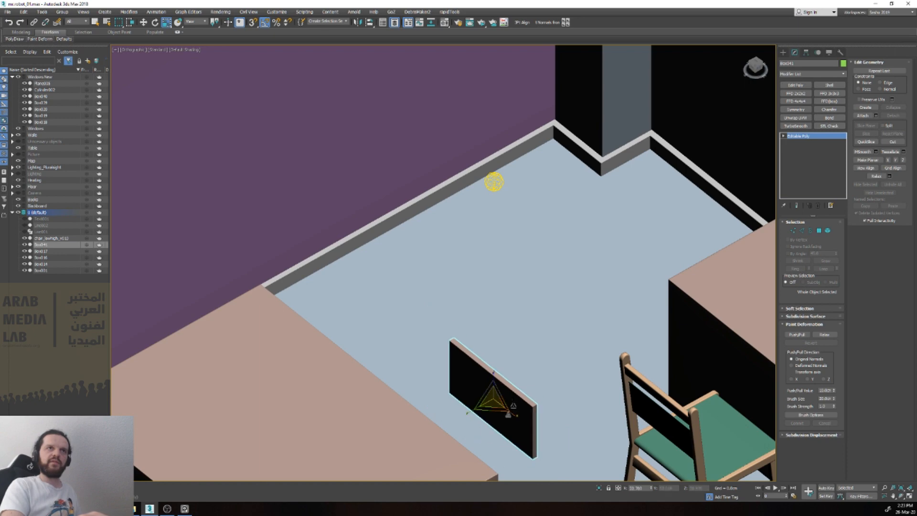
middle_drag(487, 432, 386, 375)
Step: Move the panel across the room to the rear of the desk block and check its position from the front
key(w)
drag(441, 358, 741, 189)
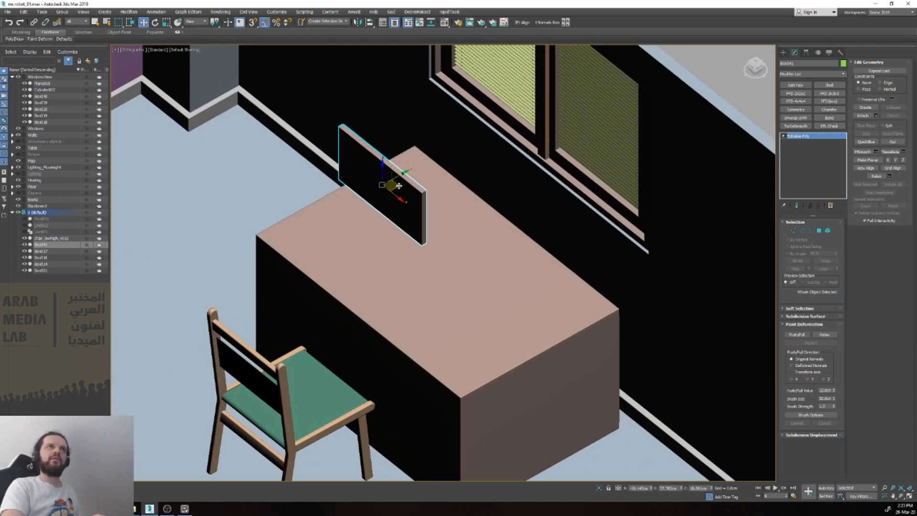
drag(399, 186, 431, 201)
alt+middle_drag(454, 207, 487, 192)
key(v)
key(f)
key(z)
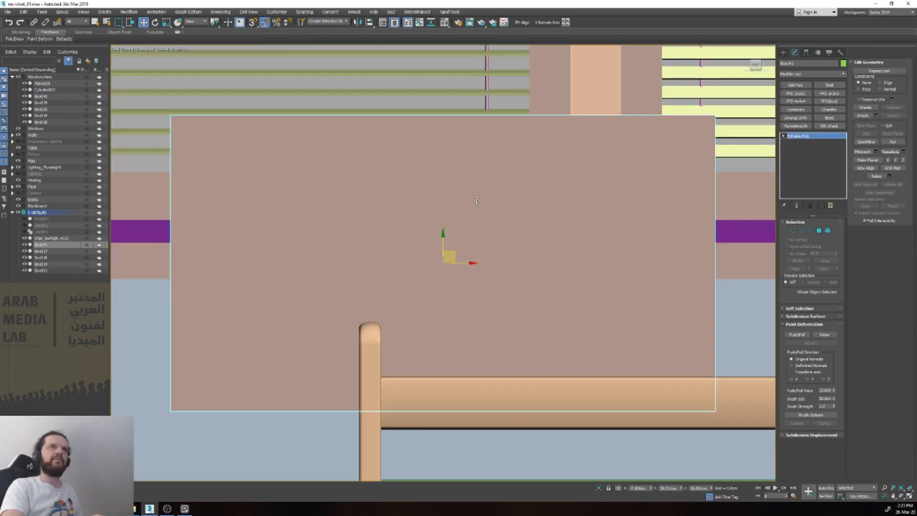
scroll(454, 234, down, 5)
Step: Shift the panel toward one side of the desk and clone it to an element beside it as a second monitor
mouse_move(452, 243)
mouse_down()
mouse_move(406, 267)
mouse_move(630, 284)
mouse_up()
key(5)
click(377, 278)
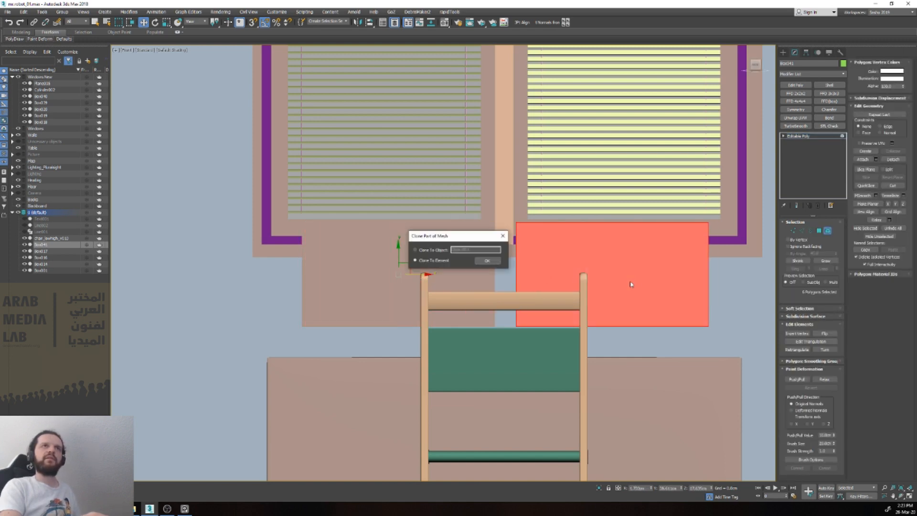
click(487, 260)
key(5)
Step: Examine the two monitor panels above the desk block, both up close and within the whole room
scroll(488, 262, down, 4)
alt+middle_drag(487, 262, 468, 289)
scroll(468, 292, down, 2)
scroll(468, 291, down, 2)
click(523, 164)
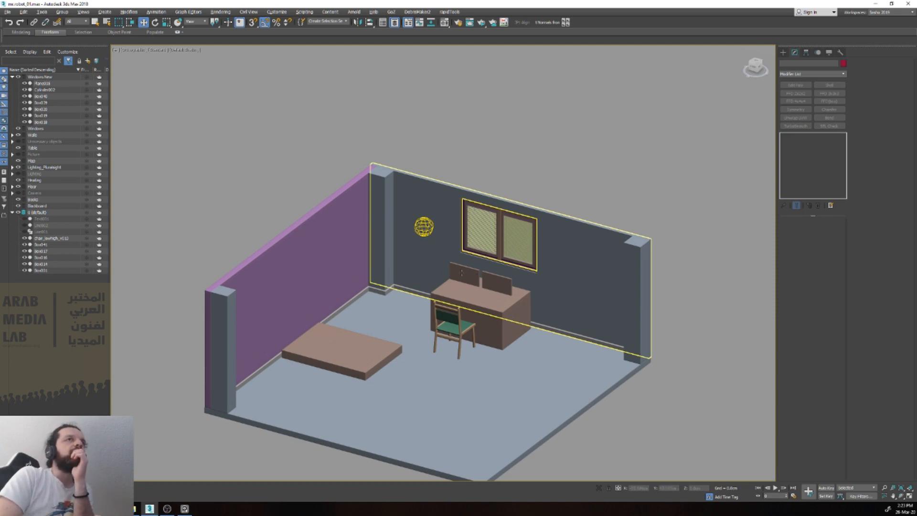
click(467, 277)
scroll(467, 277, up, 4)
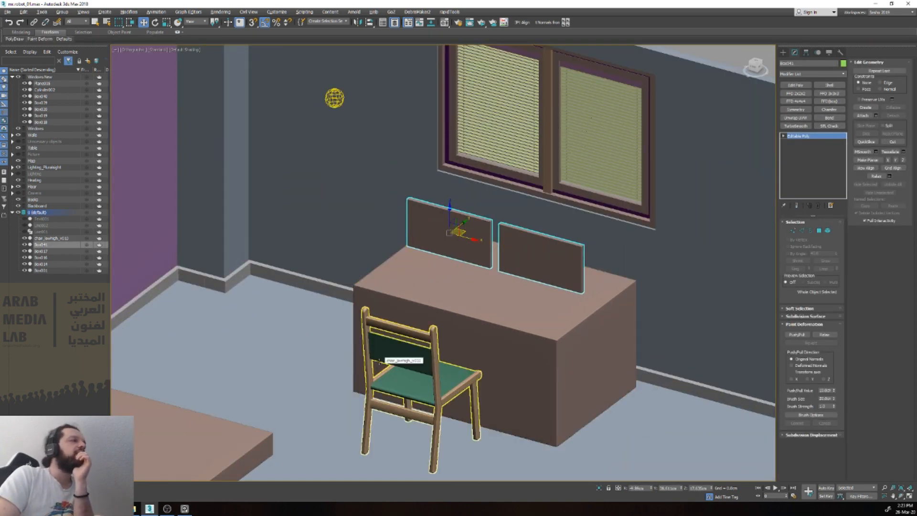
scroll(379, 361, down, 4)
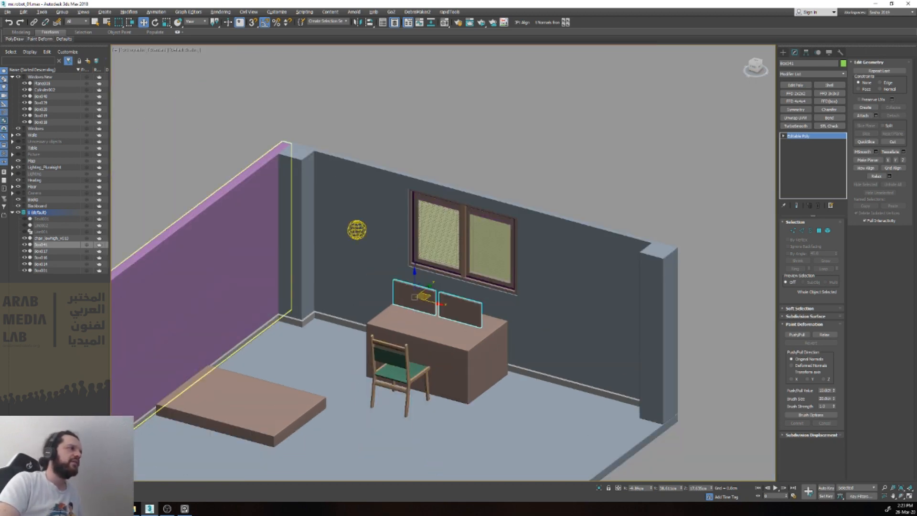
scroll(382, 325, down, 3)
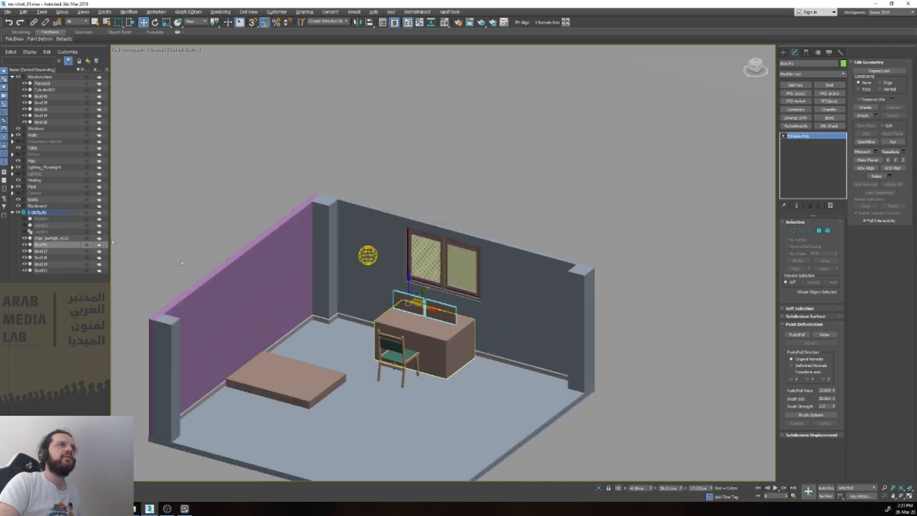
Step: Show the Unnecessary objects layer again and delete the Table layer
click(444, 331)
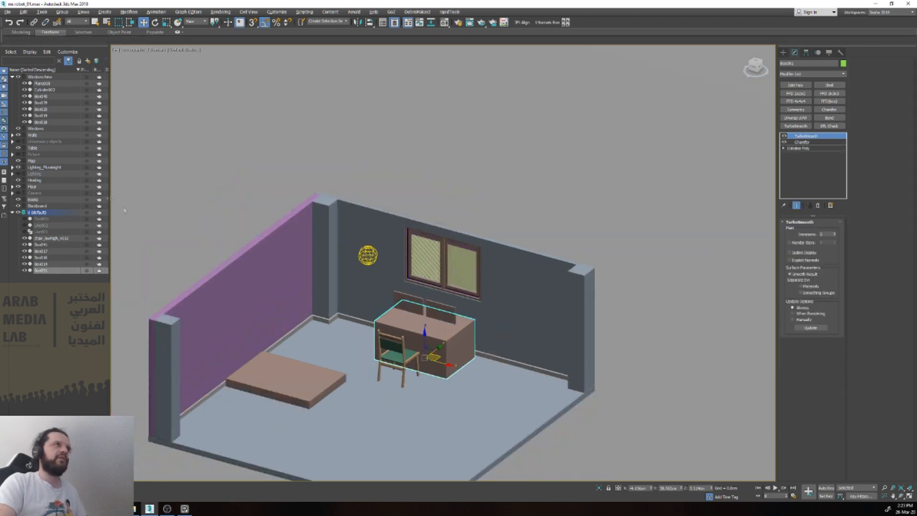
click(18, 141)
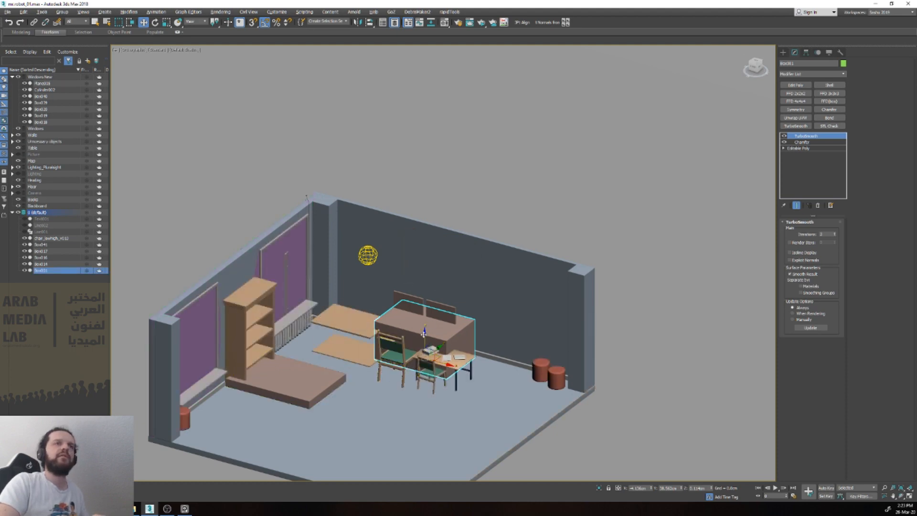
click(29, 148)
right_click(74, 148)
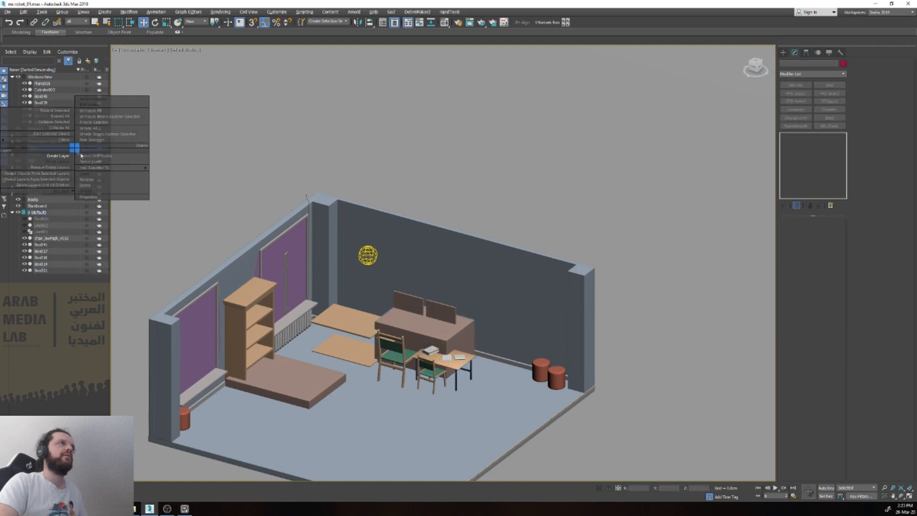
click(101, 186)
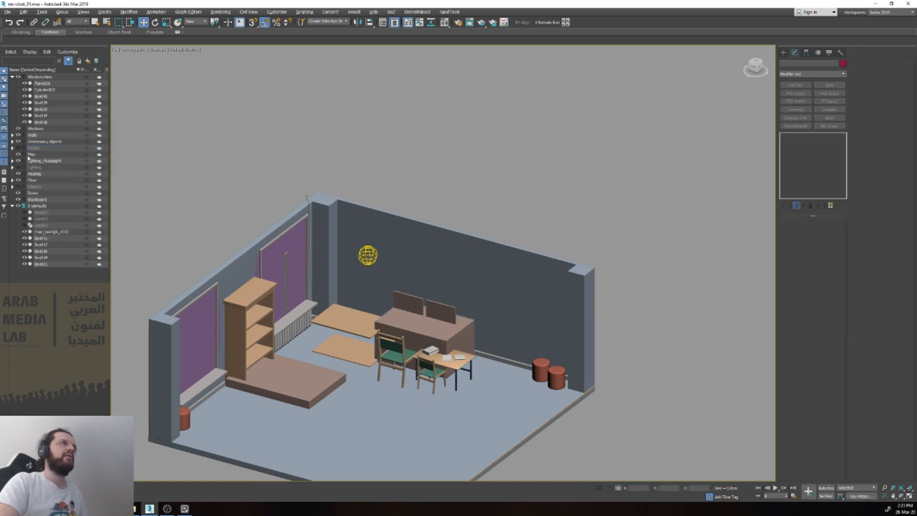
Step: Clone the old classroom table in the Unnecessary objects layer as a copy
click(12, 142)
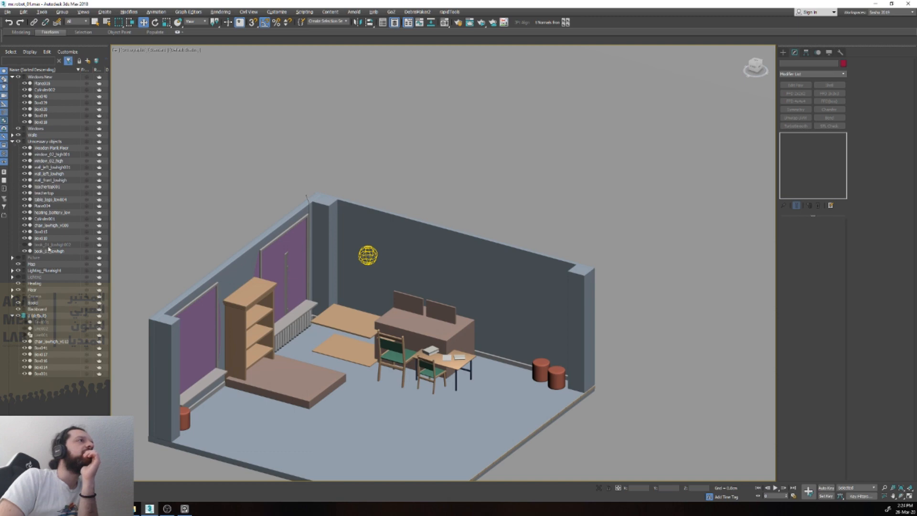
click(26, 244)
click(25, 245)
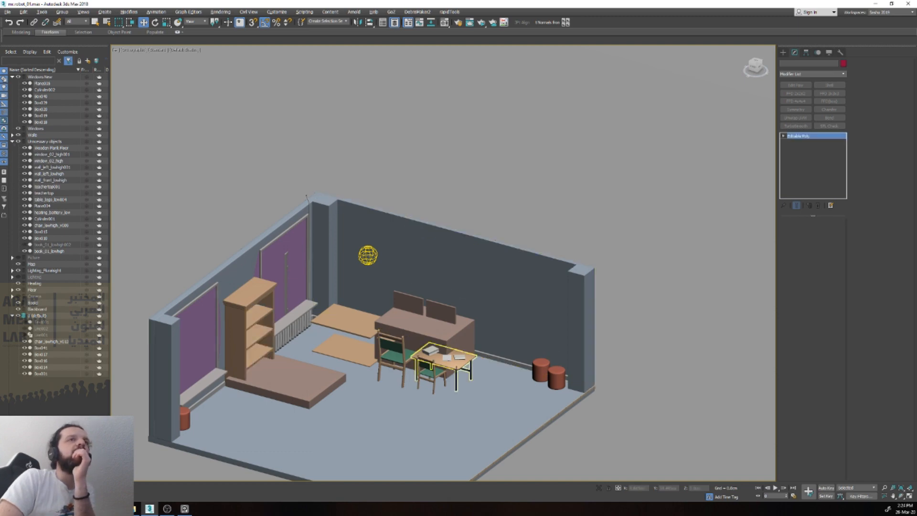
click(445, 360)
right_click(49, 202)
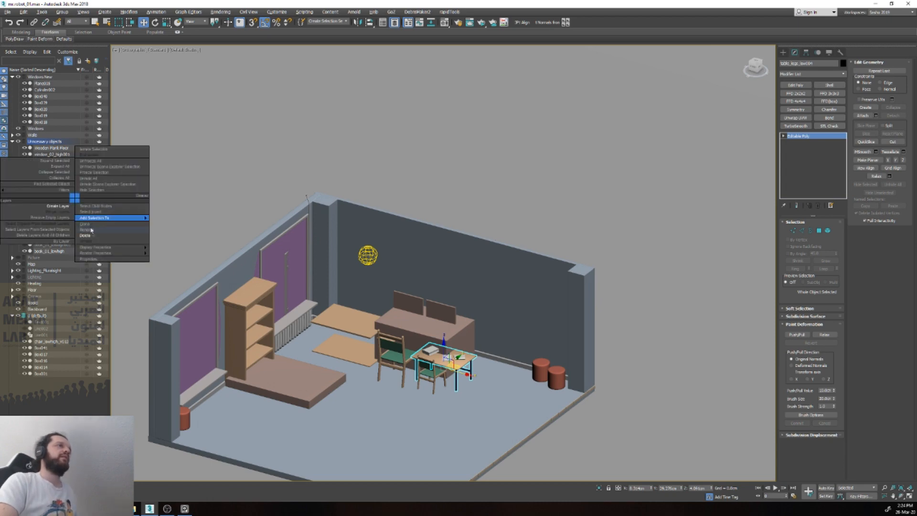
click(95, 229)
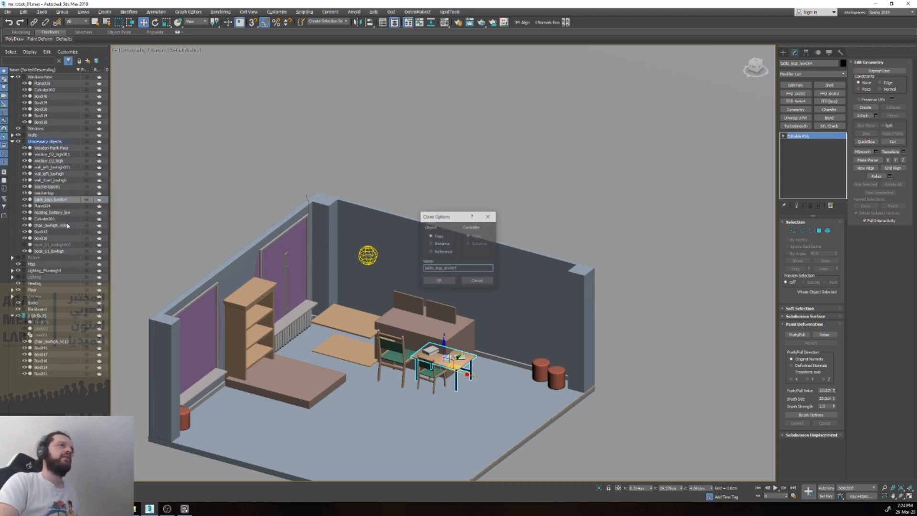
click(439, 281)
key(ctrl+v)
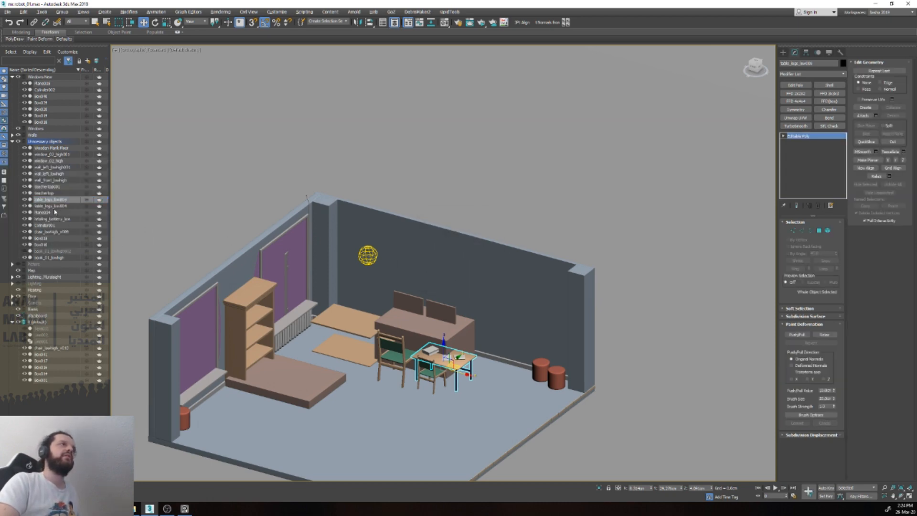
Step: Move the copied table into the default layer, then hide and collapse the Unnecessary objects layer
drag(49, 201, 36, 325)
click(18, 141)
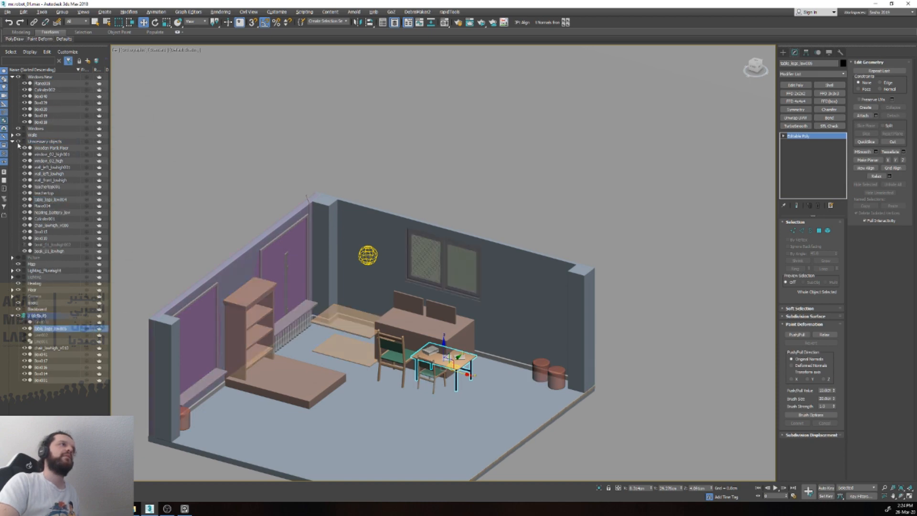
click(13, 142)
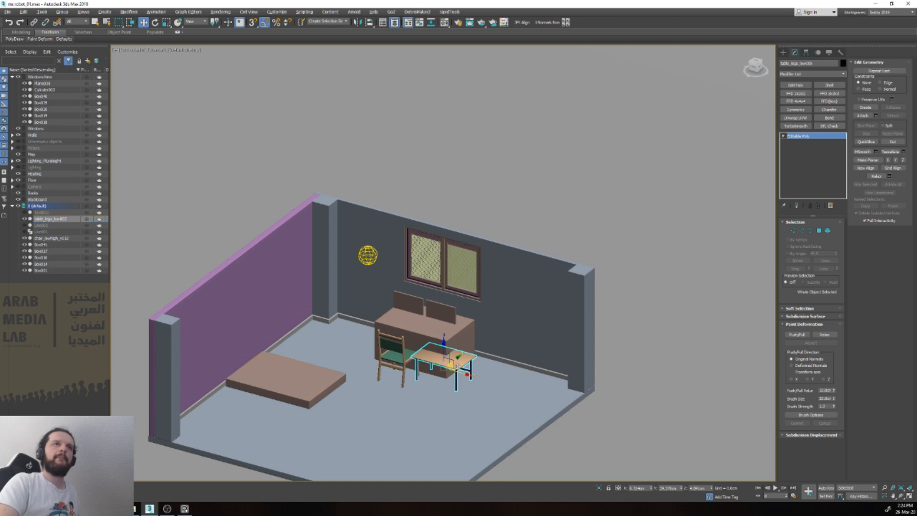
Step: In the front view, raise the table copy with snapping so its legs stand on the floor surface
scroll(456, 366, up, 5)
key(e)
key(r)
drag(435, 372, 478, 342)
key(f)
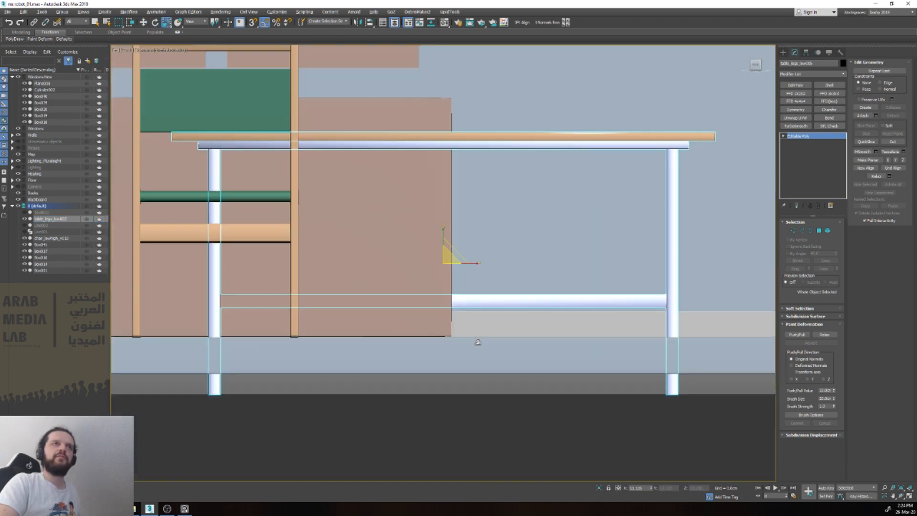
key(w)
key(s)
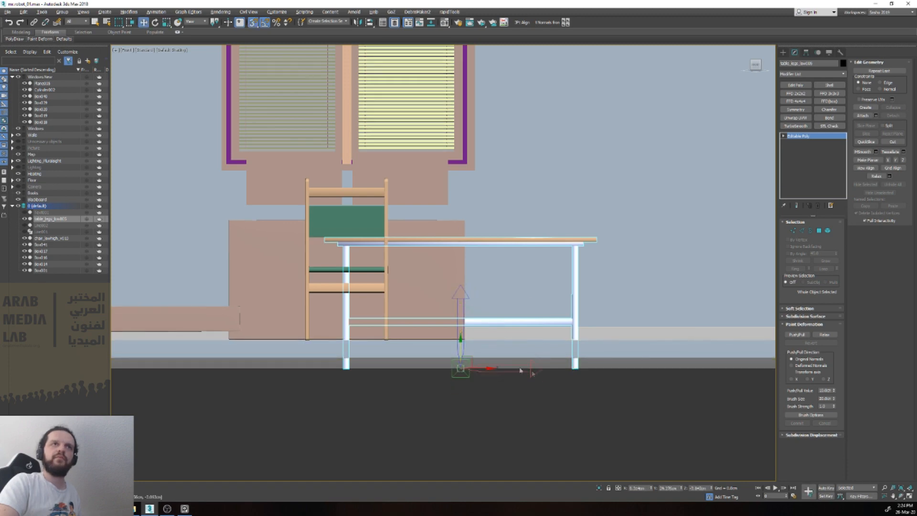
scroll(461, 348, down, 5)
scroll(462, 343, up, 5)
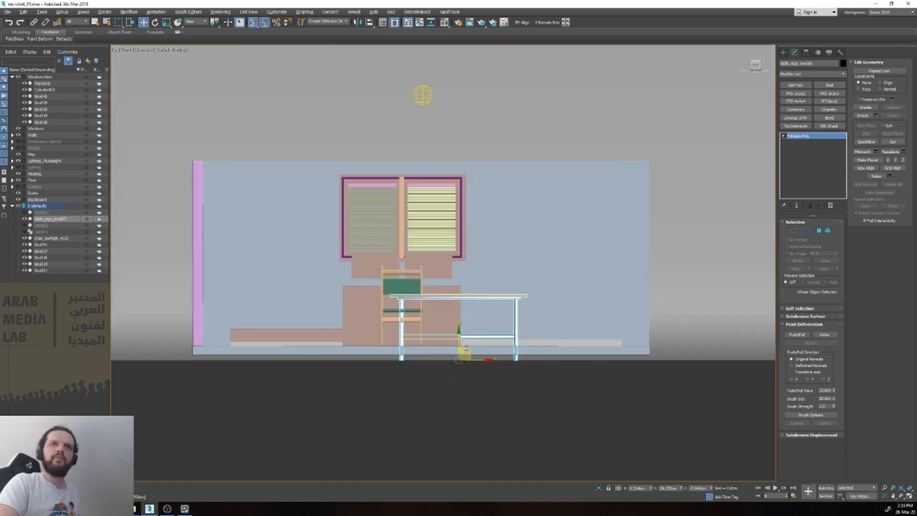
drag(451, 346, 725, 344)
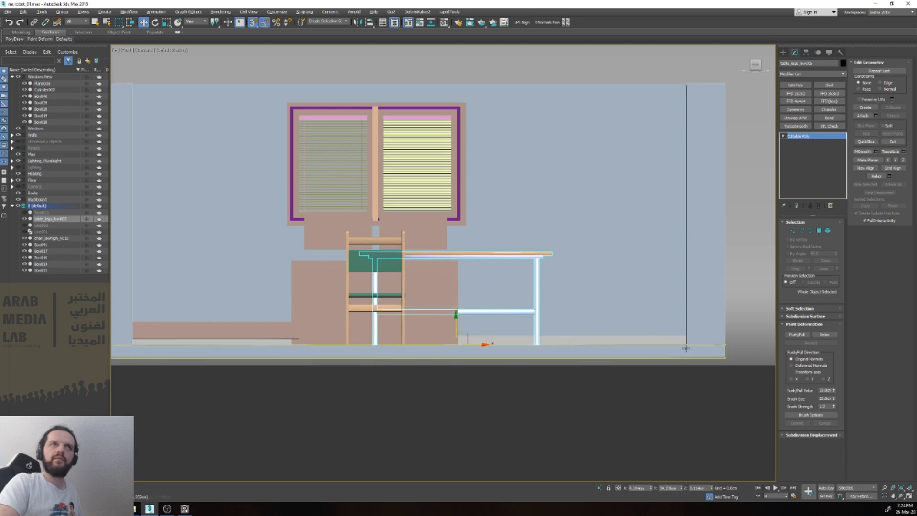
click(421, 356)
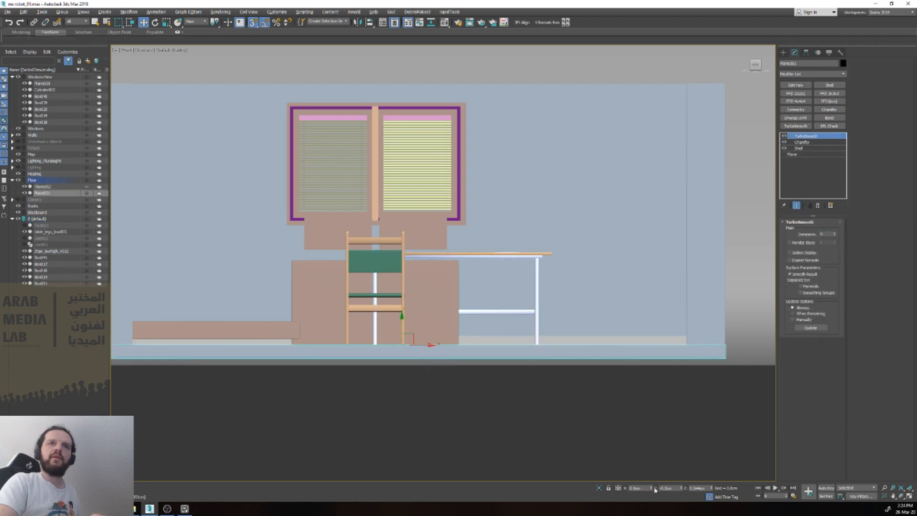
right_click(711, 489)
key(ctrl+z)
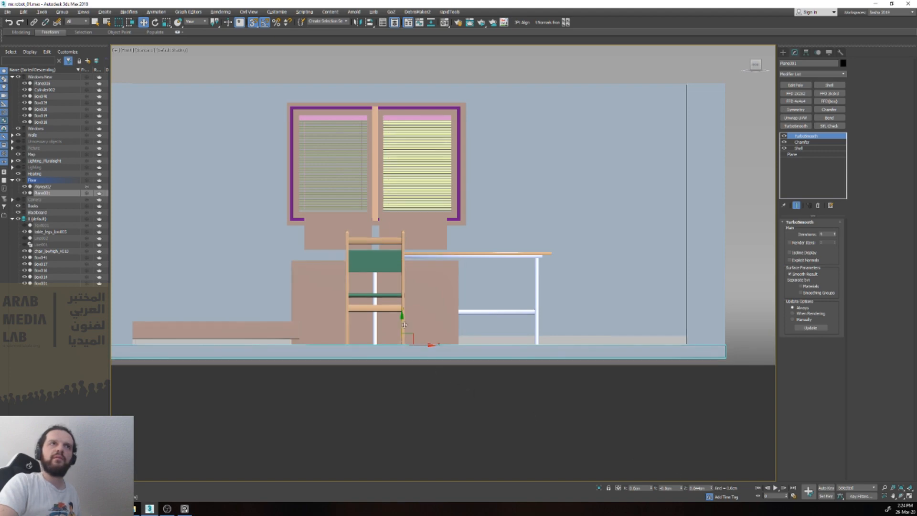
Step: Reset the Z positions of the table copy and the floor to 0
click(488, 311)
scroll(482, 330, up, 4)
scroll(482, 331, up, 2)
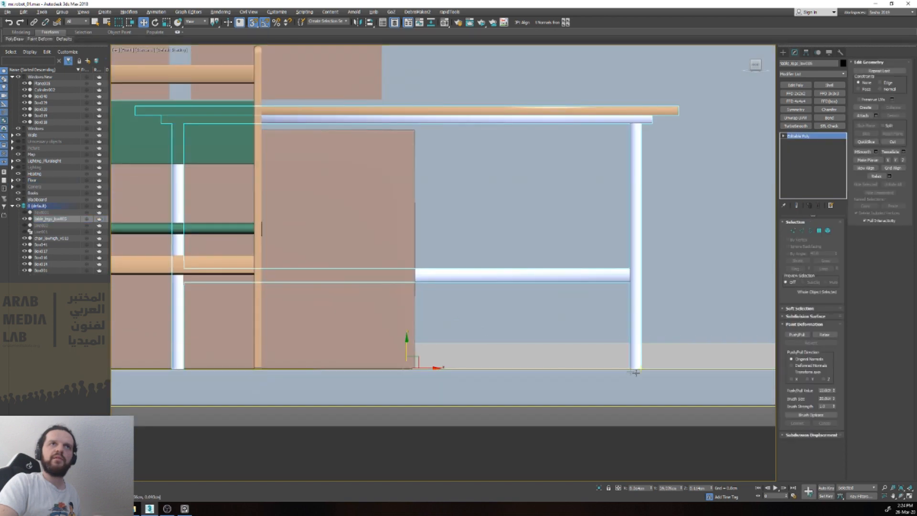
right_click(712, 488)
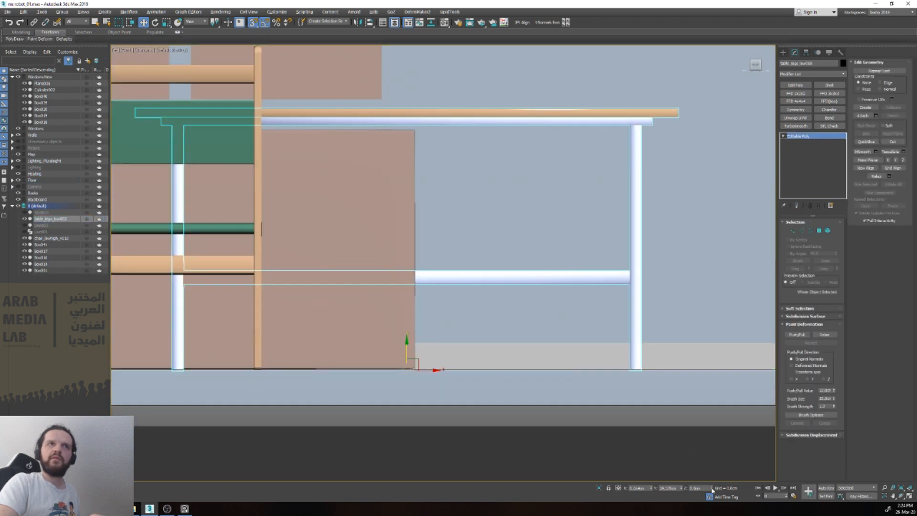
click(550, 397)
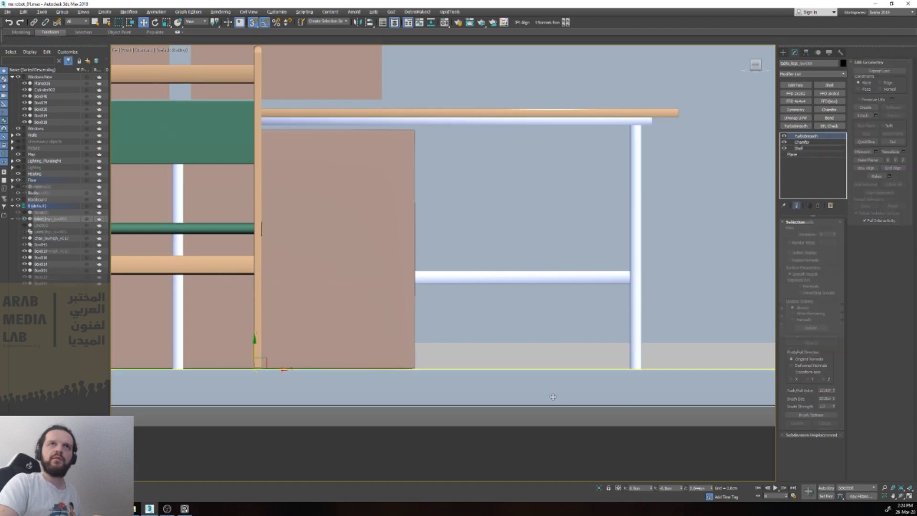
right_click(714, 488)
key(z)
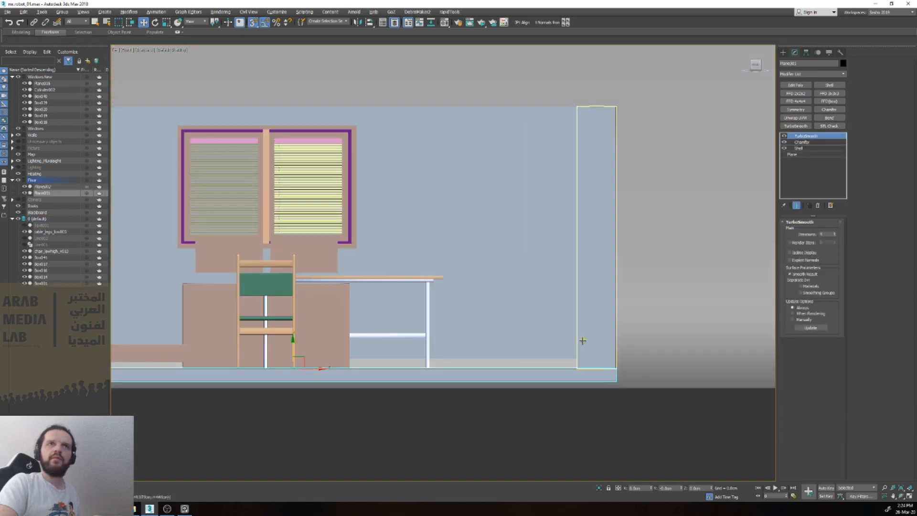
click(583, 341)
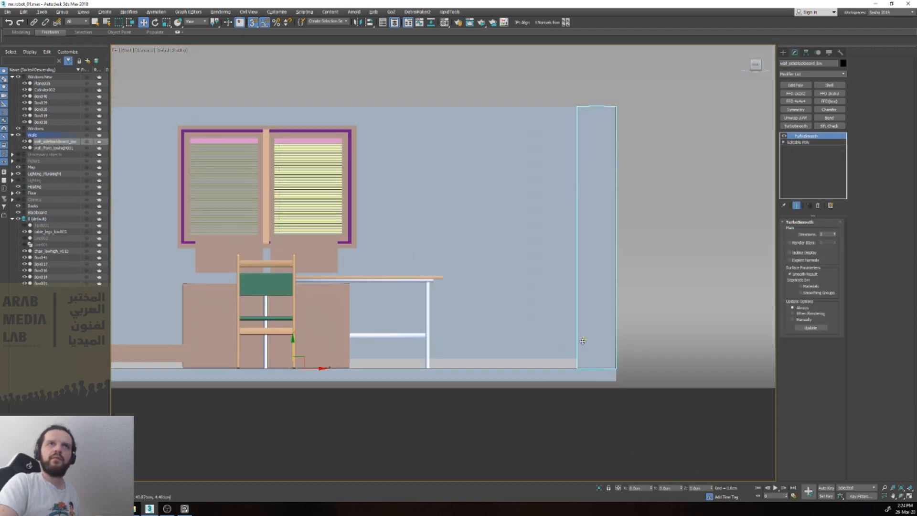
Step: Move the table copy over the desk block beneath the monitor panels and delete the block
scroll(583, 341, down, 3)
alt+middle_drag(366, 356, 302, 388)
scroll(302, 388, up, 4)
scroll(301, 388, down, 4)
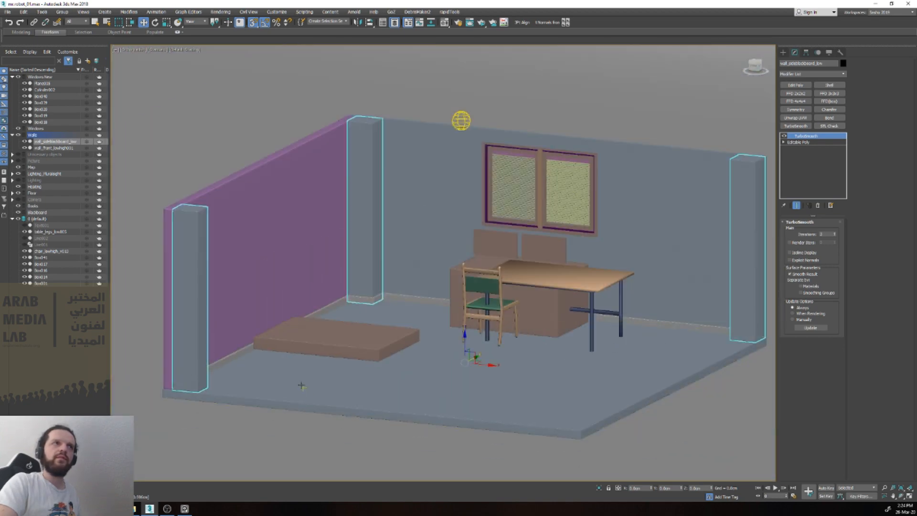
click(332, 444)
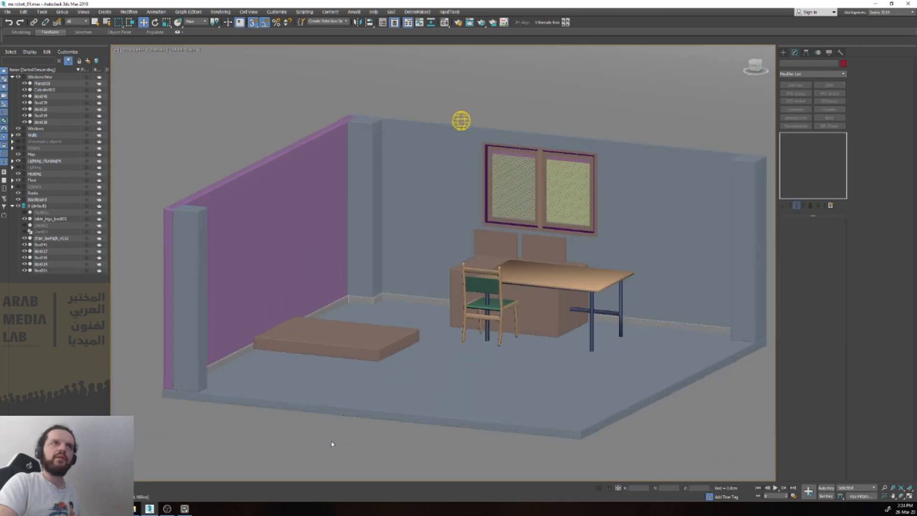
click(590, 288)
scroll(590, 288, up, 3)
key(s)
alt+middle_drag(589, 289, 584, 348)
drag(559, 351, 514, 240)
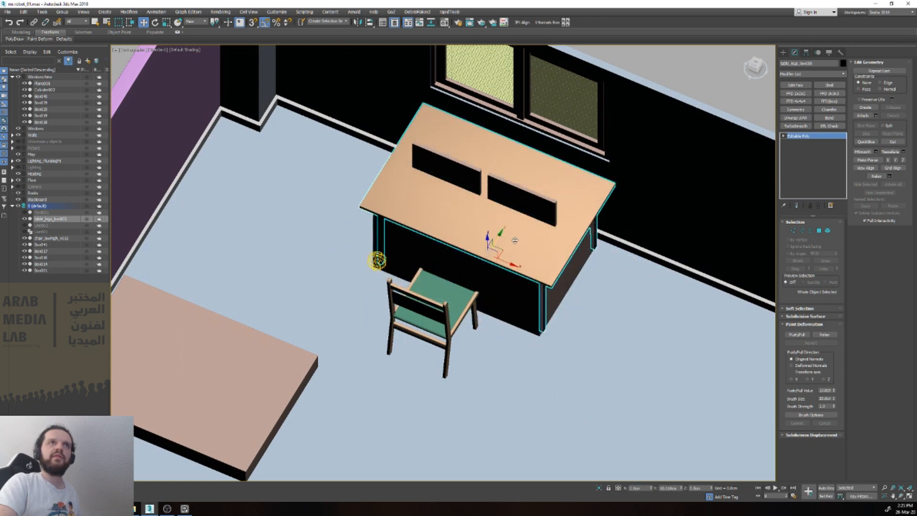
click(512, 288)
key(Delete)
Step: Scale the table down and shift it into place beneath the two monitor panels
click(523, 272)
alt+middle_drag(523, 272, 511, 234)
key(r)
drag(489, 267, 497, 279)
key(w)
scroll(511, 272, down, 2)
mouse_move(511, 272)
alt+middle_down()
mouse_move(557, 286)
mouse_move(518, 288)
alt+middle_up()
Step: Add a TurboSmooth modifier to the table and adjust its iterations
click(806, 127)
click(835, 233)
click(704, 393)
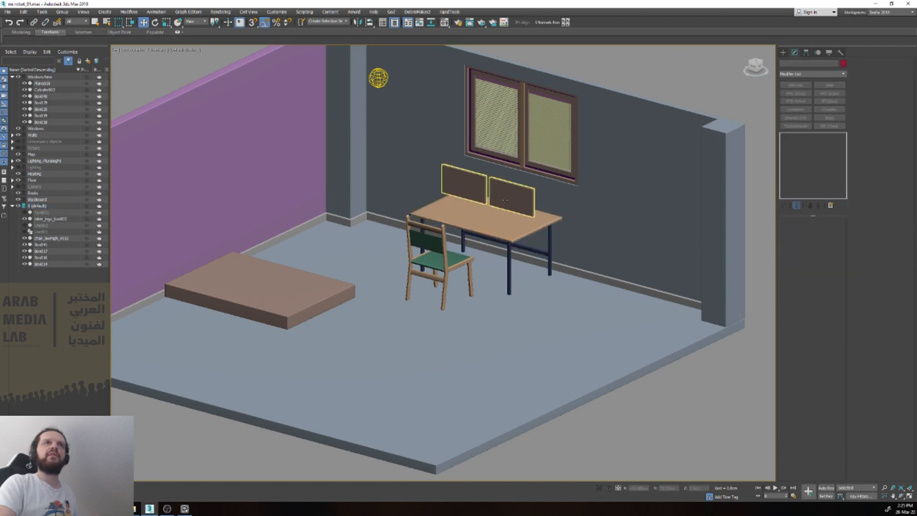
click(495, 217)
scroll(495, 217, down, 5)
click(597, 364)
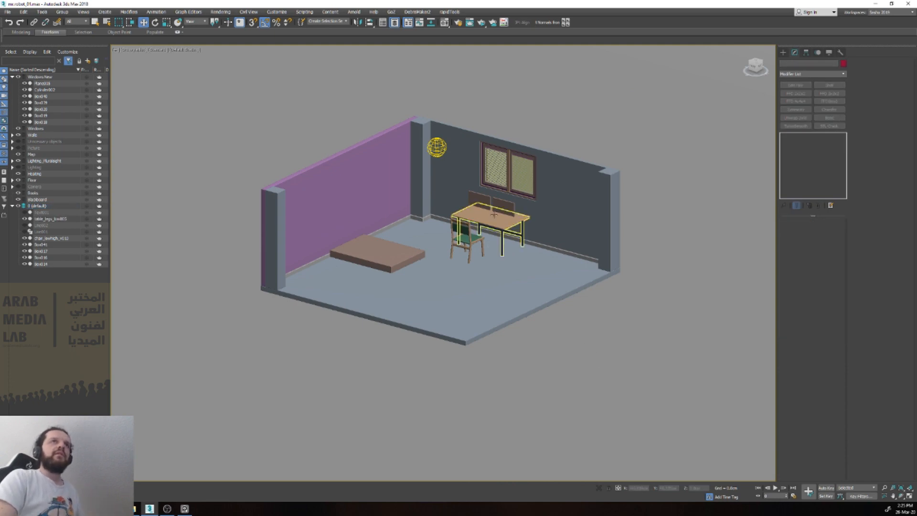
scroll(497, 196, up, 4)
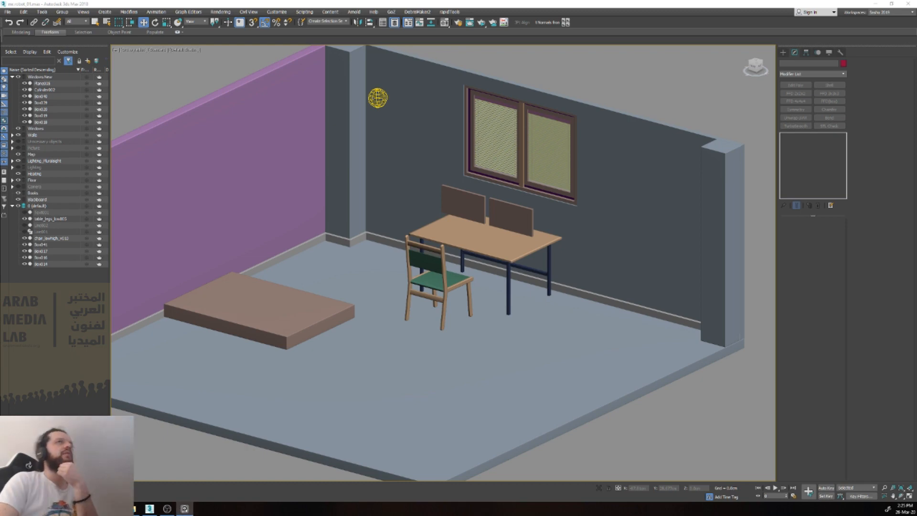
click(411, 206)
click(307, 313)
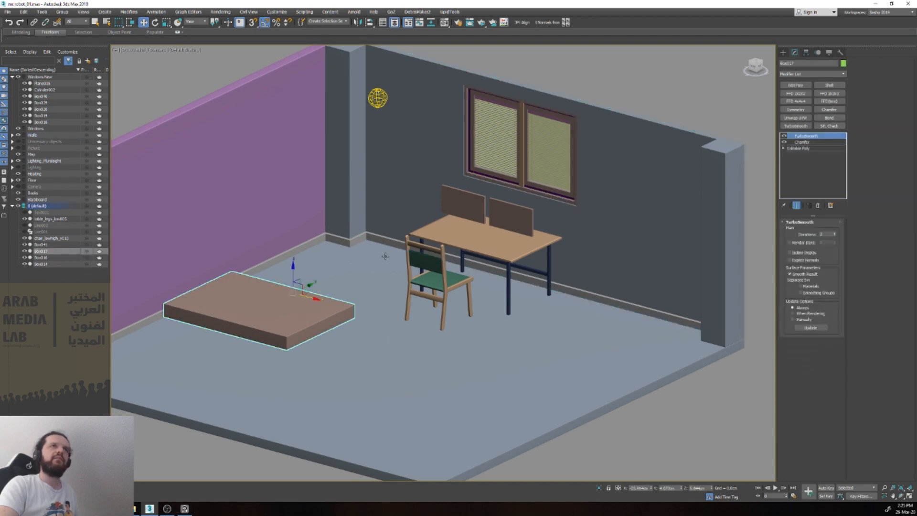
text(xbox)
key(Return)
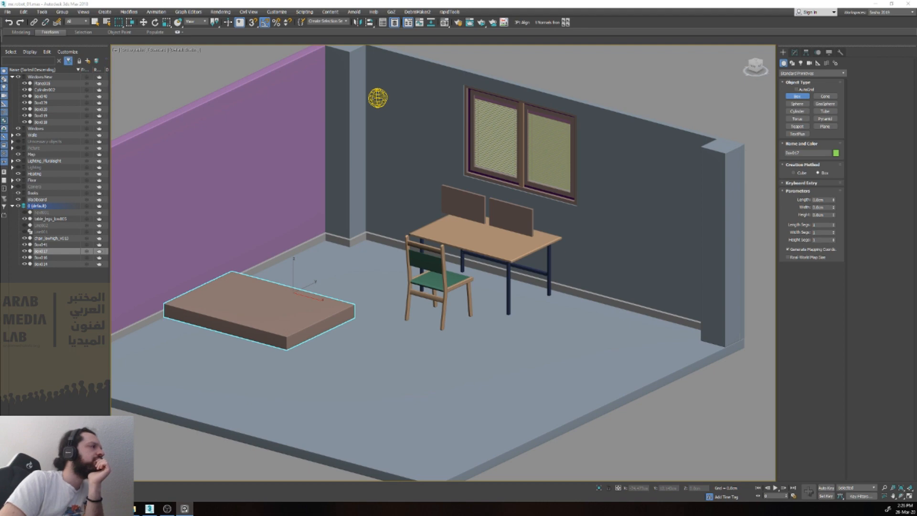
Step: Clone the tall bookcase from the Unnecessary objects layer as a copy into the default layer and hide the old layer again
click(18, 141)
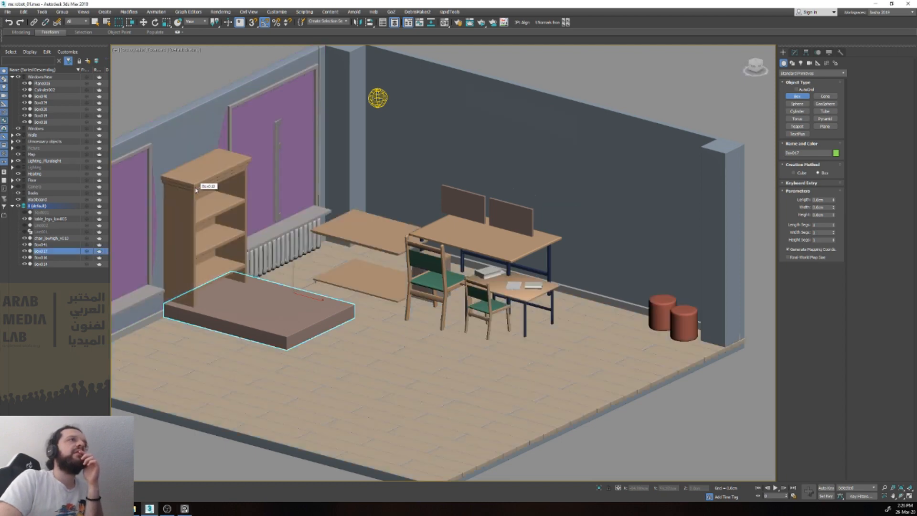
right_click(196, 189)
click(196, 187)
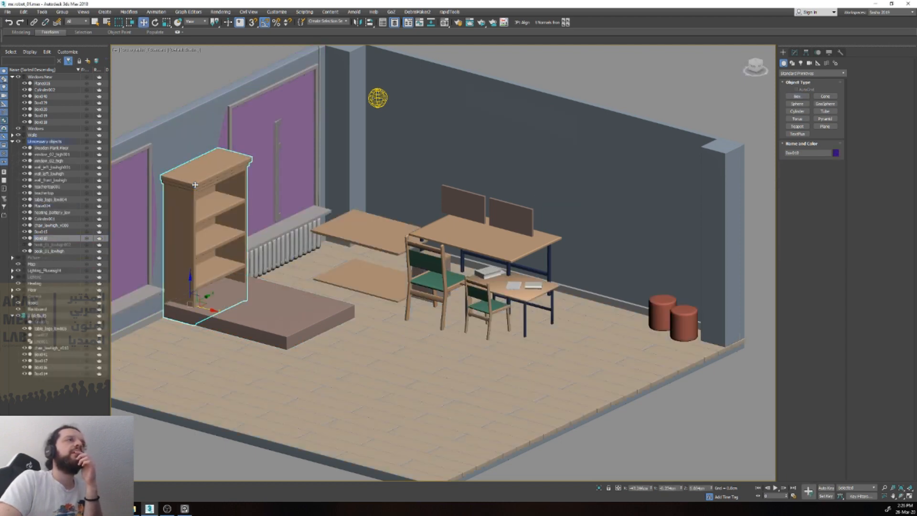
right_click(77, 242)
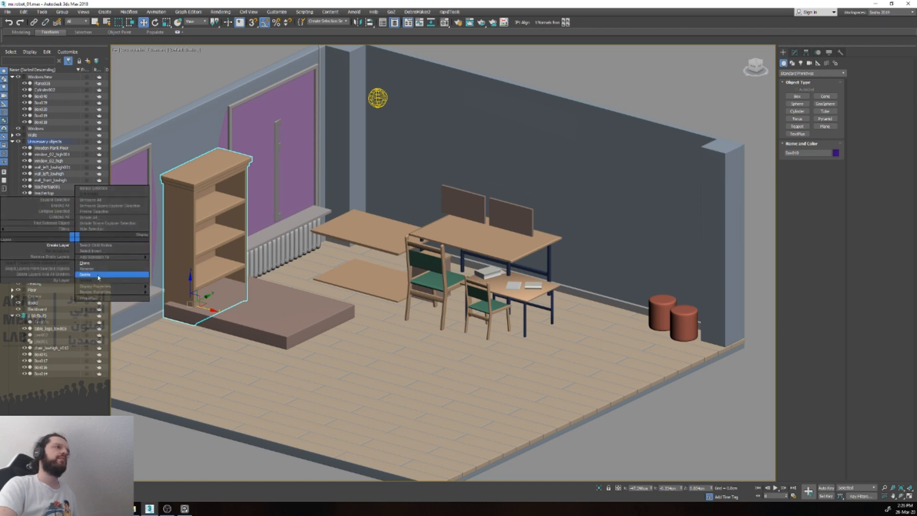
click(95, 266)
click(438, 282)
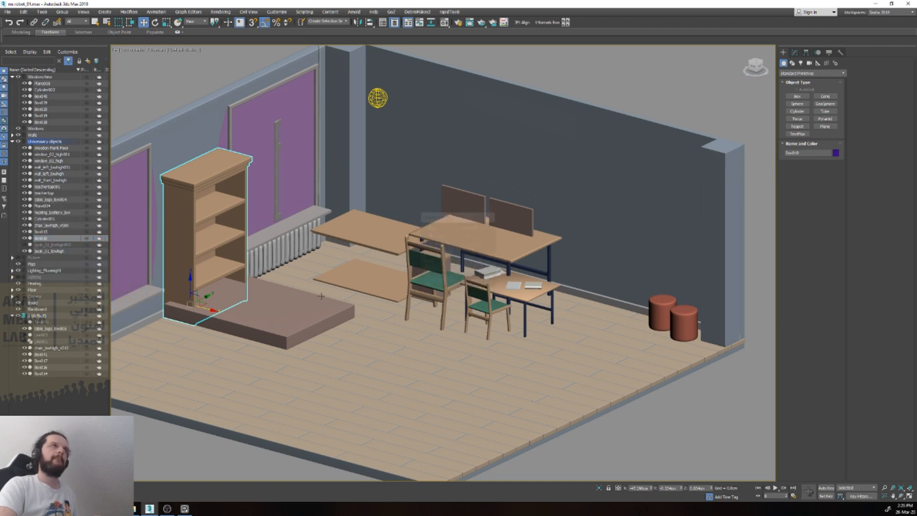
drag(52, 232, 38, 325)
click(18, 142)
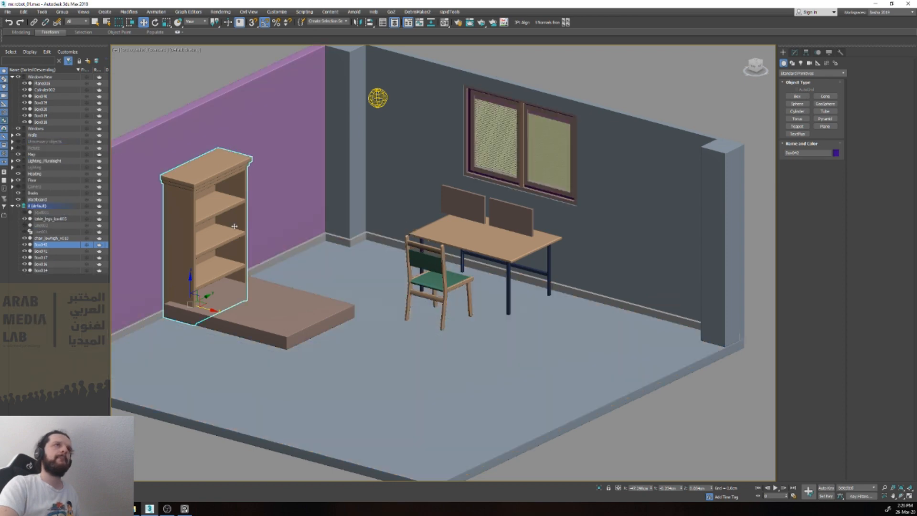
Step: Isolate the bookcase copy and rotate it 90 degrees about its vertical axis
key(r)
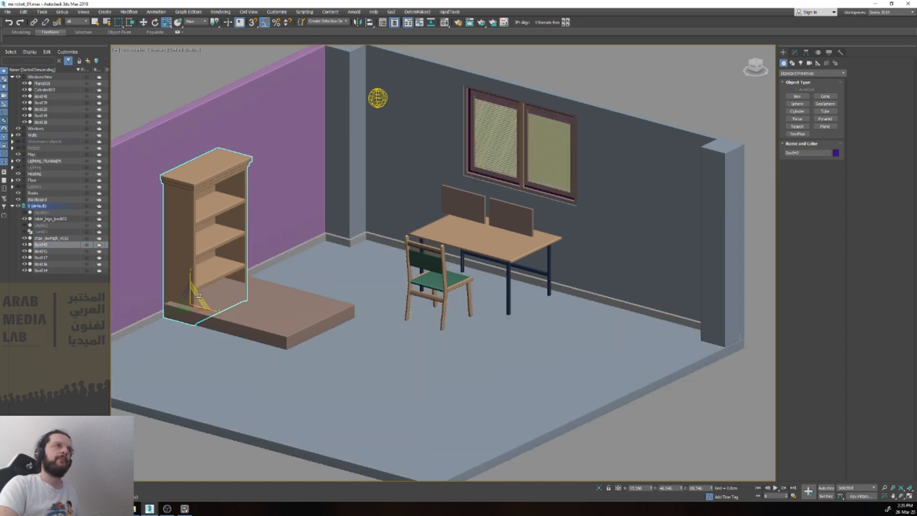
key(alt+q)
key(v)
key(r)
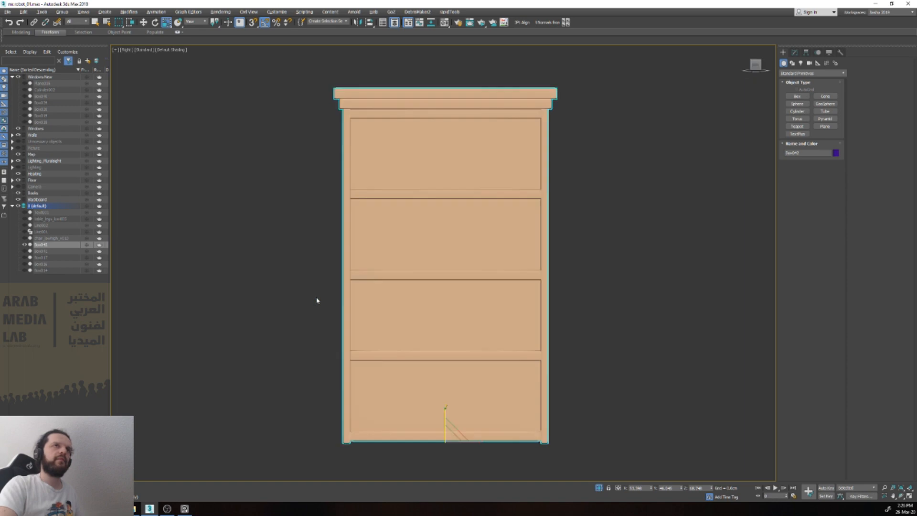
key(w)
key(e)
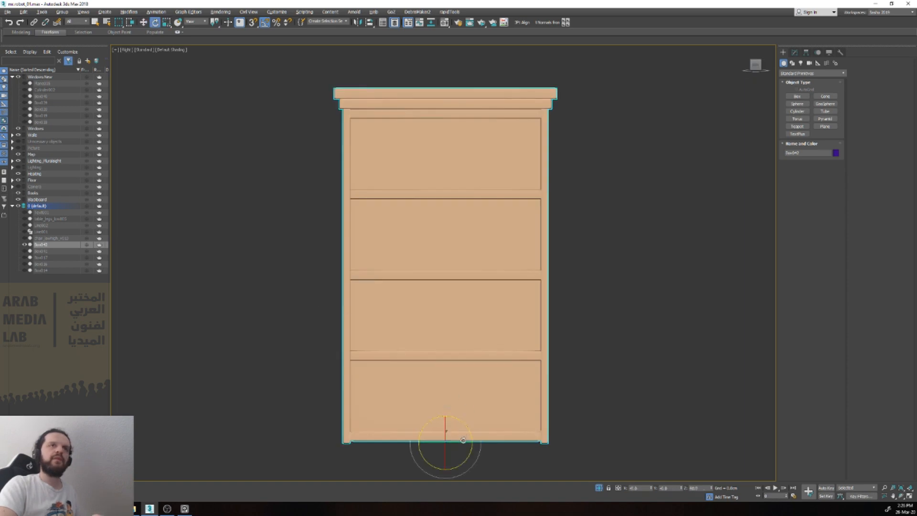
drag(443, 441, 427, 445)
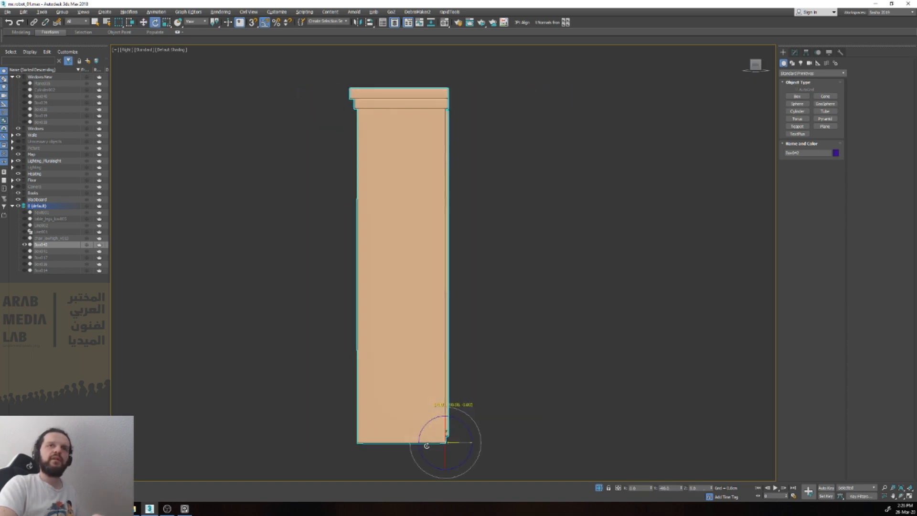
Step: Scale the rotated bookcase down and bring the rest of the room back into view
key(v)
key(f)
key(r)
drag(444, 439, 466, 37)
key(alt+q)
scroll(478, 177, down, 3)
key(p)
Step: Move the small bookcase away from the purple wall to stand behind the chair, beside the desk
key(w)
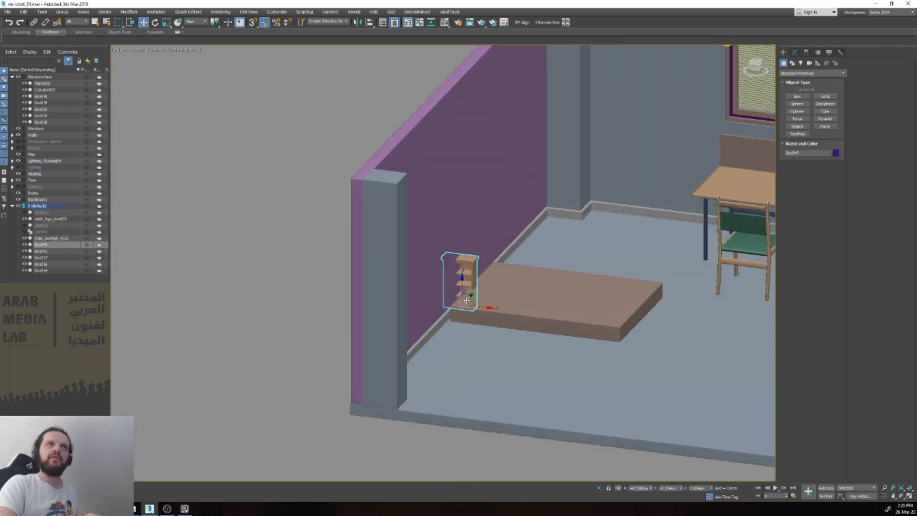
drag(473, 301, 687, 234)
key(r)
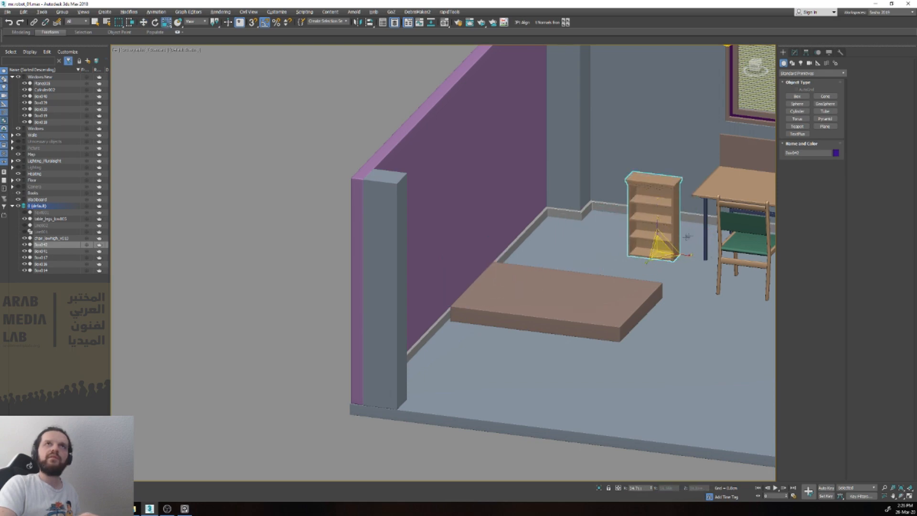
scroll(687, 233, up, 2)
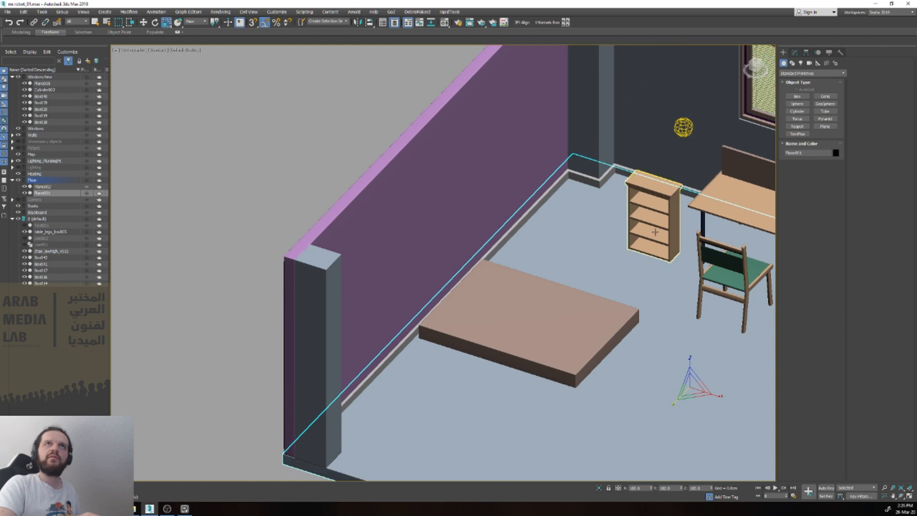
drag(647, 257, 638, 268)
key(w)
middle_drag(638, 267, 457, 283)
scroll(467, 282, up, 5)
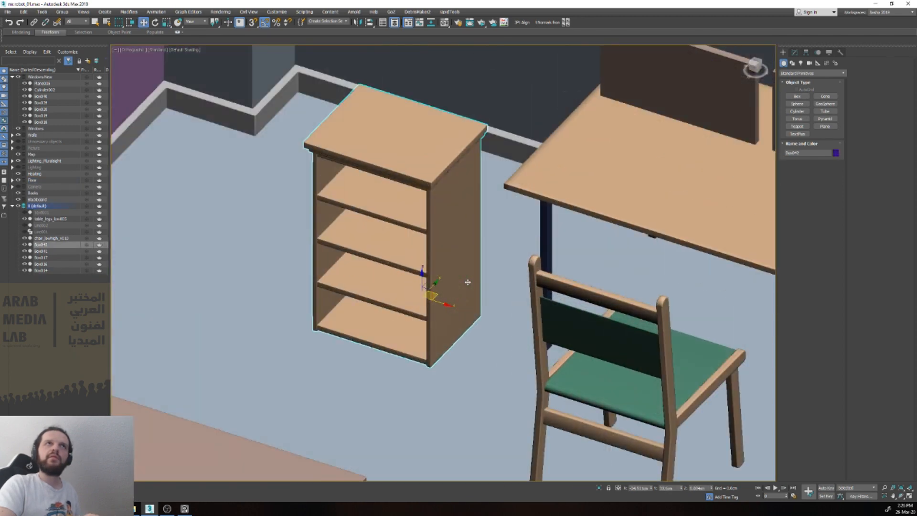
drag(436, 295, 530, 203)
Step: Set the bookcase's Z position to 0 so it stands on the floor and shift it closer to the desk
key(v)
key(f)
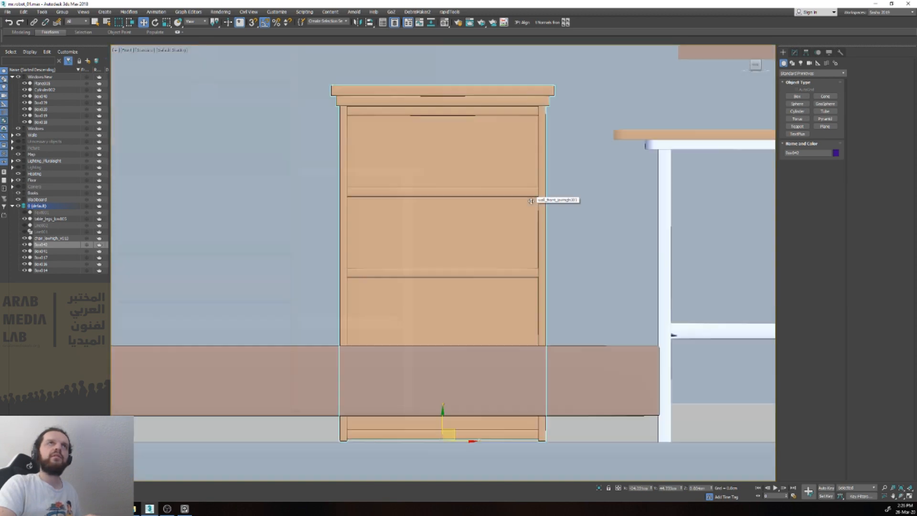
middle_drag(476, 335, 367, 293)
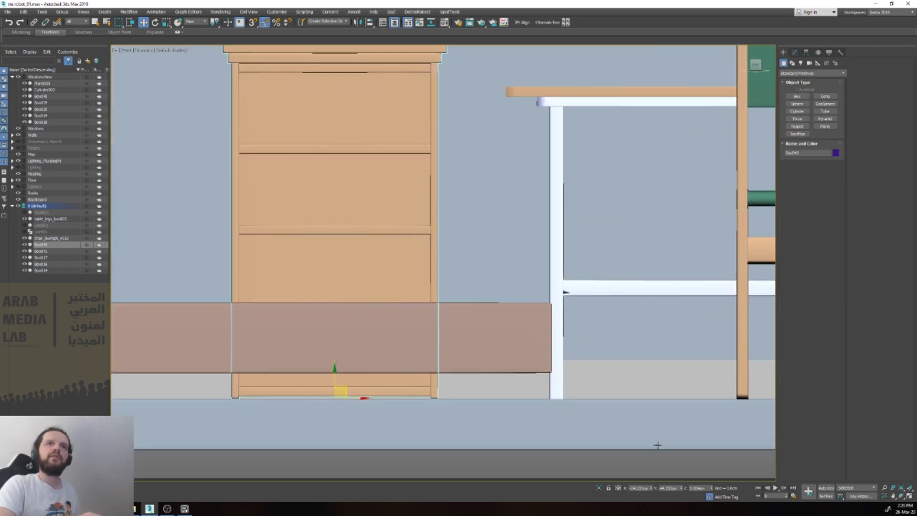
right_click(711, 489)
scroll(499, 365, down, 3)
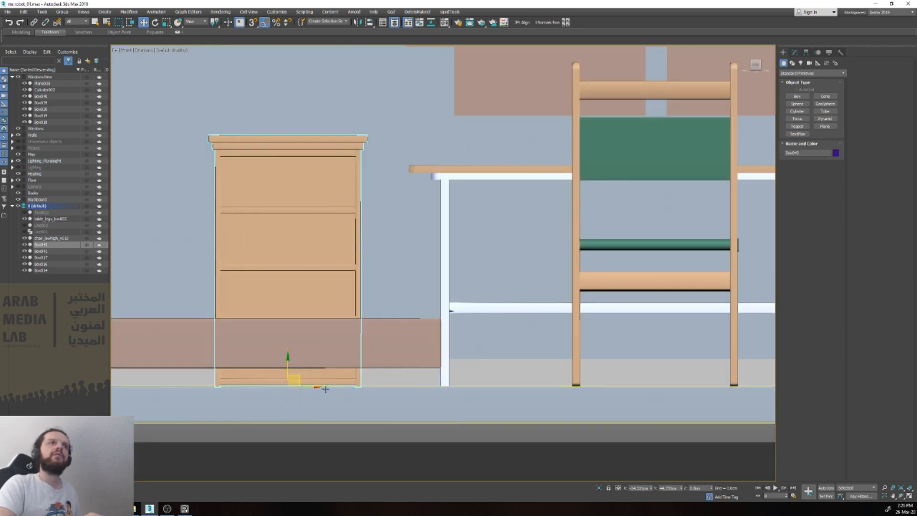
drag(325, 389, 349, 385)
alt+middle_drag(349, 385, 340, 372)
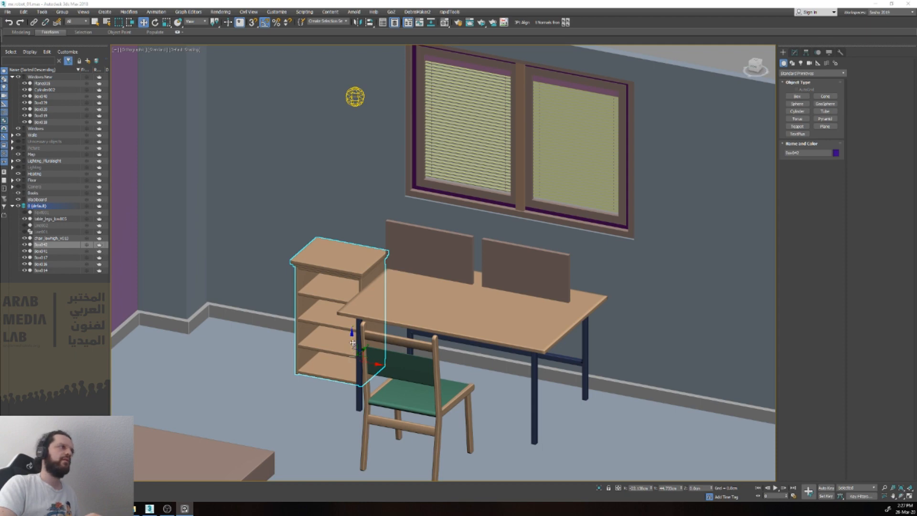
Step: Scale the bookcase's height down to match the desk top and increase its depth towards the front
click(334, 238)
key(v)
key(f)
key(z)
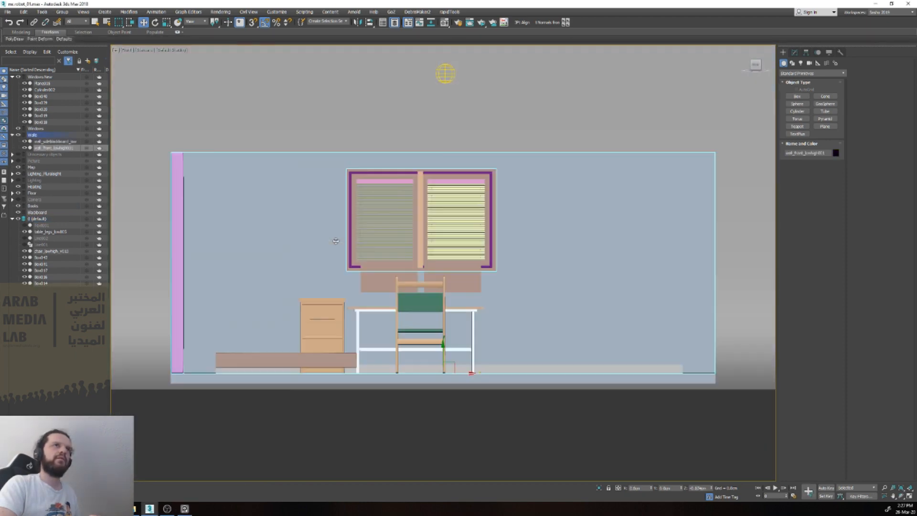
click(325, 311)
scroll(323, 310, up, 5)
key(r)
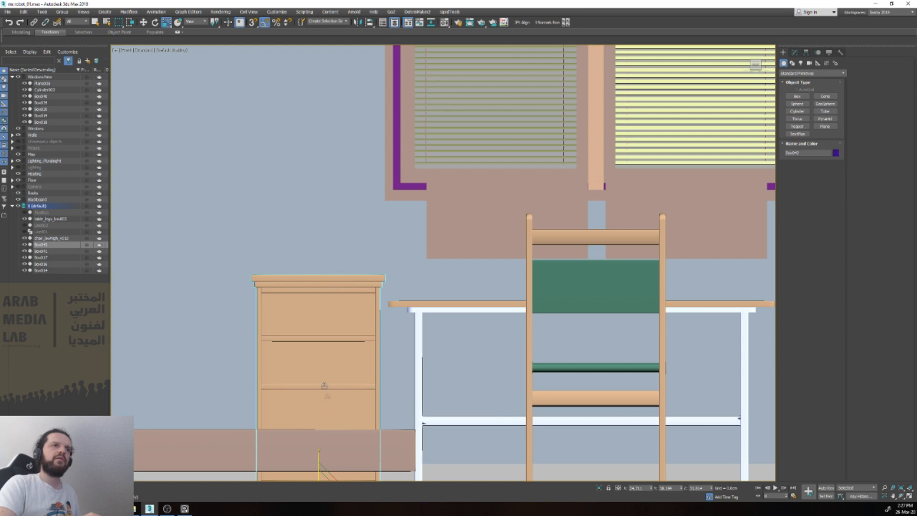
middle_drag(329, 420, 331, 345)
drag(324, 384, 329, 376)
alt+middle_drag(329, 375, 324, 405)
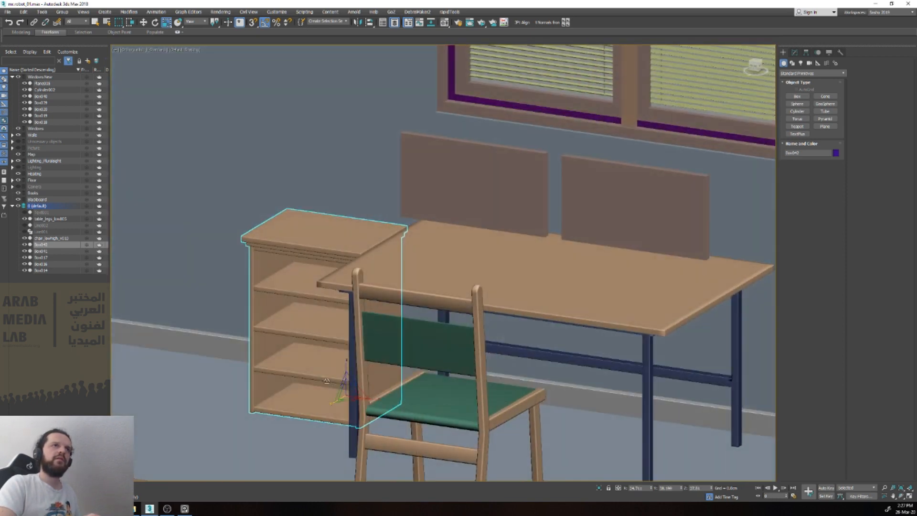
drag(323, 409, 326, 407)
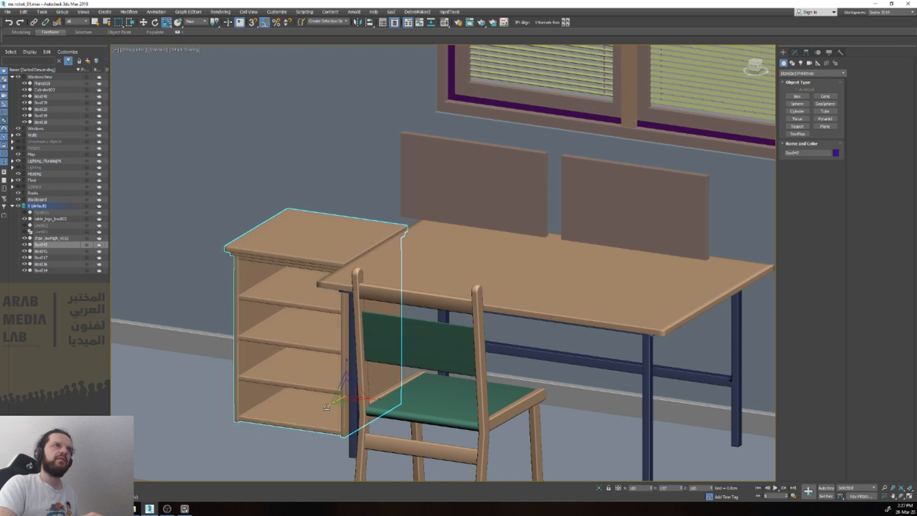
Step: Check the bookcase against the desk and wall from the front, and isolate it for a close look
scroll(331, 392, down, 2)
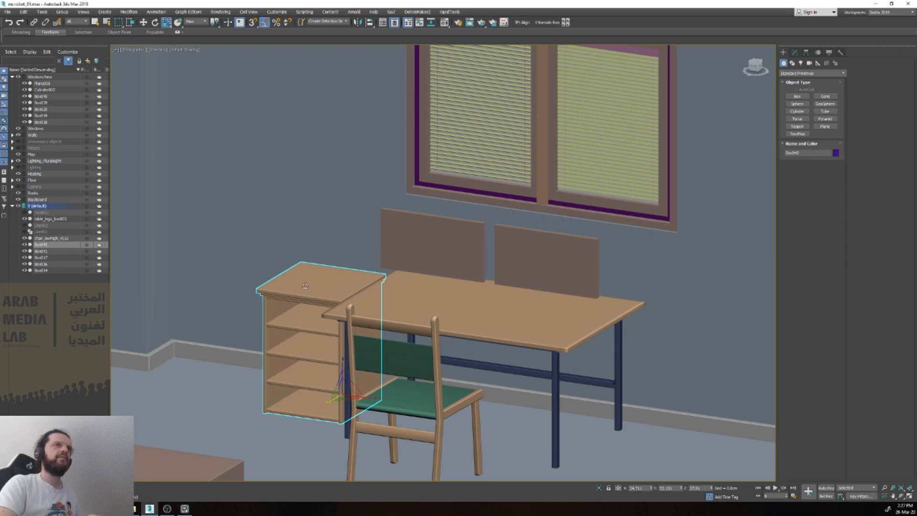
scroll(306, 285, down, 5)
scroll(306, 292, up, 3)
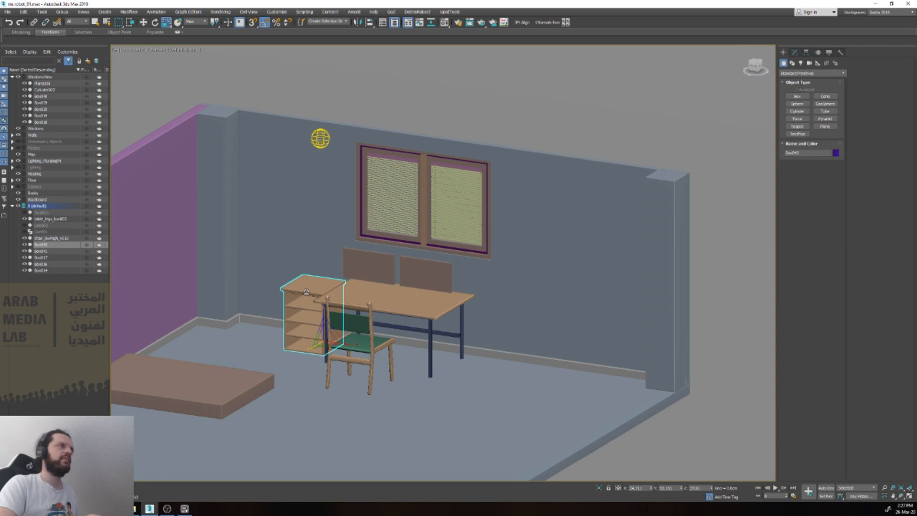
click(293, 260)
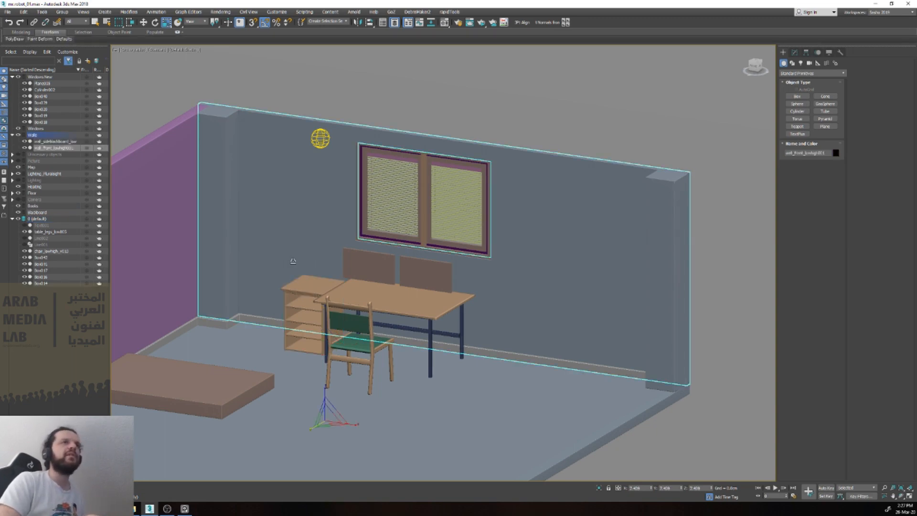
key(v)
key(f)
key(z)
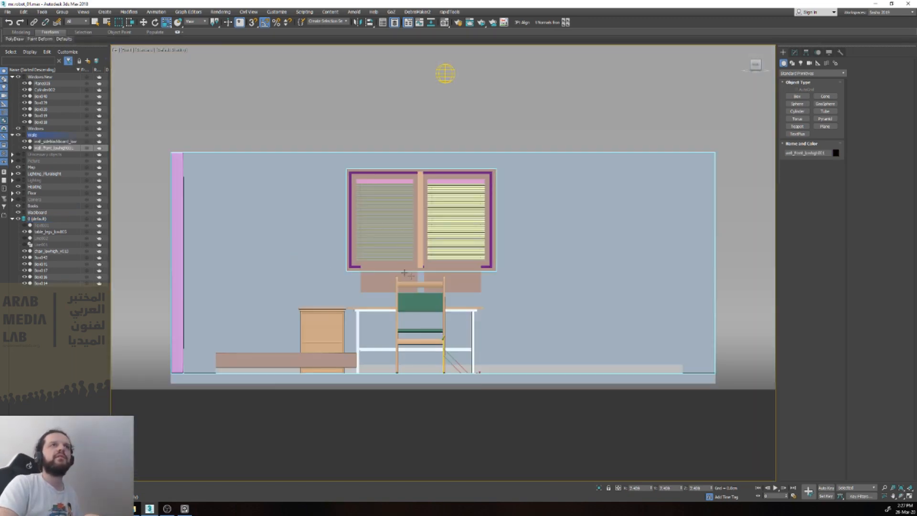
click(332, 319)
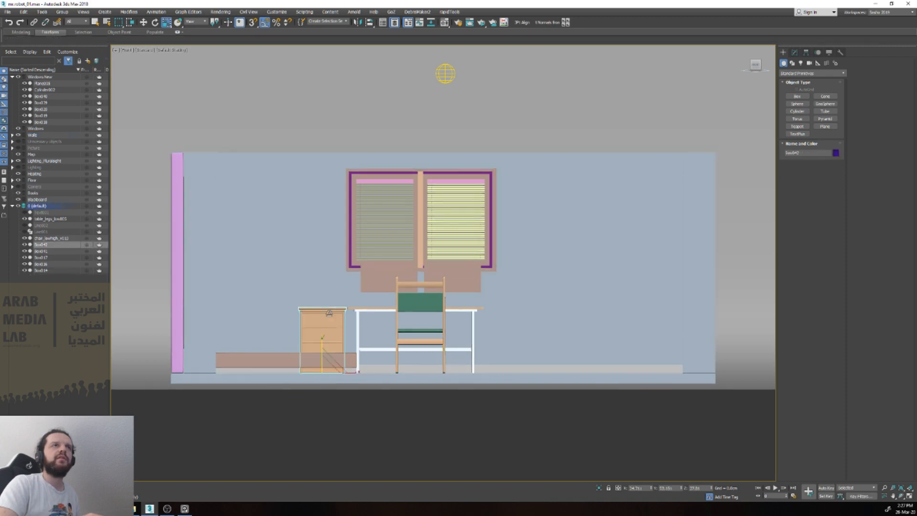
key(alt+q)
alt+middle_drag(421, 269, 463, 268)
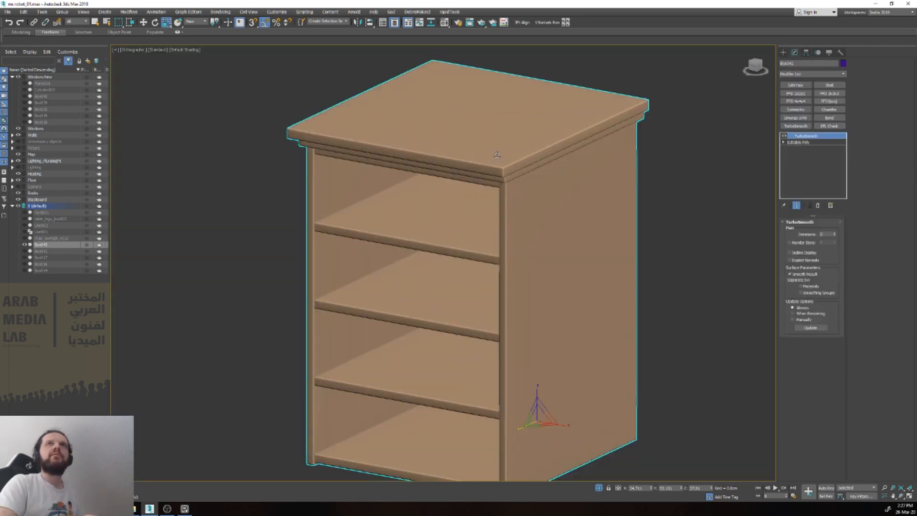
Step: Inspect the separate elements of the bookcase in the Editable Poly beneath its TurboSmooth modifier
click(787, 141)
key(5)
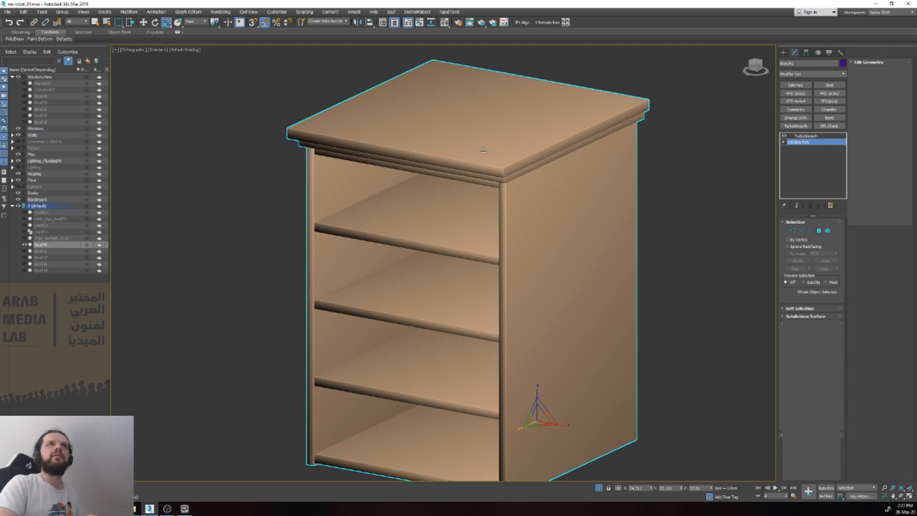
click(483, 150)
click(509, 183)
click(525, 201)
click(451, 243)
click(454, 286)
alt+middle_drag(474, 260, 527, 243)
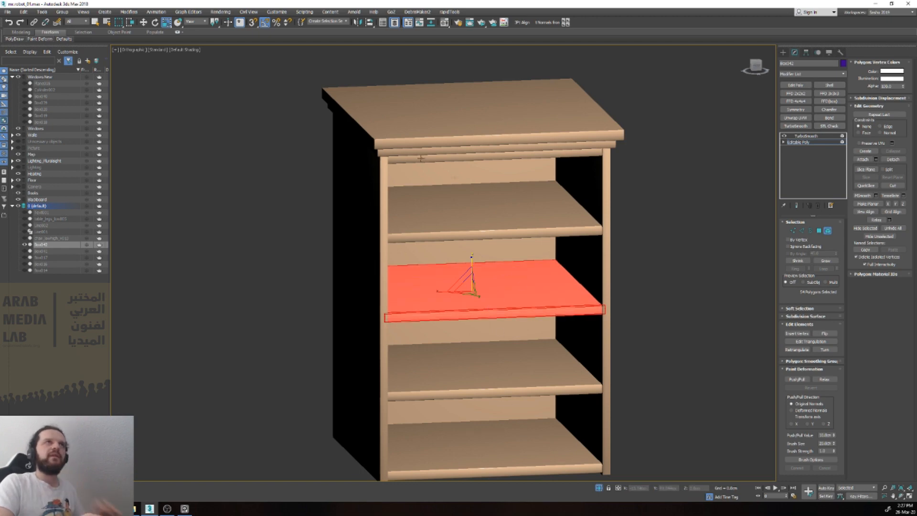
Step: Examine the bookcase's edge loops around the top board with edged faces and wireframe display
scroll(349, 133, up, 6)
key(F4)
scroll(349, 133, up, 2)
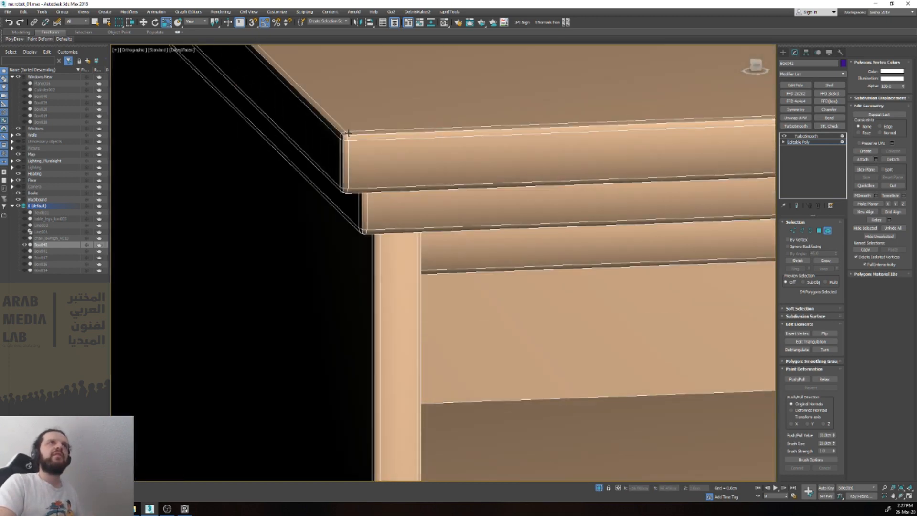
scroll(349, 132, down, 8)
key(F4)
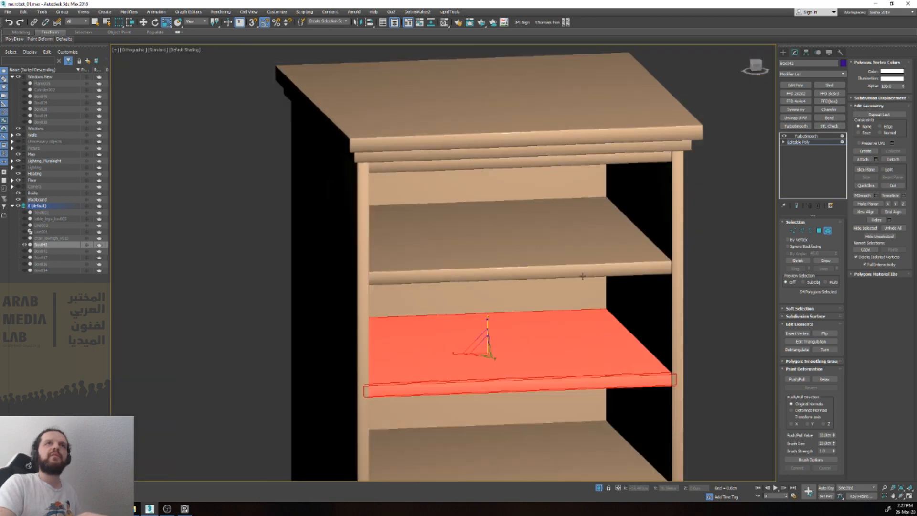
scroll(436, 154, up, 3)
key(2)
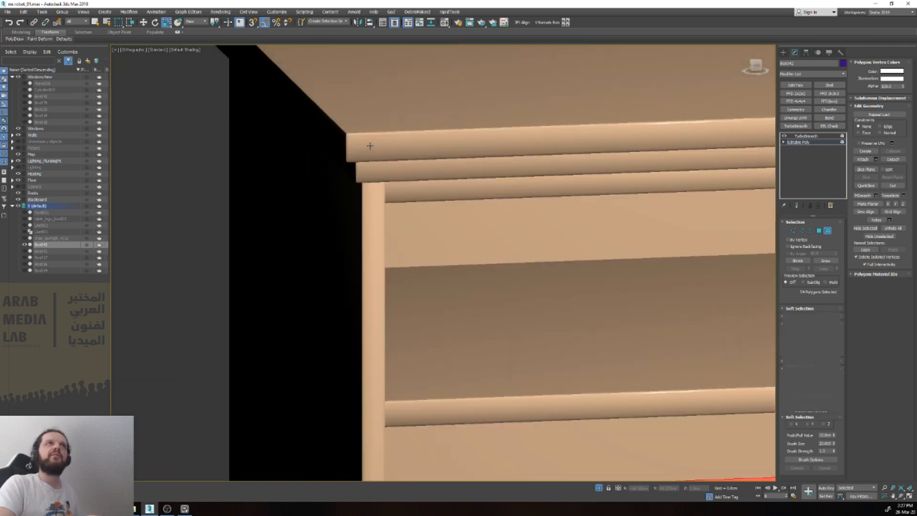
key(F3)
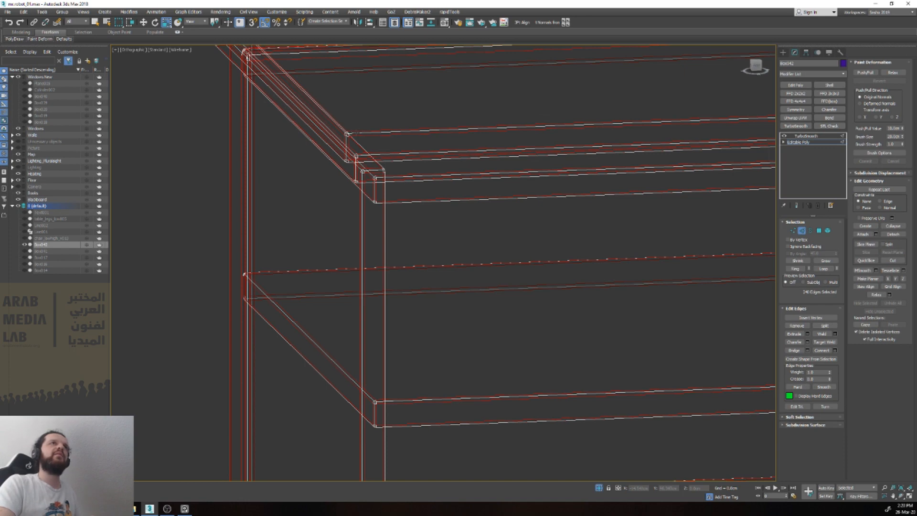
key(F3)
key(2)
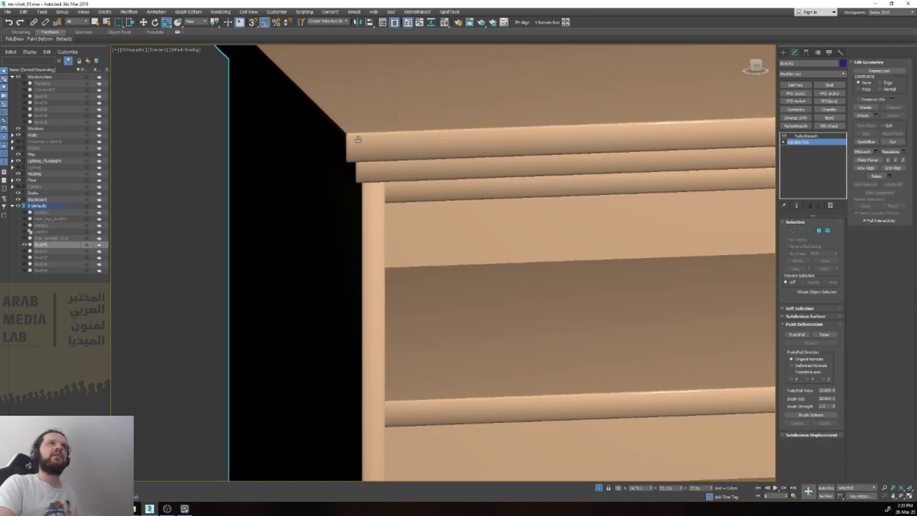
key(2)
double_click(360, 134)
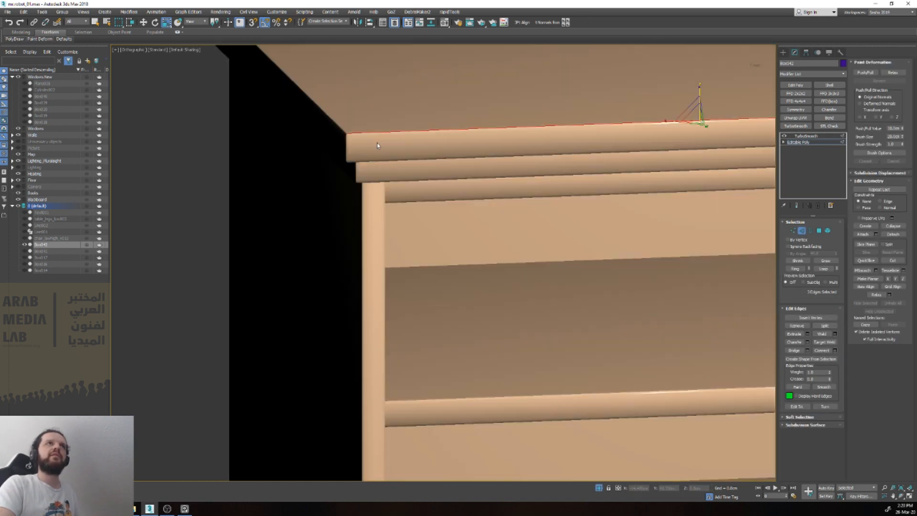
key(F4)
middle_drag(636, 137, 571, 166)
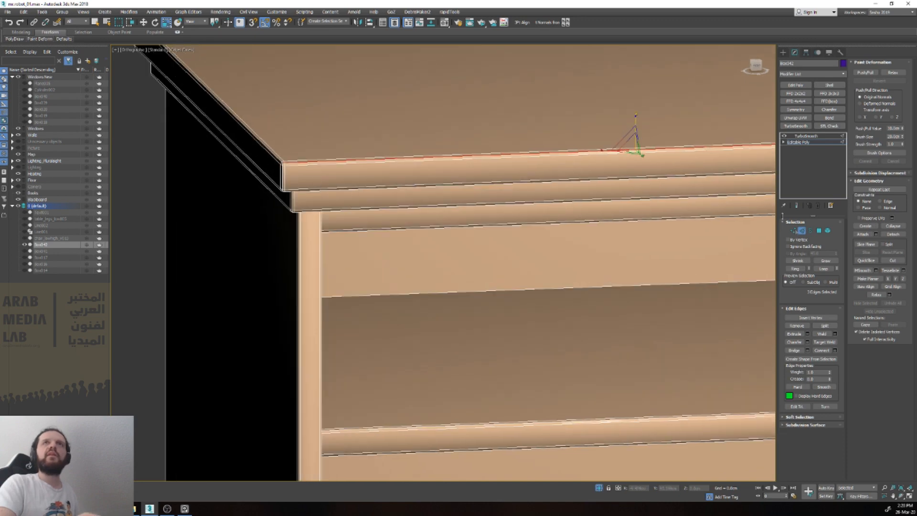
click(807, 342)
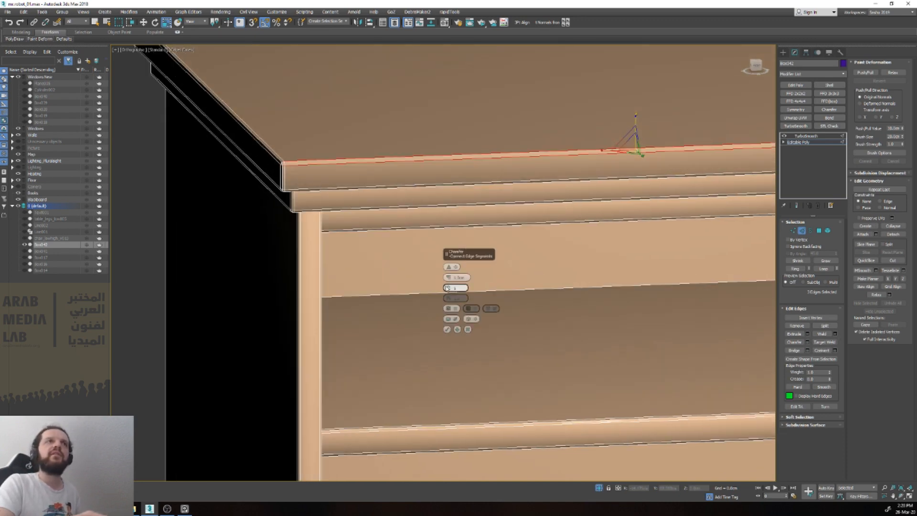
click(467, 329)
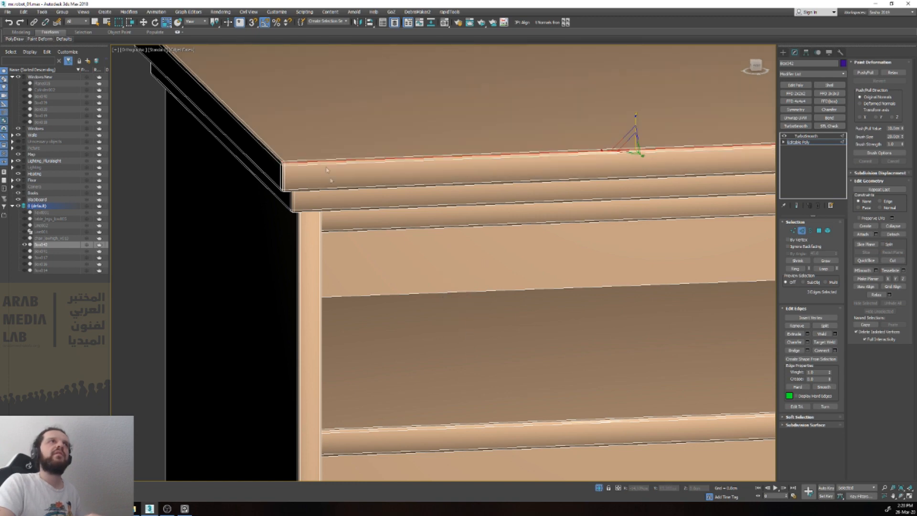
key(2)
key(z)
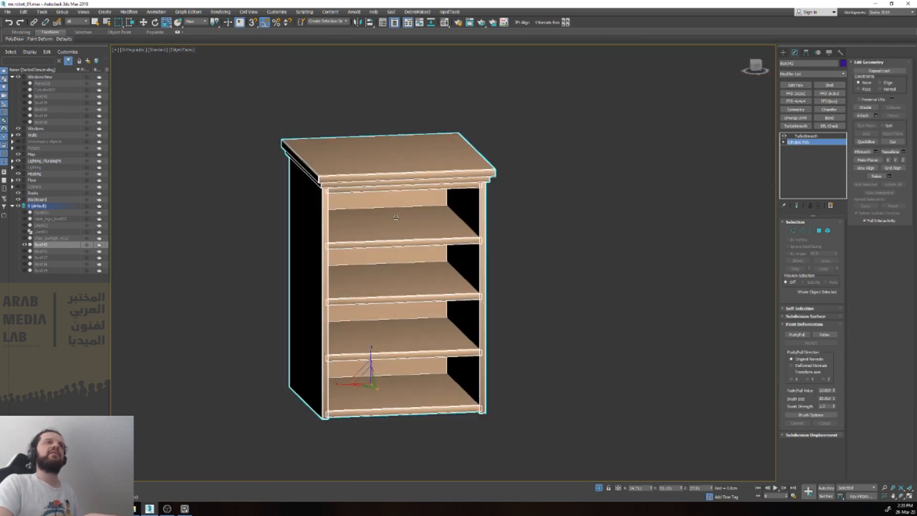
alt+middle_drag(454, 221, 396, 210)
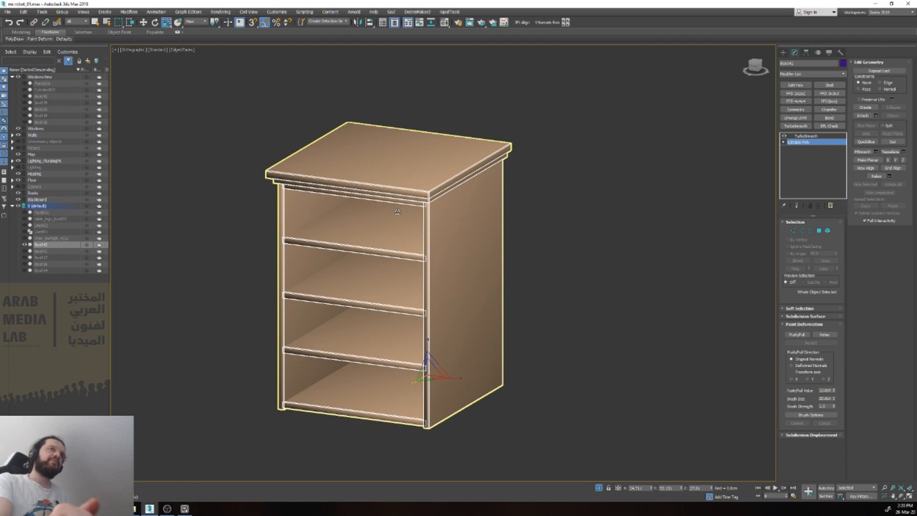
Step: Return to the bookcase's TurboSmooth result, hide the edged faces and exit isolation
click(813, 138)
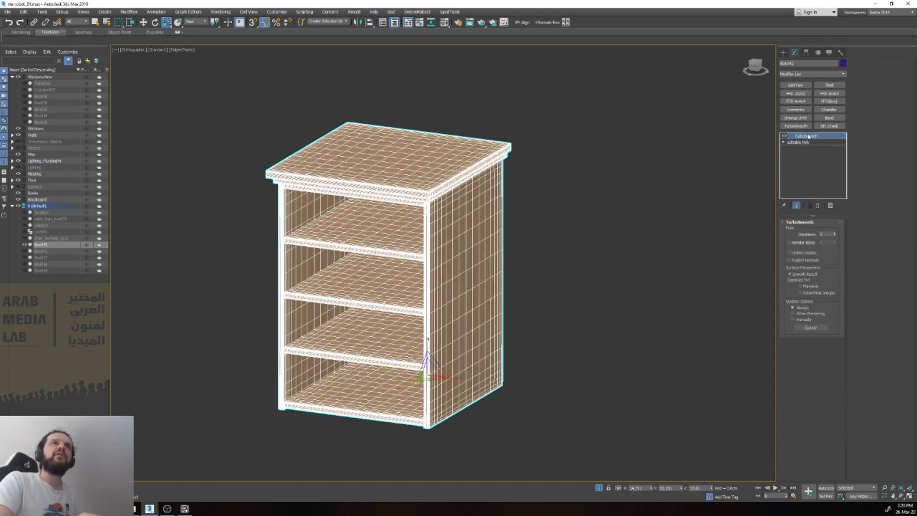
key(F4)
scroll(446, 207, up, 8)
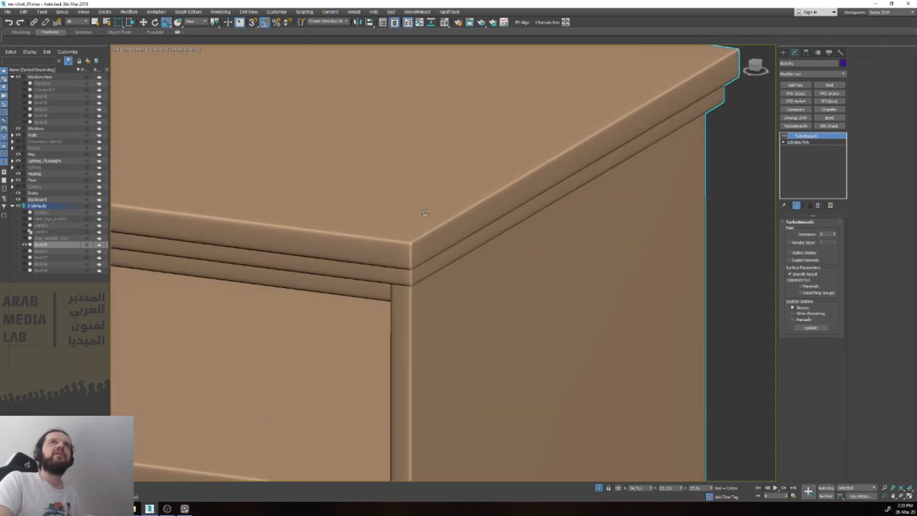
scroll(425, 213, down, 8)
key(alt+q)
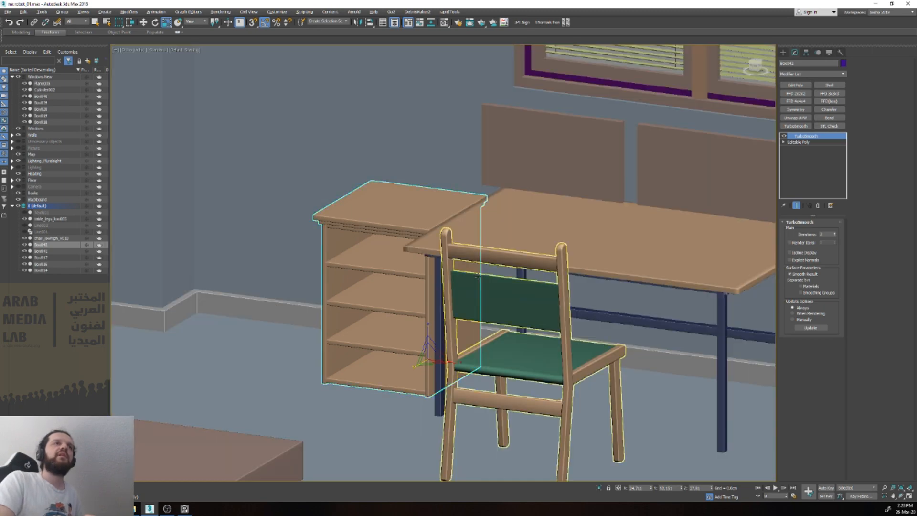
Step: Examine the smoothed bookcase beside the desk and chair, at an angle and in the front view
scroll(363, 375, up, 5)
scroll(477, 316, down, 5)
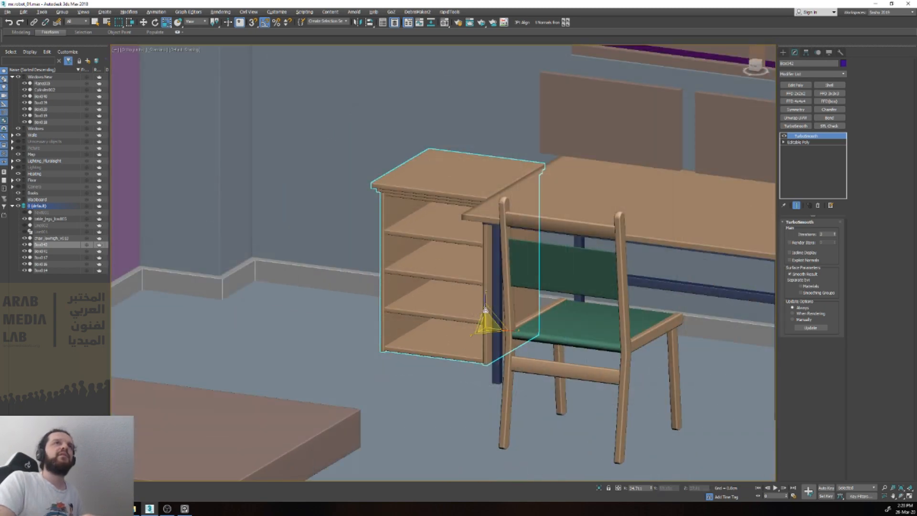
click(593, 189)
click(835, 233)
click(457, 166)
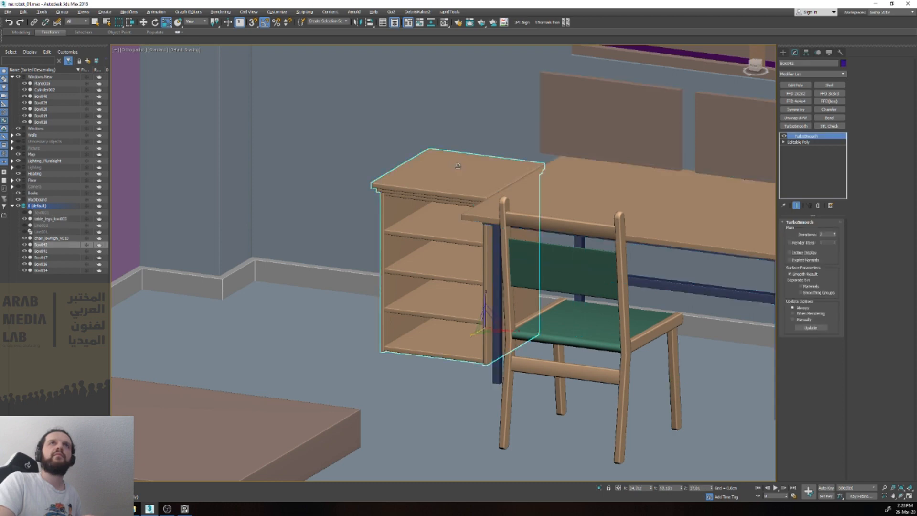
key(f)
key(z)
scroll(458, 166, down, 5)
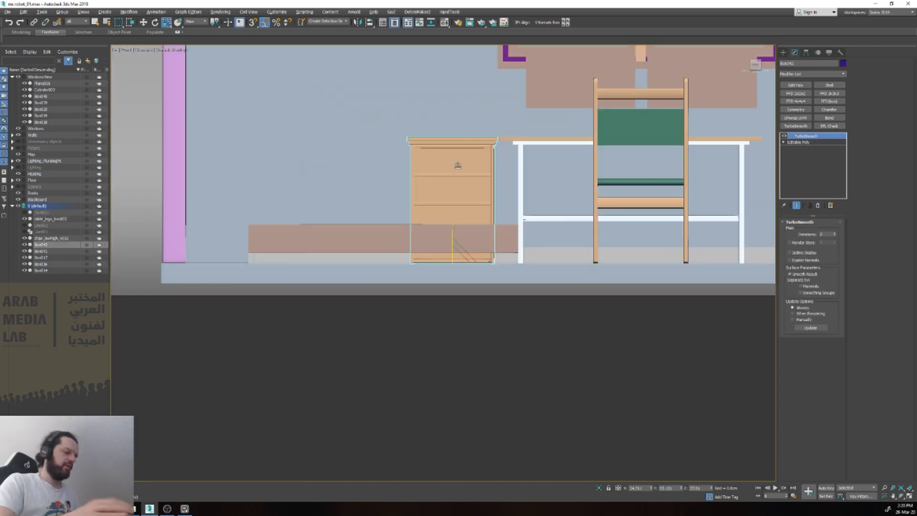
text(xbox)
key(Return)
drag(438, 353, 473, 432)
right_click(469, 406)
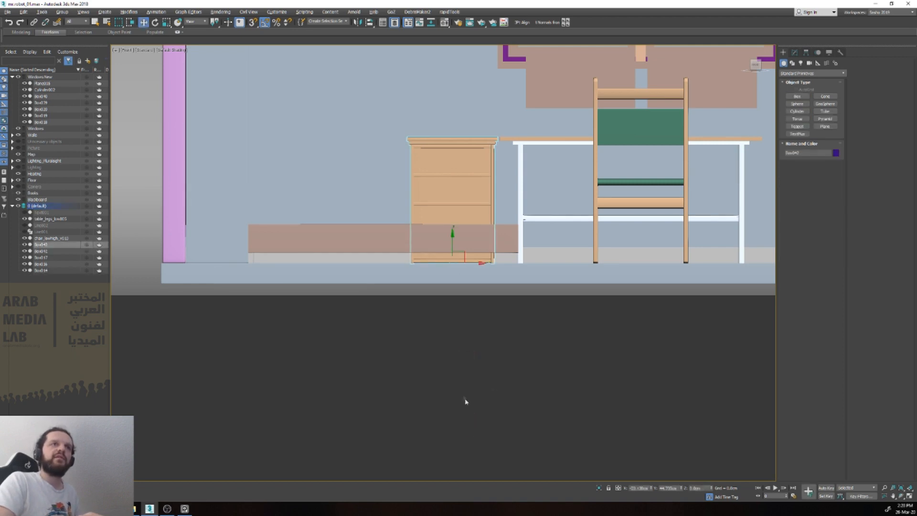
Step: Create a tall, narrow box below the floor in the front view
key(x)
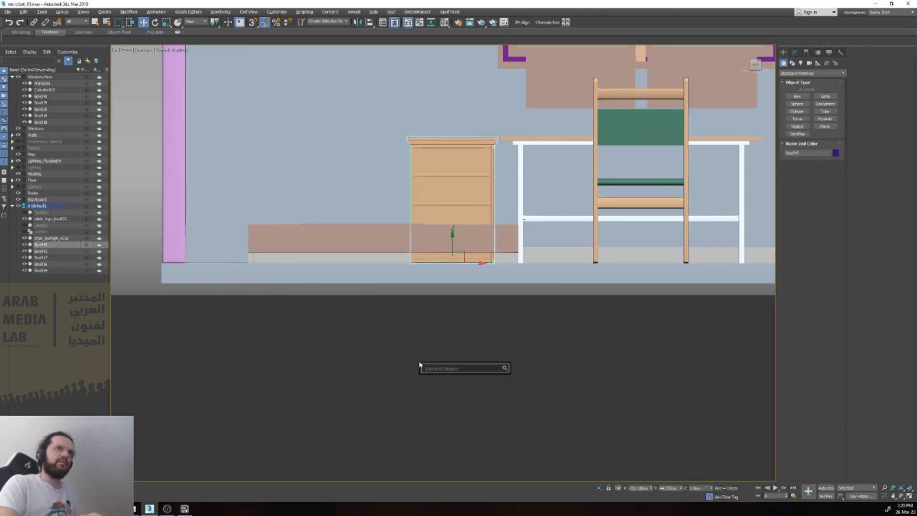
text(box)
key(Return)
drag(389, 342, 423, 437)
key(w)
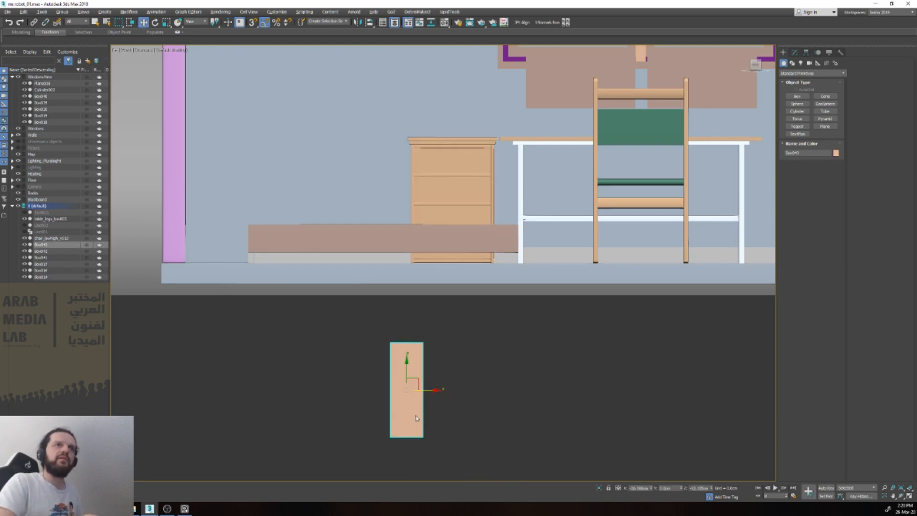
Step: Raise the new box above floor level, up to the height of the window
scroll(417, 417, down, 4)
alt+middle_drag(427, 411, 392, 444)
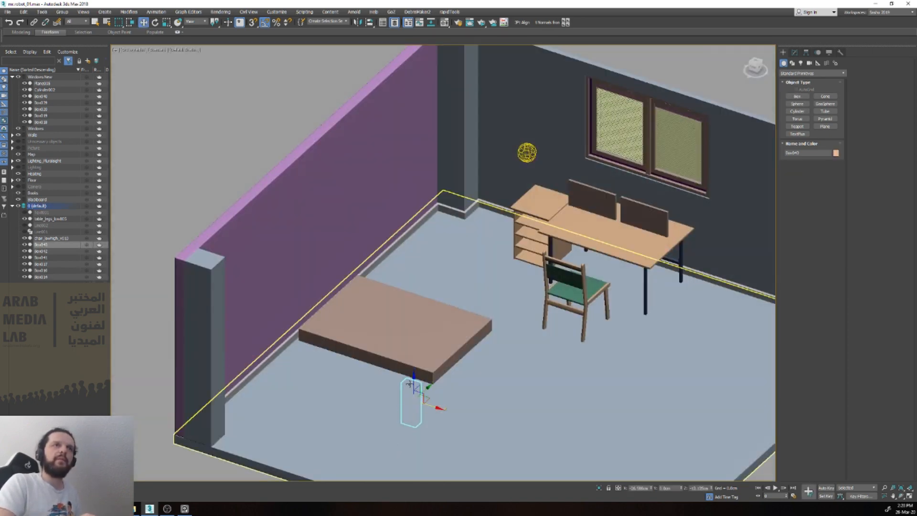
drag(420, 412, 473, 215)
key(f)
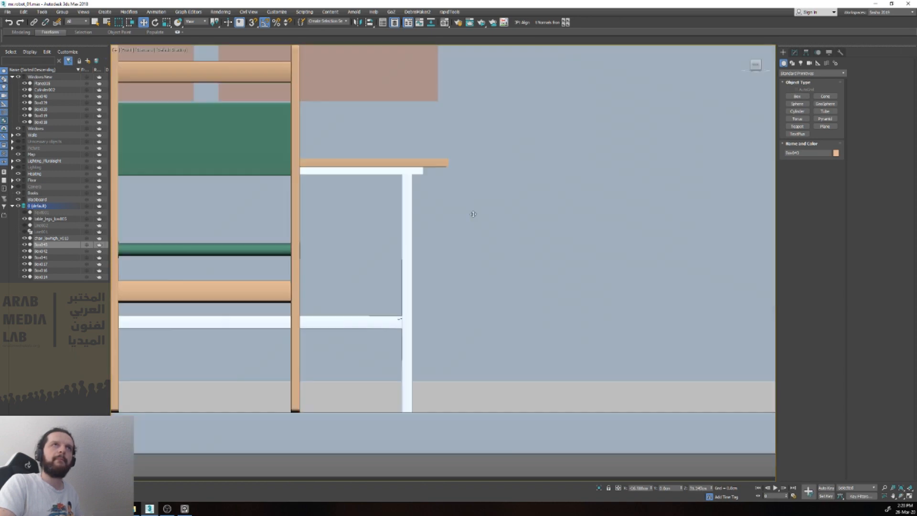
key(z)
scroll(415, 311, down, 3)
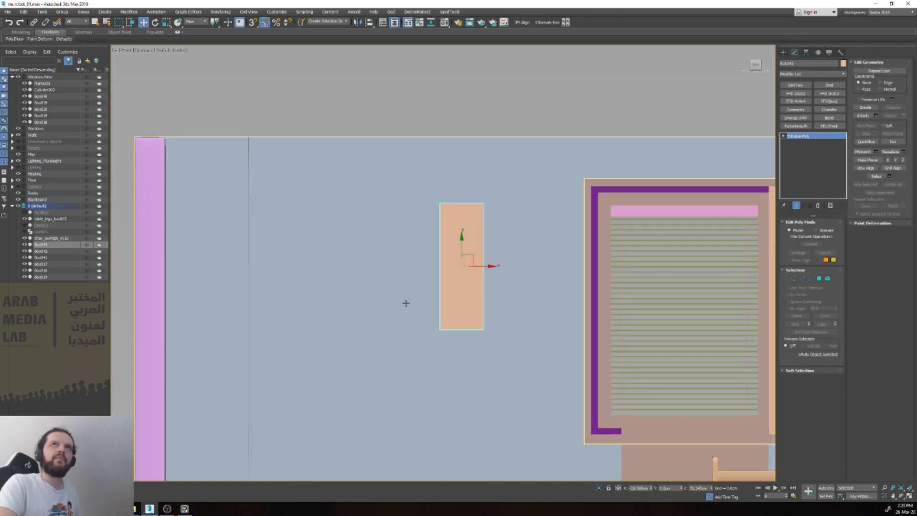
Step: Lower the box's bottom vertices to the bookcase's top surface with snapping, and bring its top vertices down to shorten it
key(1)
drag(518, 350, 410, 311)
middle_drag(411, 311, 372, 194)
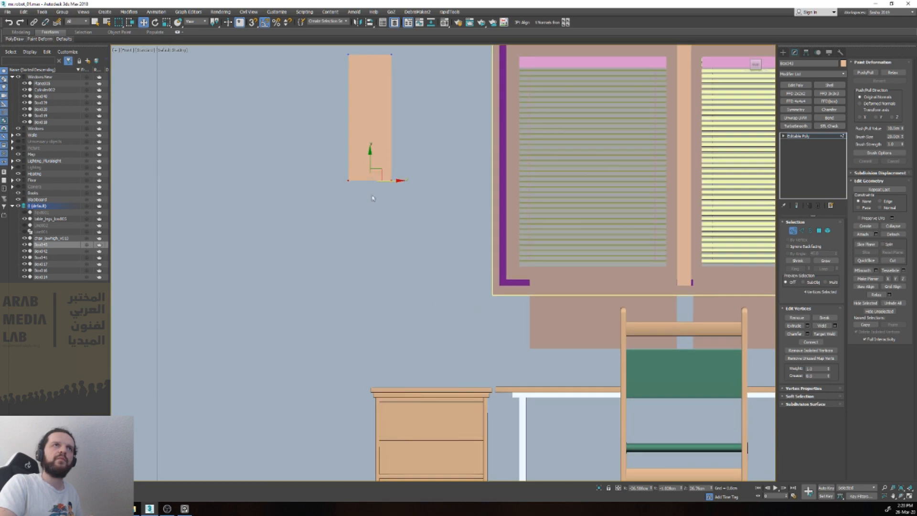
drag(370, 163, 490, 388)
key(s)
drag(367, 61, 410, 69)
middle_drag(385, 91, 391, 122)
key(s)
drag(376, 65, 401, 310)
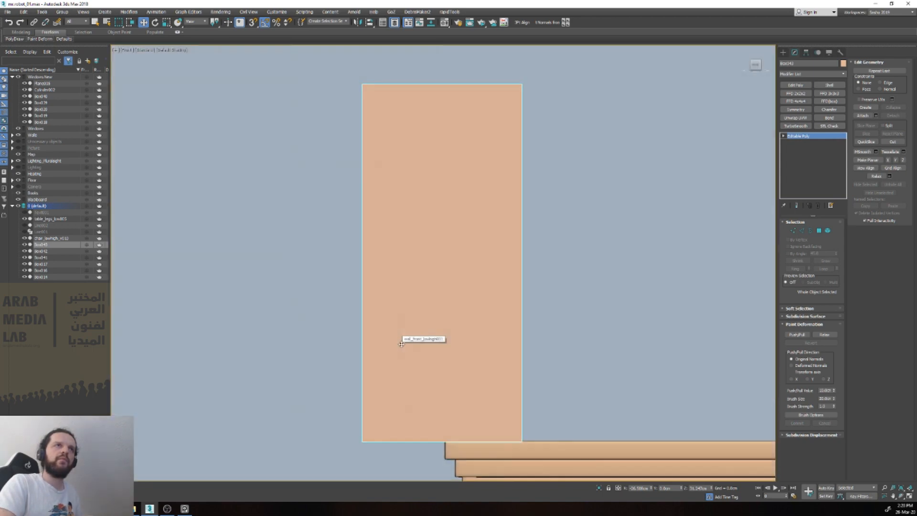
Step: Snap the tall box's pivot to its base
scroll(414, 331, down, 2)
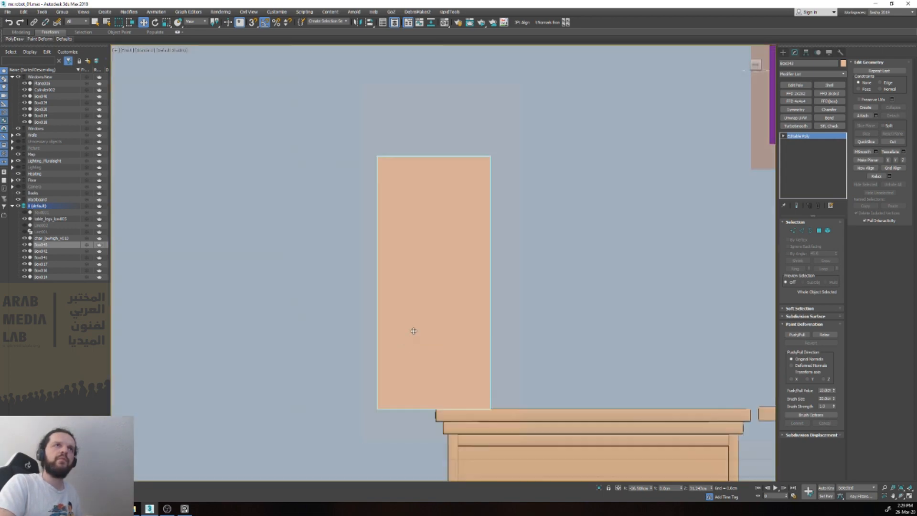
scroll(414, 229, down, 8)
drag(418, 118, 411, 245)
key(s)
key(Insert)
alt+middle_drag(432, 260, 422, 274)
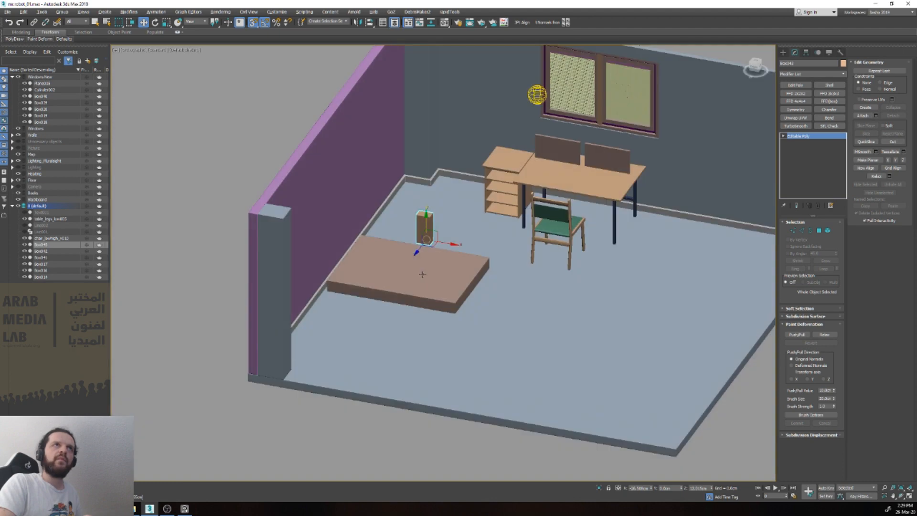
Step: Move the tall box back towards the window wall and place it on top of the bookcase
scroll(422, 274, up, 5)
key(s)
drag(442, 232, 631, 58)
middle_drag(627, 70, 560, 233)
scroll(560, 233, up, 5)
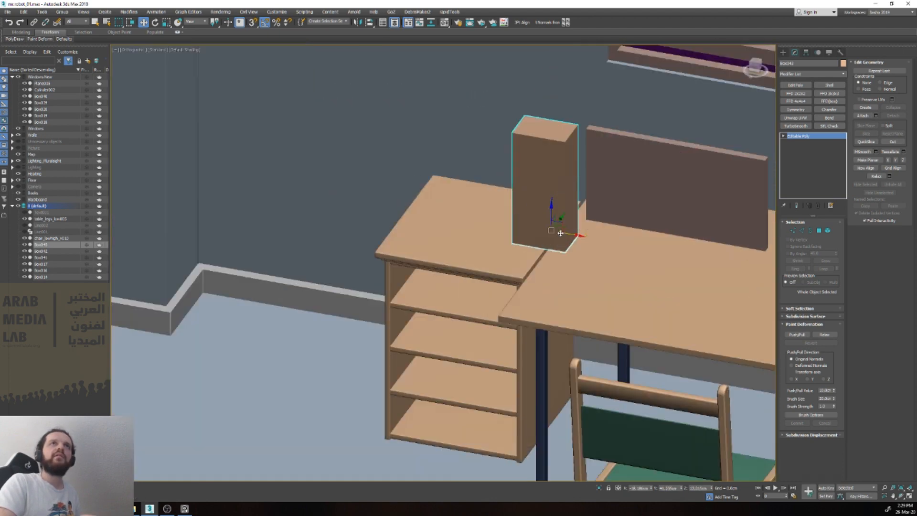
drag(576, 234, 500, 223)
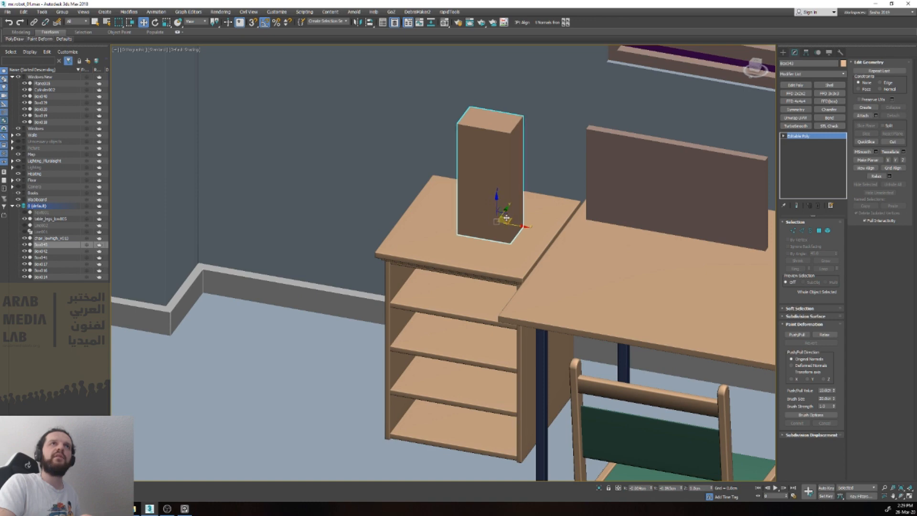
Step: Stretch the tall box in depth and reposition it on the bookcase top
key(r)
drag(480, 227, 464, 262)
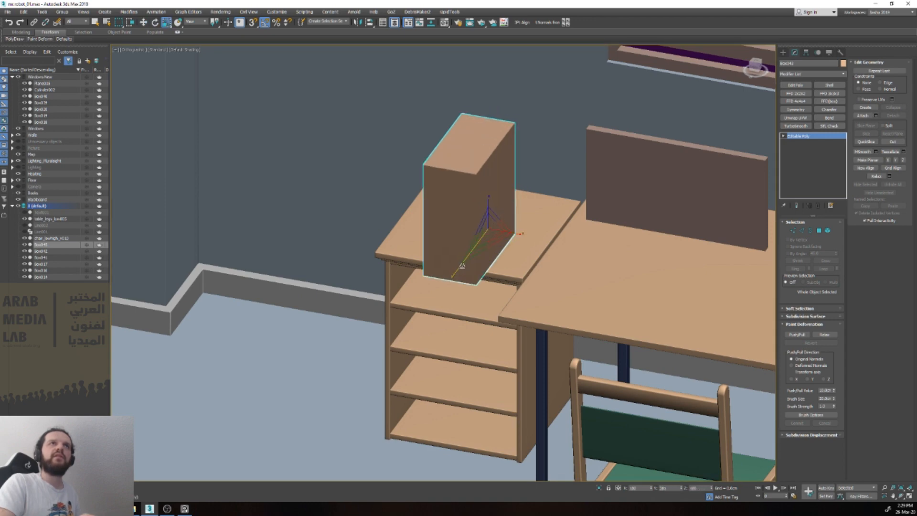
key(w)
drag(501, 226, 530, 200)
Step: Try to scale the low bed block uniformly
scroll(523, 202, down, 5)
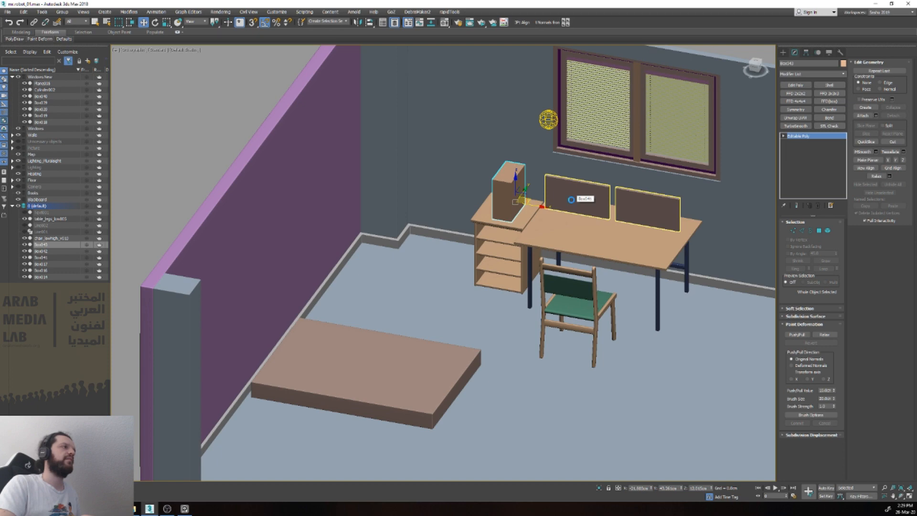
scroll(571, 199, down, 3)
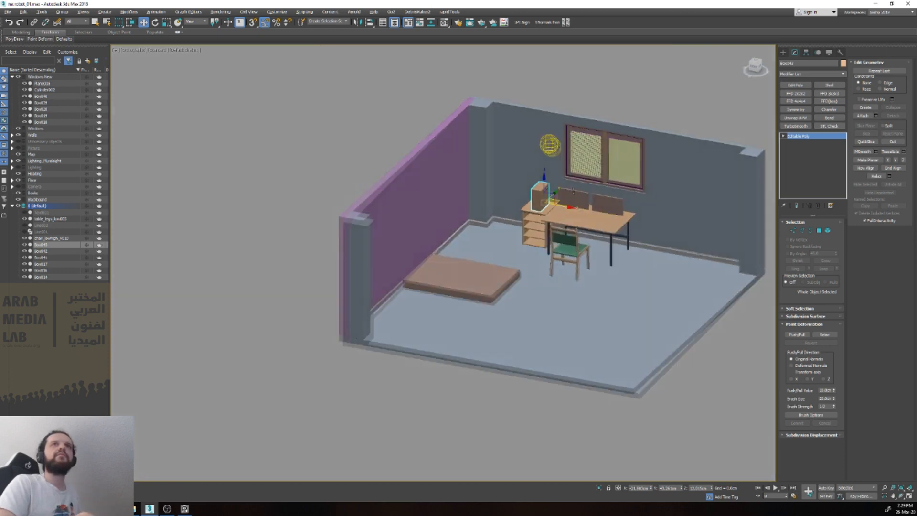
alt+middle_drag(576, 194, 566, 190)
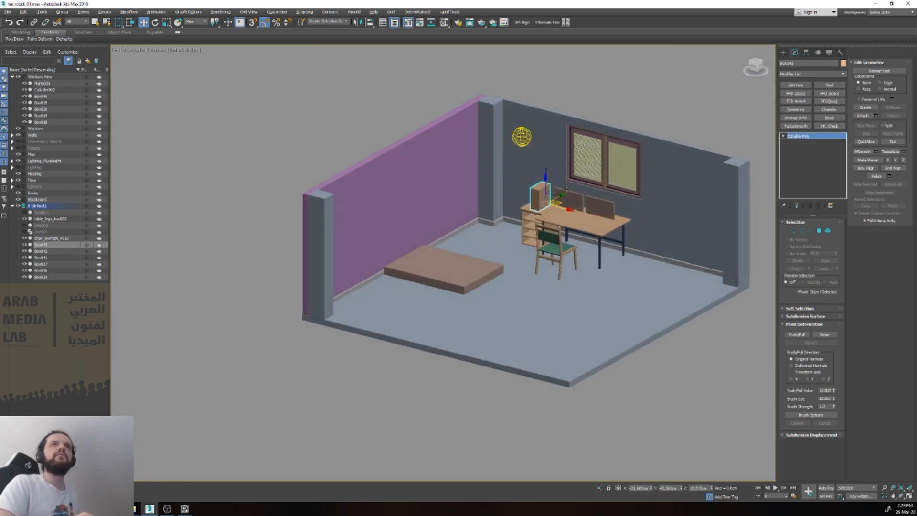
click(457, 270)
scroll(476, 266, up, 2)
key(r)
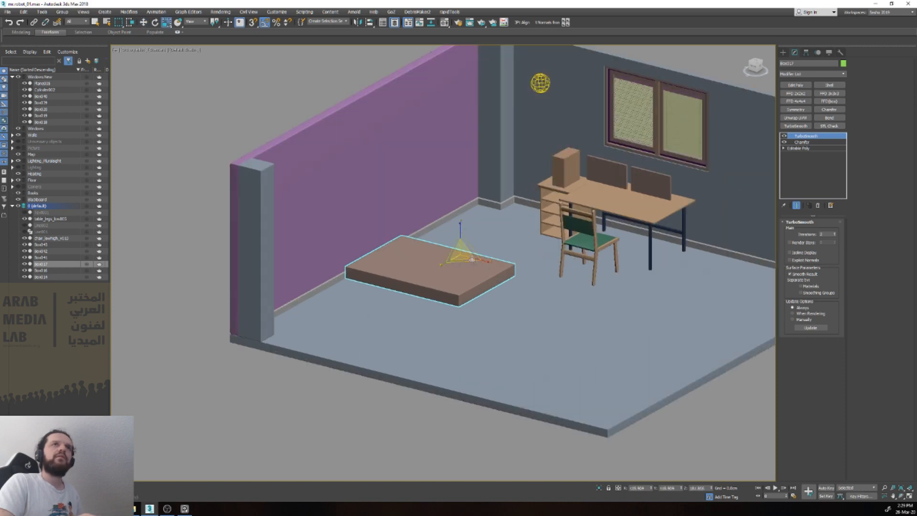
drag(463, 254, 468, 246)
key(ctrl+z)
Step: Try to relocate the bed block's pivot with snapping and scale the block from there
key(f)
key(Insert)
key(w)
drag(532, 181, 712, 287)
key(s)
key(Insert)
alt+middle_drag(668, 264, 603, 276)
key(r)
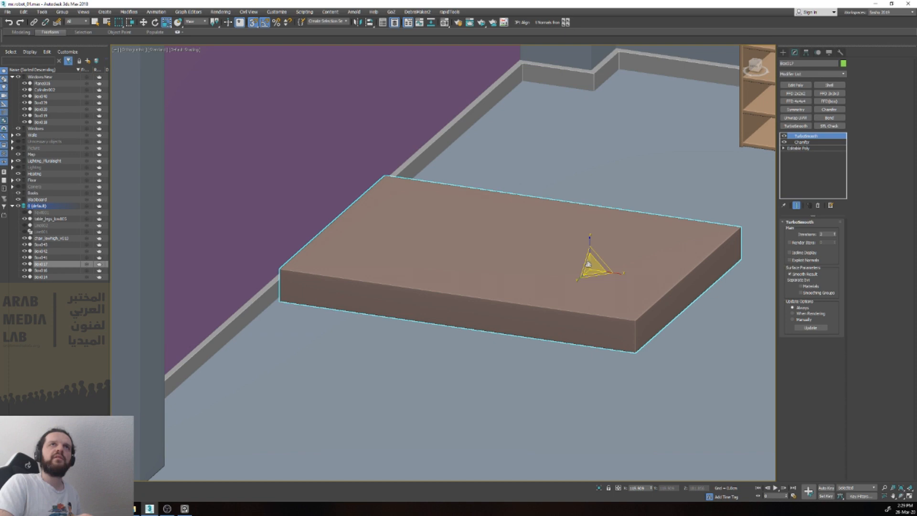
drag(595, 262, 608, 252)
scroll(609, 253, down, 2)
key(ctrl+z)
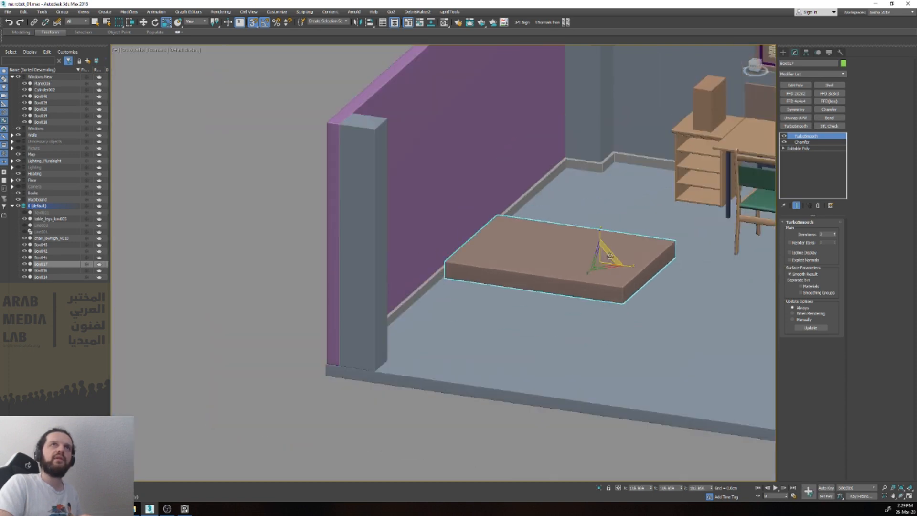
Step: Move the bed block's pivot down to its bottom face in the front view
key(v)
key(f)
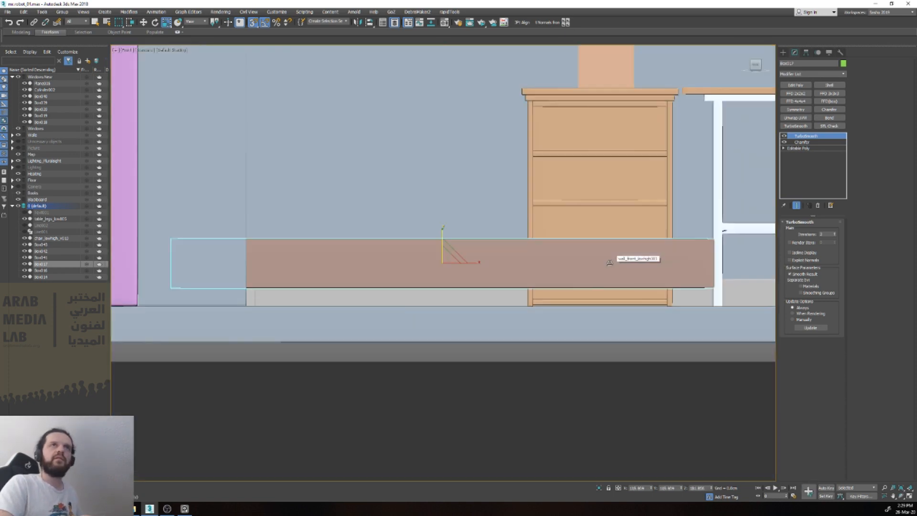
key(w)
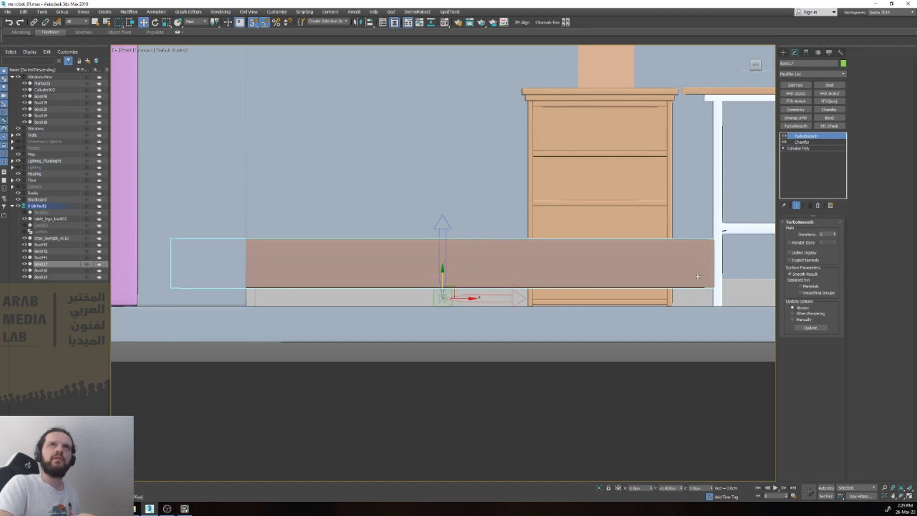
key(s)
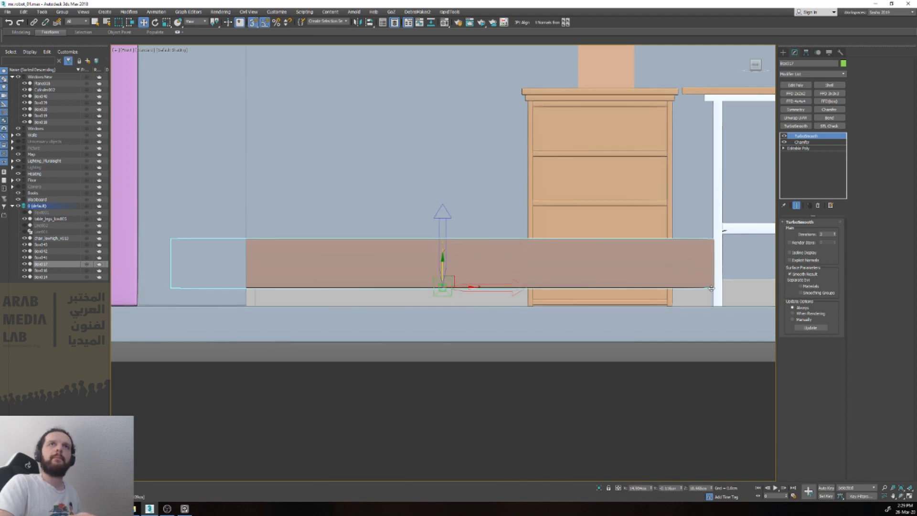
scroll(643, 268, down, 6)
Step: Scale the bed block up uniformly from its base and reposition it on the floor beside the purple wall
alt+middle_drag(643, 268, 571, 299)
key(r)
key(w)
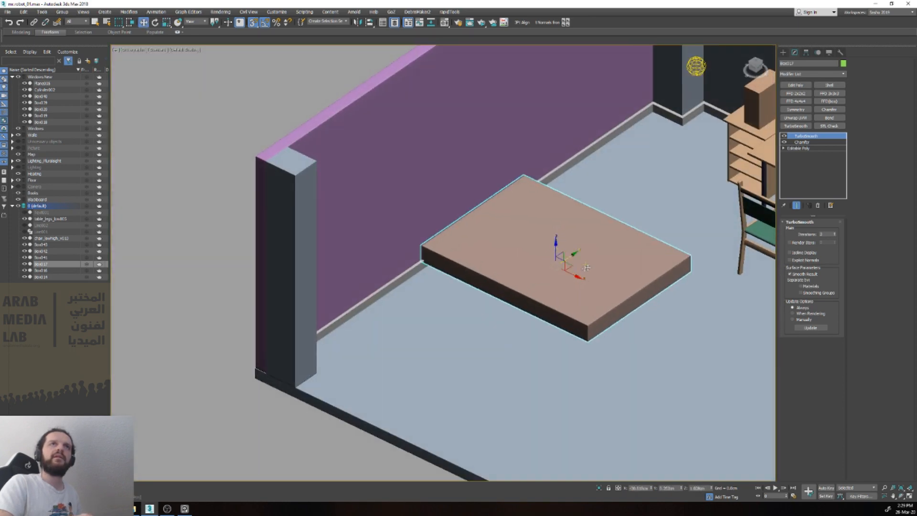
middle_drag(557, 264, 455, 278)
scroll(455, 279, up, 1)
mouse_move(451, 282)
mouse_down()
mouse_move(472, 301)
mouse_move(444, 290)
mouse_up()
scroll(445, 291, down, 2)
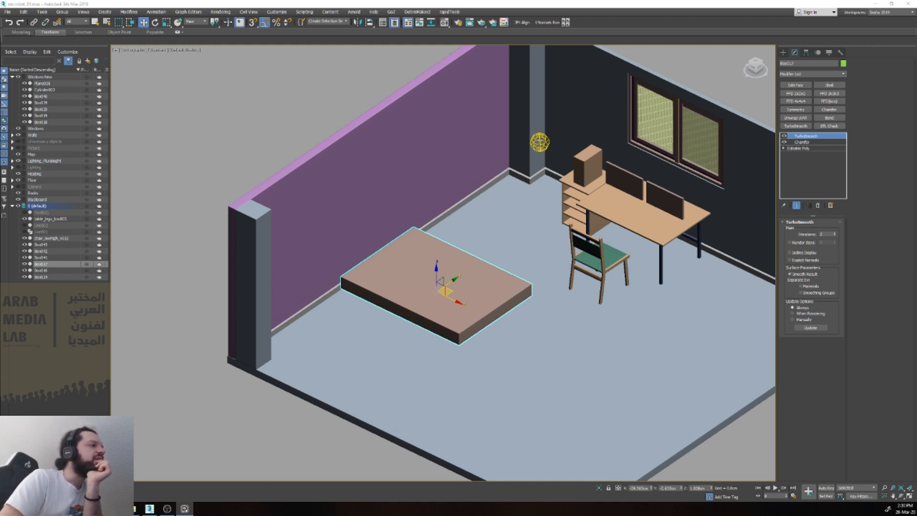
click(578, 190)
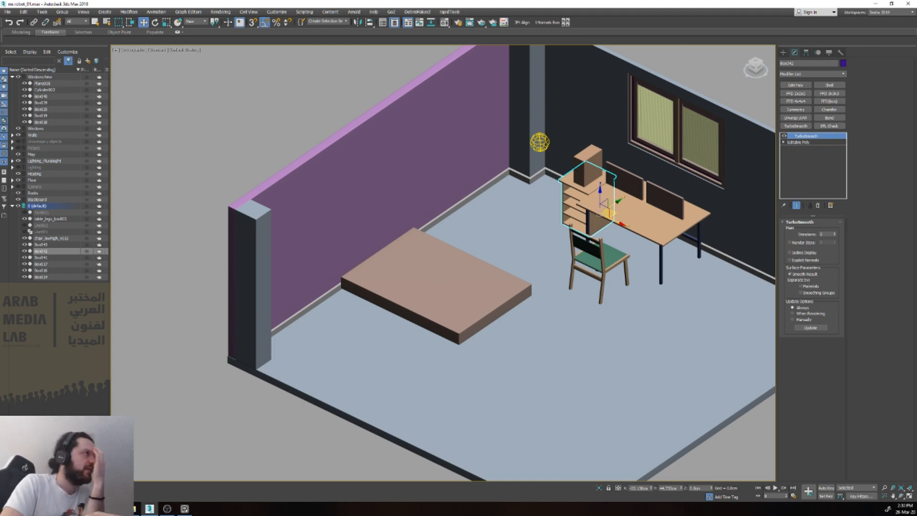
scroll(389, 236, down, 3)
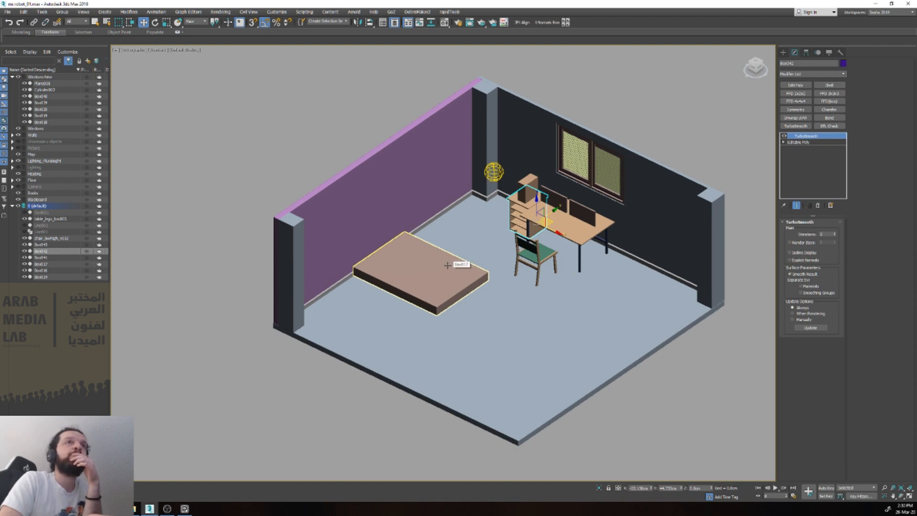
scroll(447, 265, up, 2)
click(447, 265)
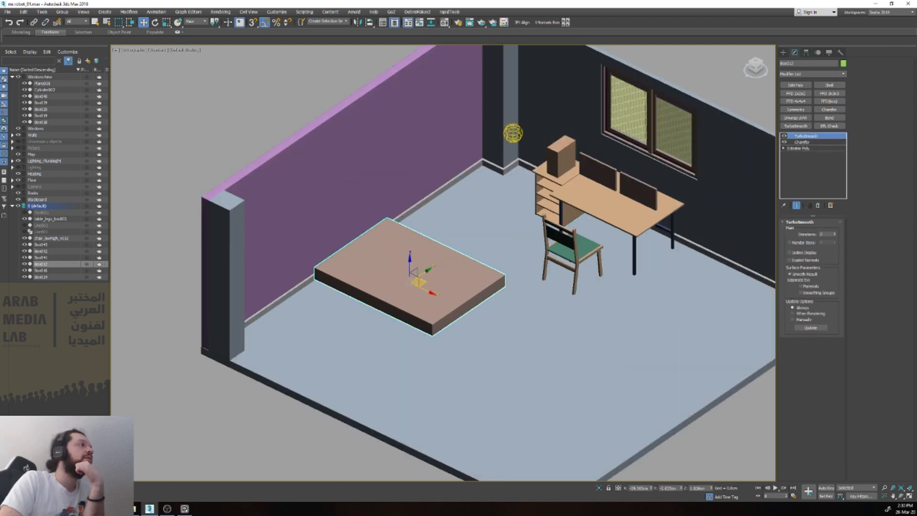